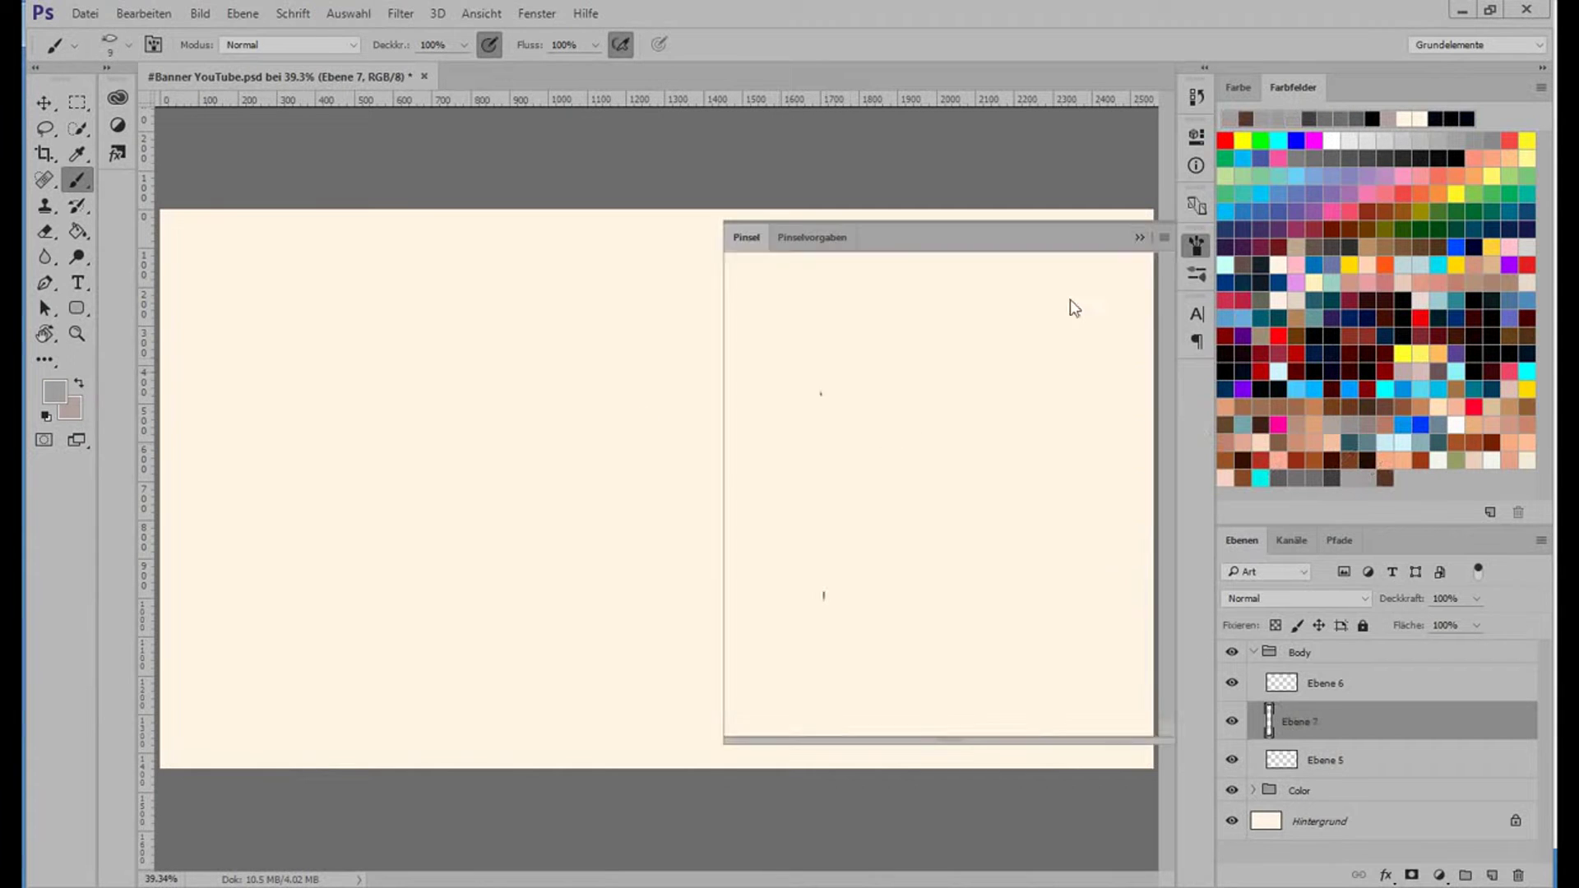
Sketch the left and right body outlines of the cloaked figure in light grey.
key(b)
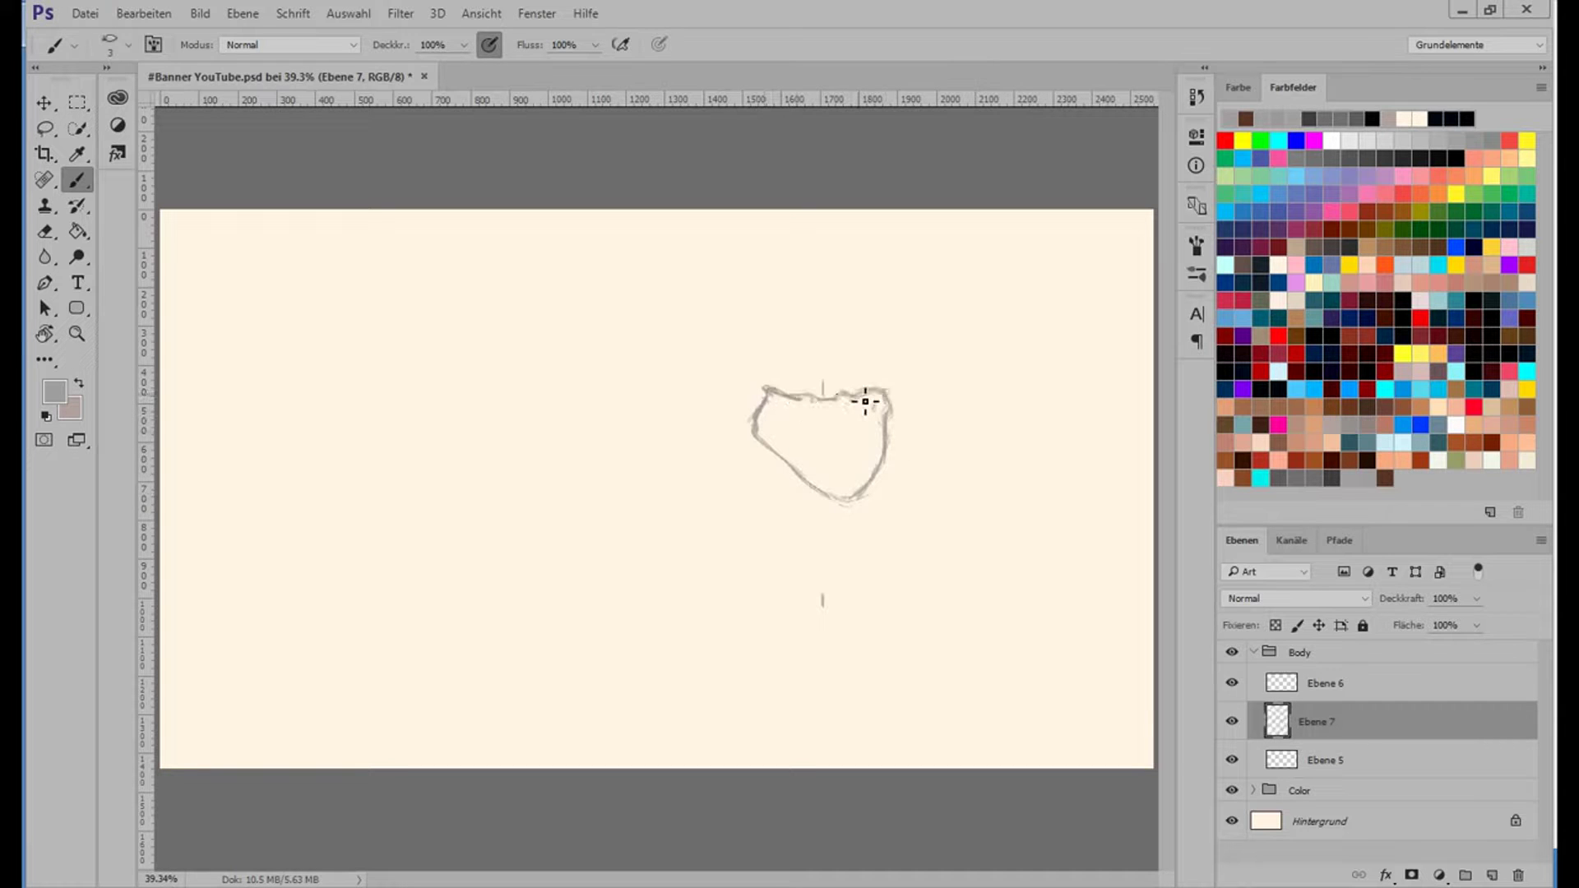
drag(760, 451, 782, 690)
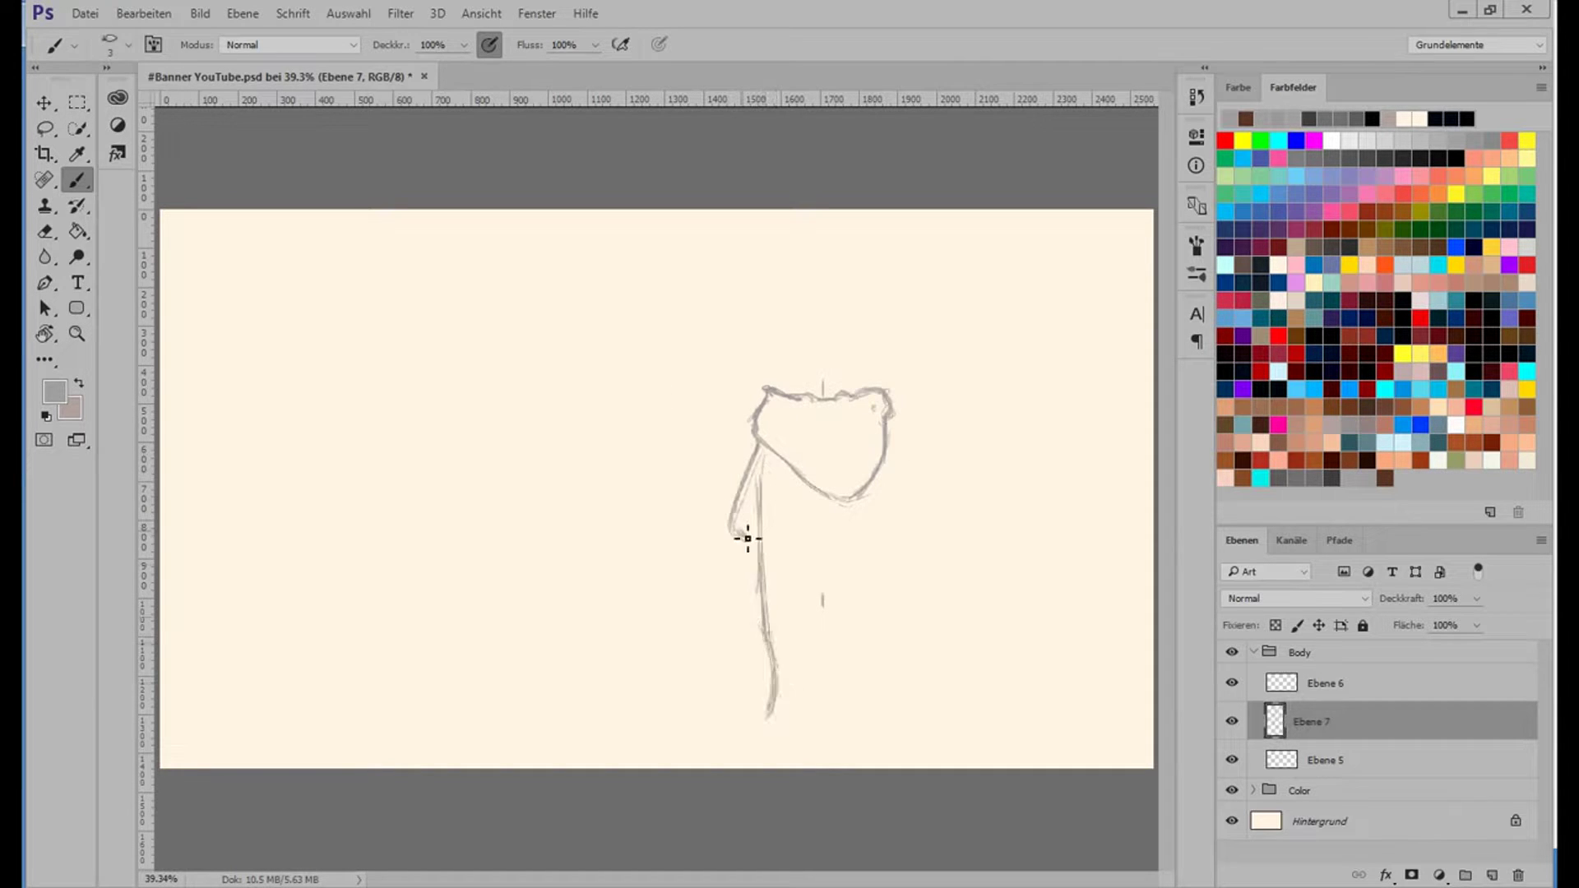
drag(736, 522, 708, 642)
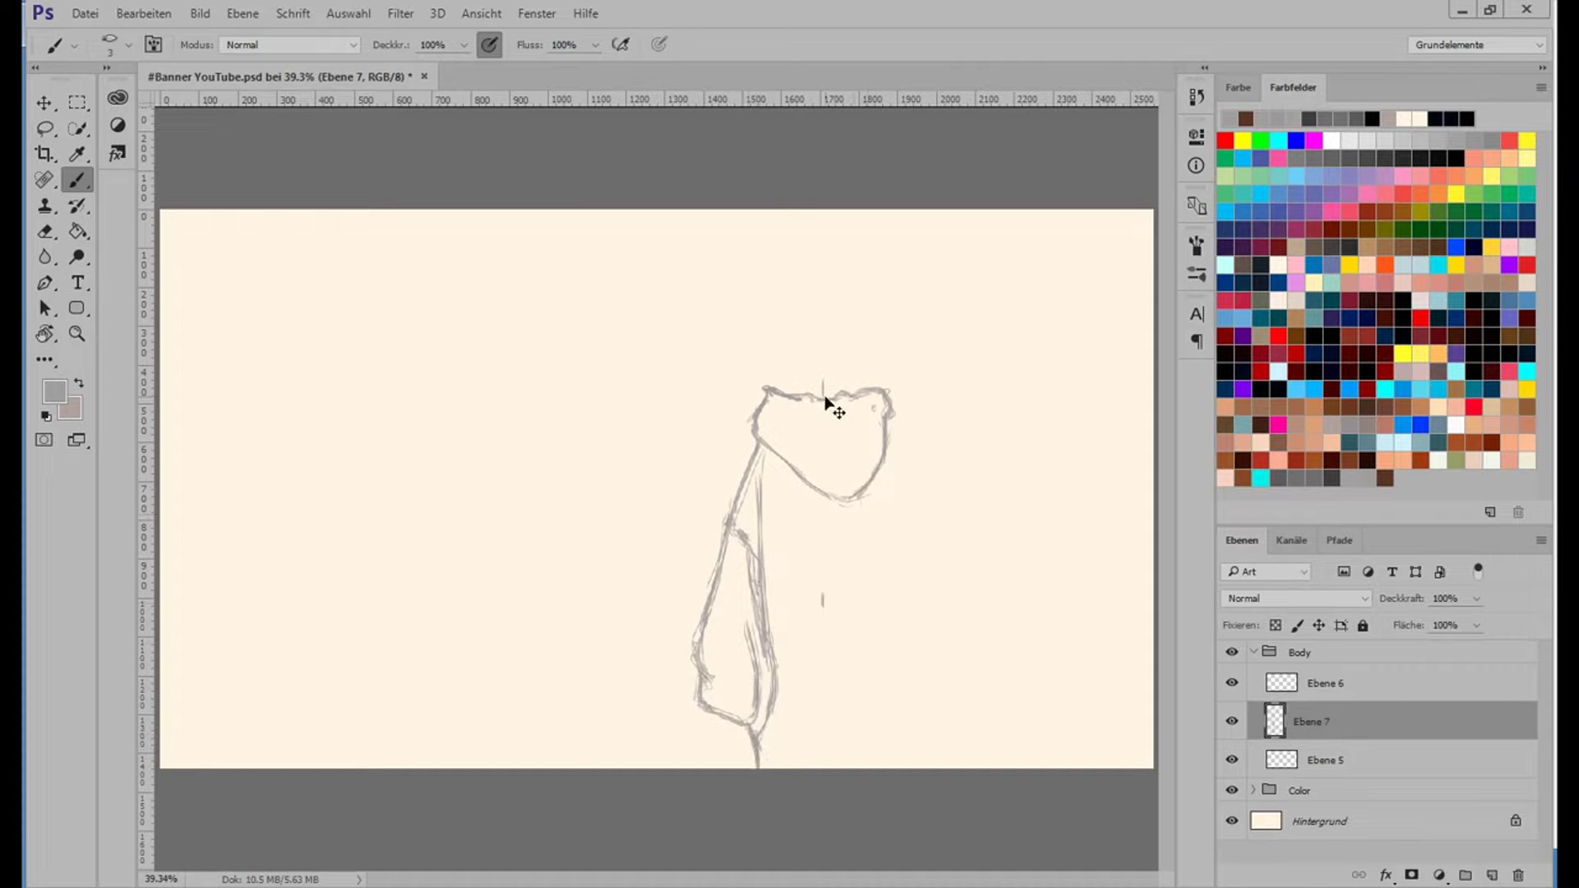
drag(823, 489, 816, 445)
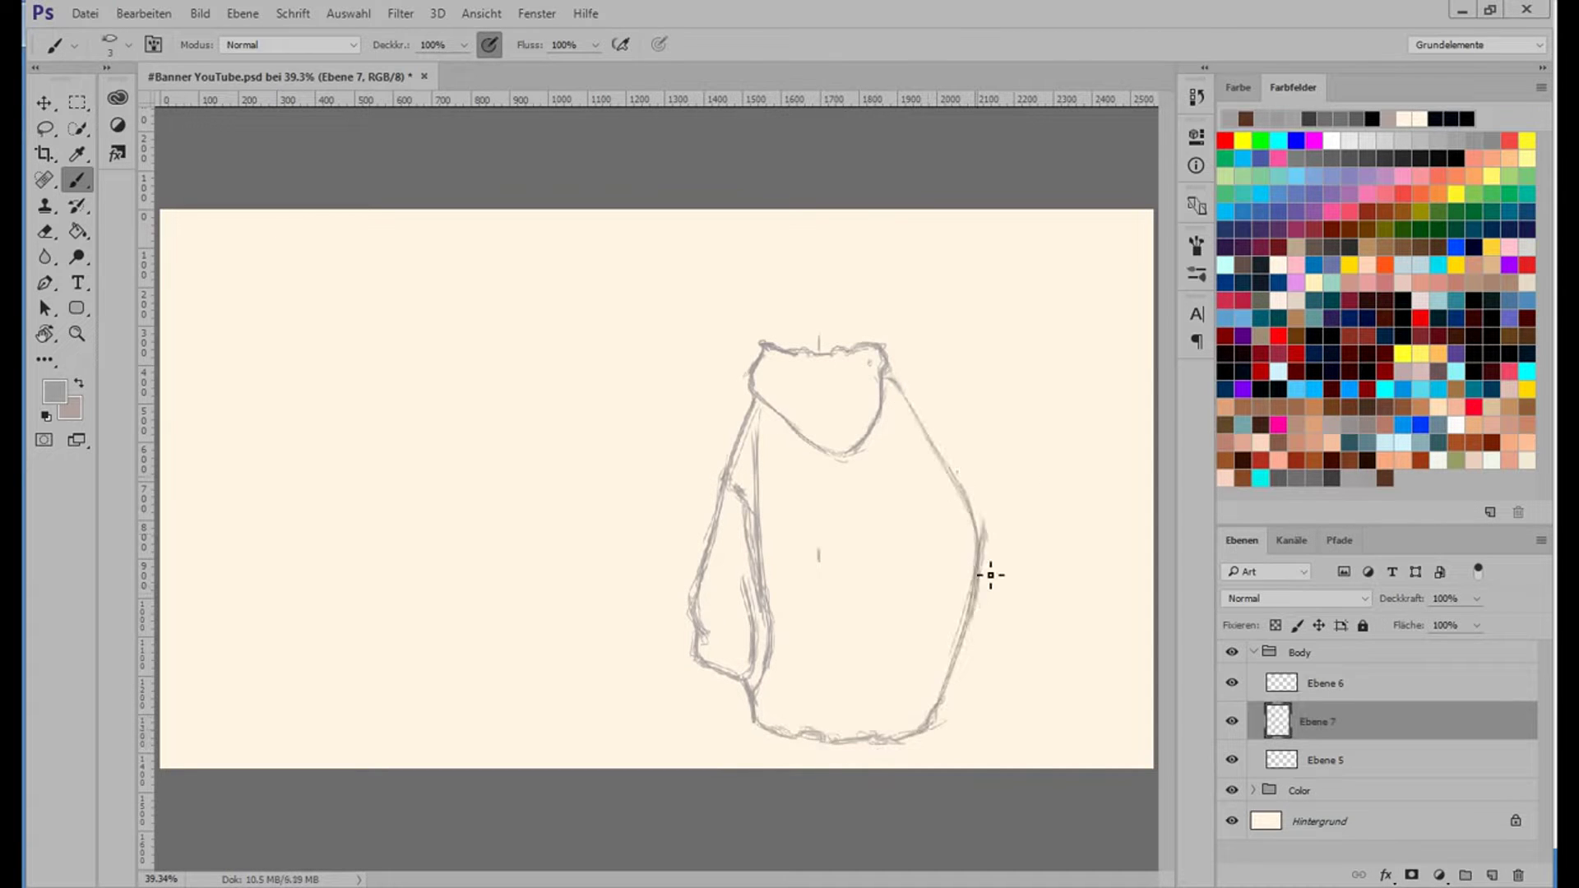
drag(991, 574, 975, 518)
mouse_move(926, 722)
mouse_down()
mouse_move(903, 409)
mouse_move(951, 670)
mouse_move(921, 496)
mouse_up()
Refine the cloak's right side, add fold lines down the middle, and outline the head.
key(e)
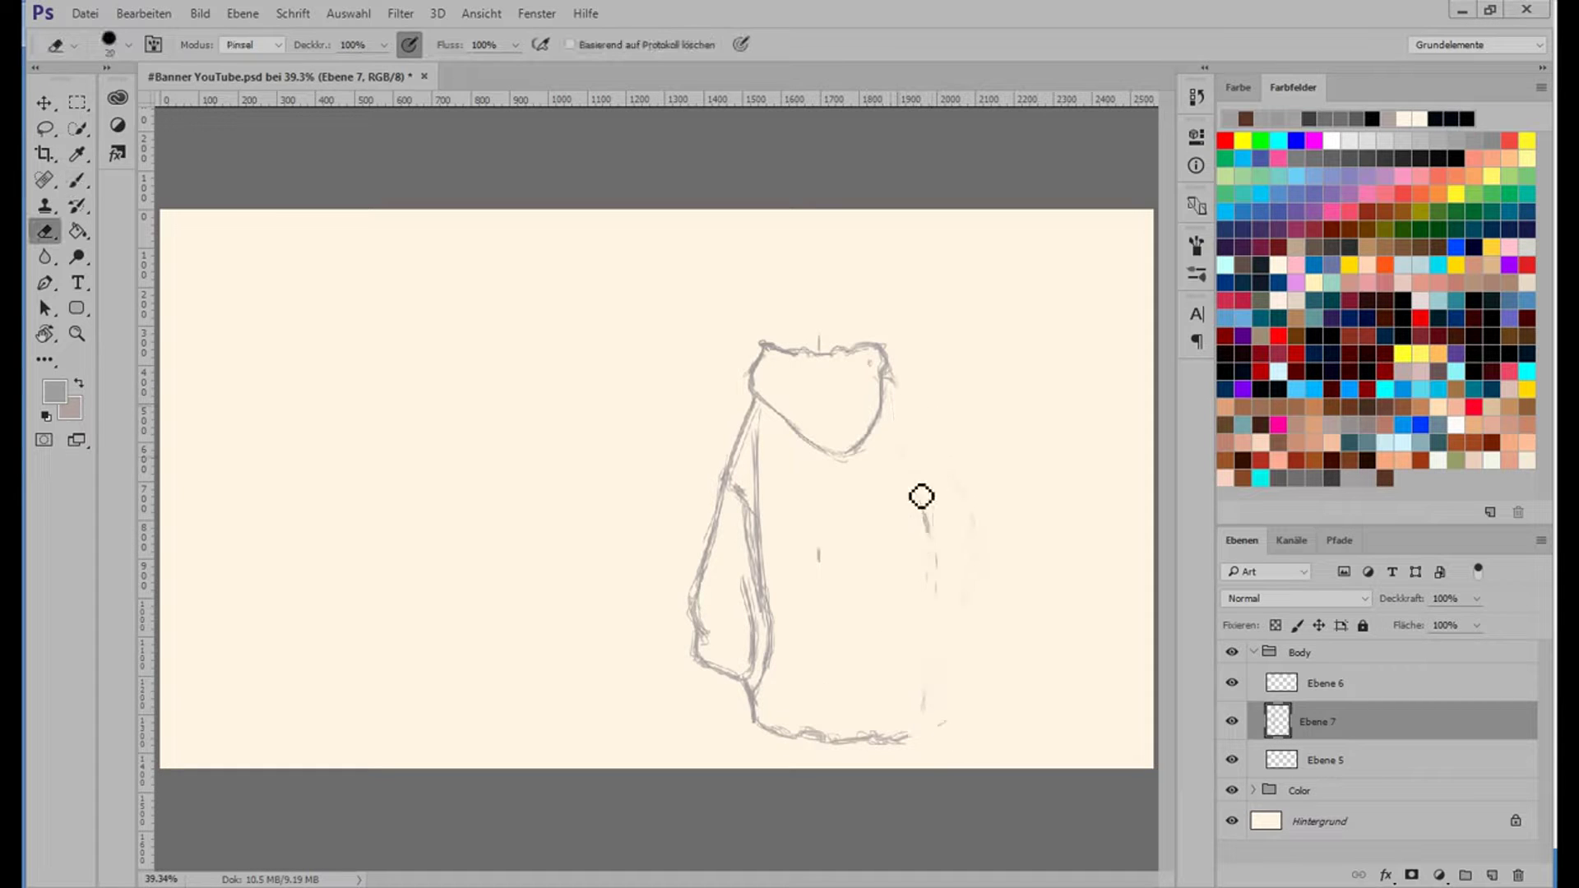
key(b)
drag(897, 713, 900, 740)
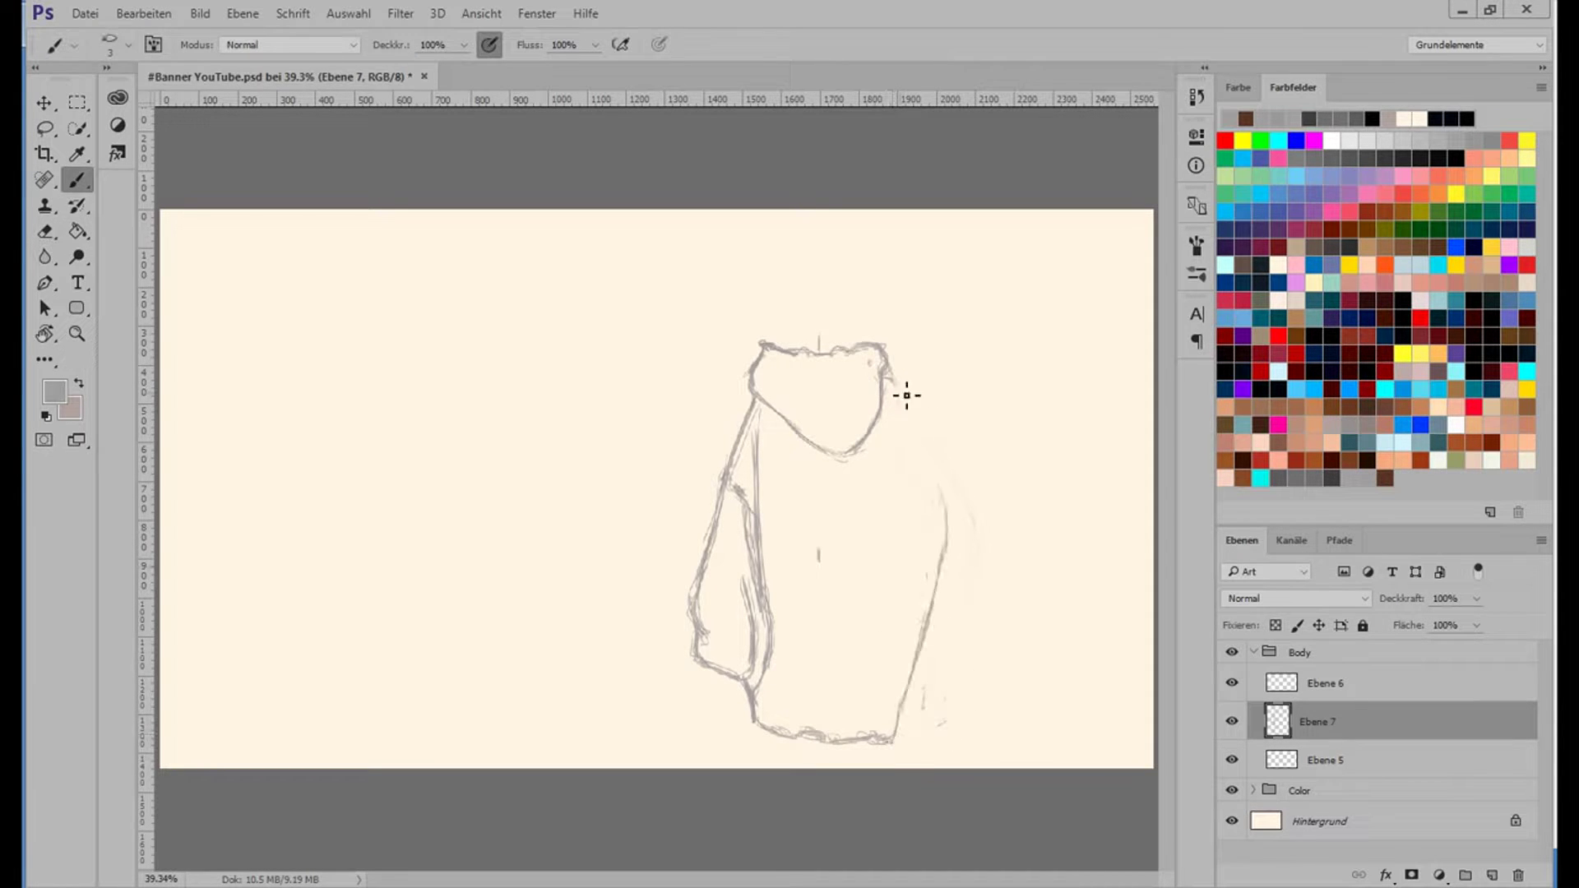
drag(906, 396, 924, 460)
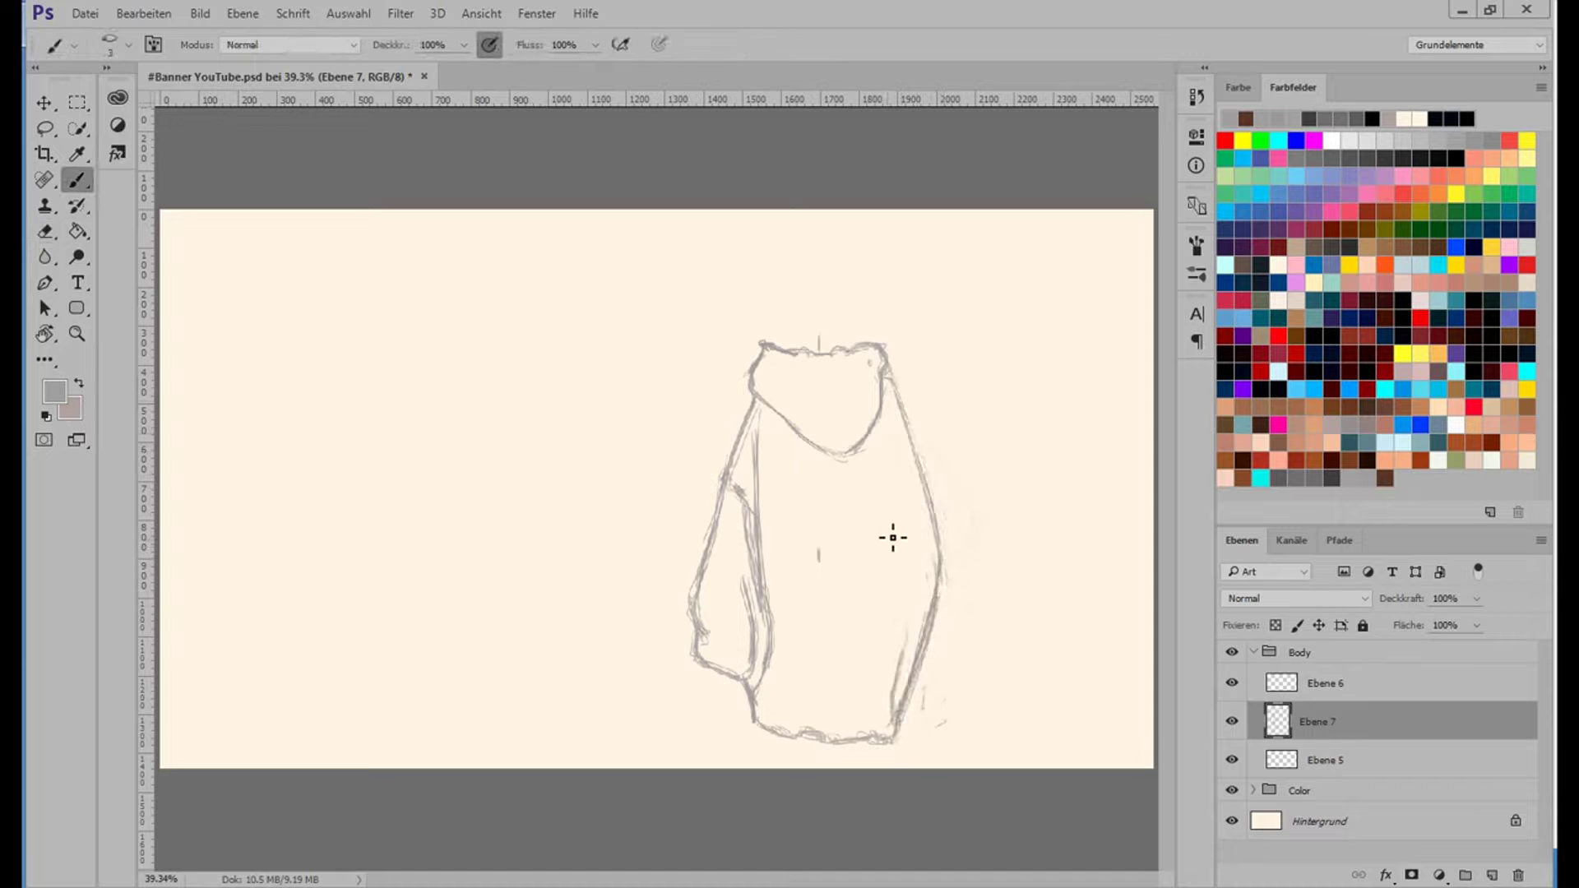
drag(786, 565, 806, 723)
drag(765, 497, 849, 738)
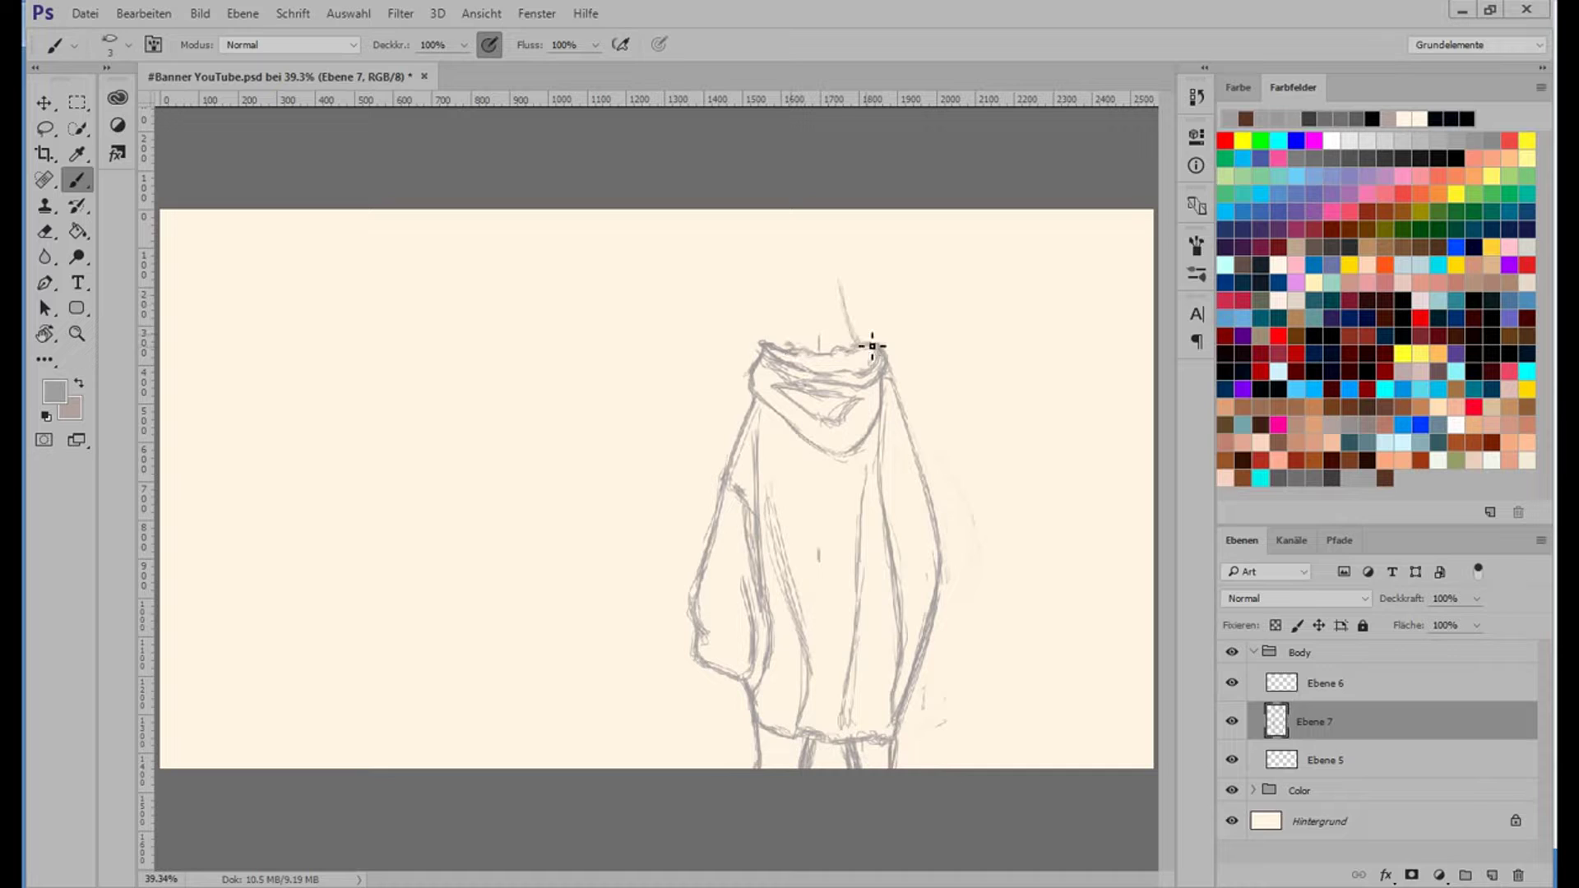
drag(871, 345, 781, 252)
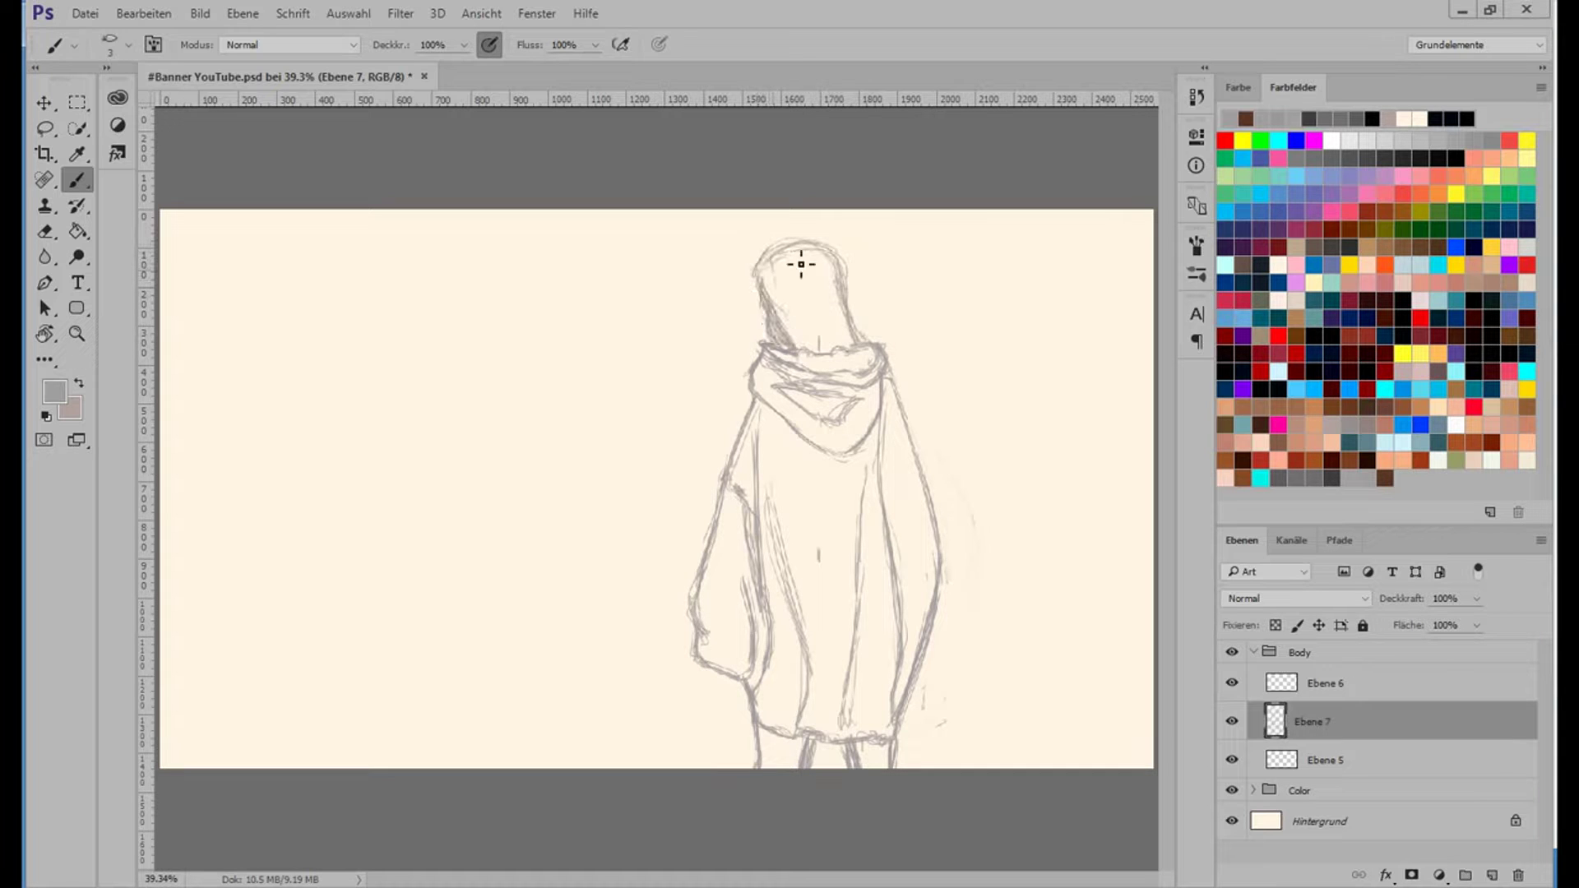
Scale the figure sketch down slightly and move it lower on the canvas.
key(ctrl+t)
drag(987, 236, 937, 300)
key(Return)
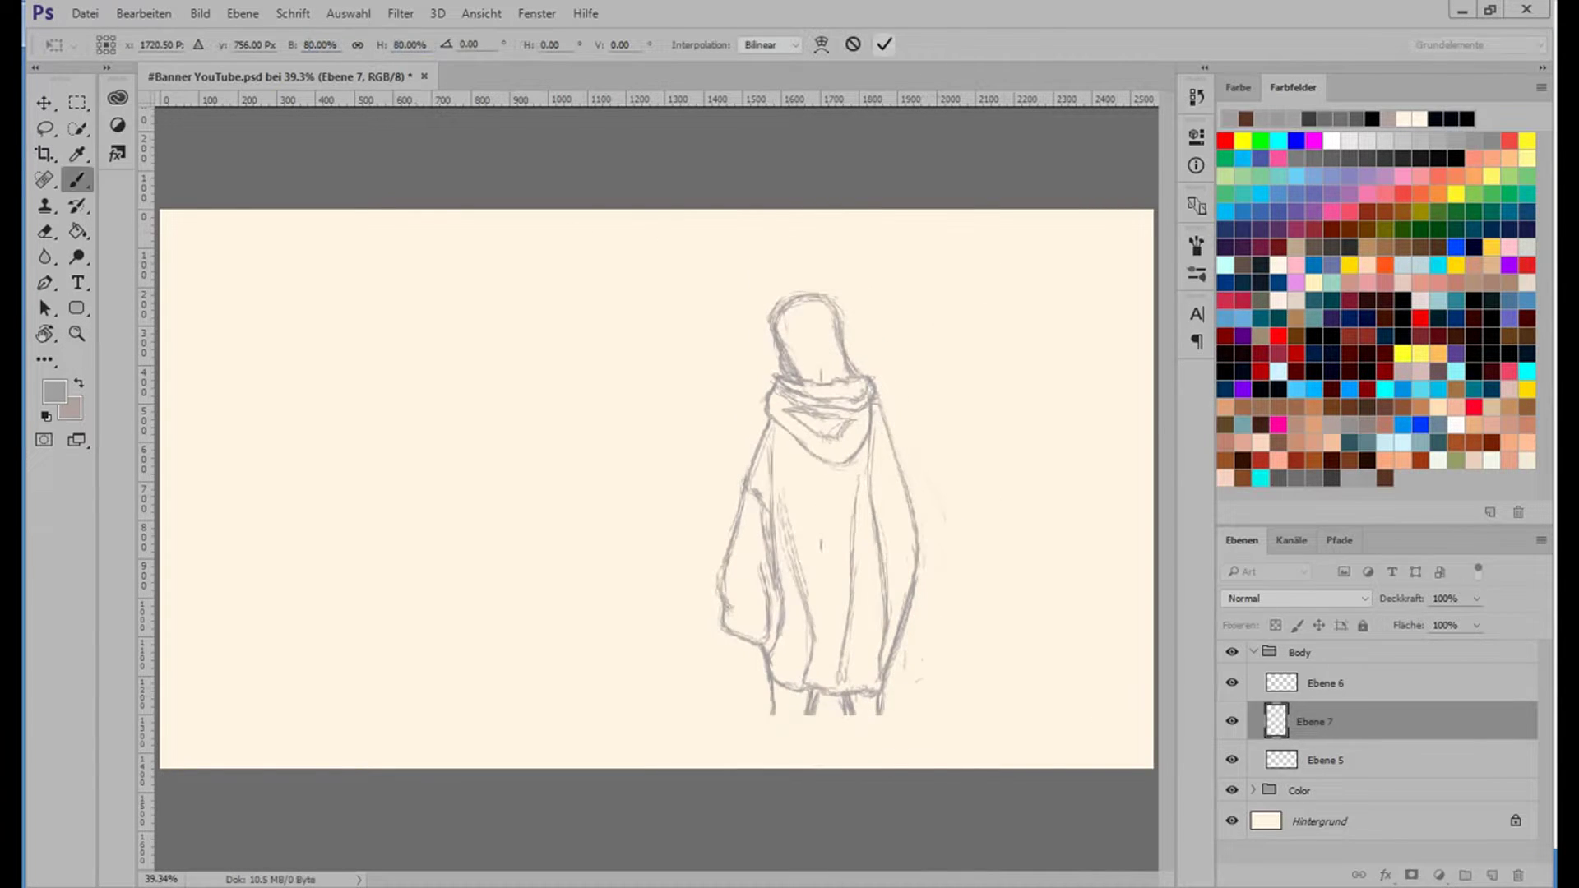
drag(853, 453, 853, 498)
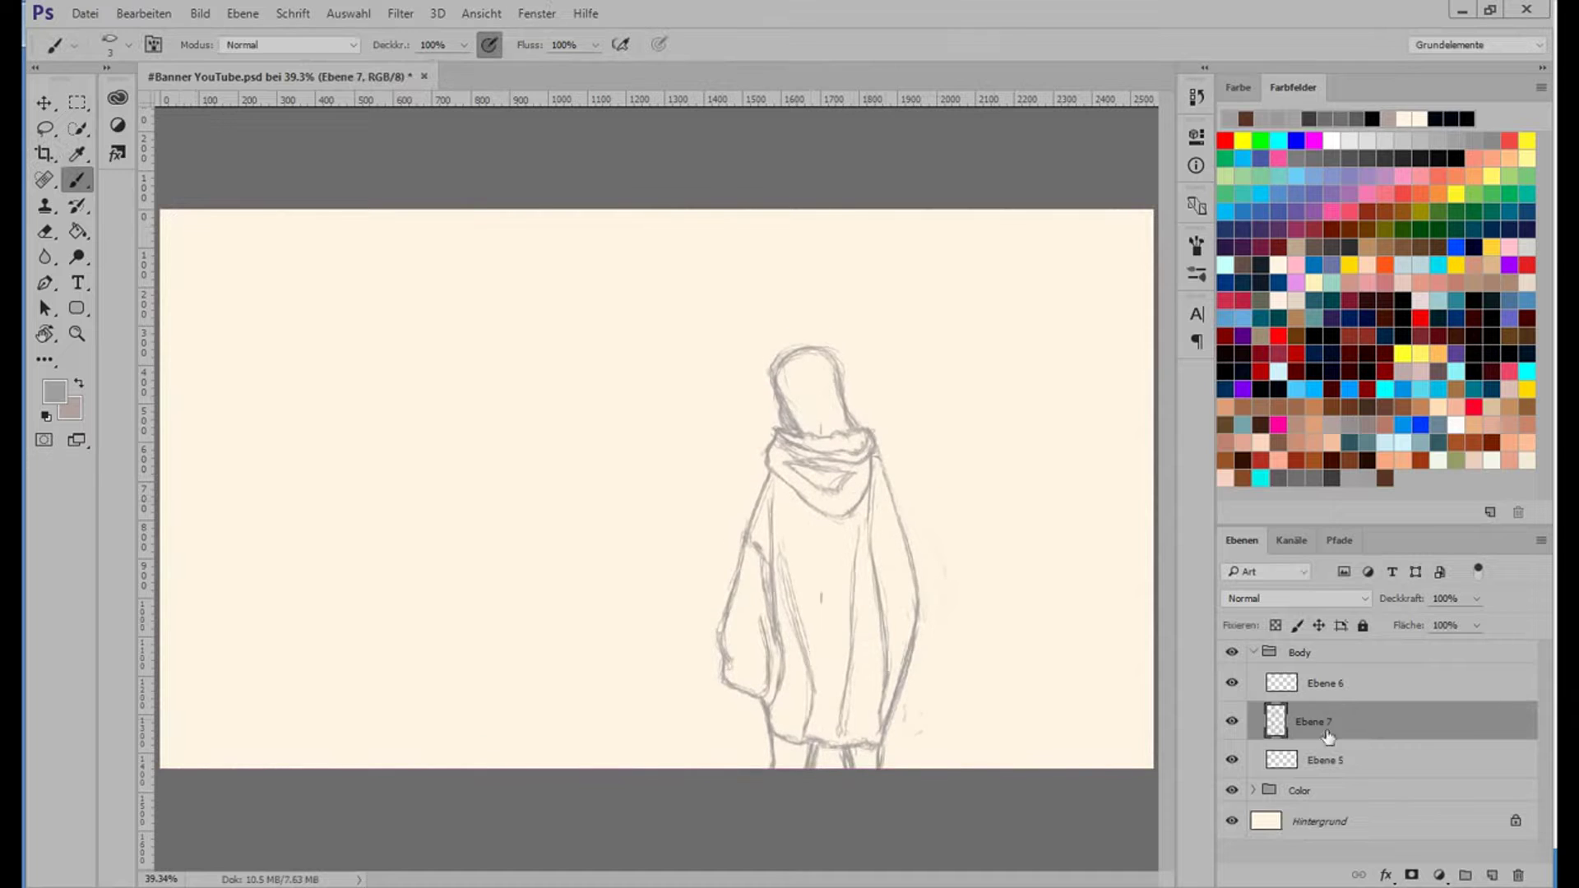
In dark brown, draw a long curve down to the bottom left and a stair-shaped line.
click(1385, 478)
drag(589, 245, 590, 212)
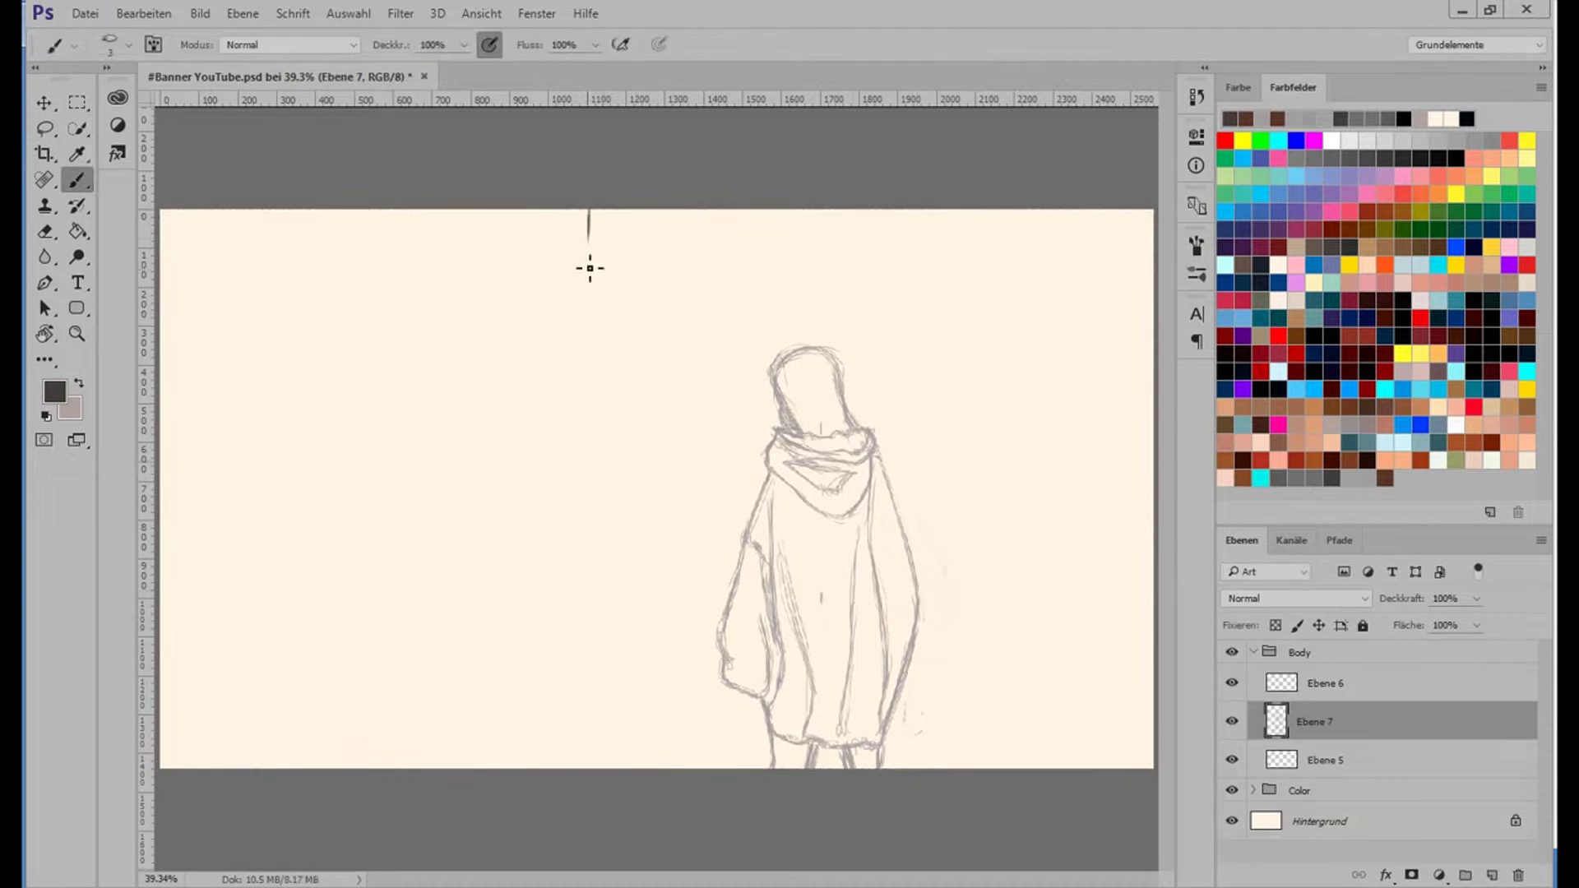
mouse_move(668, 214)
mouse_down()
mouse_move(536, 521)
mouse_move(476, 723)
mouse_up()
mouse_move(473, 592)
mouse_down()
mouse_move(674, 249)
mouse_move(483, 750)
mouse_move(675, 238)
mouse_up()
key(e)
drag(468, 764, 469, 617)
key(b)
mouse_move(161, 672)
mouse_down()
mouse_move(473, 613)
mouse_move(160, 673)
mouse_up()
mouse_move(465, 617)
mouse_down()
mouse_move(595, 476)
mouse_move(666, 218)
mouse_up()
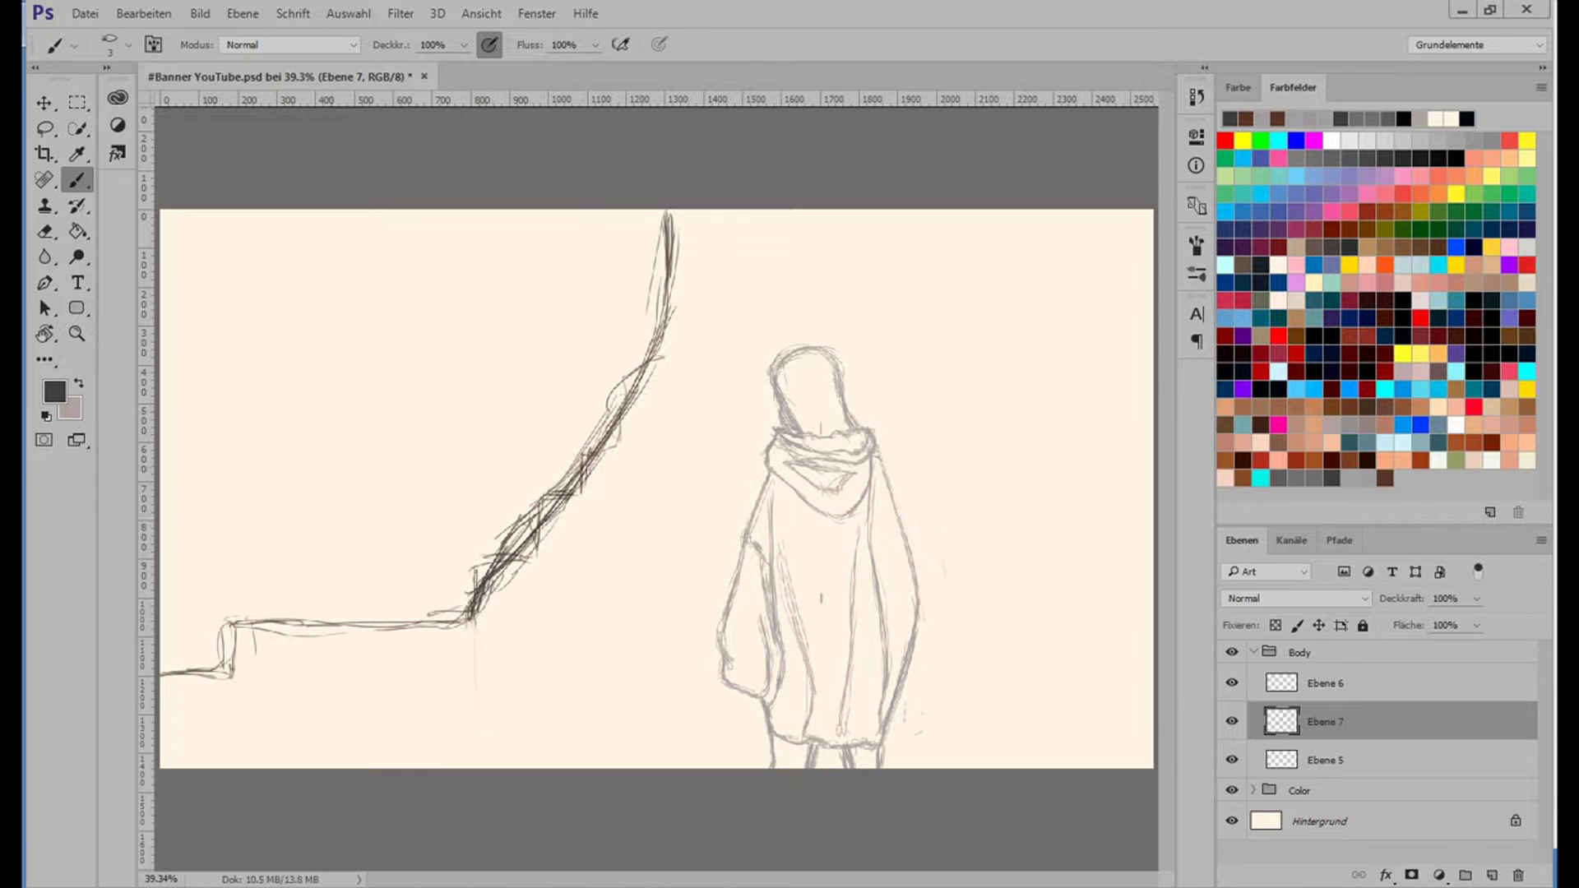
Select the figure and shift it further right on the canvas.
key(m)
drag(691, 310, 1079, 769)
drag(826, 596, 979, 597)
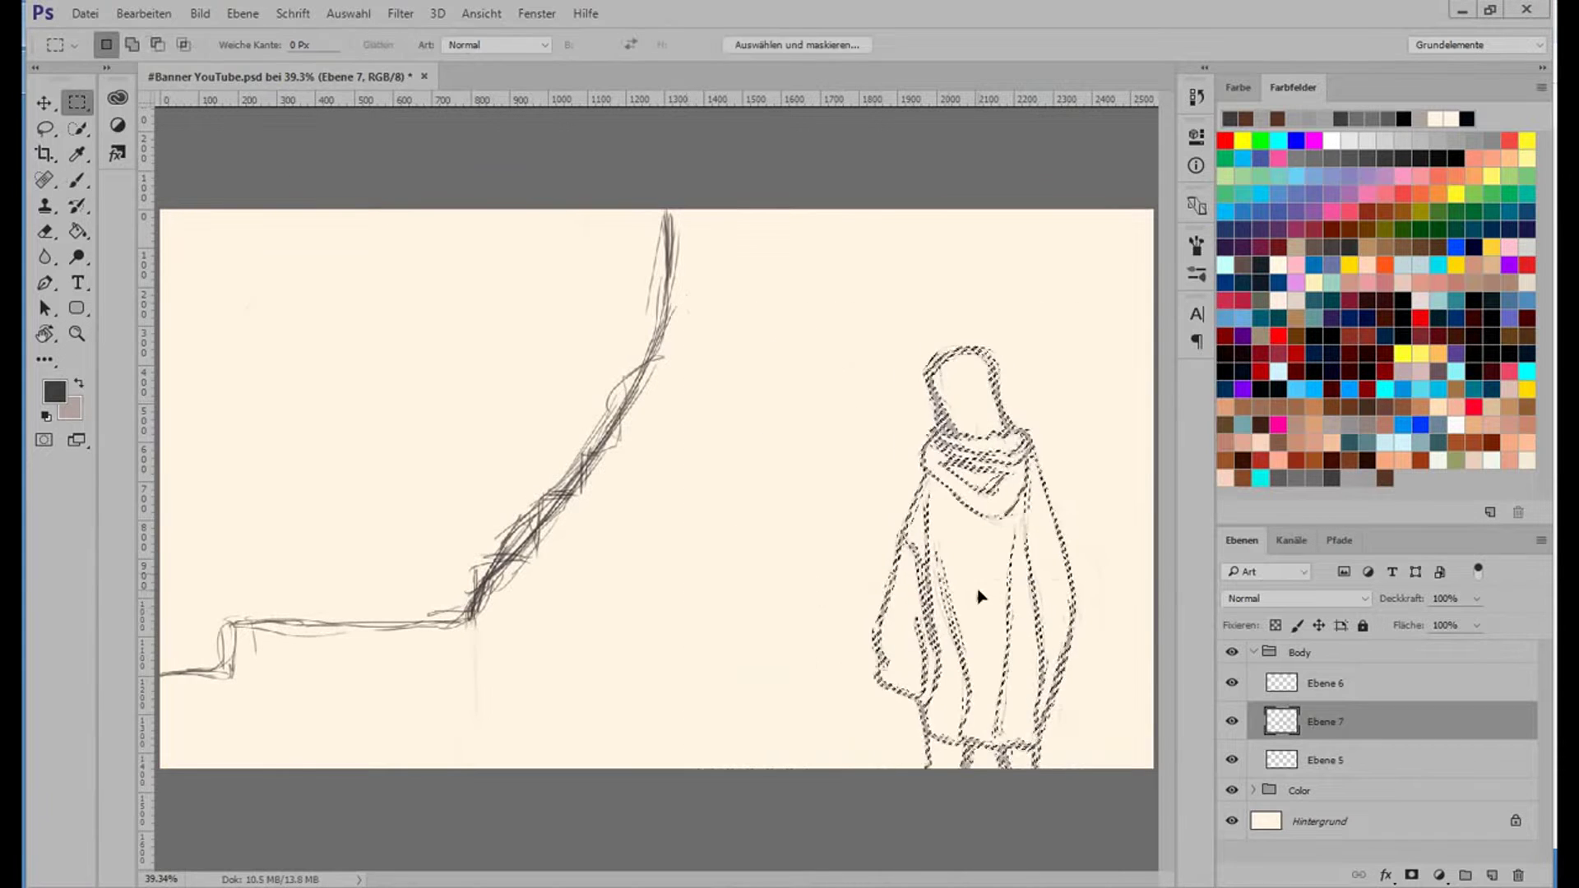
key(ctrl+d)
Erase the lower part of the long curve and extend the staircase with another step.
key(b)
key(e)
mouse_move(532, 504)
mouse_down()
mouse_move(535, 530)
mouse_move(551, 451)
mouse_move(687, 243)
mouse_up()
key(b)
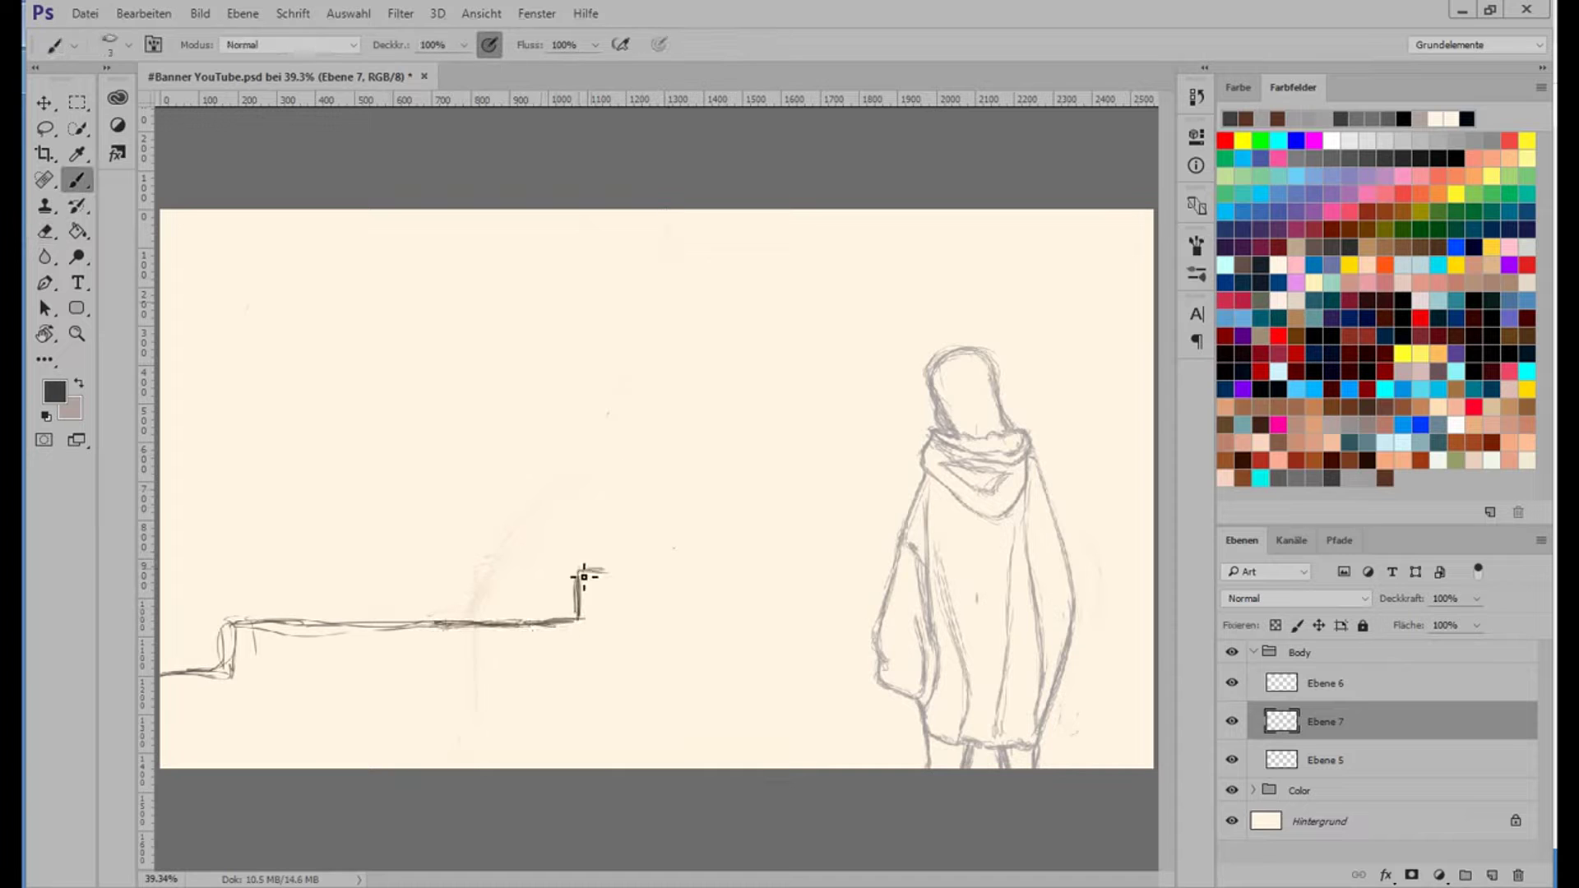
drag(577, 570, 713, 566)
drag(706, 562, 703, 532)
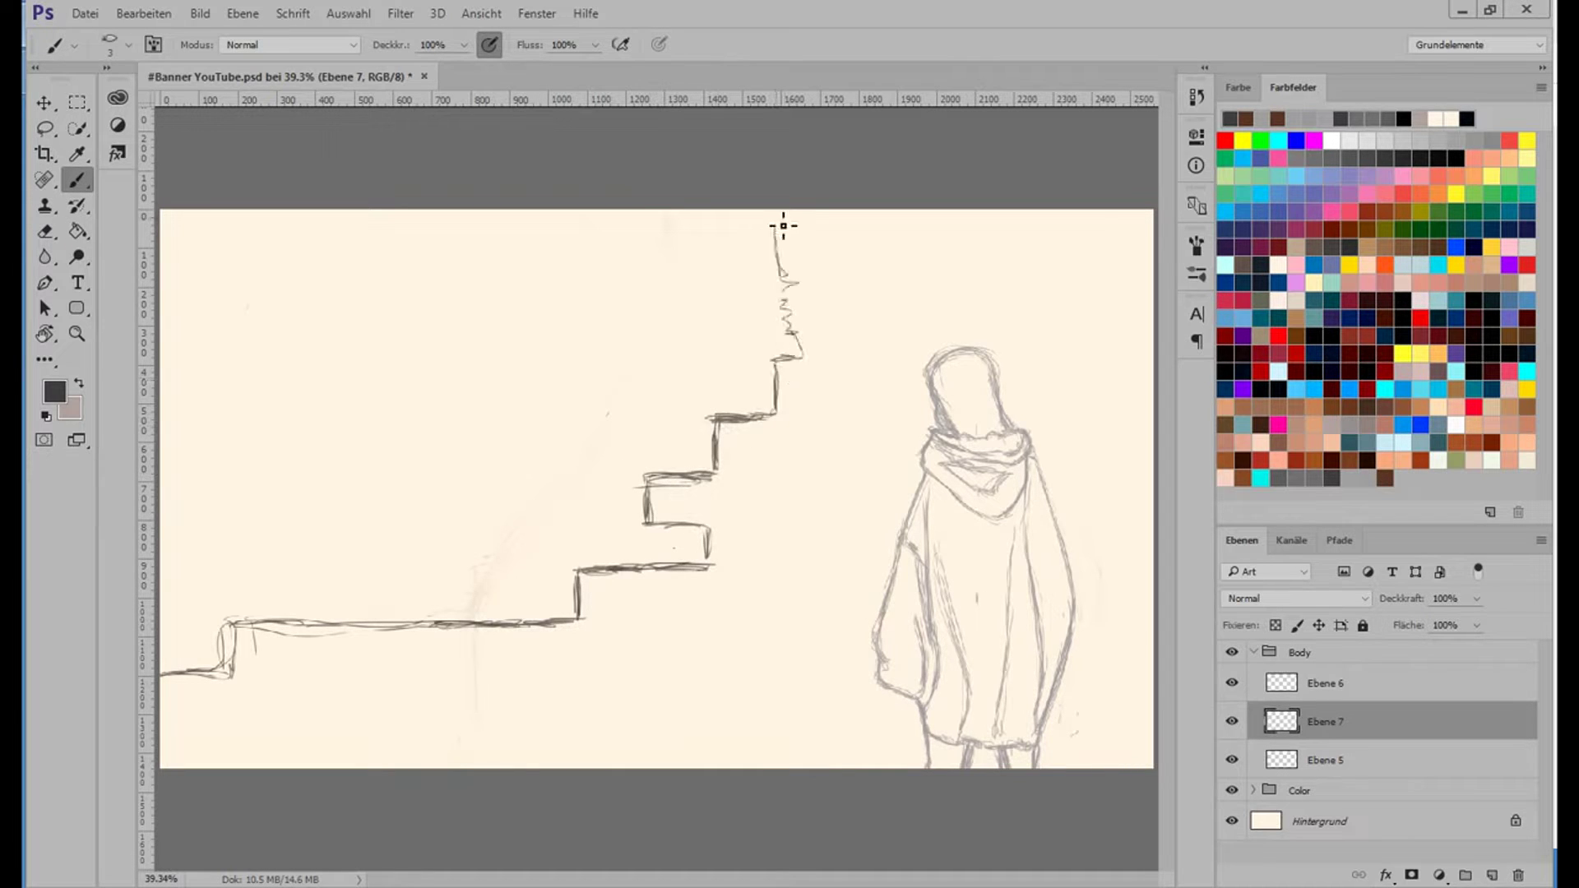
Sketch a tall doorway and several buildings, including an arched slanted-roof one, beside the stairs.
mouse_move(401, 265)
mouse_down()
mouse_move(330, 603)
mouse_move(406, 590)
mouse_up()
drag(325, 497, 403, 455)
drag(408, 506, 407, 616)
drag(328, 491, 410, 270)
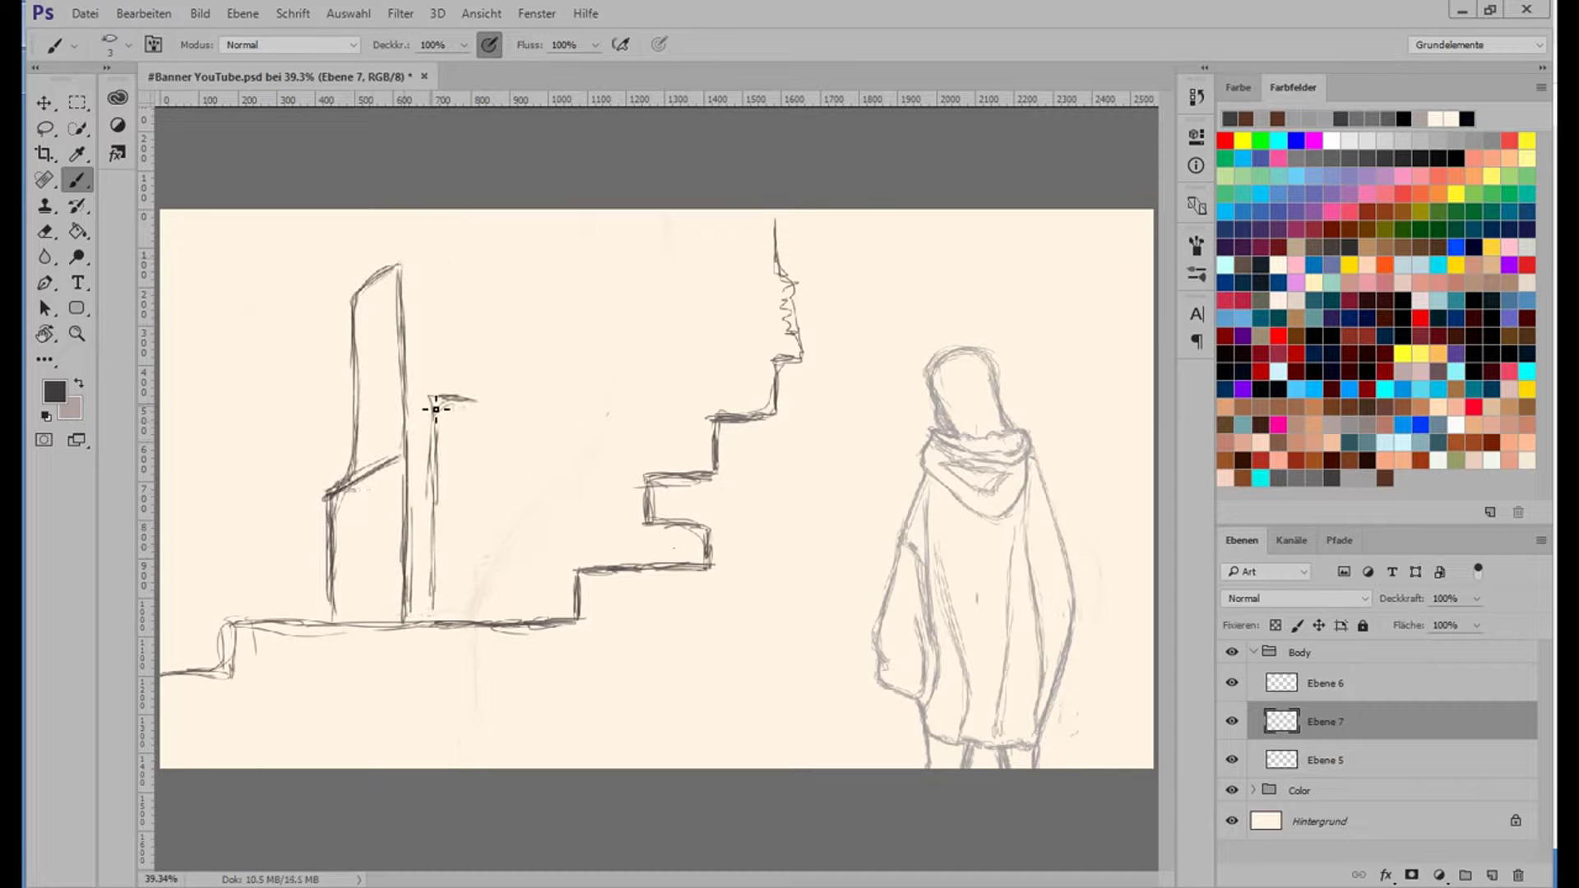
mouse_move(436, 409)
mouse_down()
mouse_move(498, 608)
mouse_move(545, 592)
mouse_move(573, 321)
mouse_move(633, 448)
mouse_move(613, 568)
mouse_up()
drag(571, 306, 625, 444)
drag(584, 304, 575, 567)
Add another tall building and a left-edge curve, then fade the sketch layer's opacity.
drag(238, 442, 298, 444)
drag(294, 444, 298, 617)
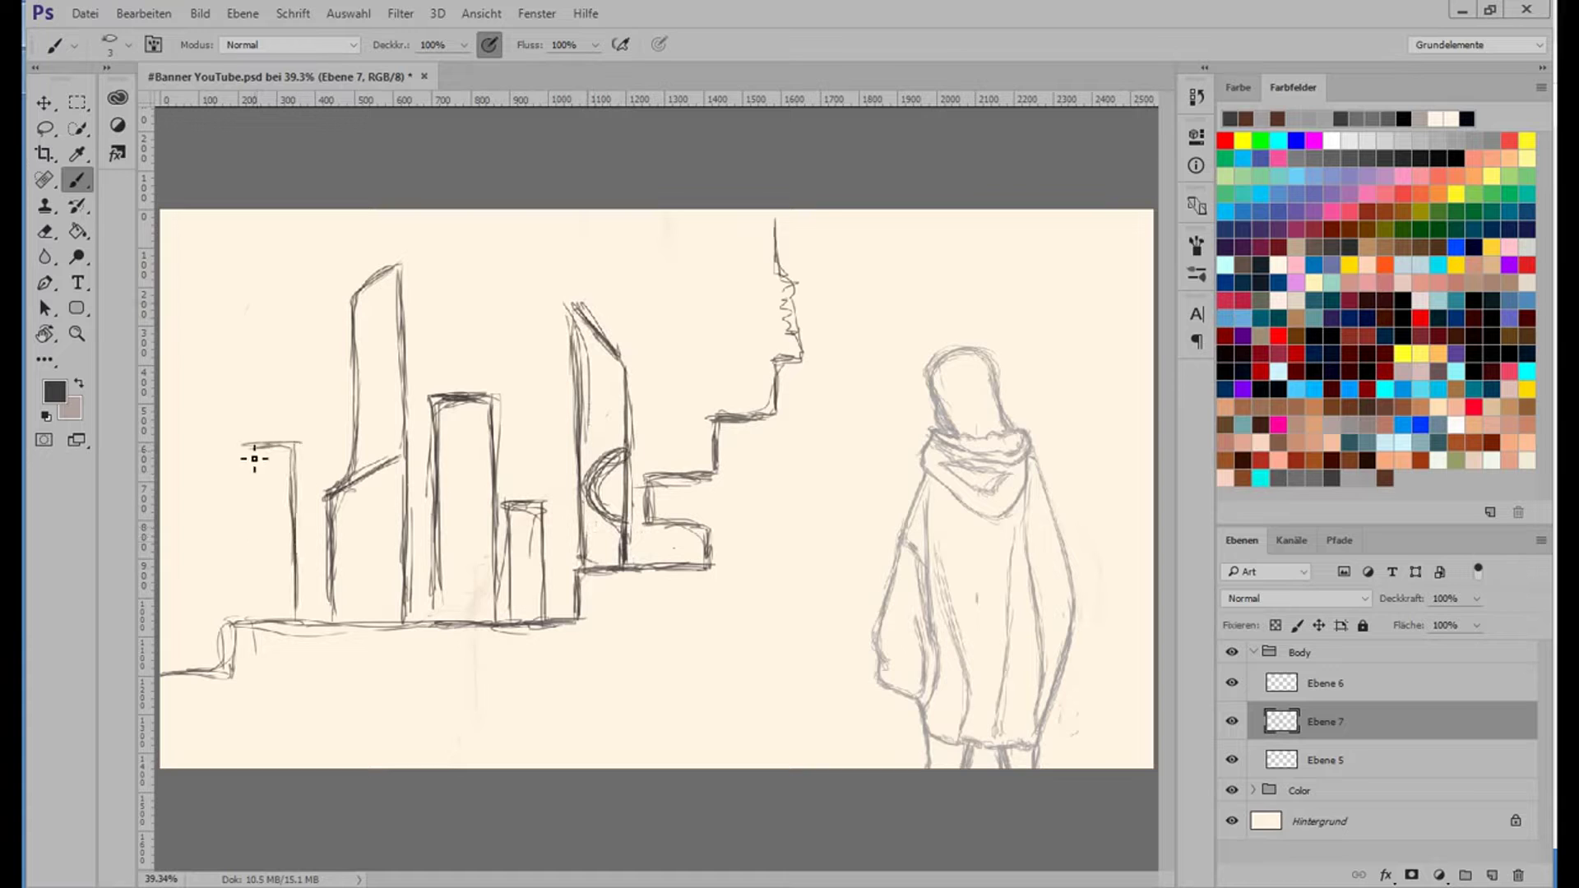
drag(240, 444, 245, 617)
drag(204, 667, 166, 281)
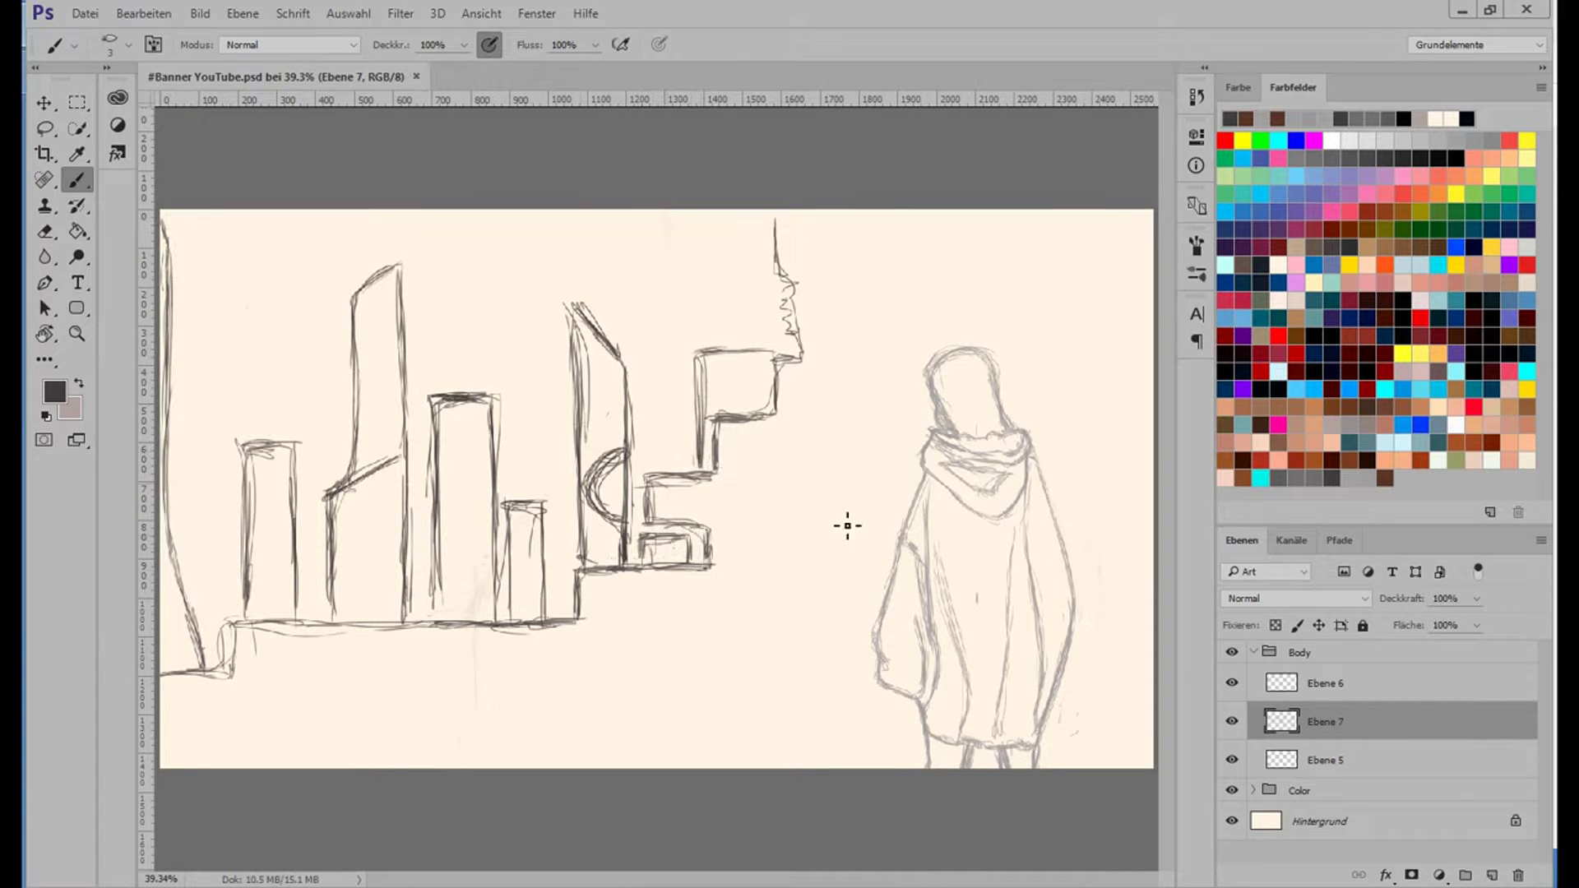
drag(1476, 598, 1430, 623)
Tidy the layers by deleting Ebene 5 and discarding a test layer with its grey stroke.
key(ctrl+shift+alt+n)
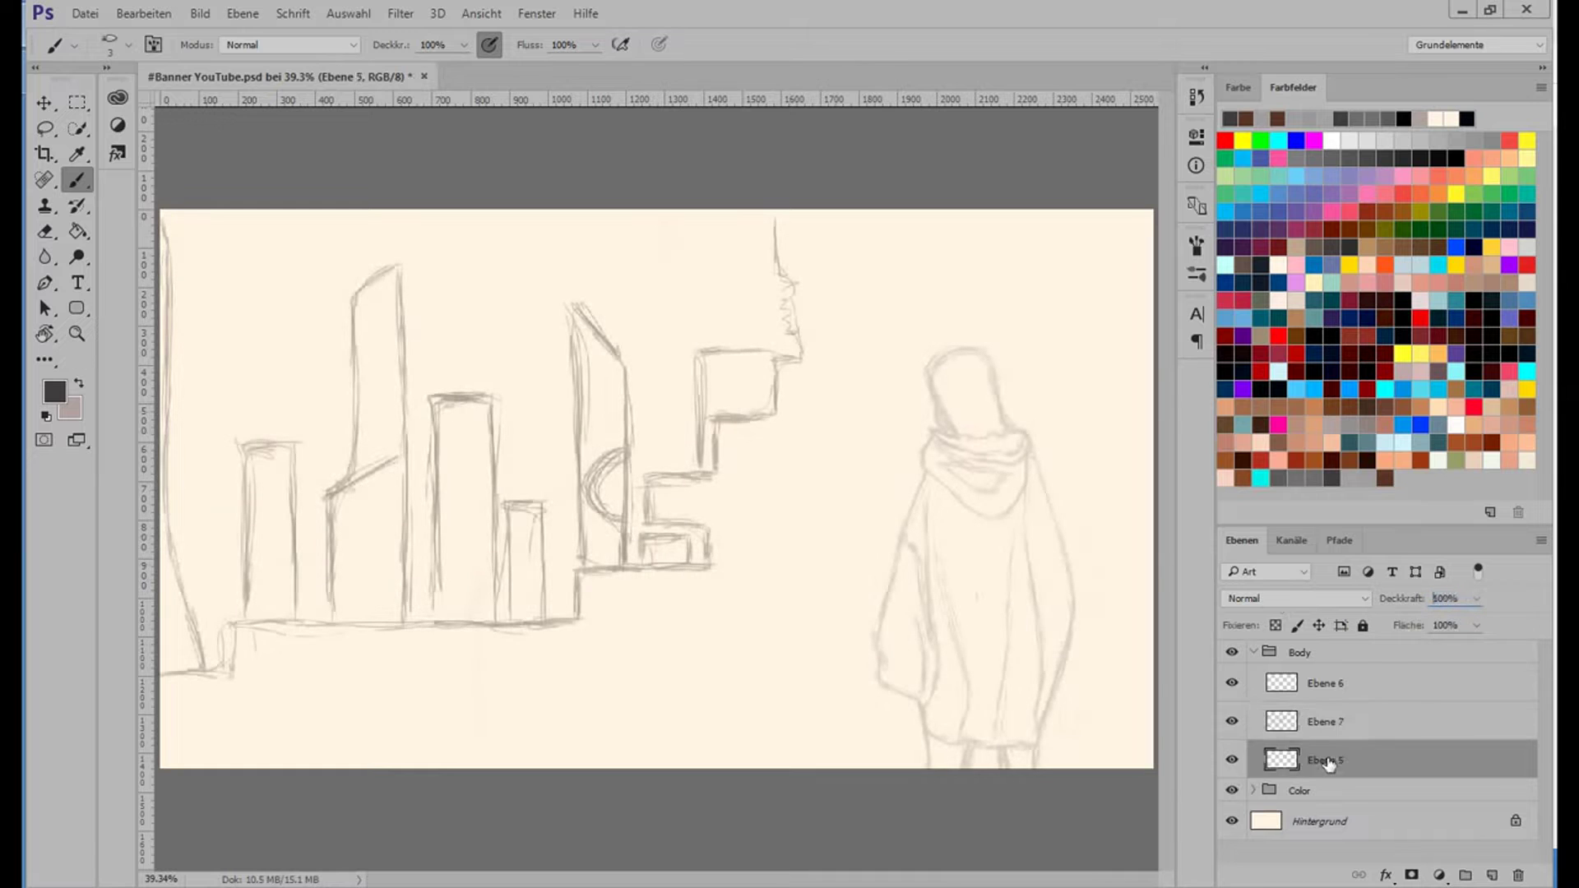
click(1329, 802)
key(Delete)
alt+scroll(980, 599, up, 3)
scroll(733, 592, down, 1)
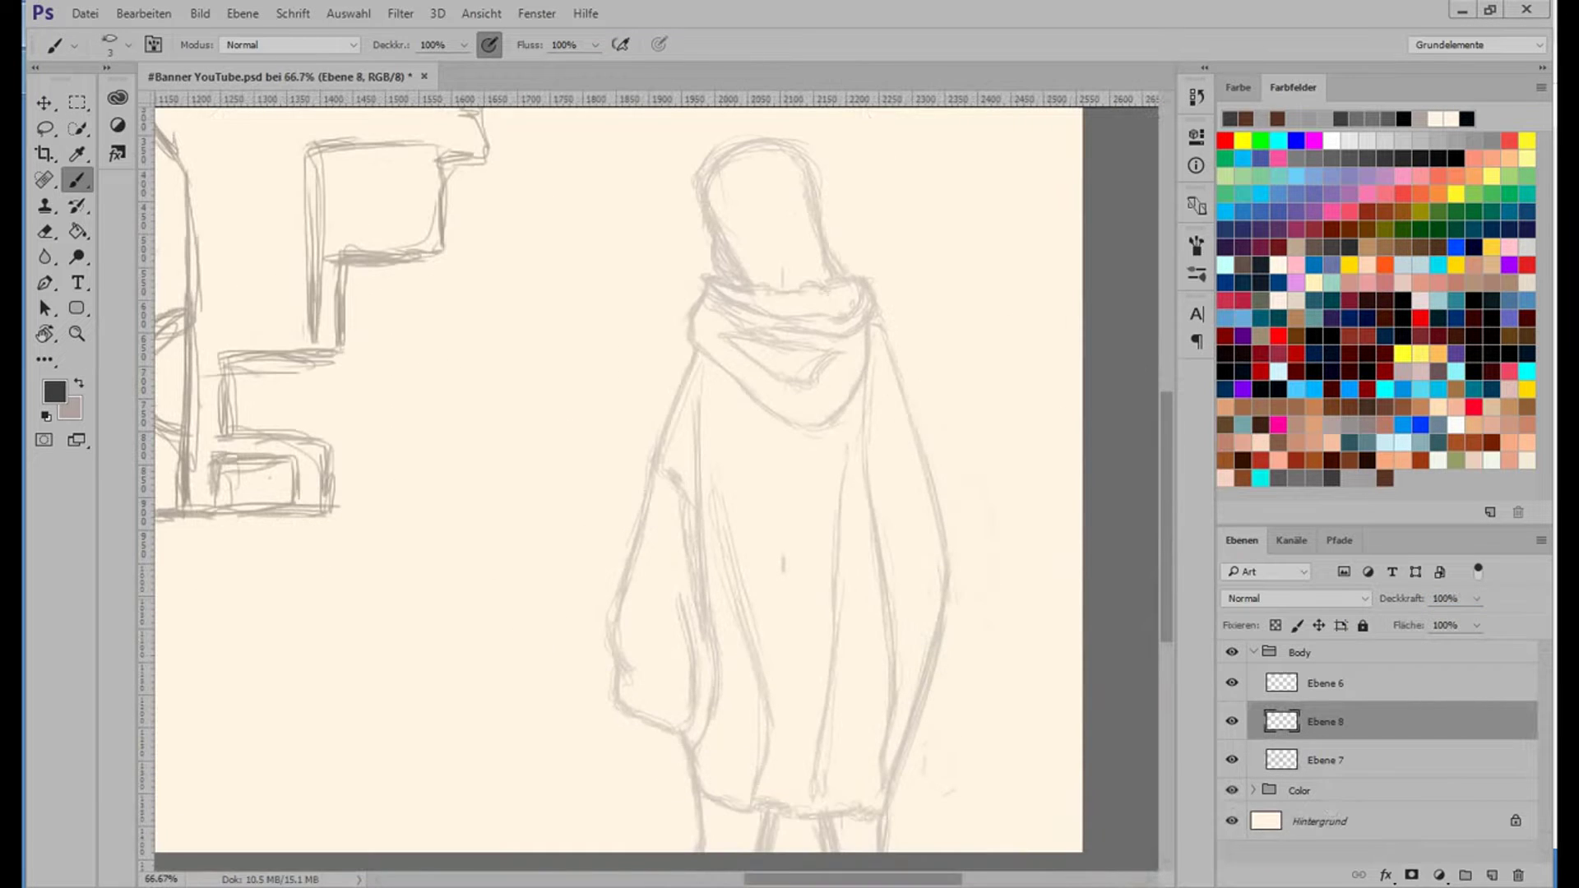
scroll(757, 461, up, 2)
right_click(797, 452)
key(Escape)
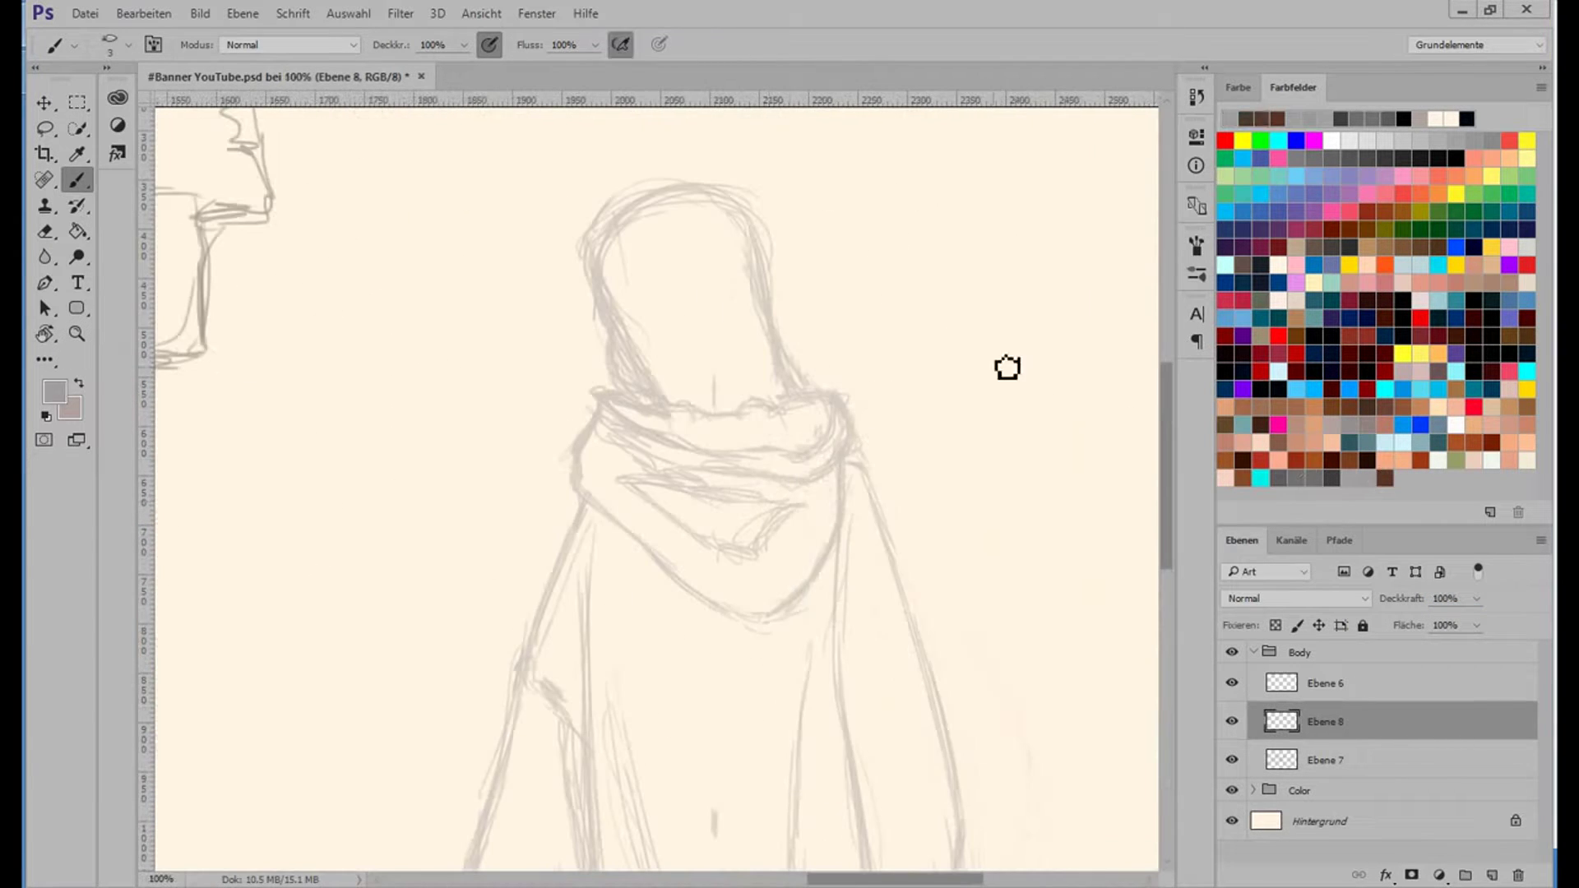
drag(598, 418, 590, 453)
mouse_move(599, 390)
mouse_down()
mouse_move(574, 458)
mouse_move(589, 504)
mouse_move(753, 629)
mouse_up()
key(Delete)
On Ebene 2, shade the hood's left edge and collar in dark grey with a black lower-edge line.
ctrl+click(733, 627)
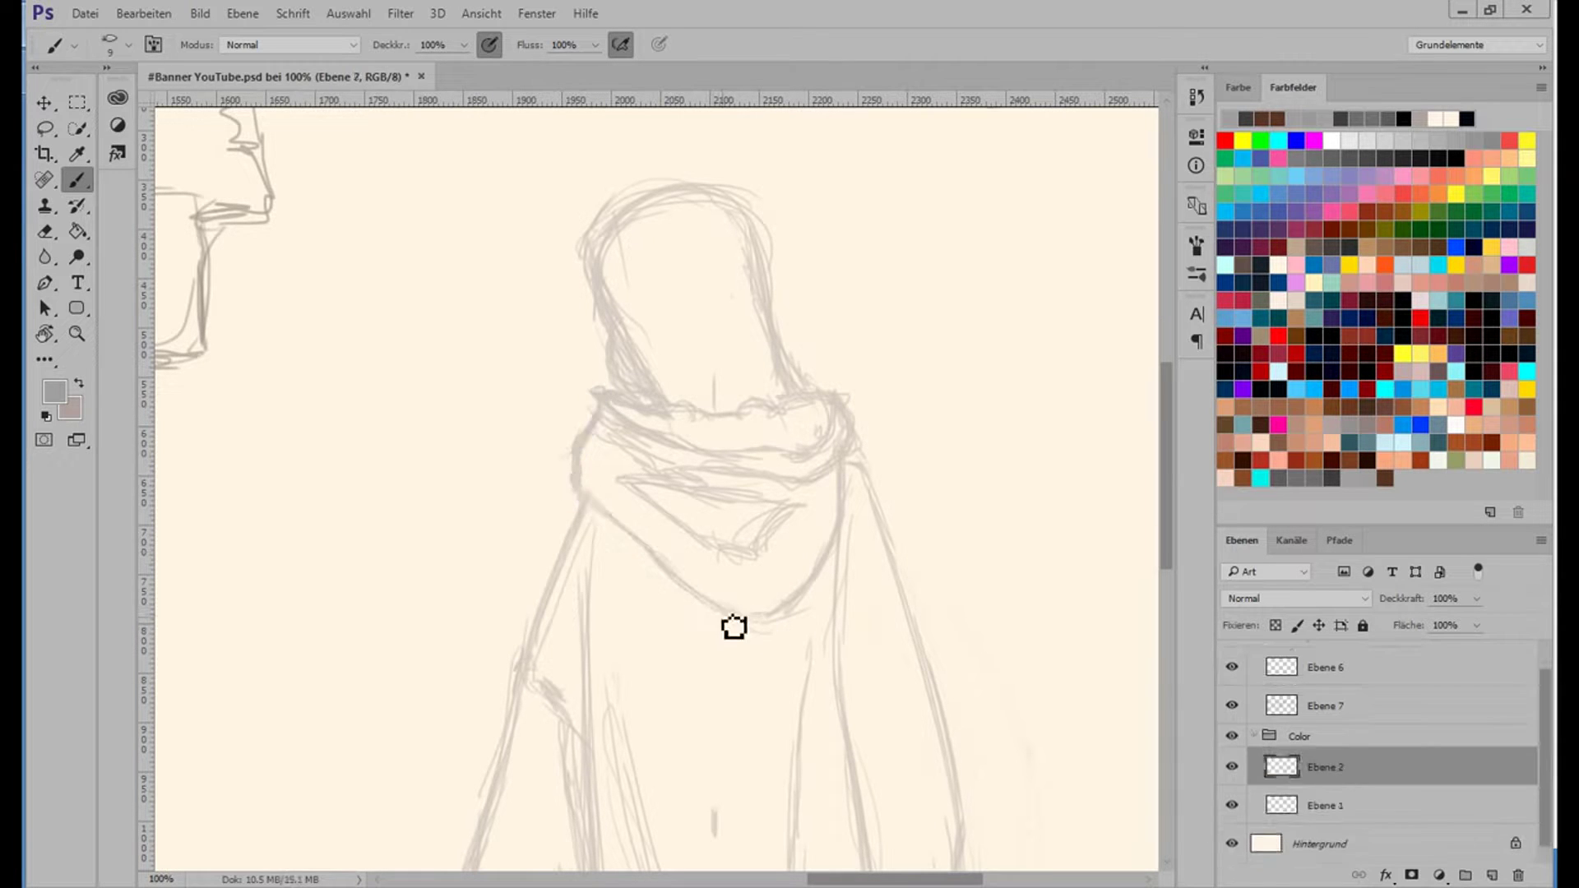
mouse_move(617, 412)
mouse_down()
mouse_move(581, 482)
mouse_move(651, 527)
mouse_move(800, 523)
mouse_move(694, 551)
mouse_move(606, 493)
mouse_move(684, 544)
mouse_move(743, 552)
mouse_up()
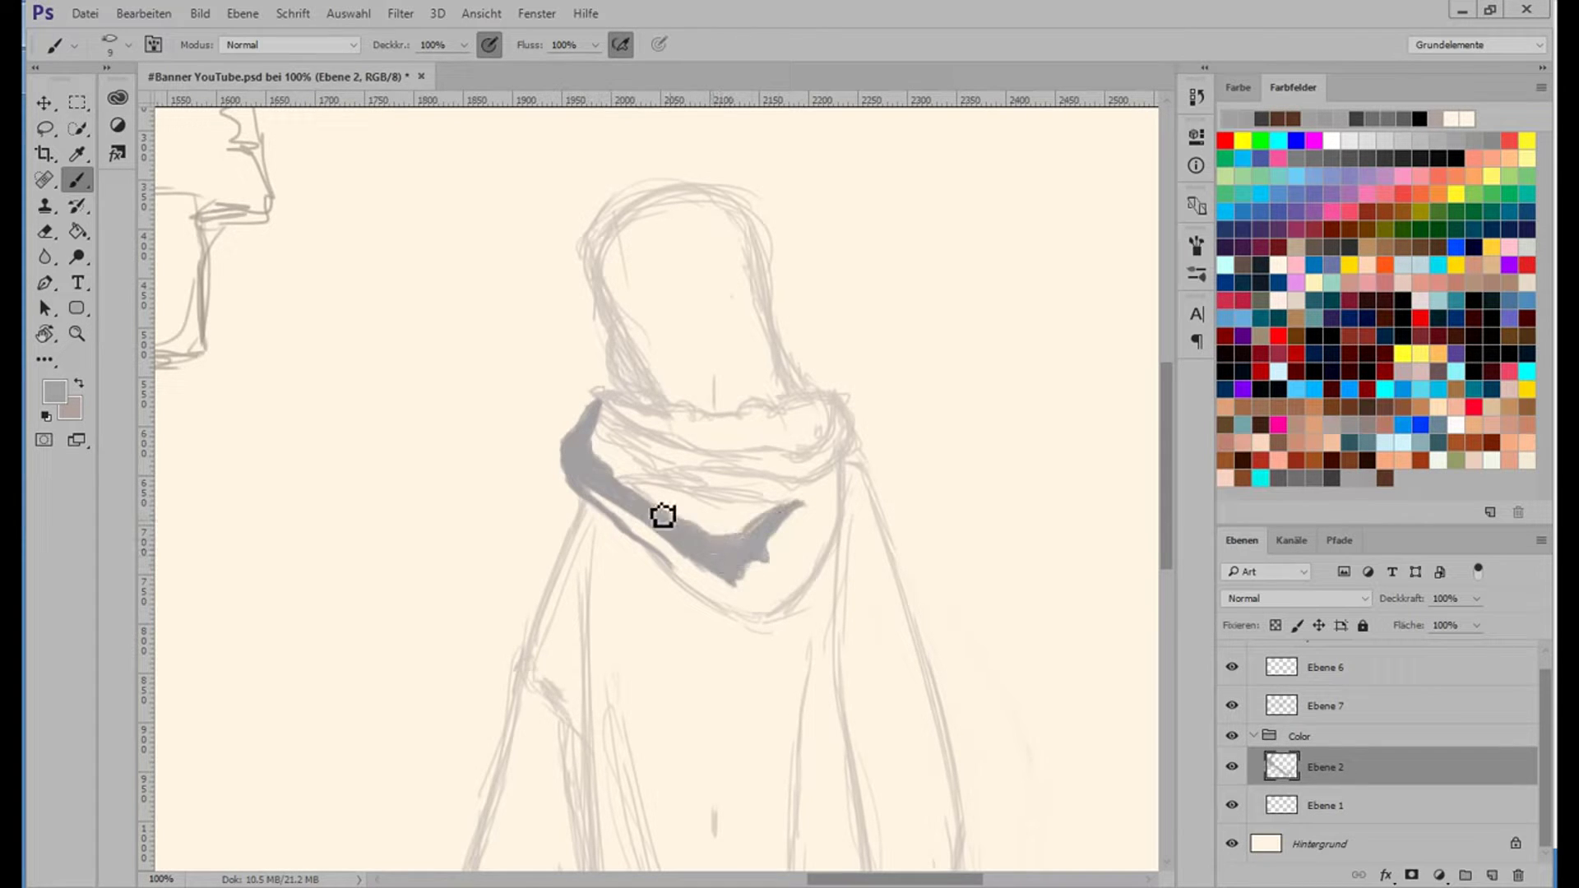
drag(659, 518, 744, 503)
drag(617, 461, 776, 526)
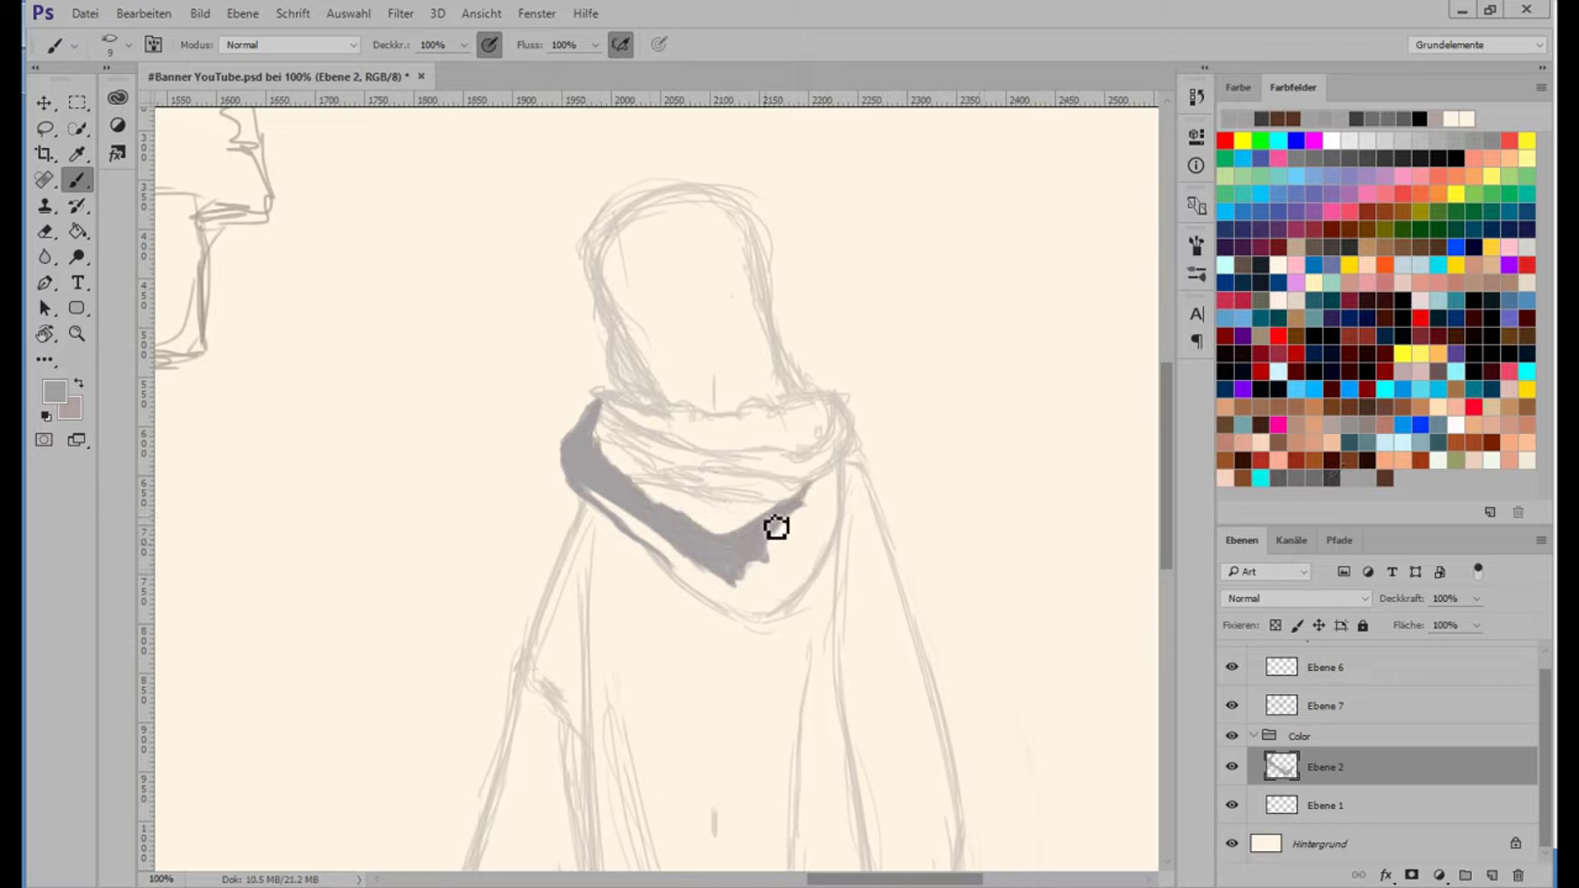
drag(972, 353, 964, 510)
key(ctrl+z)
drag(610, 529, 747, 624)
Darken the collar's inner V and upper edge, and paint a dark curve on its right.
alt+click(602, 520)
mouse_move(646, 460)
mouse_down()
mouse_move(712, 521)
mouse_move(769, 508)
mouse_move(730, 551)
mouse_up()
alt+click(740, 540)
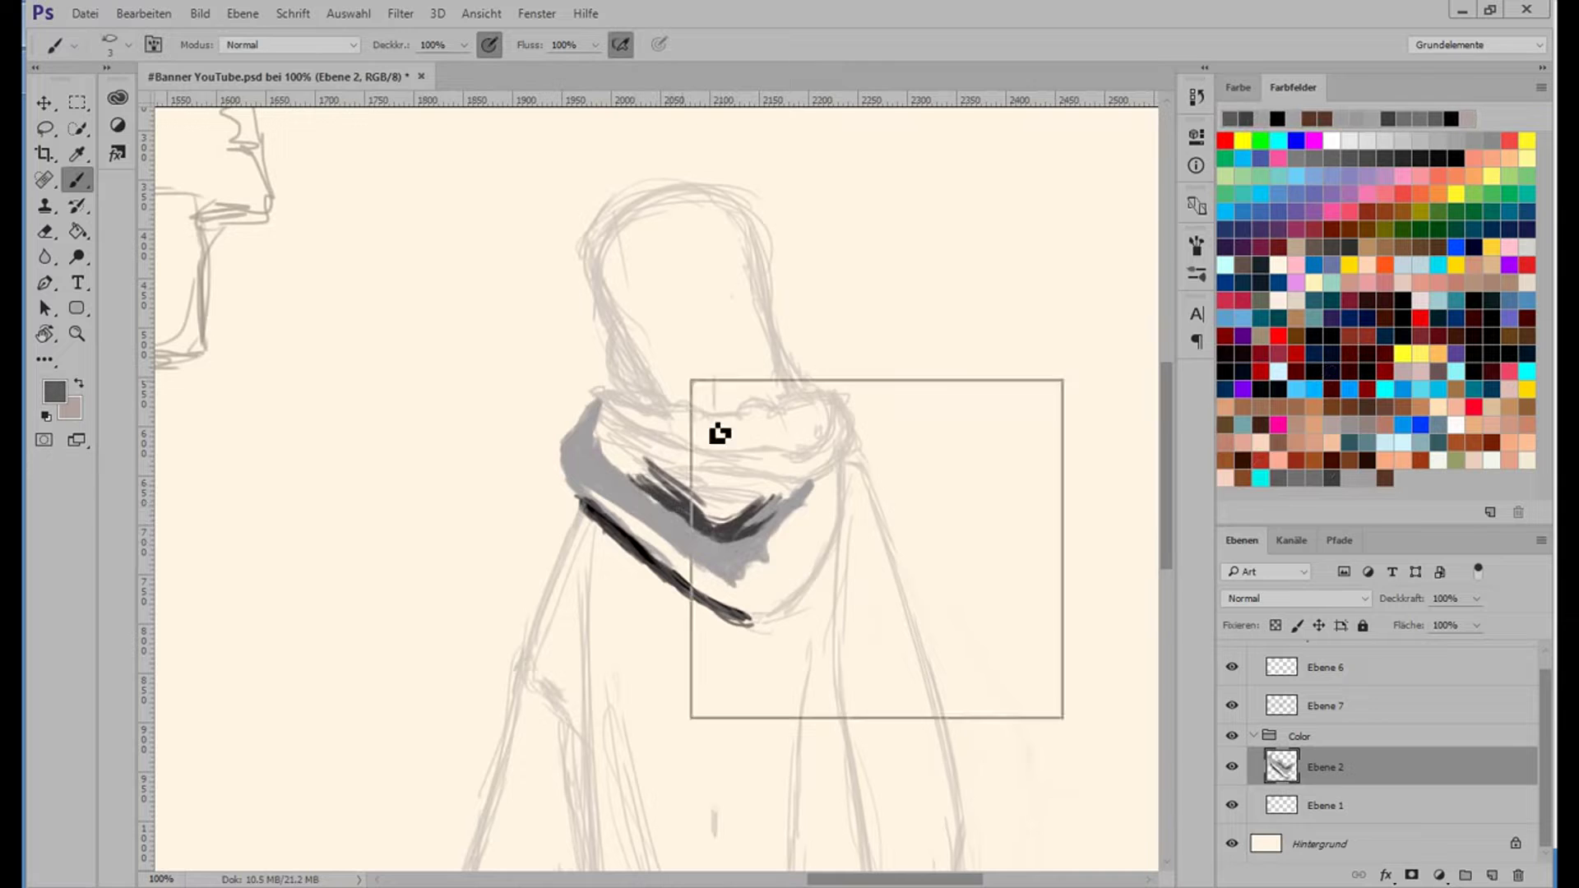
alt+click(715, 430)
mouse_move(596, 444)
mouse_down()
mouse_move(658, 507)
mouse_move(606, 440)
mouse_move(723, 529)
mouse_move(786, 473)
mouse_up()
mouse_move(829, 391)
mouse_down()
mouse_move(863, 436)
mouse_move(821, 469)
mouse_move(736, 469)
mouse_move(858, 465)
mouse_up()
alt+click(737, 468)
Cover the collar's upper band in dark grey and add black dashes and a top line.
key(ctrl+comma)
alt+click(663, 469)
mouse_move(663, 468)
mouse_down()
mouse_move(695, 504)
mouse_move(727, 497)
mouse_move(661, 454)
mouse_move(722, 483)
mouse_move(687, 466)
mouse_move(811, 472)
mouse_move(803, 516)
mouse_move(792, 468)
mouse_move(803, 501)
mouse_up()
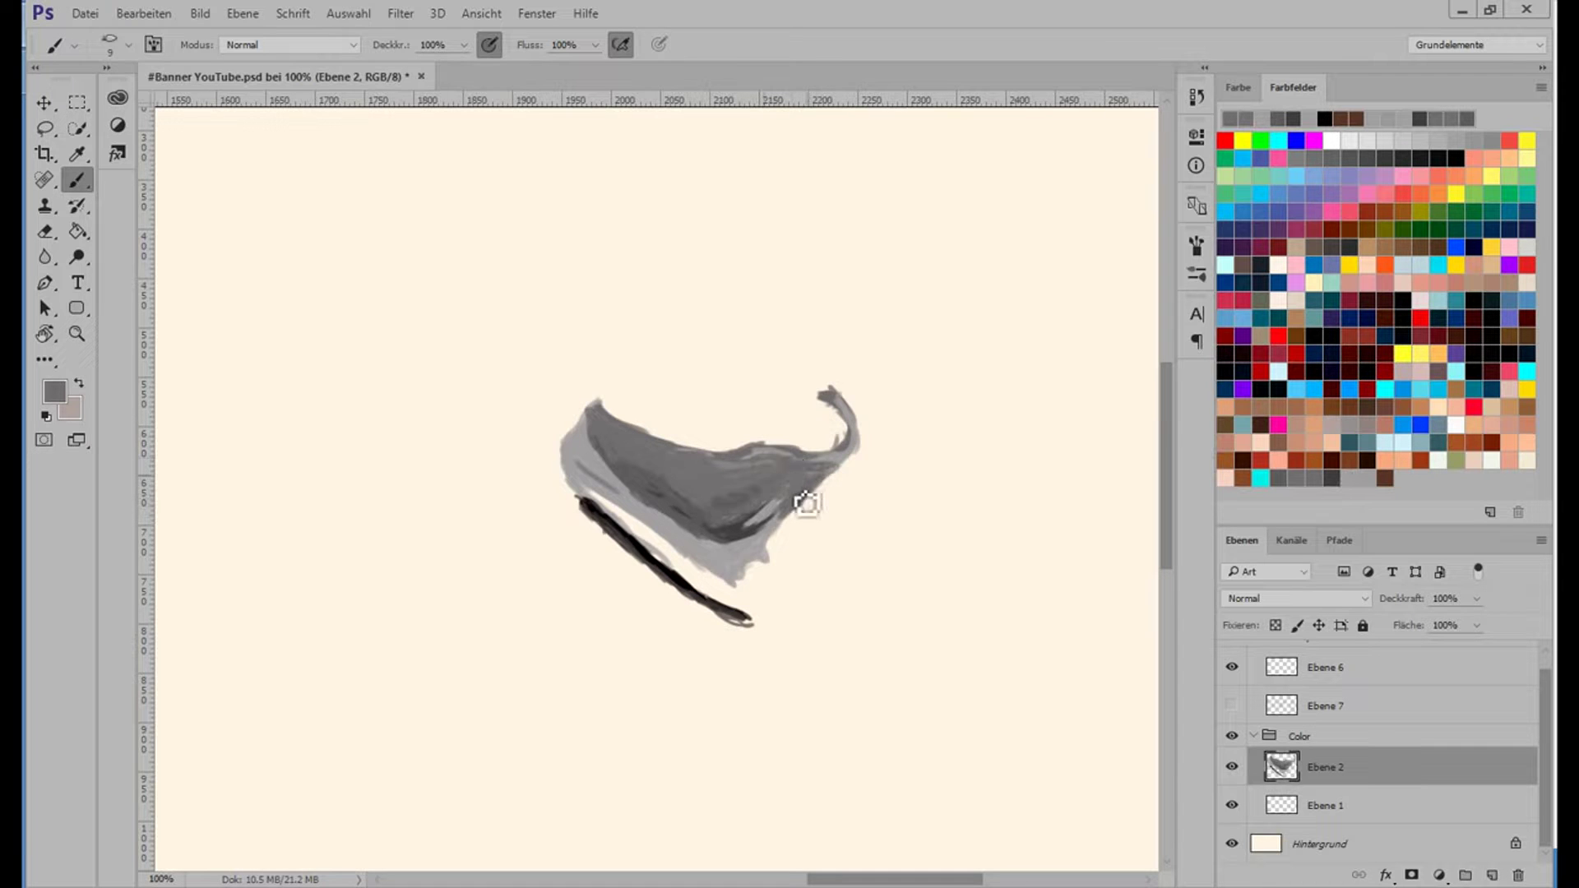
alt+click(750, 623)
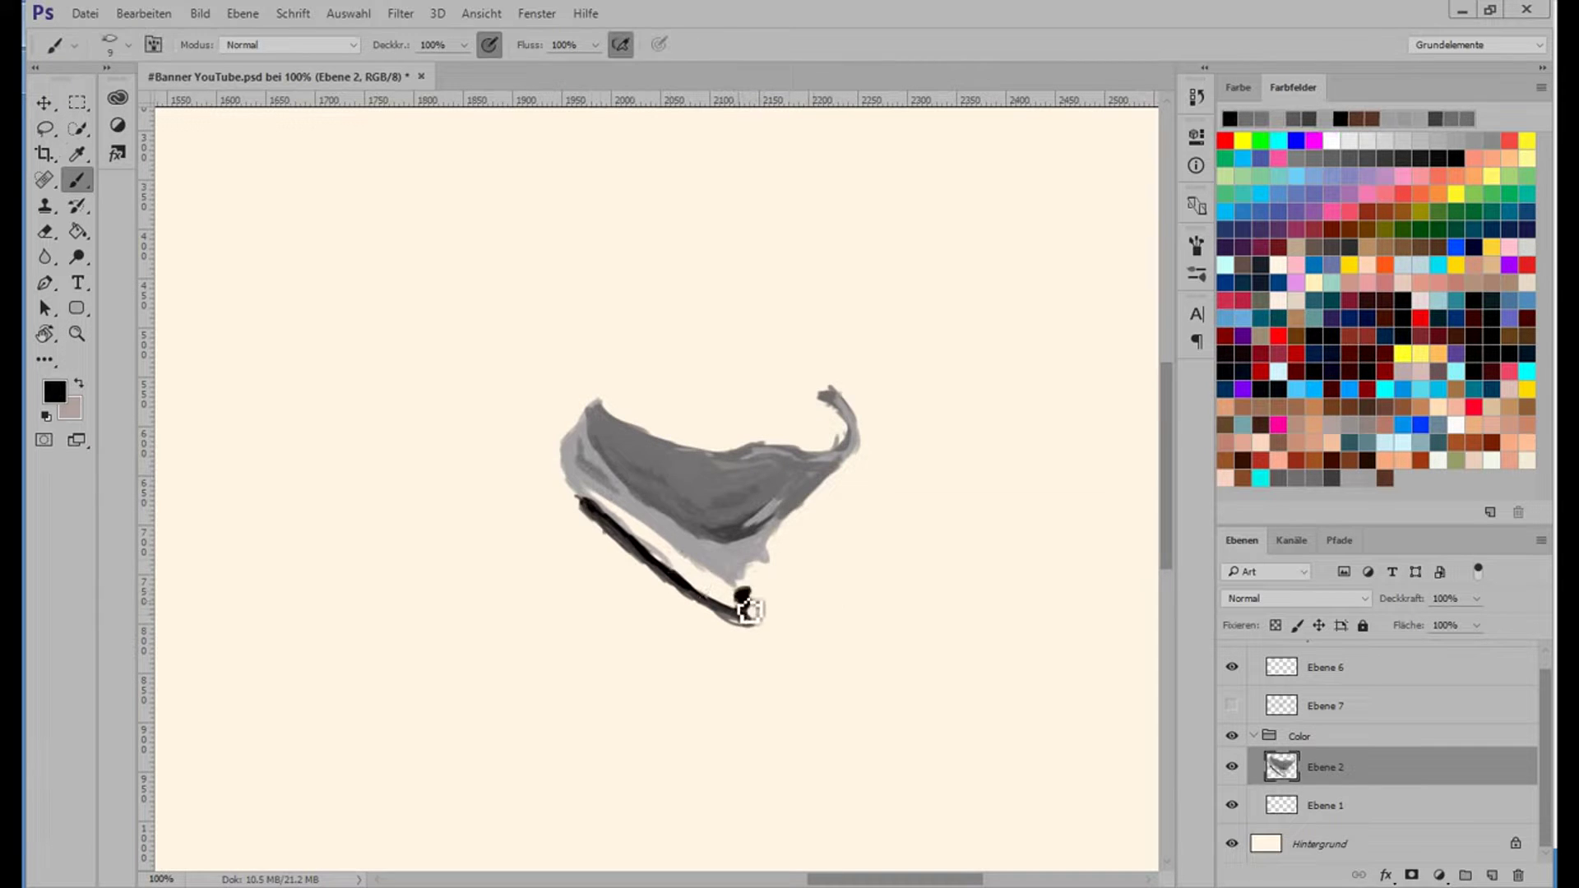
drag(736, 602, 761, 621)
drag(810, 547, 831, 588)
drag(871, 481, 851, 526)
Paint grey along the lower collar band, a dark seam line, and grey lower-right shading.
right_click(823, 485)
mouse_move(594, 429)
mouse_down()
mouse_move(671, 464)
mouse_move(804, 481)
mouse_up()
double_click(841, 611)
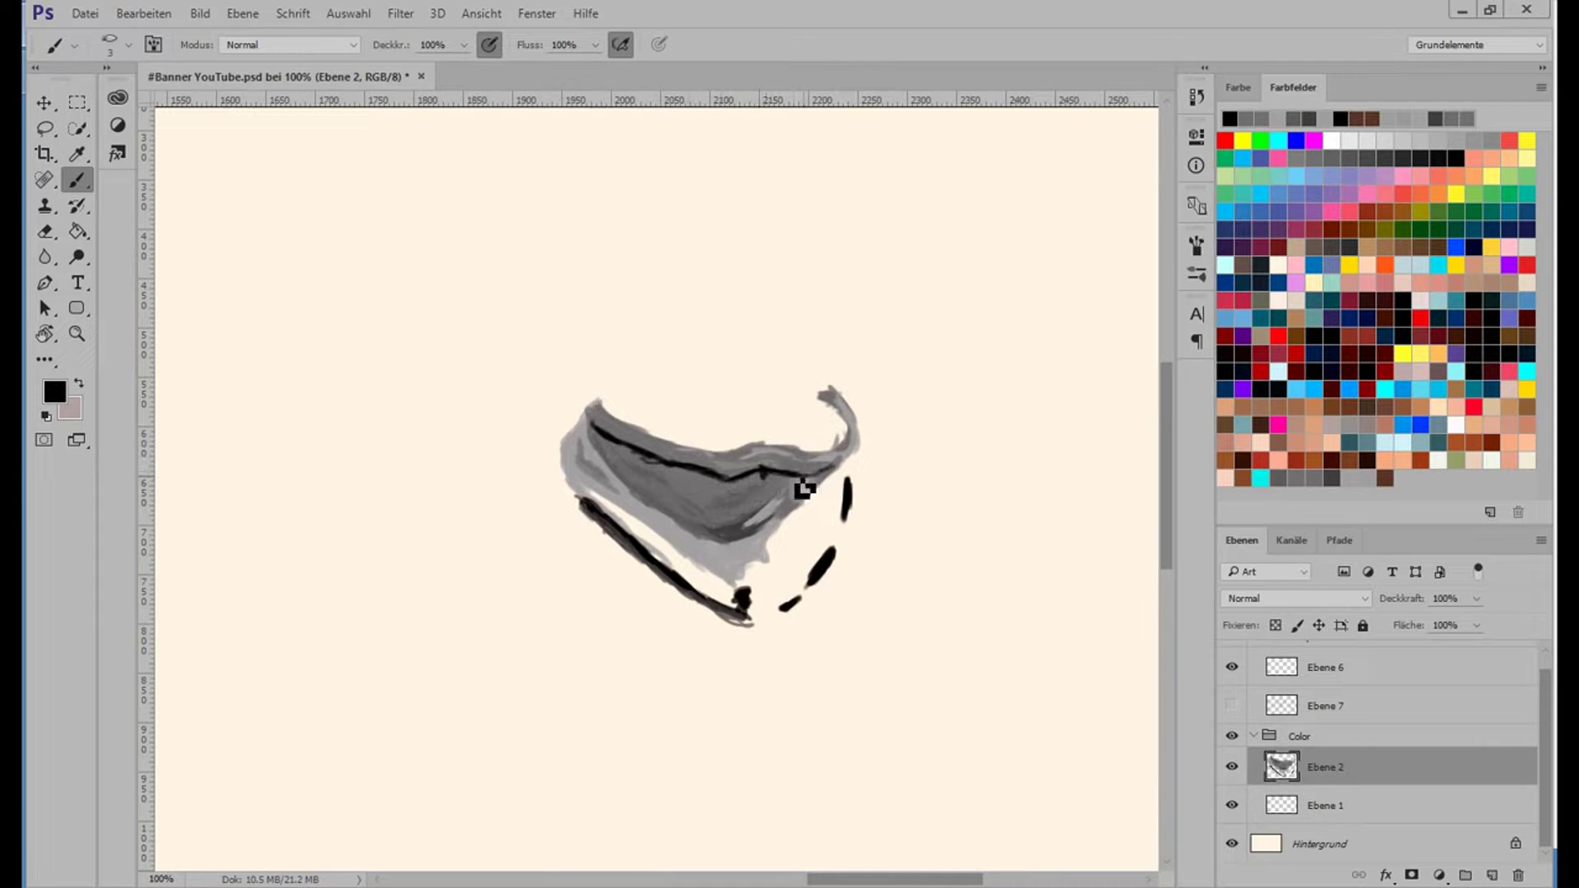
right_click(915, 598)
double_click(945, 652)
alt+click(697, 573)
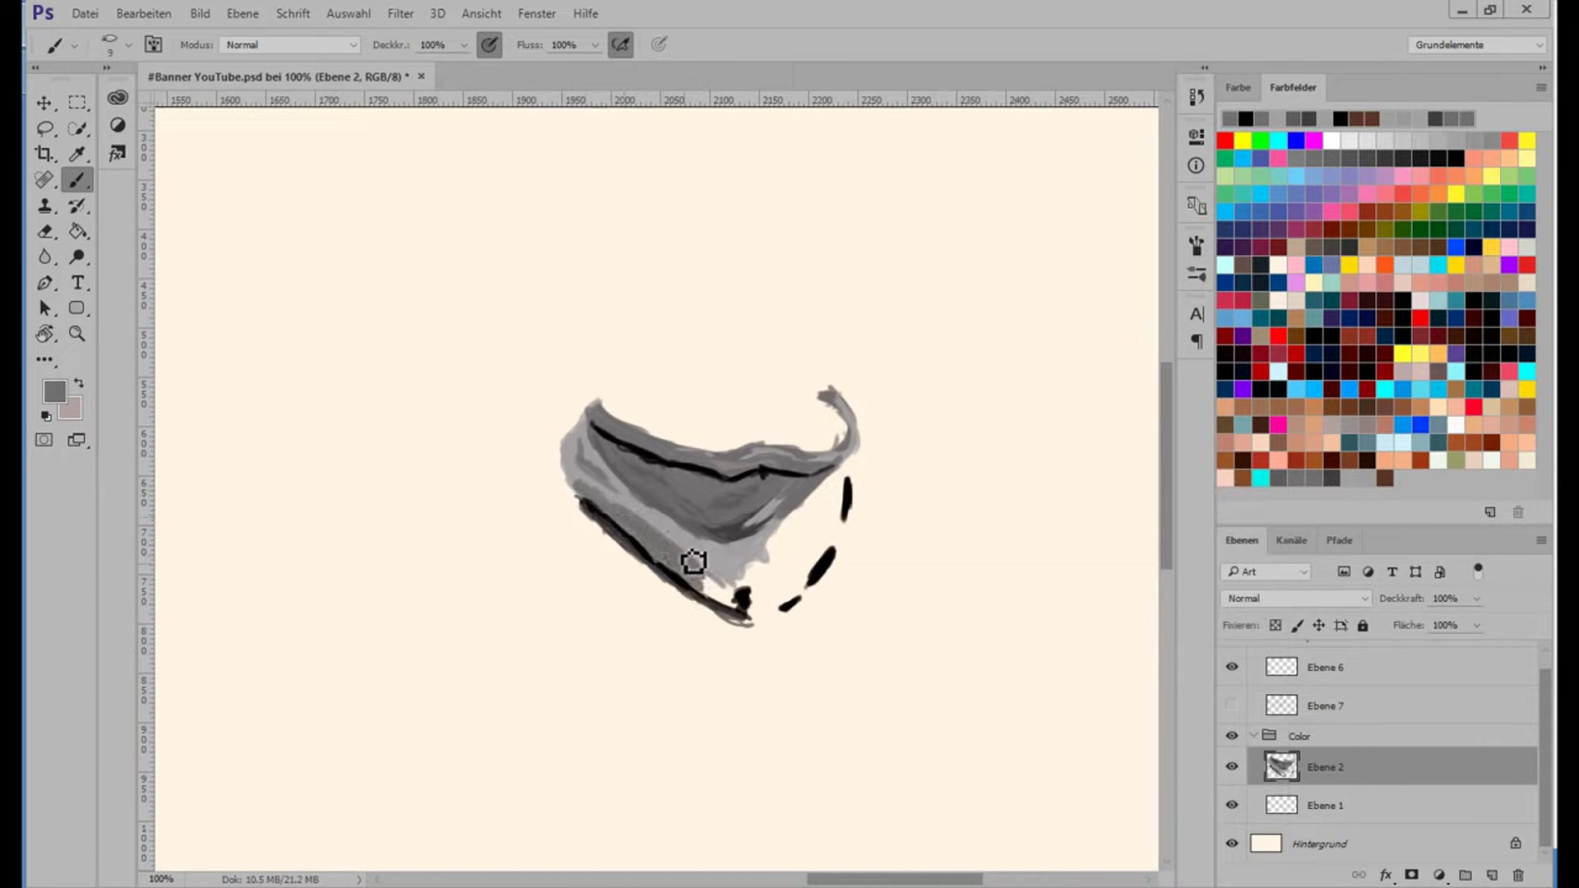
mouse_move(693, 562)
mouse_down()
mouse_move(750, 598)
mouse_move(780, 593)
mouse_up()
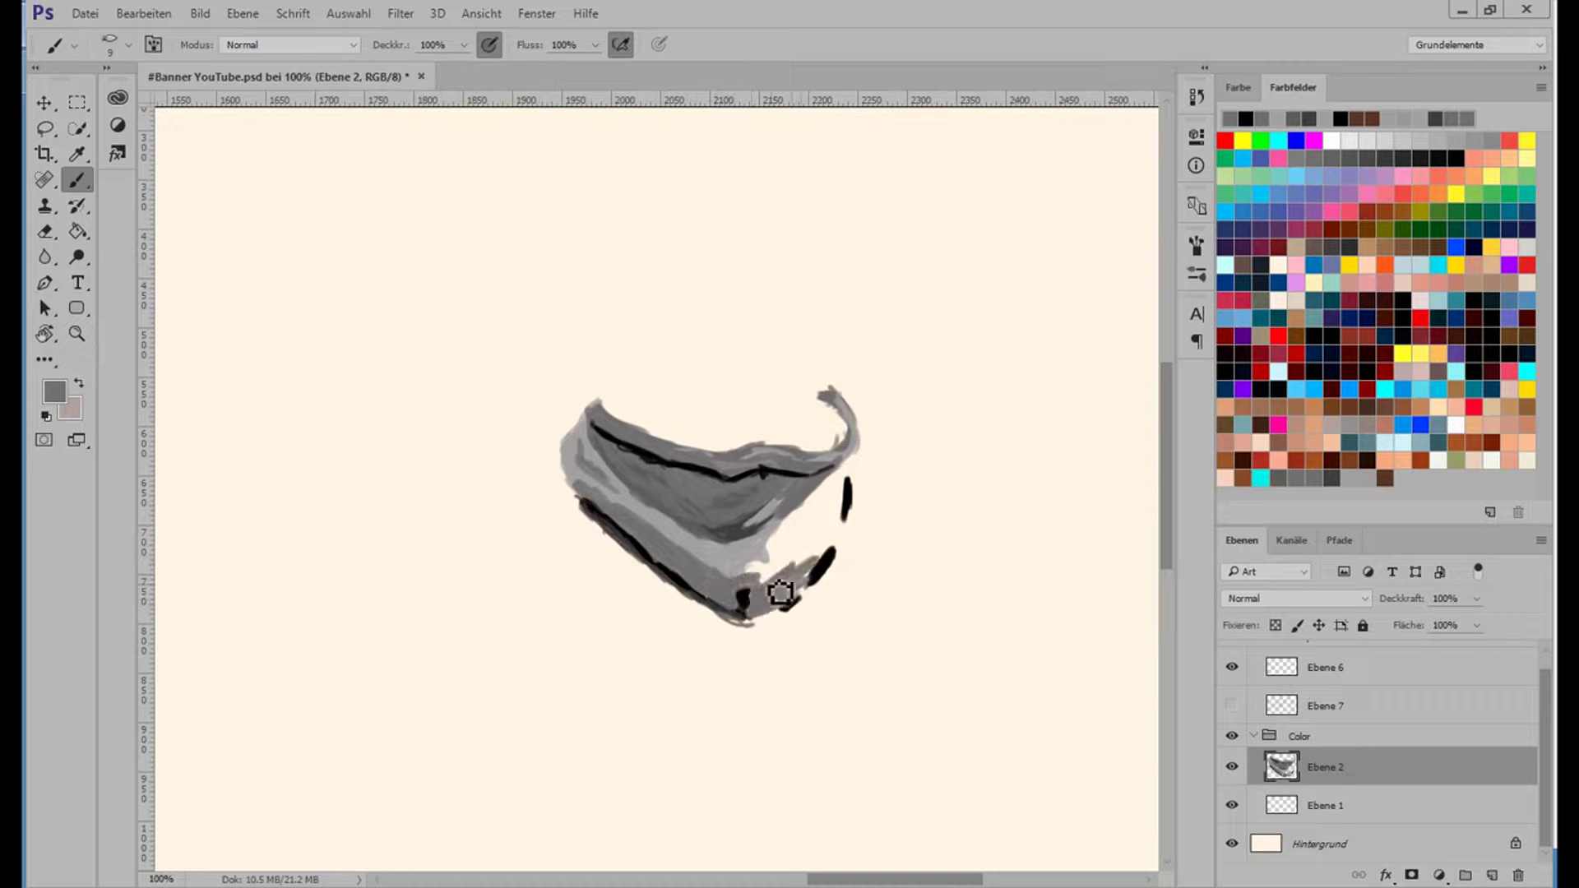
drag(761, 475, 744, 616)
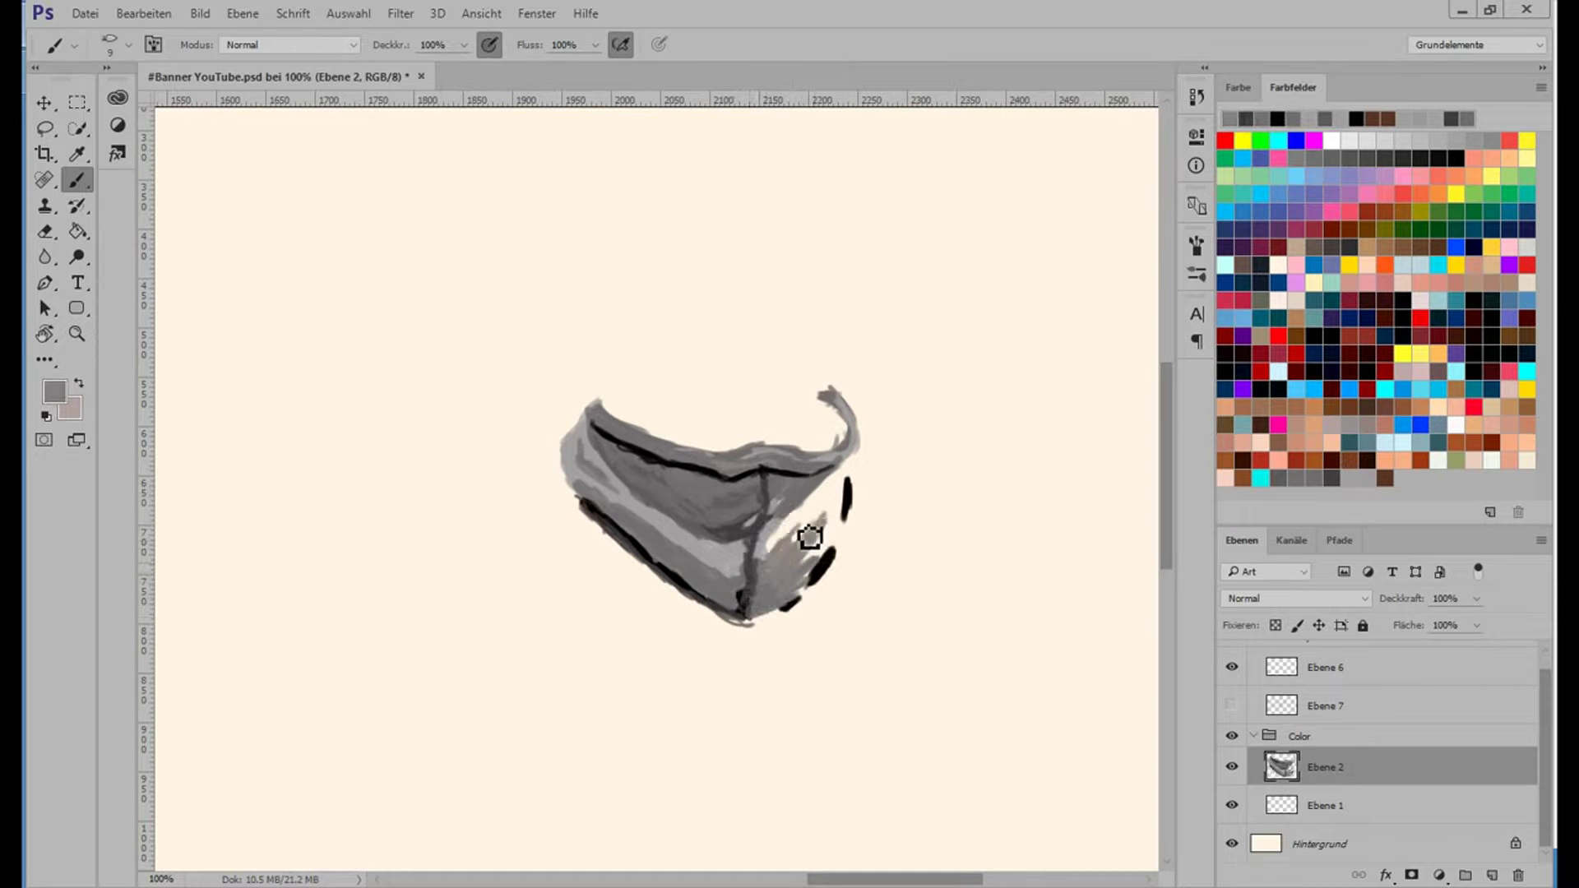
mouse_move(807, 528)
mouse_down()
mouse_move(792, 610)
mouse_move(855, 460)
mouse_move(788, 617)
mouse_up()
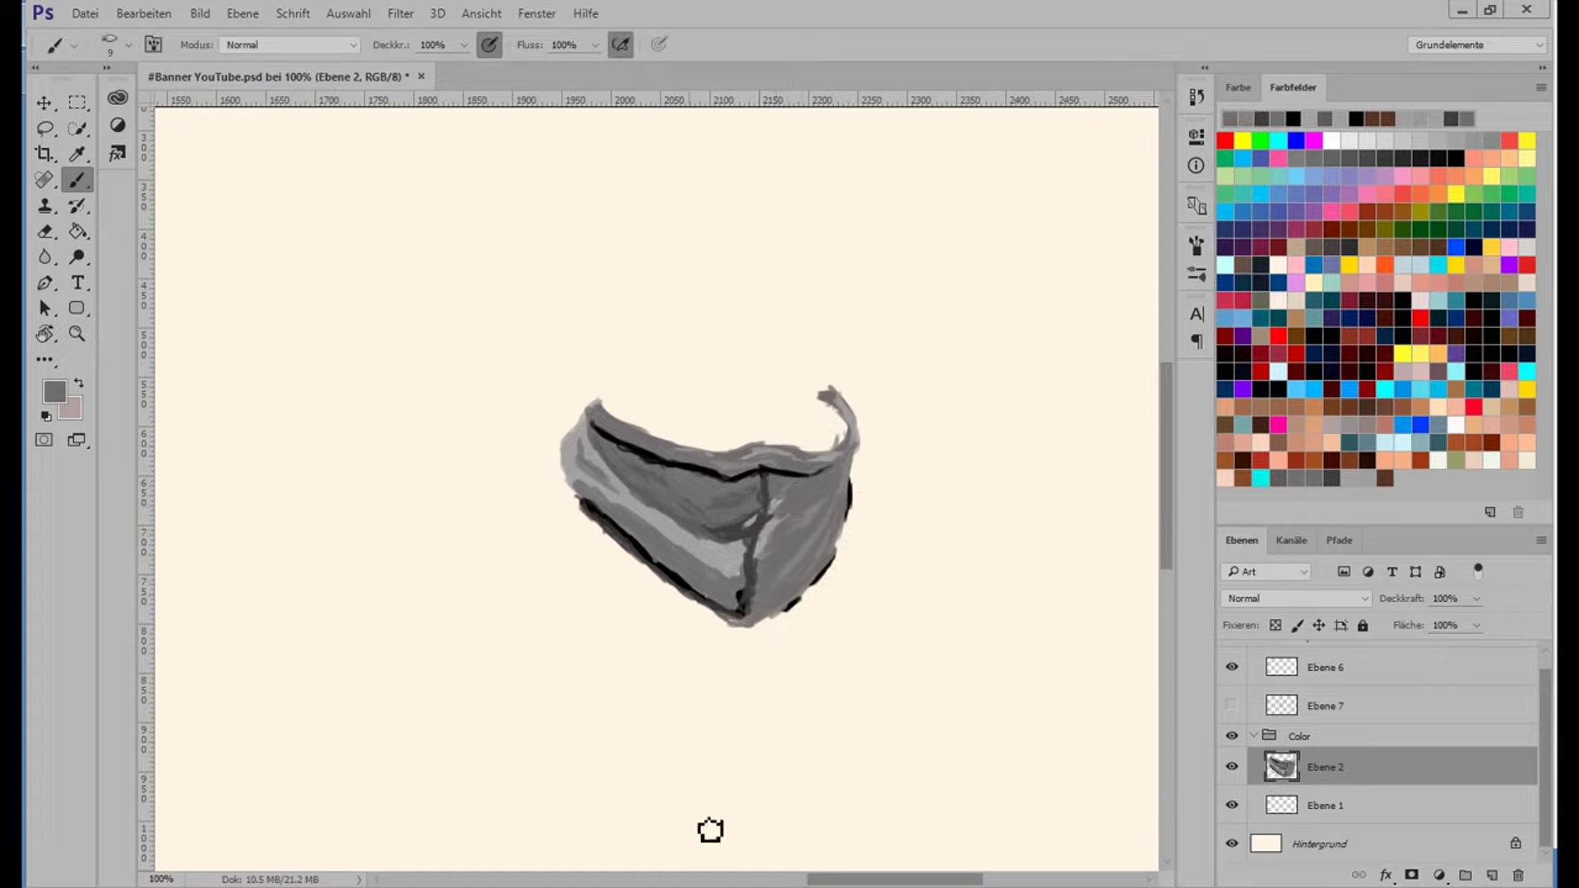
scroll(705, 832, down, 3)
Show sketch layer Ebene 7 and paint the robe's left edge, strap and scarf highlight in greys.
click(1231, 706)
scroll(681, 441, up, 3)
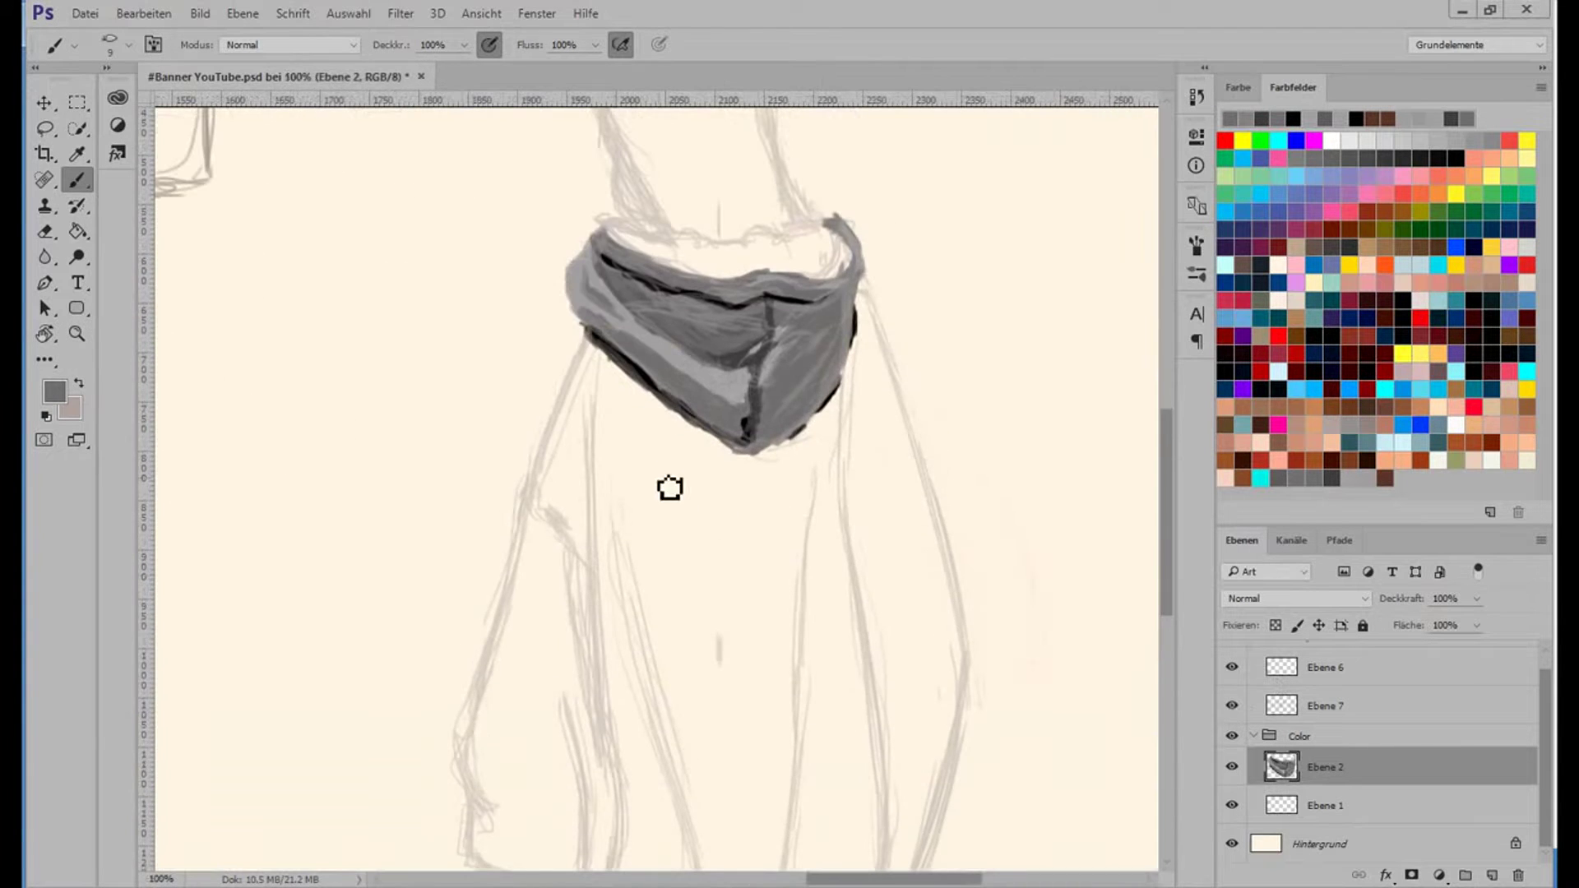
click(1296, 466)
mouse_move(587, 338)
mouse_down()
mouse_move(534, 485)
mouse_move(588, 576)
mouse_up()
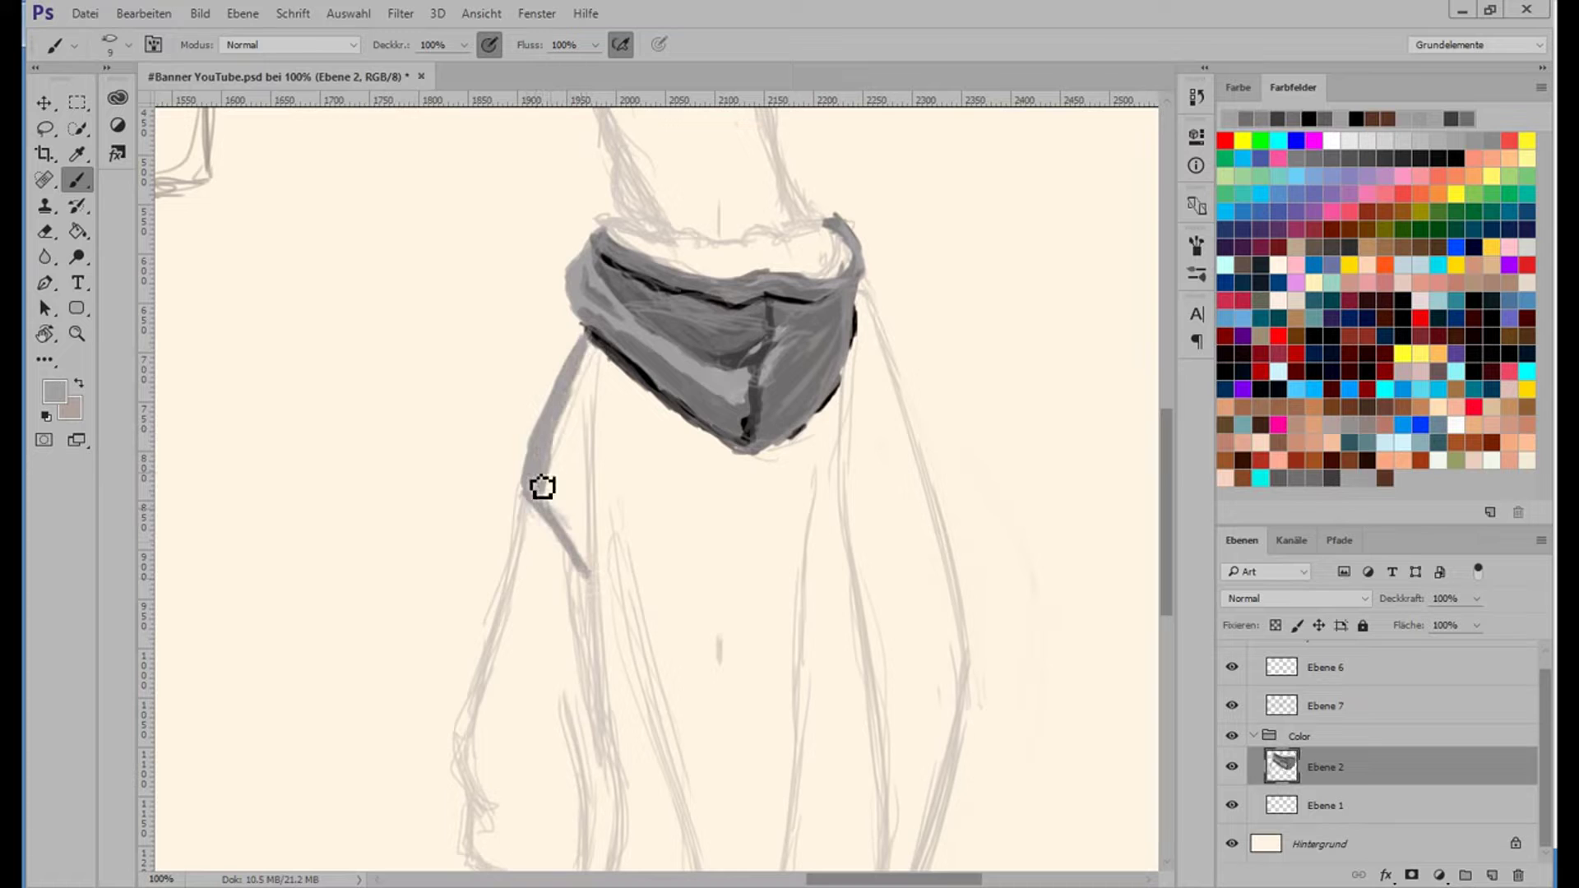
drag(594, 353, 603, 666)
key(ctrl+bracketright)
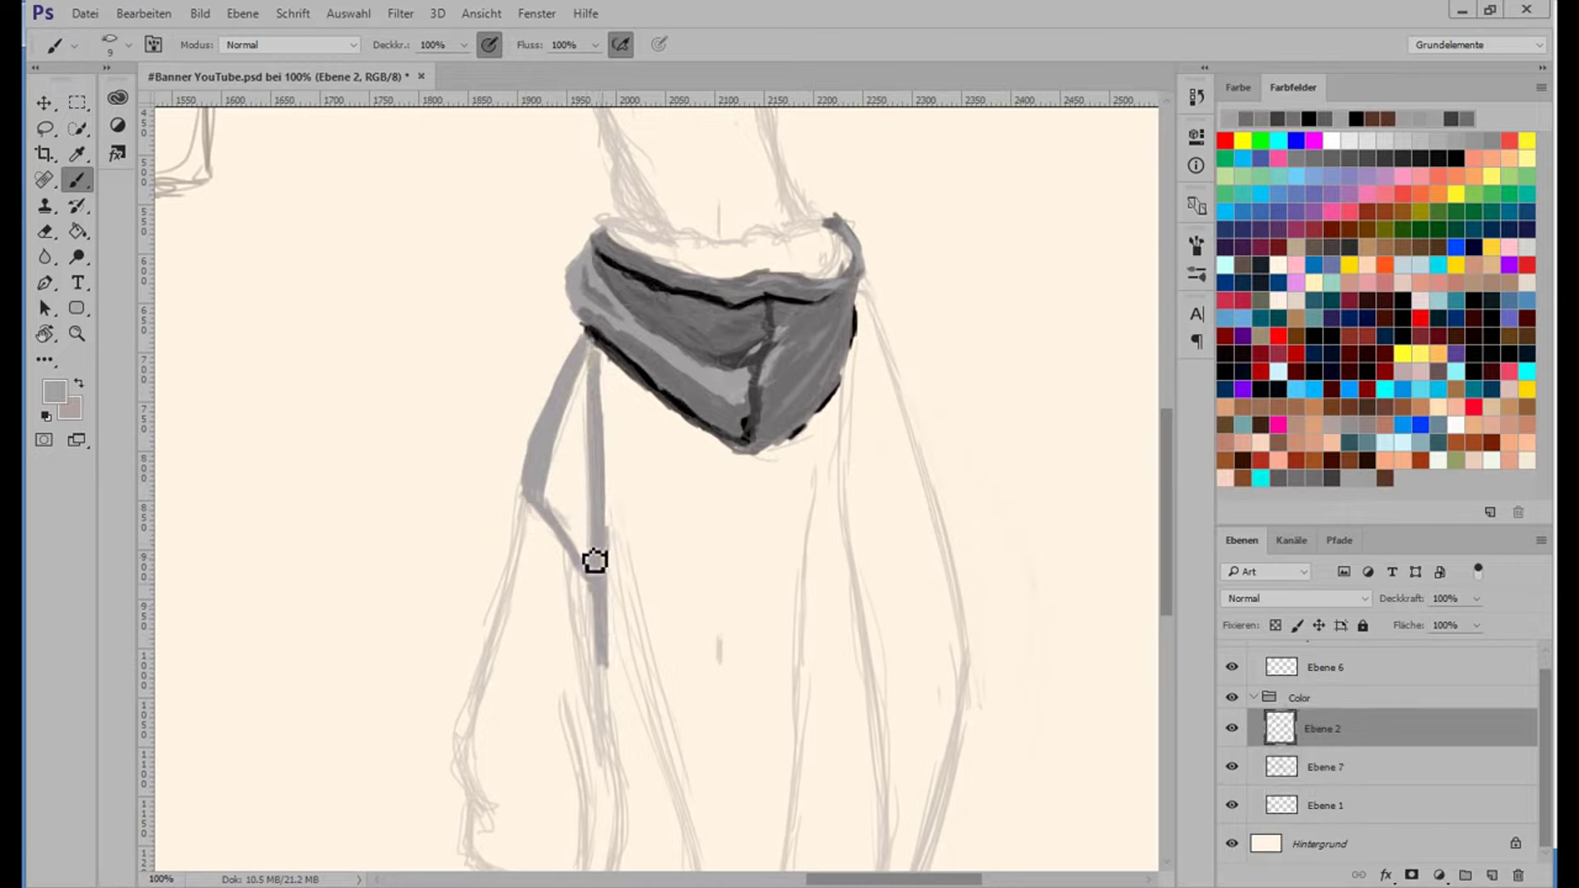
click(1313, 462)
mouse_move(576, 395)
mouse_down()
mouse_move(557, 490)
mouse_move(587, 525)
mouse_move(598, 422)
mouse_move(553, 443)
mouse_move(554, 504)
mouse_move(540, 490)
mouse_move(599, 447)
mouse_move(613, 454)
mouse_move(613, 573)
mouse_move(539, 482)
mouse_up()
alt+click(598, 423)
alt+click(614, 454)
drag(614, 313, 741, 296)
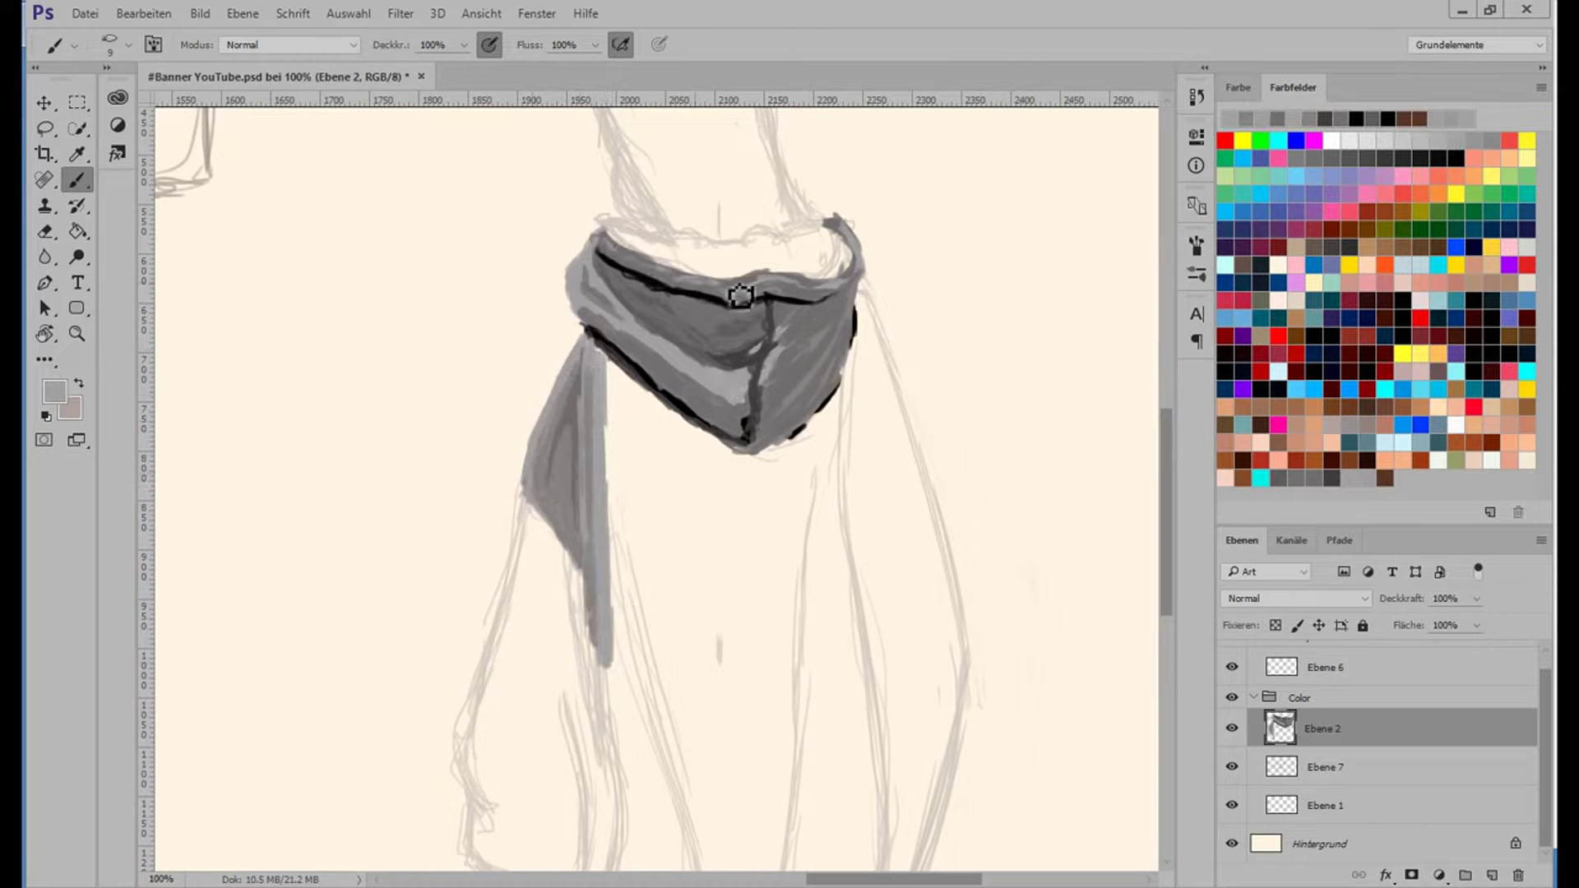
Outline in dark grey and shade below the scarf's left edge, filling the hanging scarf end.
scroll(652, 310, down, 3)
alt+click(604, 226)
mouse_move(605, 226)
mouse_down()
mouse_move(688, 335)
mouse_move(714, 470)
mouse_up()
scroll(713, 471, down, 3)
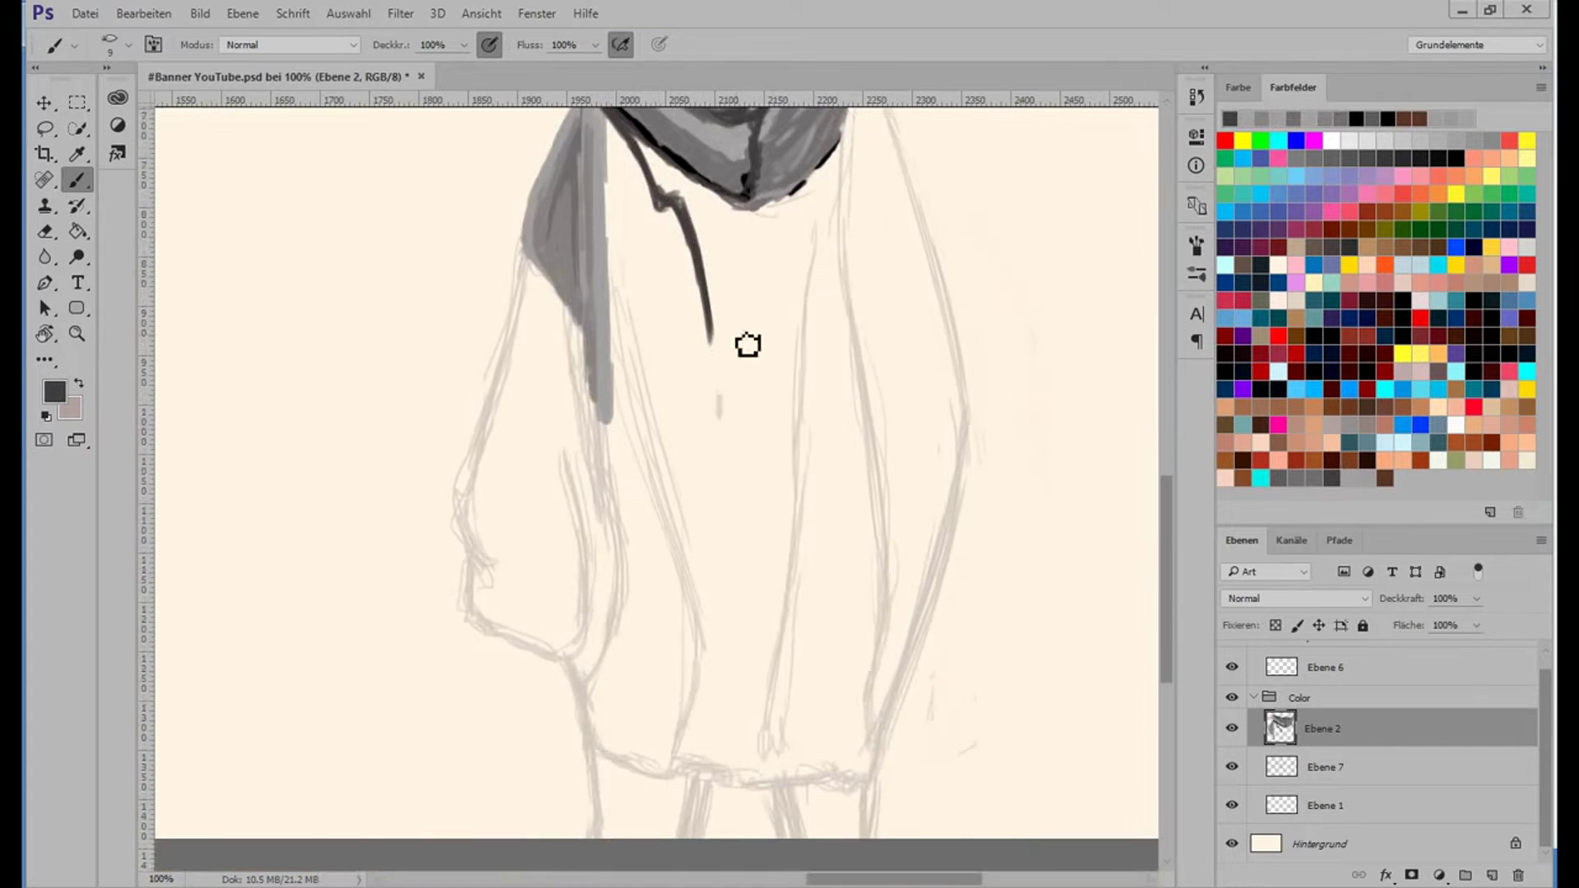
drag(717, 349, 723, 687)
scroll(704, 606, down, 4)
drag(705, 606, 708, 655)
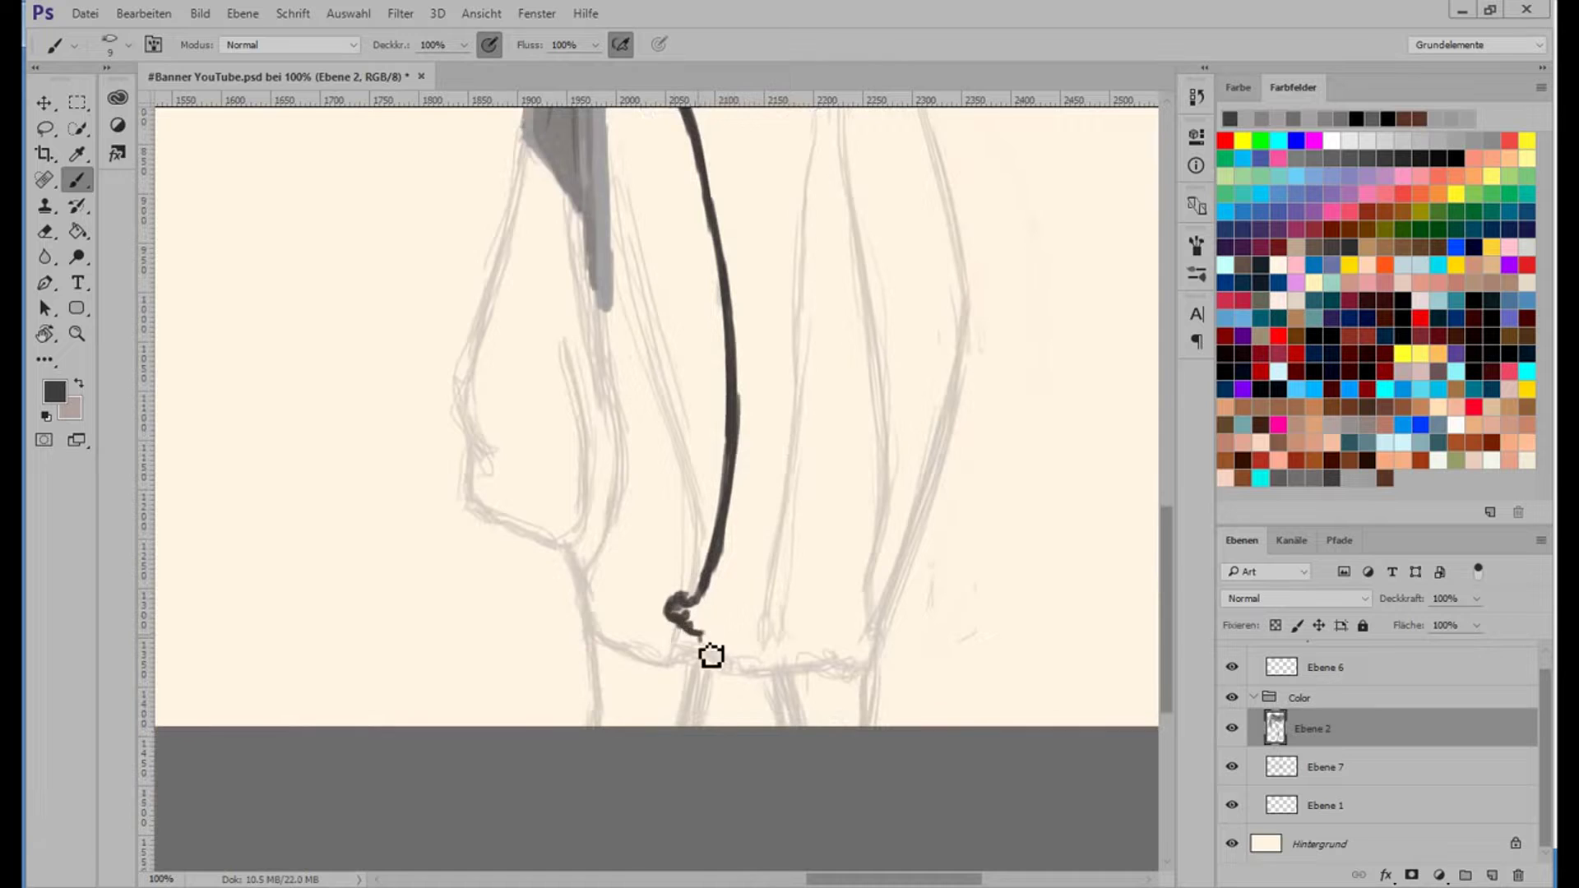
scroll(713, 429, up, 12)
mouse_move(637, 477)
mouse_down()
mouse_move(669, 546)
mouse_move(719, 585)
mouse_up()
mouse_move(666, 501)
mouse_down()
mouse_move(745, 590)
mouse_move(740, 678)
mouse_up()
mouse_move(715, 576)
mouse_down()
mouse_move(680, 535)
mouse_move(744, 678)
mouse_move(765, 687)
mouse_move(777, 512)
mouse_move(817, 652)
mouse_move(822, 773)
mouse_up()
Thicken the left scarf strand and outline the right strand in dark grey.
scroll(818, 576, down, 3)
mouse_move(817, 515)
mouse_down()
mouse_move(779, 624)
mouse_move(825, 479)
mouse_up()
scroll(546, 328, up, 3)
mouse_move(568, 386)
mouse_down()
mouse_move(584, 575)
mouse_move(608, 590)
mouse_up()
scroll(608, 589, down, 1)
mouse_move(469, 481)
mouse_down()
mouse_move(549, 625)
mouse_move(482, 564)
mouse_move(492, 605)
mouse_up()
mouse_move(869, 407)
mouse_down()
mouse_move(899, 564)
mouse_move(874, 684)
mouse_up()
scroll(874, 684, up, 3)
drag(855, 337, 860, 546)
scroll(860, 546, up, 1)
mouse_move(825, 473)
mouse_down()
mouse_move(785, 613)
mouse_move(839, 502)
mouse_up()
Fill the middle scarf strand with dark paint and undo a stray thin stroke.
scroll(839, 502, down, 3)
scroll(839, 502, down, 2)
drag(678, 539, 691, 576)
mouse_move(591, 542)
mouse_down()
mouse_move(633, 559)
mouse_move(645, 498)
mouse_up()
mouse_move(649, 387)
mouse_down()
mouse_move(633, 567)
mouse_move(638, 510)
mouse_up()
drag(650, 283, 645, 469)
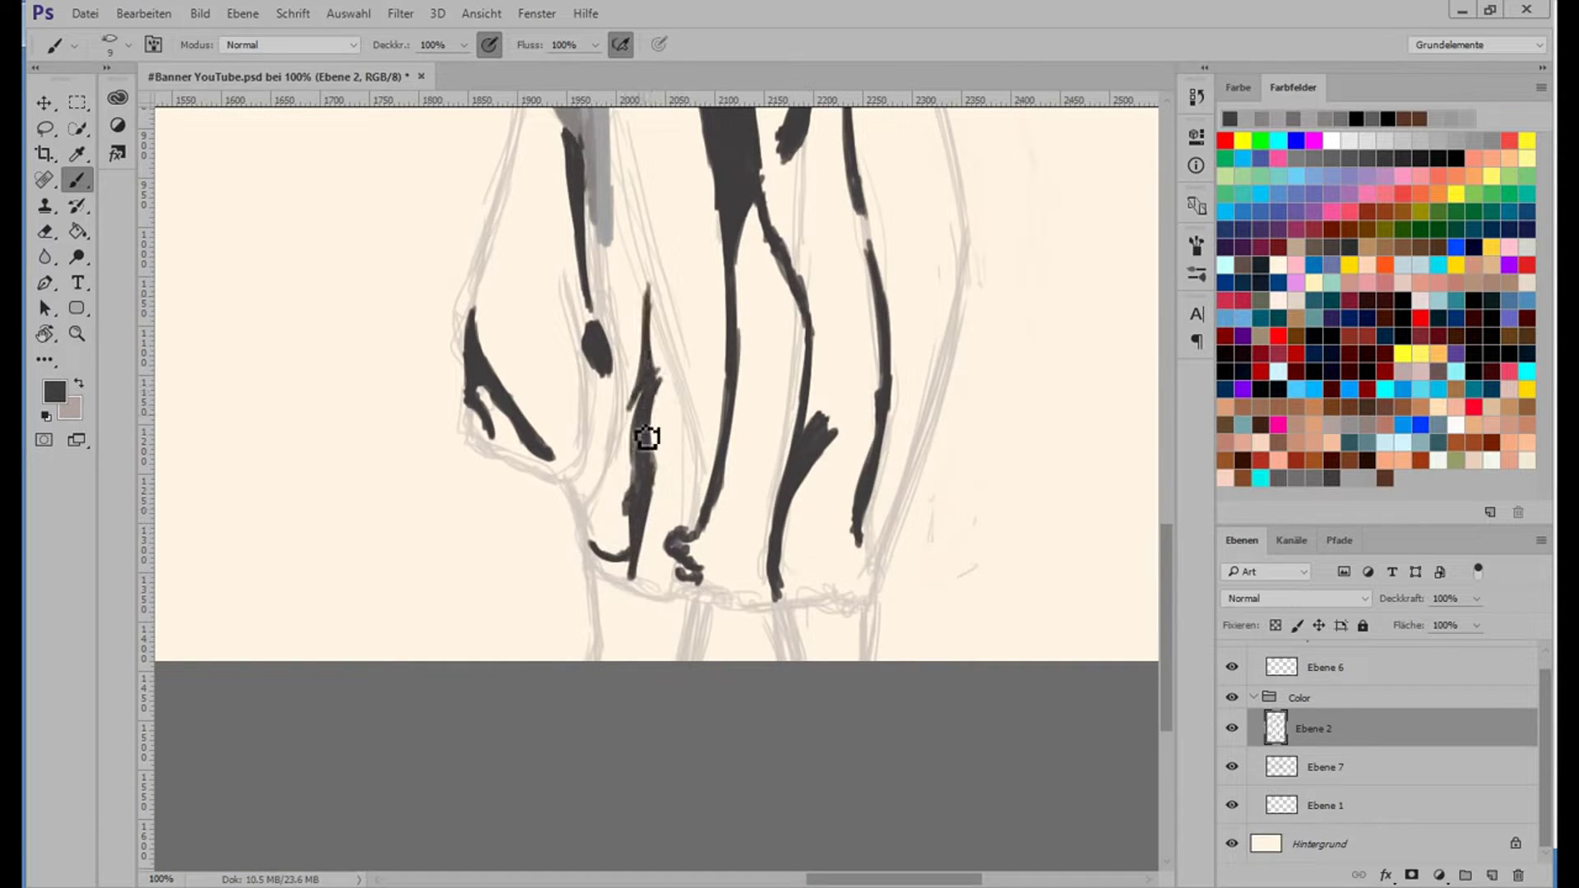
drag(645, 354, 625, 539)
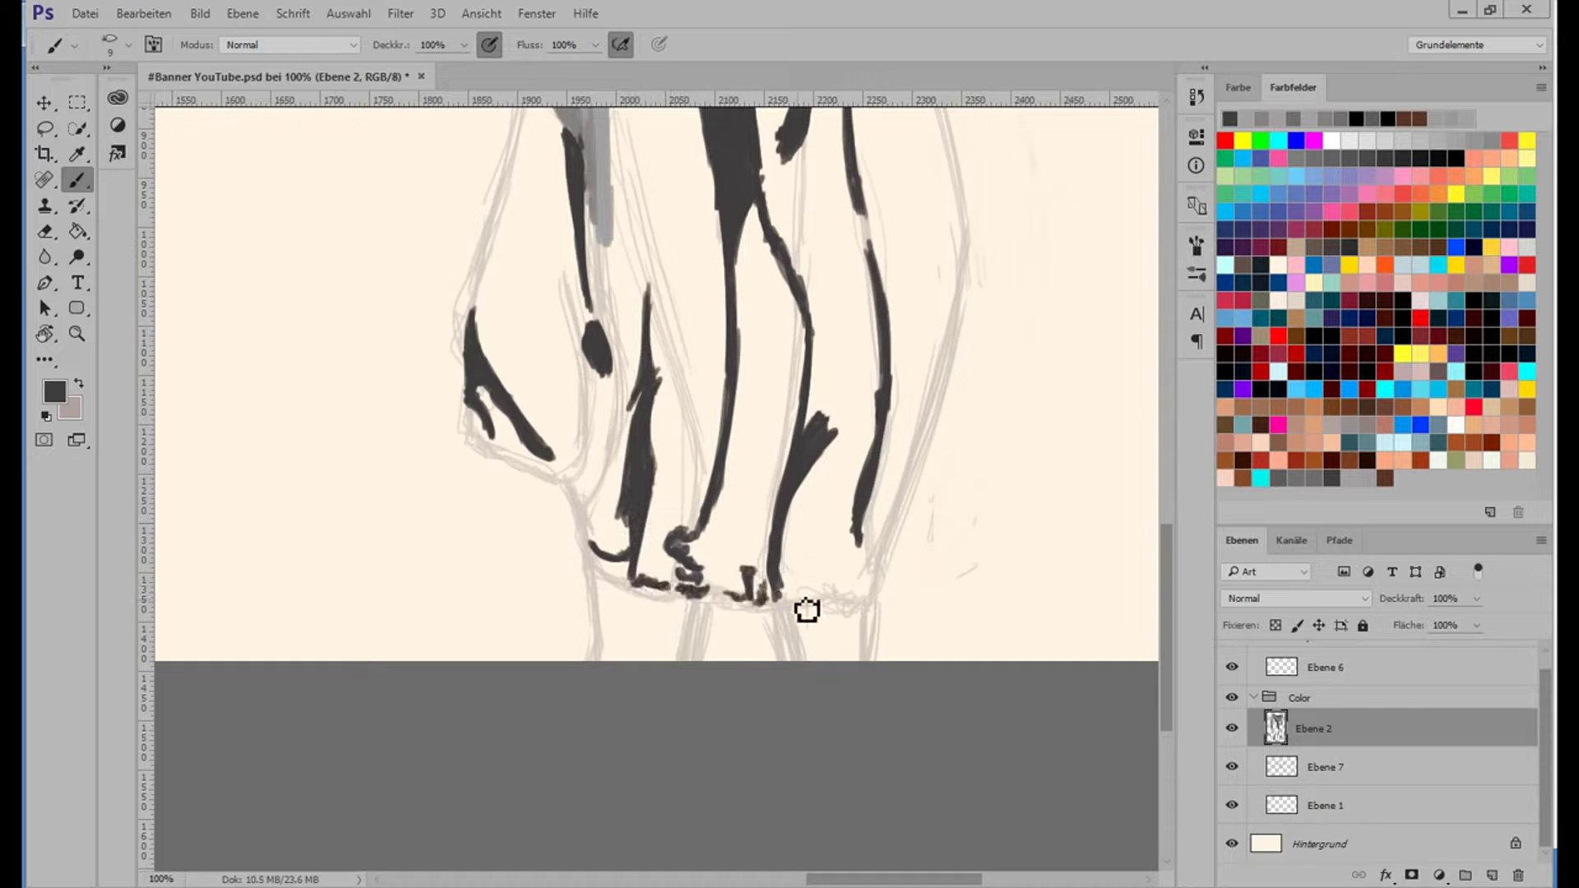
mouse_move(807, 609)
mouse_down()
mouse_move(798, 571)
mouse_move(847, 587)
mouse_up()
scroll(846, 588, up, 3)
mouse_move(615, 240)
mouse_down()
mouse_move(640, 357)
mouse_move(658, 282)
mouse_up()
key(ctrl+z)
Paint grey over the strands and the gaps between scarf pieces, extending down between the legs.
mouse_move(722, 473)
mouse_down()
mouse_move(740, 639)
mouse_move(681, 816)
mouse_move(652, 606)
mouse_move(581, 486)
mouse_up()
drag(567, 378, 588, 539)
drag(469, 559, 492, 655)
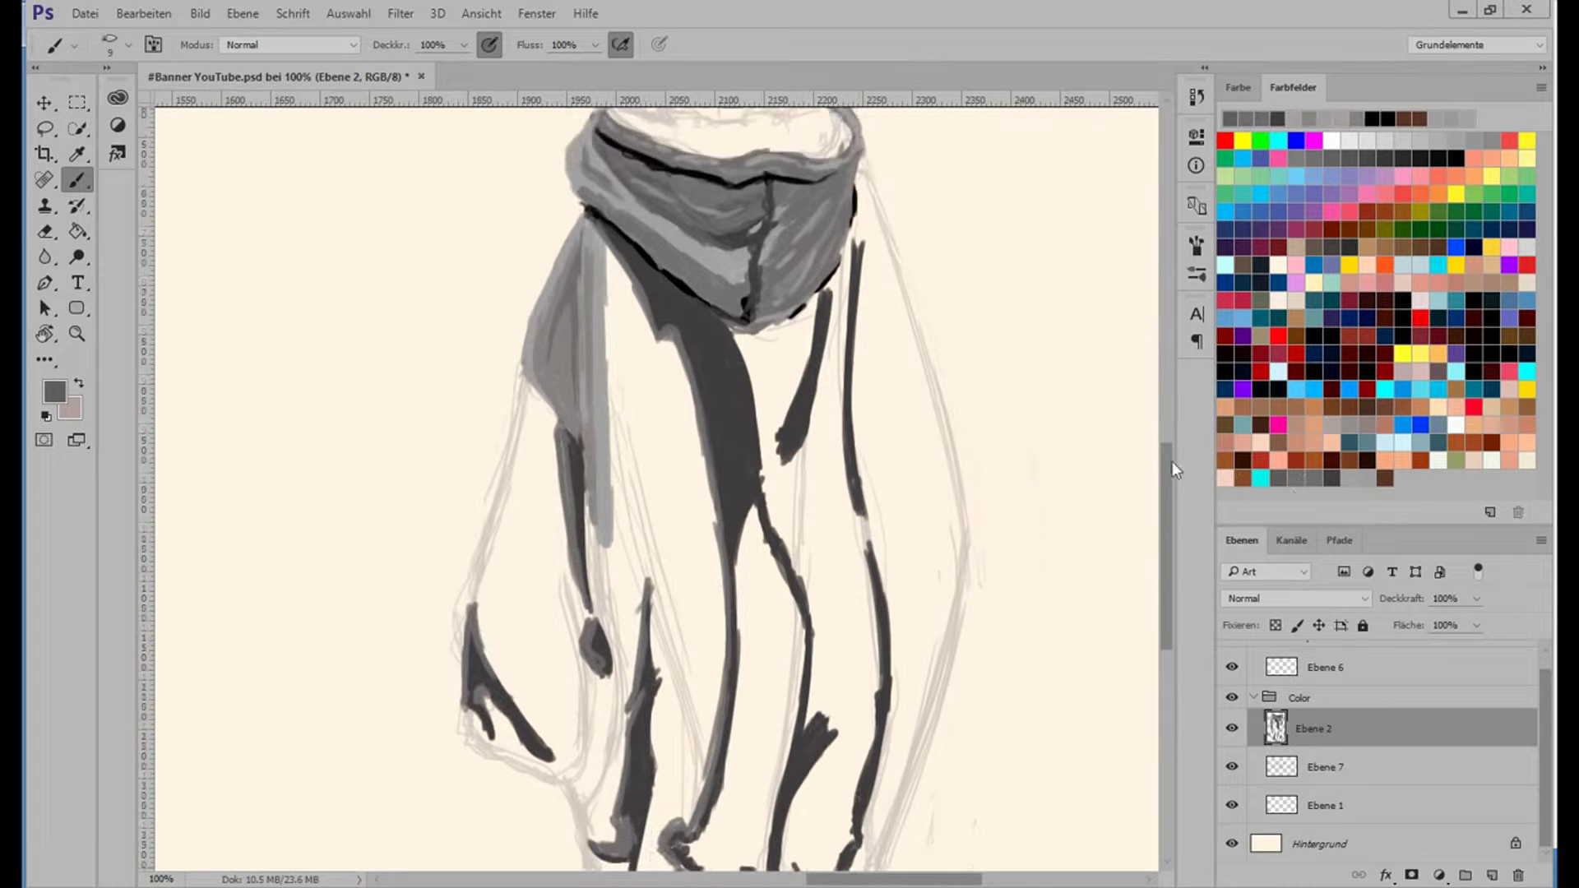
drag(1169, 474, 1169, 453)
mouse_move(826, 327)
mouse_down()
mouse_move(796, 452)
mouse_move(846, 387)
mouse_move(860, 319)
mouse_move(846, 510)
mouse_move(807, 518)
mouse_move(831, 454)
mouse_move(834, 492)
mouse_up()
mouse_move(876, 284)
mouse_down()
mouse_move(877, 532)
mouse_move(870, 246)
mouse_move(916, 606)
mouse_move(885, 521)
mouse_up()
mouse_move(797, 407)
mouse_down()
mouse_move(804, 430)
mouse_move(804, 363)
mouse_move(824, 338)
mouse_up()
mouse_move(750, 373)
mouse_down()
mouse_move(790, 514)
mouse_move(756, 389)
mouse_up()
mouse_move(775, 491)
mouse_down()
mouse_move(846, 627)
mouse_move(803, 599)
mouse_move(871, 594)
mouse_move(831, 677)
mouse_move(879, 727)
mouse_up()
scroll(1060, 614, down, 3)
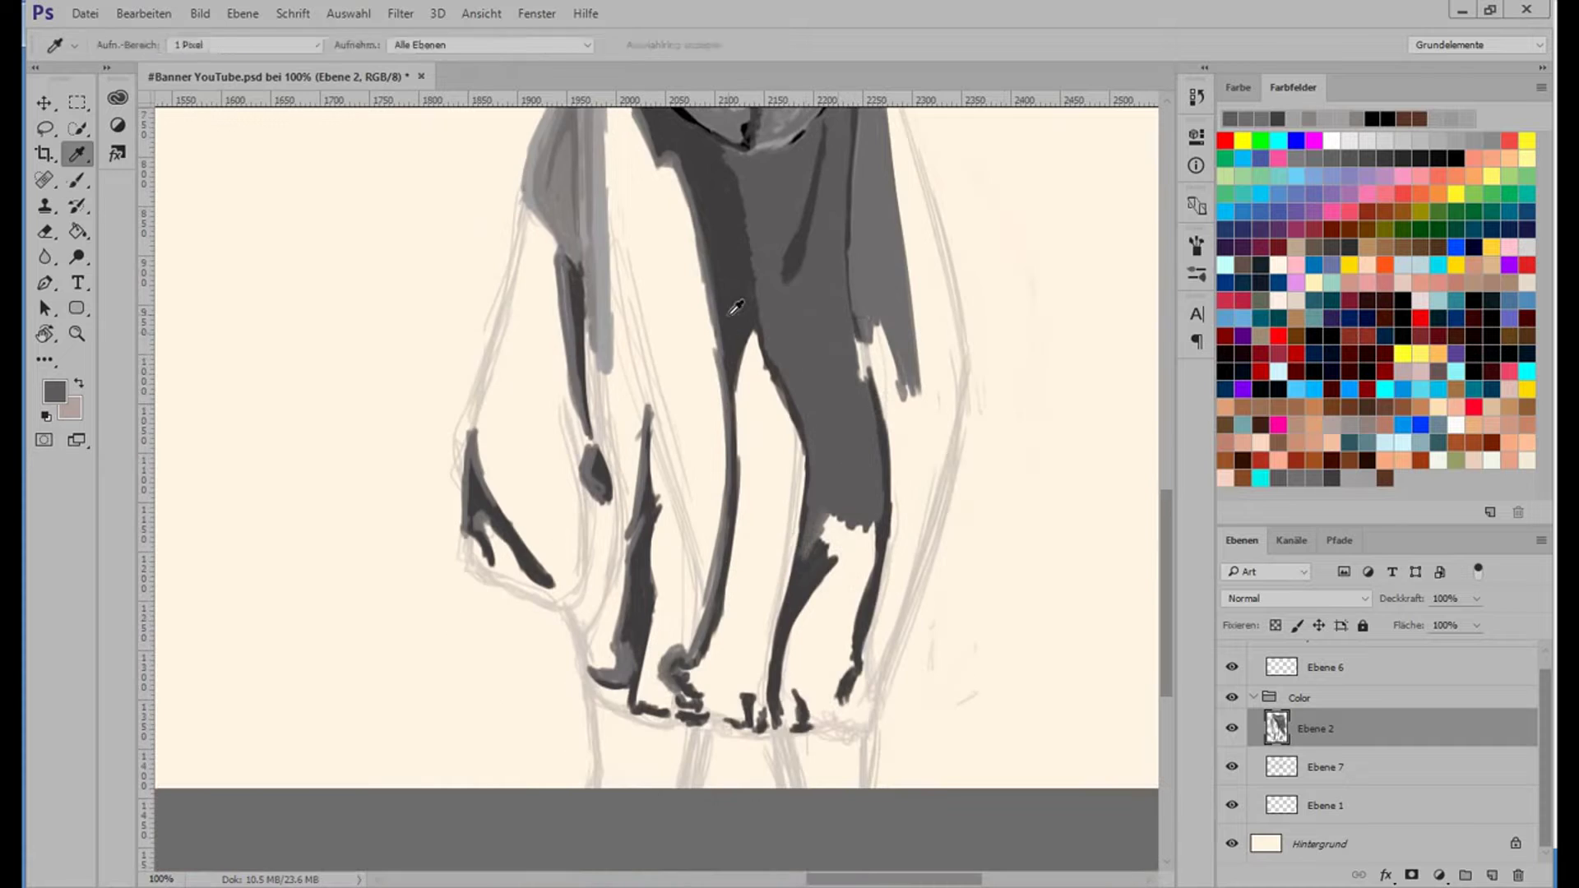
drag(279, 76, 296, 186)
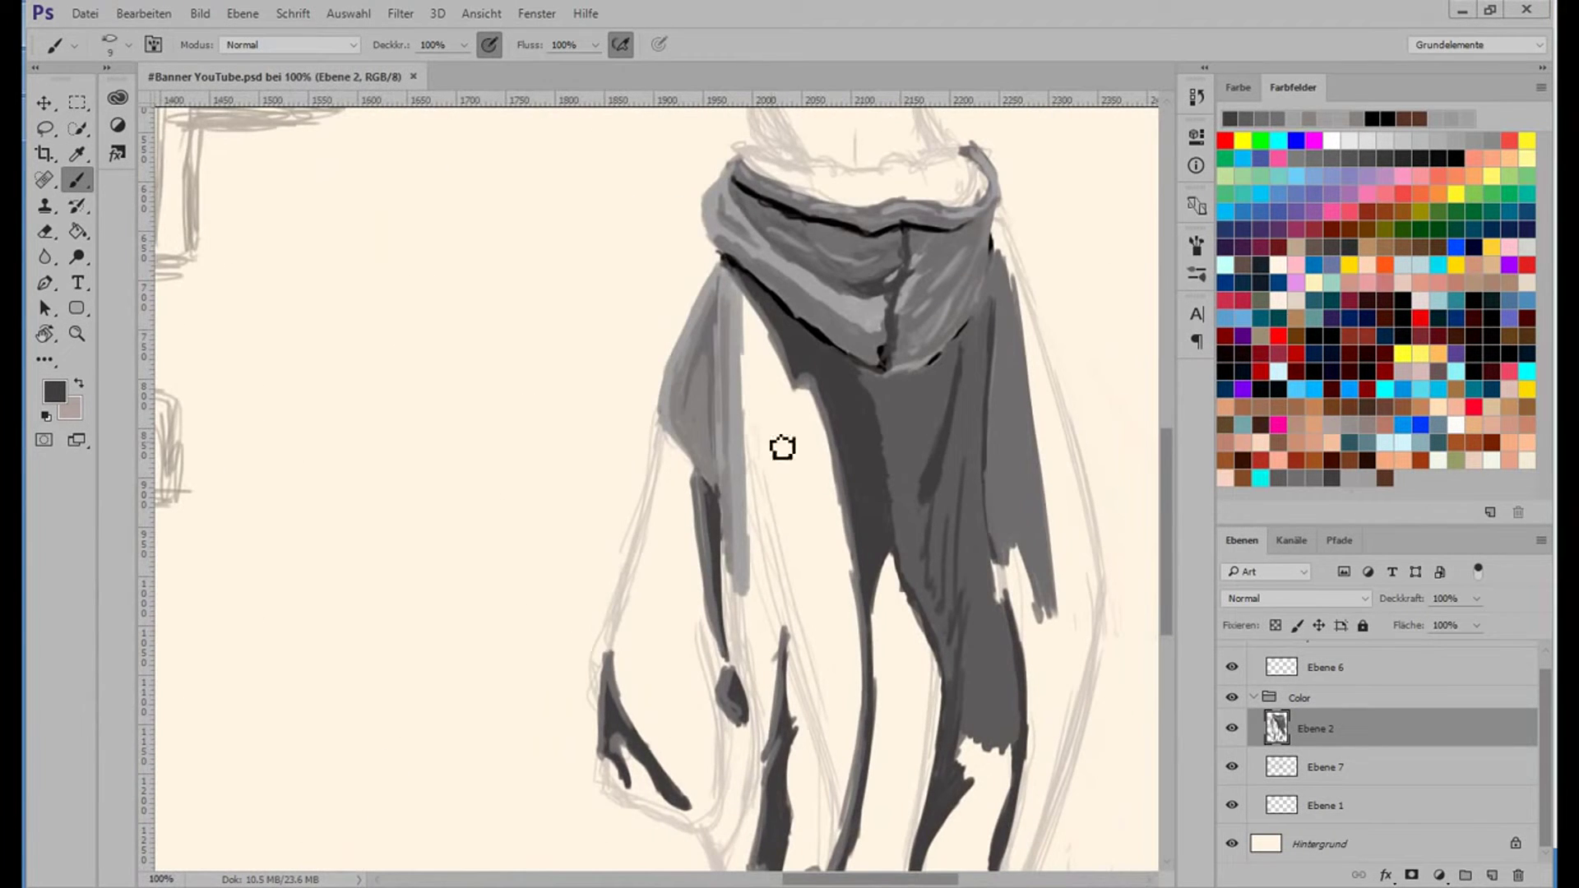
With a larger brush, paint broad mid-grey over the robe and sleeve, light grey between the legs.
click(1316, 478)
right_click(883, 493)
drag(999, 547, 1013, 548)
key(Return)
drag(773, 426, 822, 571)
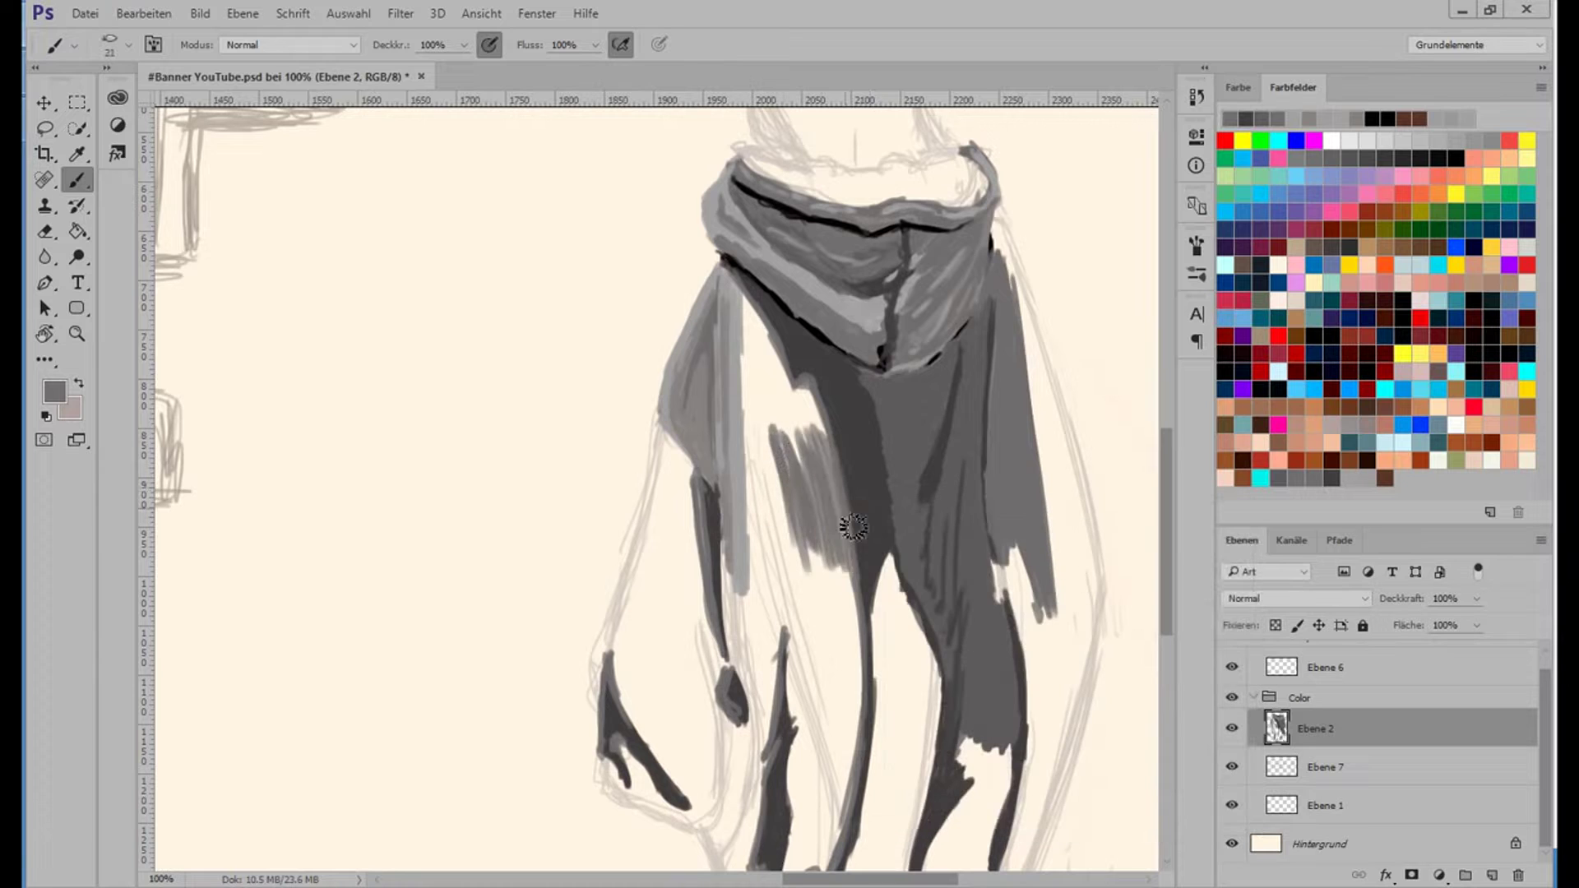
mouse_move(822, 436)
mouse_down()
mouse_move(817, 558)
mouse_move(752, 328)
mouse_move(785, 417)
mouse_move(806, 418)
mouse_up()
mouse_move(789, 471)
mouse_down()
mouse_move(853, 645)
mouse_move(765, 576)
mouse_up()
scroll(765, 575, down, 5)
mouse_move(753, 387)
mouse_down()
mouse_move(769, 553)
mouse_move(802, 448)
mouse_move(817, 447)
mouse_move(826, 699)
mouse_move(813, 549)
mouse_up()
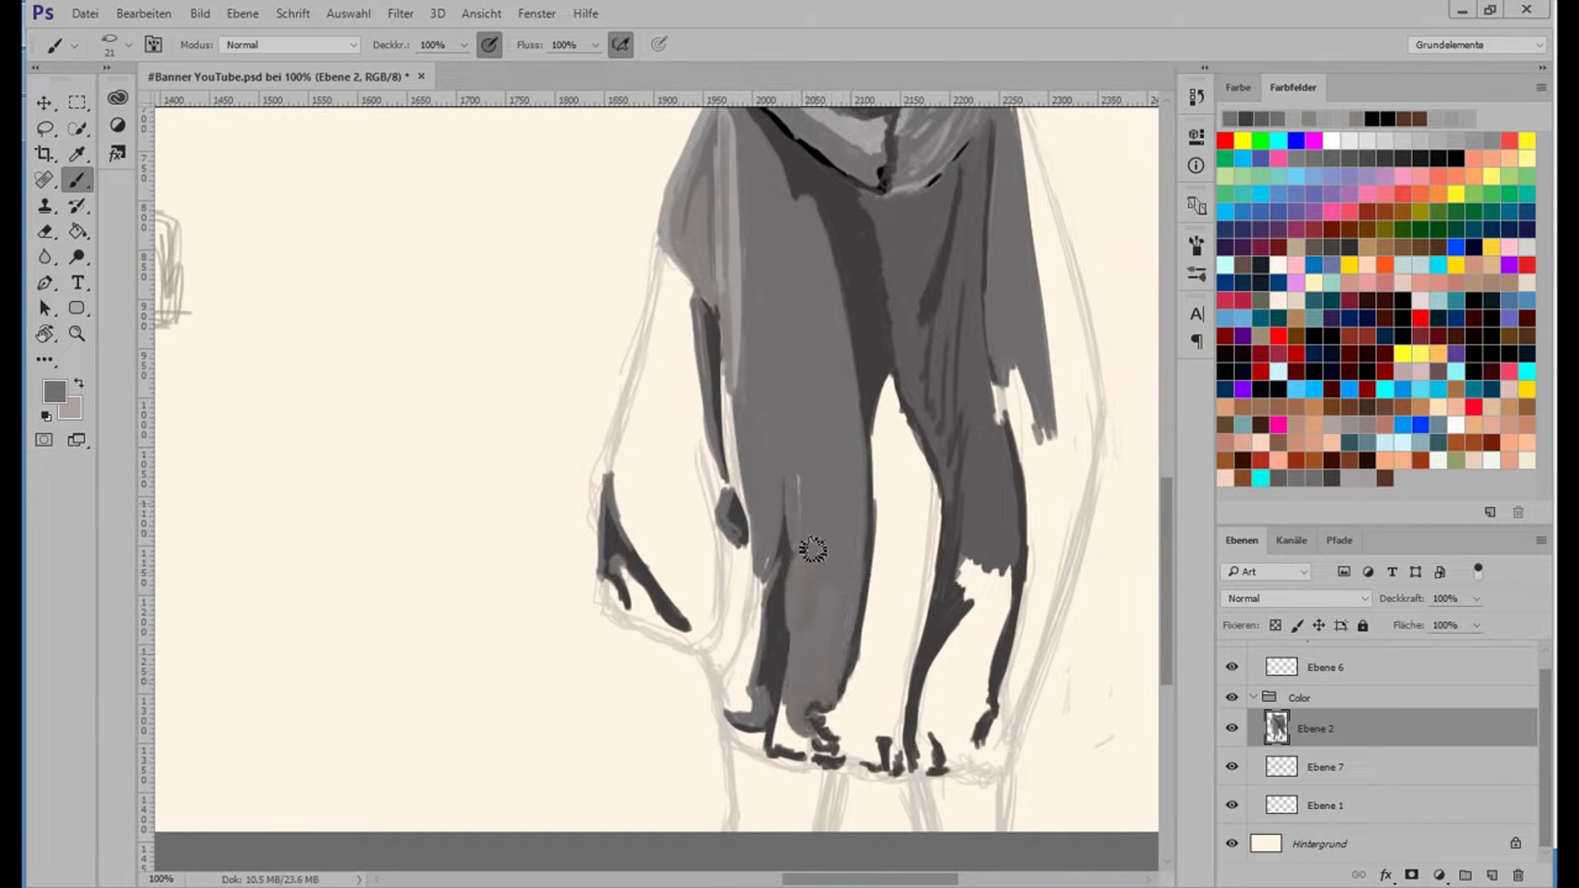
mouse_move(741, 400)
mouse_down()
mouse_move(695, 354)
mouse_move(683, 280)
mouse_move(710, 635)
mouse_move(694, 201)
mouse_move(763, 535)
mouse_move(716, 661)
mouse_move(726, 531)
mouse_up()
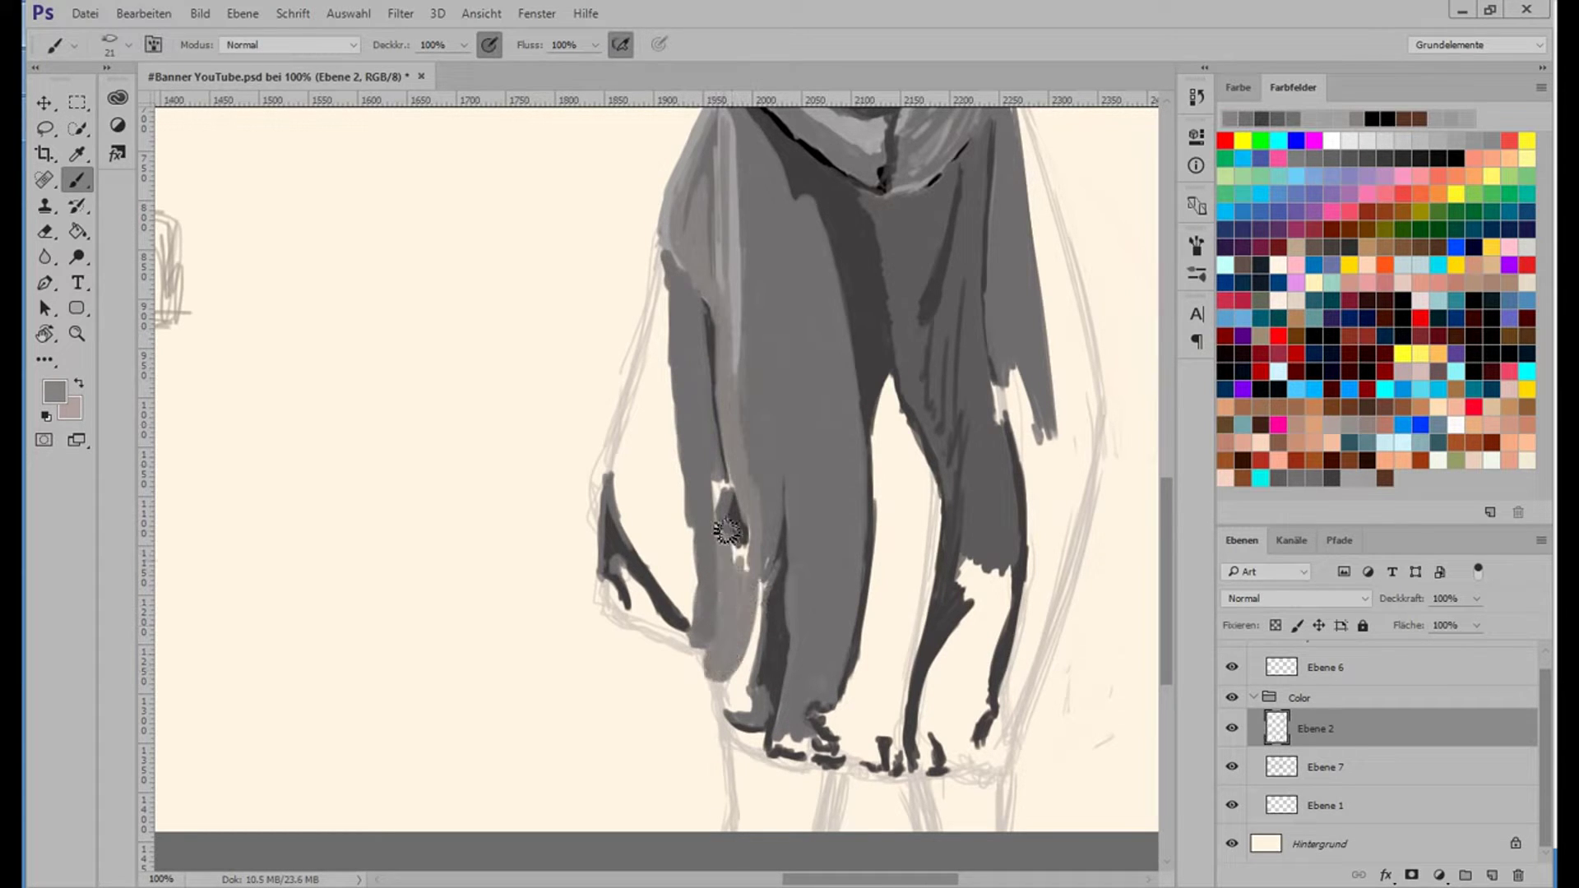
mouse_move(907, 477)
mouse_down()
mouse_move(905, 658)
mouse_move(894, 436)
mouse_move(932, 512)
mouse_up()
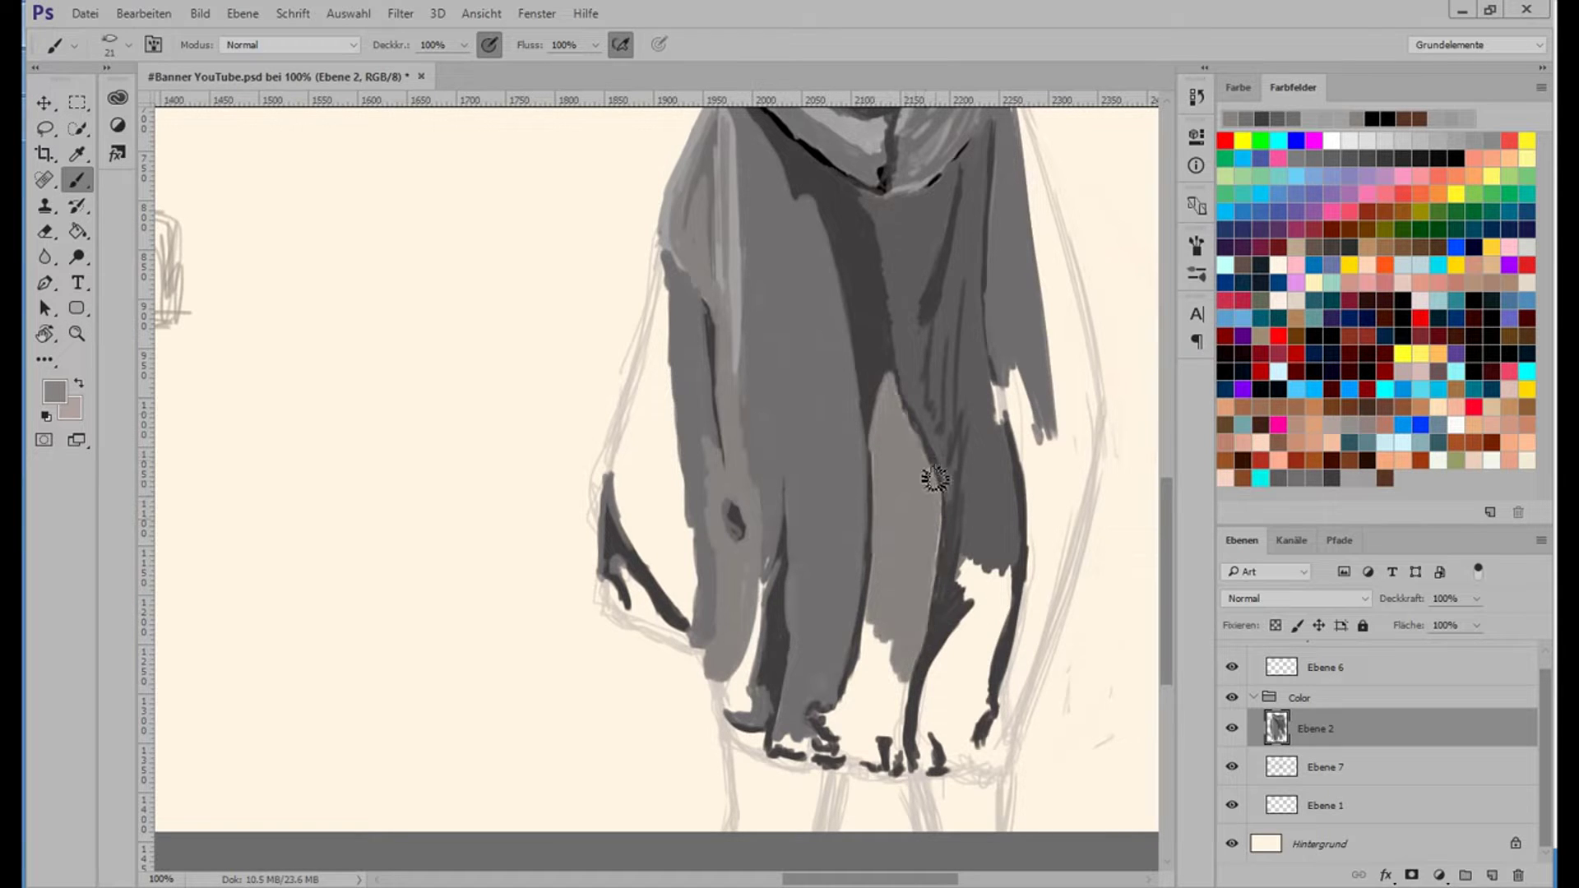
drag(903, 402, 870, 666)
Sample a dark grey and shade the robe's right edge and notch.
alt+click(908, 729)
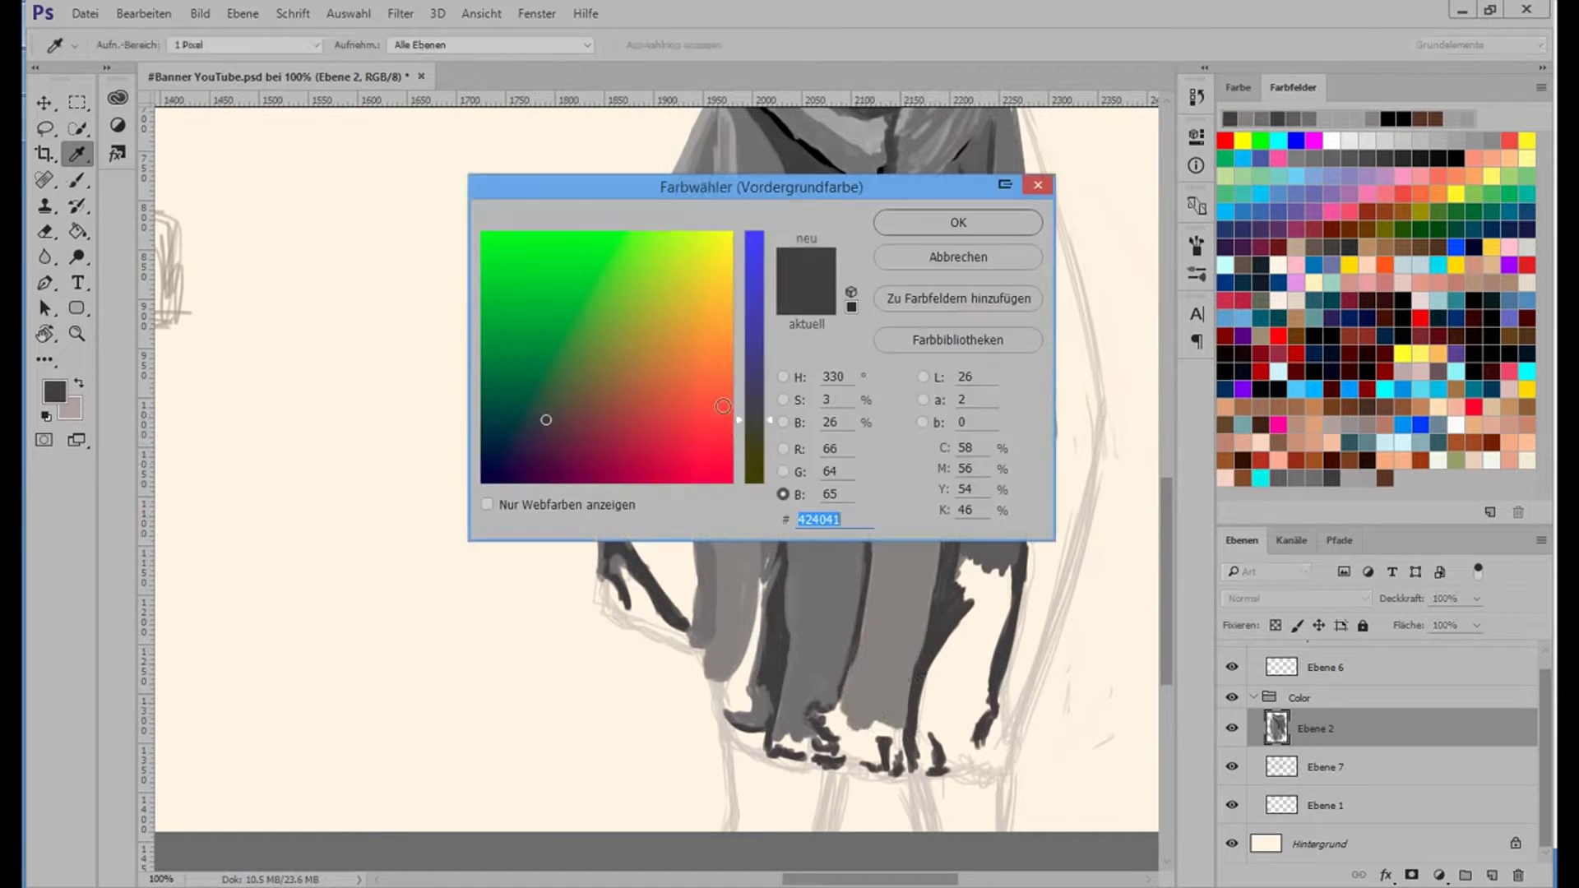
click(735, 419)
key(Return)
drag(968, 317, 1000, 588)
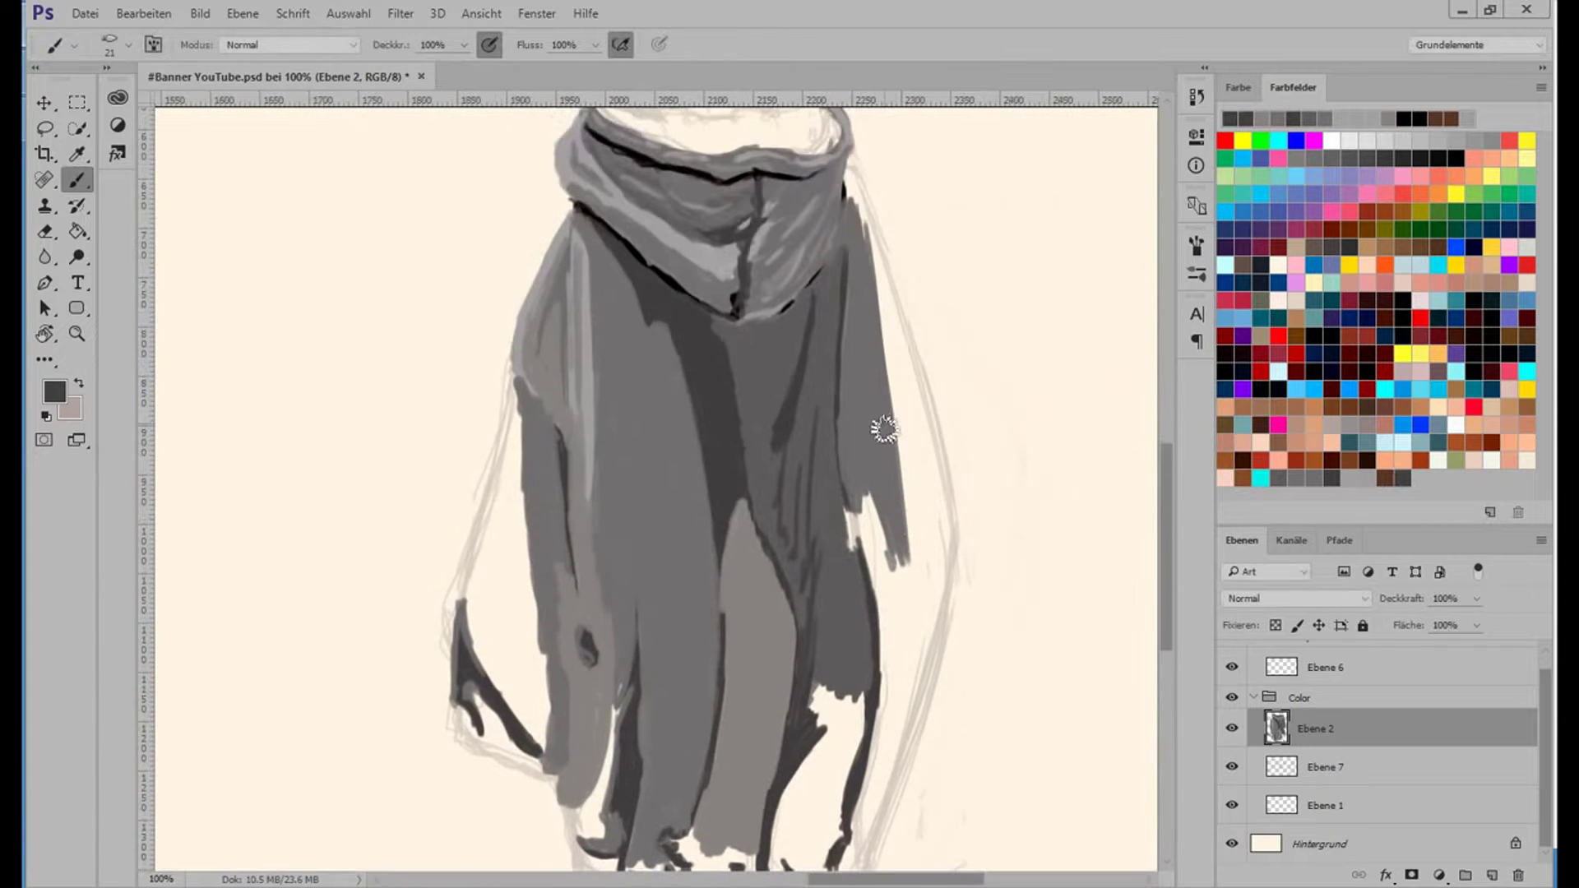
mouse_move(882, 604)
mouse_down()
mouse_move(892, 712)
mouse_move(863, 830)
mouse_up()
mouse_move(855, 505)
mouse_down()
mouse_move(859, 564)
mouse_move(865, 515)
mouse_move(892, 592)
mouse_up()
mouse_move(865, 239)
mouse_down()
mouse_move(937, 489)
mouse_move(855, 172)
mouse_move(916, 395)
mouse_move(909, 440)
mouse_up()
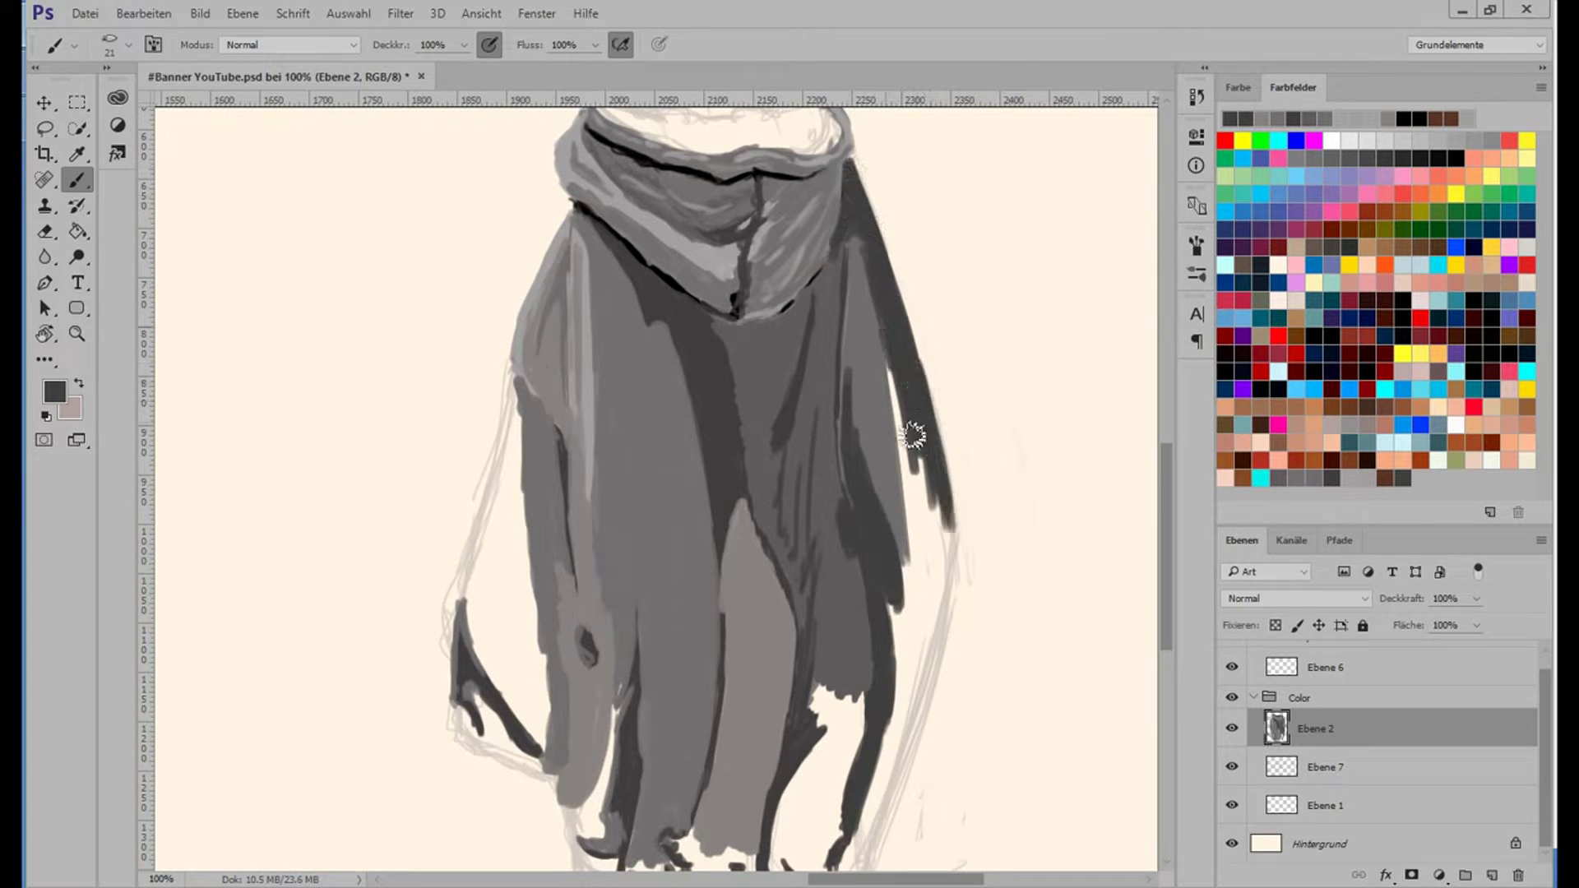
mouse_move(880, 329)
mouse_down()
mouse_move(923, 458)
mouse_move(921, 607)
mouse_up()
drag(854, 435, 847, 247)
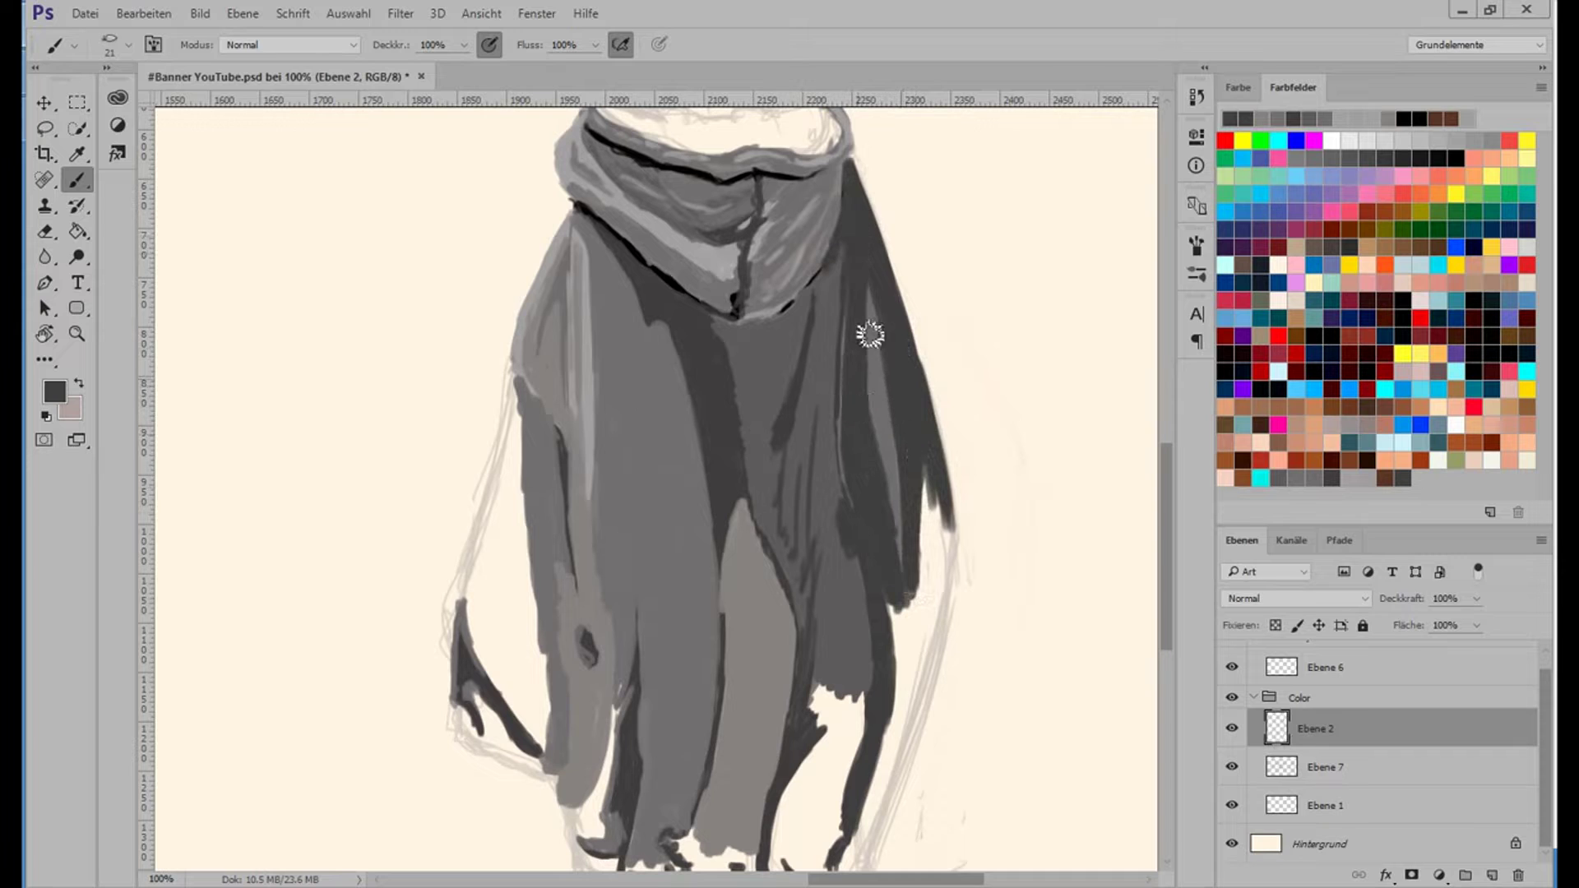
Add dark fold streaks across the lower robe, including a long central fold.
scroll(858, 571, down, 3)
drag(810, 633, 794, 707)
drag(707, 588, 703, 719)
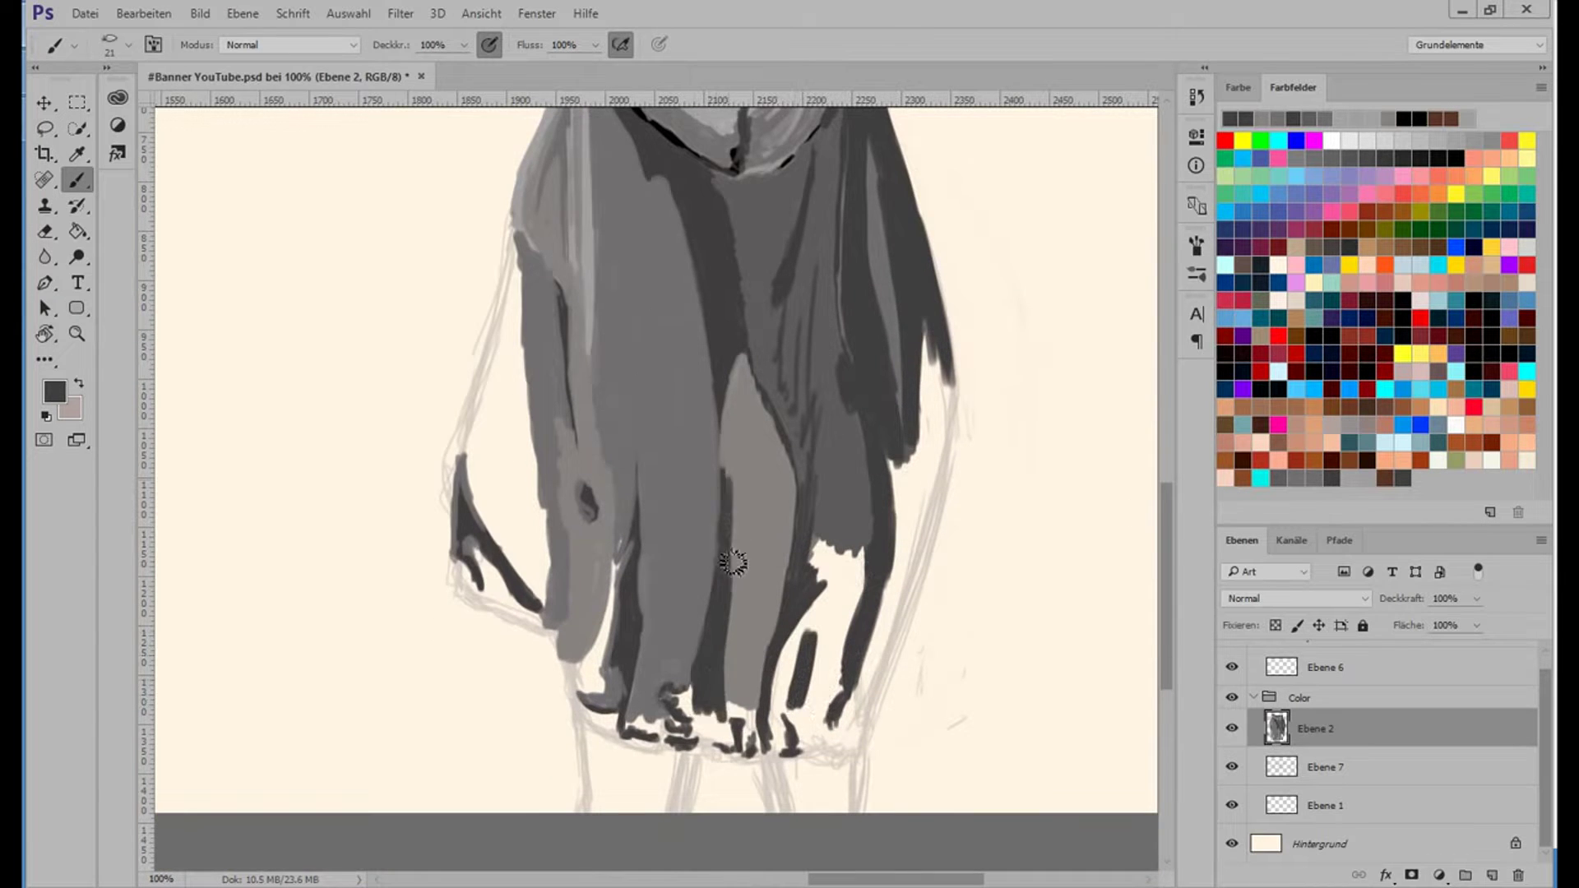
drag(733, 358, 736, 731)
mouse_move(534, 490)
mouse_down()
mouse_move(543, 604)
mouse_move(545, 586)
mouse_up()
drag(526, 254, 524, 432)
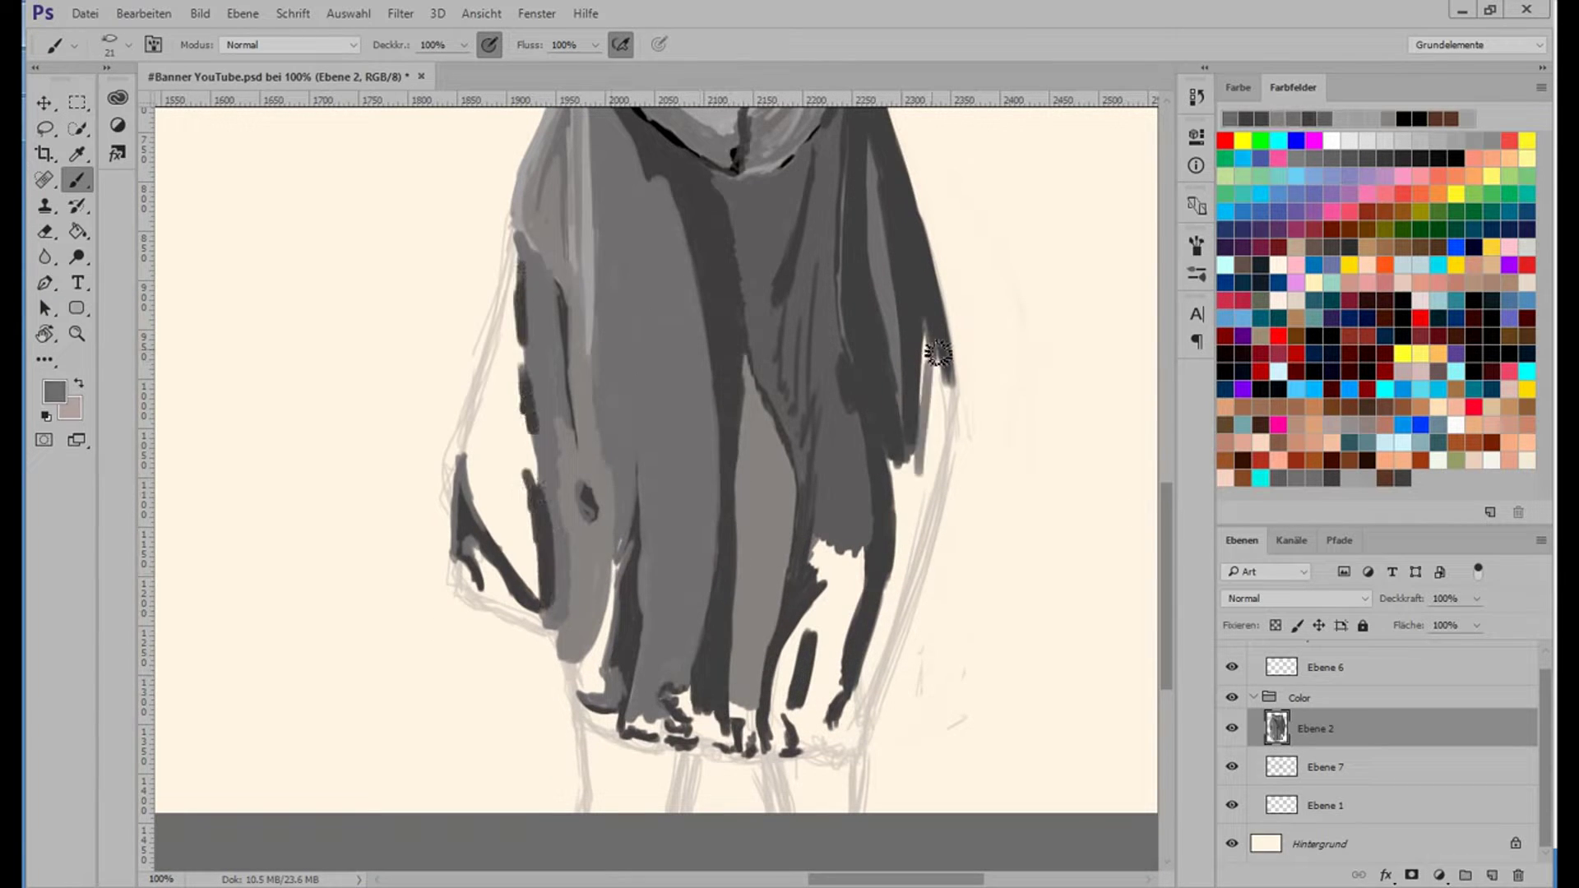
Paint medium grey down the robe's right edge, lighten the central fold and cover lower-left folds.
click(1277, 120)
mouse_move(944, 329)
mouse_down()
mouse_move(928, 493)
mouse_move(859, 740)
mouse_up()
mouse_move(933, 477)
mouse_down()
mouse_move(870, 662)
mouse_move(891, 441)
mouse_move(915, 592)
mouse_up()
drag(870, 689, 834, 740)
scroll(847, 724, down, 3)
drag(863, 395, 830, 477)
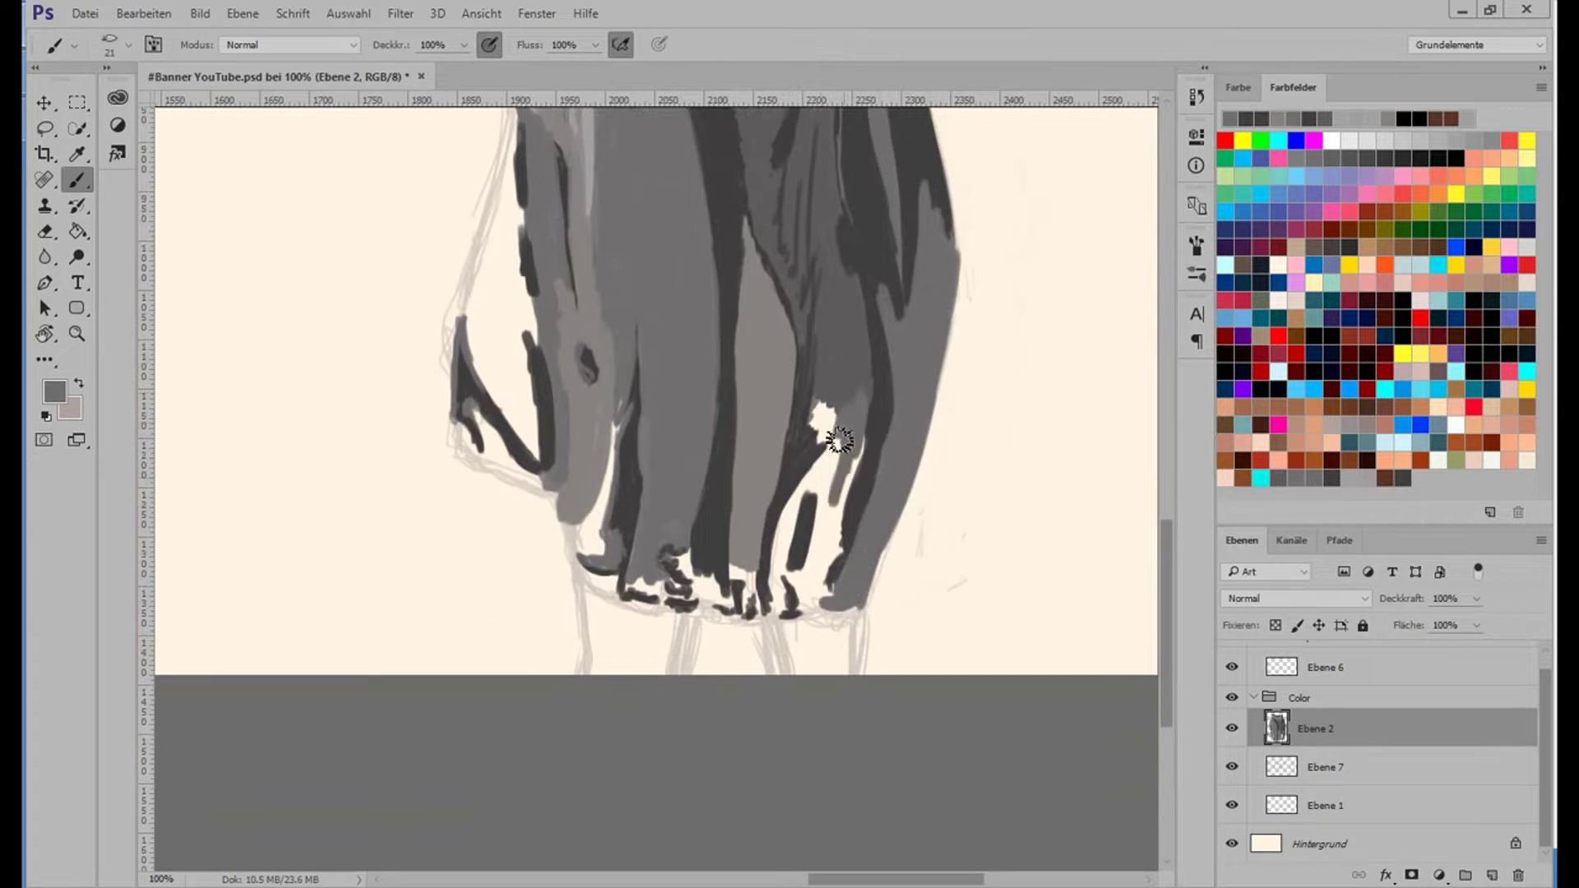
mouse_move(822, 346)
mouse_down()
mouse_move(752, 493)
mouse_move(743, 559)
mouse_up()
drag(746, 354, 781, 263)
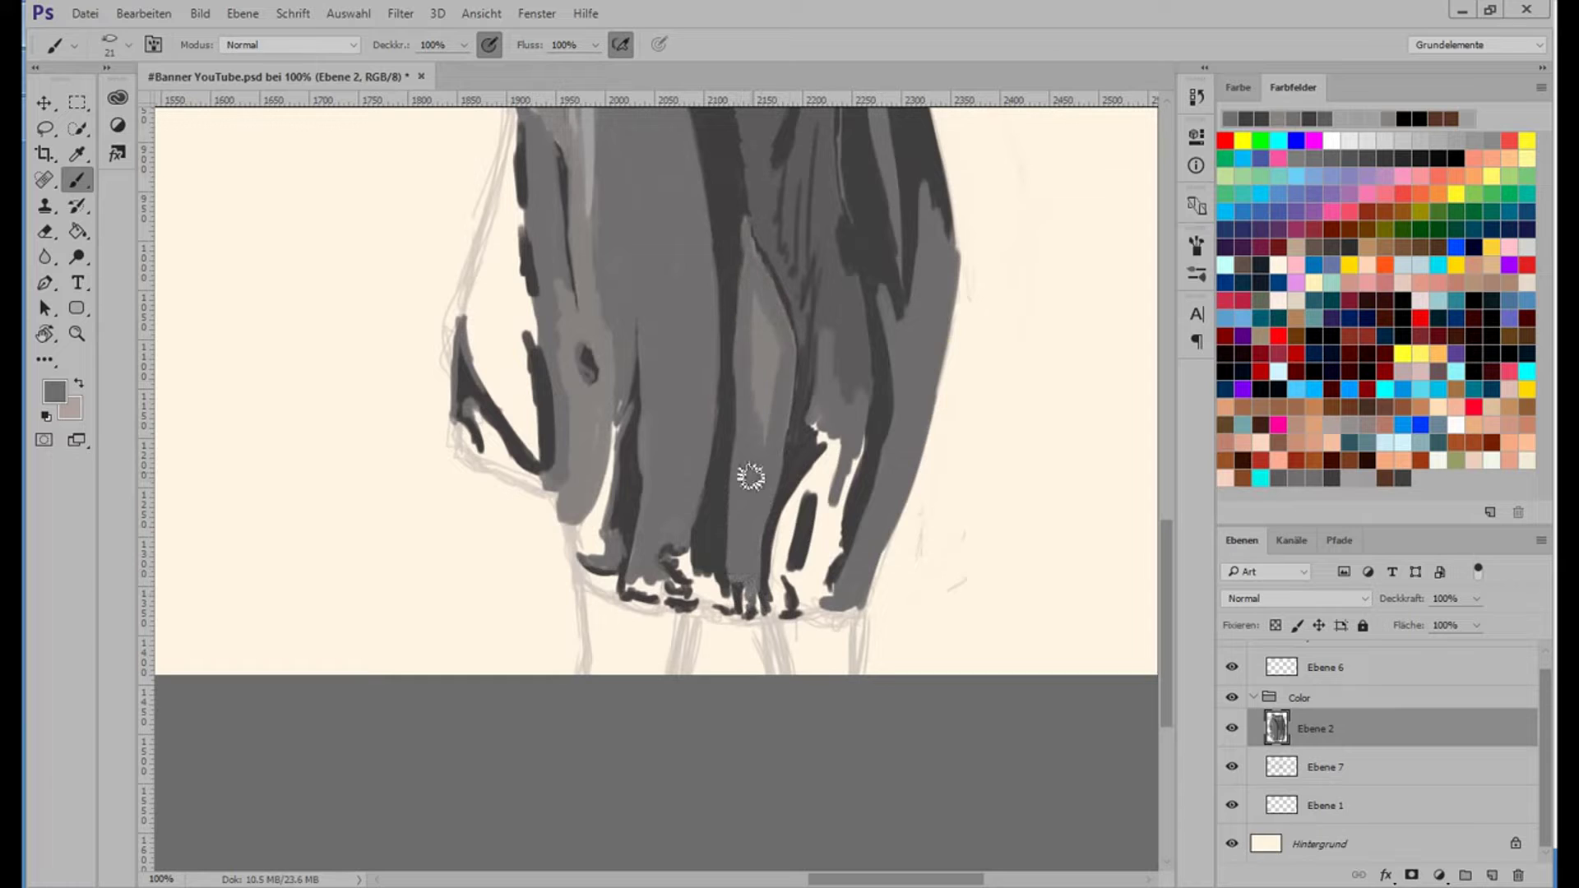
drag(575, 288, 608, 527)
drag(625, 407, 601, 535)
drag(592, 436, 596, 507)
Fill the robe's lower-left area with grey, then continue with a smaller brush.
scroll(724, 534, up, 5)
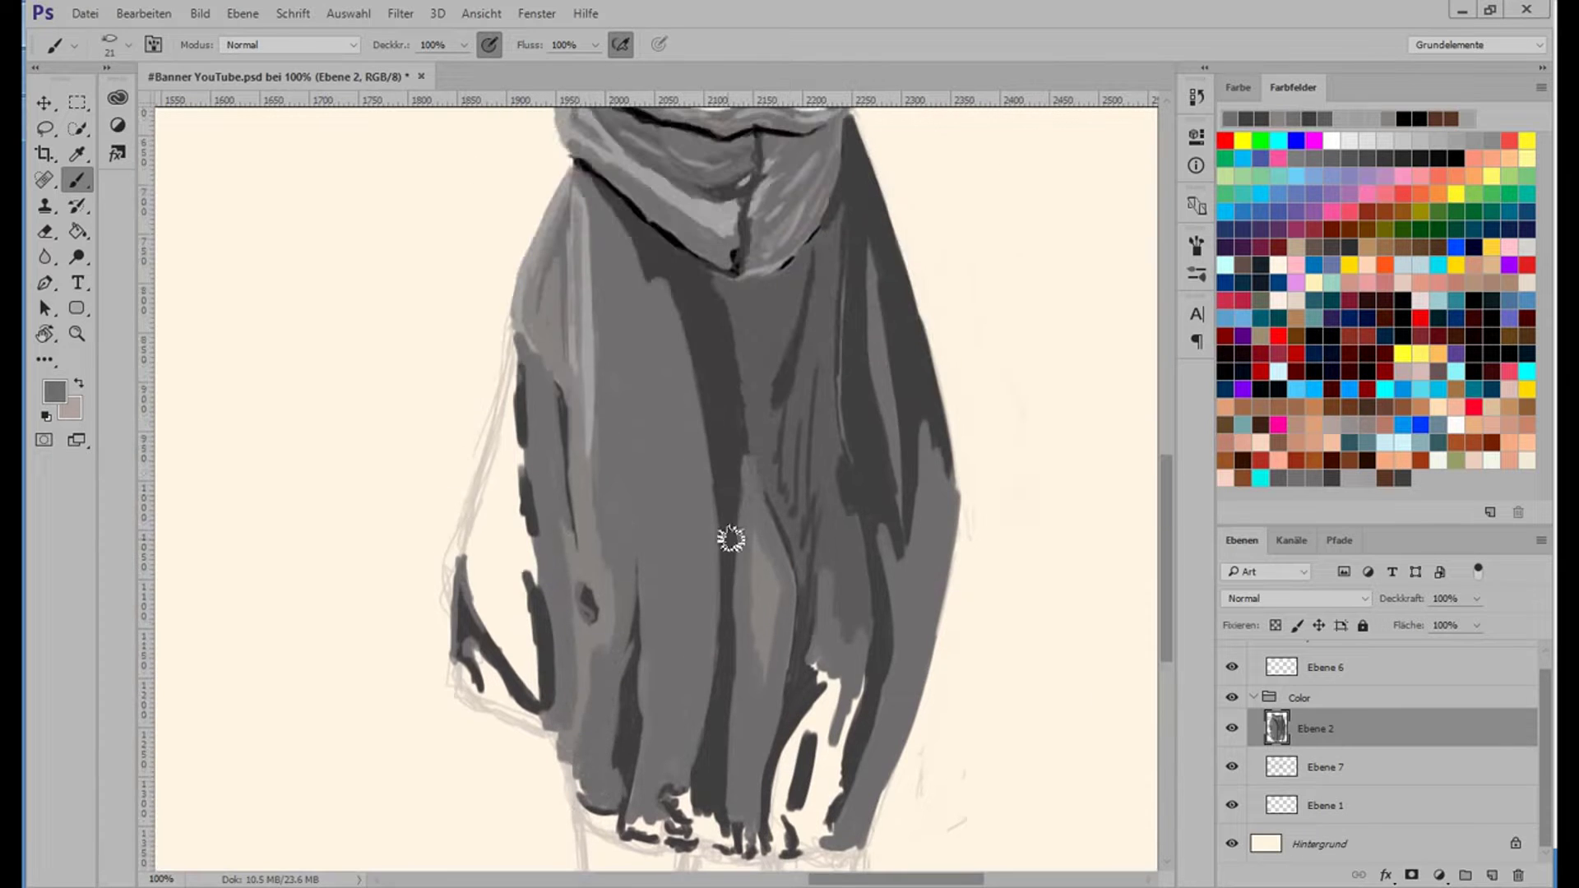
mouse_move(456, 563)
mouse_down()
mouse_move(513, 334)
mouse_move(489, 542)
mouse_up()
drag(509, 444, 493, 609)
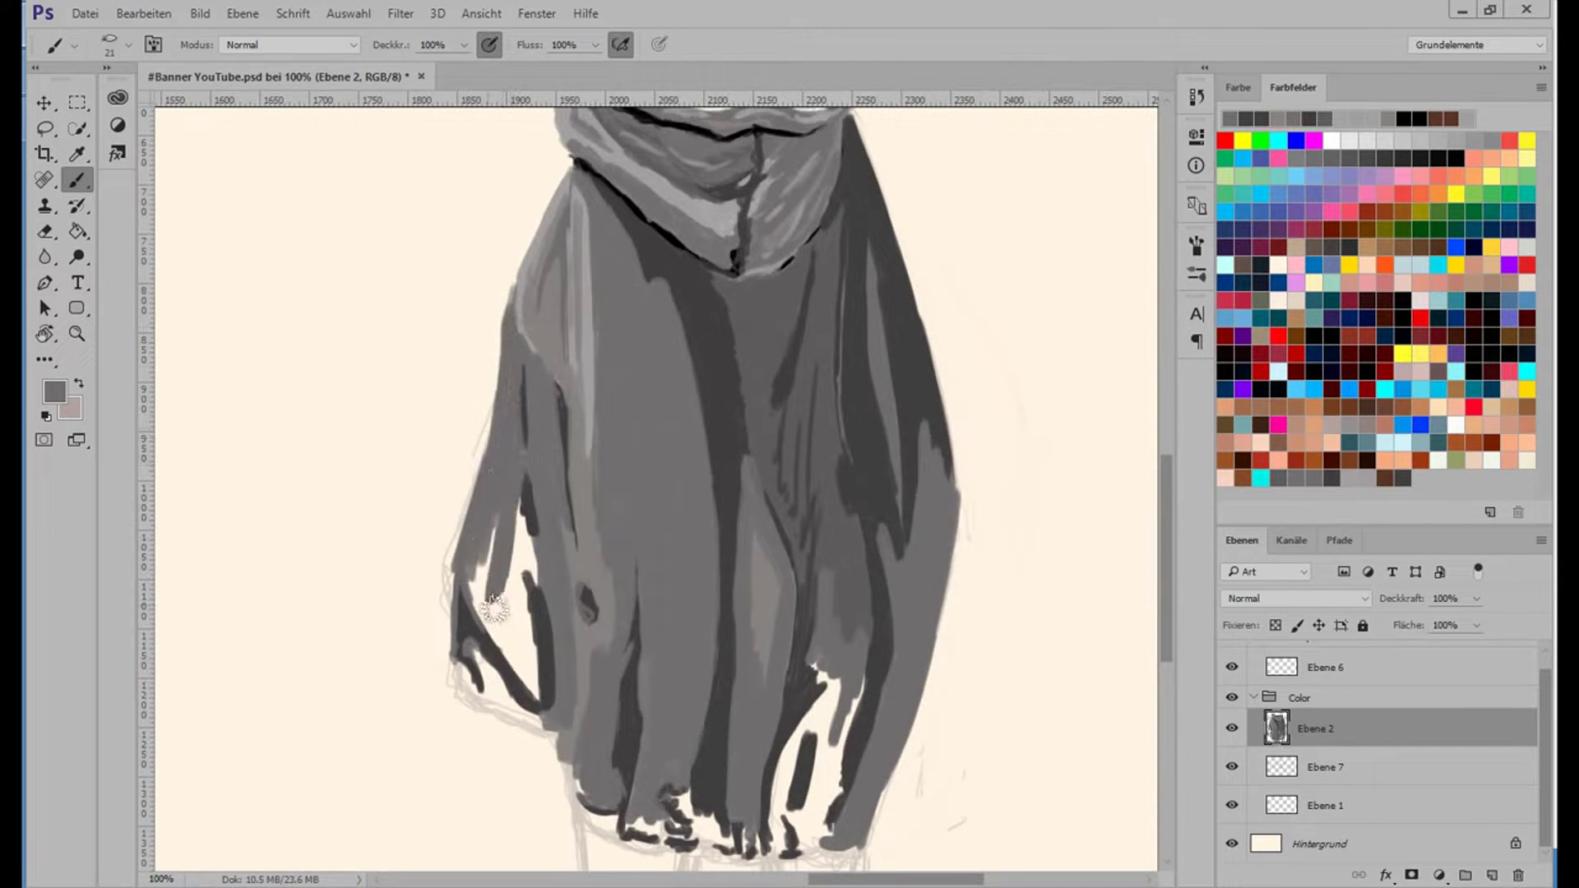
drag(477, 526, 510, 674)
mouse_move(493, 600)
mouse_down()
mouse_move(535, 602)
mouse_move(535, 629)
mouse_up()
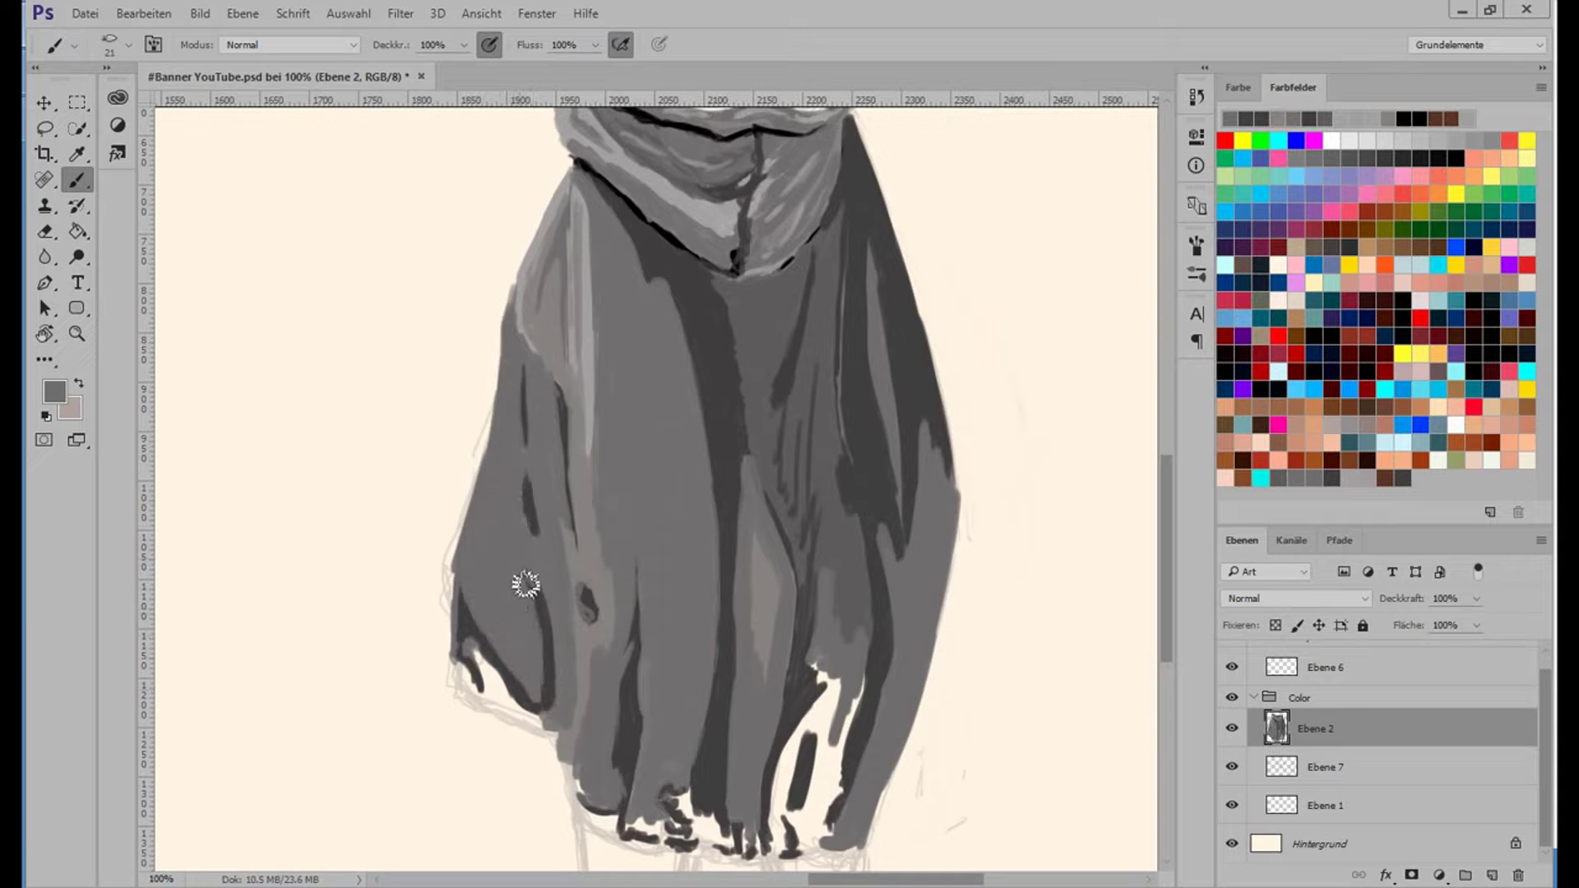
scroll(526, 585, down, 4)
right_click(777, 458)
double_click(814, 625)
drag(461, 493, 564, 553)
Sample darker greys and outline the robe's left edge and lower hem.
alt+click(498, 522)
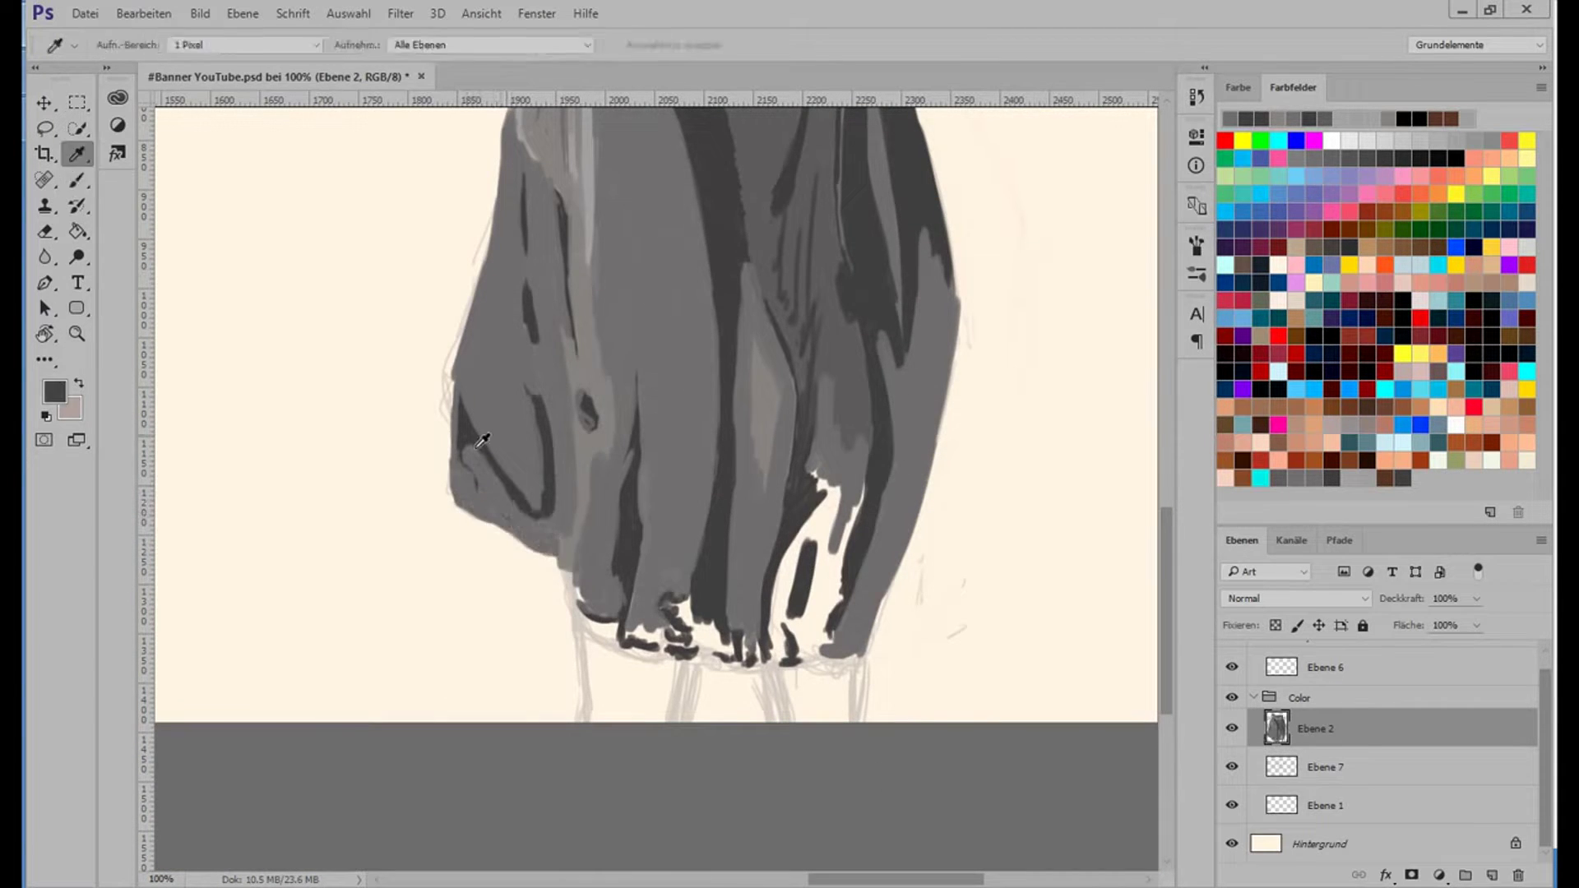
mouse_move(462, 515)
mouse_down()
mouse_move(459, 380)
mouse_move(493, 279)
mouse_move(510, 136)
mouse_up()
alt+click(781, 239)
scroll(488, 327, up, 1)
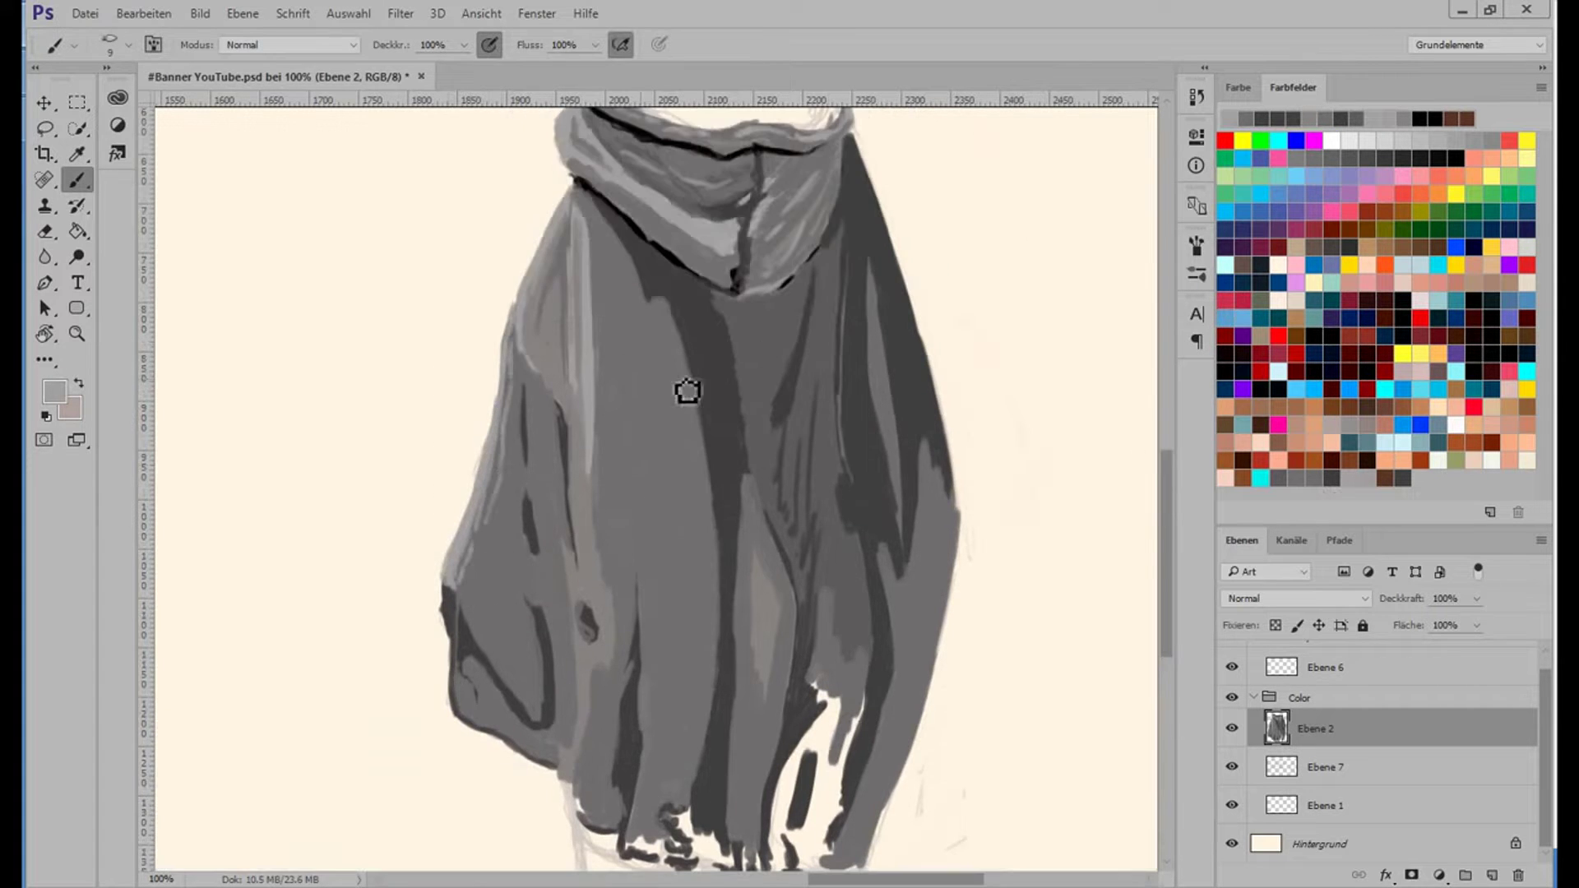
alt+click(586, 639)
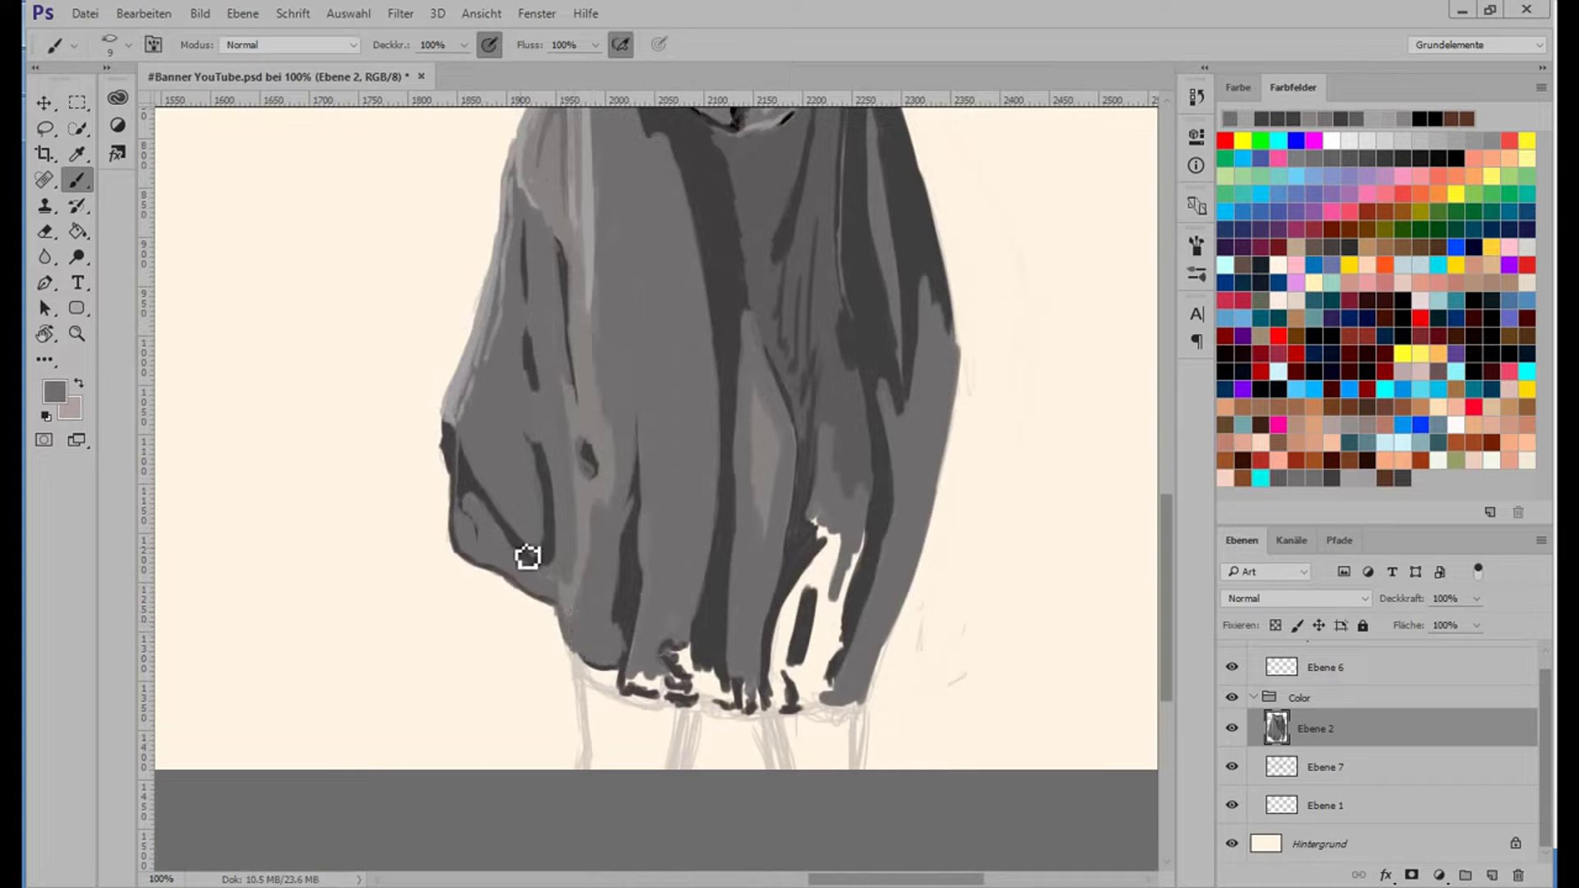
alt+click(521, 556)
mouse_move(559, 613)
mouse_down()
mouse_move(592, 682)
mouse_move(700, 659)
mouse_move(832, 715)
mouse_move(880, 698)
mouse_move(853, 682)
mouse_up()
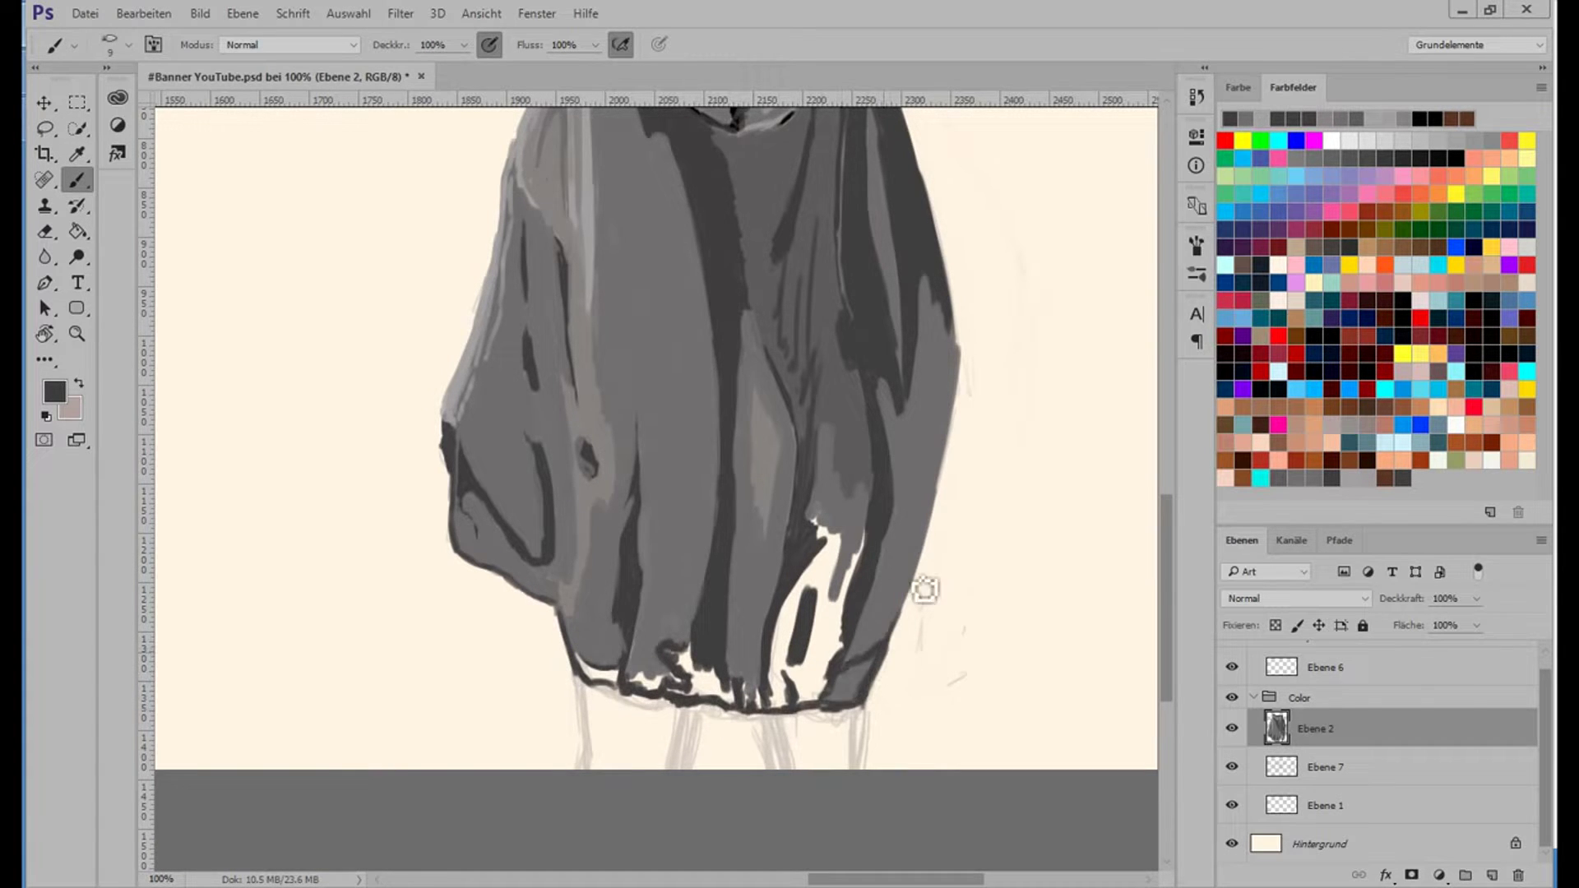
Paint grey along the hem, fill the cream gaps and lighten the robe's right side.
scroll(924, 588, down, 3)
alt+click(611, 525)
mouse_move(624, 545)
mouse_down()
mouse_move(677, 554)
mouse_move(697, 523)
mouse_up()
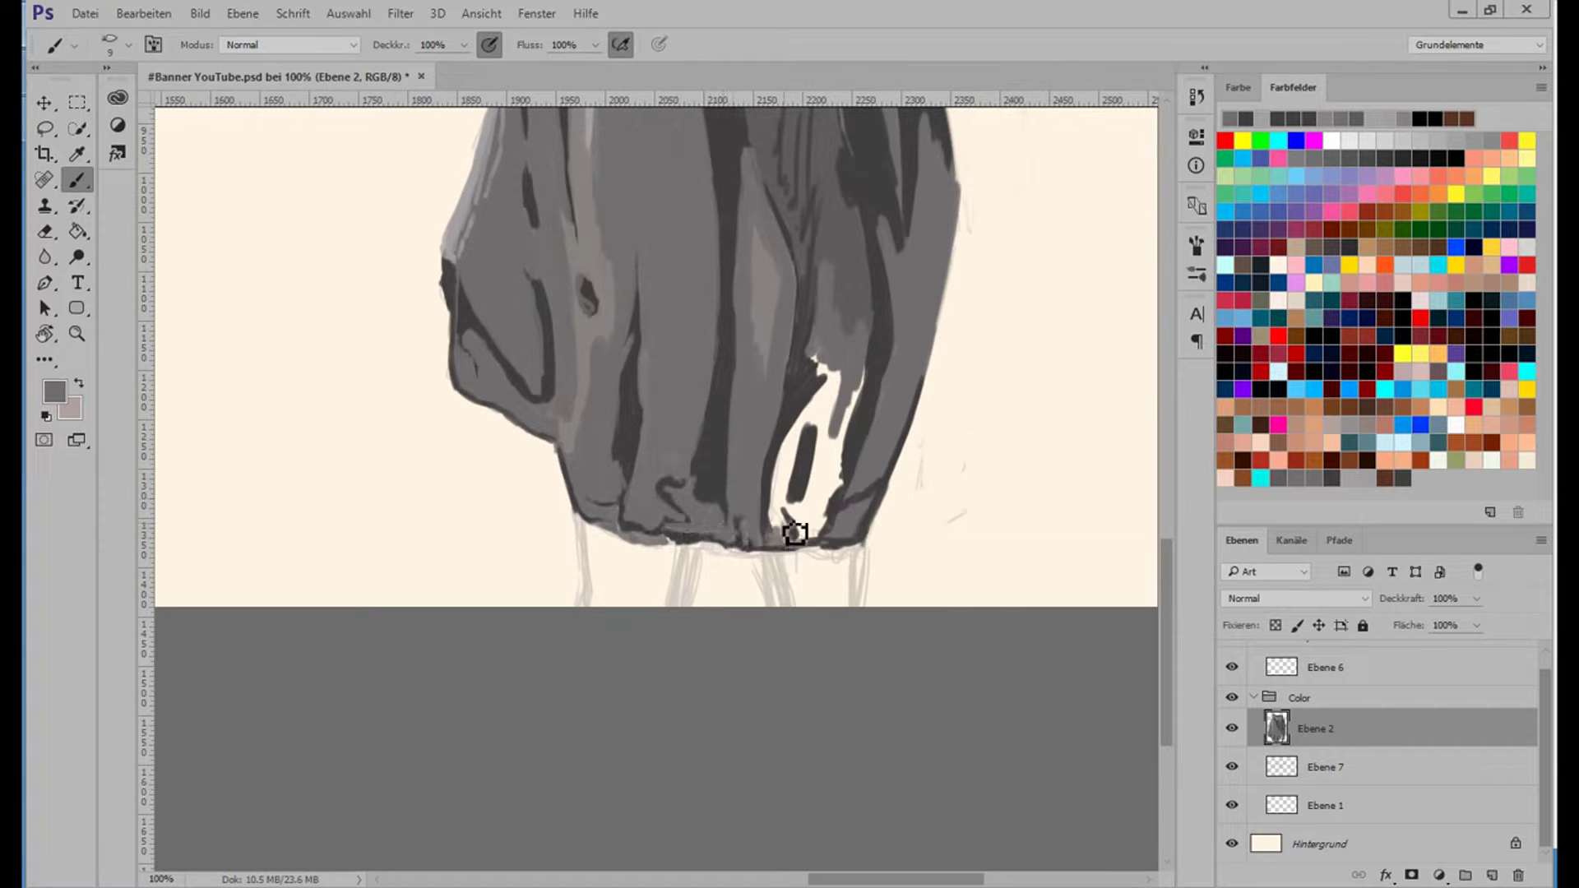
mouse_move(794, 533)
mouse_down()
mouse_move(782, 500)
mouse_move(825, 272)
mouse_up()
mouse_move(846, 398)
mouse_down()
mouse_move(791, 537)
mouse_move(826, 403)
mouse_move(792, 538)
mouse_move(848, 386)
mouse_move(814, 538)
mouse_up()
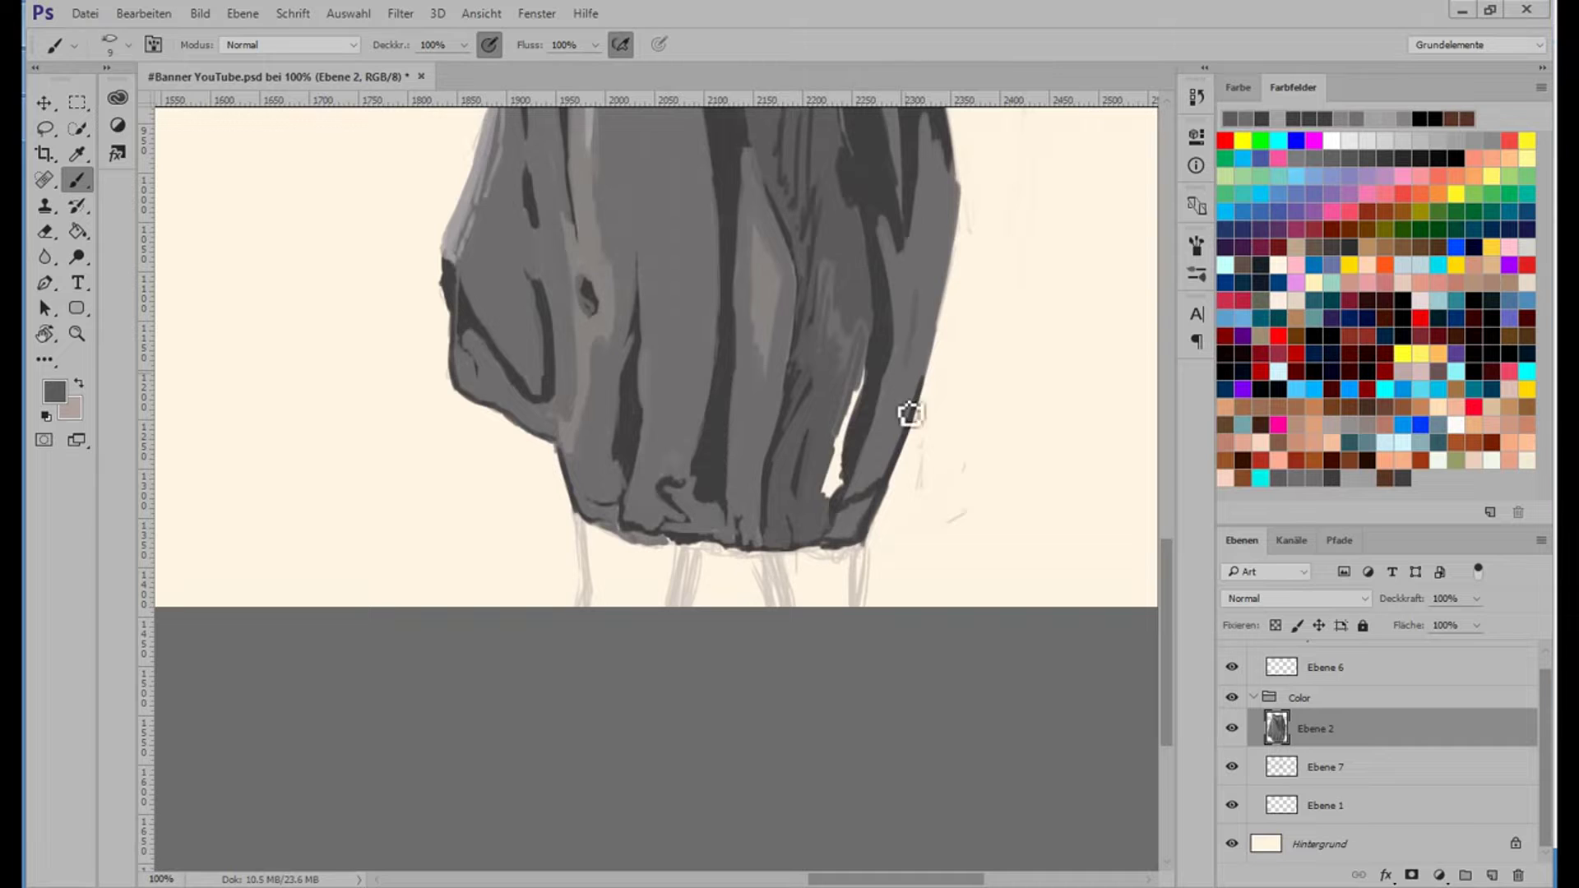
mouse_move(909, 412)
mouse_down()
mouse_move(965, 194)
mouse_move(905, 402)
mouse_move(918, 129)
mouse_up()
key(ctrl+h)
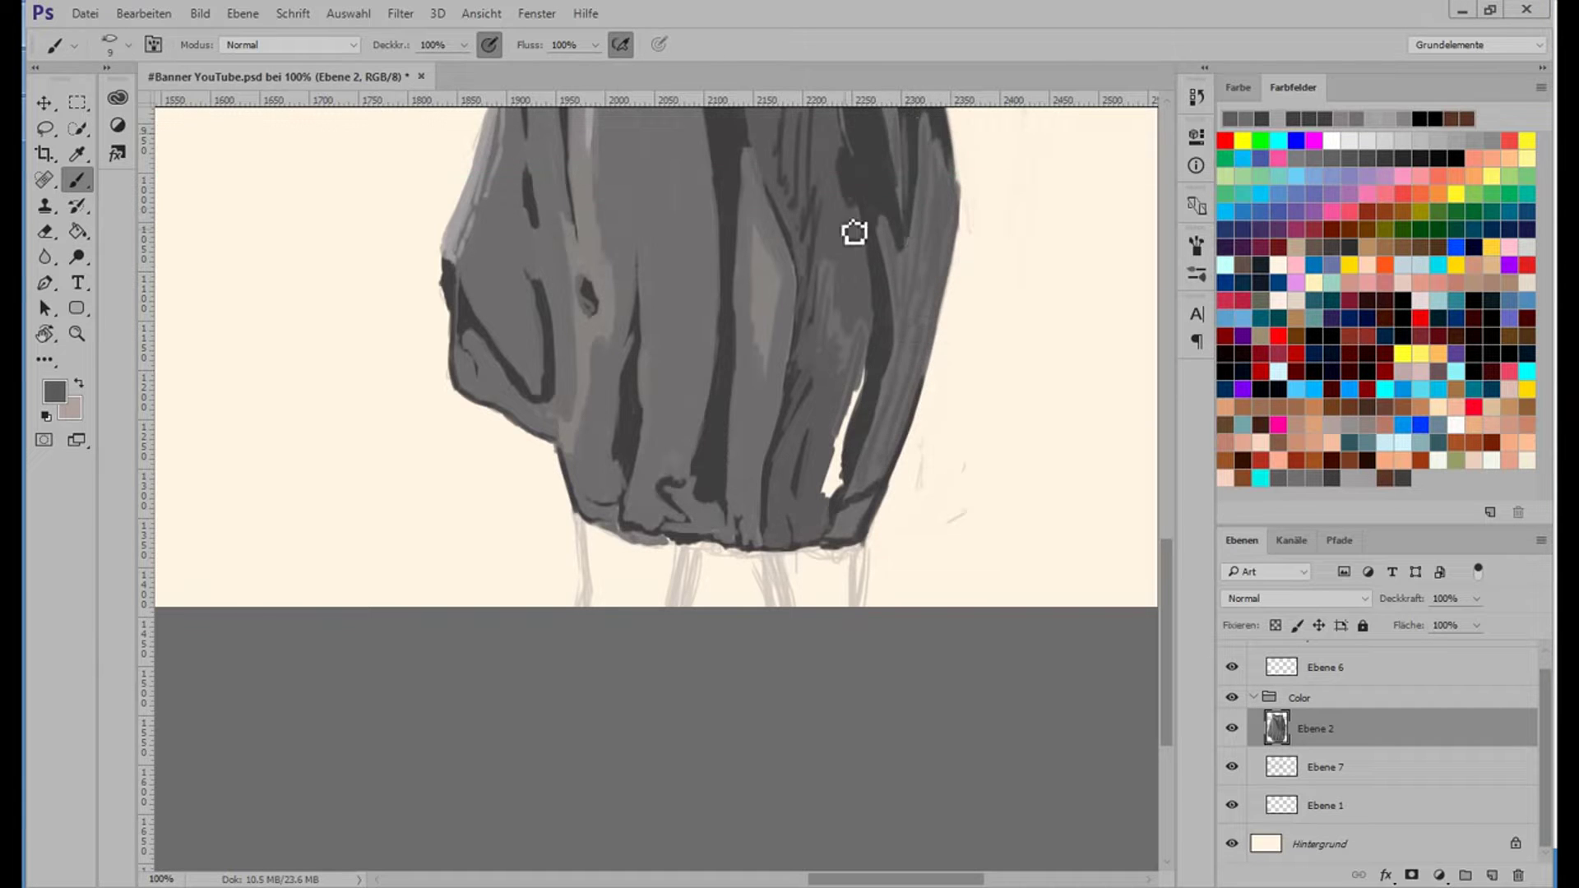
drag(839, 512, 881, 350)
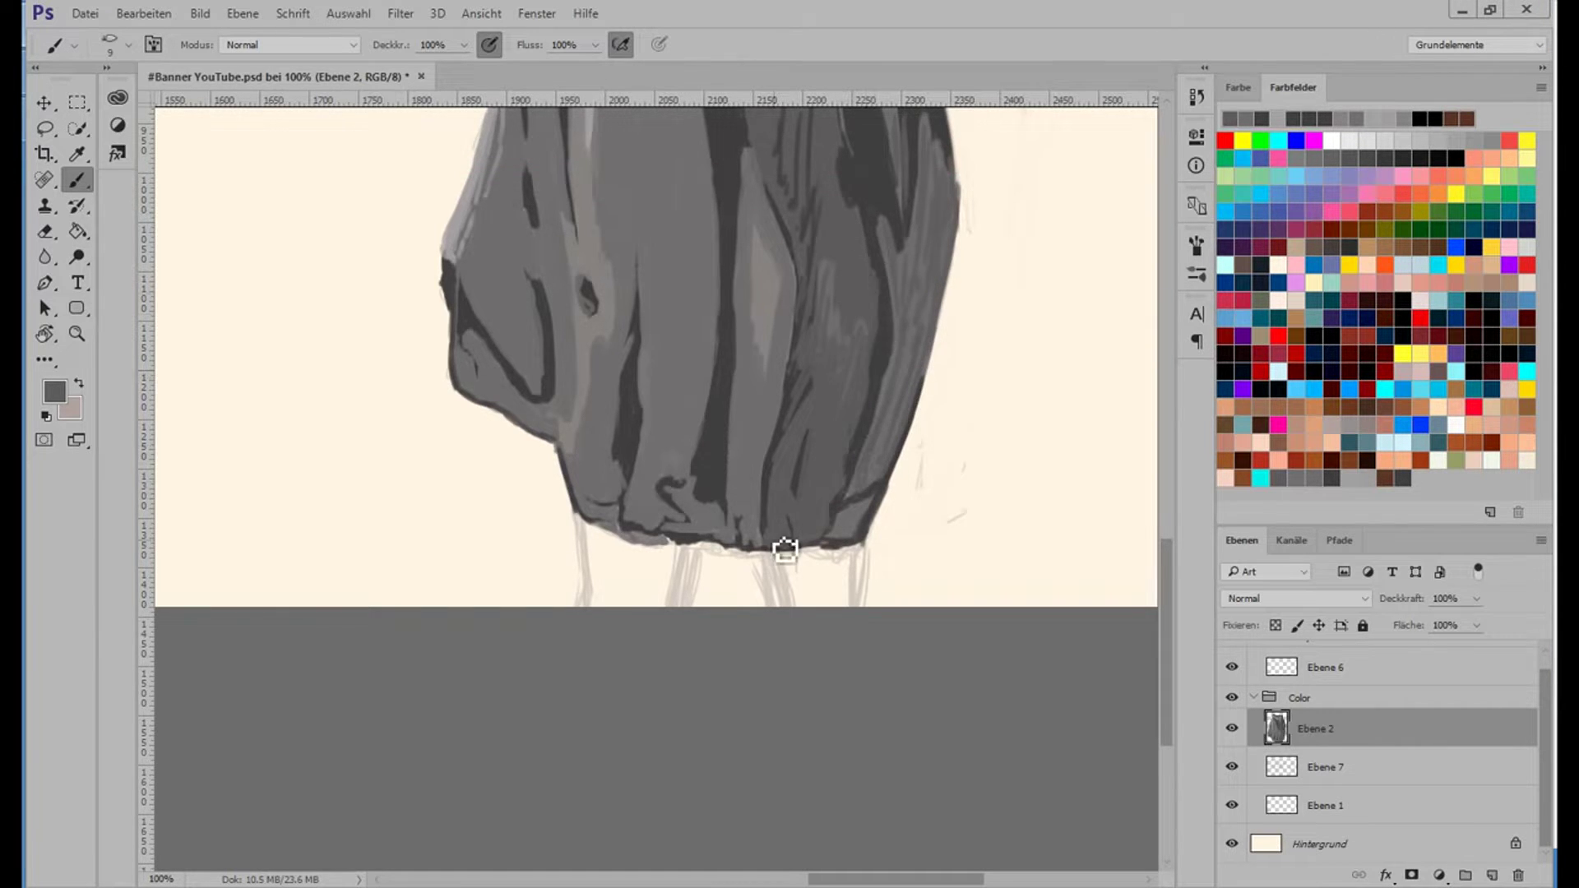
key(ctrl+minus)
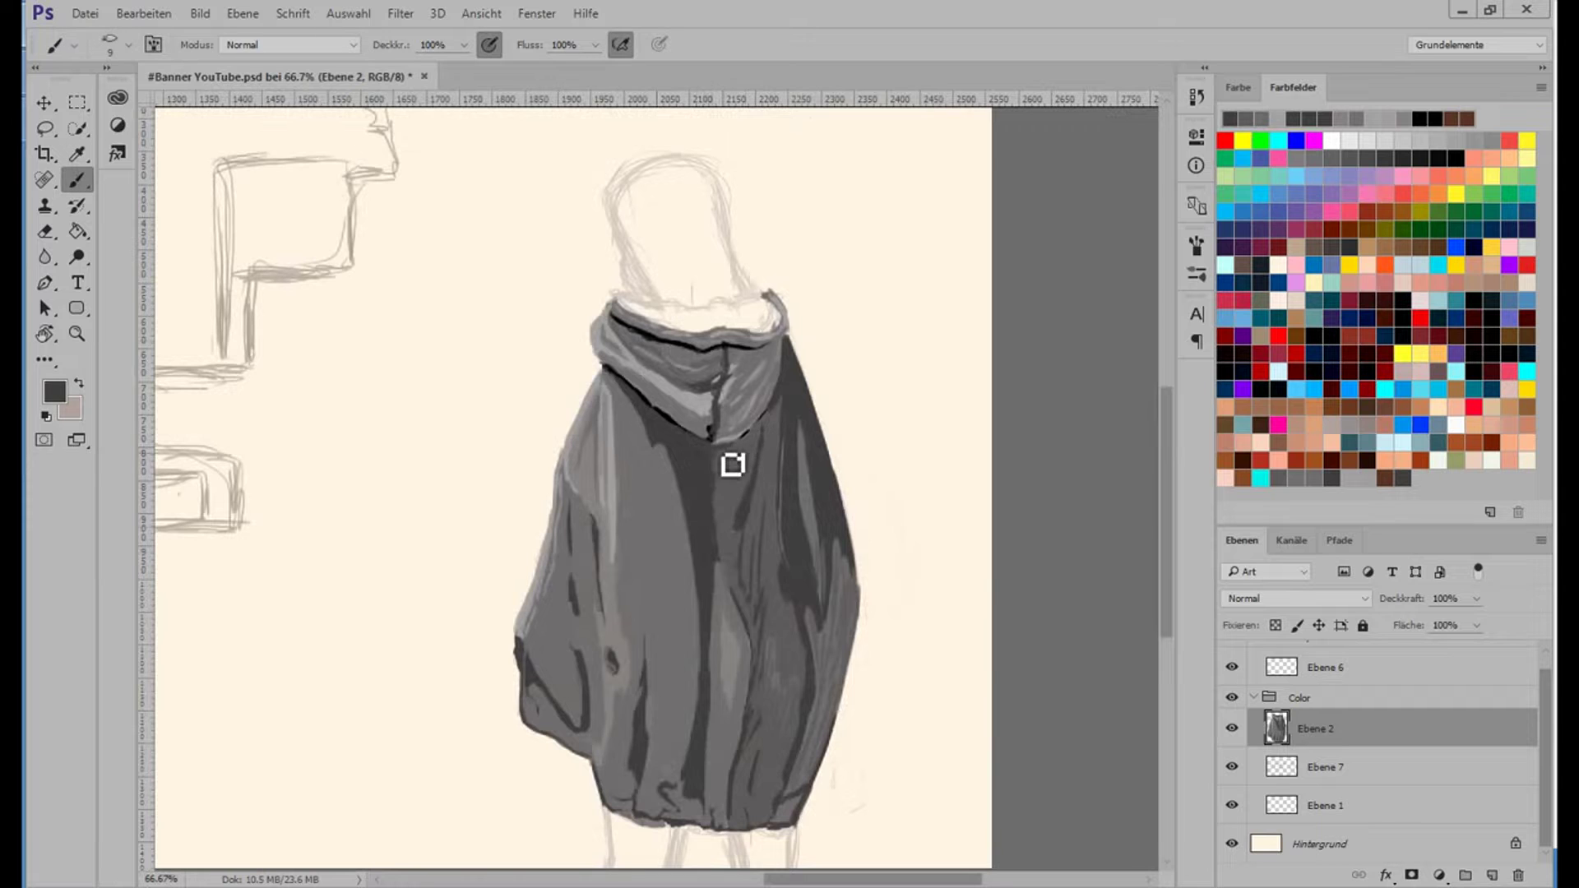
Add a new empty layer and repaint the hood's top edge in light and dark grey.
key(ctrl+shift+alt+n)
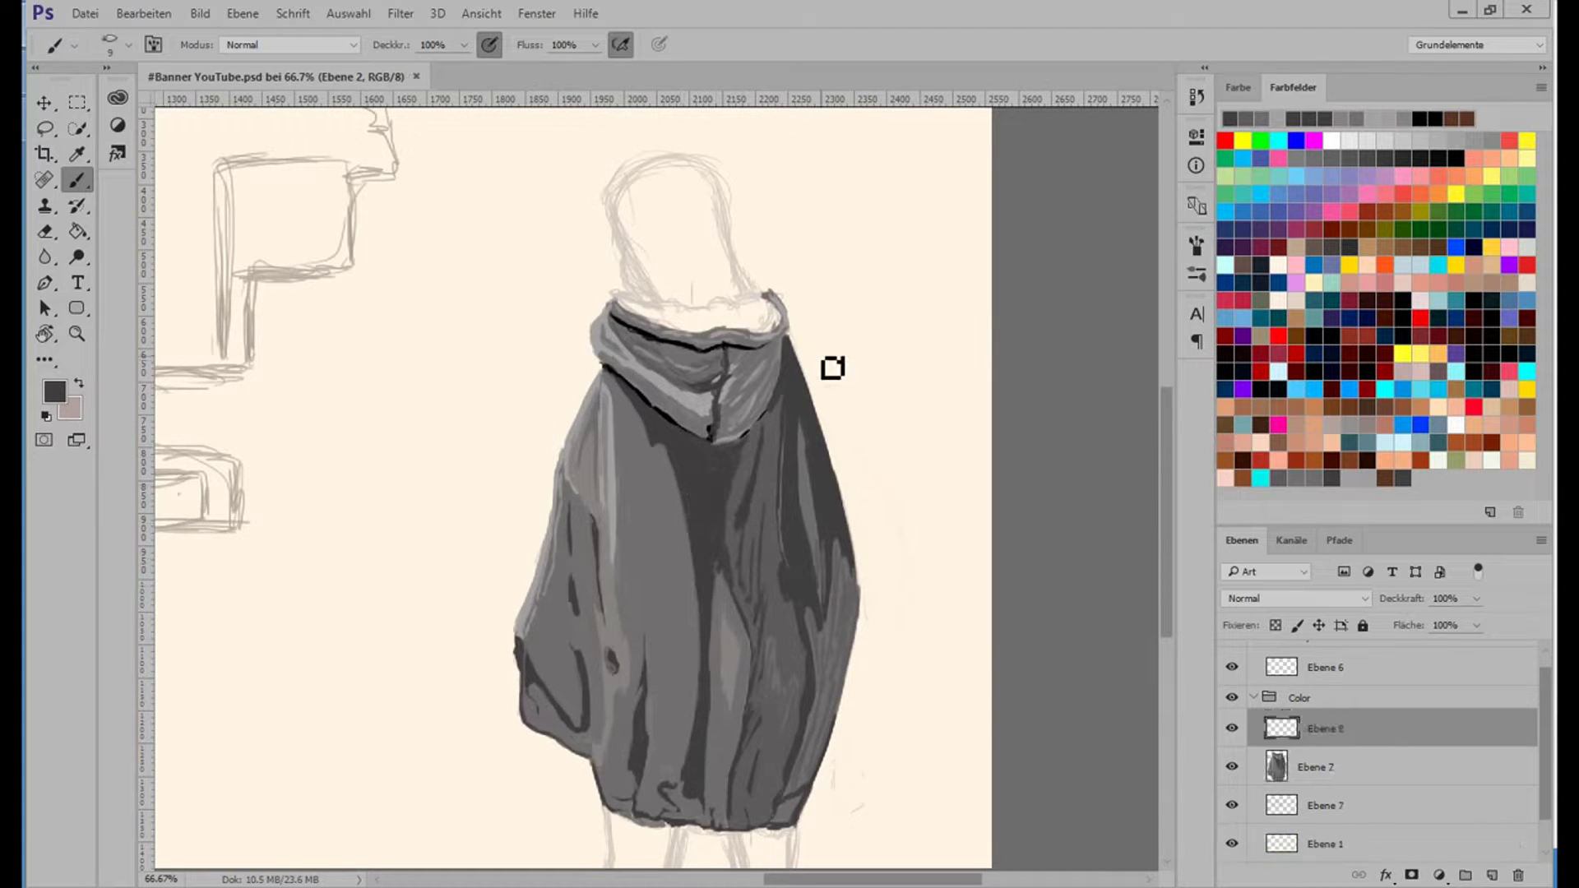
key(ctrl+plus)
click(1384, 475)
mouse_move(604, 444)
mouse_down()
mouse_move(788, 494)
mouse_move(839, 451)
mouse_move(811, 486)
mouse_move(786, 469)
mouse_move(803, 461)
mouse_move(728, 475)
mouse_up()
alt+click(853, 483)
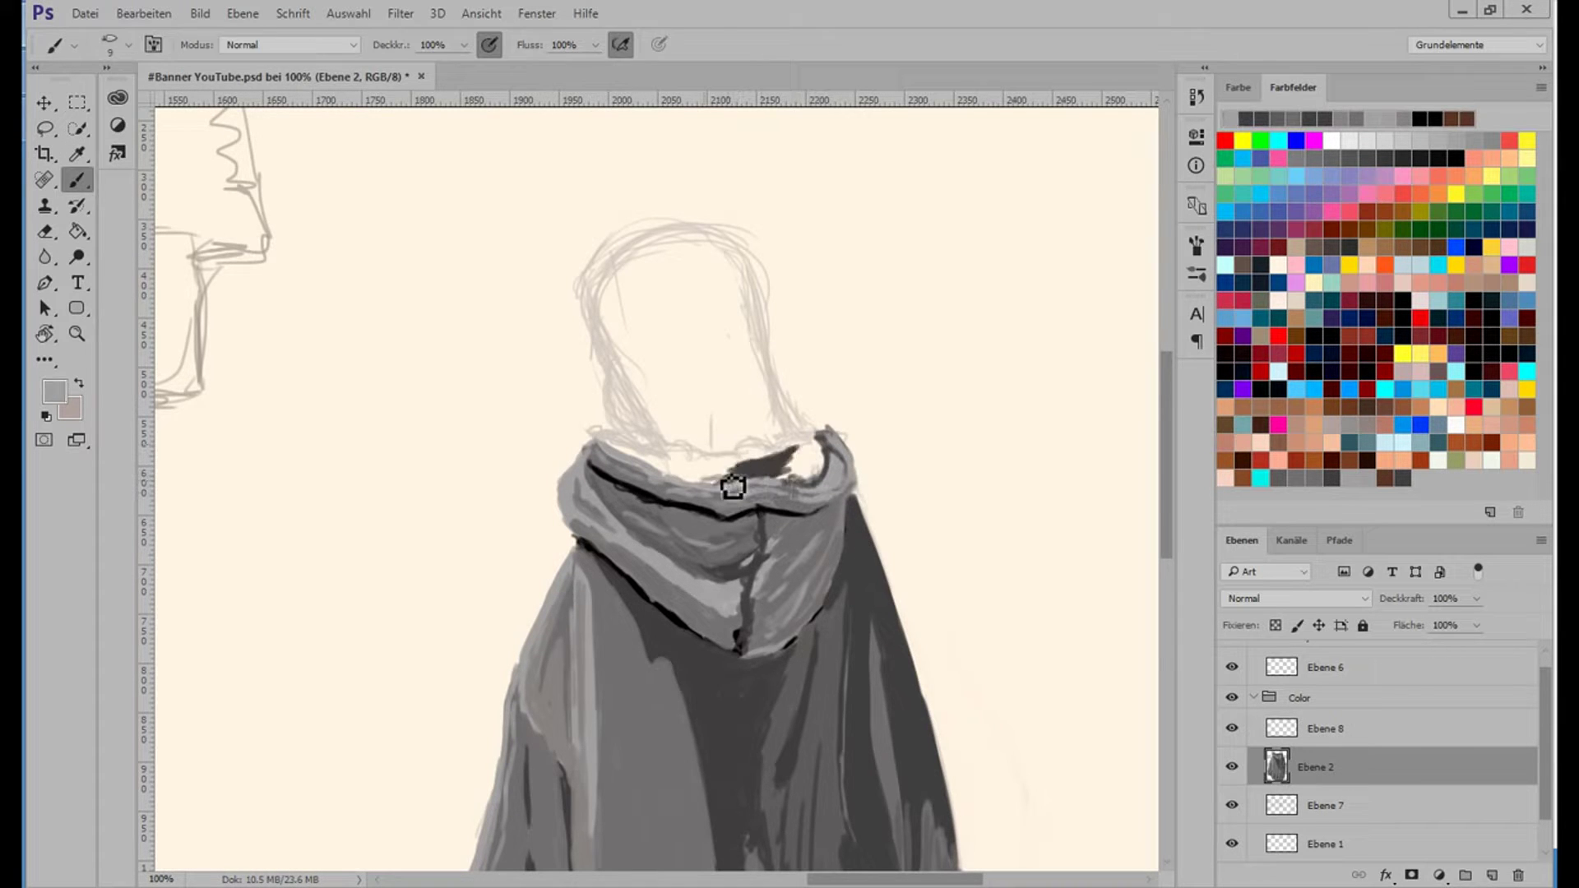
alt+click(703, 483)
drag(627, 462, 715, 479)
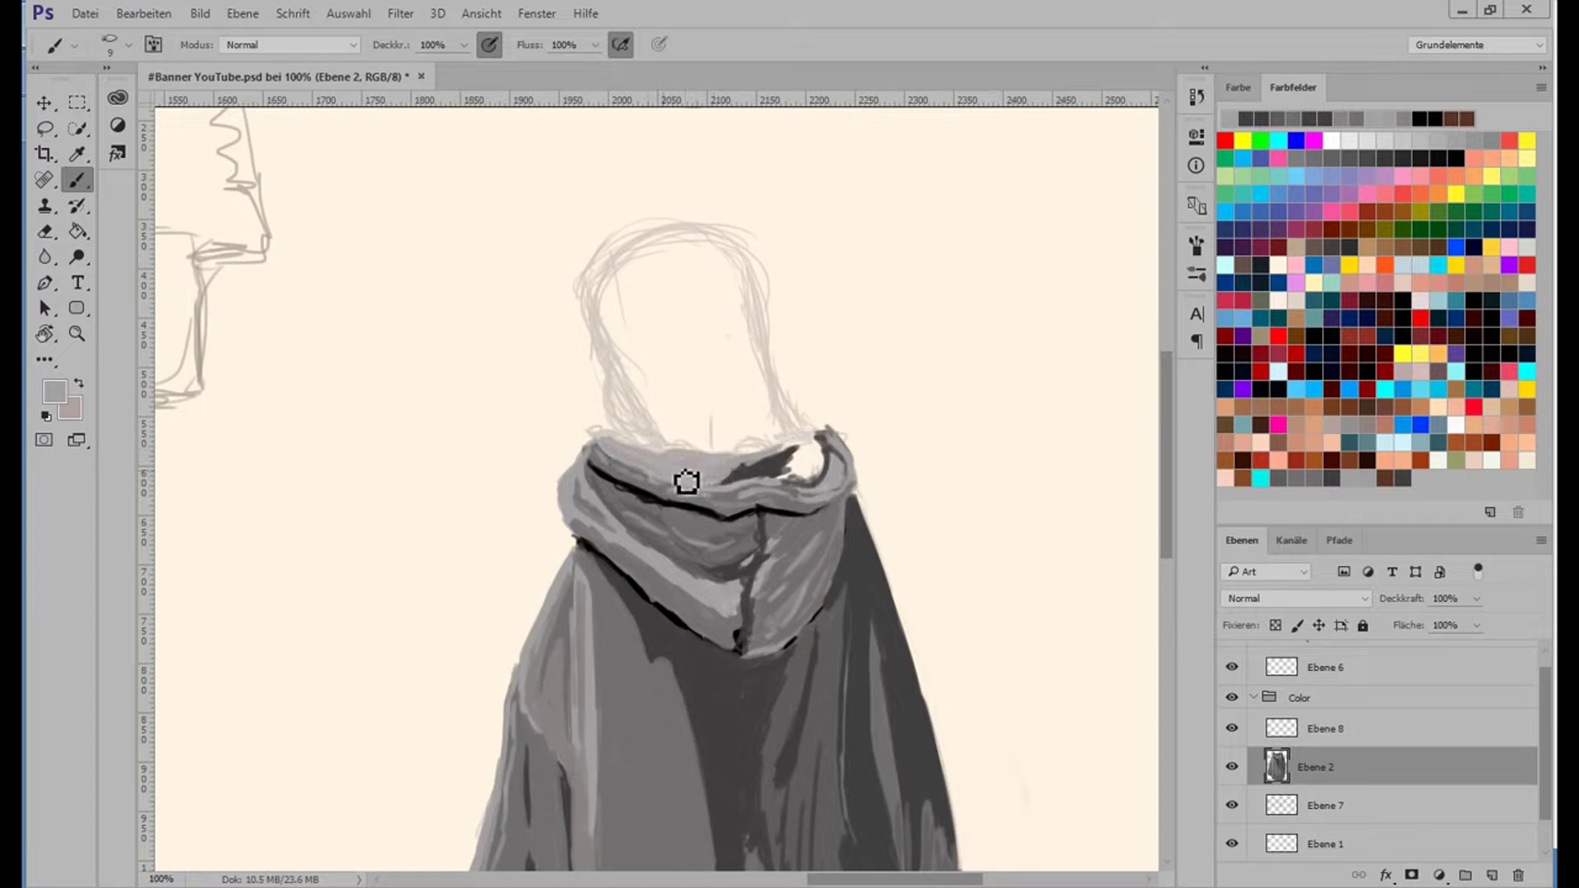
alt+click(826, 434)
drag(827, 434, 825, 440)
mouse_move(752, 511)
mouse_down()
mouse_move(634, 452)
mouse_move(807, 442)
mouse_up()
On new layer Ebene 8, sketch the head outline in dark brown with a size-3 brush.
key(alt+bracketright)
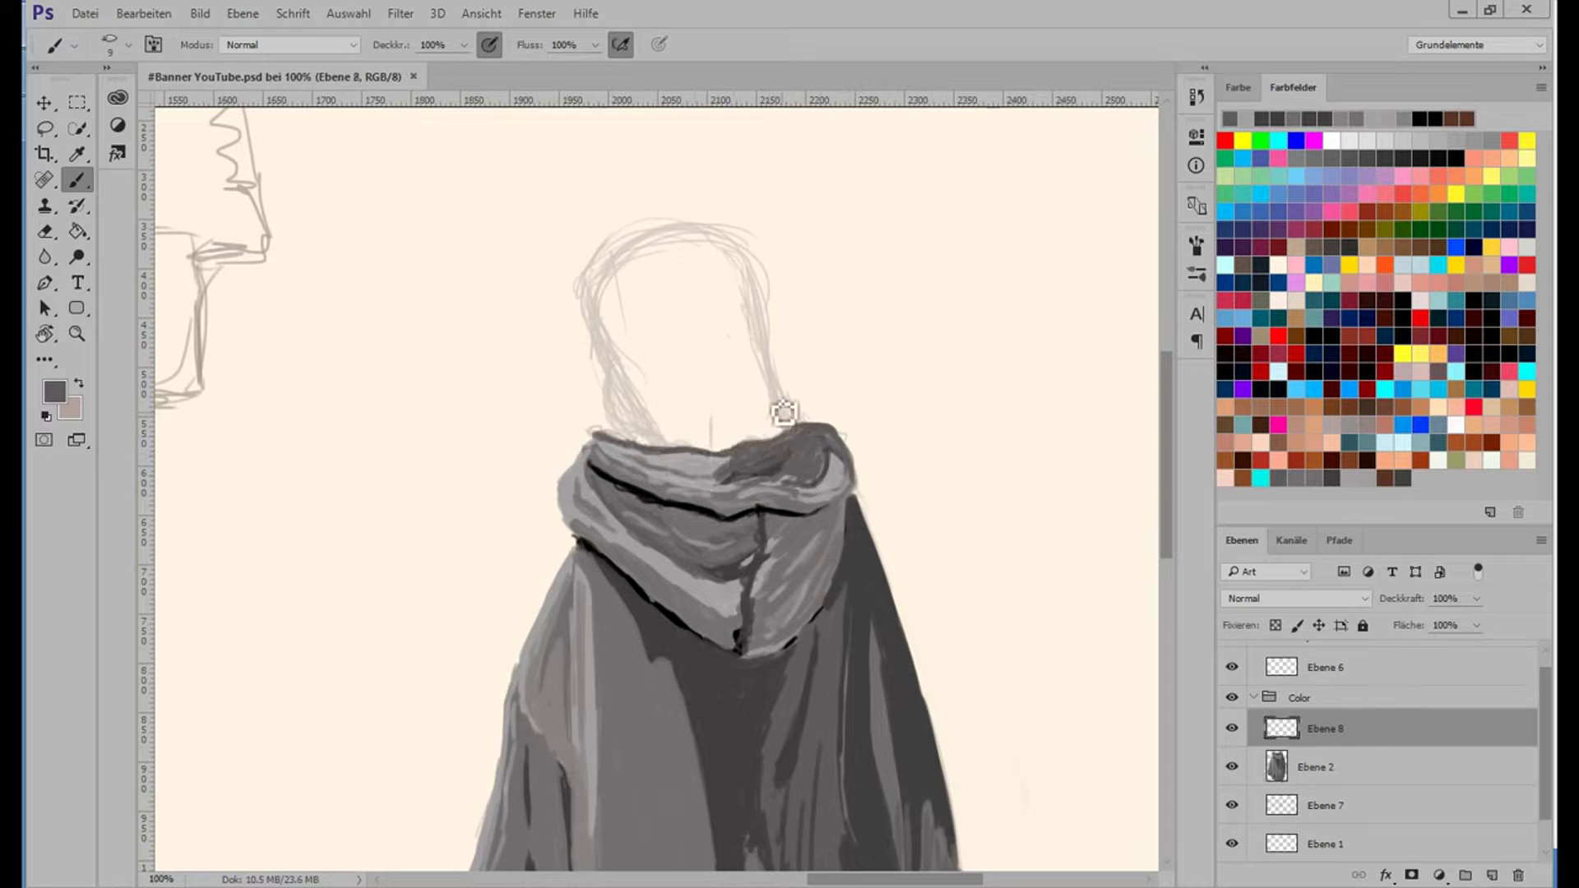
alt+shift+right_click(782, 408)
scroll(1138, 377, up, 3)
mouse_move(598, 421)
mouse_down()
mouse_move(706, 465)
mouse_move(631, 511)
mouse_move(764, 444)
mouse_move(722, 381)
mouse_move(769, 451)
mouse_move(767, 423)
mouse_move(803, 546)
mouse_up()
mouse_move(658, 510)
mouse_down()
mouse_move(606, 423)
mouse_move(654, 339)
mouse_move(608, 423)
mouse_move(661, 356)
mouse_move(668, 564)
mouse_up()
Draw black strap lines across the face and a thick black band under the head.
drag(653, 374, 634, 407)
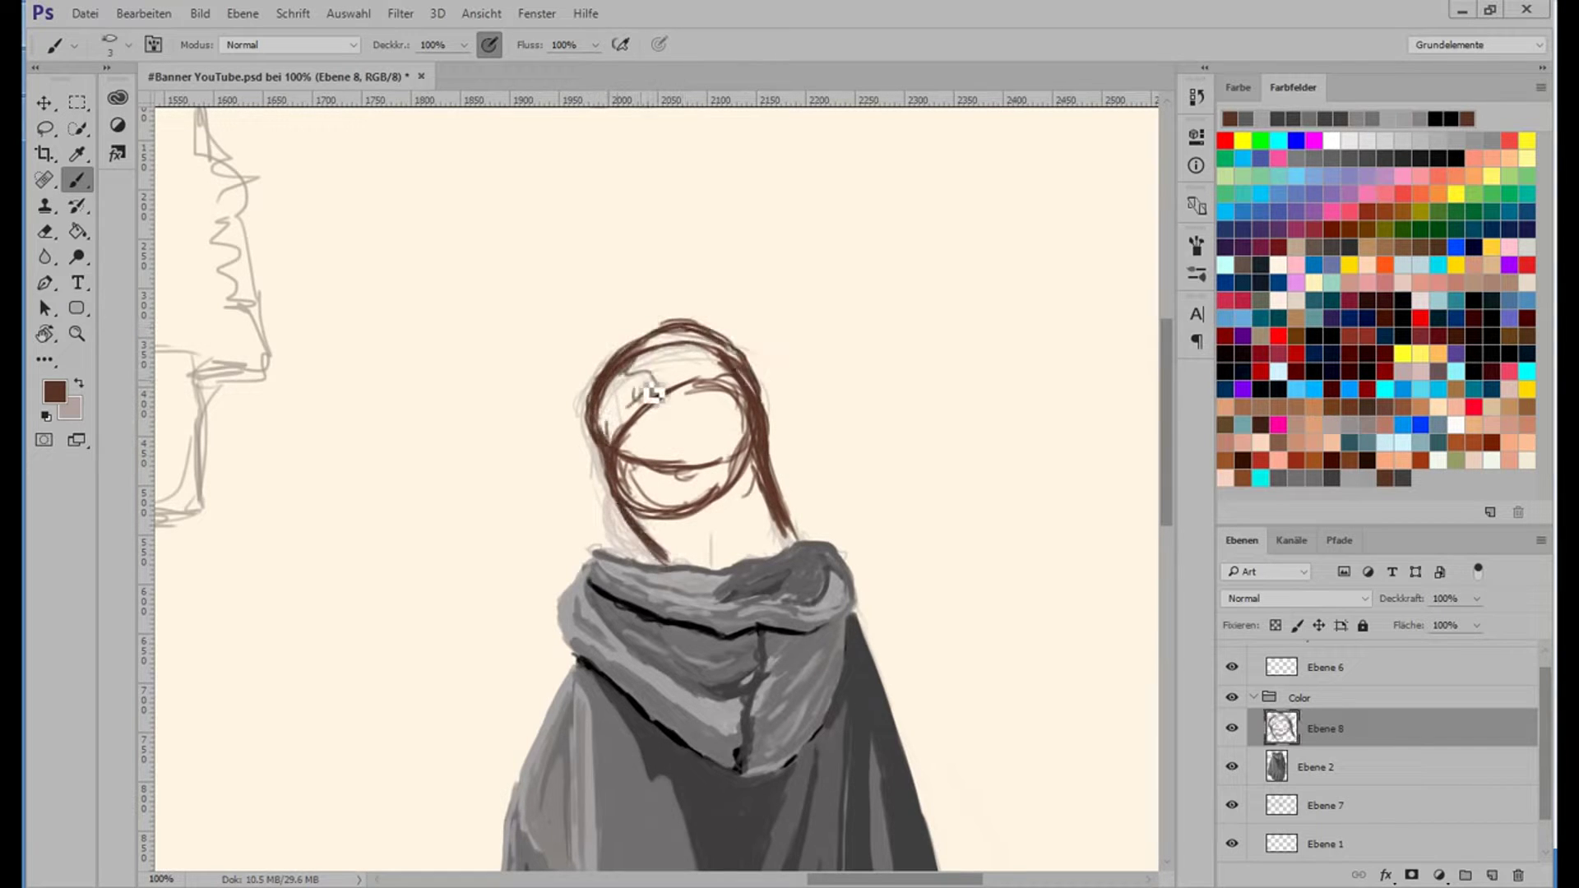
drag(879, 320, 822, 379)
key(ctrl+z)
right_click(808, 247)
key(Escape)
mouse_move(608, 469)
mouse_down()
mouse_move(618, 498)
mouse_move(603, 453)
mouse_move(765, 390)
mouse_up()
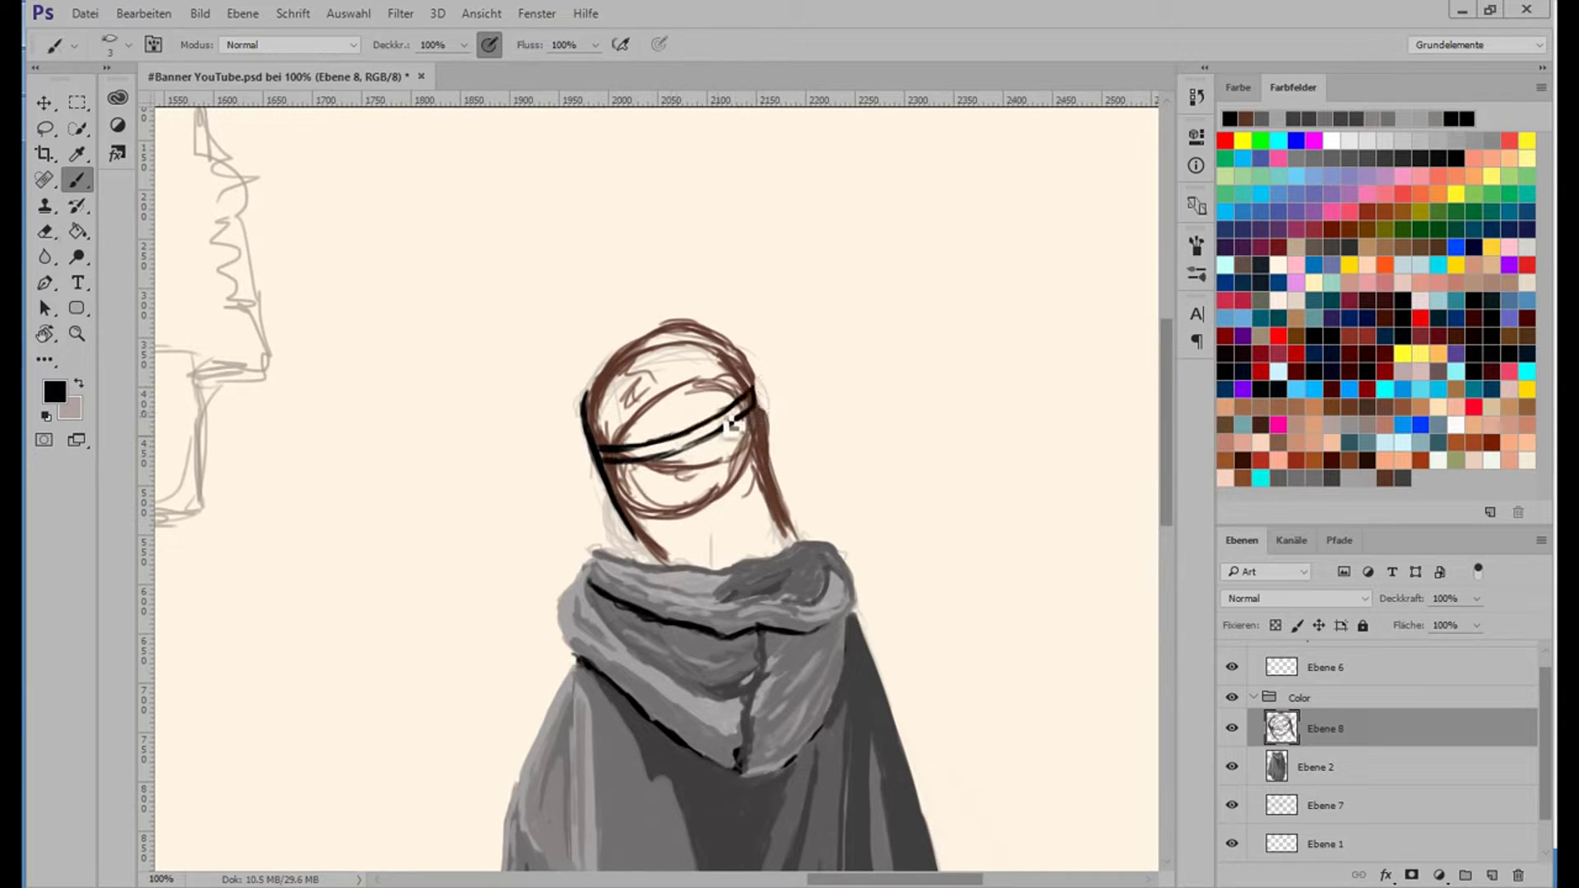
drag(637, 536, 756, 494)
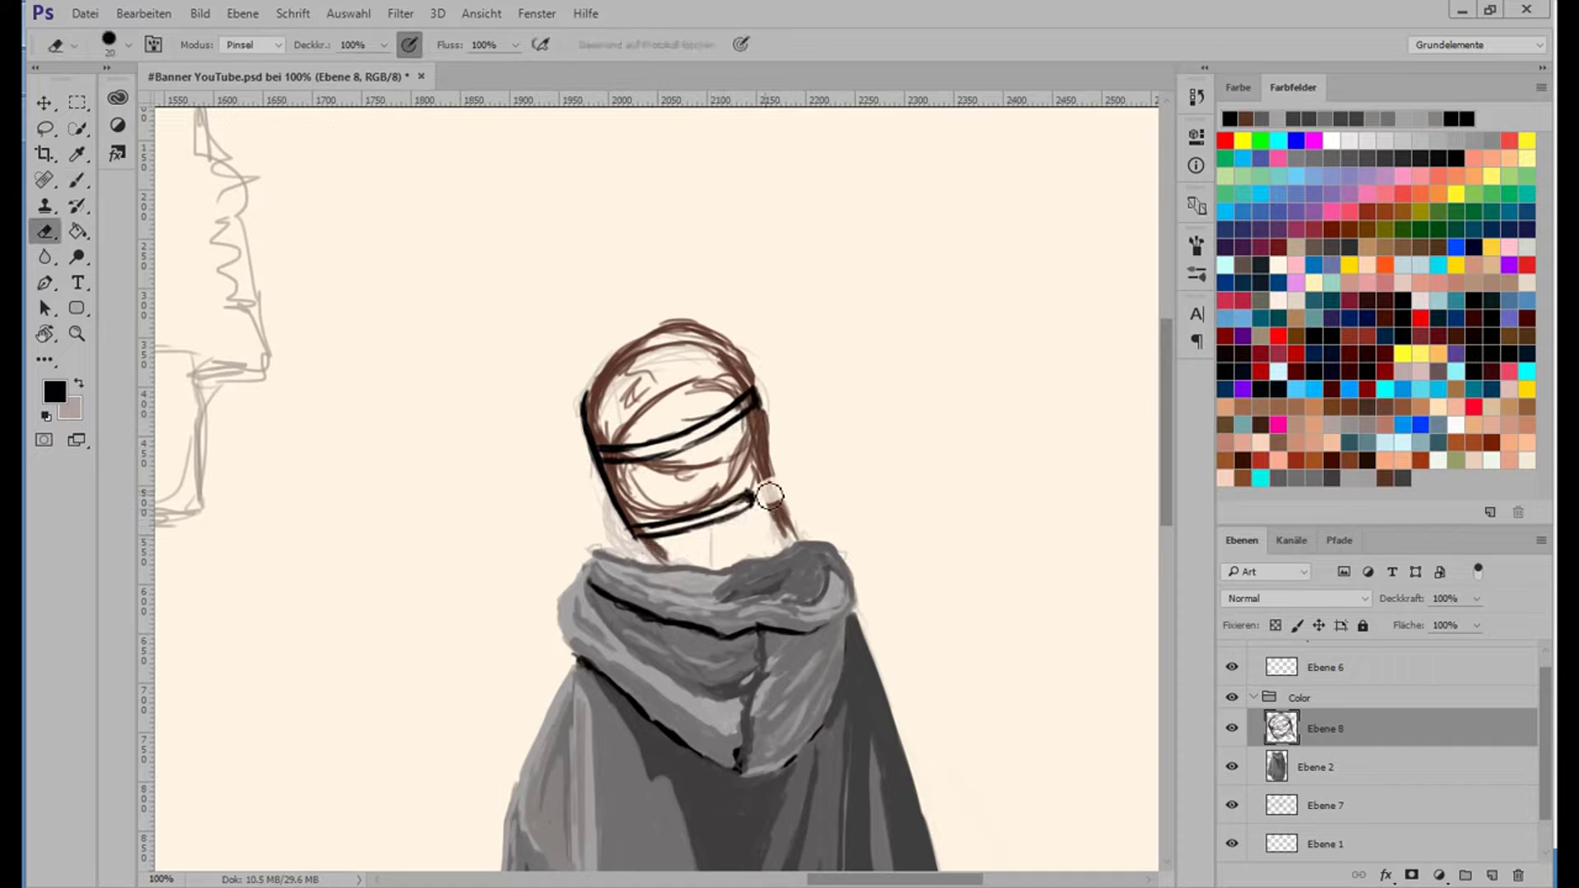
Set the foreground to dark olive #3c3910 and paint olive along the head's left edge.
click(54, 392)
text(3d)
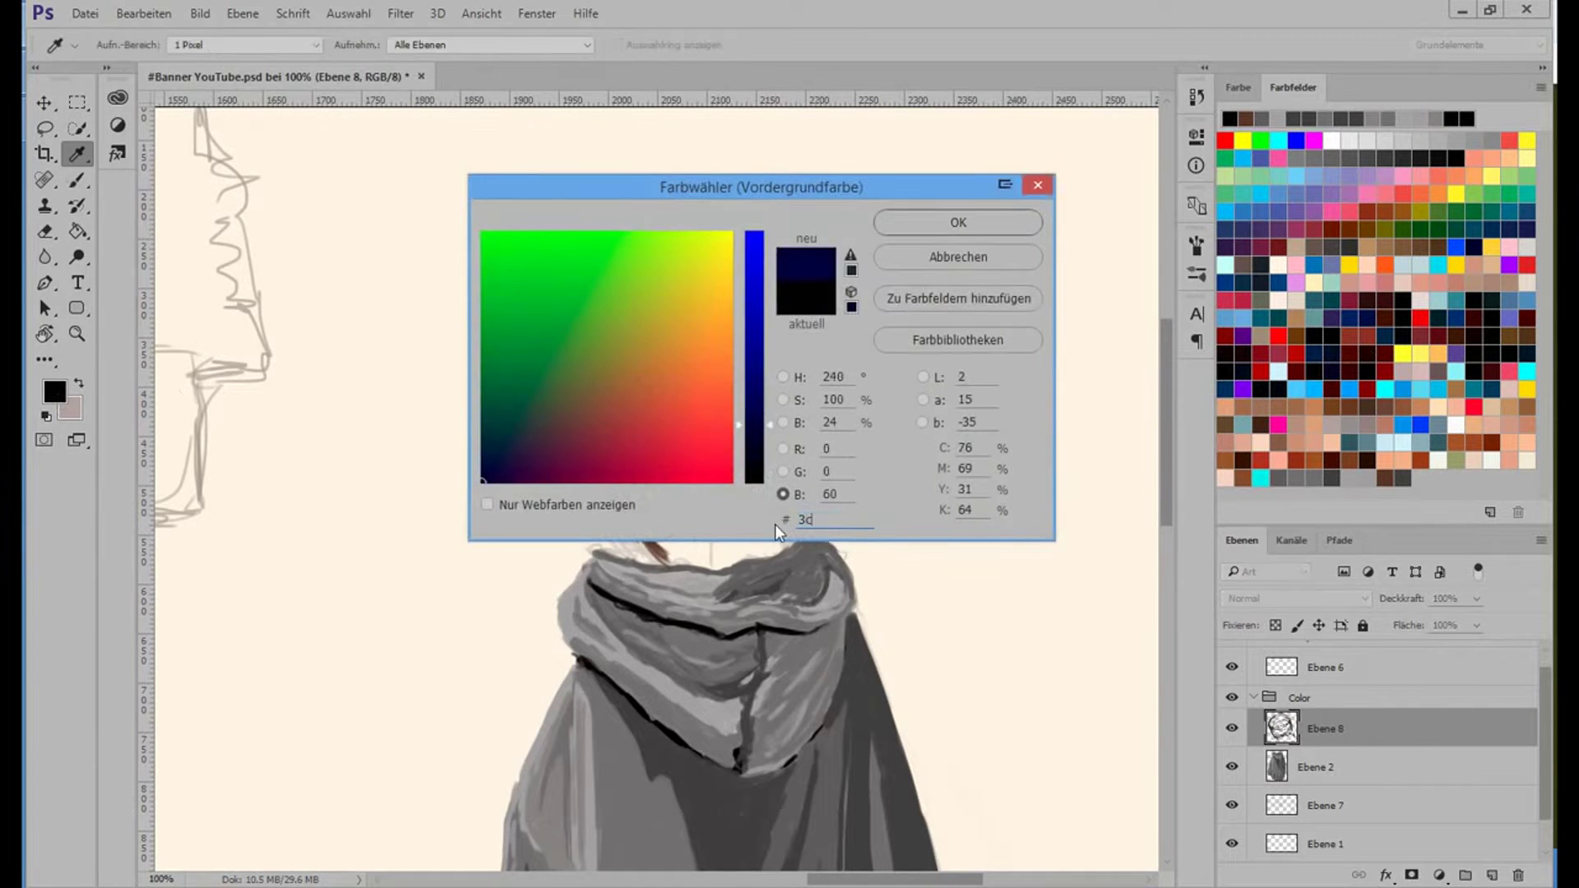
click(539, 425)
key(Return)
key(b)
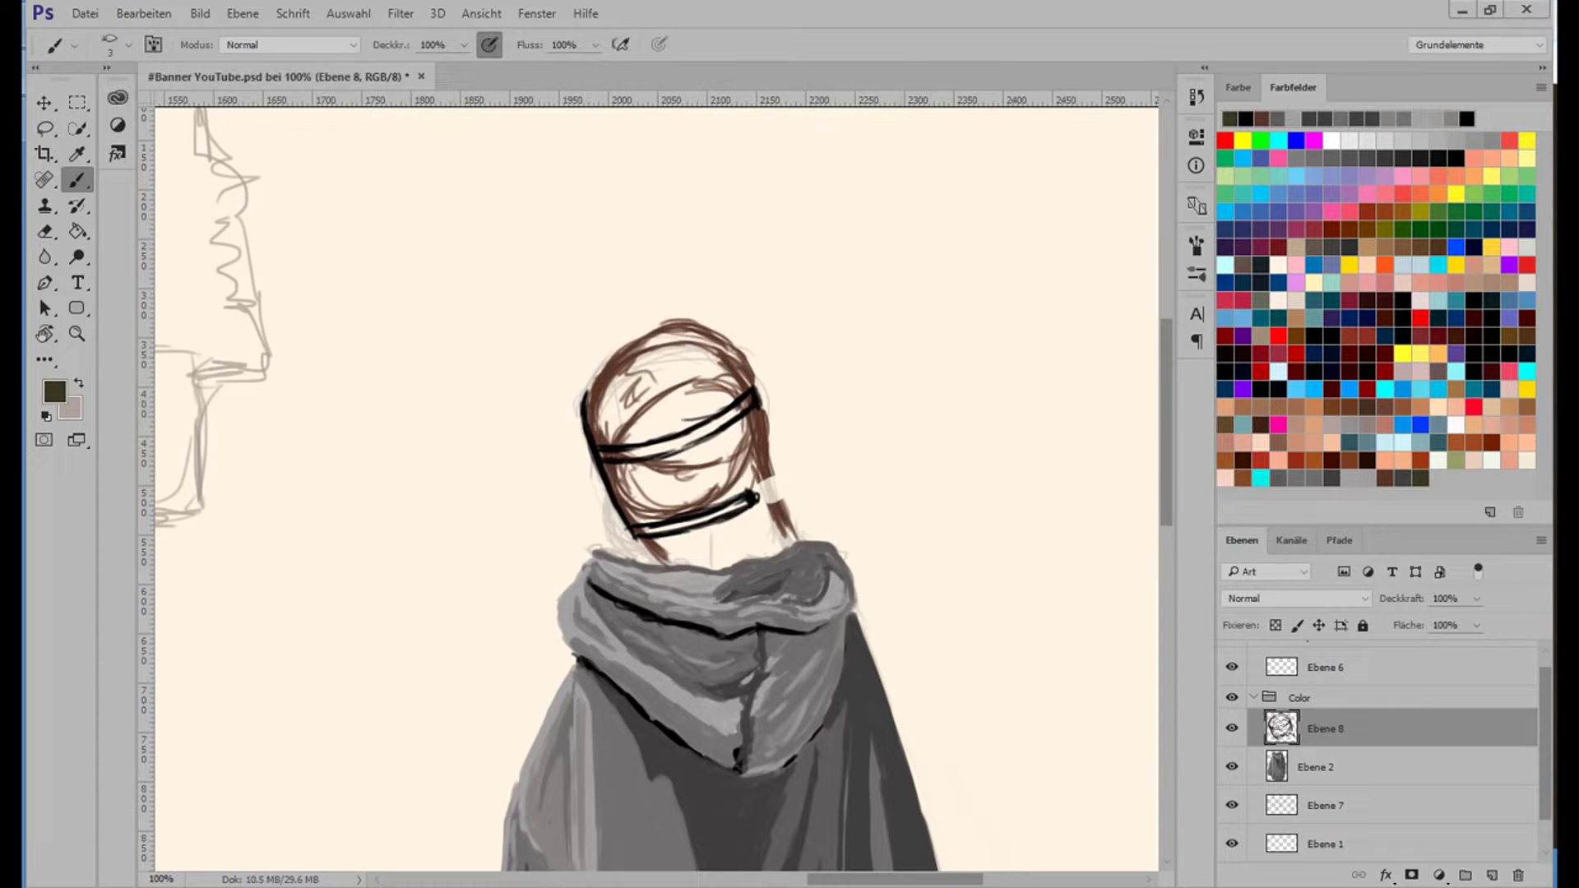
drag(598, 455, 626, 530)
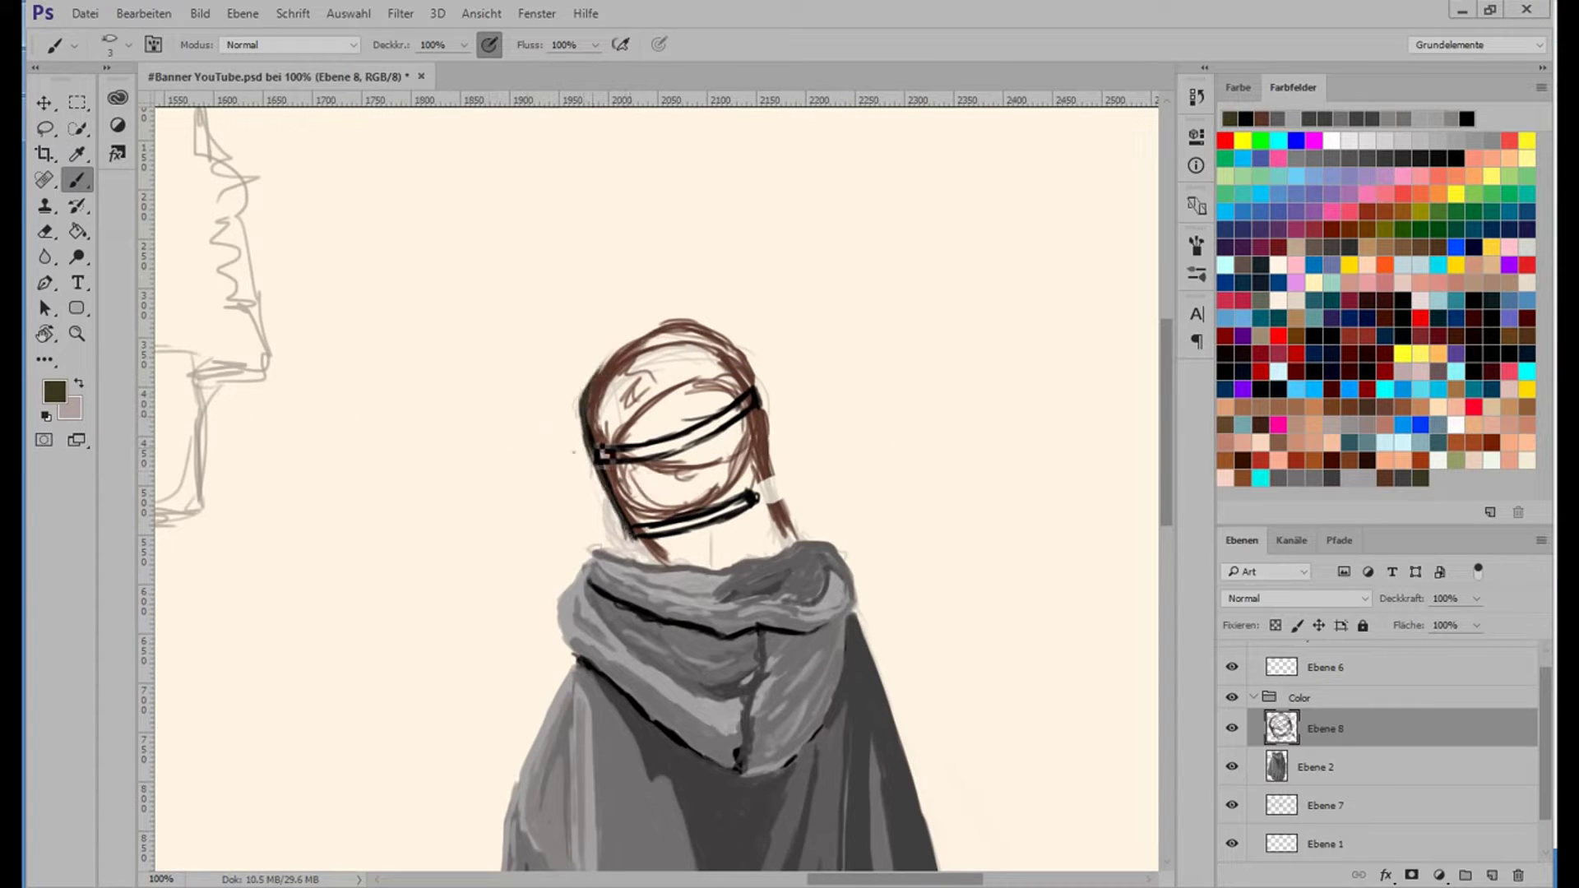
mouse_move(589, 409)
mouse_down()
mouse_move(577, 448)
mouse_move(586, 421)
mouse_move(593, 489)
mouse_up()
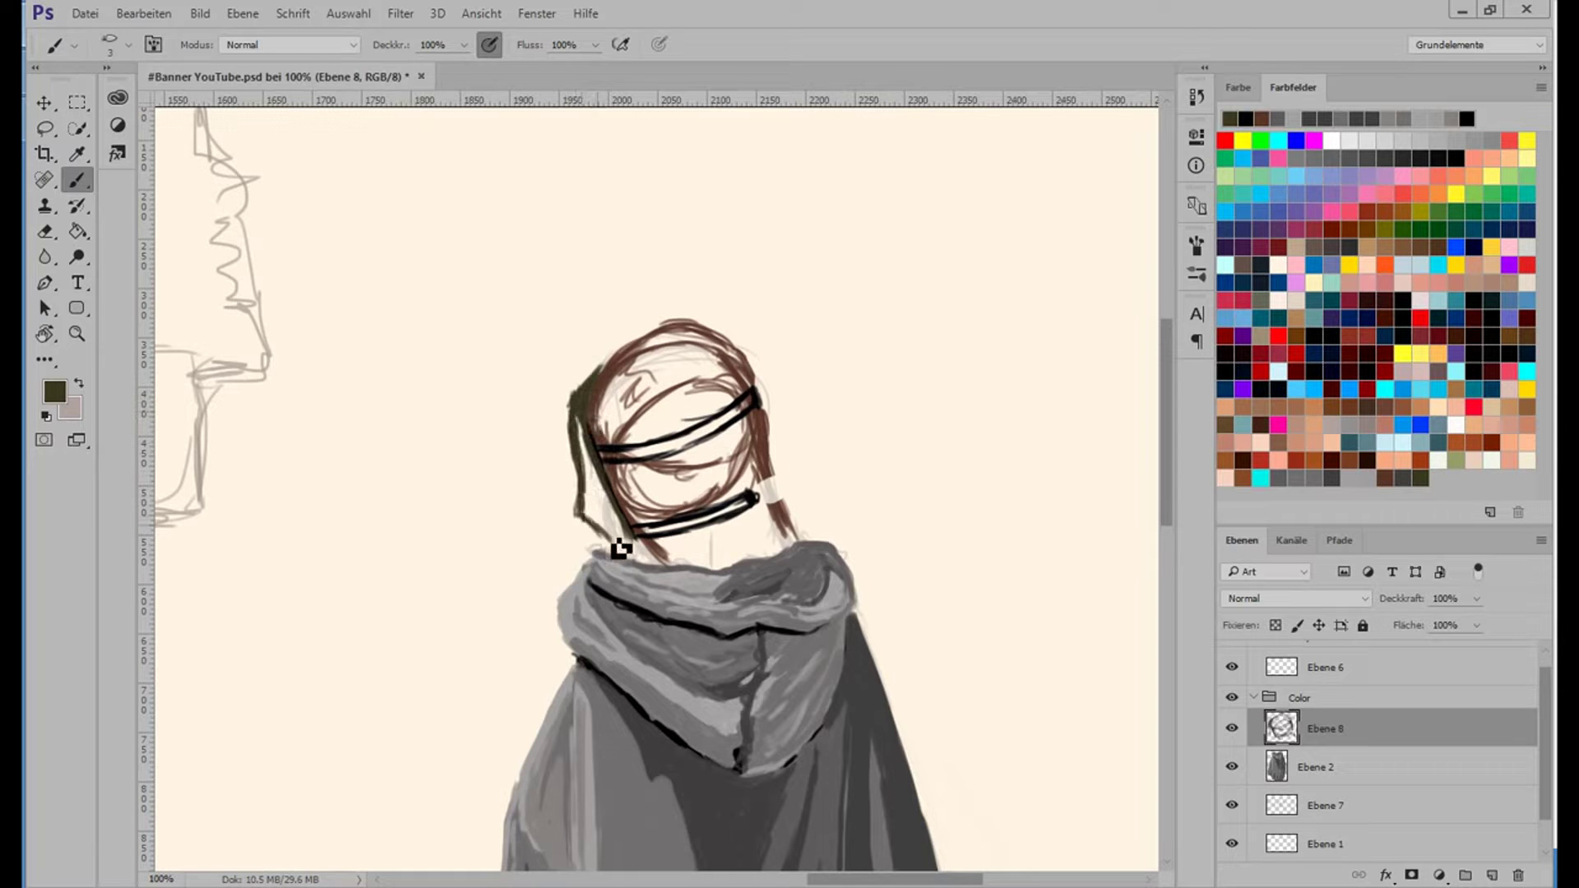
drag(621, 549, 622, 553)
Erase part of the stray olive outline on the left side.
key(e)
right_click(597, 383)
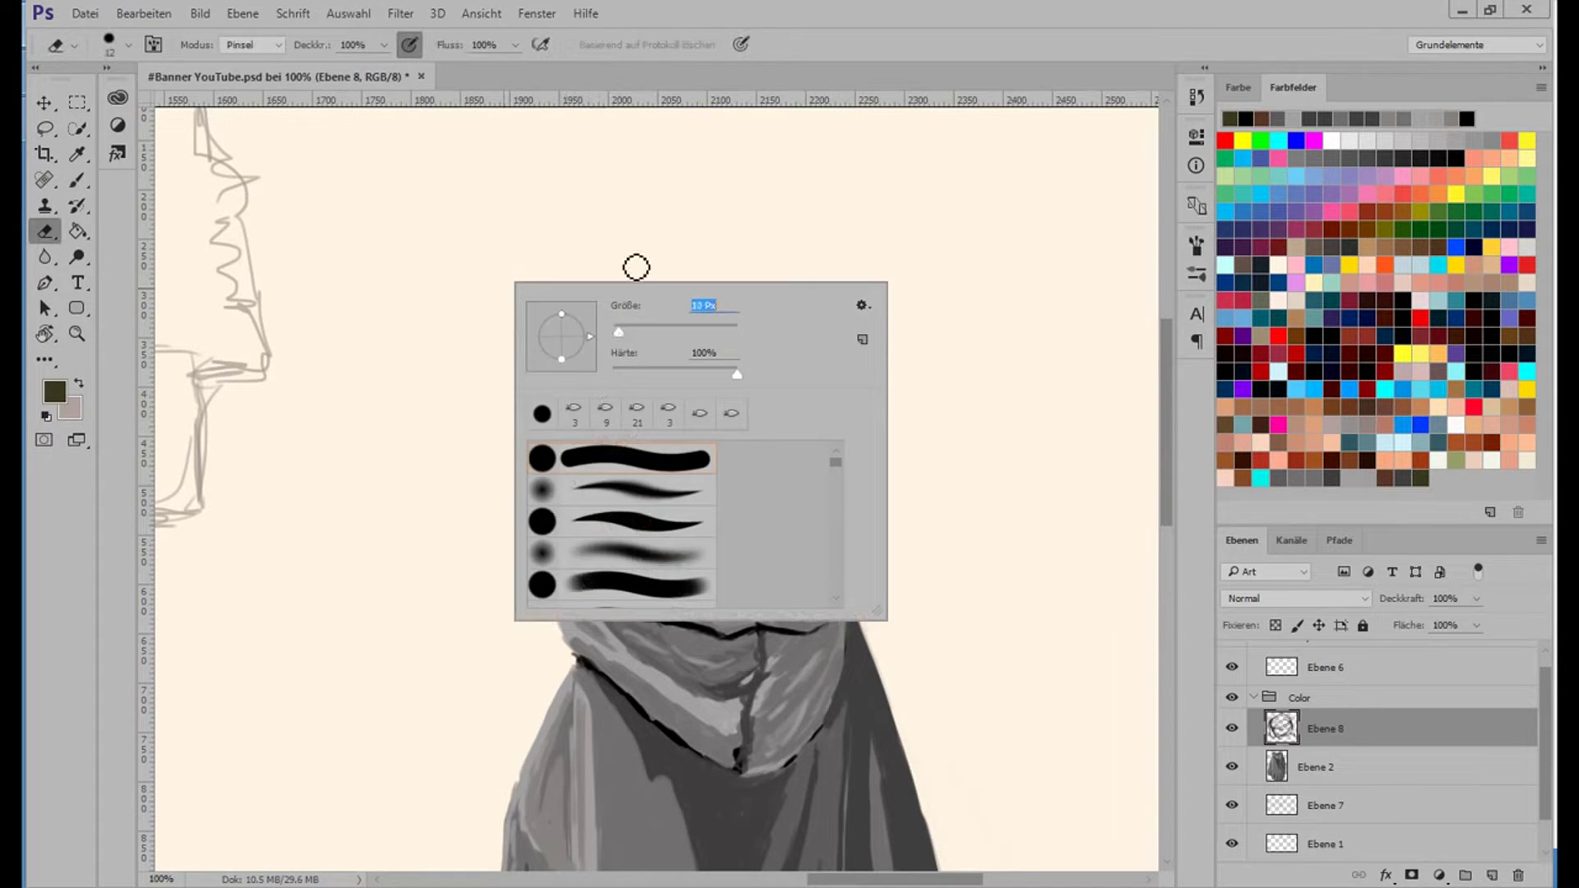
click(635, 267)
drag(577, 491, 580, 428)
key(b)
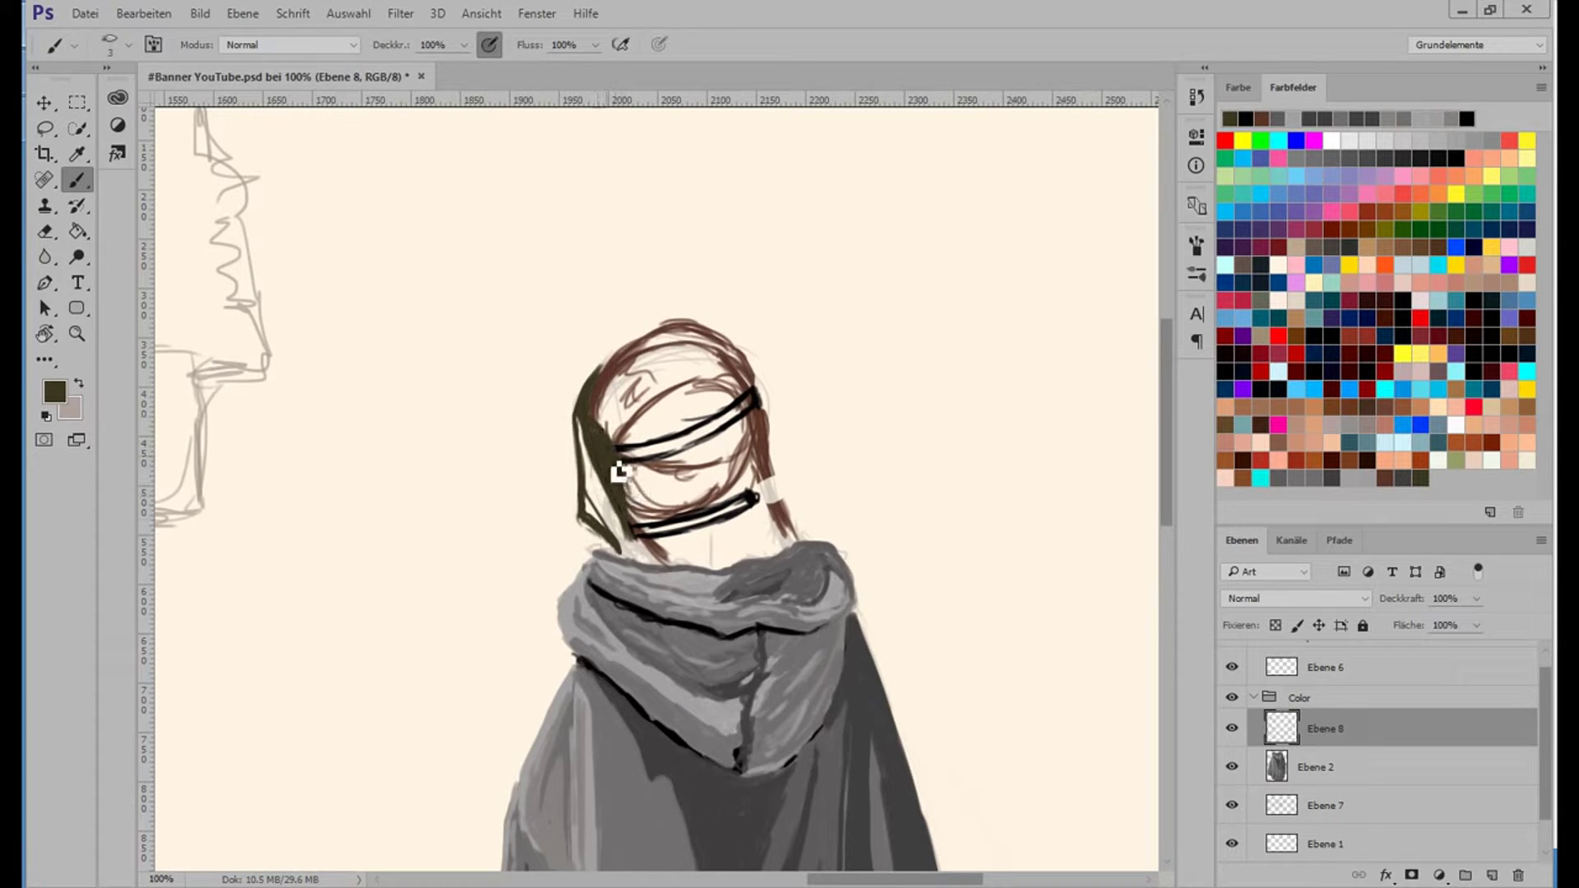
Remove the lower black neck band and paint a thick olive strap and solid left side.
mouse_move(604, 440)
mouse_down()
mouse_move(645, 555)
mouse_move(625, 460)
mouse_move(641, 513)
mouse_up()
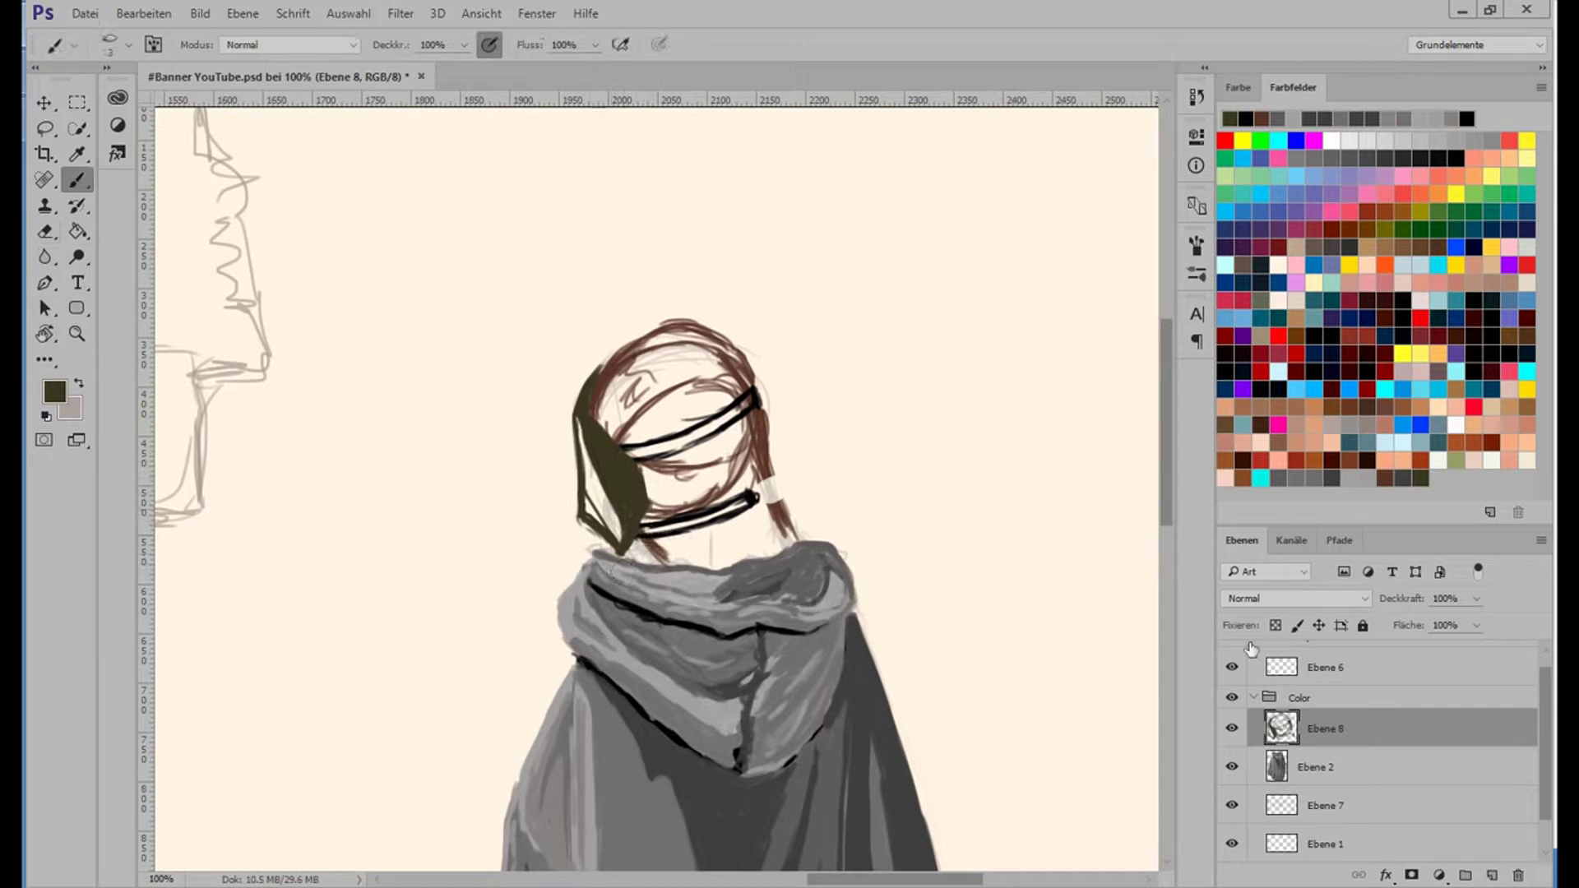
key(ctrl+z)
right_click(705, 522)
key(Escape)
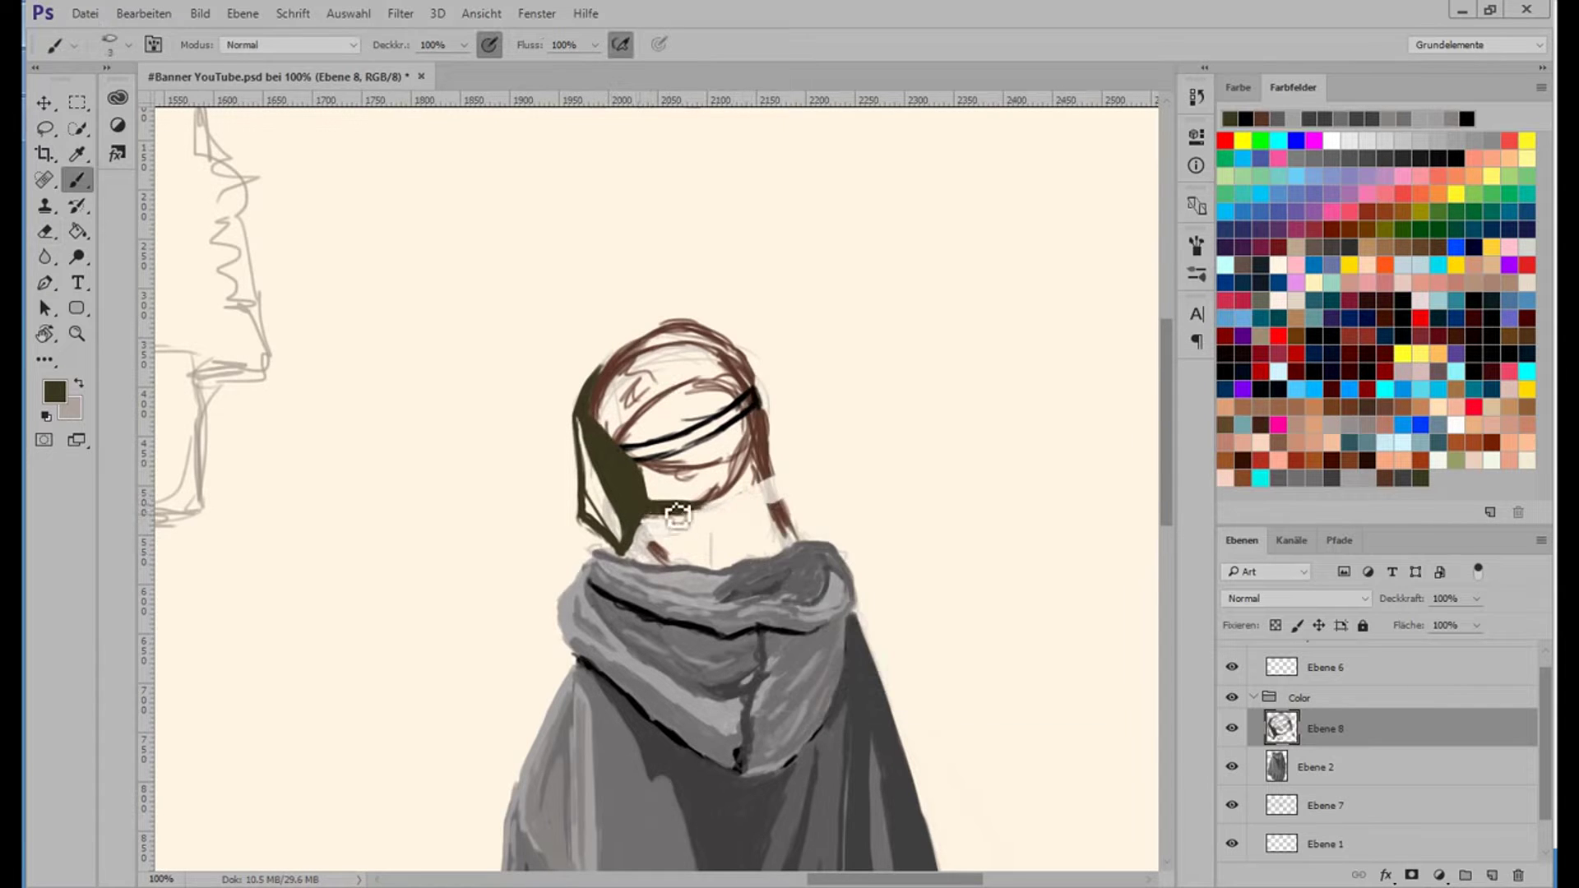
mouse_move(645, 476)
mouse_down()
mouse_move(621, 458)
mouse_move(761, 405)
mouse_move(652, 353)
mouse_move(694, 328)
mouse_move(750, 407)
mouse_up()
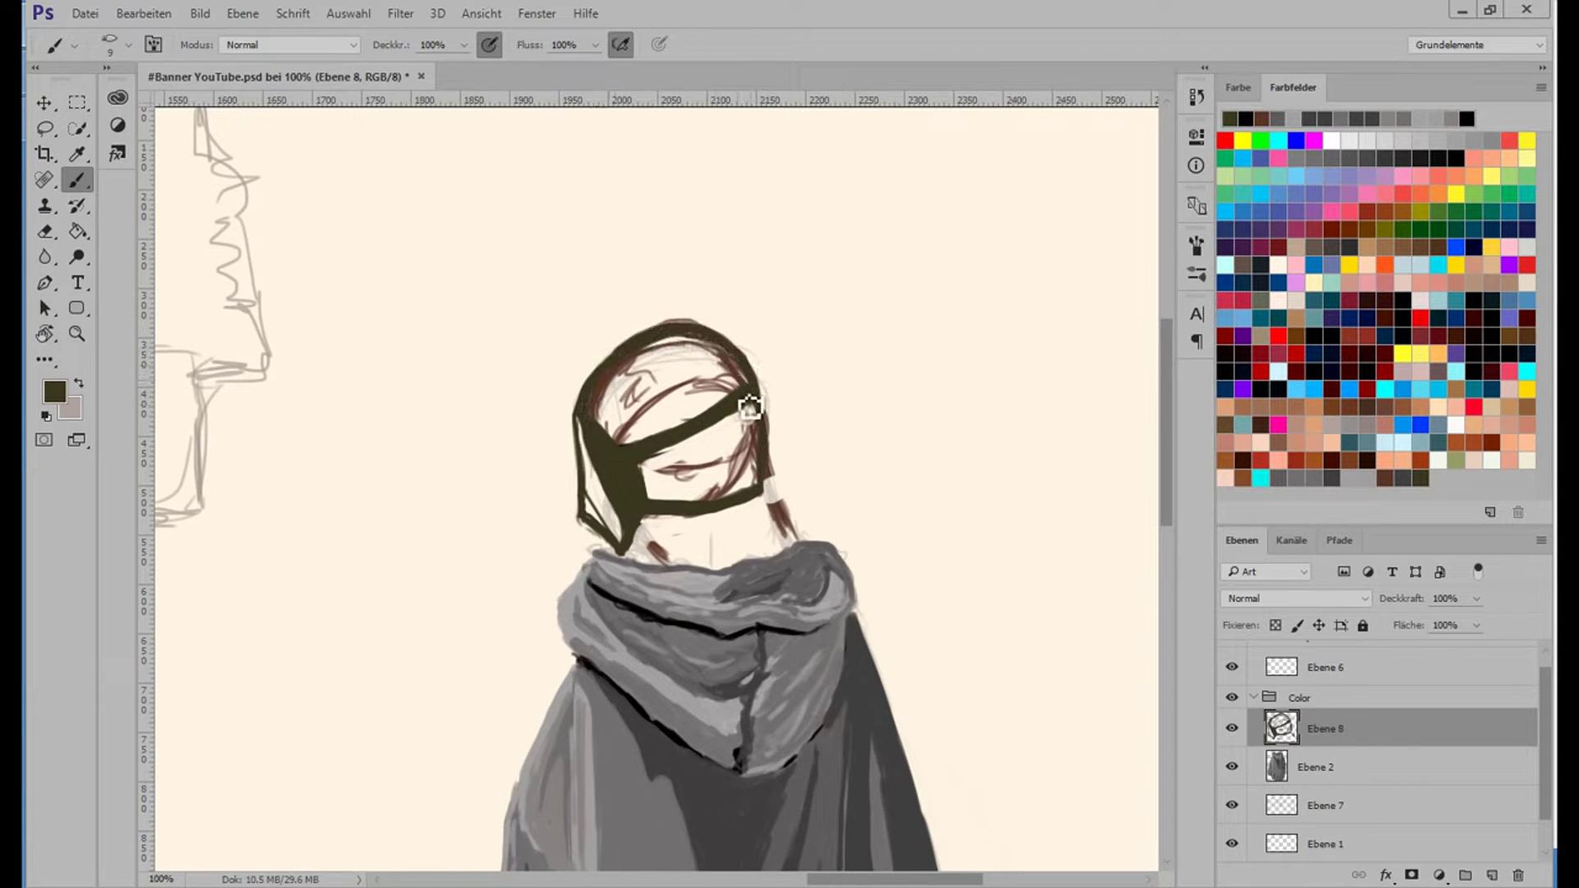
mouse_move(628, 453)
mouse_down()
mouse_move(602, 523)
mouse_move(601, 499)
mouse_up()
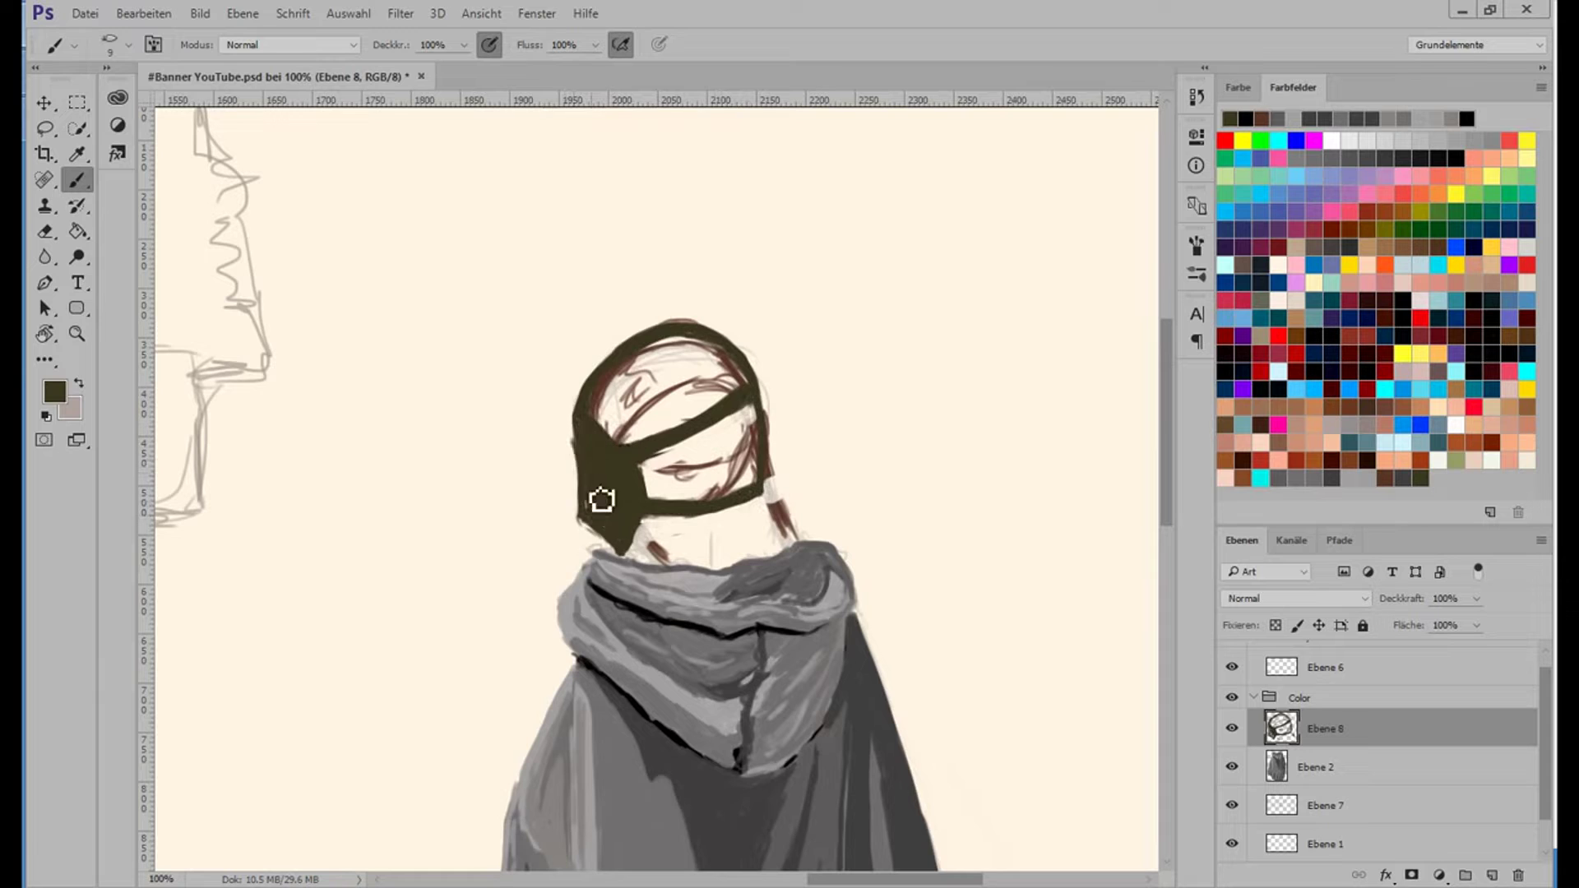
On a new layer, paint grey over the face strap.
key(ctrl+shift+alt+n)
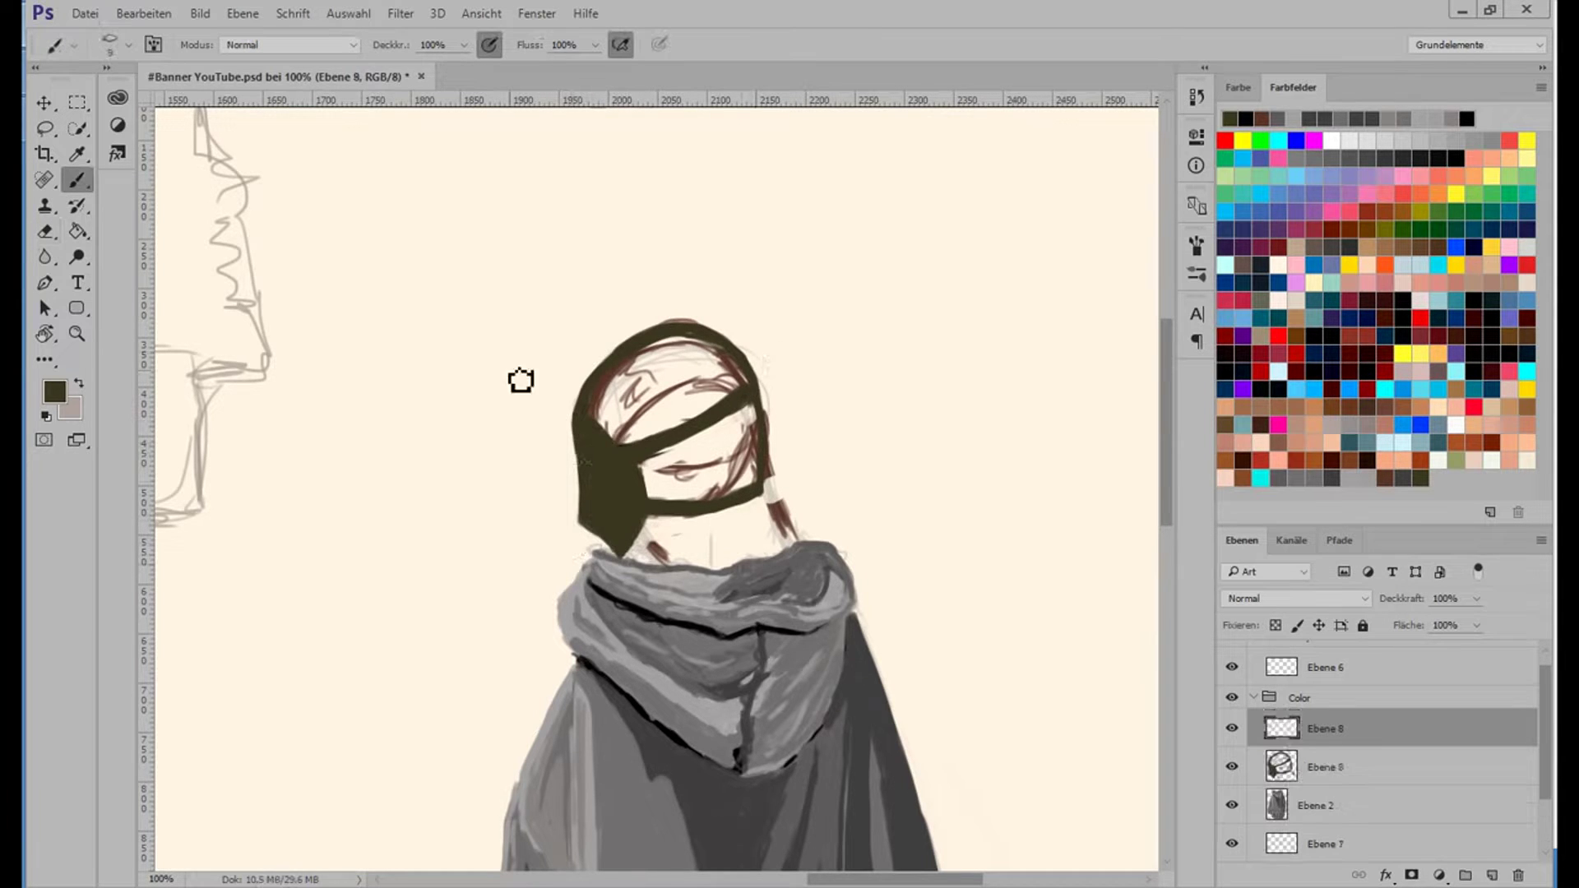
right_click(646, 464)
drag(898, 403, 880, 503)
key(ctrl+z)
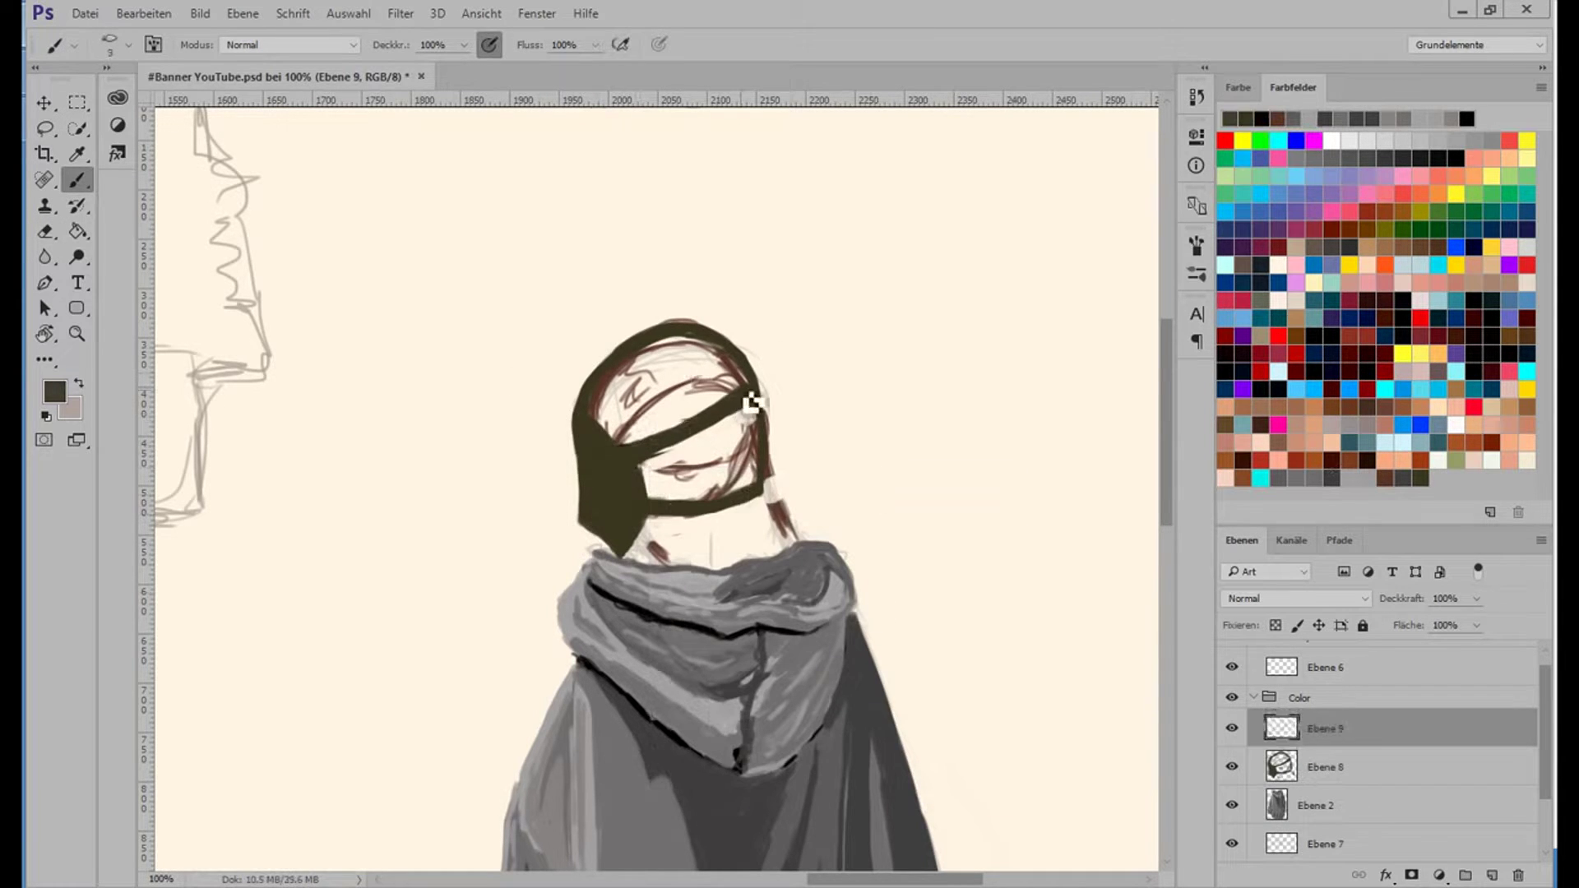
key(ctrl+plus)
drag(679, 416, 825, 307)
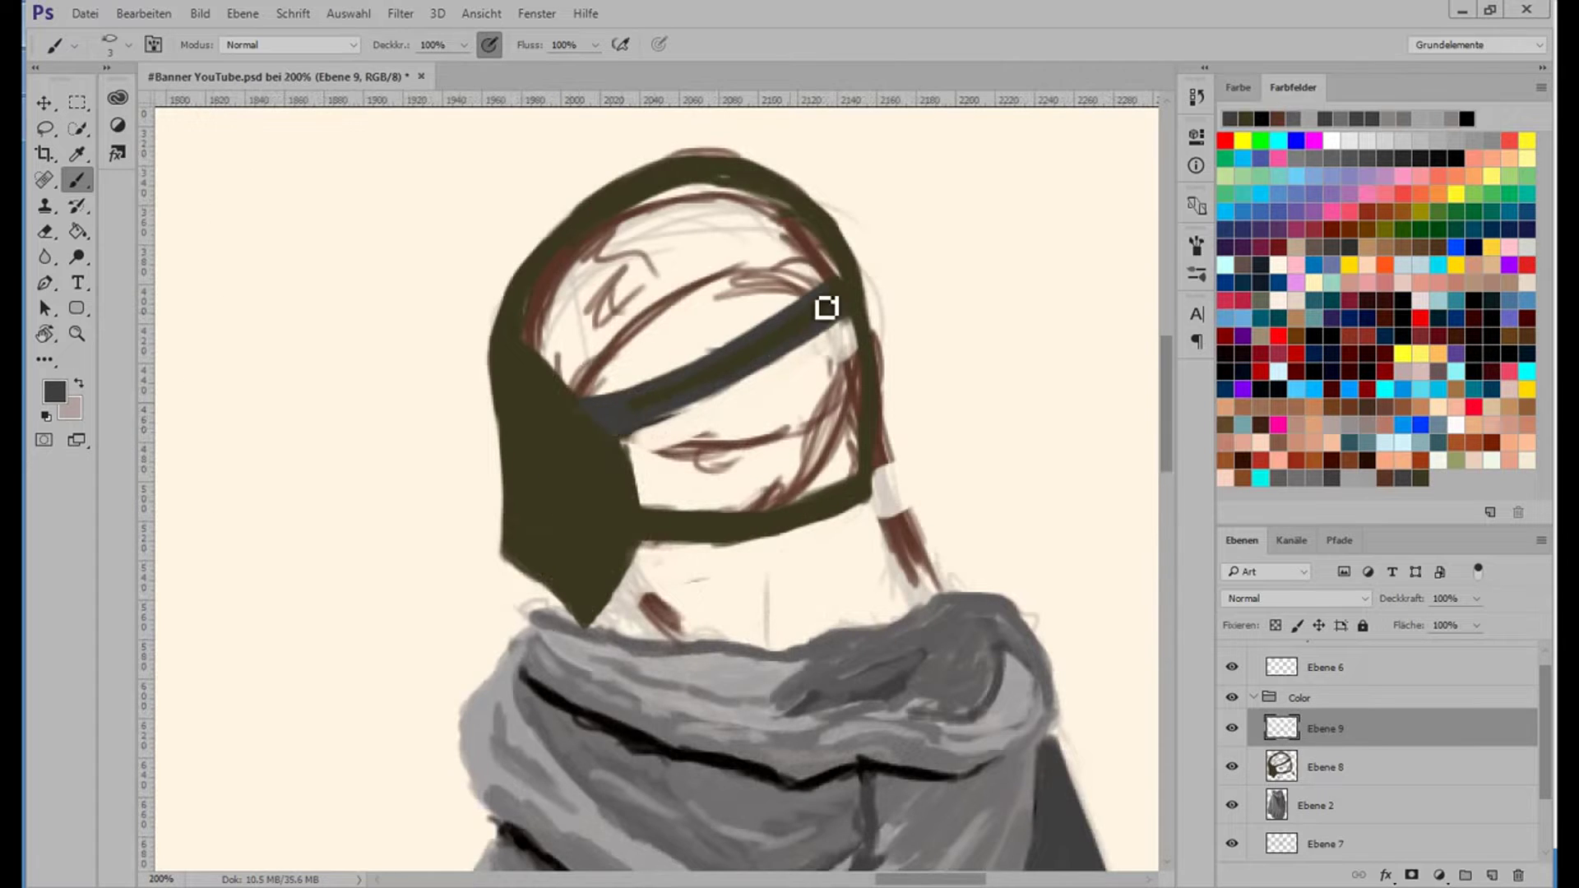
key(ctrl+minus)
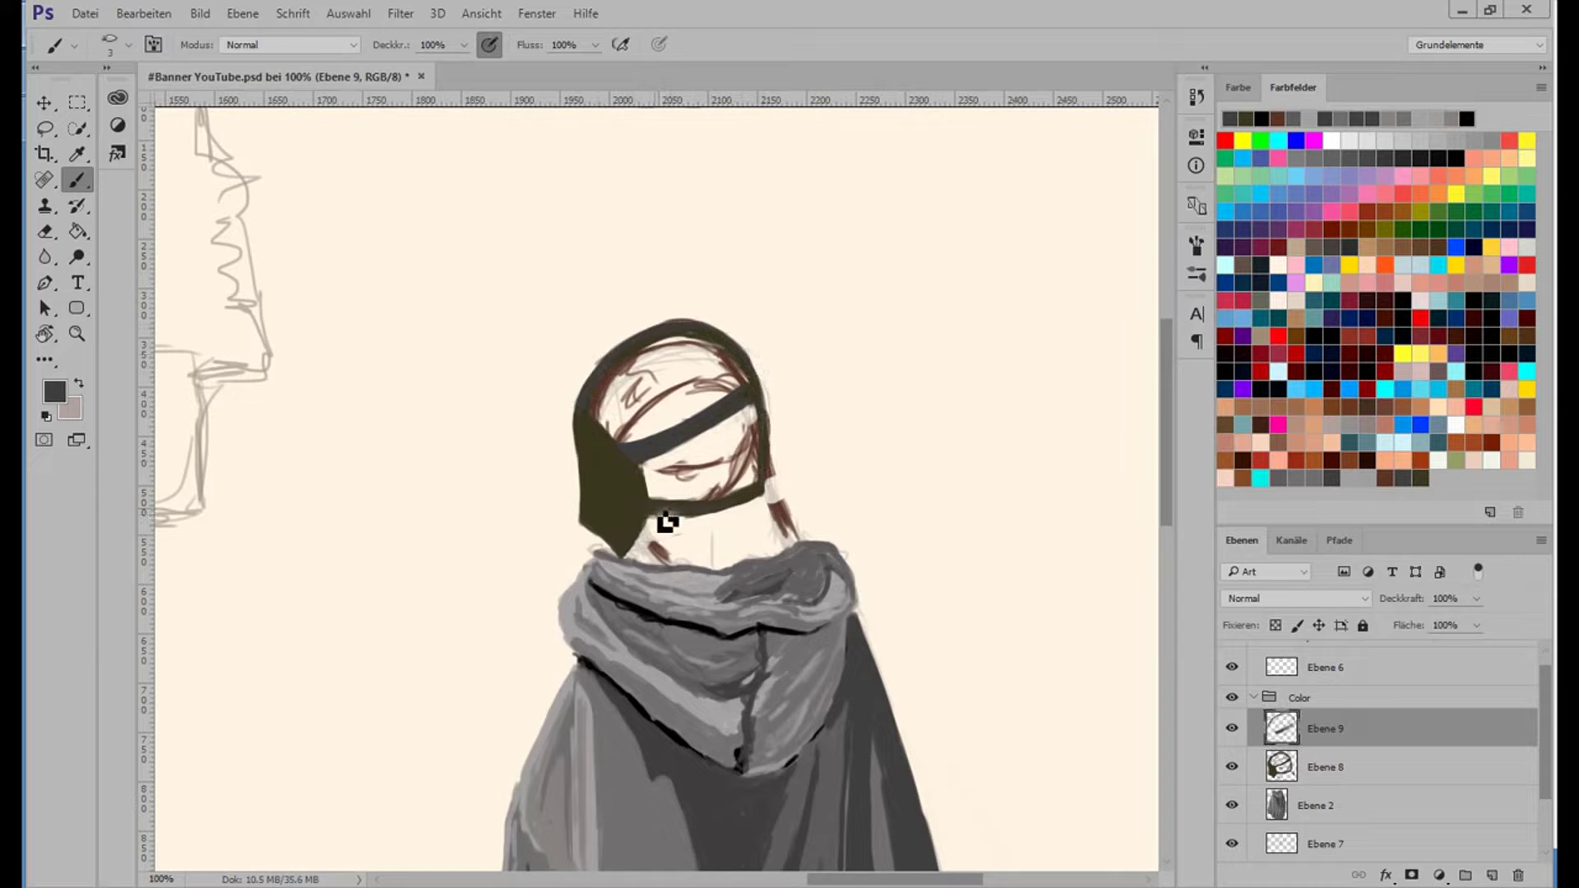
Paint black buckles on the upper and lower straps.
alt+click(649, 487)
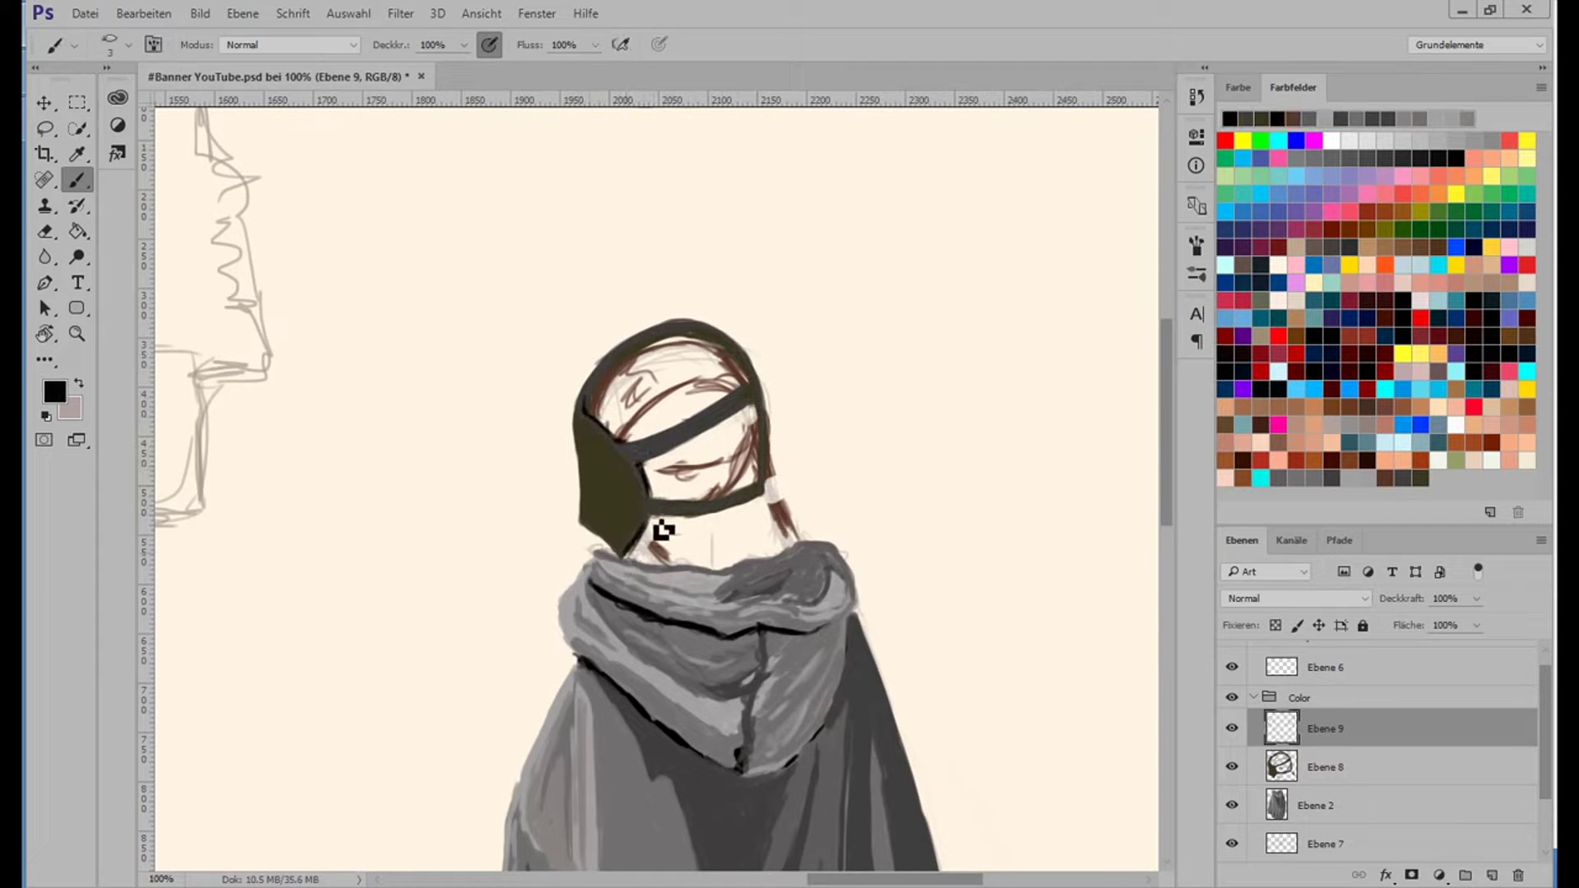
key(ctrl+plus)
drag(600, 395, 633, 436)
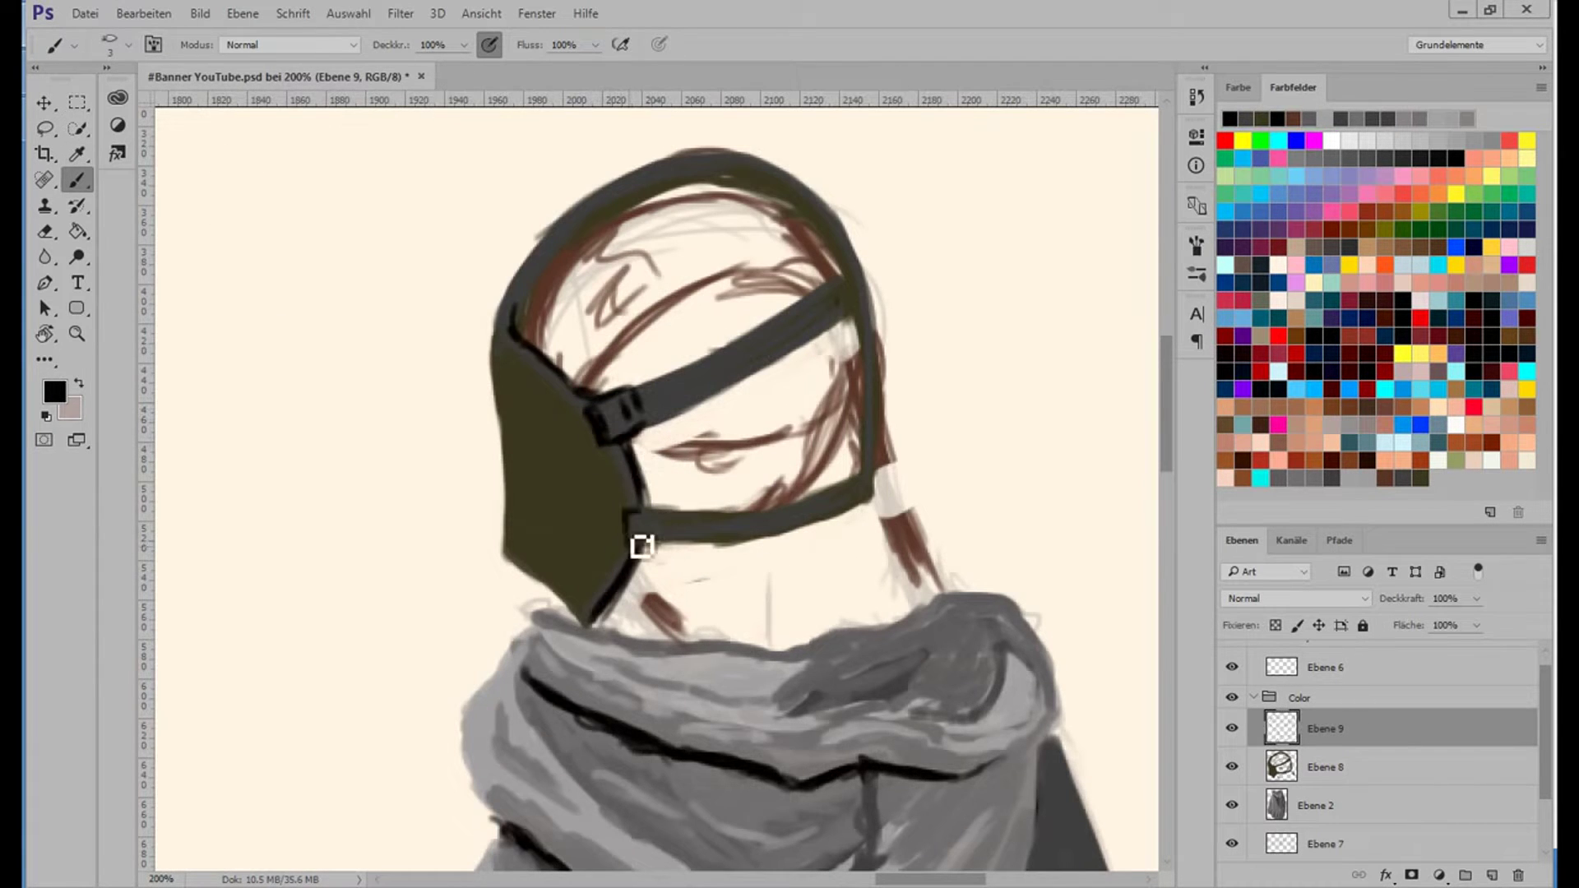
mouse_move(629, 510)
mouse_down()
mouse_move(670, 534)
mouse_move(662, 547)
mouse_up()
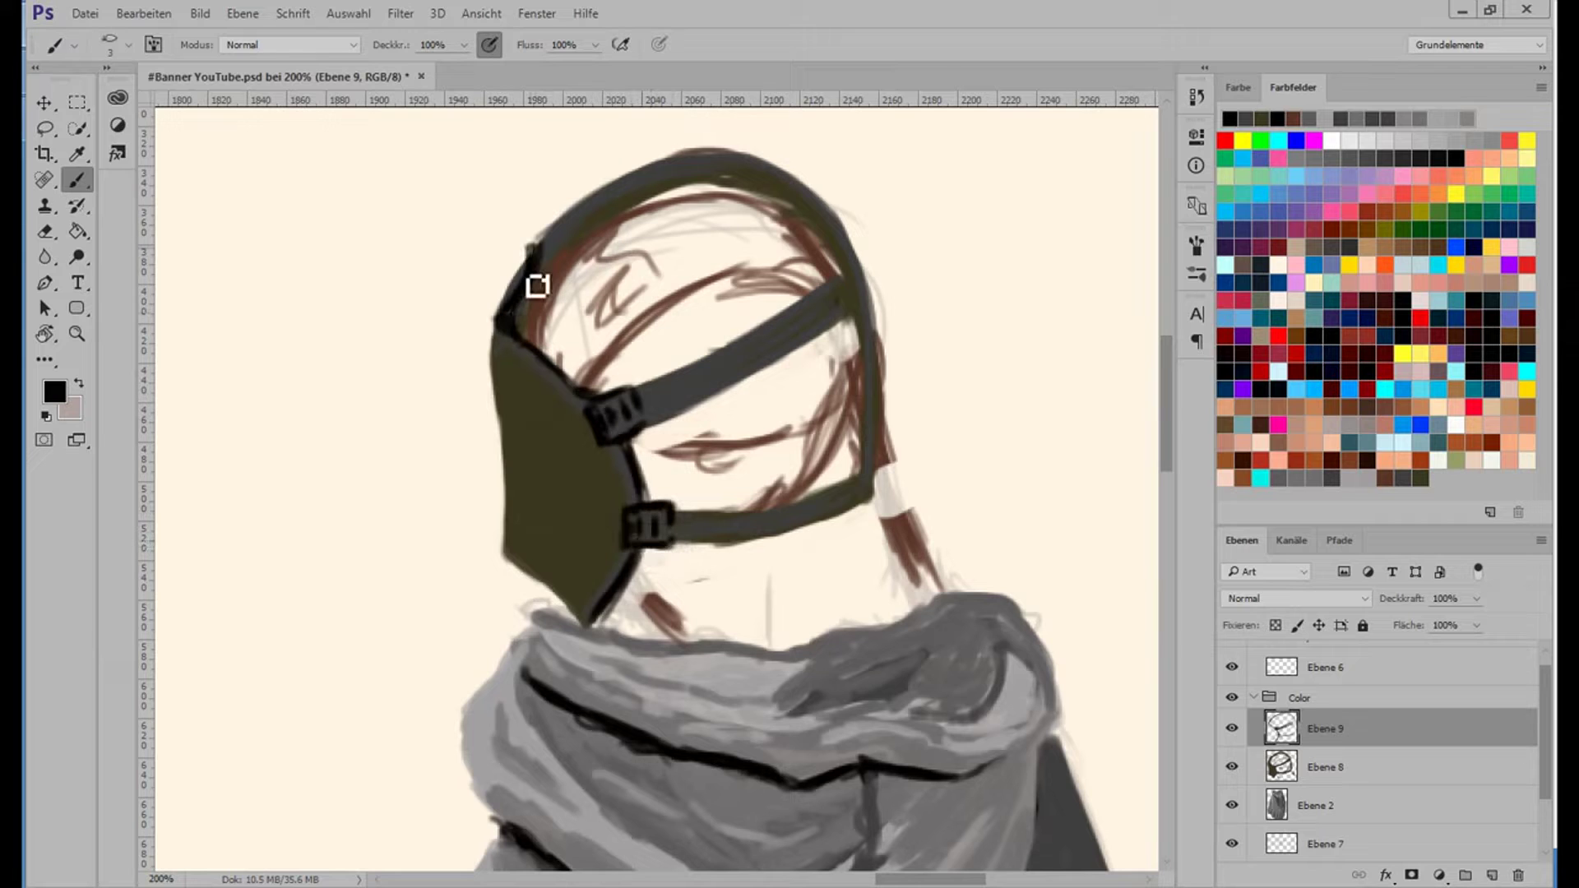
Ink the mask's upper-left edge, the helmet's right edge and both straps in dark strokes.
alt+click(529, 310)
mouse_move(546, 274)
mouse_down()
mouse_move(507, 325)
mouse_move(633, 197)
mouse_up()
drag(931, 198, 917, 264)
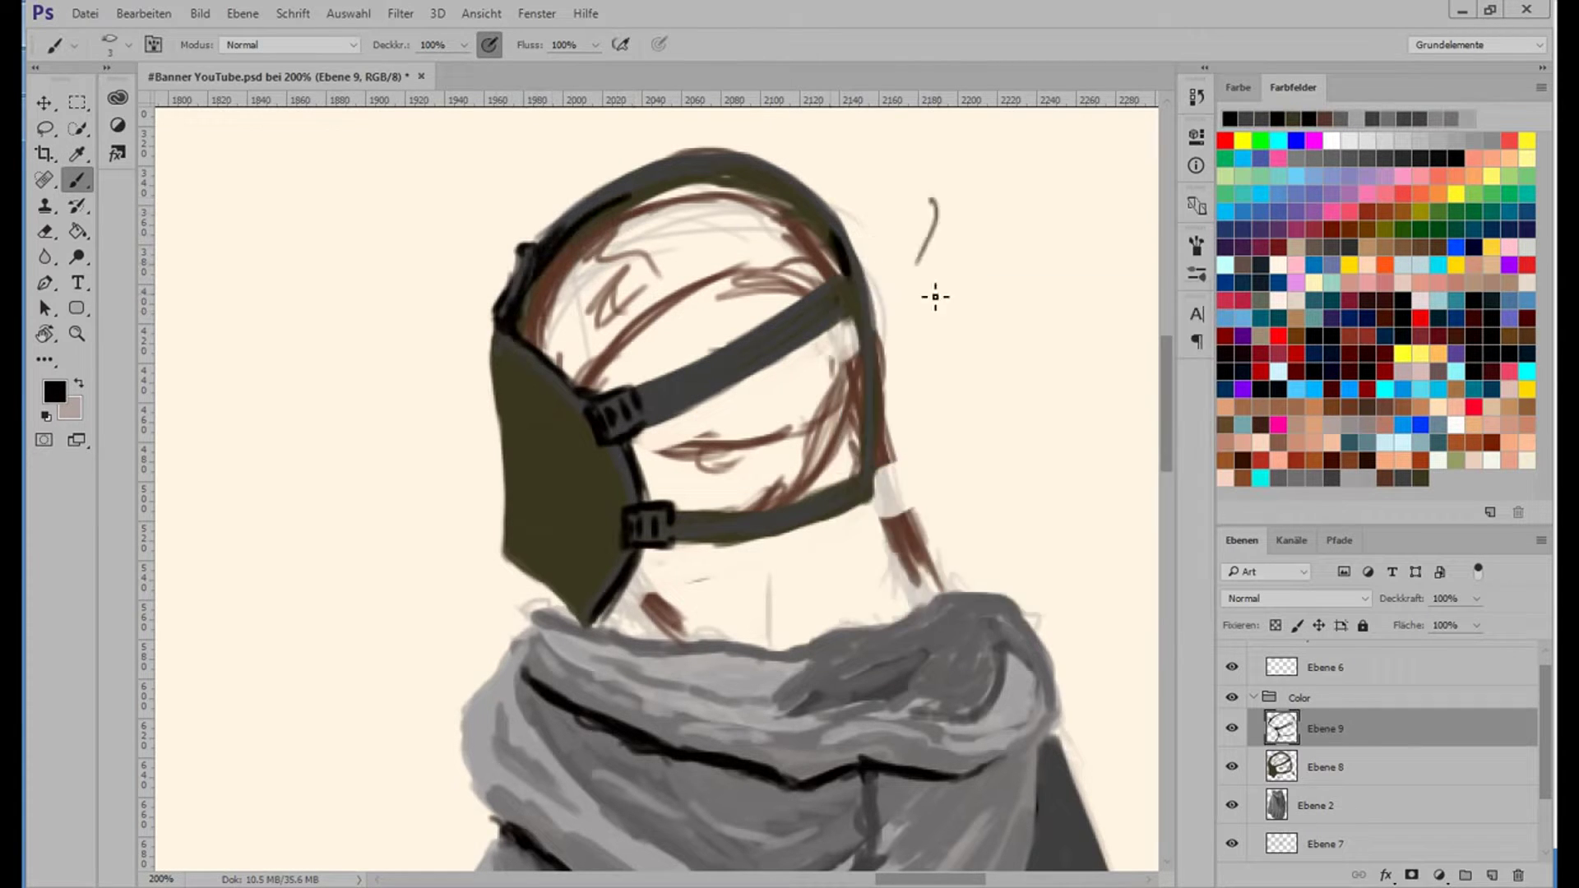
drag(876, 362, 865, 269)
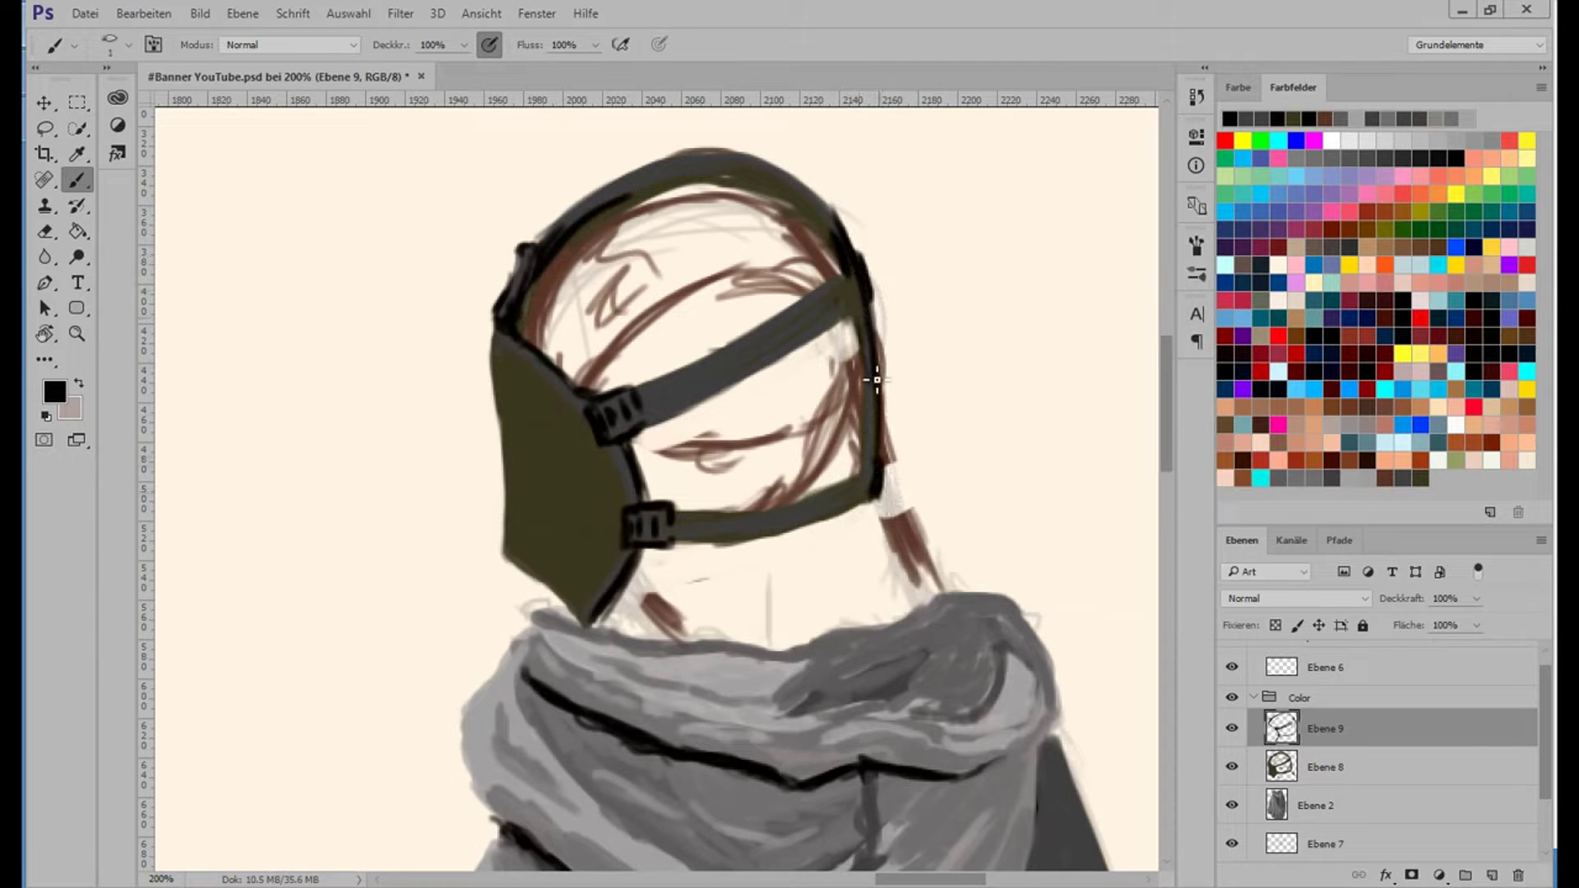
drag(647, 394, 818, 304)
drag(699, 531, 862, 481)
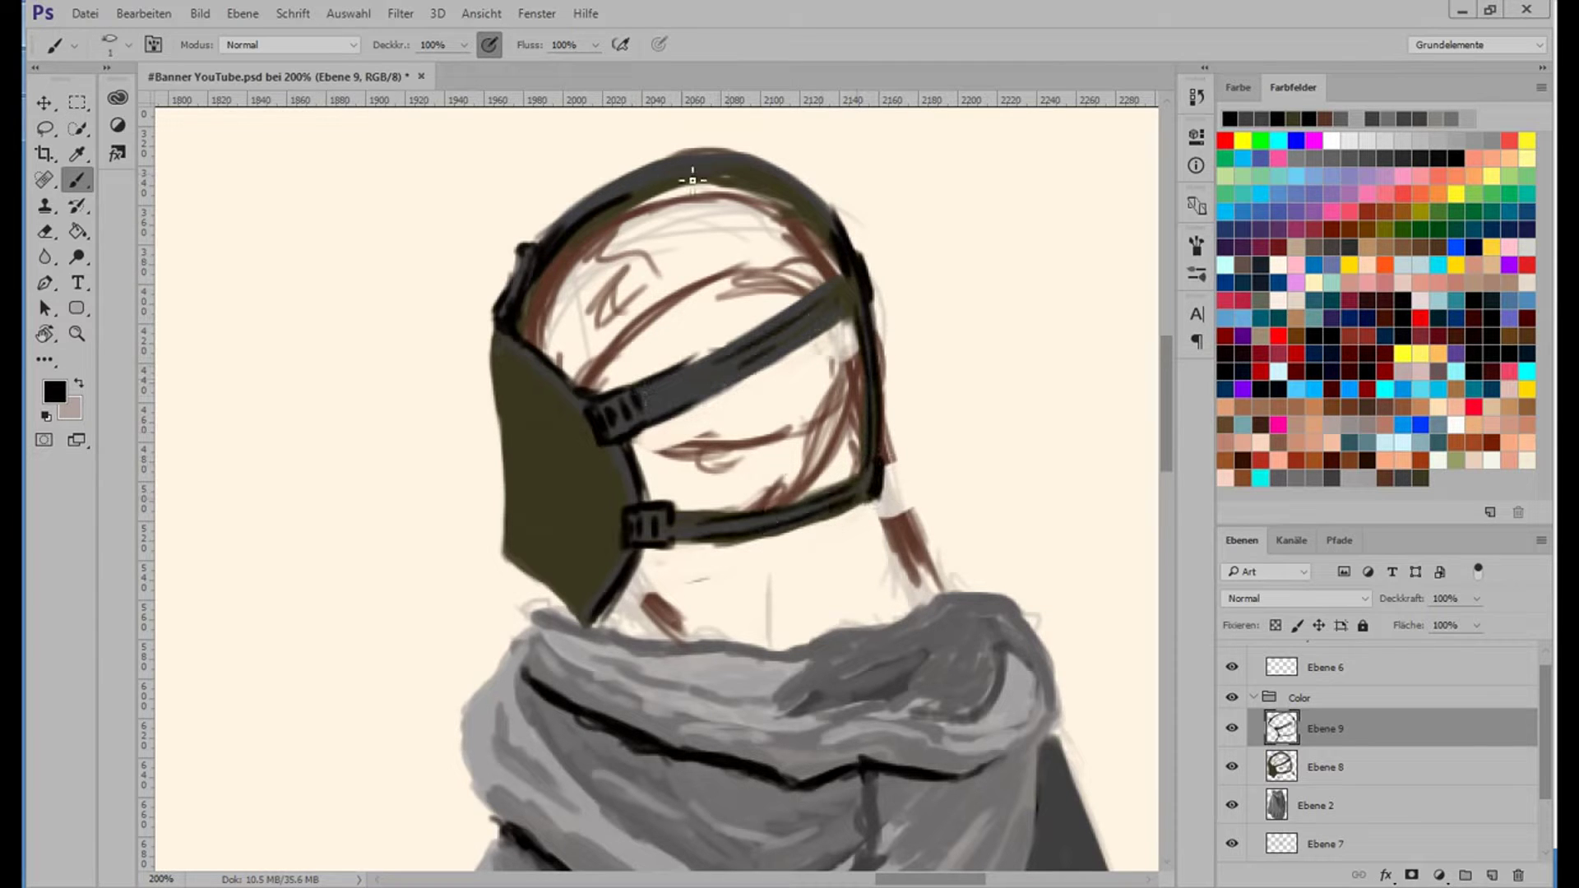
Erase the brown sketch line beside the helmet edge on the underlying layer.
key(e)
key(alt+bracketleft)
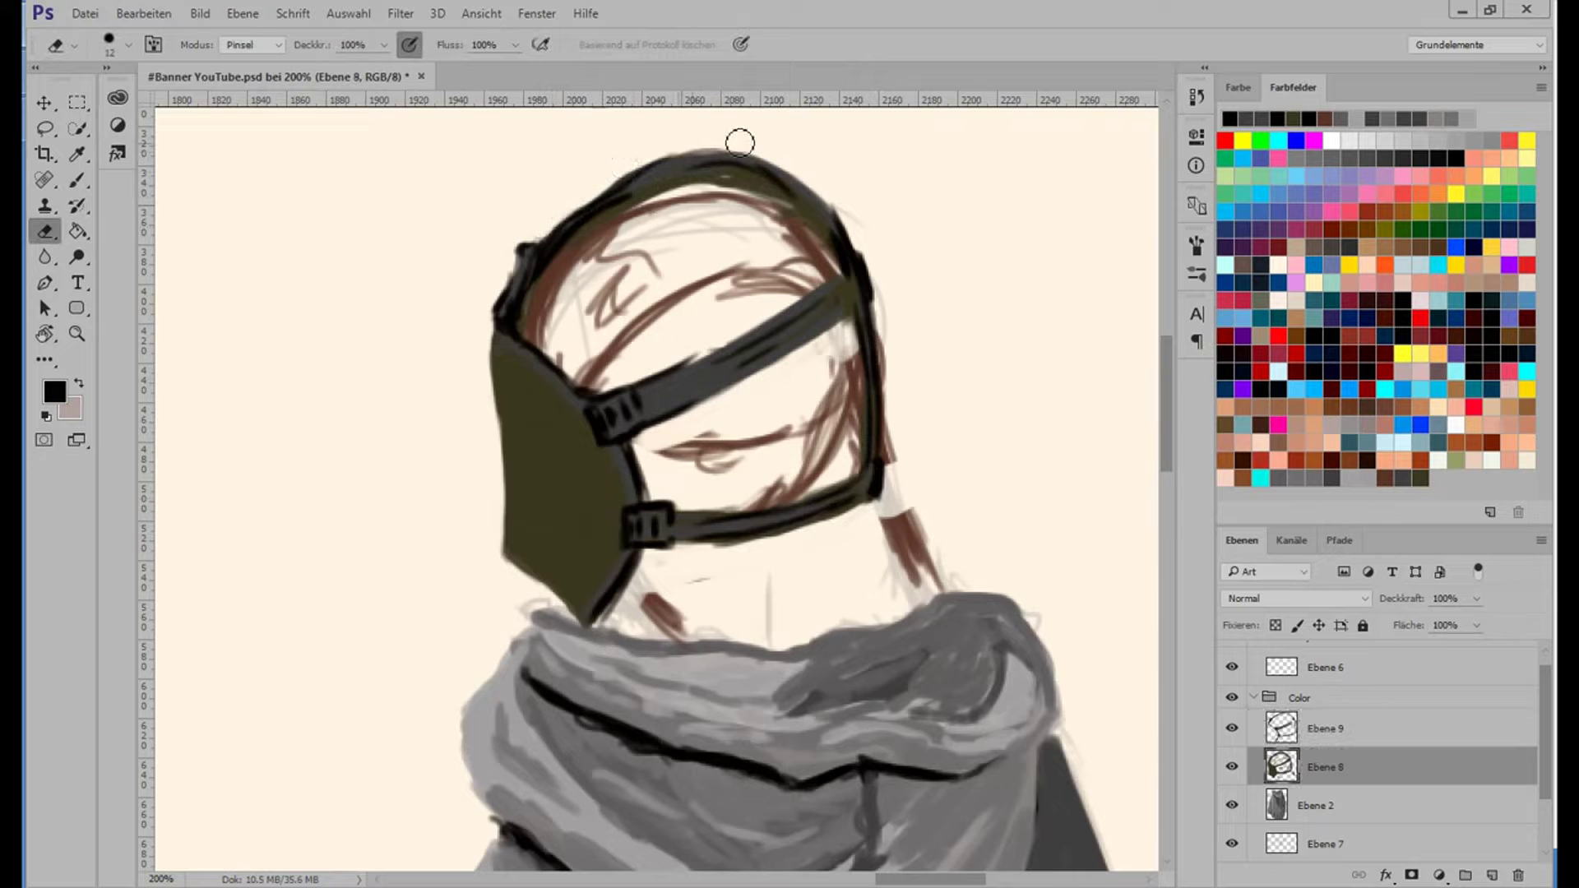
drag(904, 418, 889, 461)
key(alt+bracketright)
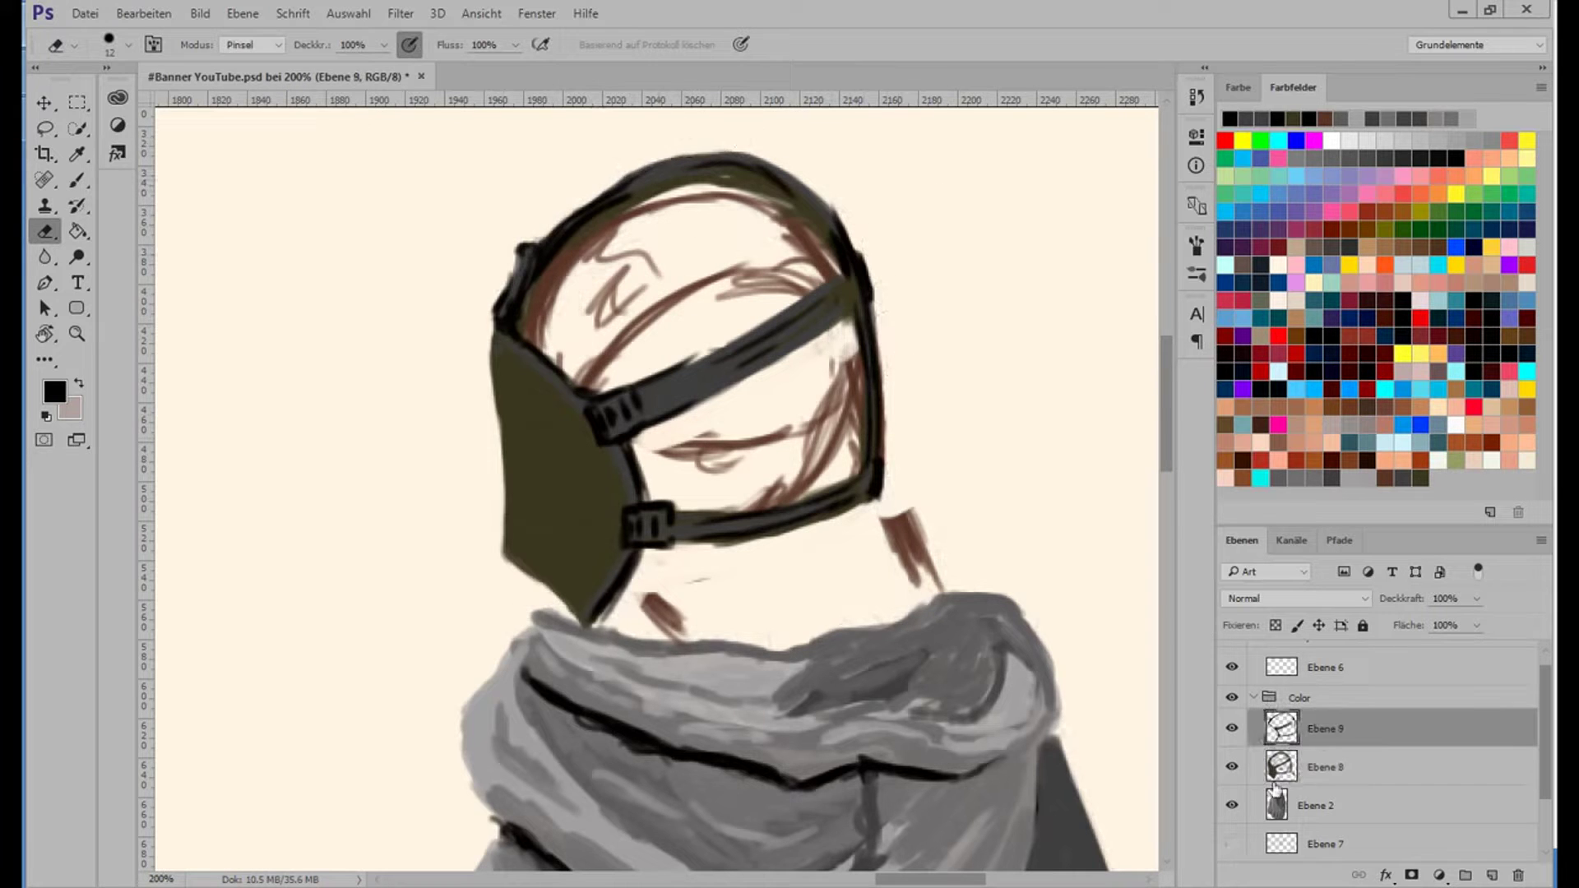
key(b)
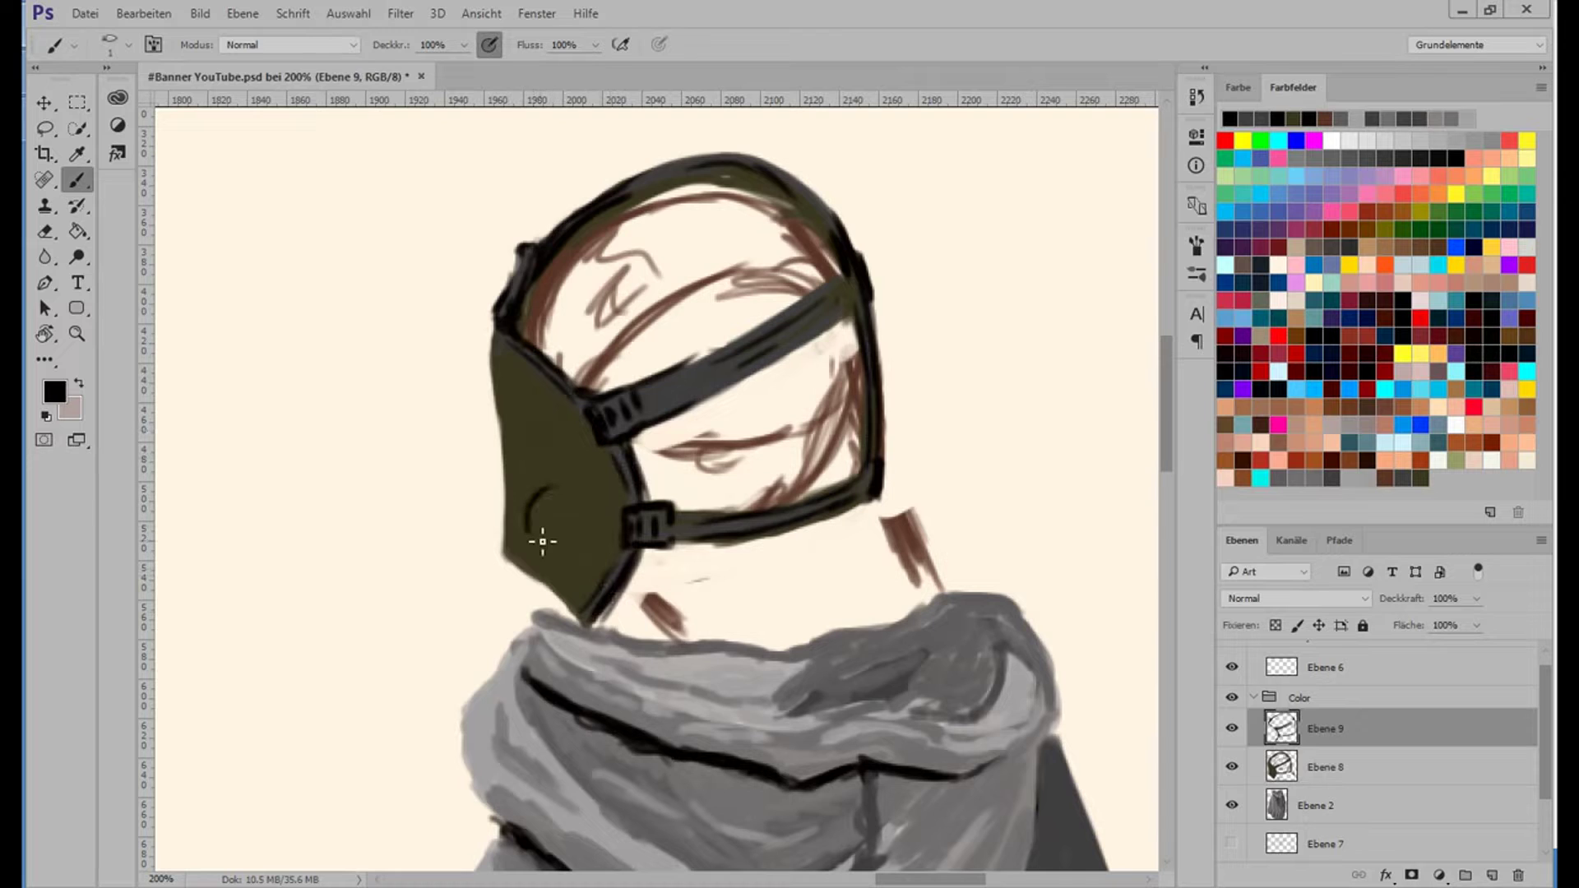
Draw a round filter circle on the mask and clean up its stroke.
drag(562, 570, 534, 497)
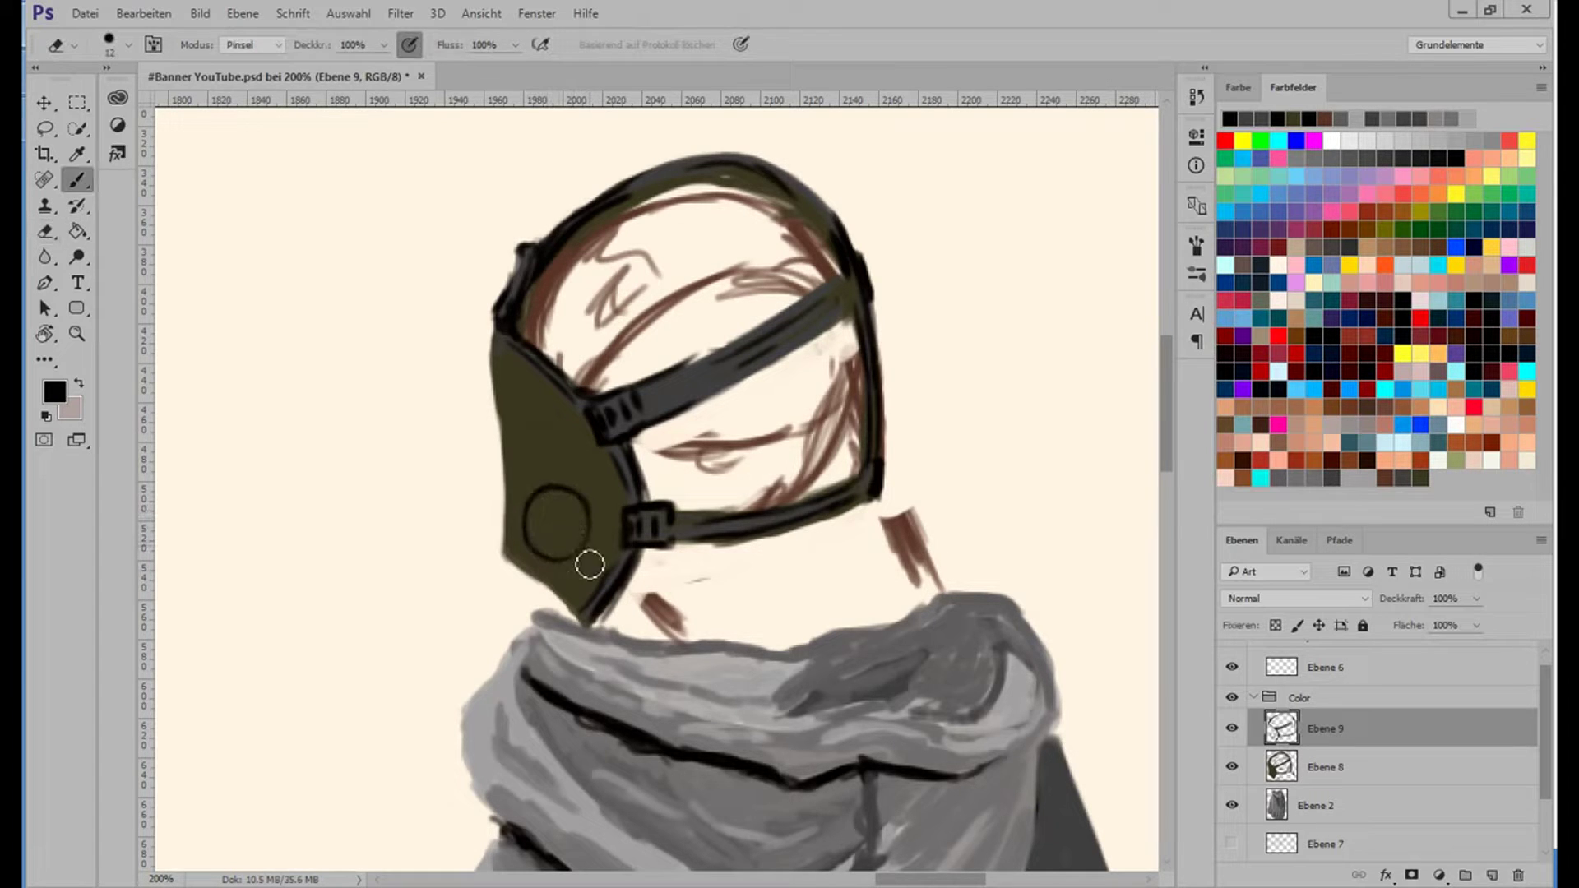
key(e)
drag(571, 546, 567, 512)
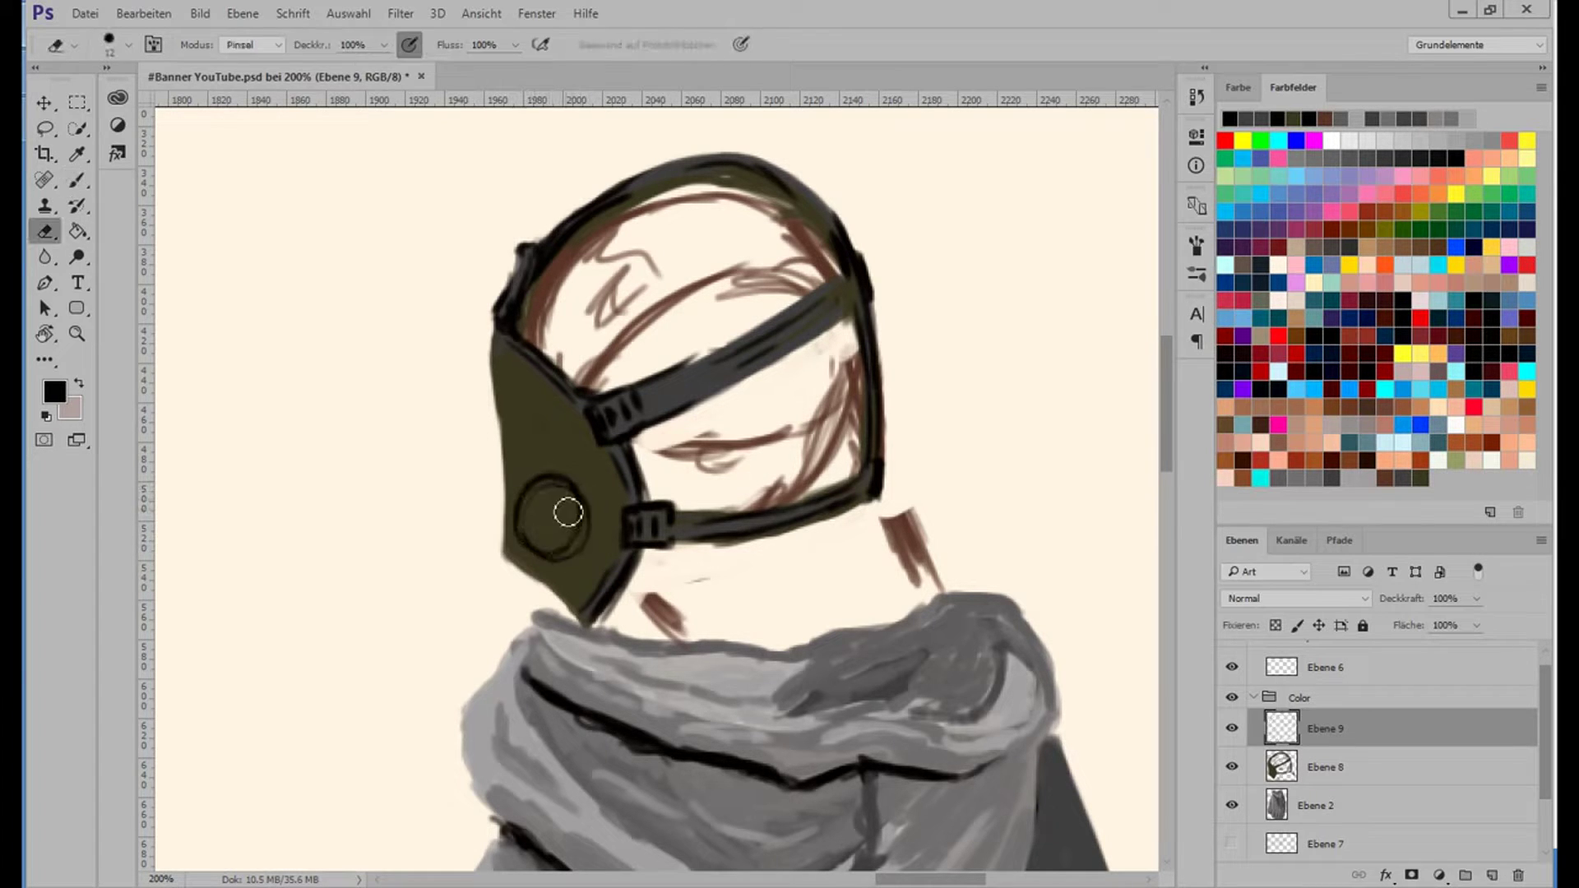
key(b)
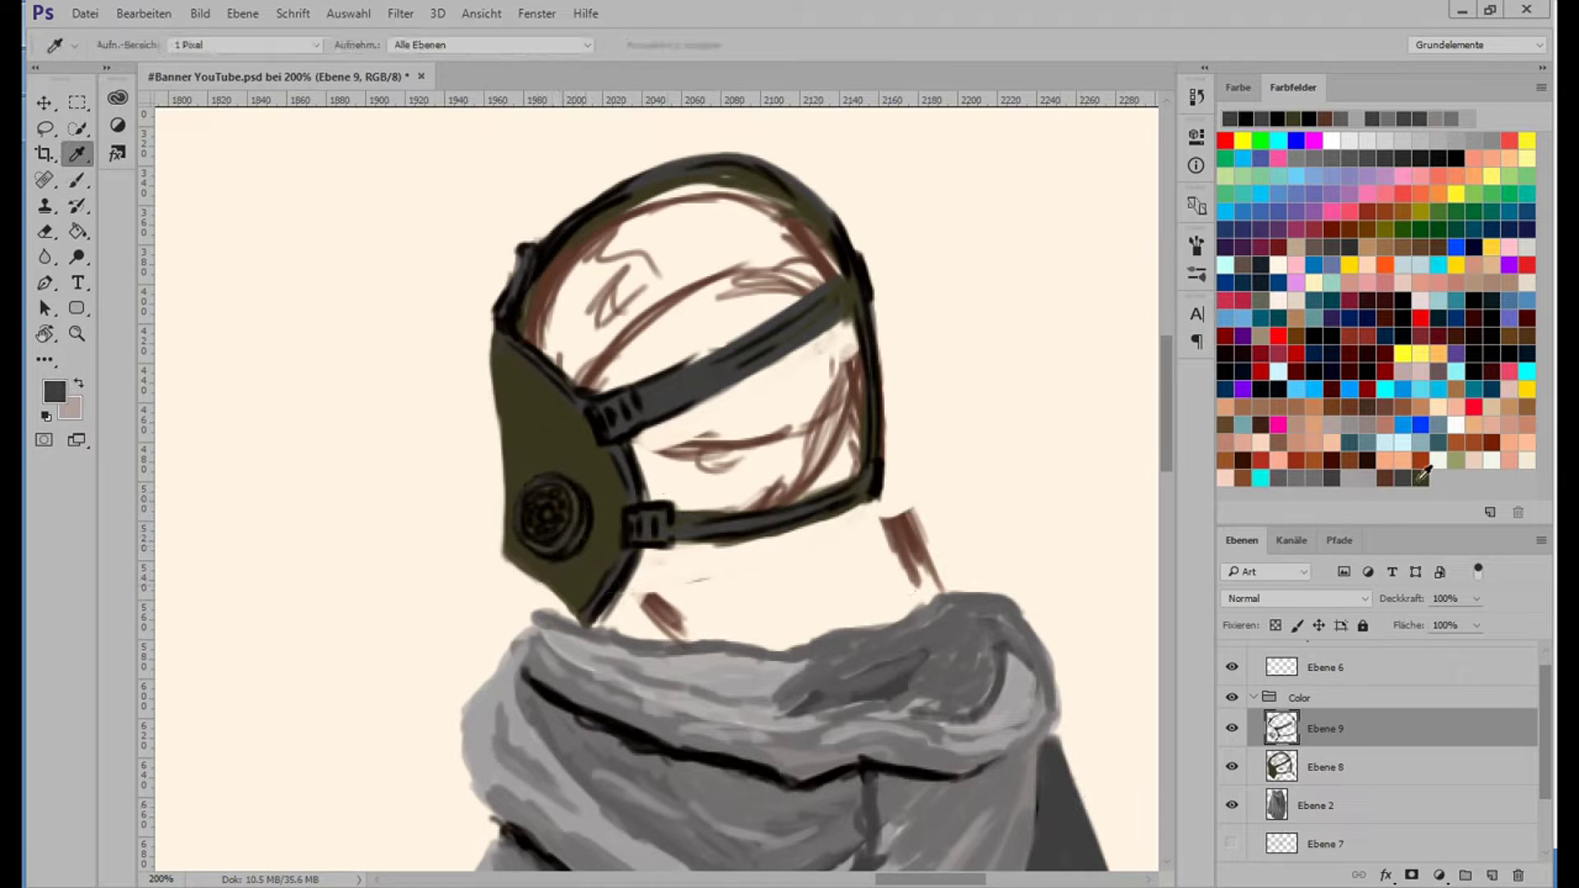
Thicken the mask's left edge in black and extend its tip toward the hood, filled with olive.
alt+click(497, 345)
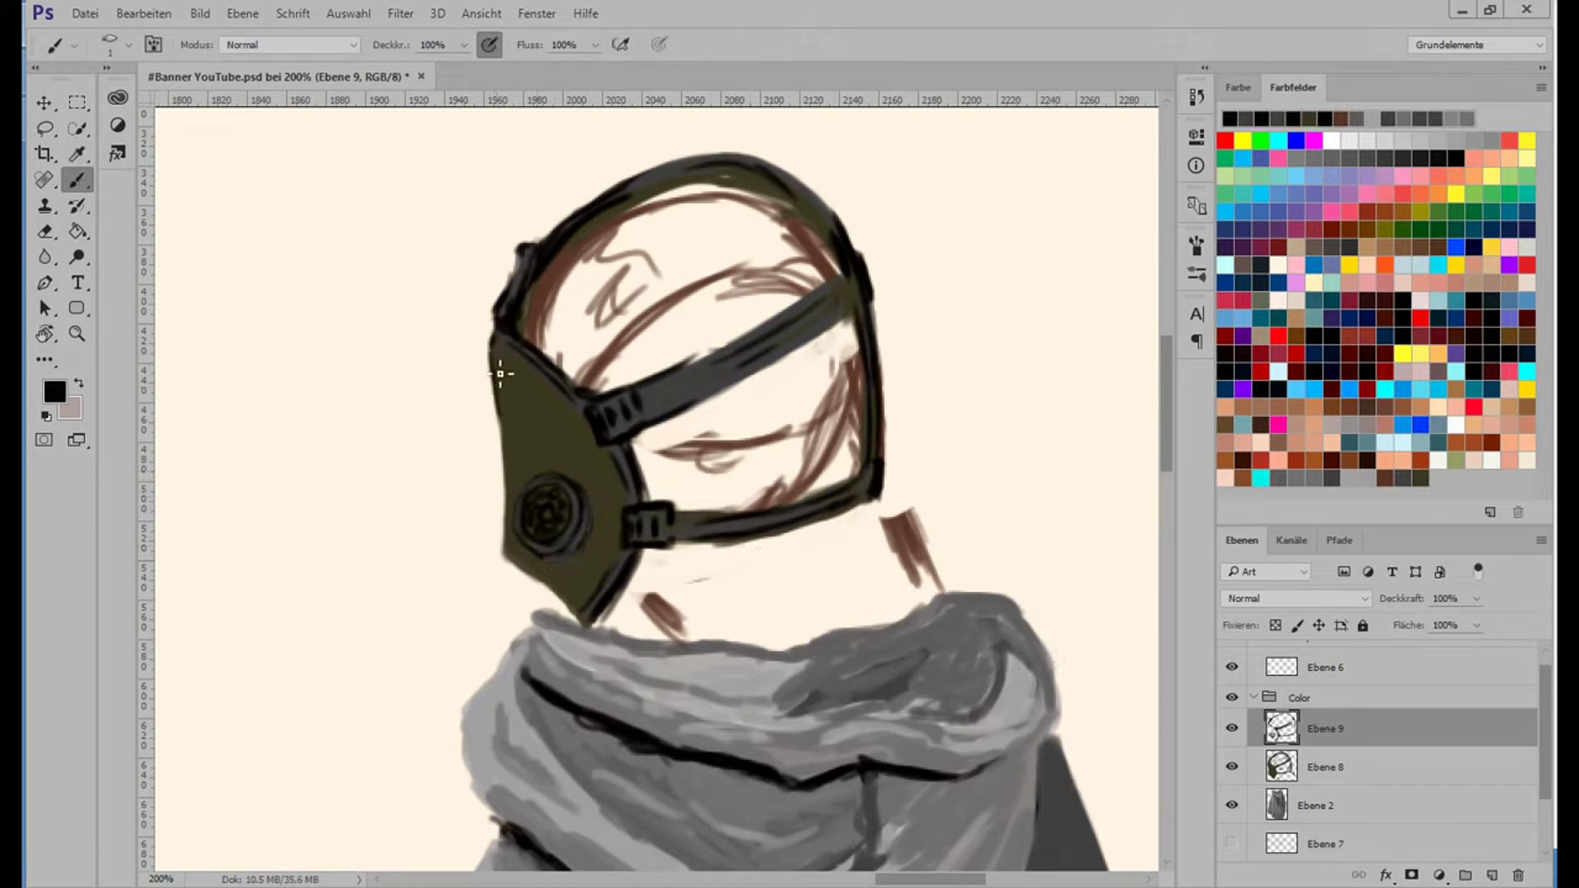
drag(498, 333, 511, 425)
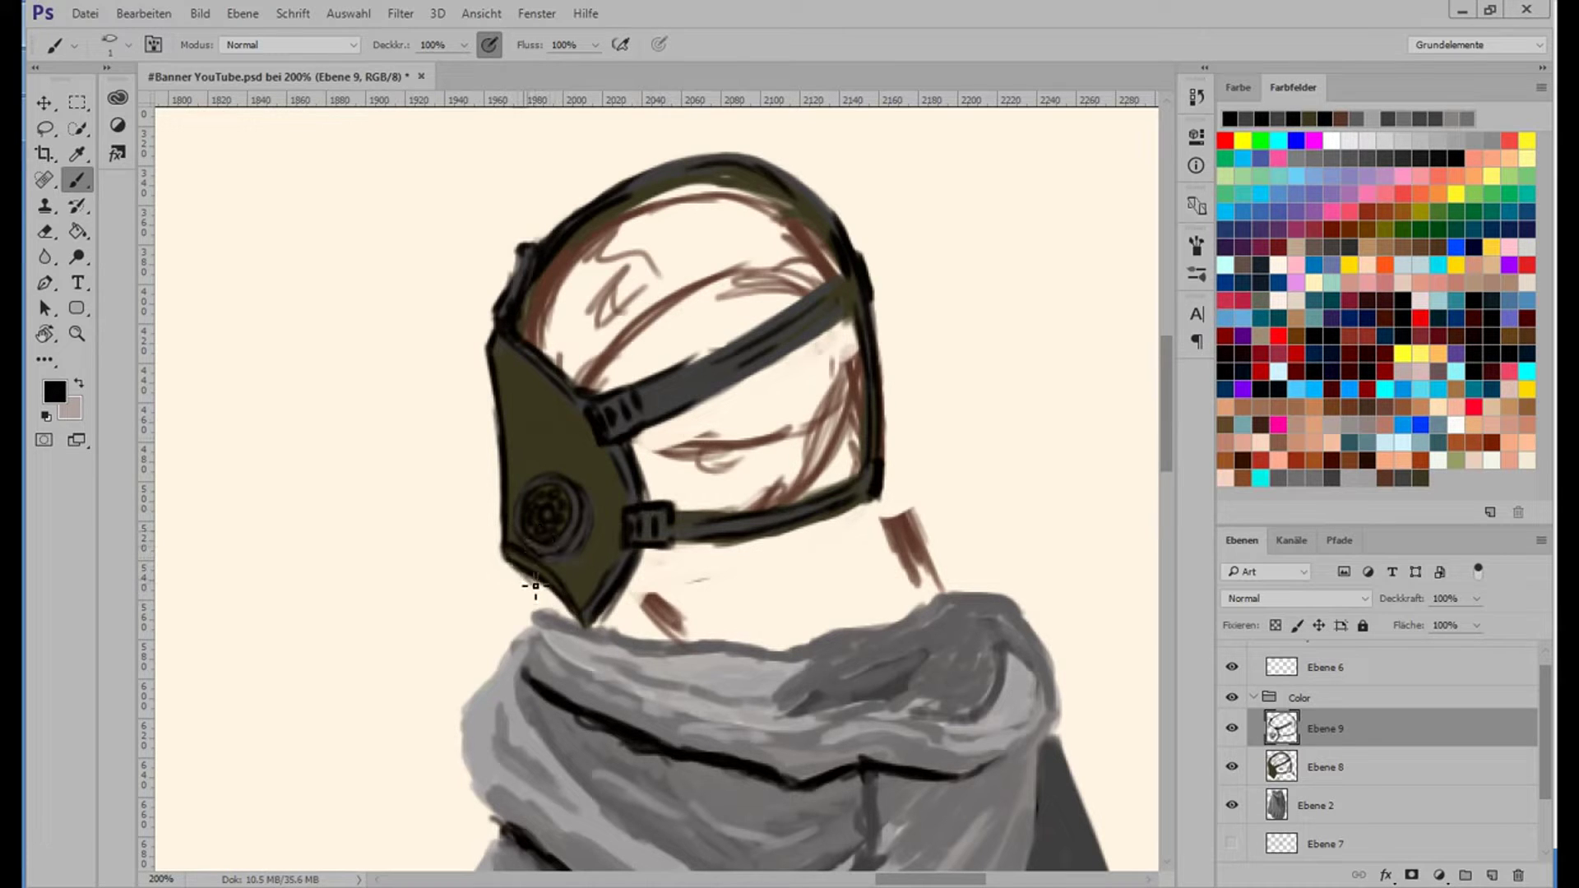
drag(500, 612, 510, 638)
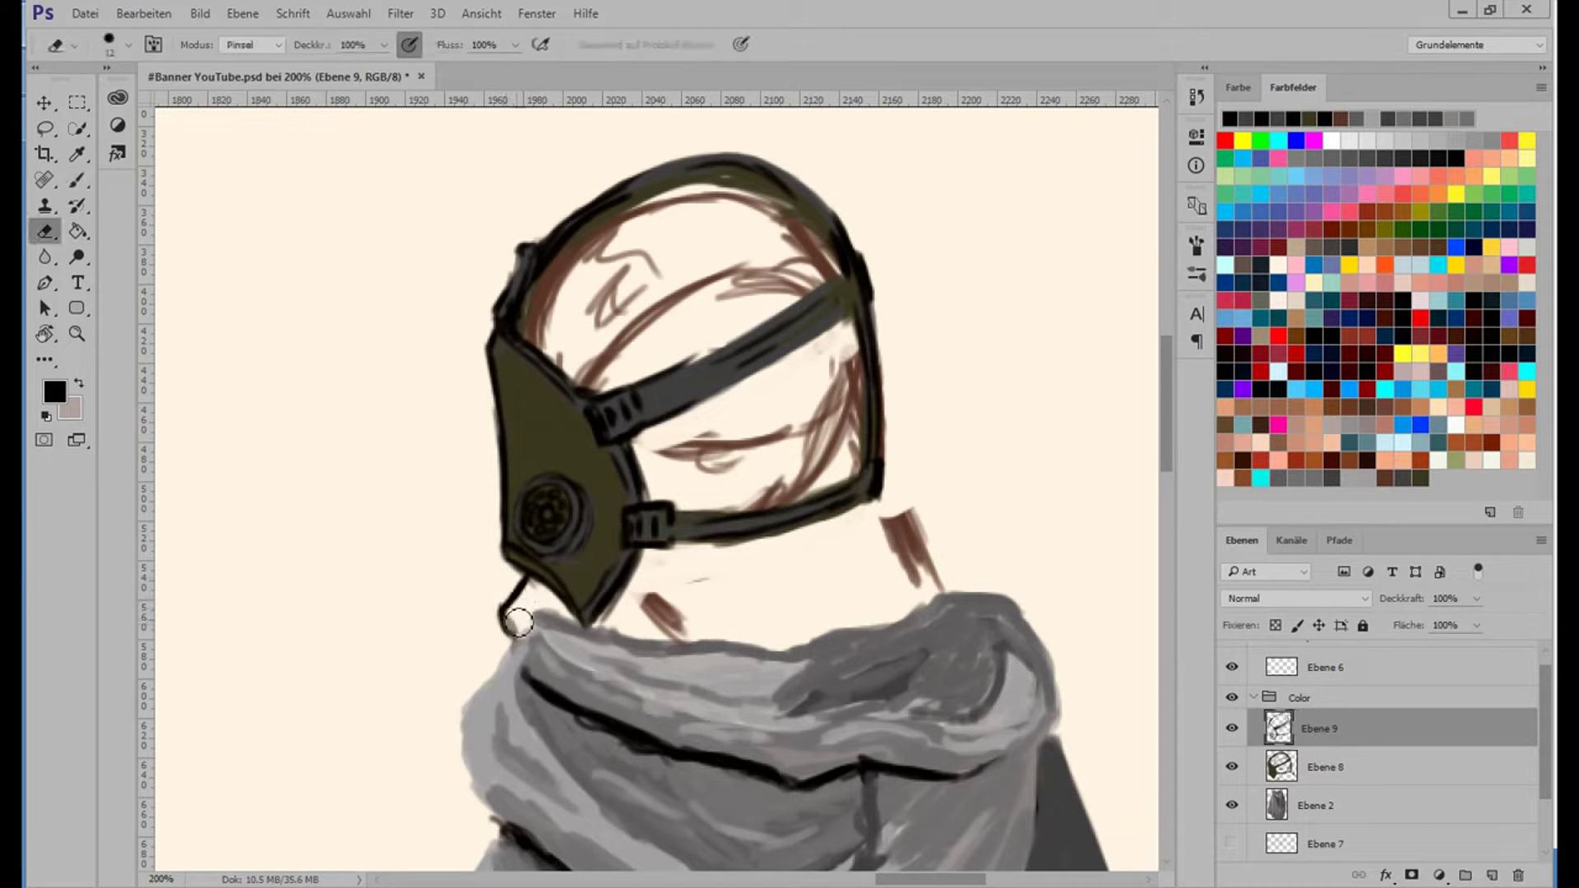
drag(526, 580, 503, 615)
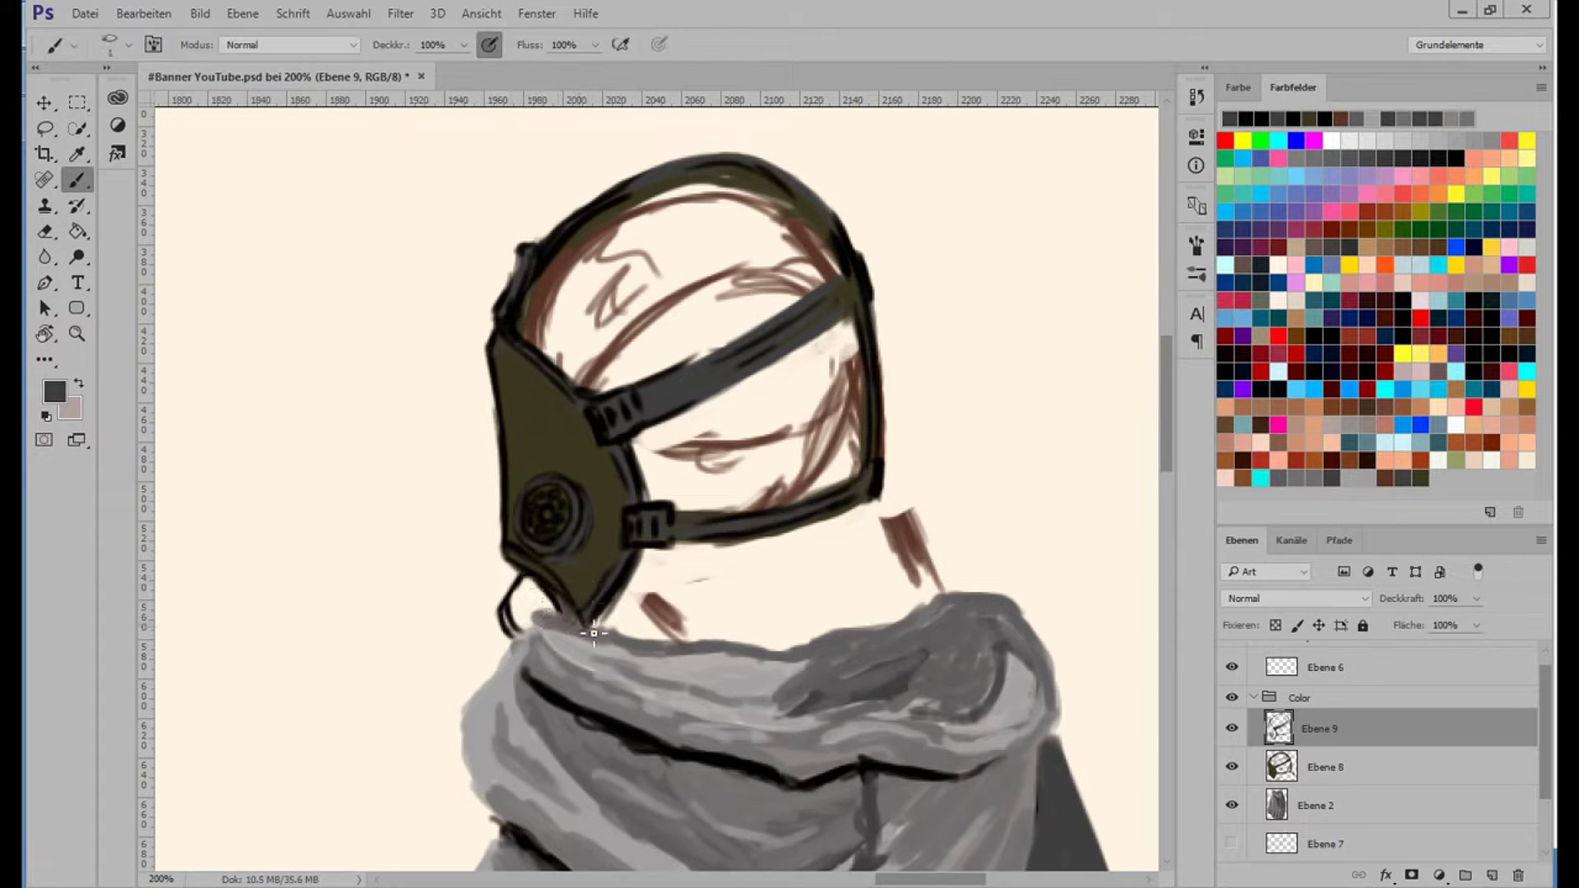
alt+click(533, 591)
drag(526, 594, 518, 621)
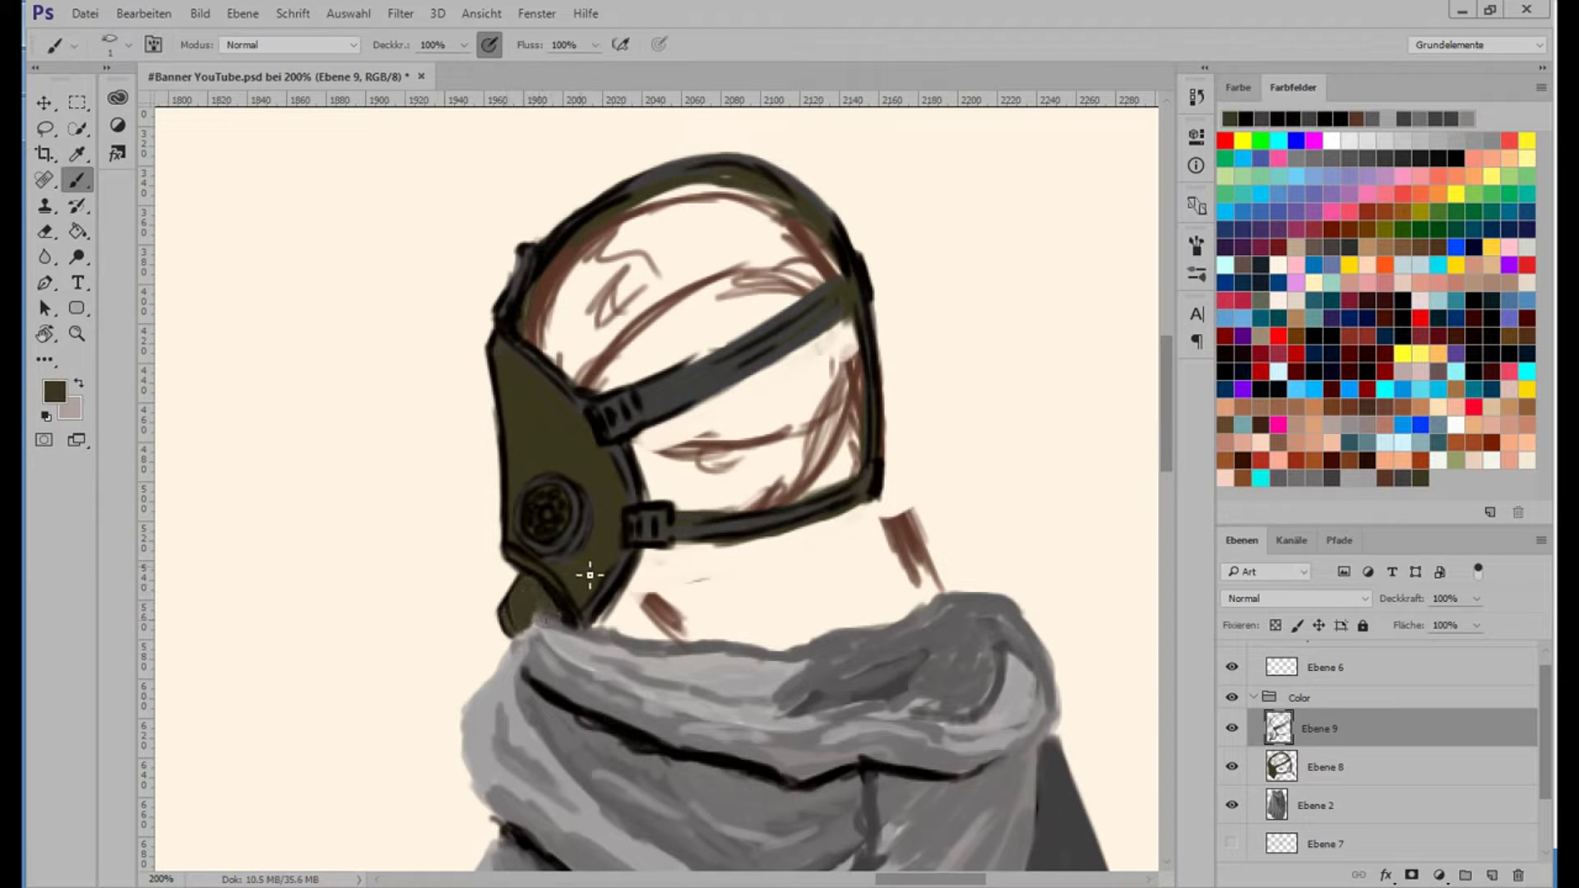
Save the document and outline the mask's left edge and eyepiece in black.
alt+click(539, 510)
key(ctrl+s)
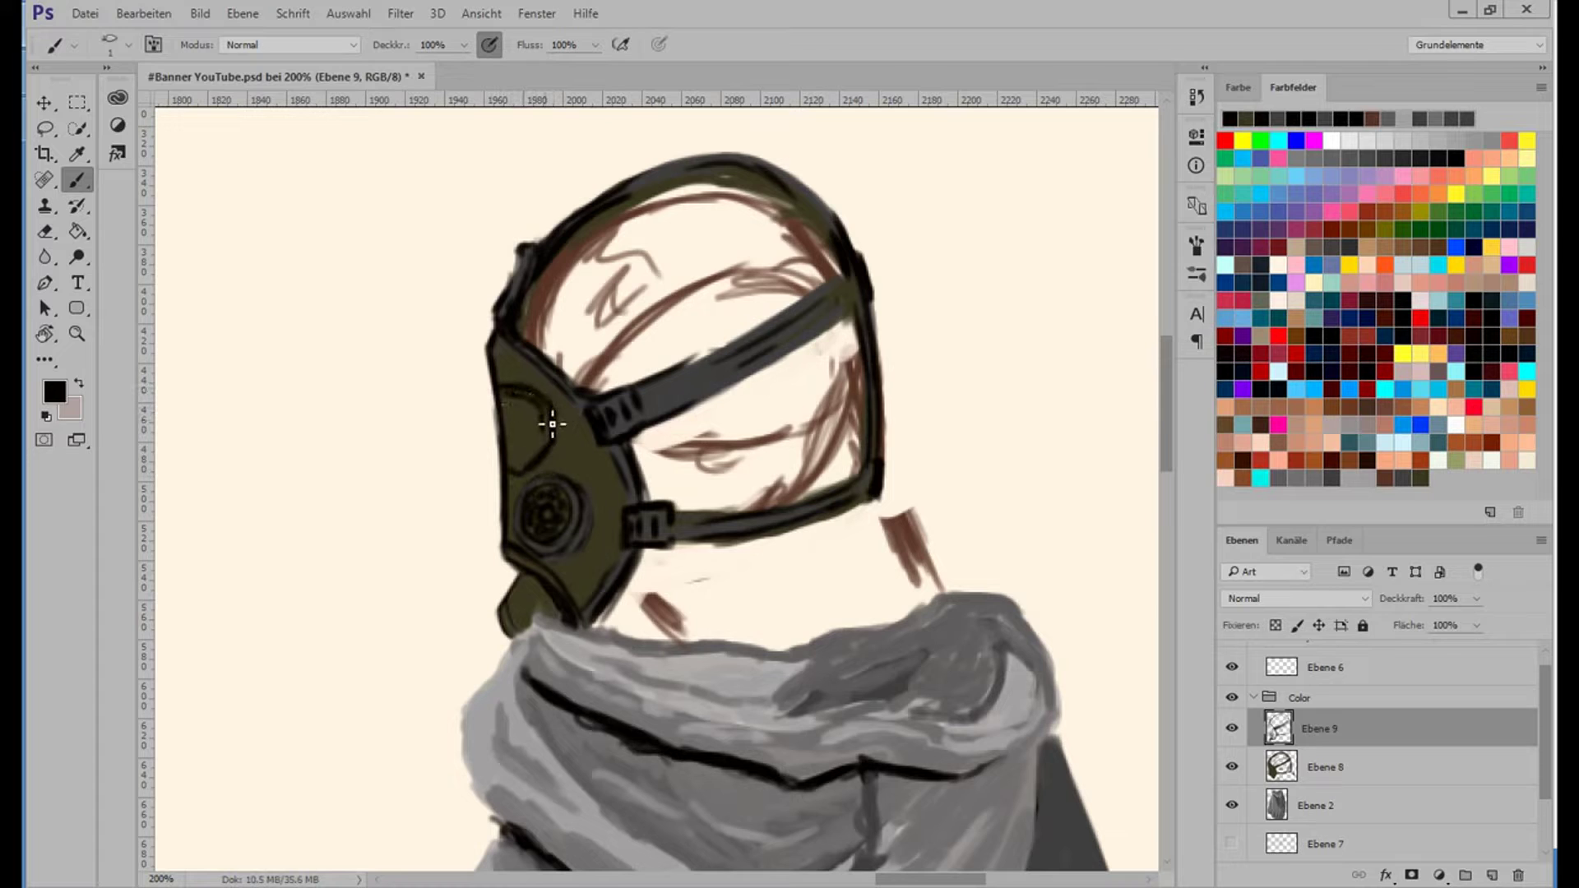
drag(495, 451, 497, 398)
drag(503, 458, 505, 396)
Erase the eyepiece outline on the mask.
scroll(510, 410, down, 5)
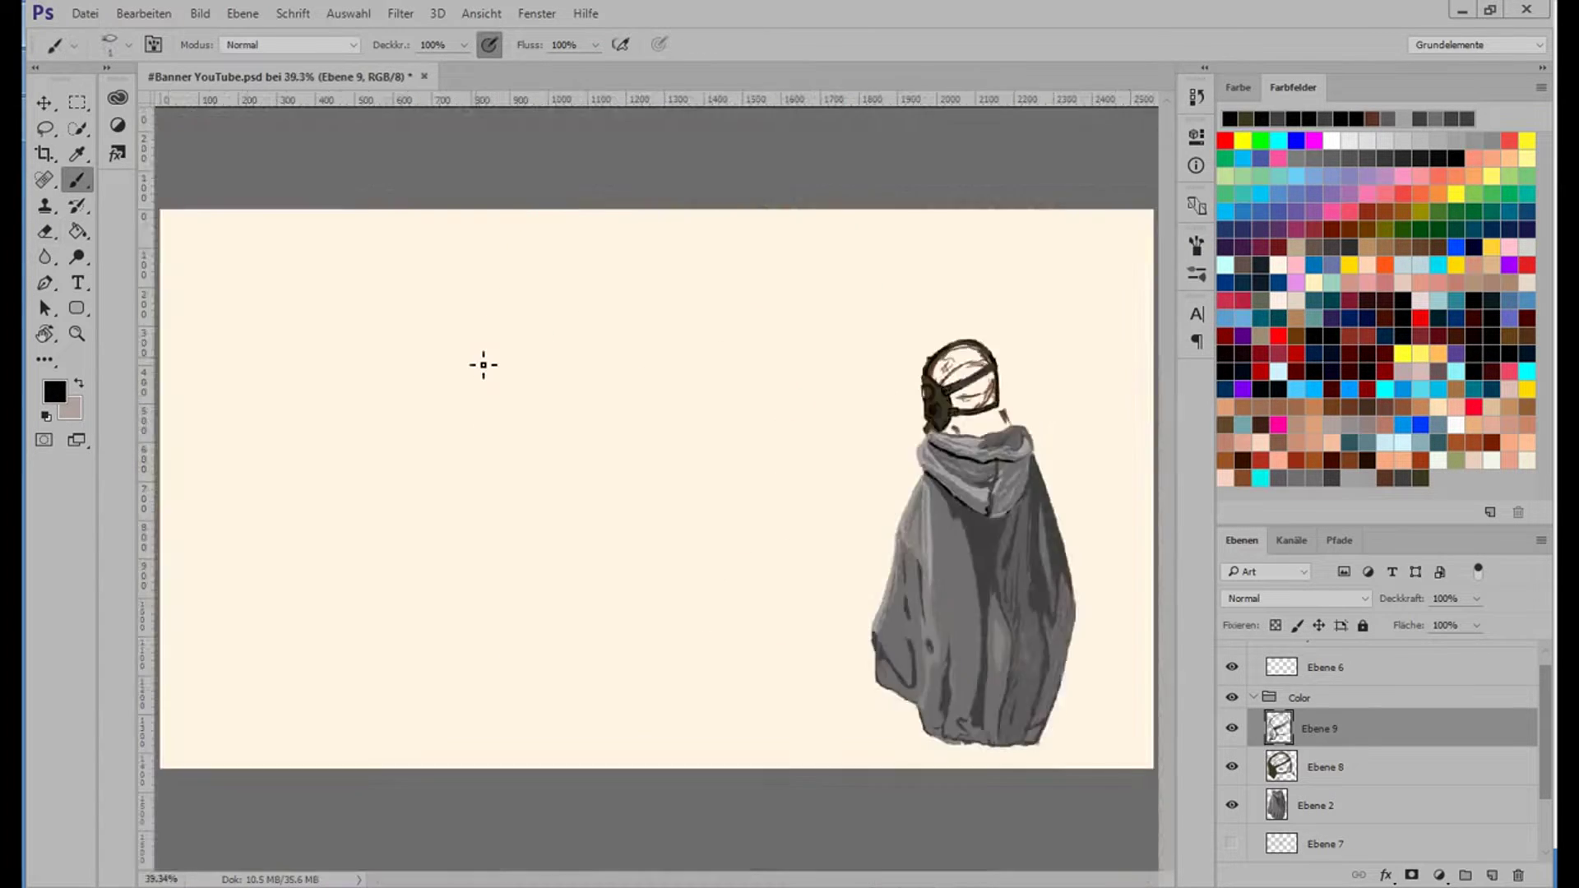
scroll(703, 538, up, 5)
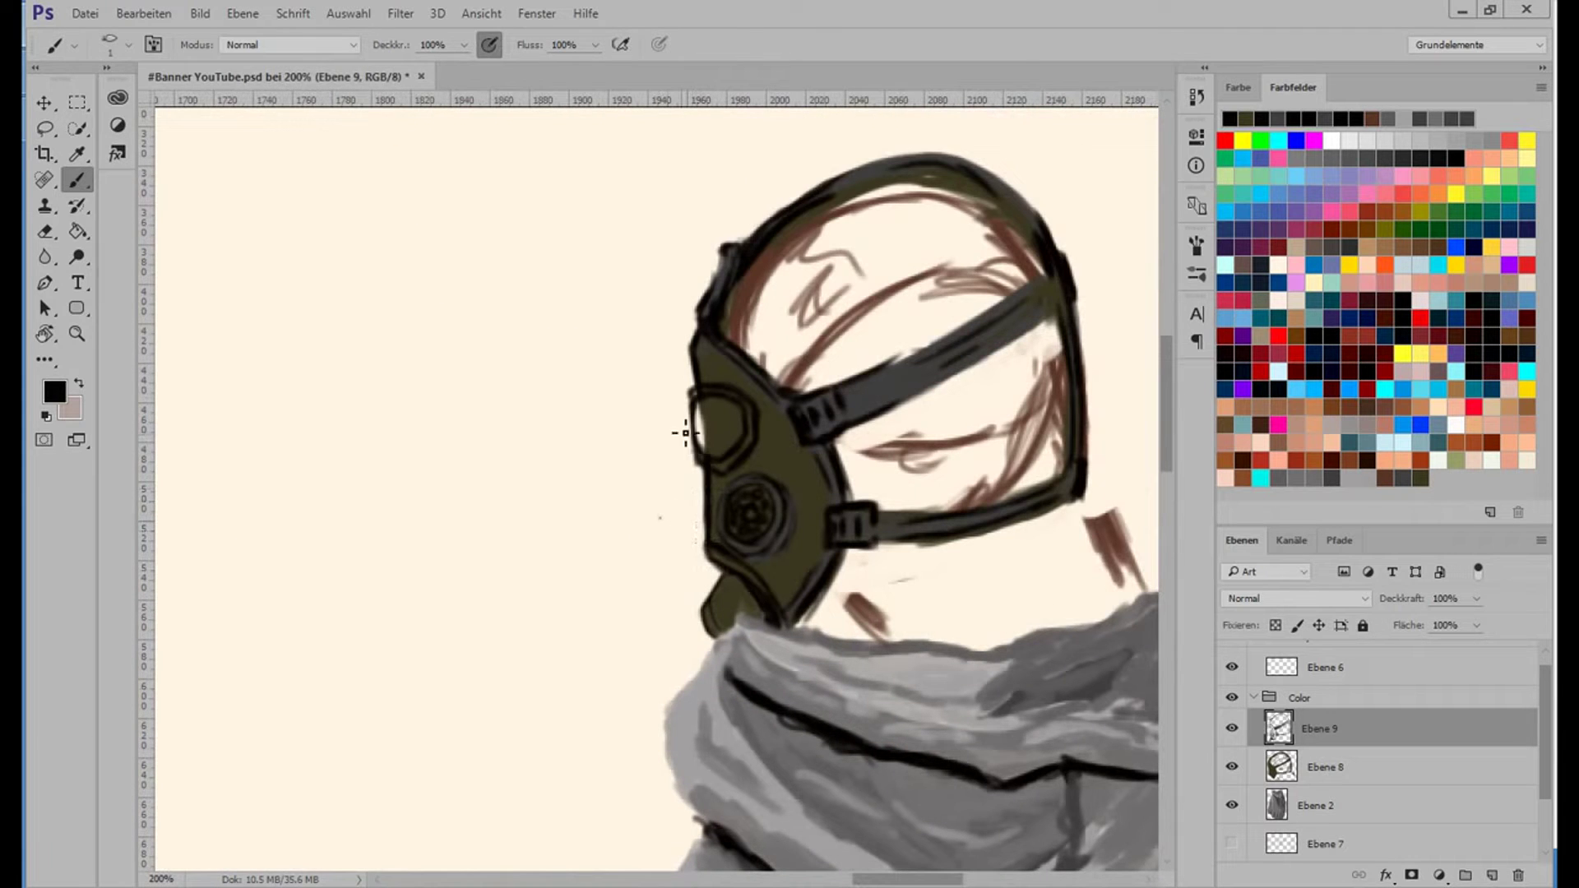
key(e)
drag(740, 416, 687, 452)
mouse_move(694, 379)
mouse_down()
mouse_move(749, 426)
mouse_move(712, 429)
mouse_move(734, 433)
mouse_move(734, 466)
mouse_up()
key(b)
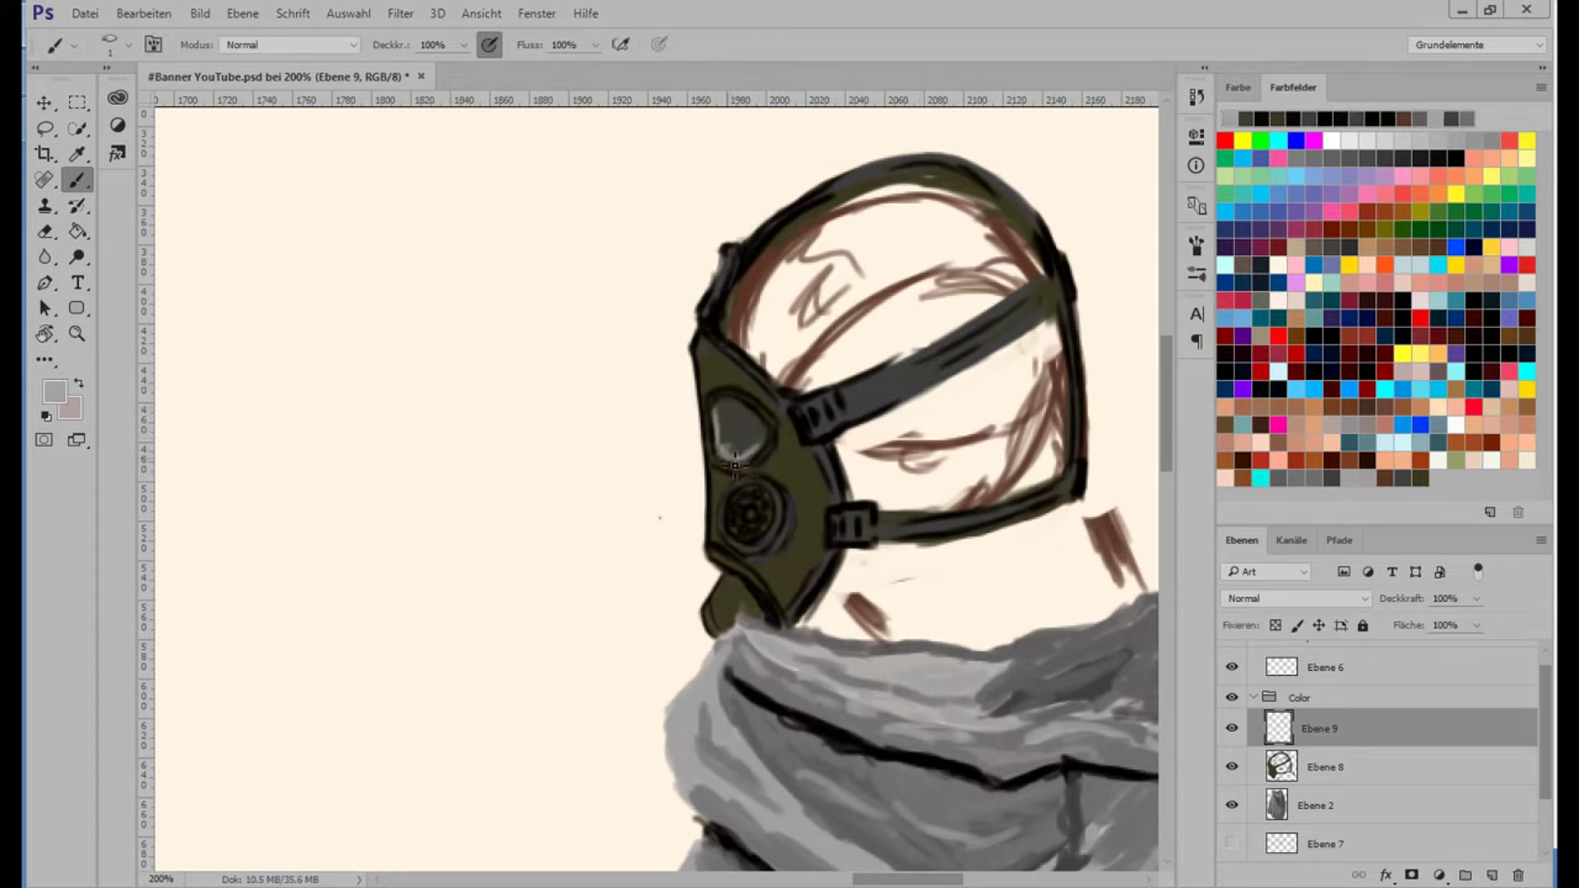
Add light and dark grey highlights and texture to the mask, then add Ebene 10 below Ebene 8.
mouse_move(710, 354)
mouse_down()
mouse_move(717, 585)
mouse_move(738, 590)
mouse_up()
alt+click(727, 386)
drag(727, 386, 755, 398)
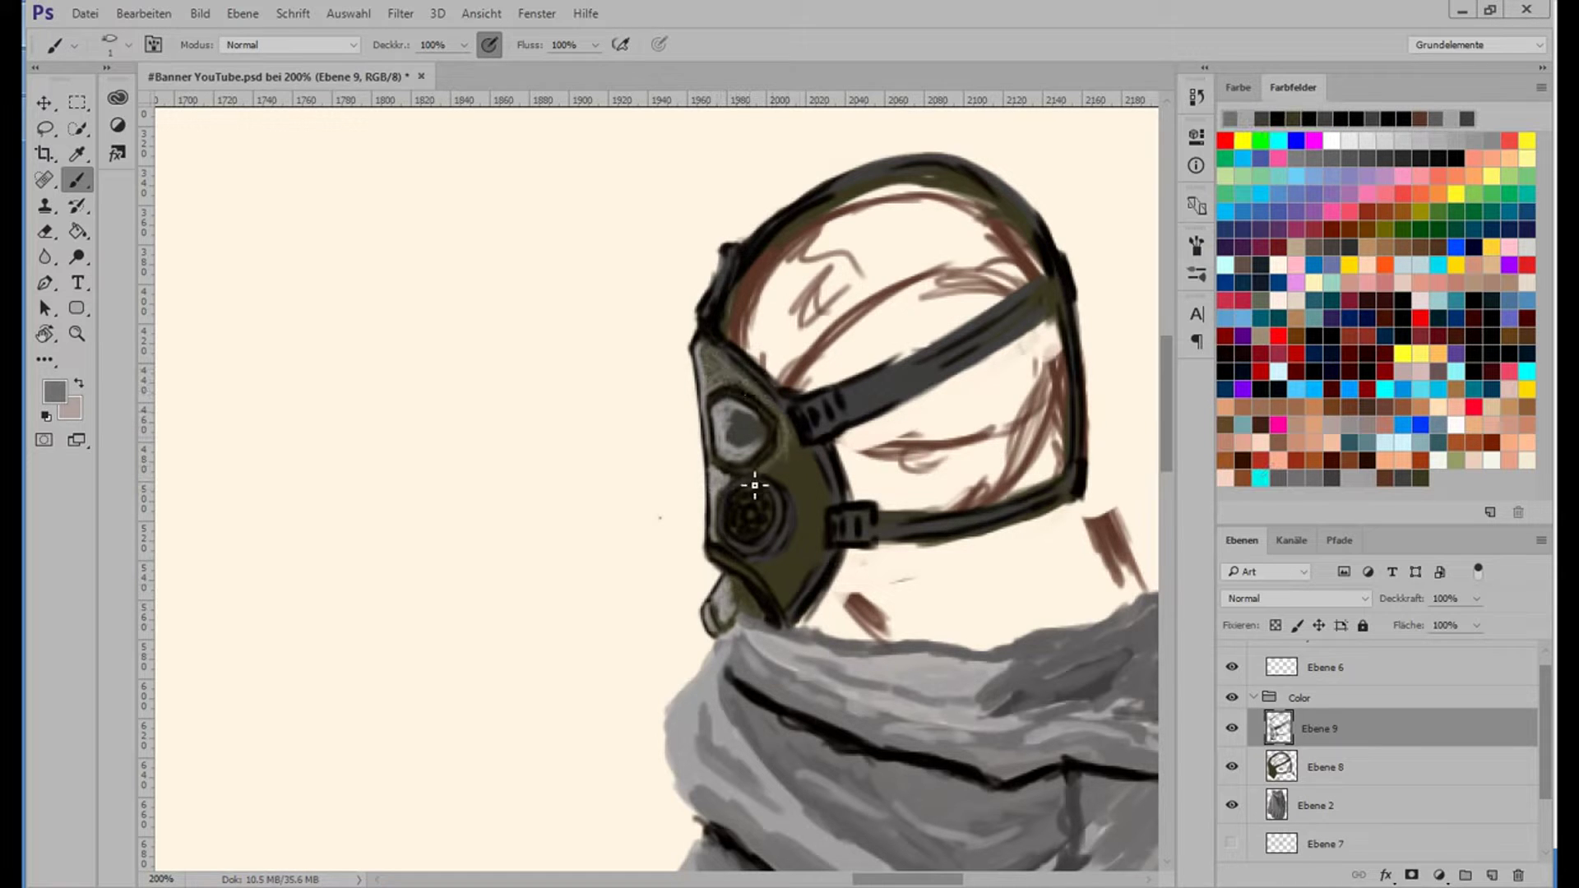
drag(754, 485, 808, 582)
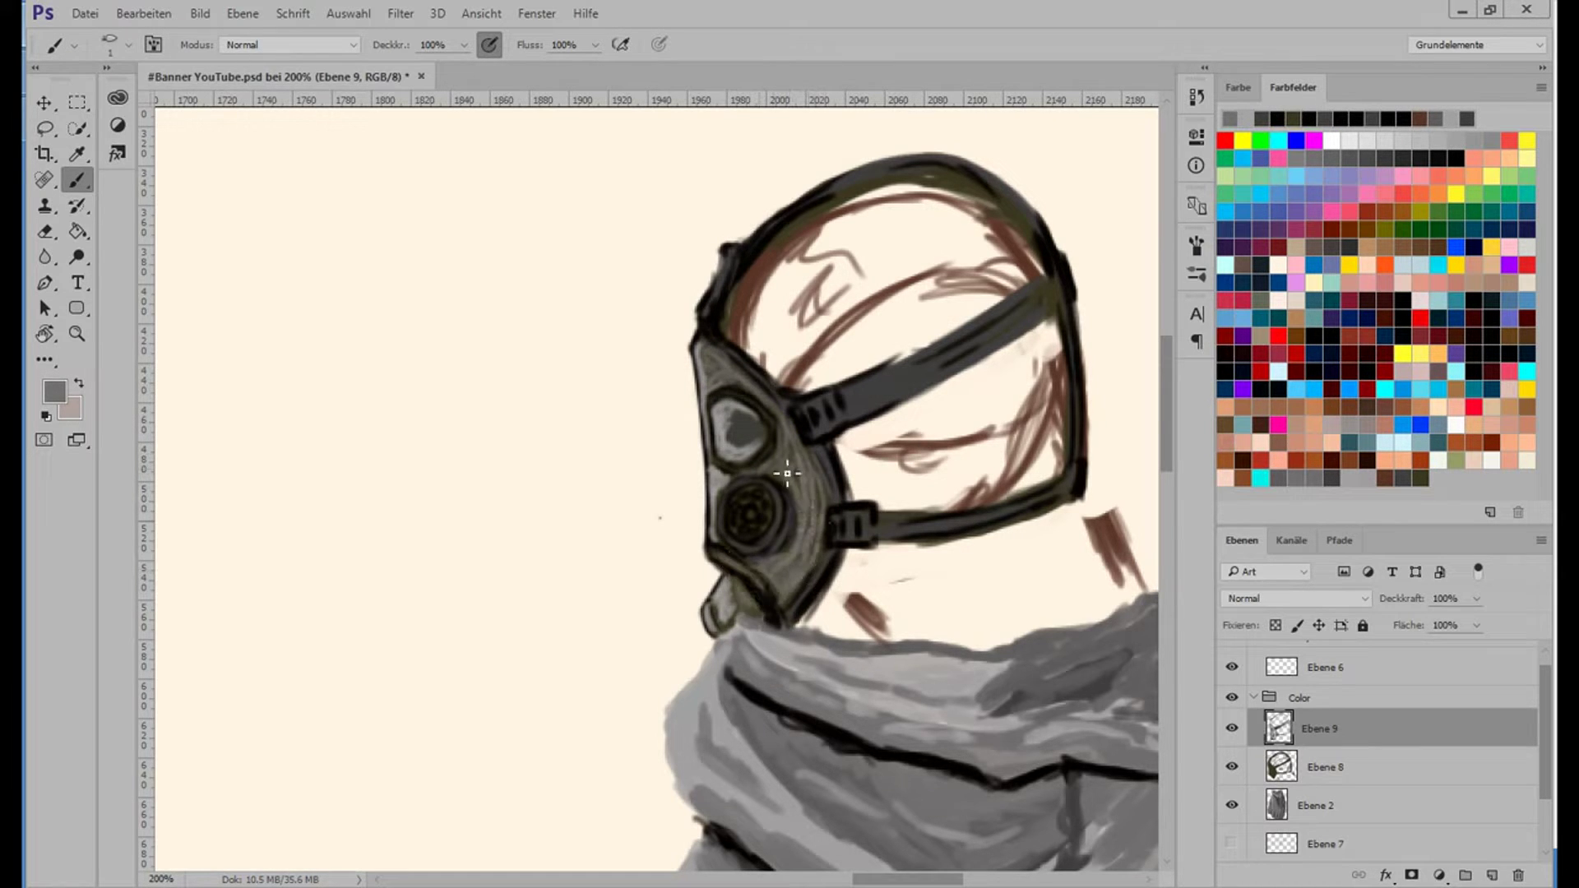
drag(859, 393, 886, 401)
drag(999, 524, 951, 427)
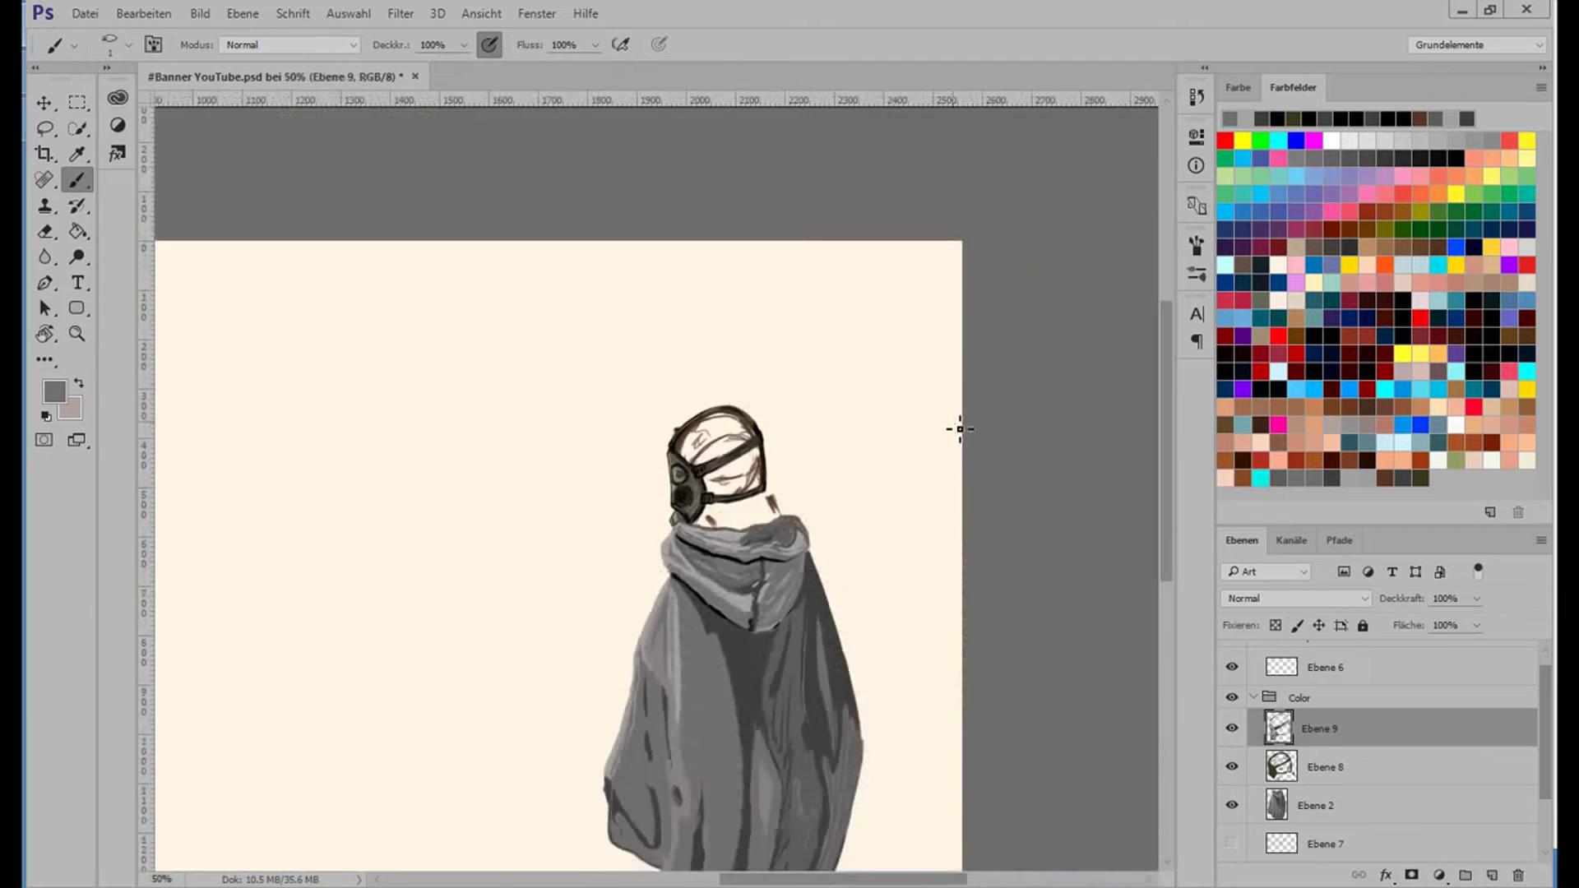
right_click(744, 481)
key(ctrl+shift+alt+n)
drag(1321, 728, 1321, 802)
Fill the head with brown, merging it into the sketch layer and closing the white gaps.
scroll(791, 619, up, 2)
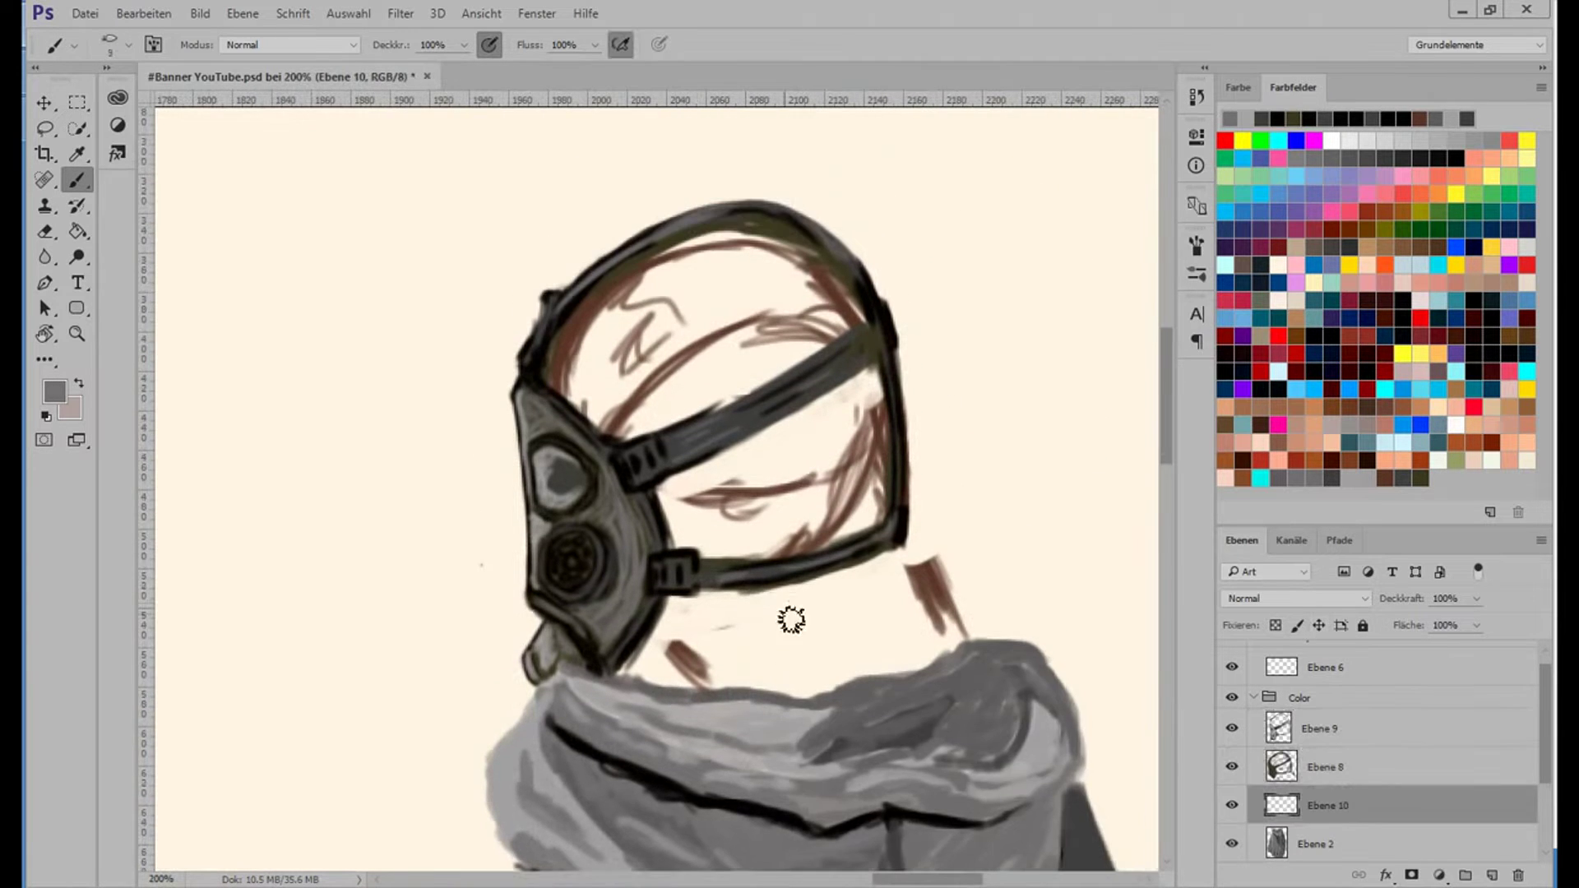
drag(682, 267, 559, 370)
drag(609, 298, 707, 243)
drag(568, 350, 740, 232)
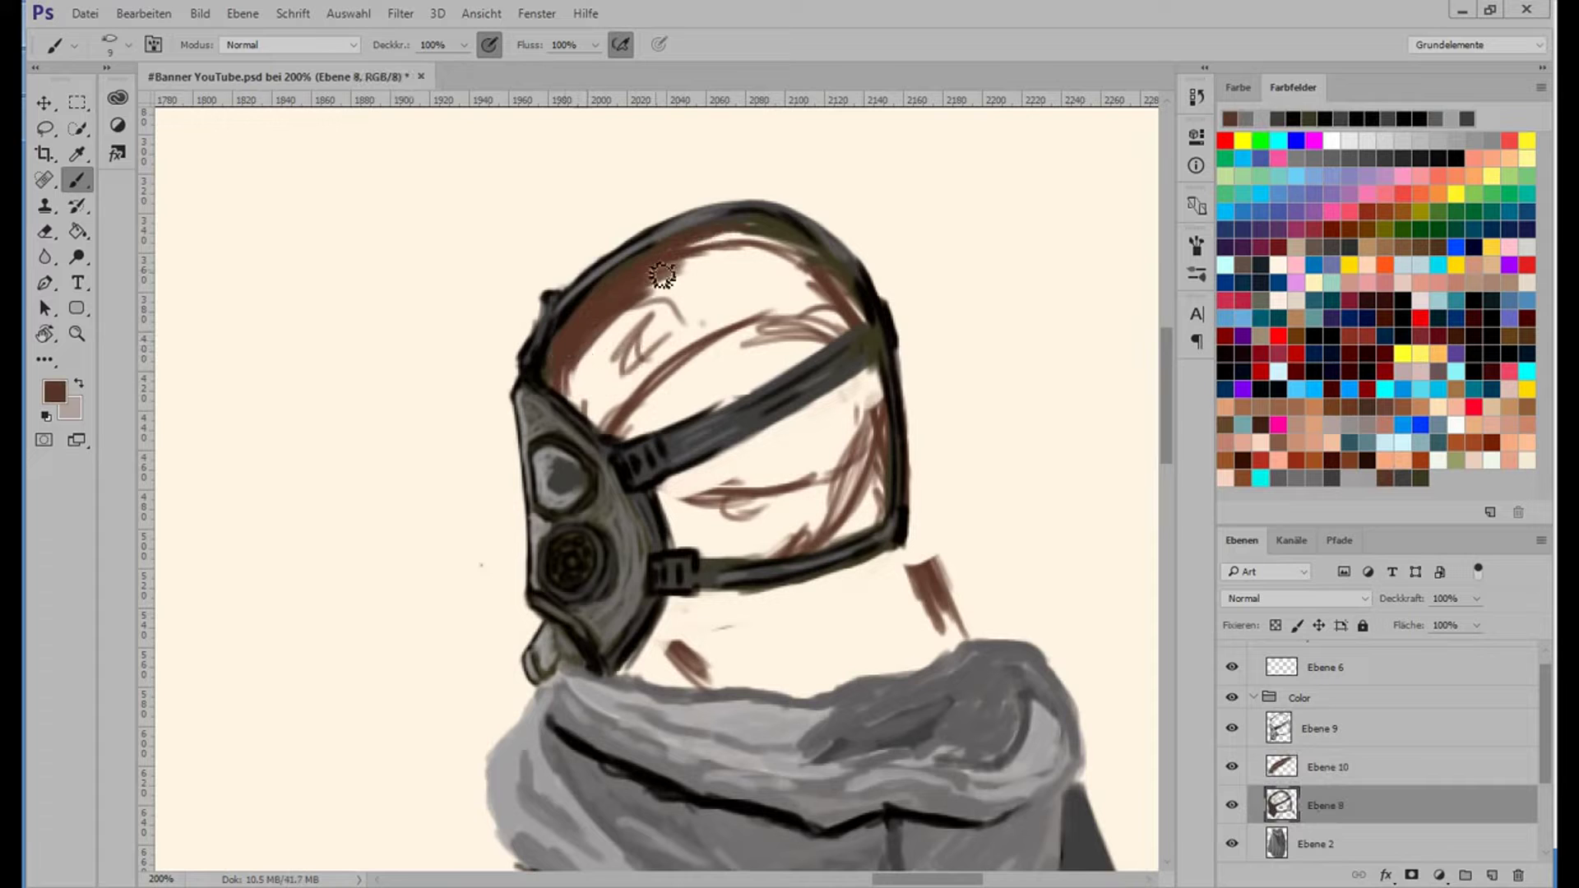
mouse_move(649, 288)
mouse_down()
mouse_move(857, 308)
mouse_move(722, 395)
mouse_move(645, 282)
mouse_move(655, 261)
mouse_move(606, 326)
mouse_move(864, 327)
mouse_move(734, 293)
mouse_move(785, 343)
mouse_up()
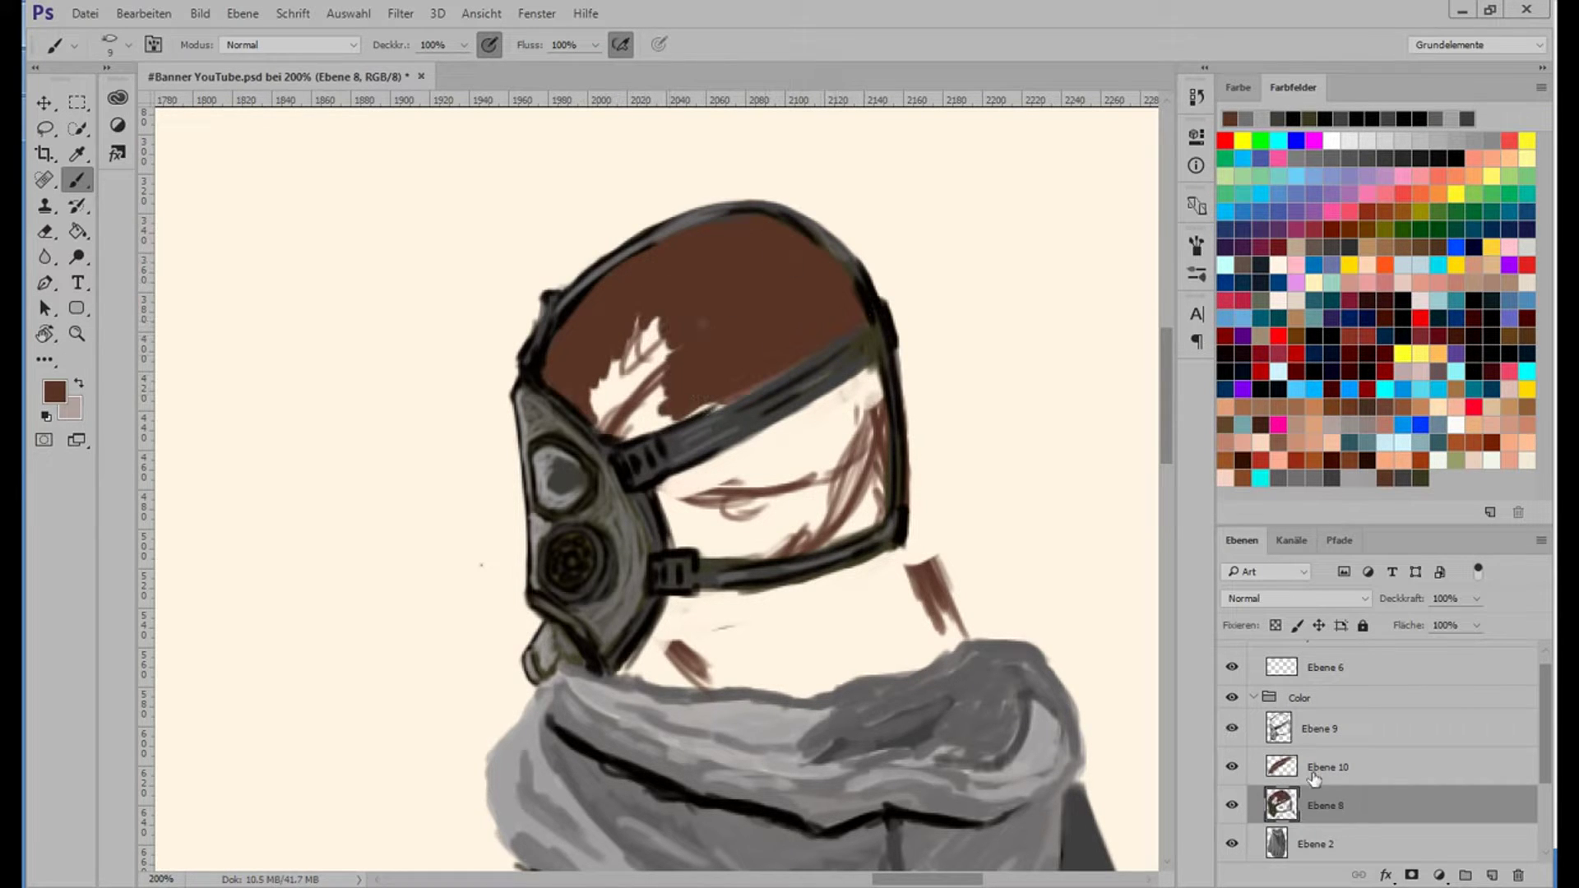
key(ctrl+e)
key(ctrl+e)
mouse_move(588, 320)
mouse_down()
mouse_move(600, 411)
mouse_move(673, 370)
mouse_move(638, 443)
mouse_move(740, 493)
mouse_move(855, 485)
mouse_move(888, 461)
mouse_up()
mouse_move(847, 411)
mouse_down()
mouse_move(768, 446)
mouse_move(874, 359)
mouse_move(880, 521)
mouse_move(816, 443)
mouse_move(699, 526)
mouse_move(750, 504)
mouse_move(730, 554)
mouse_move(842, 520)
mouse_move(713, 564)
mouse_up()
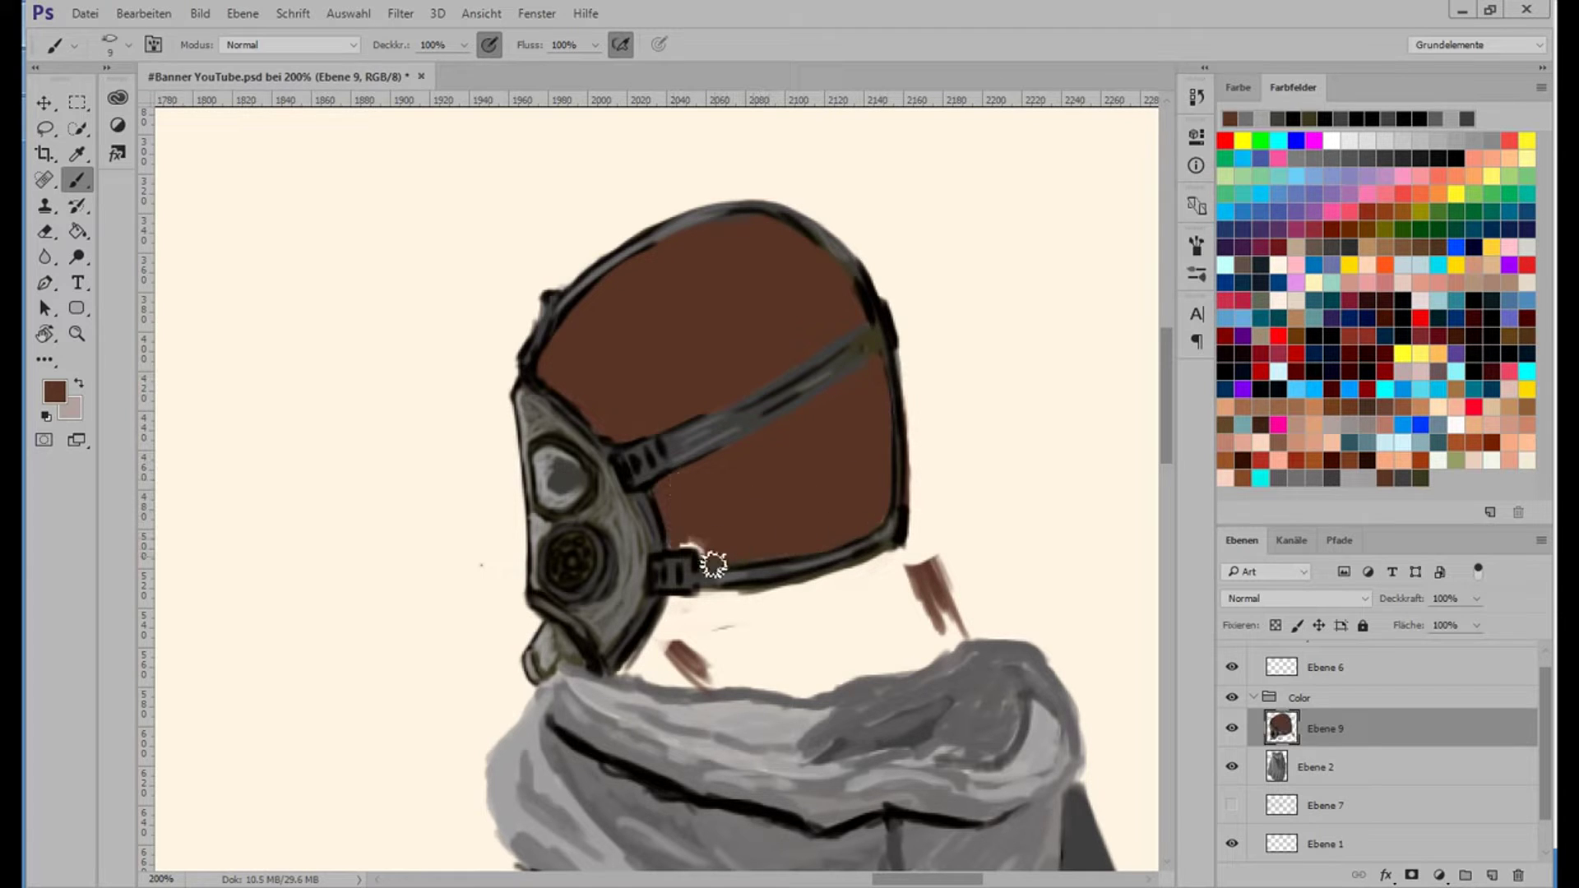
Trim the neck's outline with the eraser and add a new empty layer.
key(e)
mouse_move(929, 567)
mouse_down()
mouse_move(962, 627)
mouse_move(937, 658)
mouse_up()
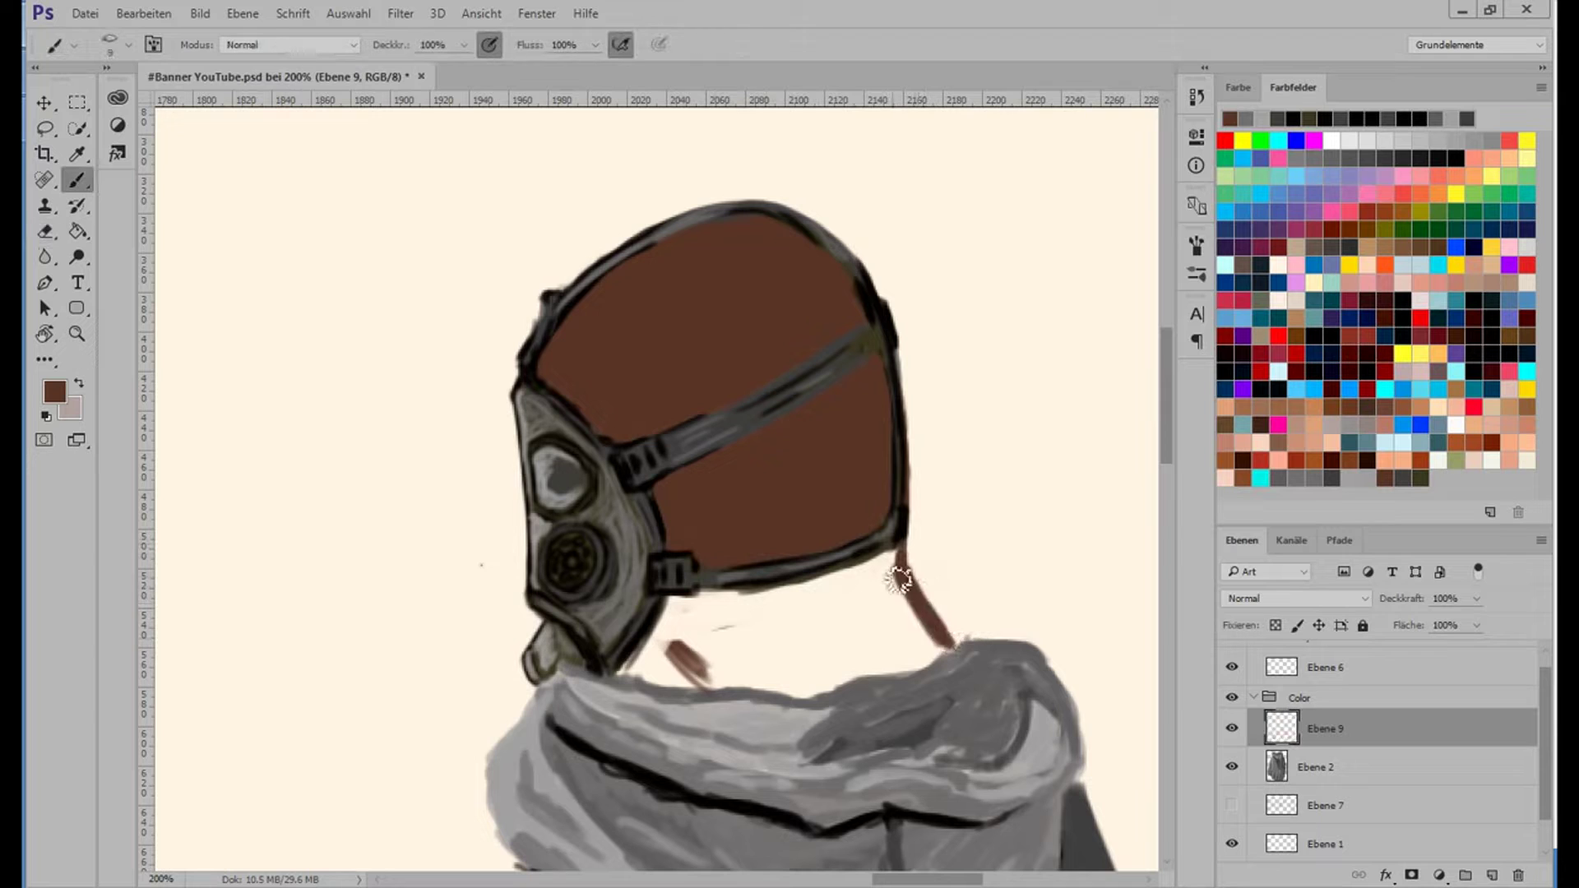
mouse_move(674, 604)
mouse_down()
mouse_move(694, 641)
mouse_move(794, 666)
mouse_move(747, 613)
mouse_move(855, 641)
mouse_move(790, 602)
mouse_move(891, 609)
mouse_move(896, 673)
mouse_move(765, 685)
mouse_up()
key(b)
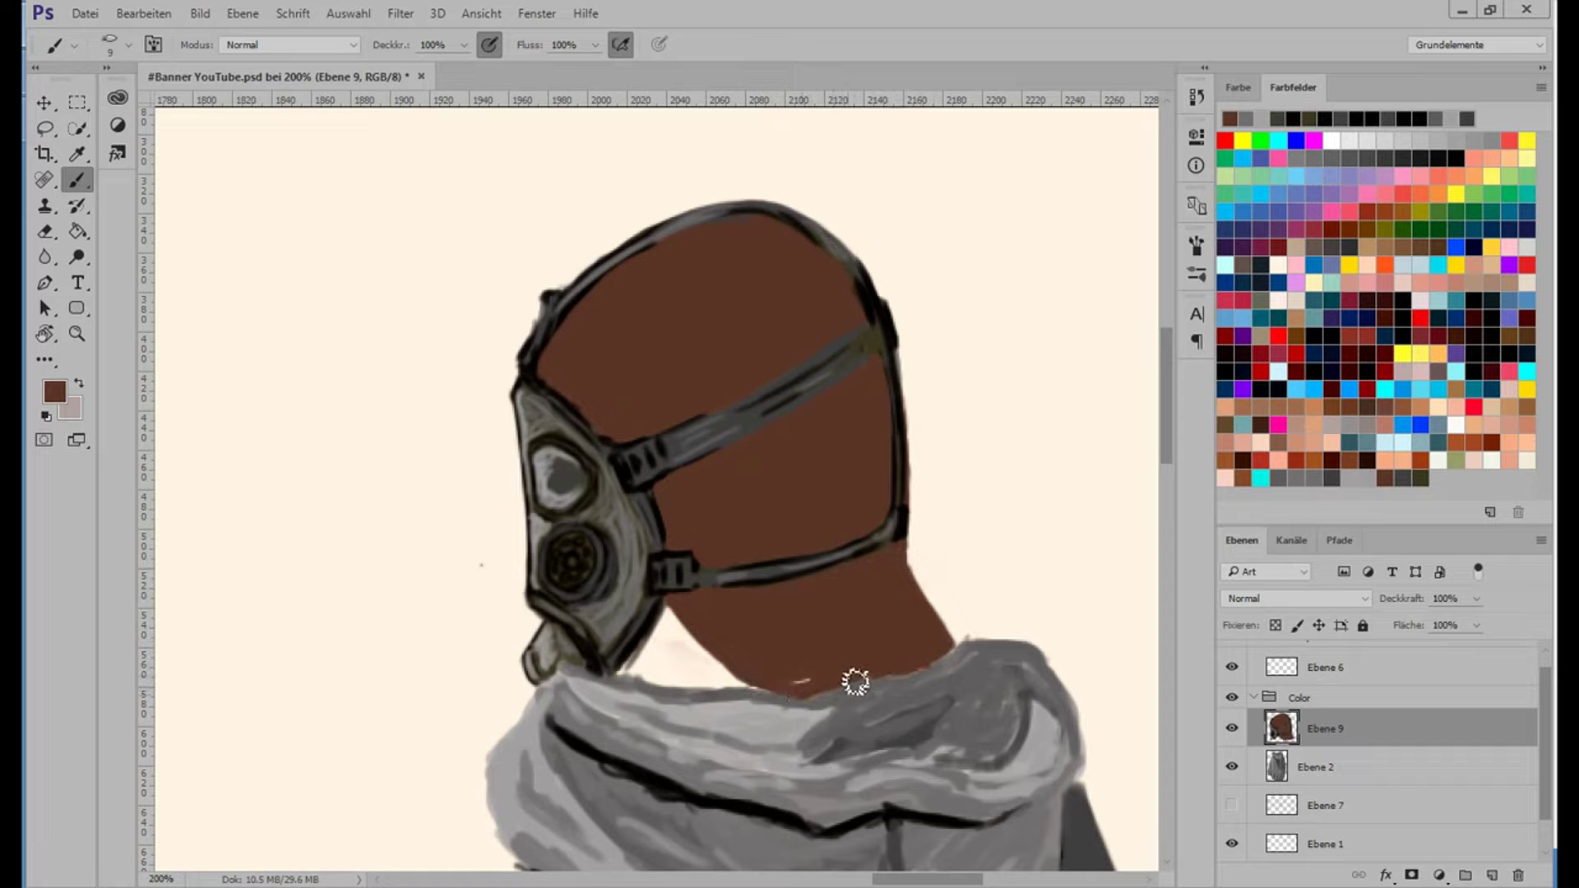
key(ctrl+shift+alt+n)
right_click(830, 518)
key(Escape)
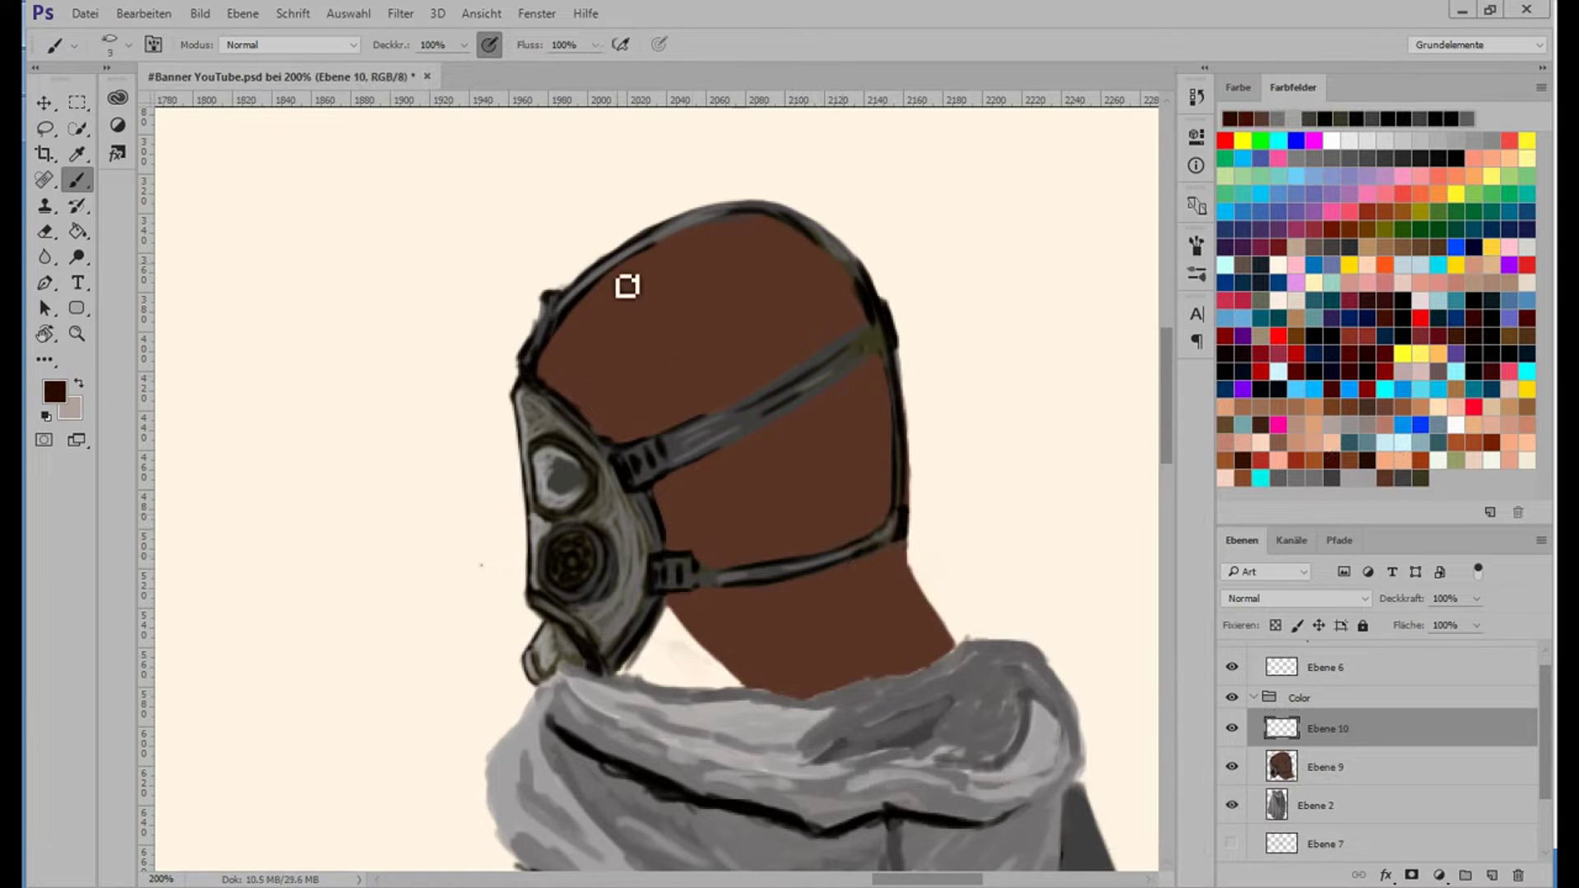
Hatch shadow strokes on the lower head and neck and add light cyan highlights.
mouse_move(543, 374)
mouse_down()
mouse_move(698, 299)
mouse_move(855, 316)
mouse_up()
drag(804, 441, 860, 508)
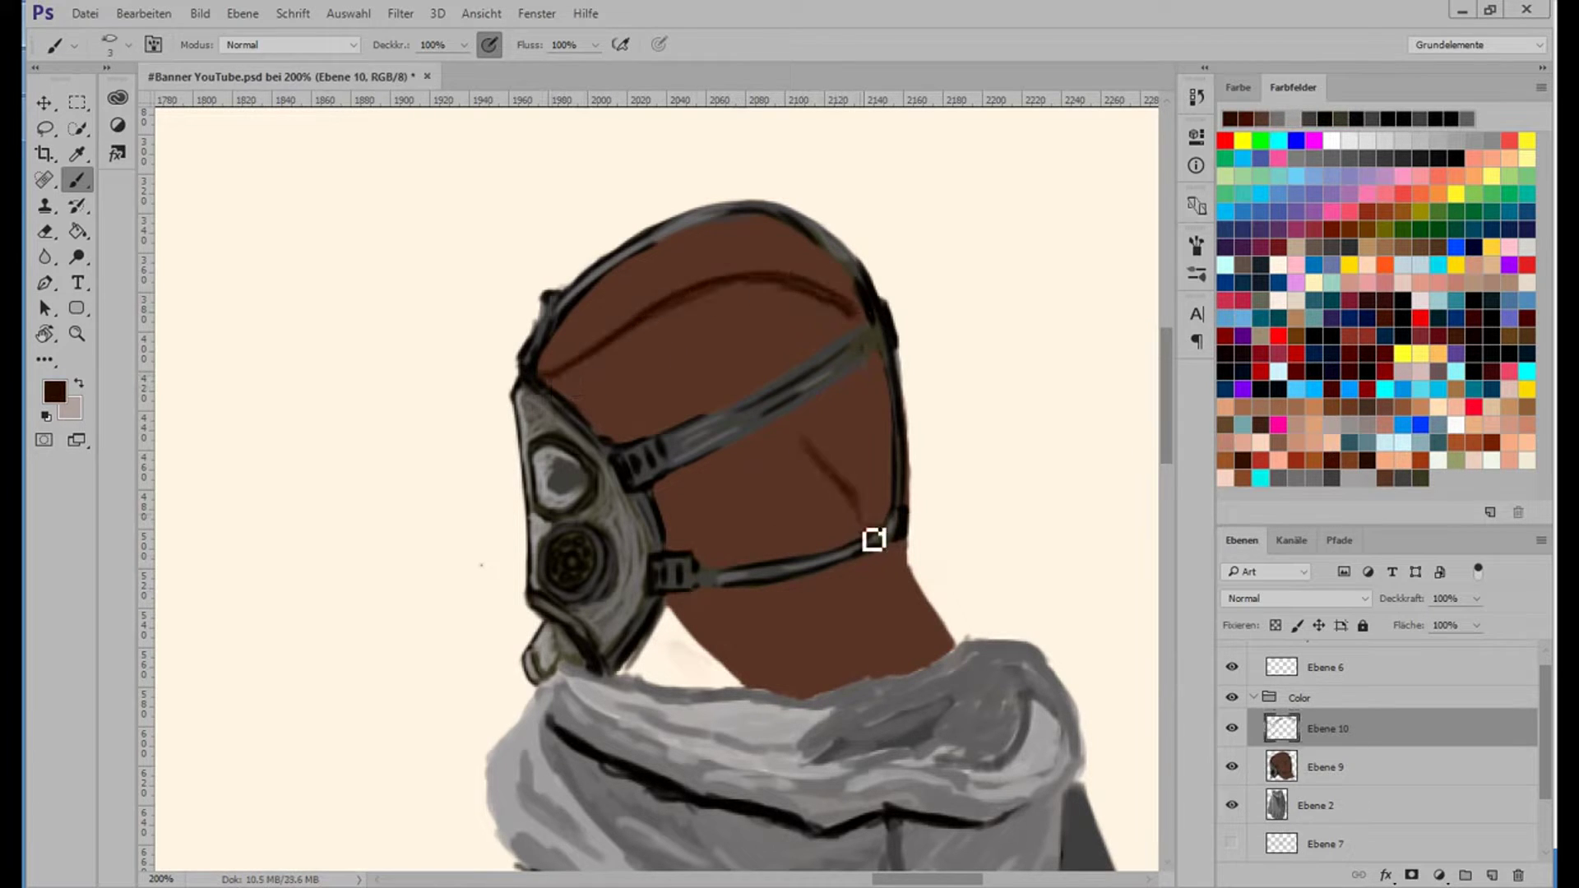
drag(718, 470, 751, 545)
drag(766, 517, 822, 526)
mouse_move(699, 493)
mouse_down()
mouse_move(761, 553)
mouse_move(860, 606)
mouse_up()
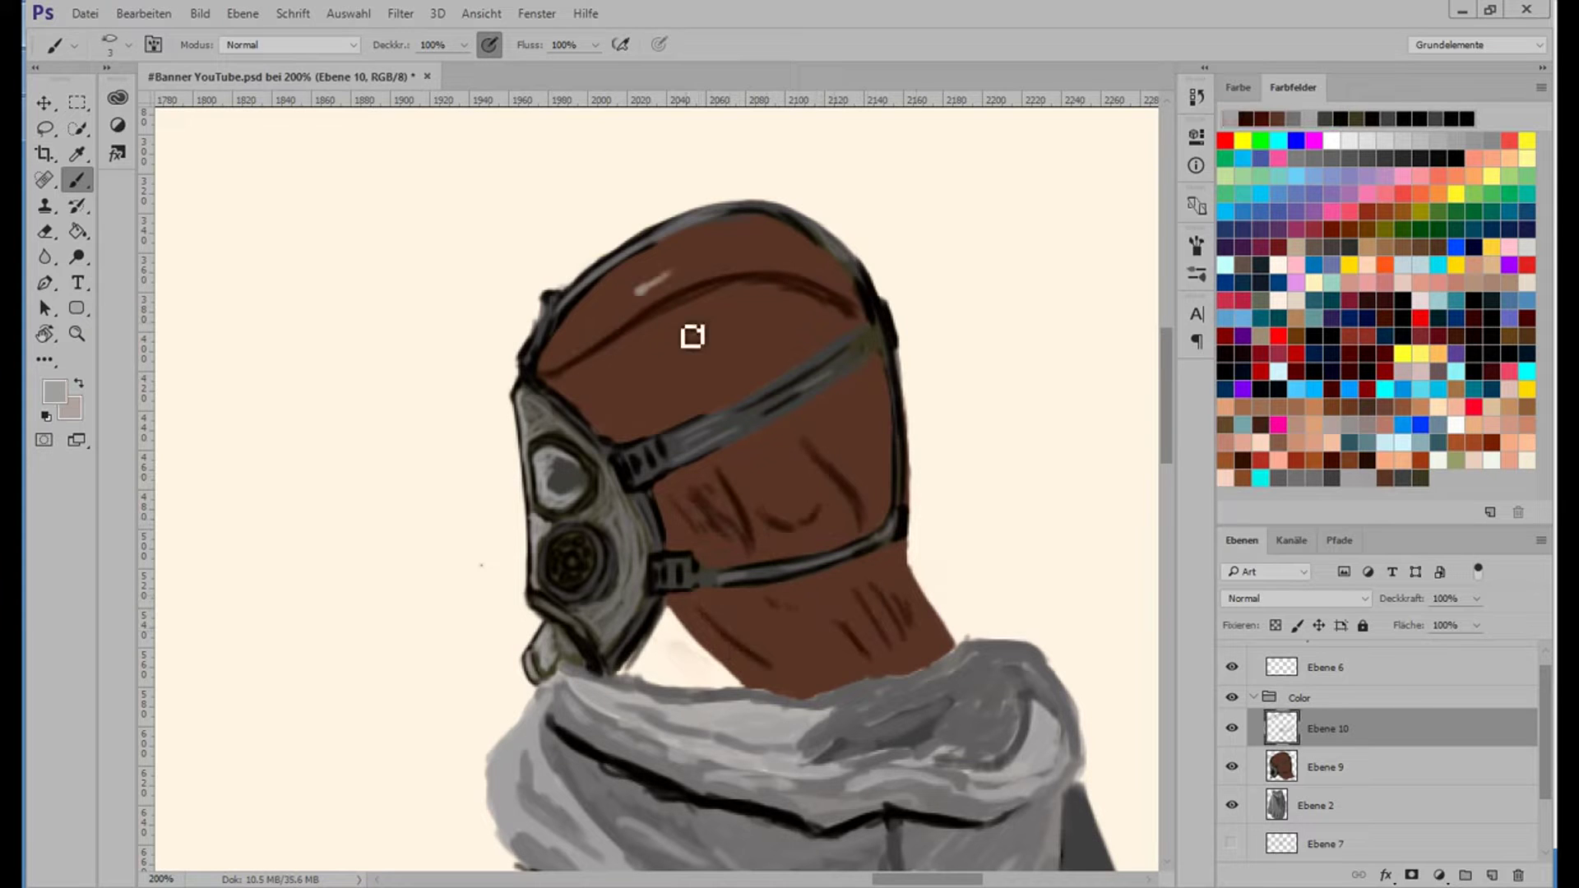
drag(543, 374, 755, 277)
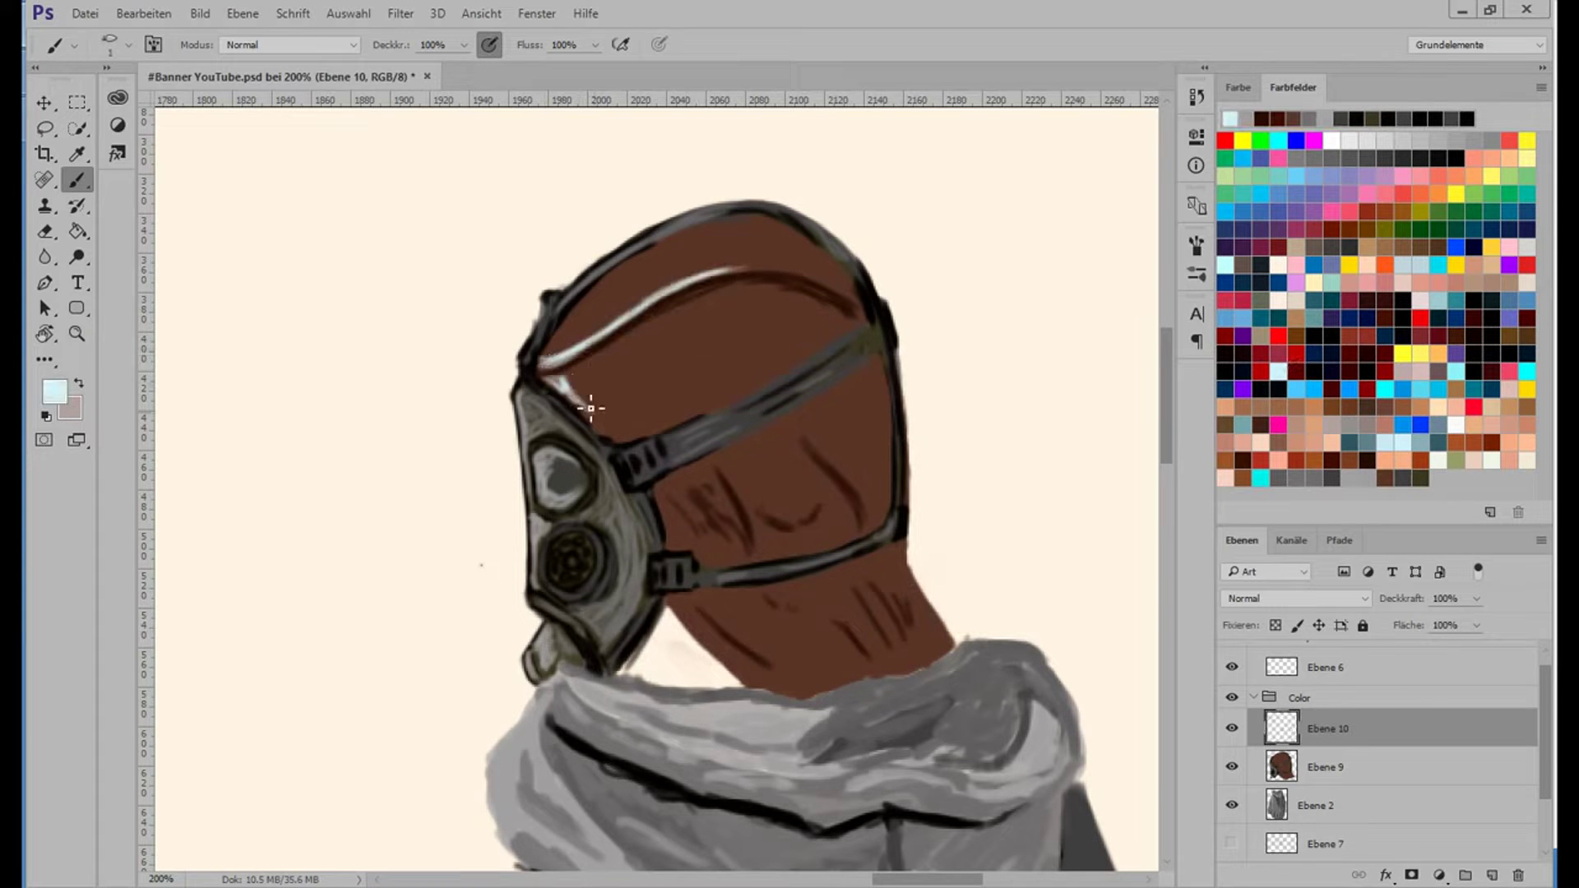
mouse_move(585, 389)
mouse_down()
mouse_move(669, 392)
mouse_move(701, 317)
mouse_move(785, 216)
mouse_move(818, 247)
mouse_up()
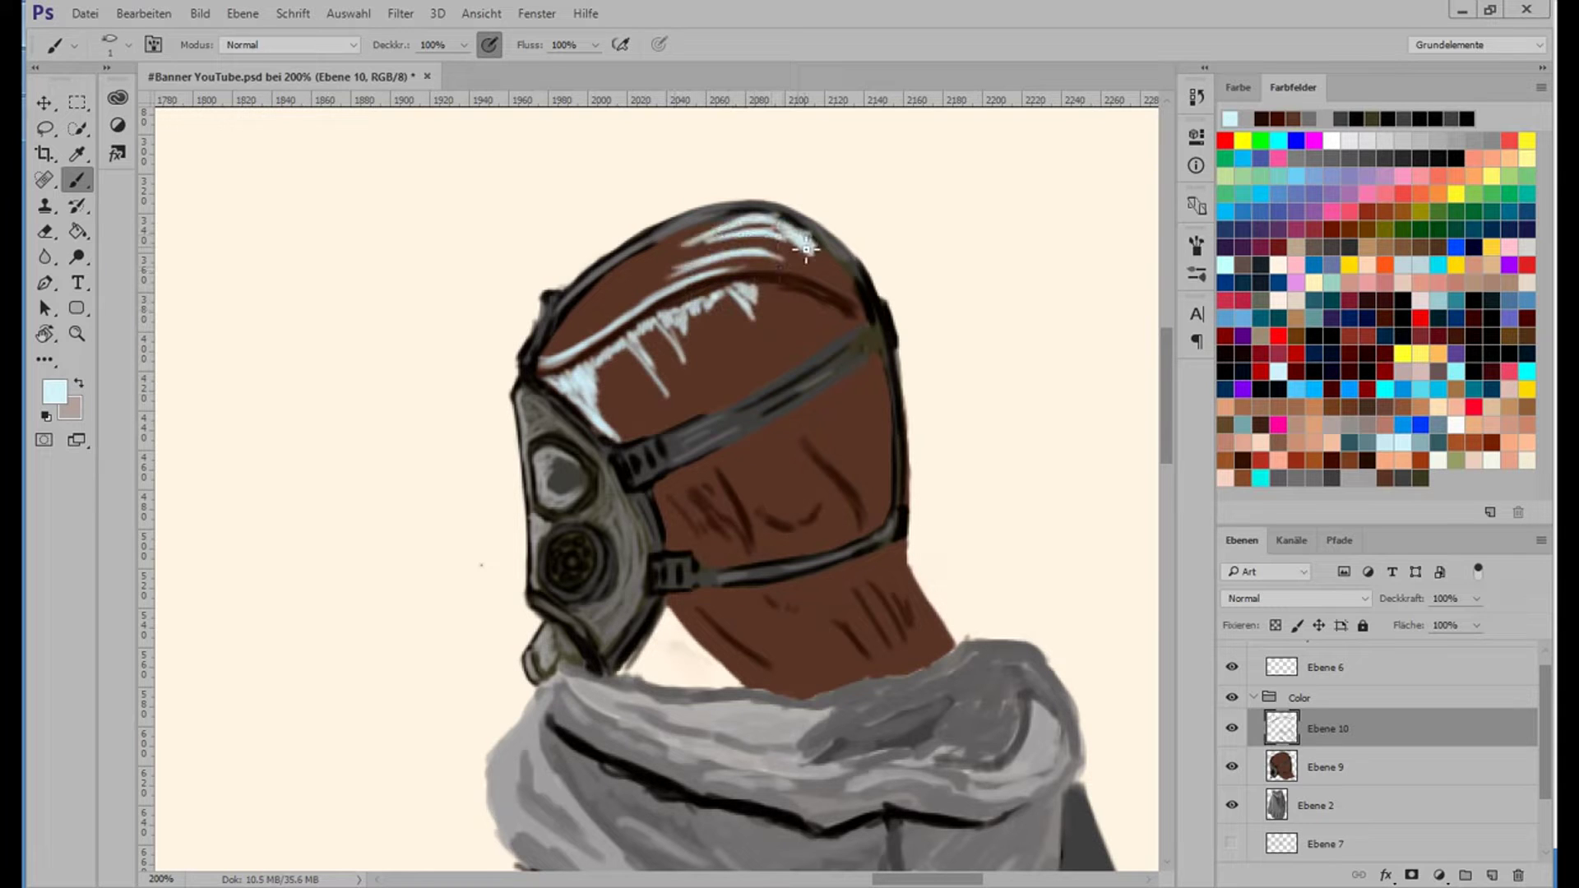
drag(674, 625, 748, 666)
Cover the cyan highlights with brown, switching to a darker brown from Swatches.
alt+click(751, 493)
drag(609, 419, 603, 375)
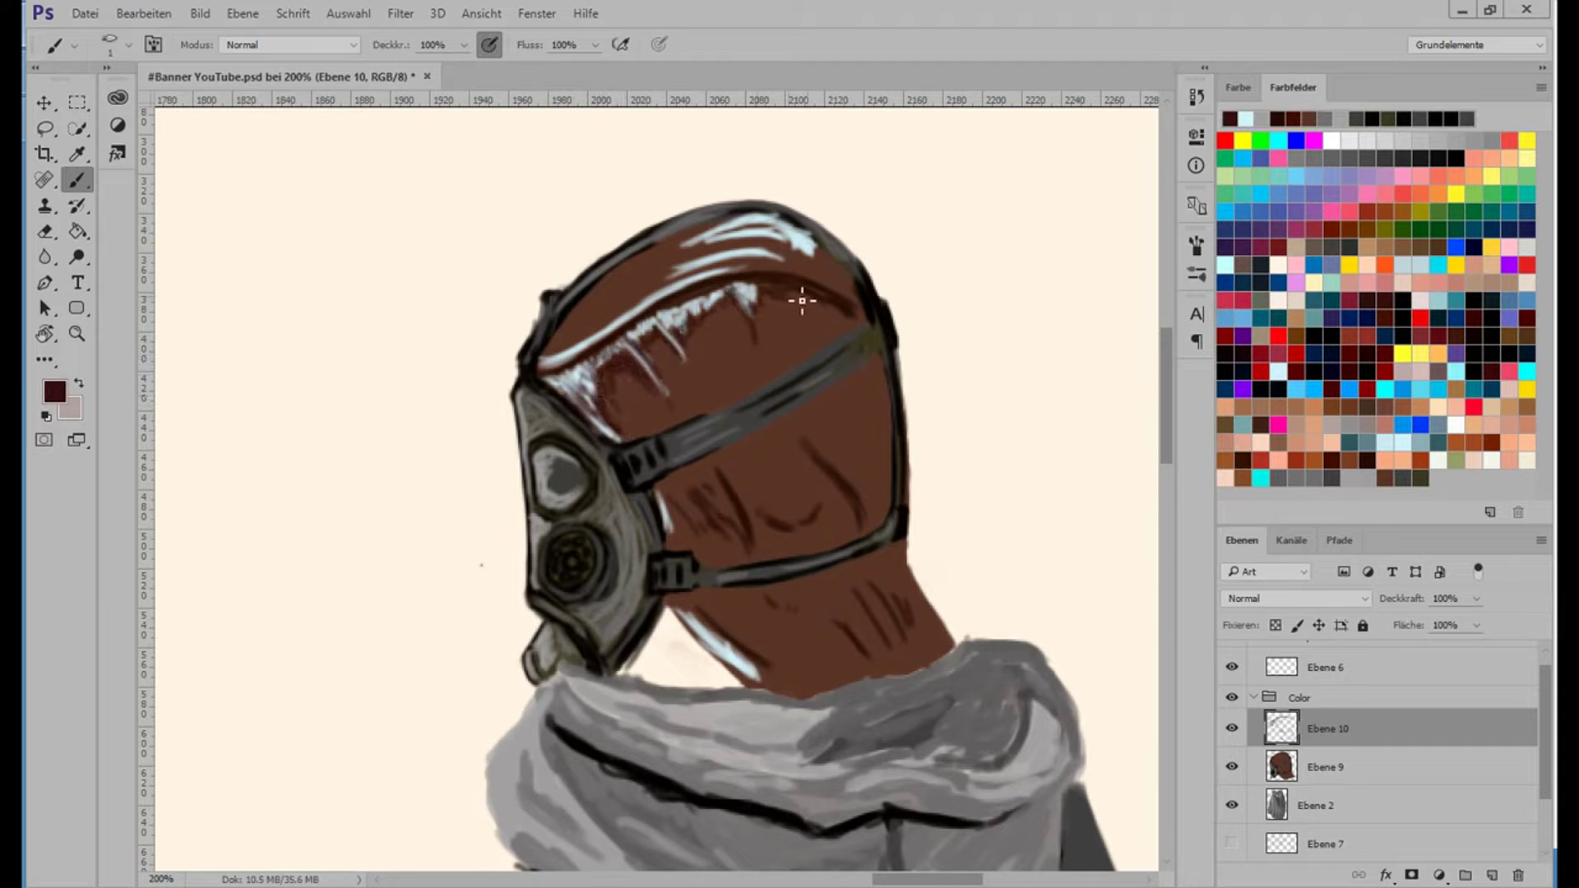
drag(782, 255, 812, 265)
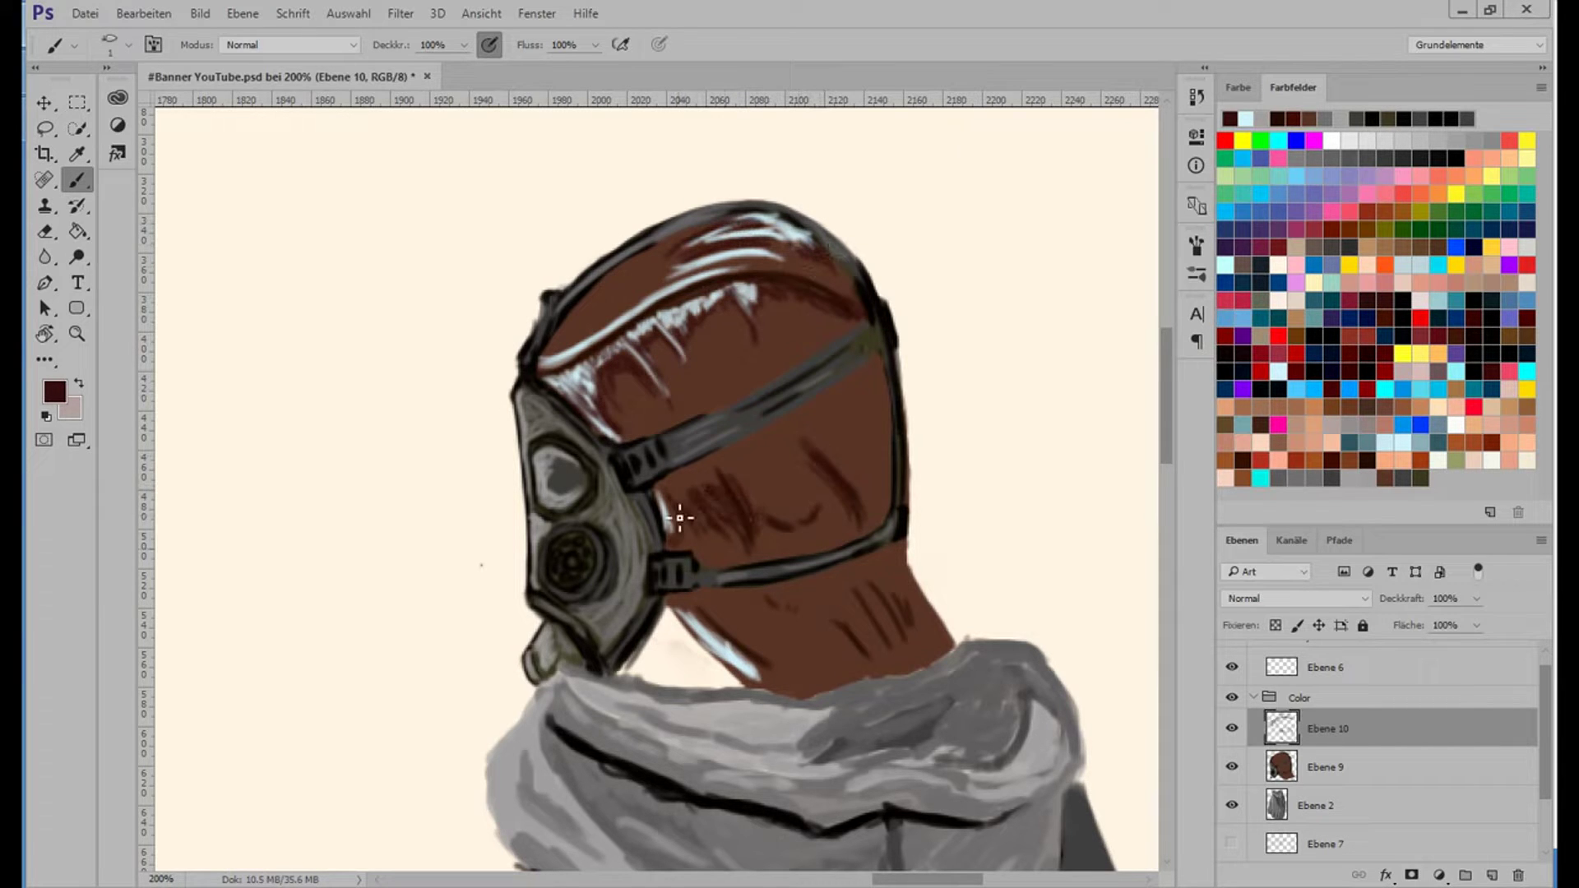
click(1379, 345)
click(1509, 308)
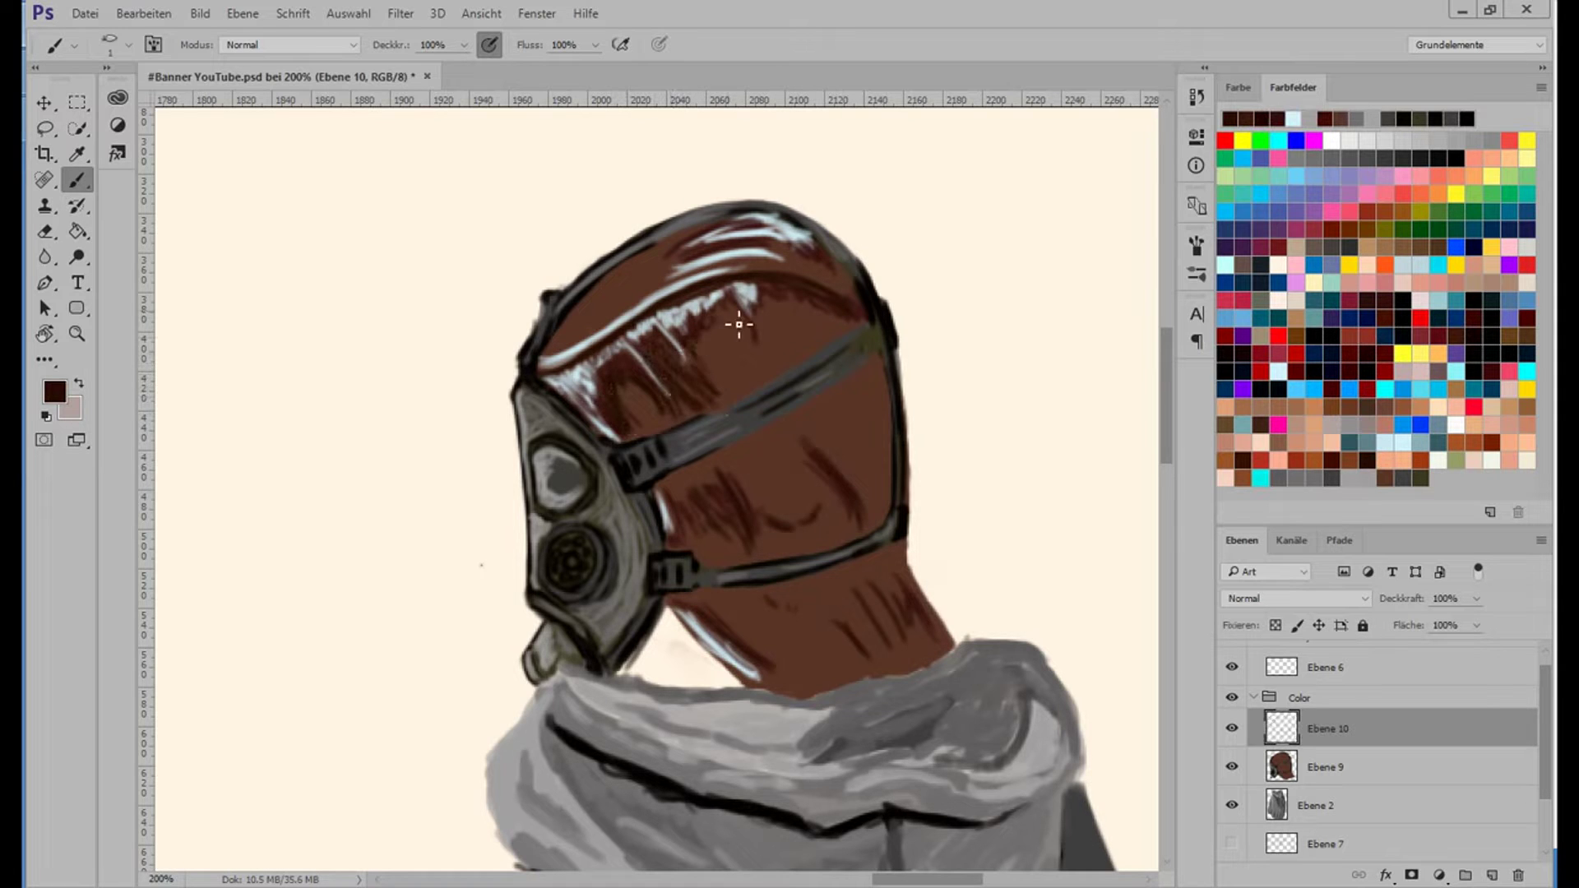
mouse_move(738, 325)
mouse_down()
mouse_move(754, 398)
mouse_move(715, 356)
mouse_up()
mouse_move(625, 271)
mouse_down()
mouse_move(575, 345)
mouse_move(645, 235)
mouse_up()
Paint dark brown hair strands across the top of the head and along the right edge.
mouse_move(547, 337)
mouse_down()
mouse_move(687, 209)
mouse_move(744, 197)
mouse_up()
mouse_move(646, 300)
mouse_down()
mouse_move(872, 247)
mouse_move(884, 292)
mouse_up()
drag(707, 235, 823, 216)
drag(748, 263, 851, 289)
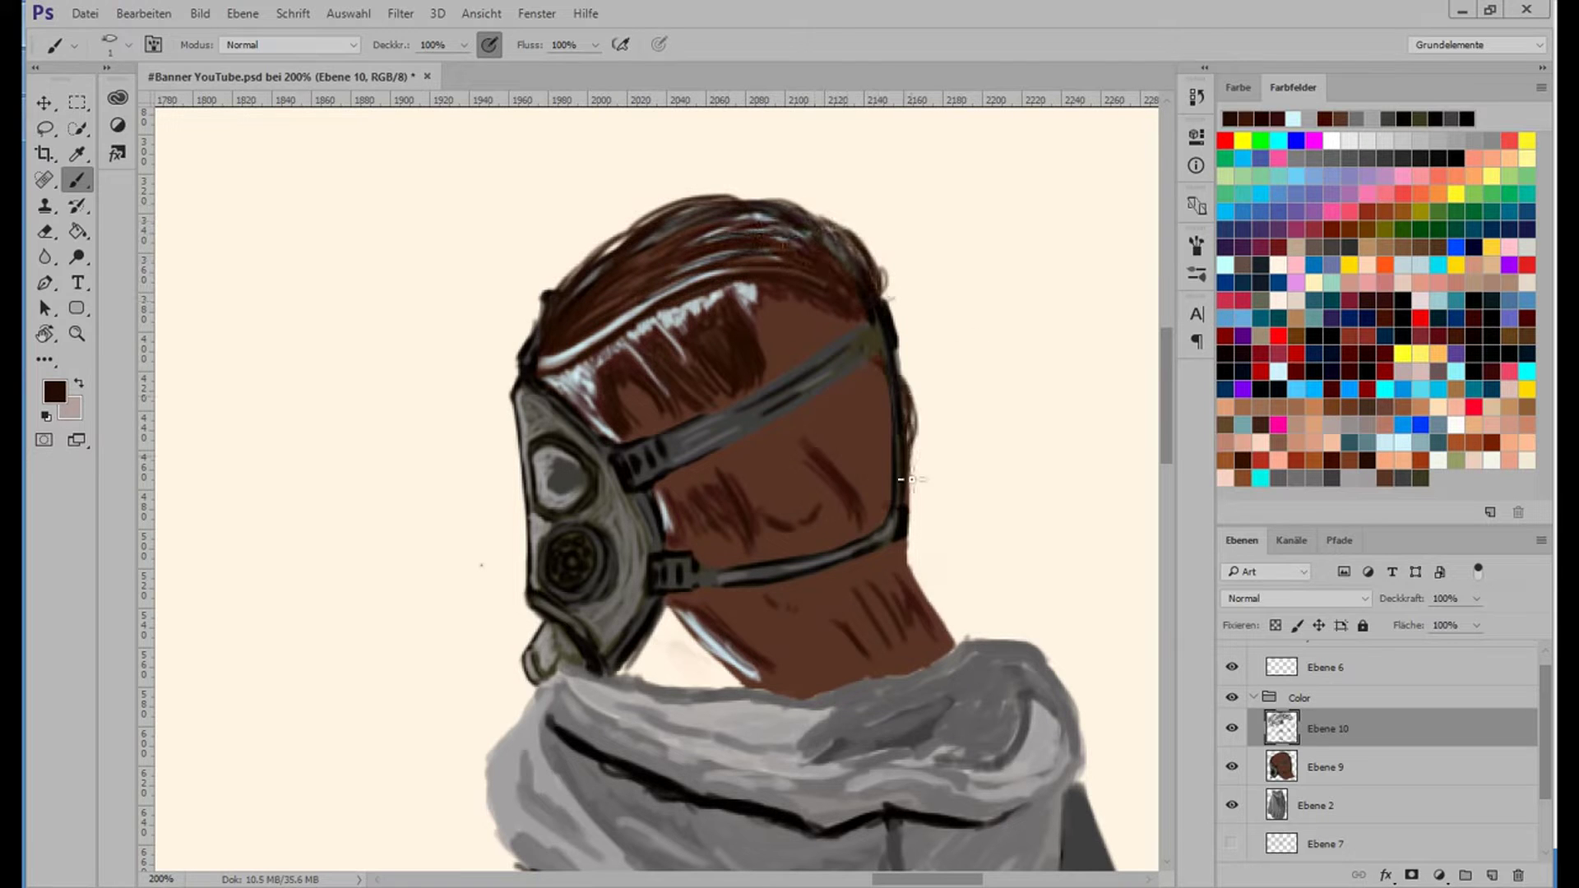
drag(911, 479, 946, 633)
drag(873, 370, 887, 494)
mouse_move(658, 385)
mouse_down()
mouse_move(625, 431)
mouse_move(576, 436)
mouse_up()
drag(801, 304, 749, 362)
drag(826, 354, 820, 303)
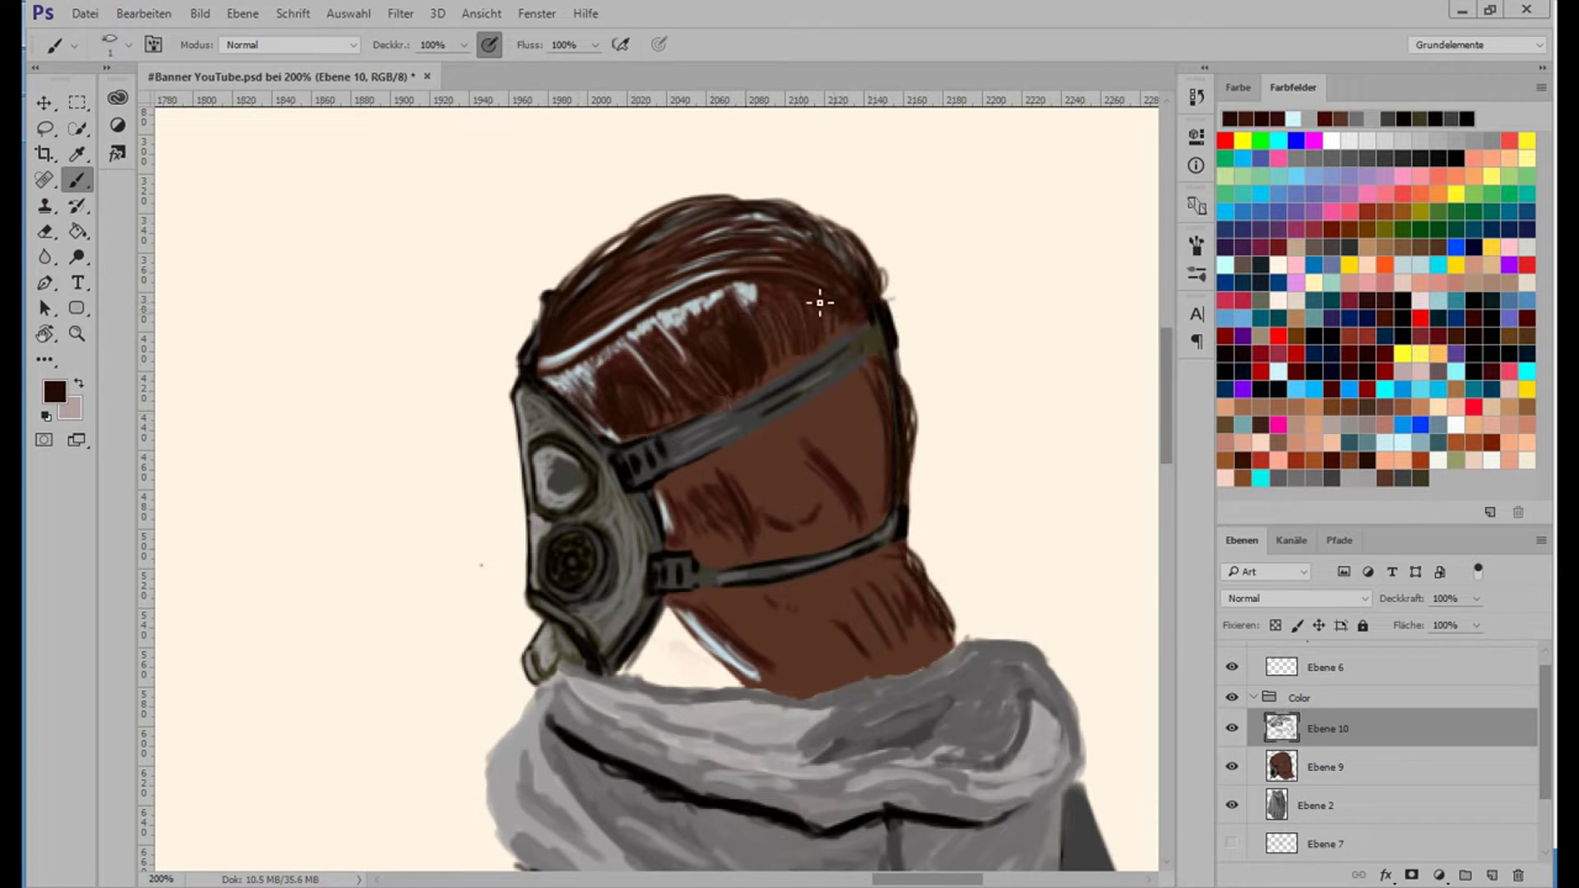
drag(681, 479, 728, 559)
mouse_move(870, 382)
mouse_down()
mouse_move(864, 518)
mouse_move(887, 486)
mouse_up()
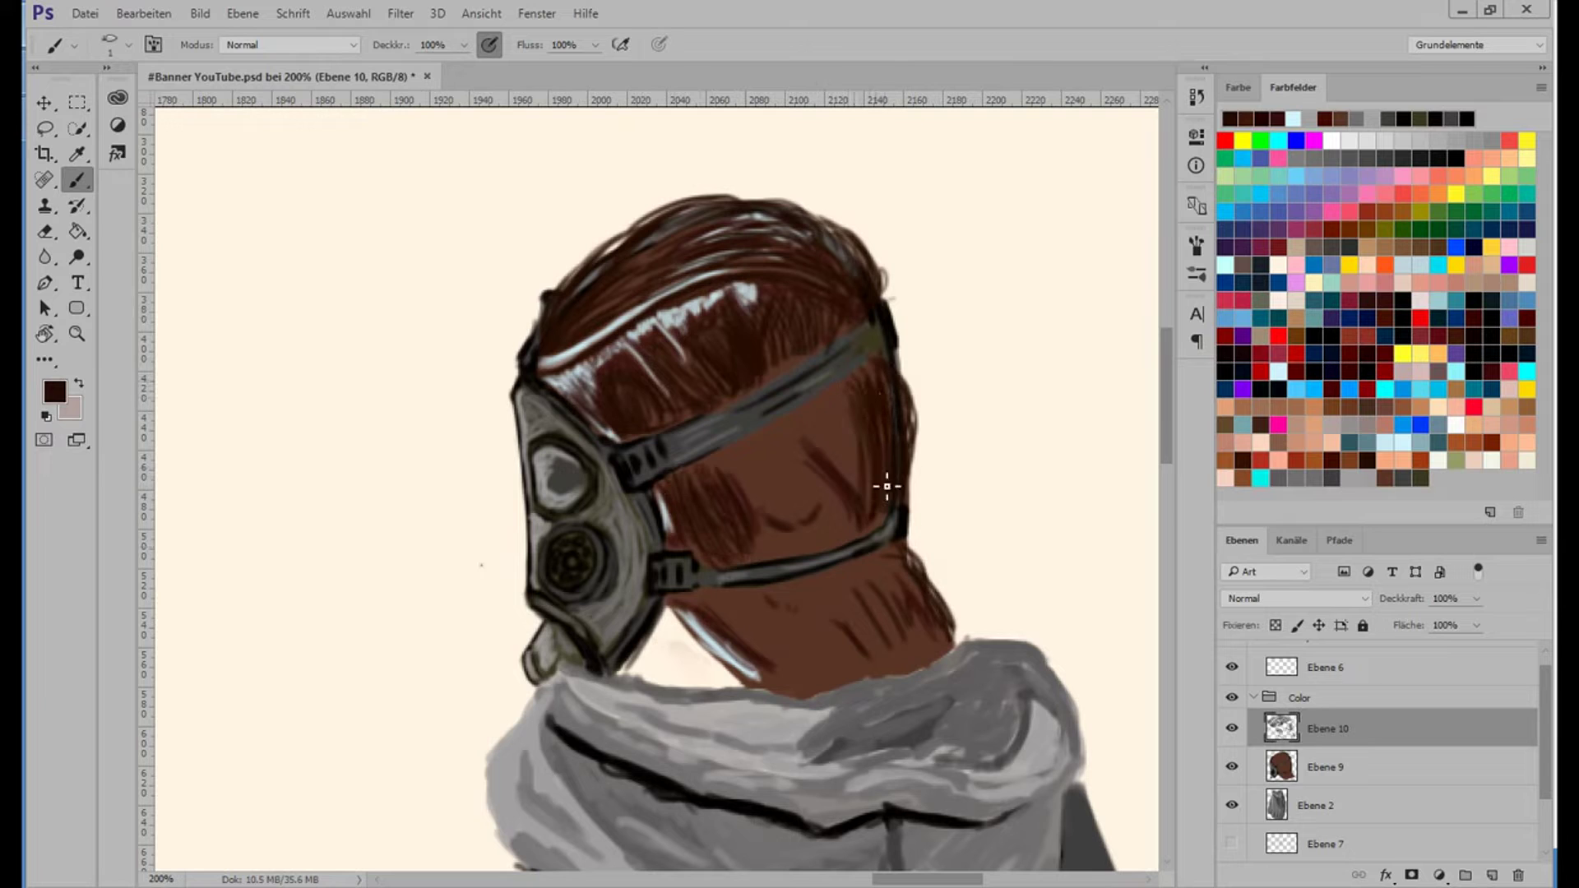
Choose a 9 px pressure-sized brush and a new paint colour.
right_click(715, 312)
double_click(765, 518)
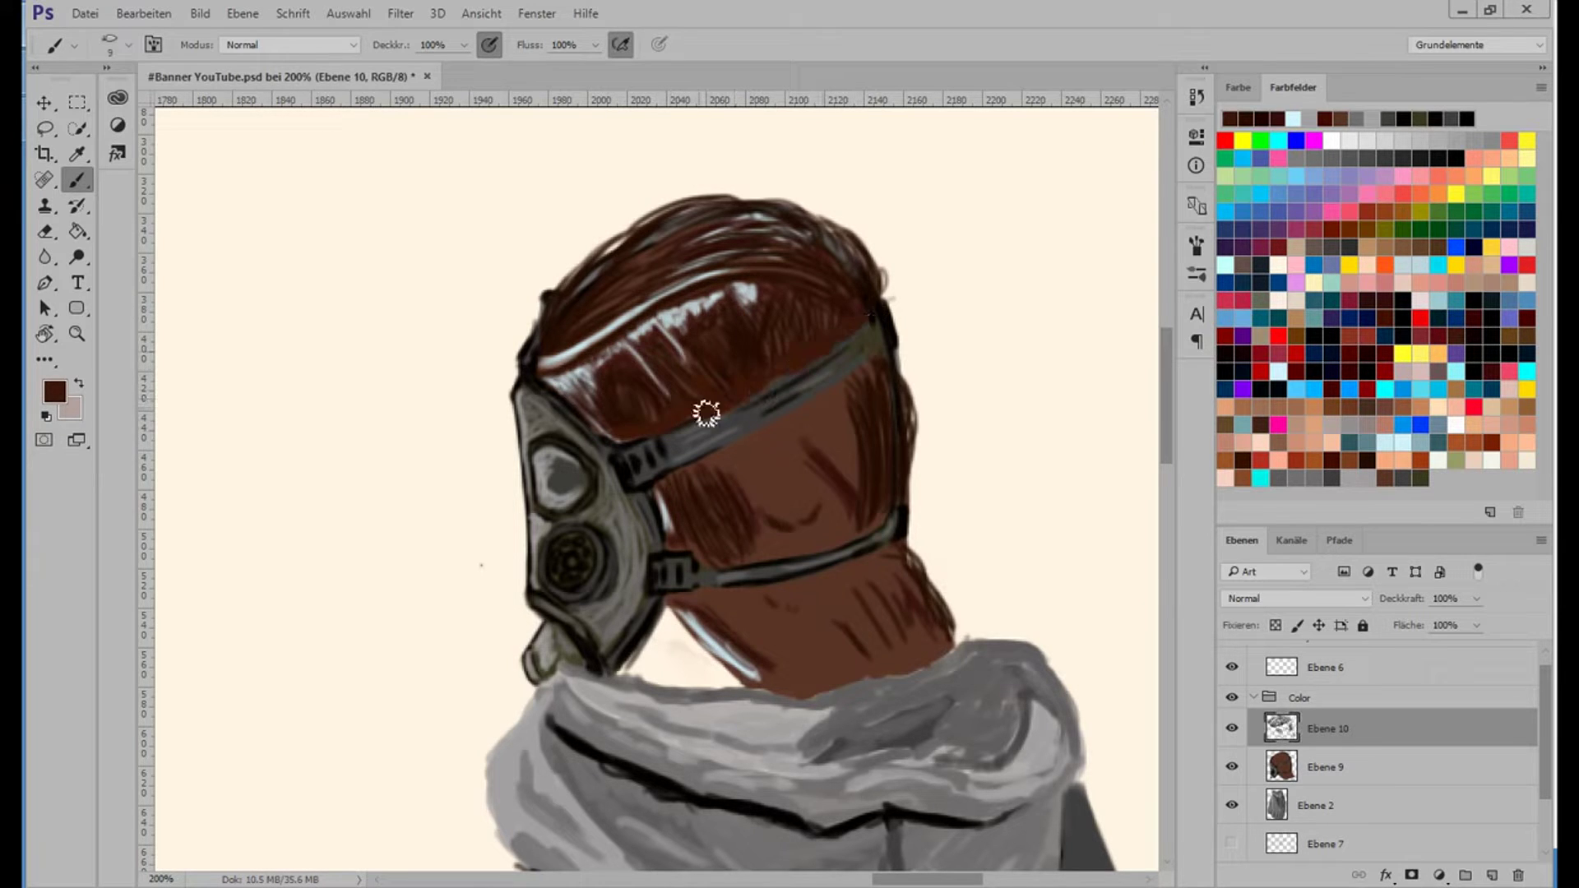
alt+click(706, 413)
Select a textured 20 px brush at lower opacity with black on a new layer.
right_click(1078, 381)
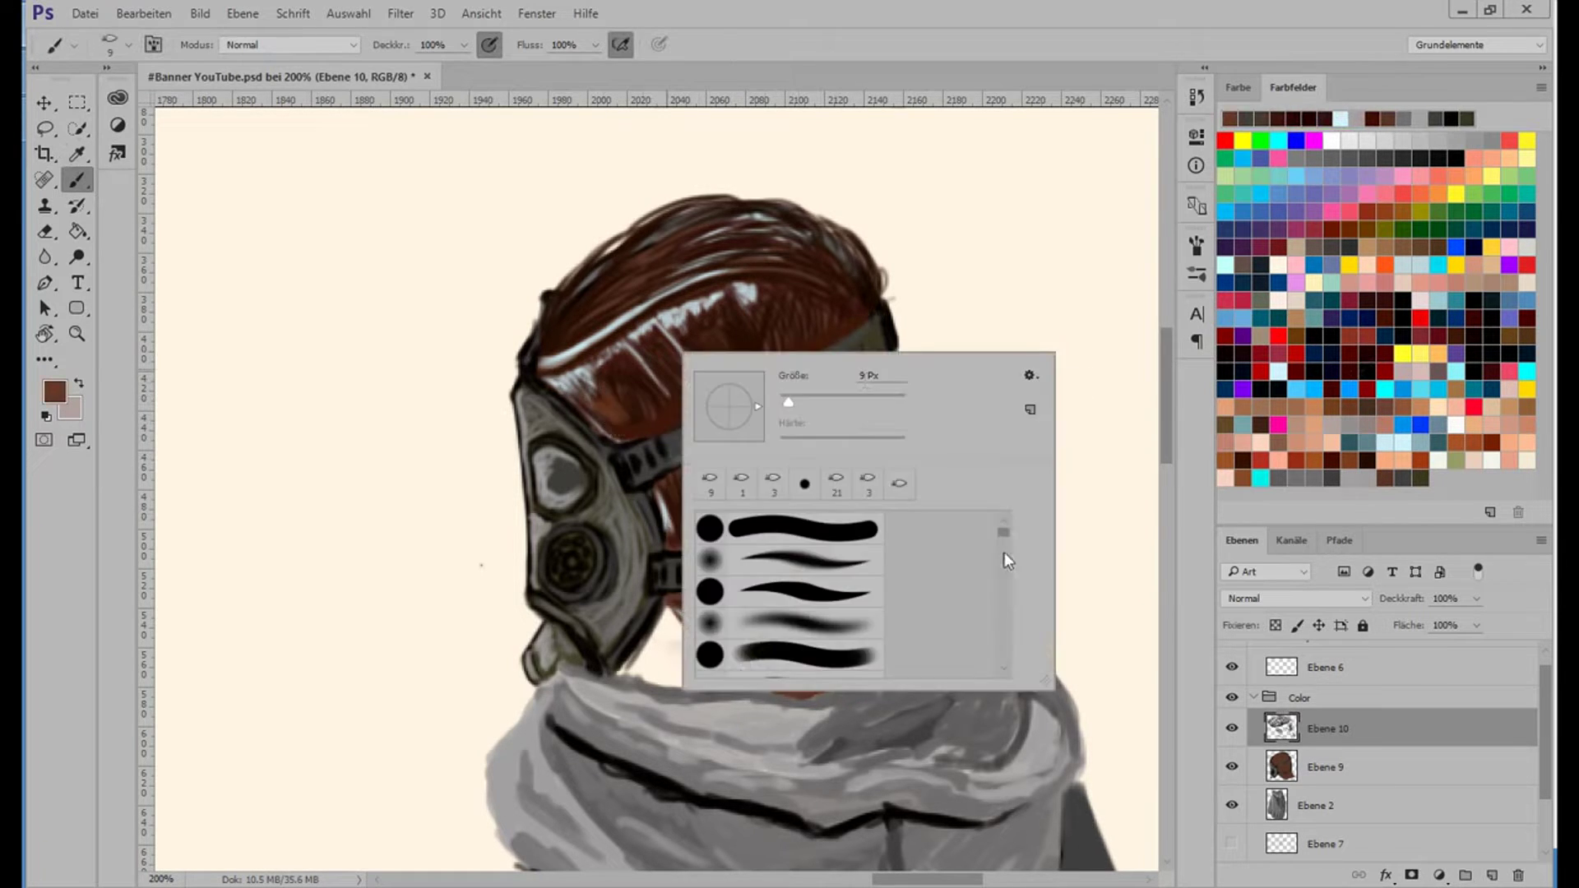
scroll(1008, 561, down, 5)
click(834, 530)
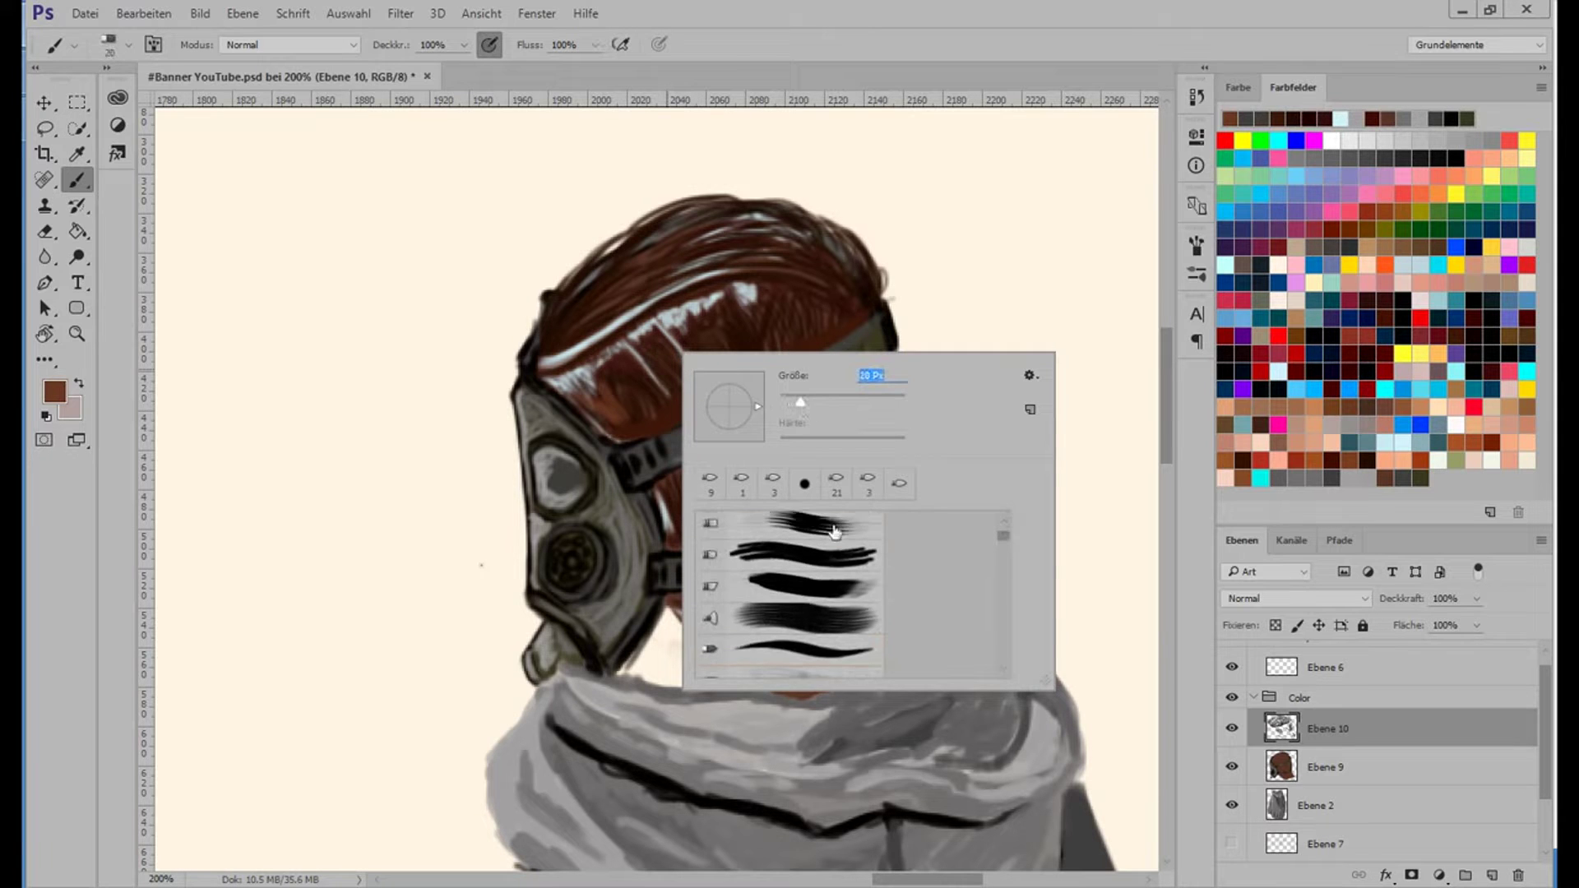
drag(463, 44, 442, 72)
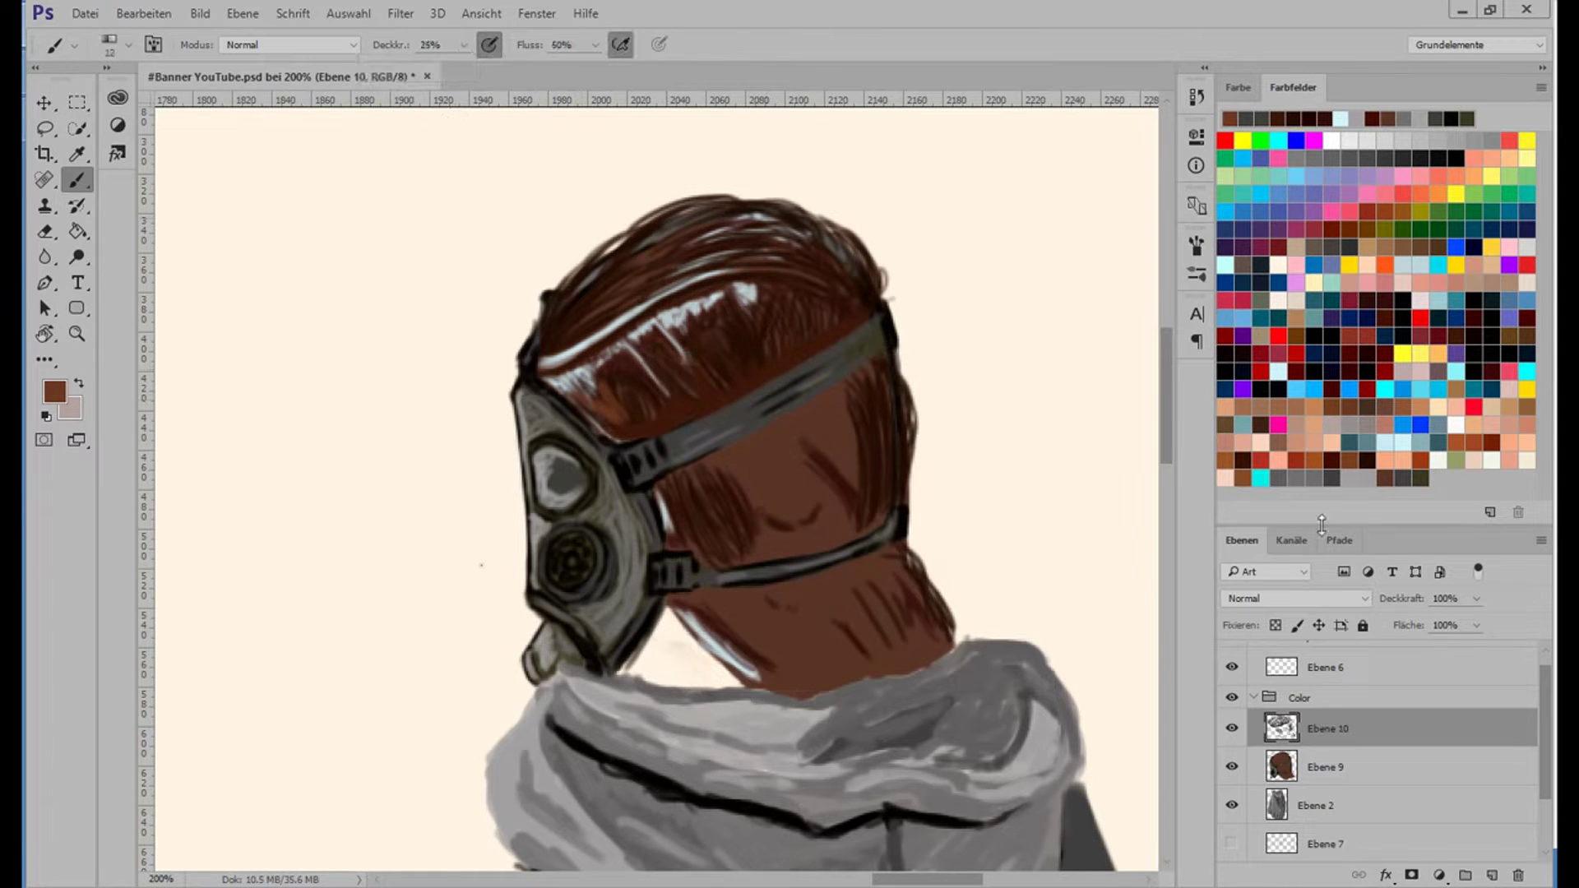
key(ctrl+shift+alt+n)
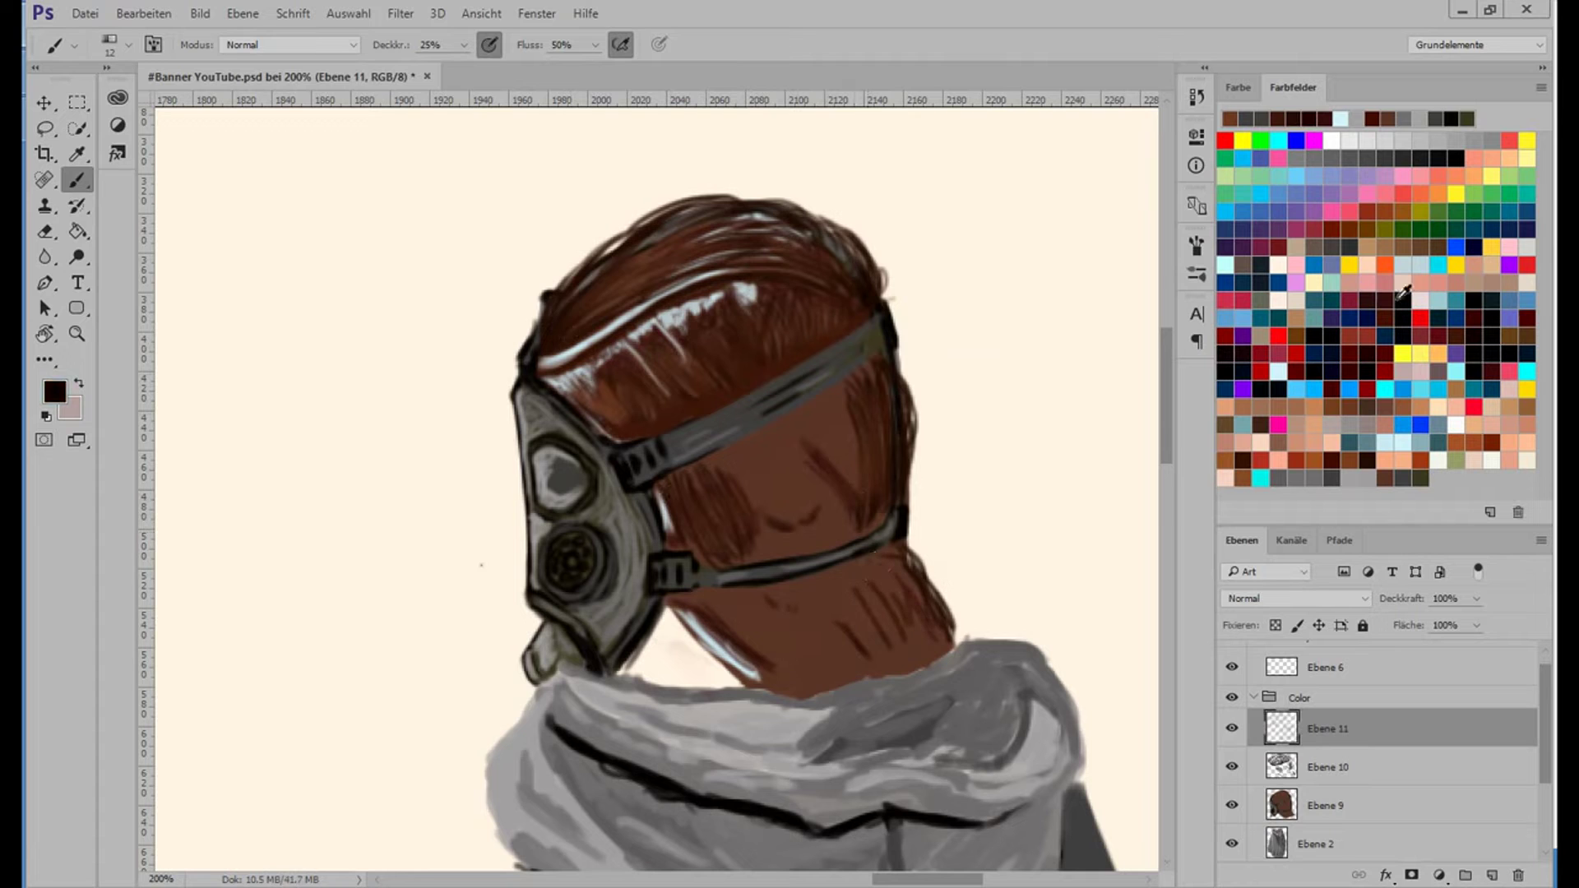
click(1399, 299)
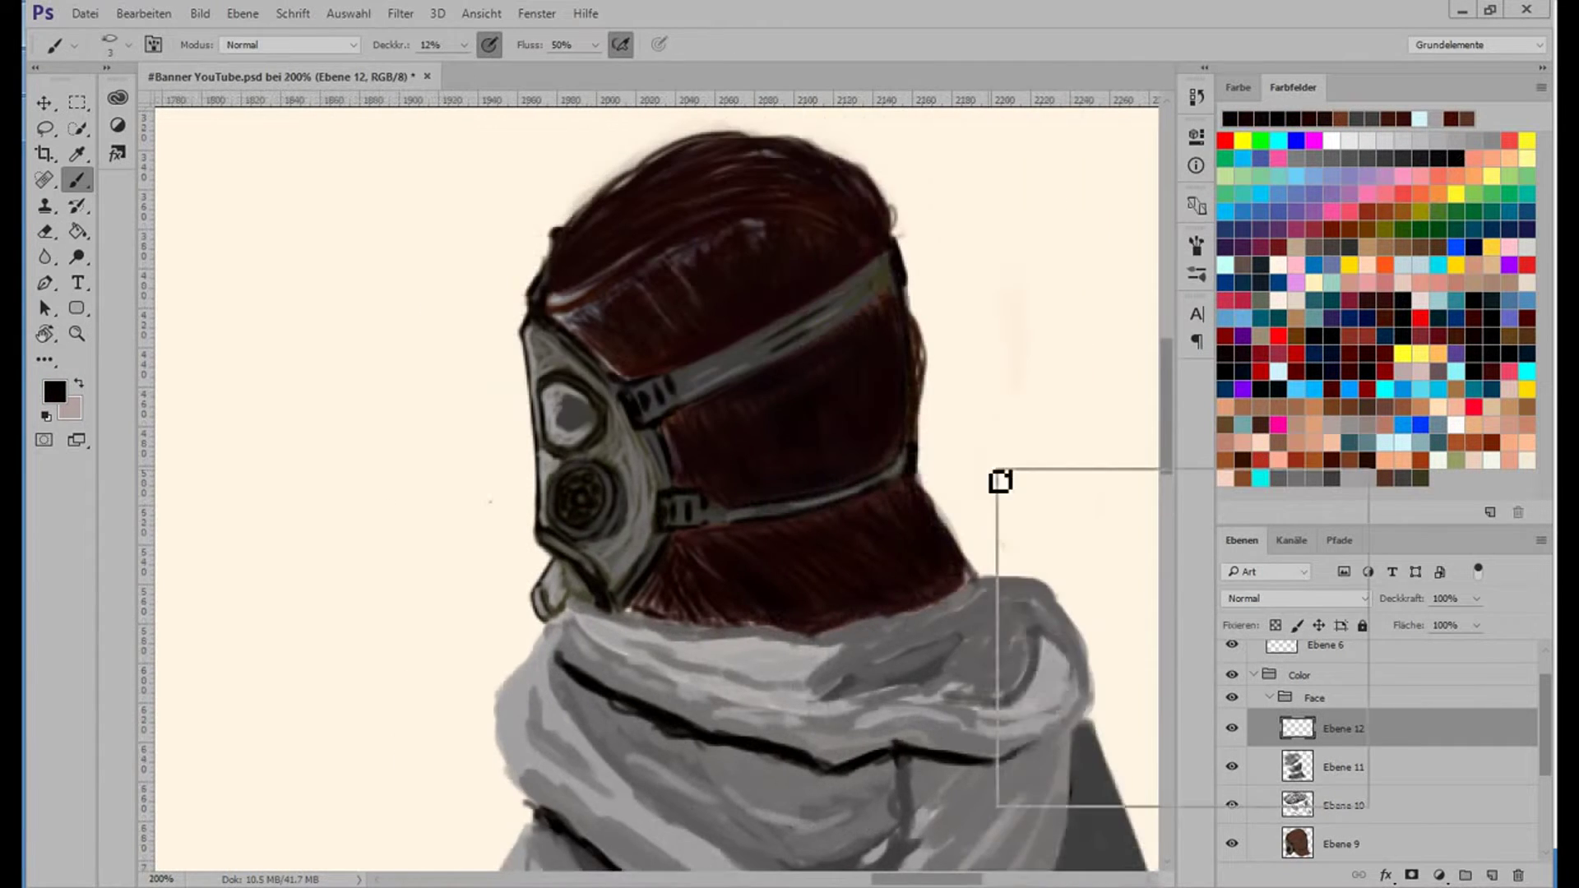
Shade the mask straps, the mask's left side and lens, and the hood collar in black.
drag(676, 393, 769, 335)
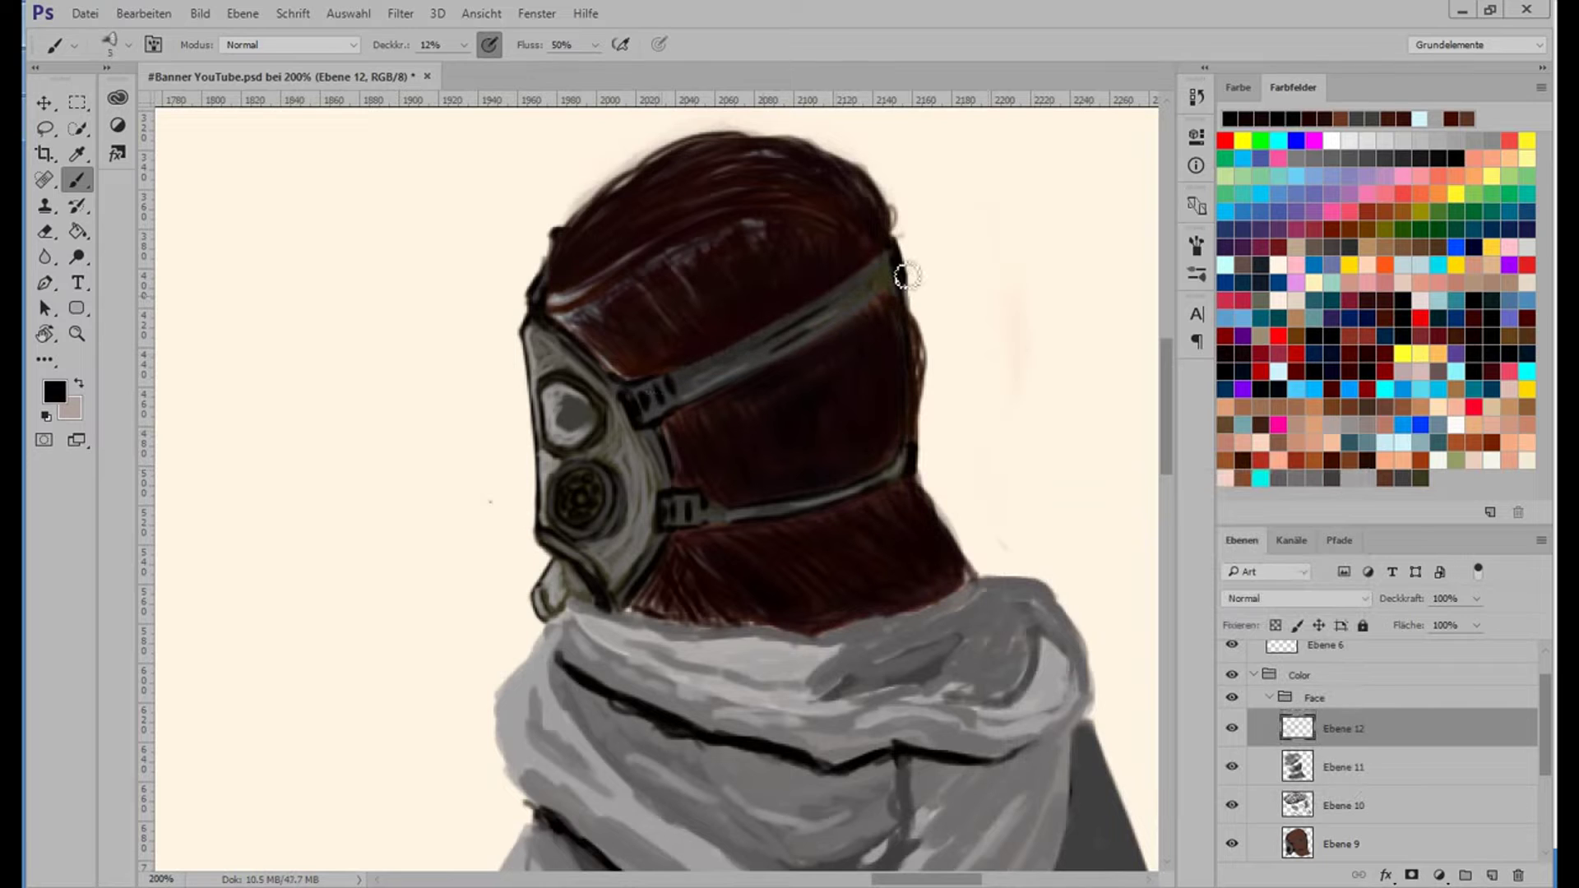
drag(756, 512, 691, 524)
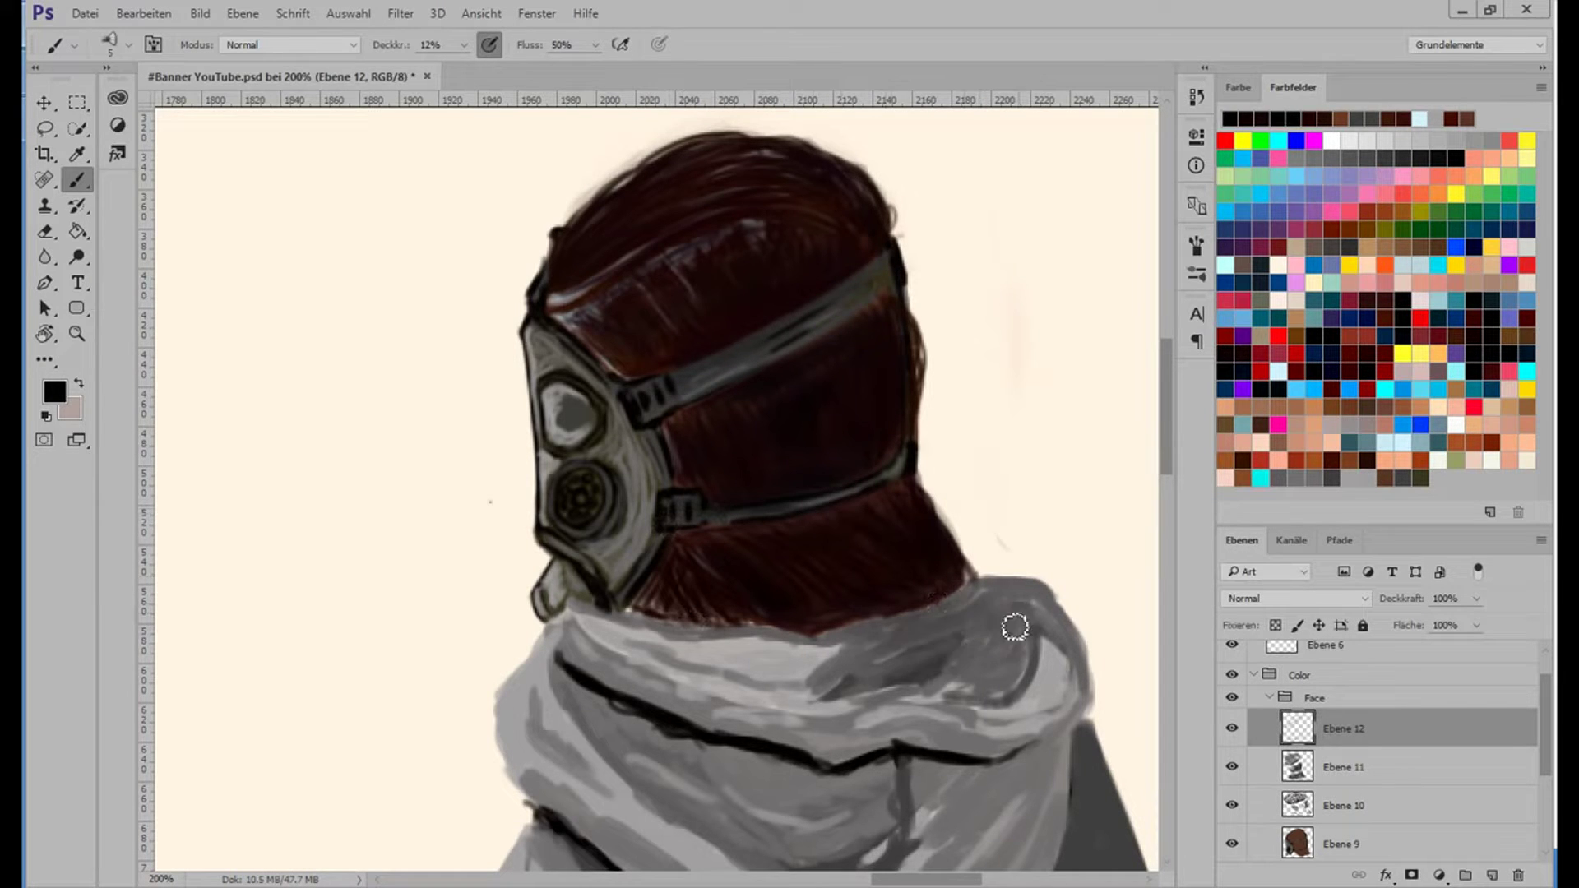
mouse_move(629, 572)
mouse_down()
mouse_move(624, 441)
mouse_move(565, 553)
mouse_move(622, 462)
mouse_move(612, 378)
mouse_up()
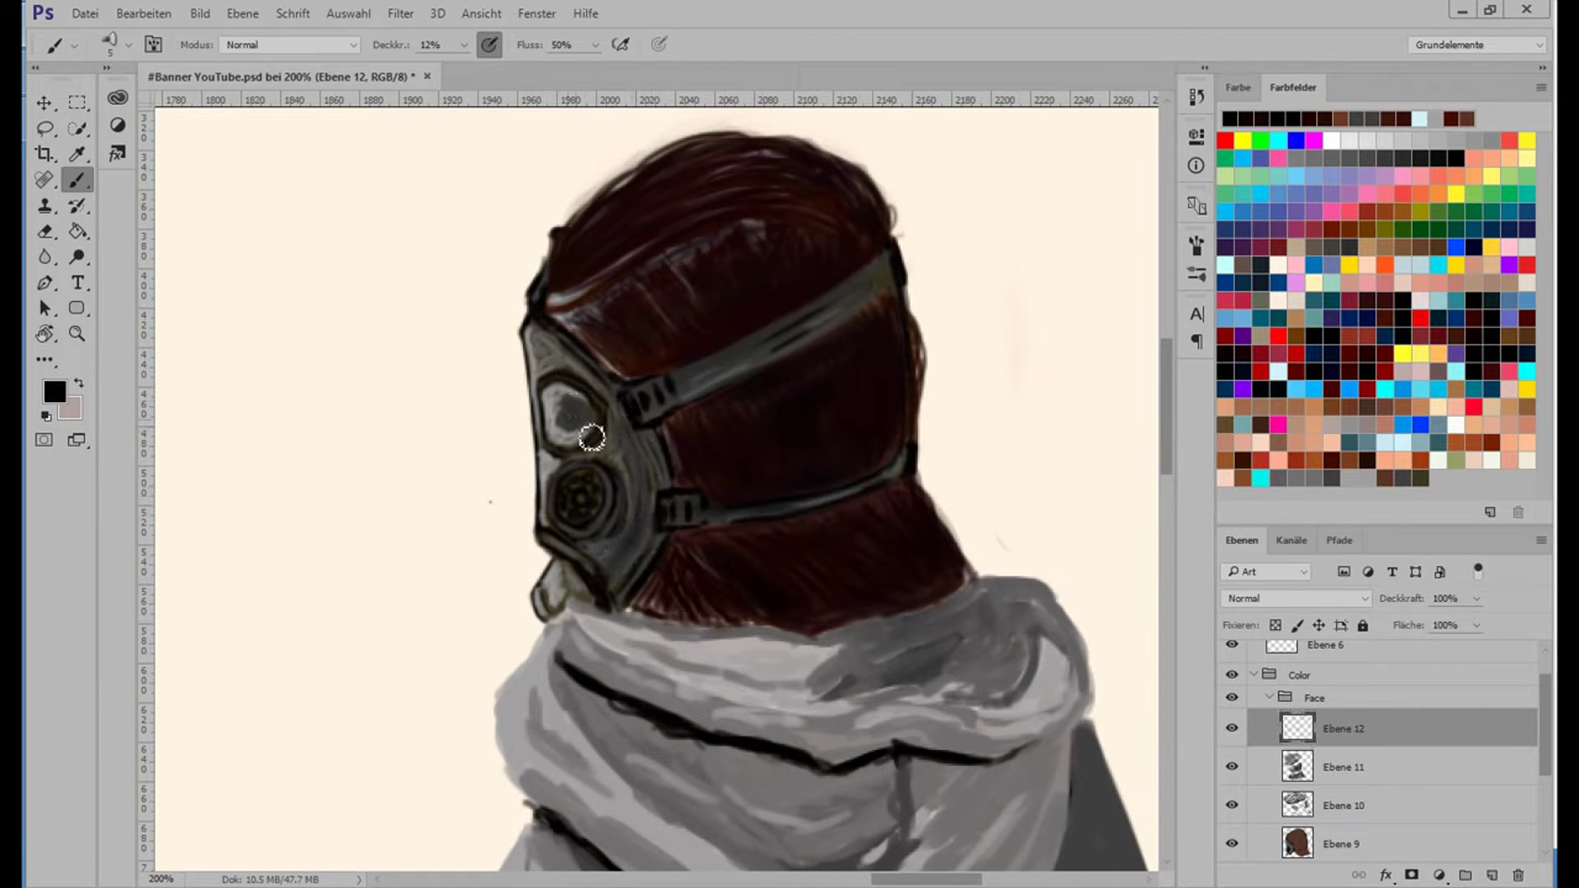
drag(597, 448, 549, 395)
drag(543, 518, 549, 337)
drag(551, 576, 584, 616)
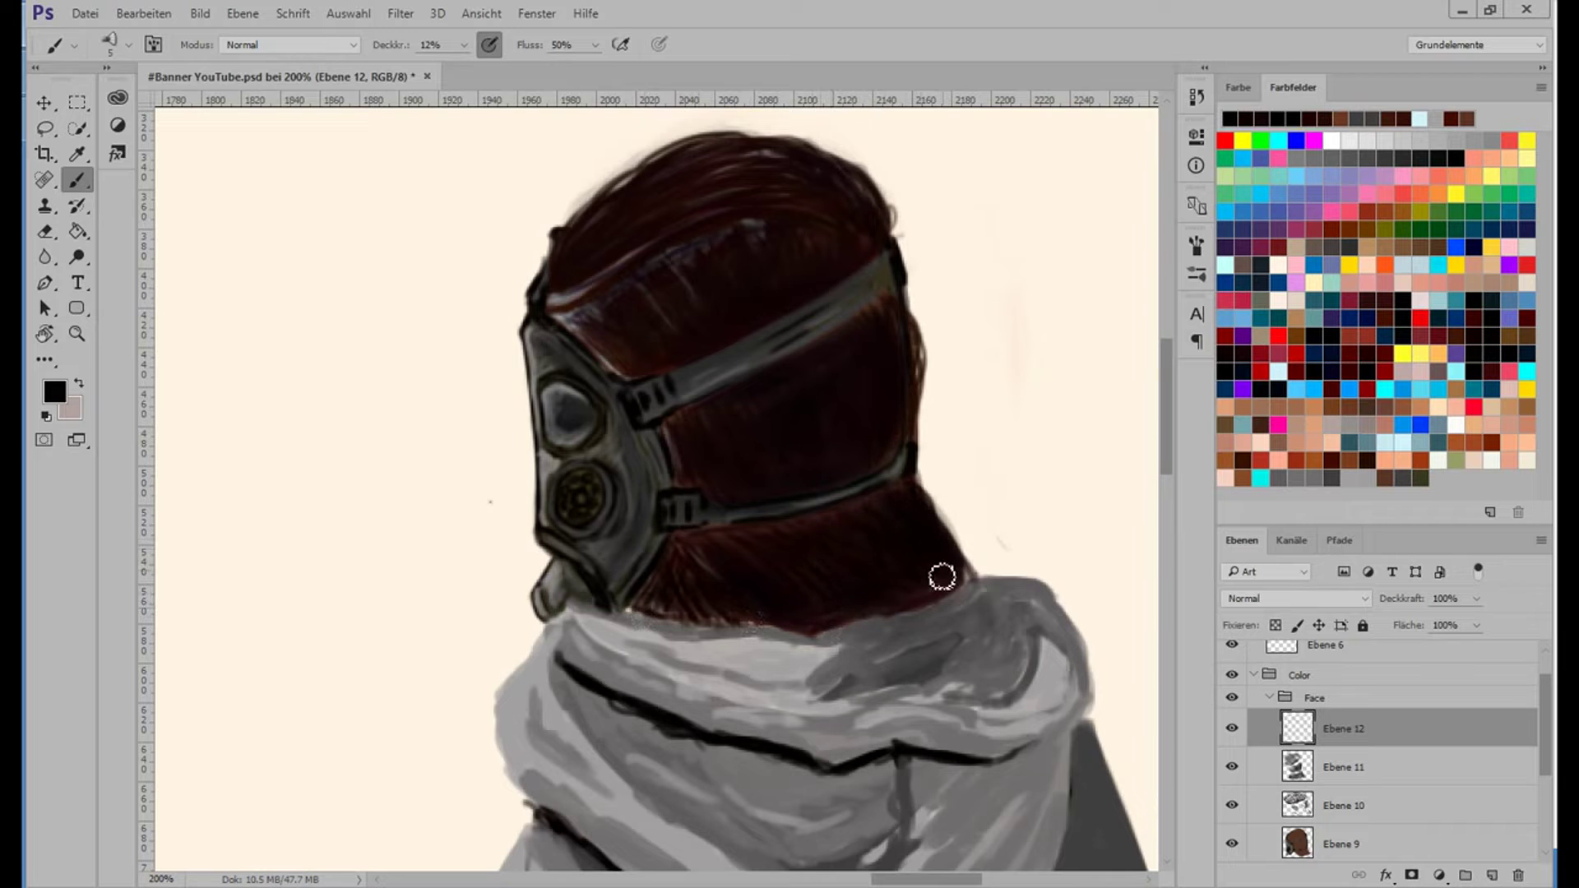
drag(866, 626, 947, 614)
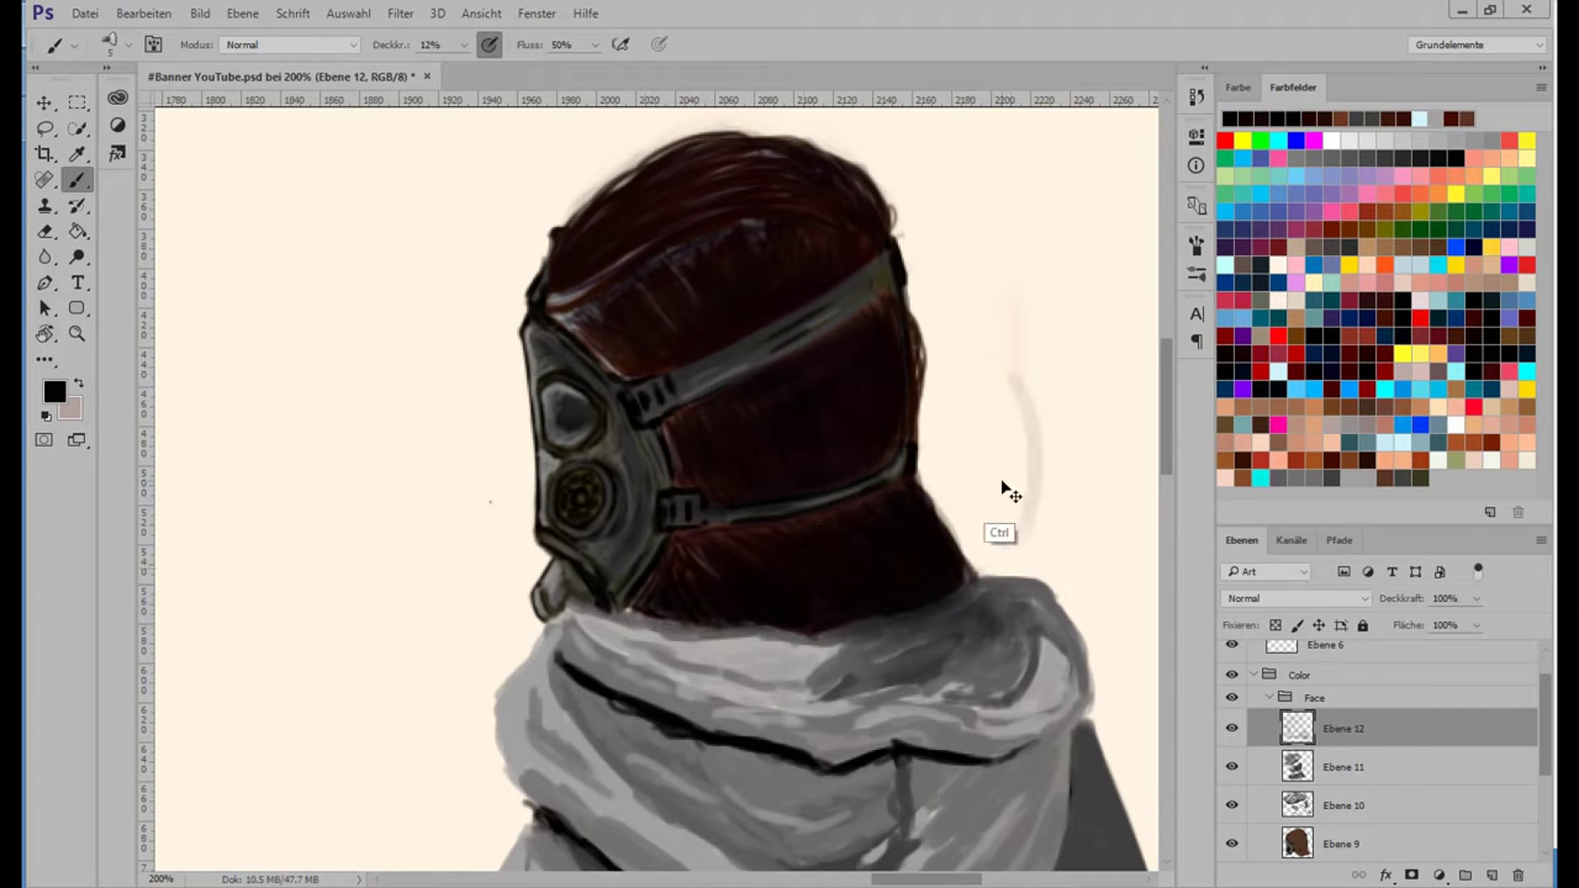
Add lighter reddish-brown strokes on top of the hair and fit the whole picture on screen.
alt+click(747, 550)
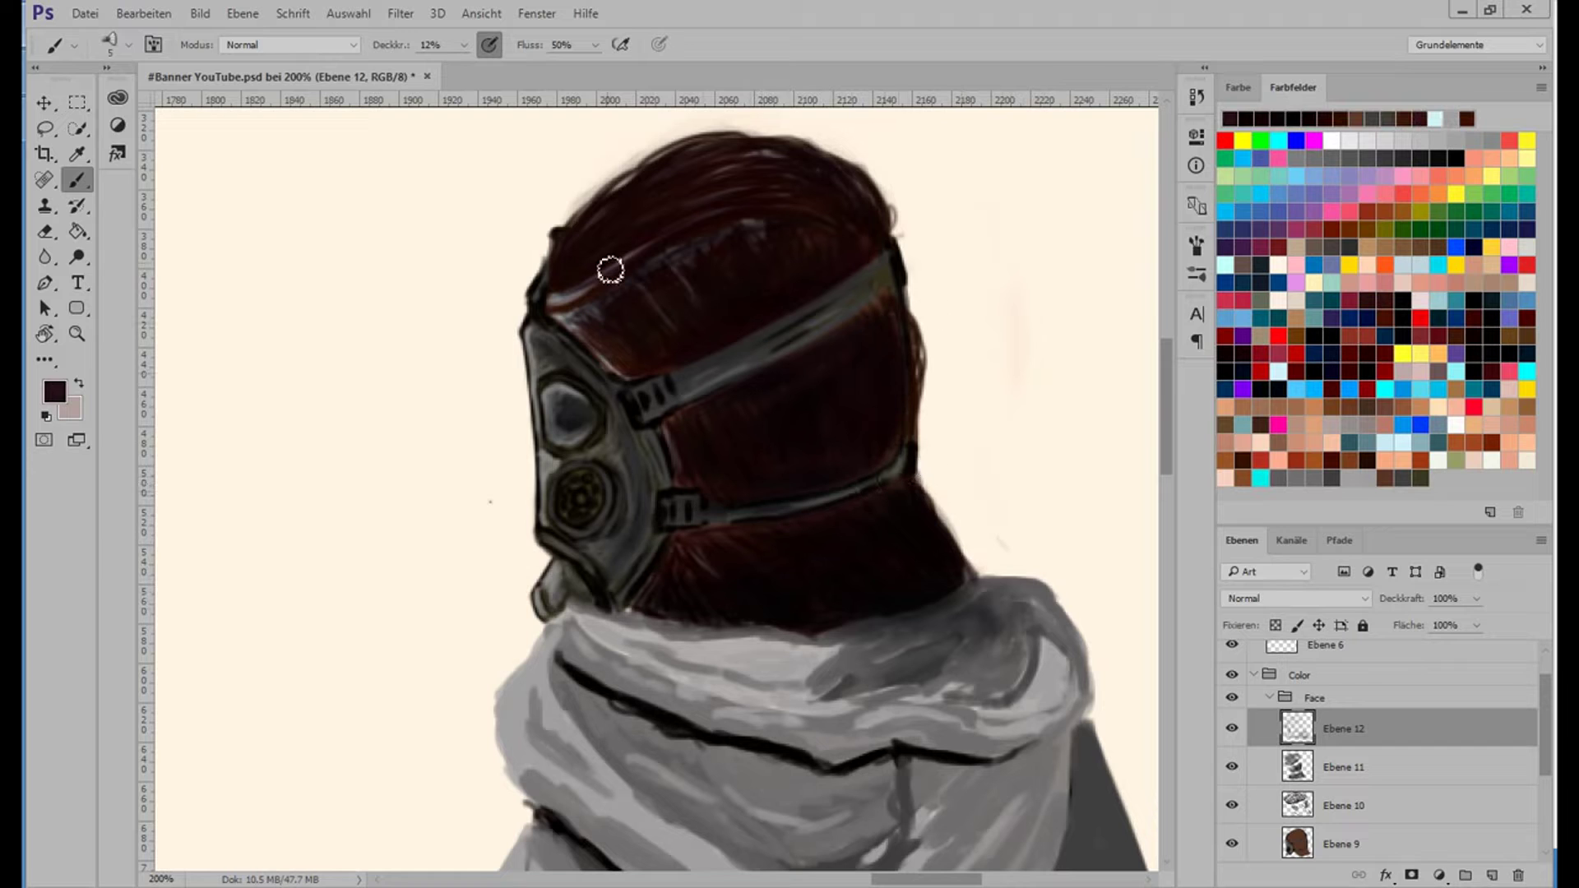
key(ctrl+minus)
alt+click(576, 411)
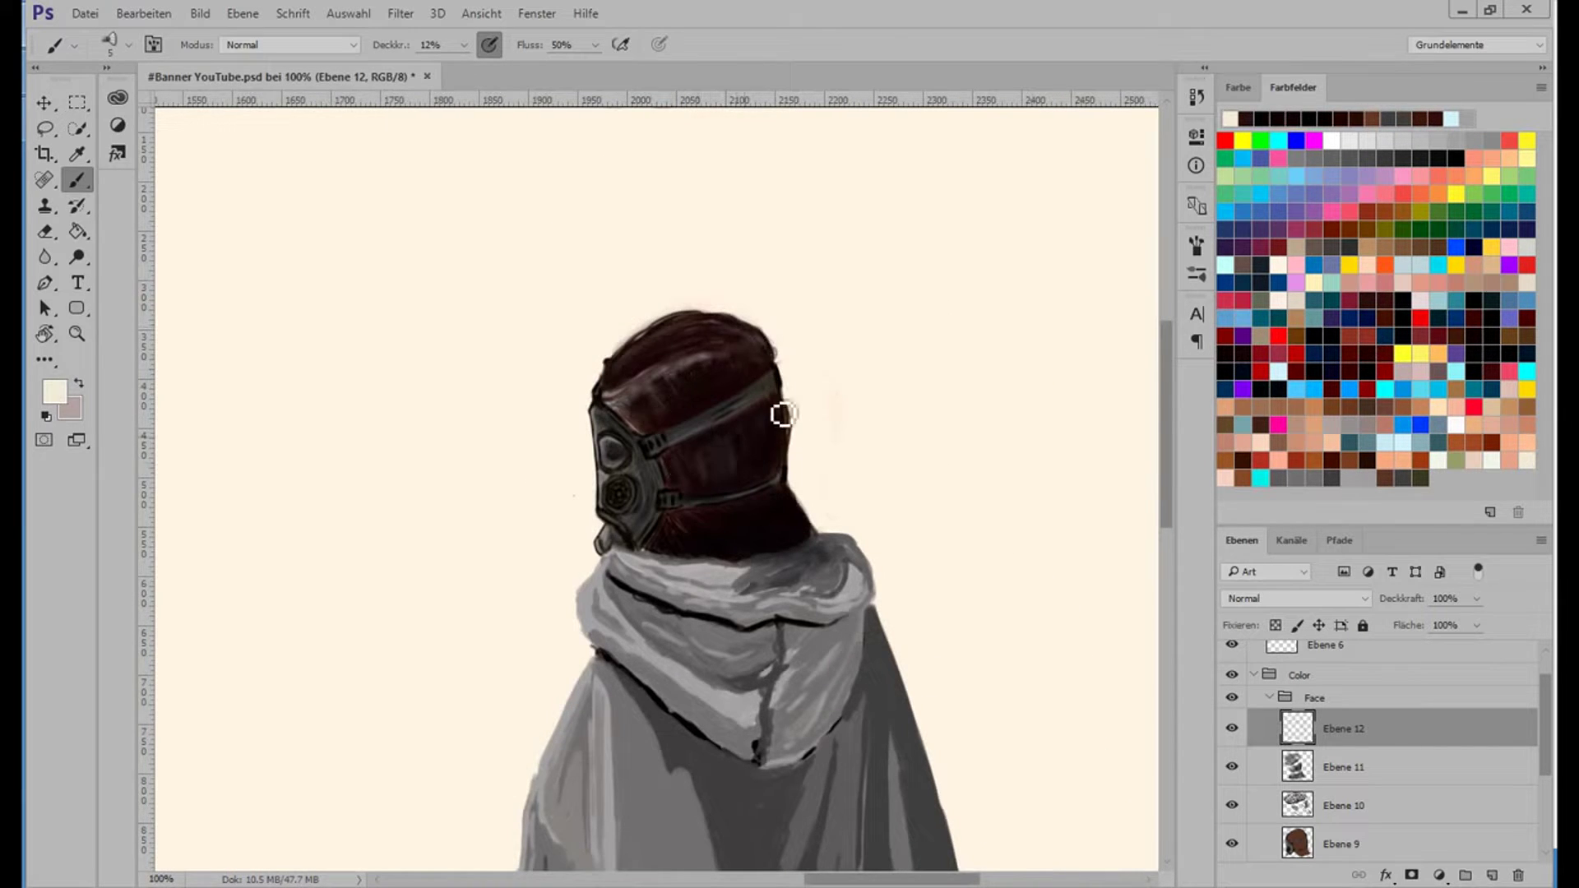
mouse_move(649, 412)
mouse_down()
mouse_move(708, 374)
mouse_move(752, 384)
mouse_up()
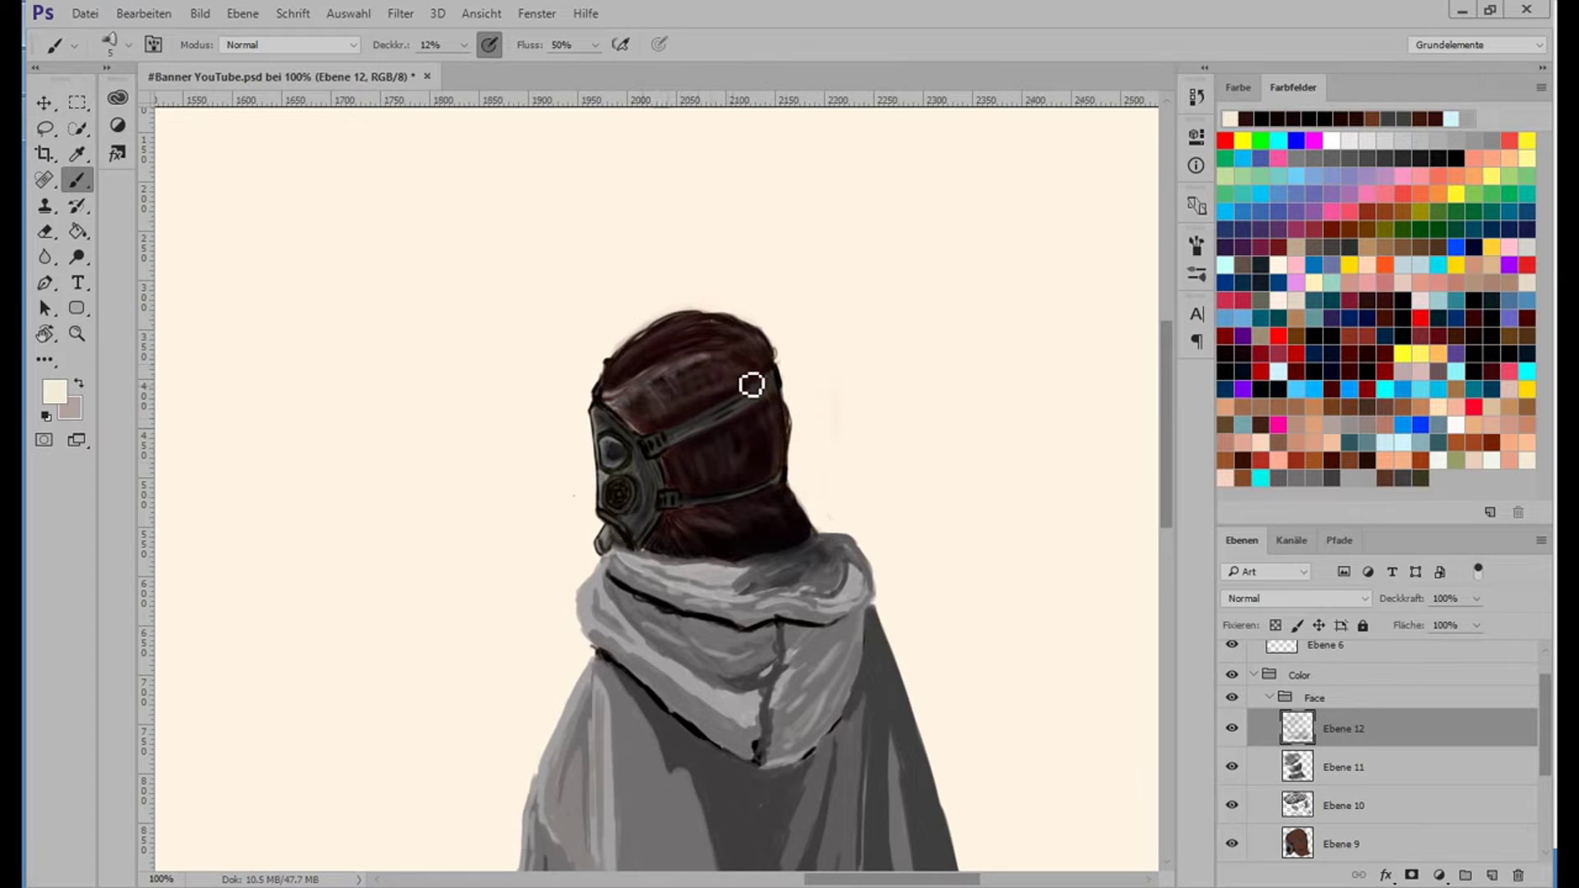
key(ctrl+0)
Show the city sketch layer Ebene 7, move it lower in the stack, and select Ebene 1.
click(1269, 698)
click(1288, 698)
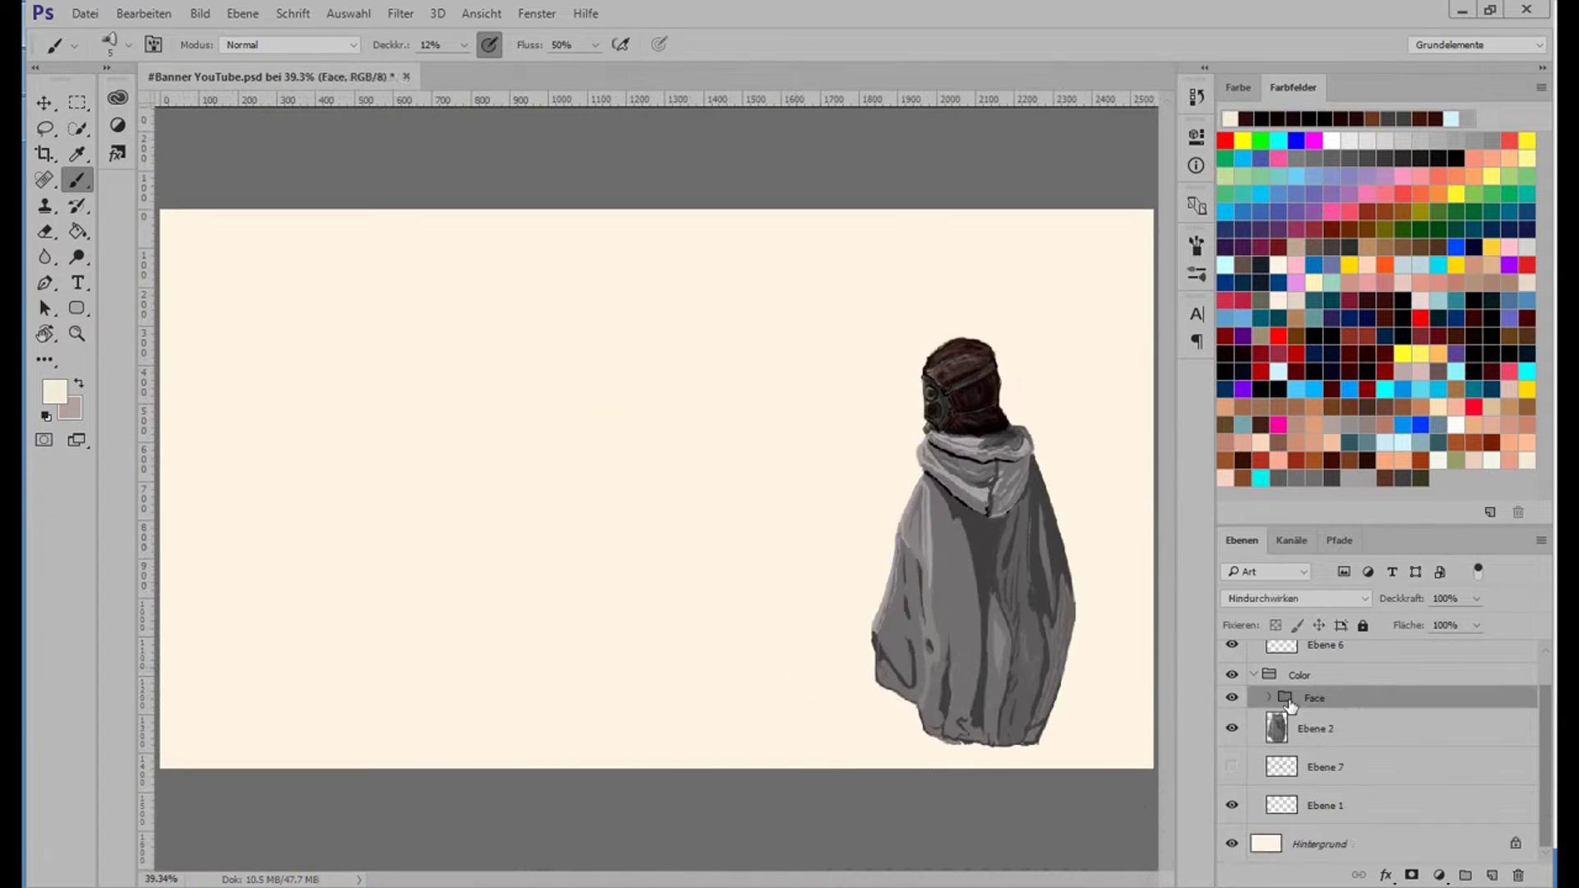
click(1316, 728)
click(1231, 766)
drag(1323, 766, 1315, 814)
click(1324, 805)
Zoom in and paint the legs under the cloak dark grey at full opacity.
scroll(1501, 658, down, 2)
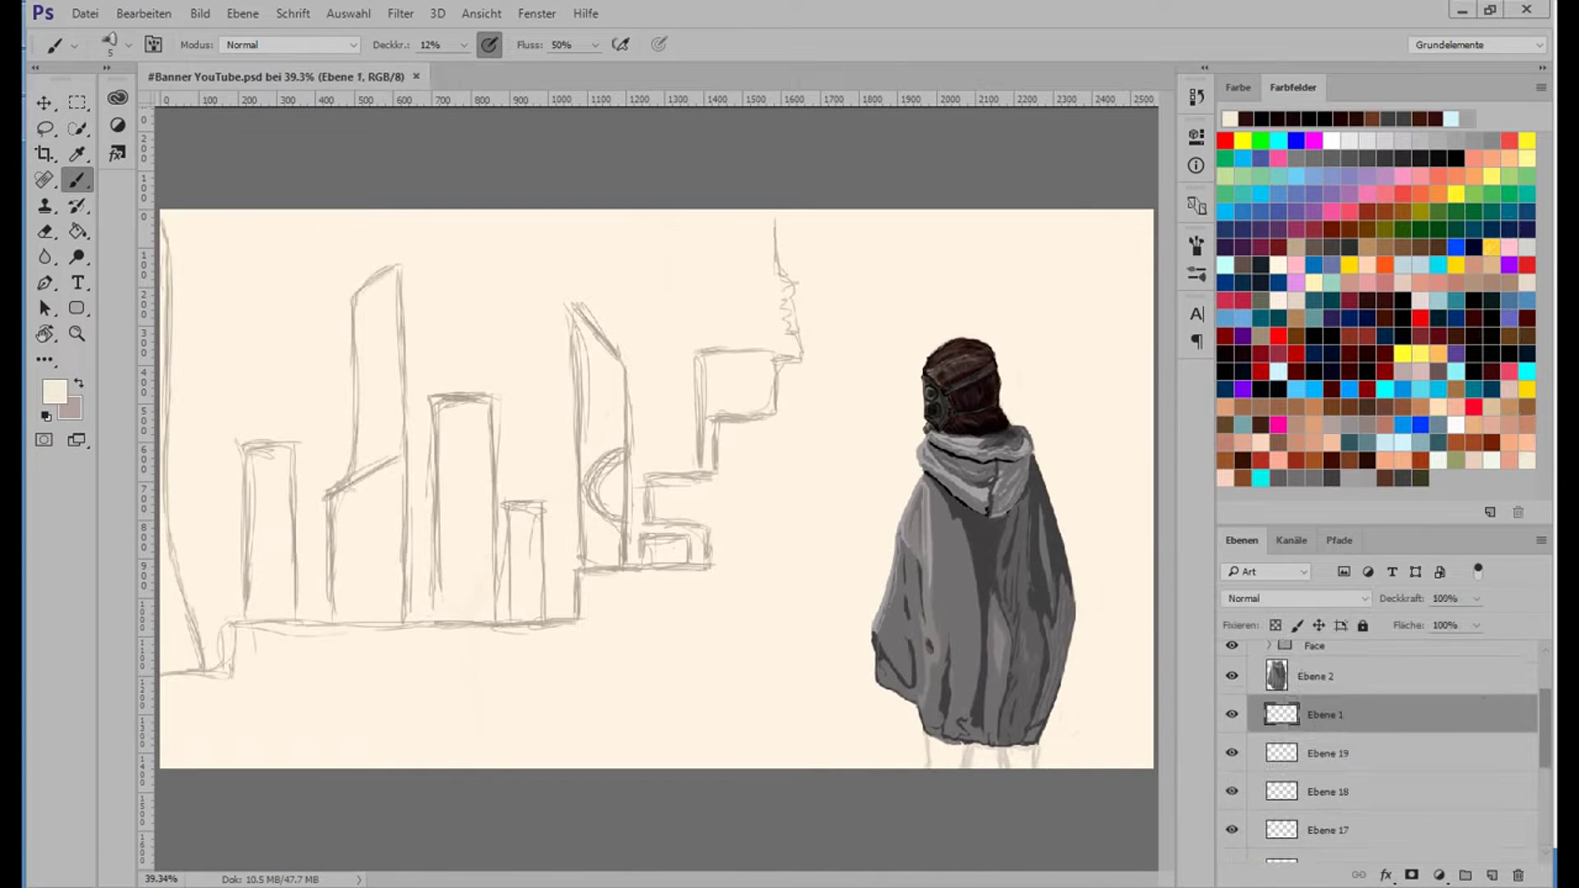
key(ctrl+1)
scroll(969, 754, right, 10)
key(0)
click(595, 44)
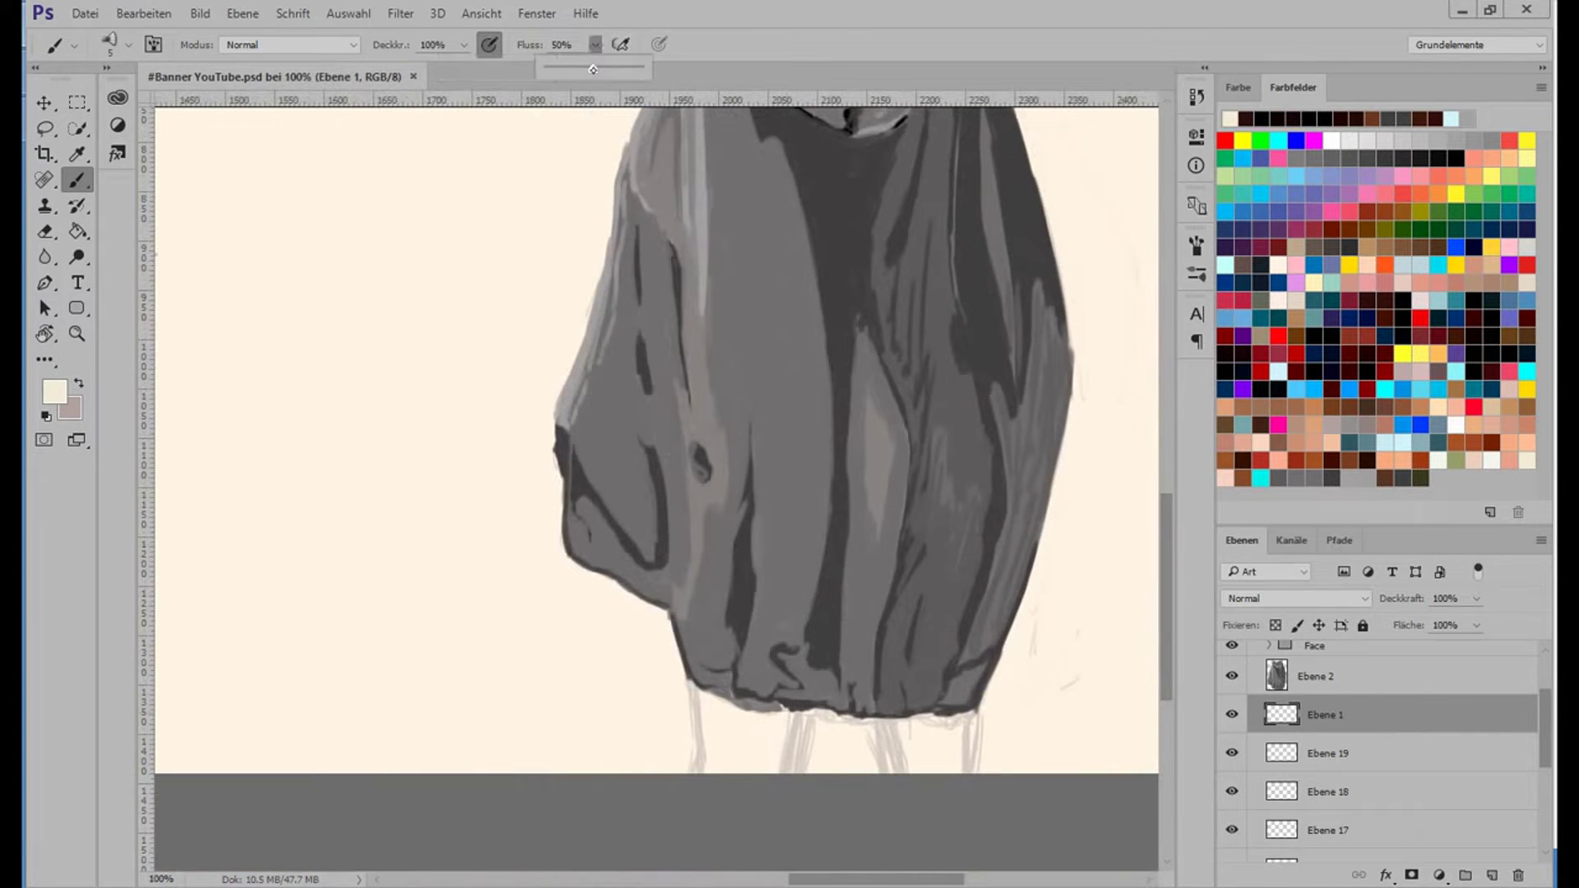
click(1246, 118)
drag(694, 684, 701, 771)
mouse_move(790, 720)
mouse_down()
mouse_move(808, 751)
mouse_move(785, 771)
mouse_up()
drag(871, 719, 891, 772)
Darken the right and inner right legs, then add dark brown strokes on both legs.
key(e)
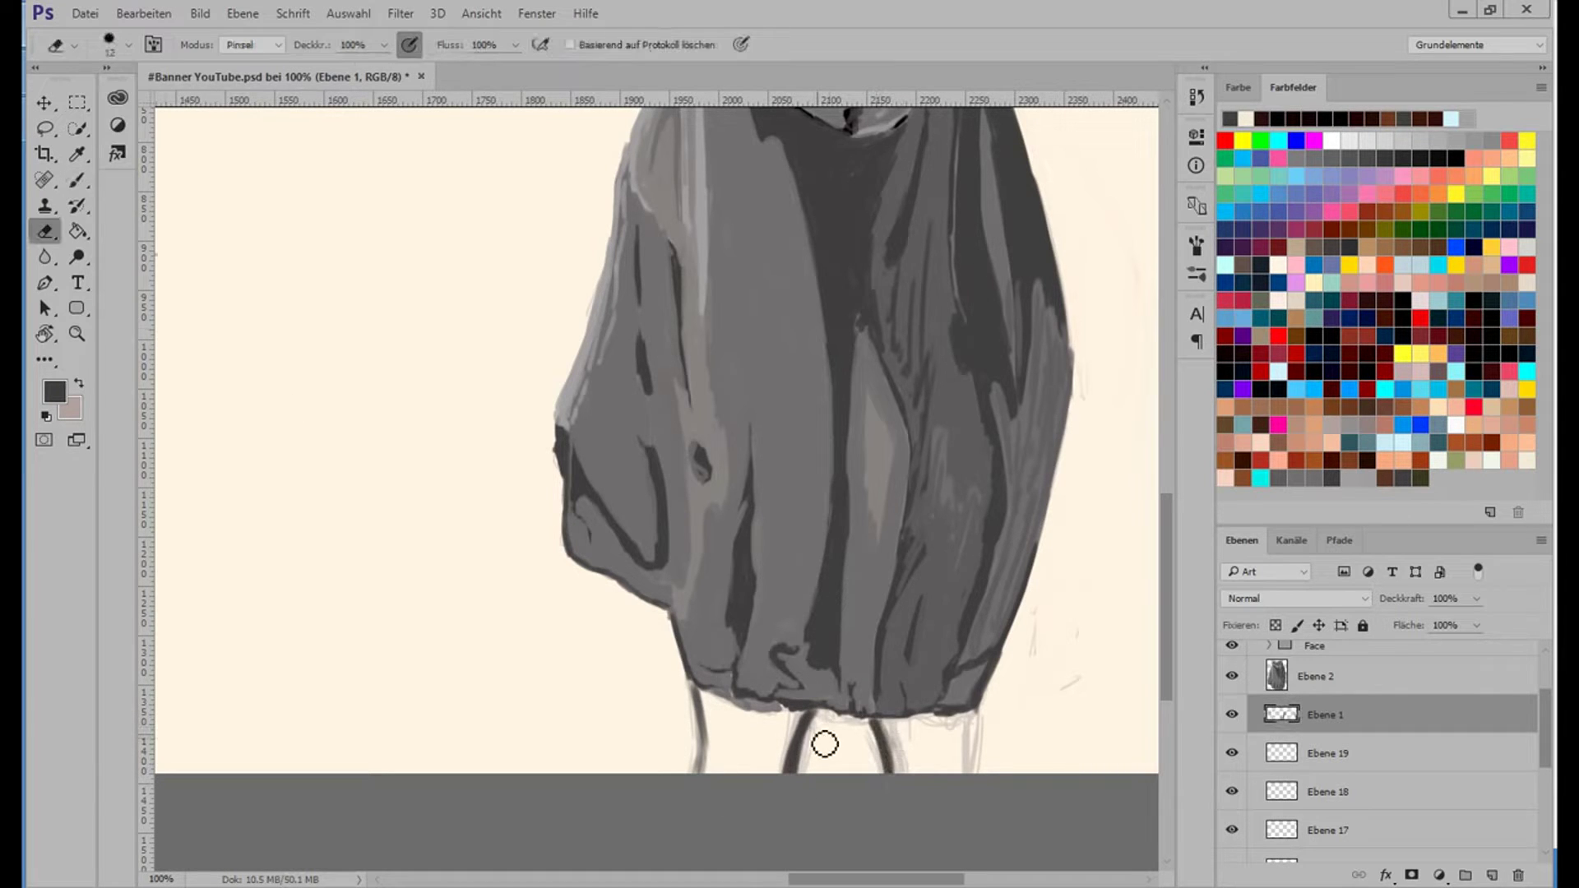
key(b)
drag(976, 712, 960, 777)
drag(871, 720, 888, 771)
click(1395, 418)
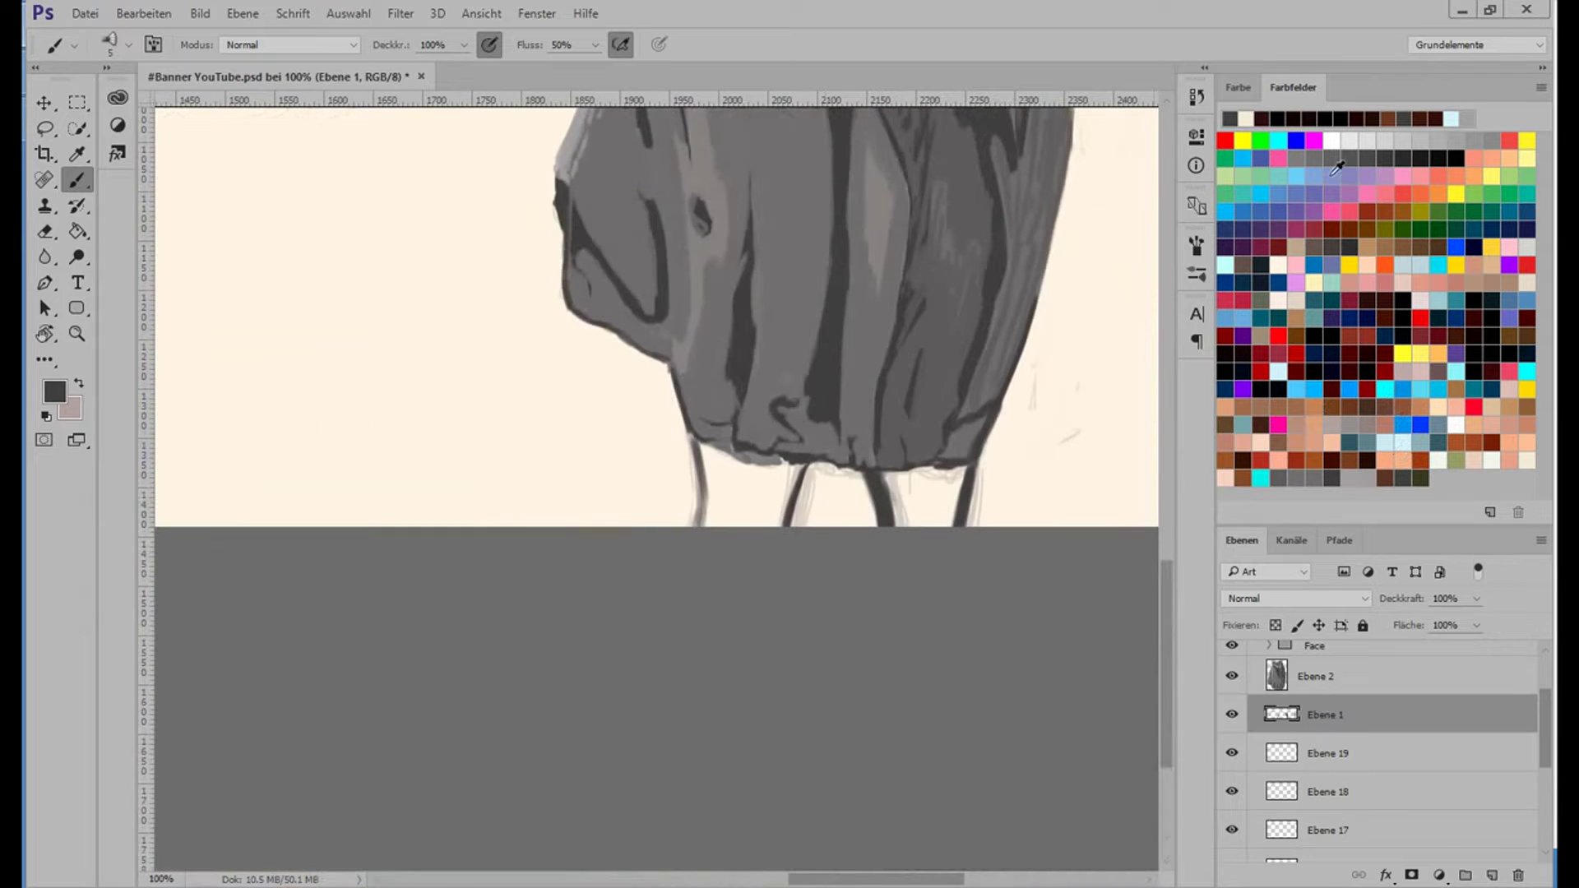
drag(1073, 355, 1056, 472)
mouse_move(708, 522)
mouse_down()
mouse_move(773, 493)
mouse_move(716, 455)
mouse_move(722, 504)
mouse_up()
Switch to a different brush preset and new dark colour to darken the legs further.
right_click(372, 349)
double_click(413, 502)
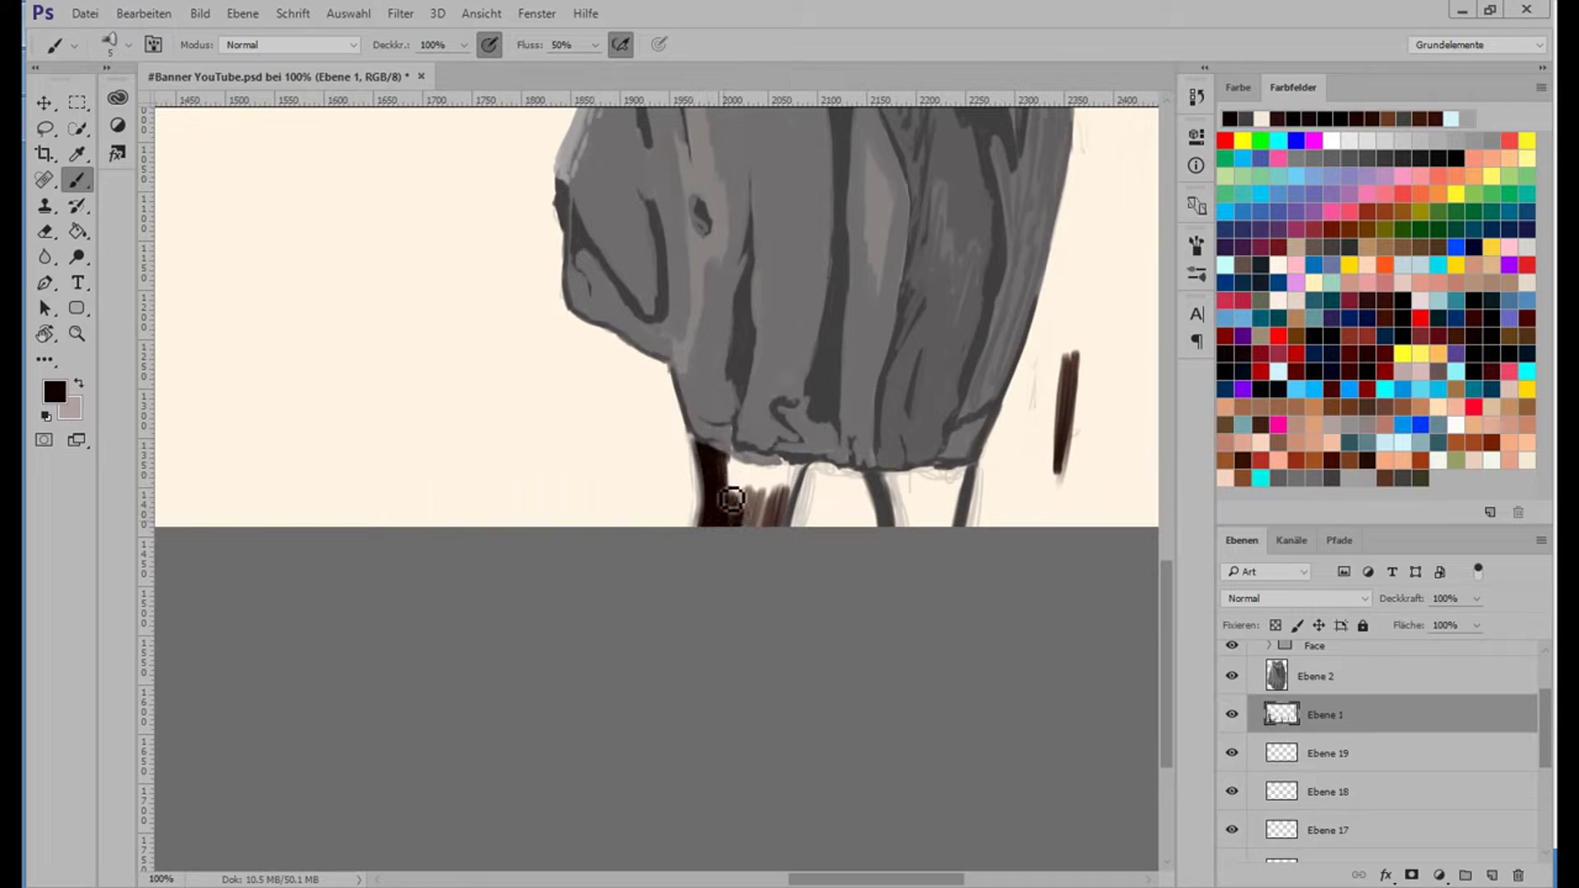
mouse_move(873, 473)
mouse_down()
mouse_move(932, 539)
mouse_move(960, 543)
mouse_up()
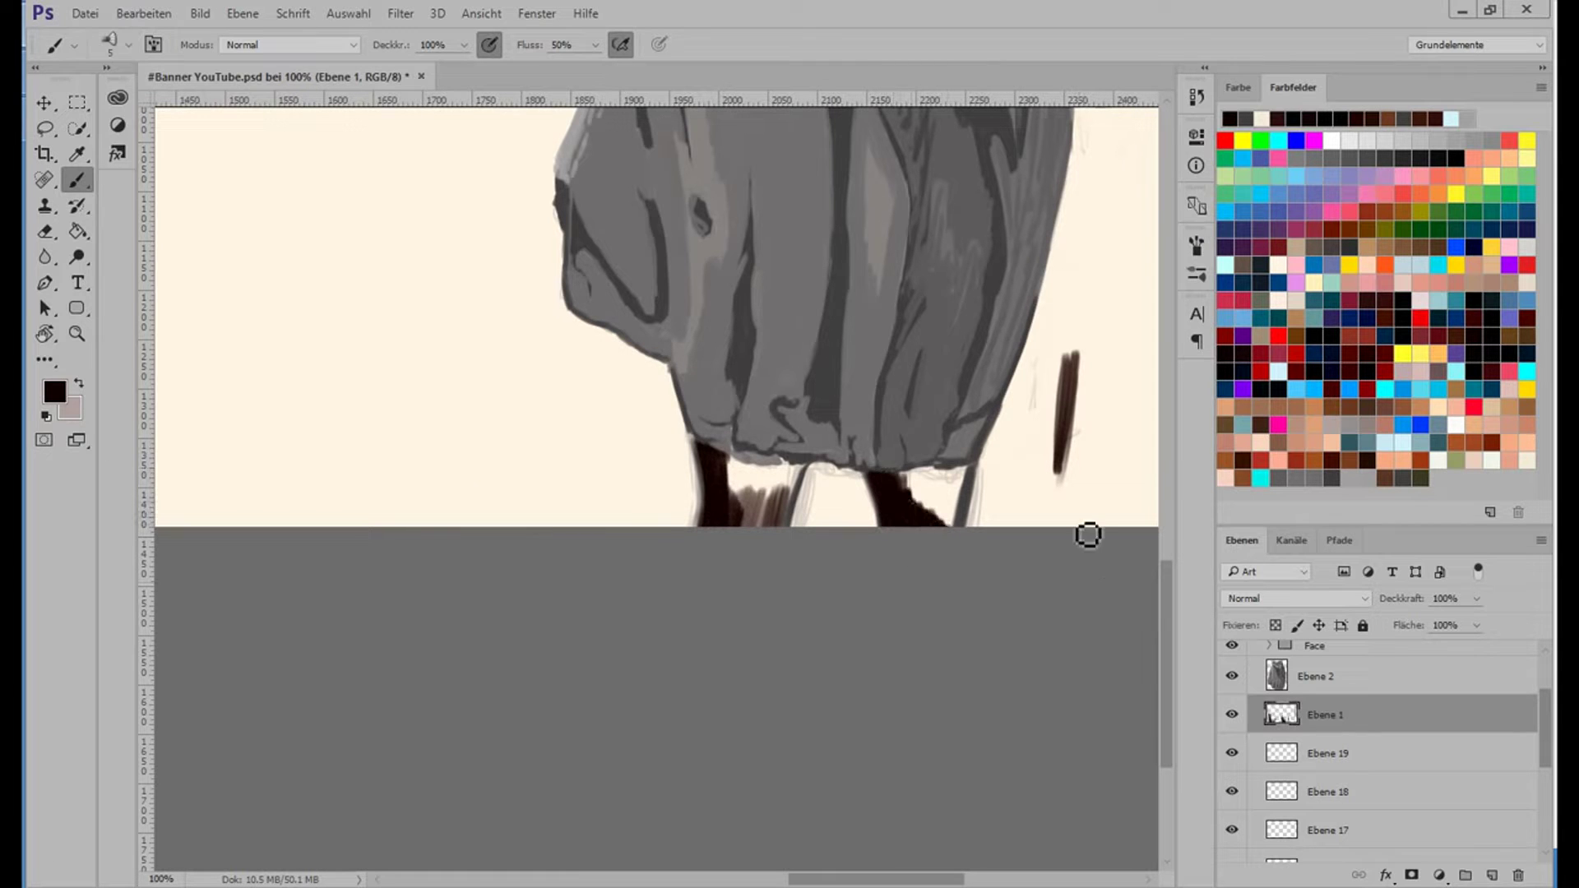
click(54, 392)
click(924, 222)
mouse_move(900, 477)
mouse_down()
mouse_move(958, 497)
mouse_move(862, 524)
mouse_move(962, 493)
mouse_up()
Erase excess brown from the legs, then paint a thin dark edge with a smaller brush.
key(e)
key(b)
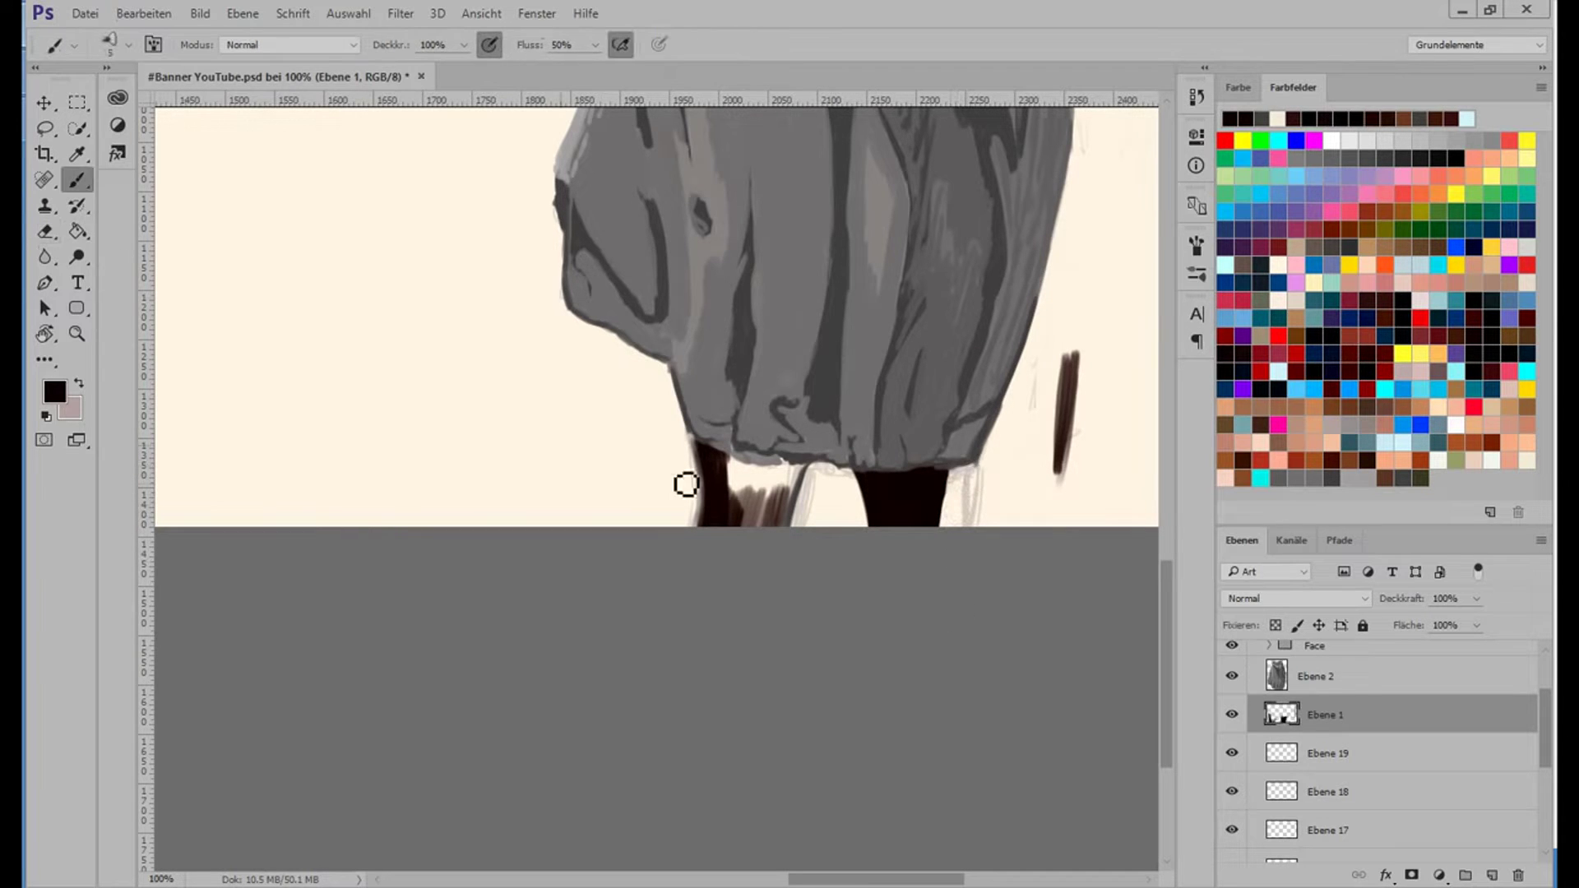
key(e)
drag(785, 473, 786, 579)
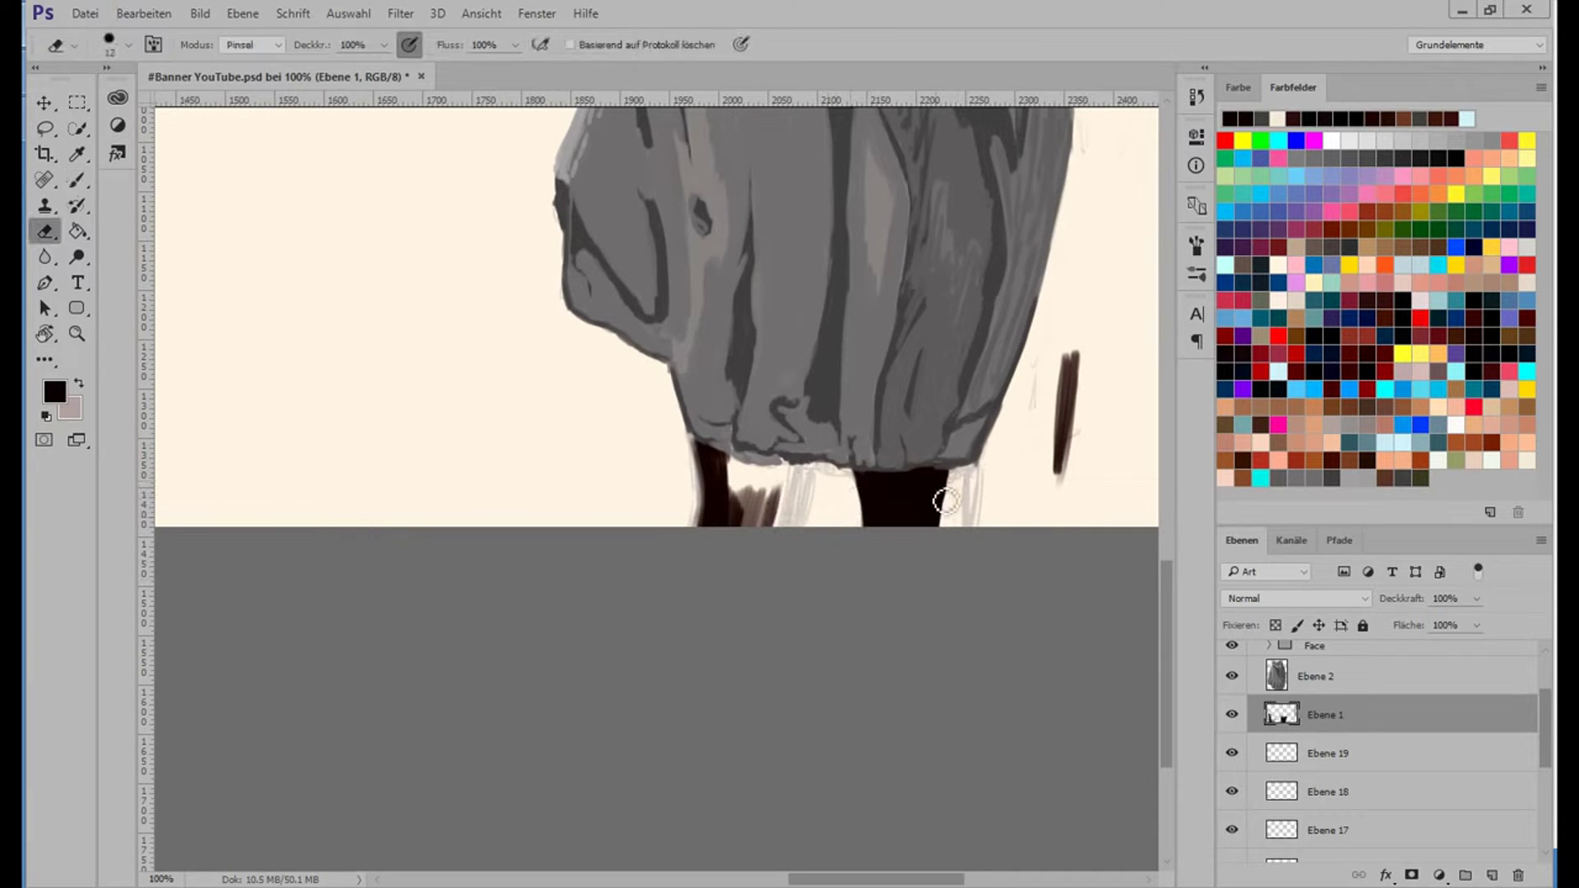
drag(946, 500, 935, 526)
key(b)
right_click(947, 501)
key(Return)
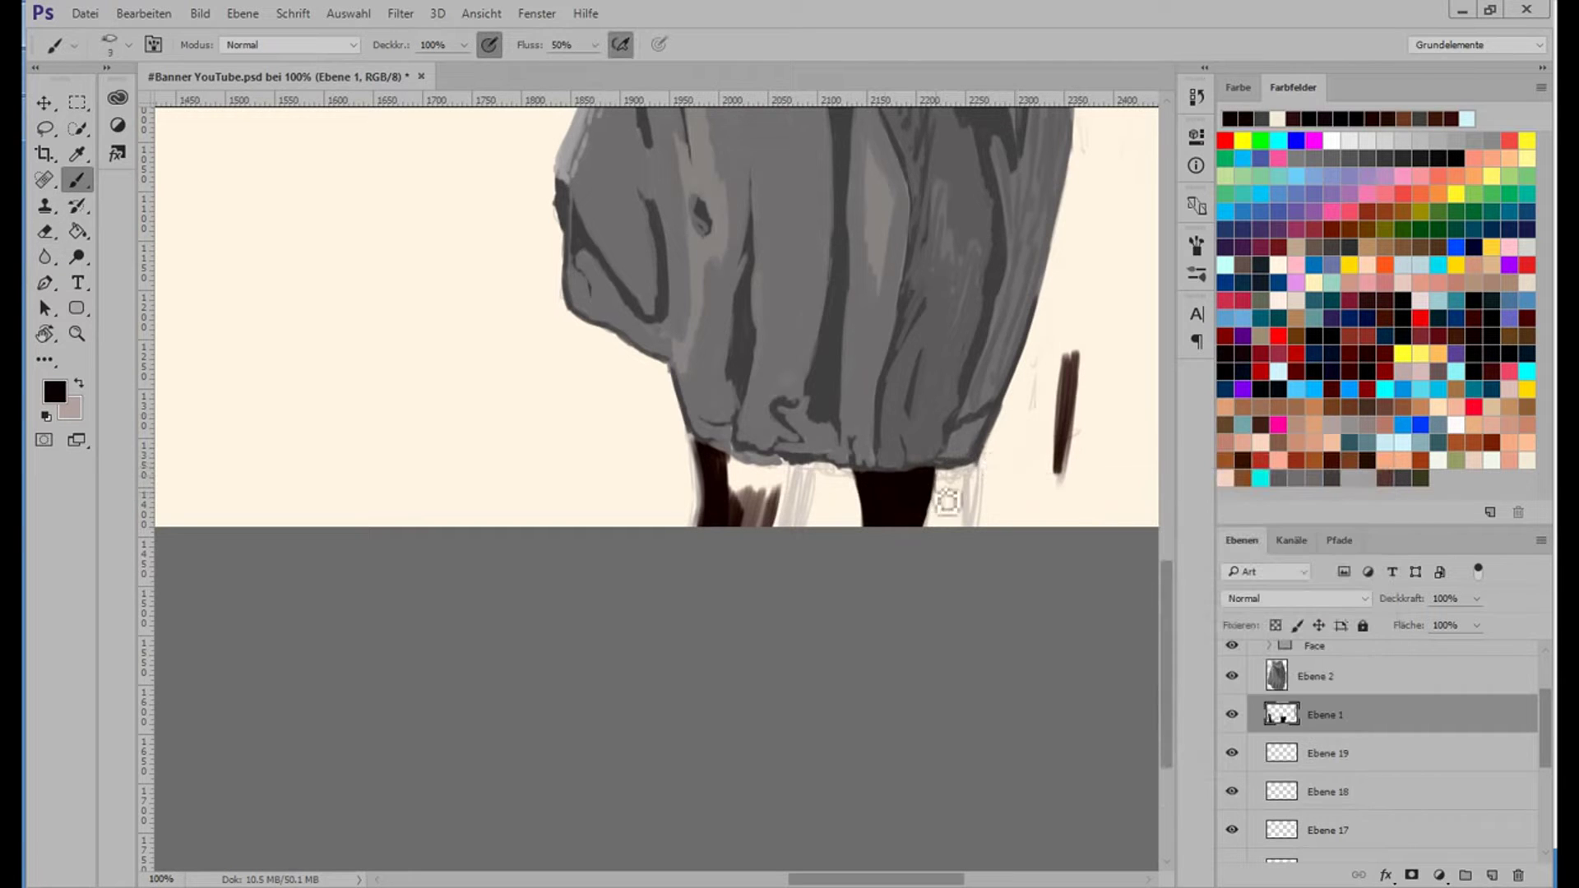
drag(858, 465, 870, 534)
drag(746, 420, 711, 489)
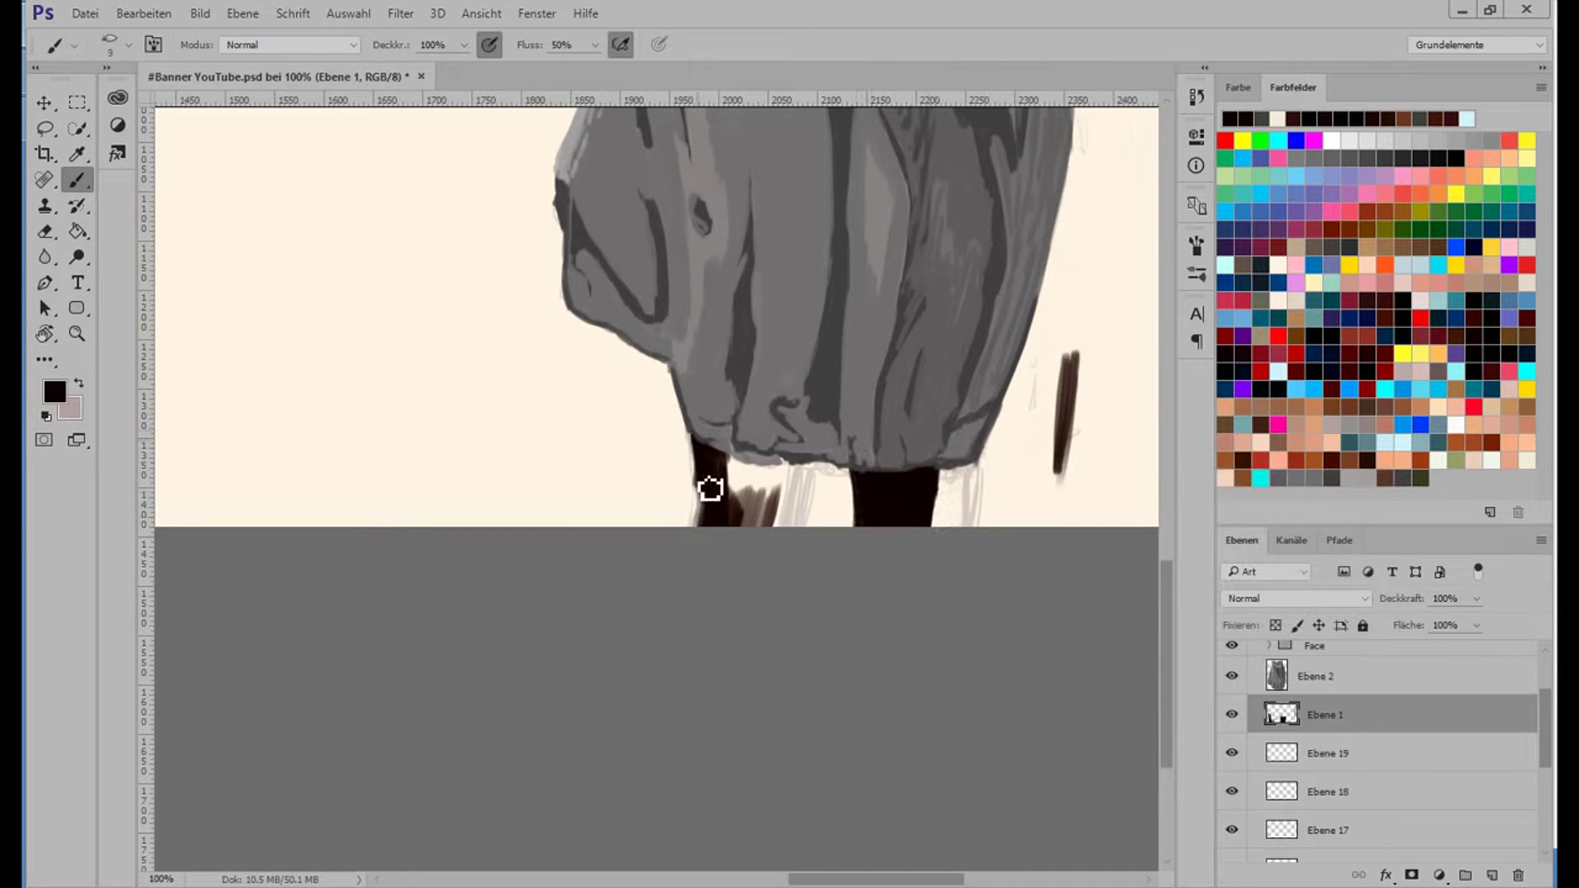
Fill the gap between the legs dark and fit the whole canvas on screen.
click(54, 393)
click(1017, 220)
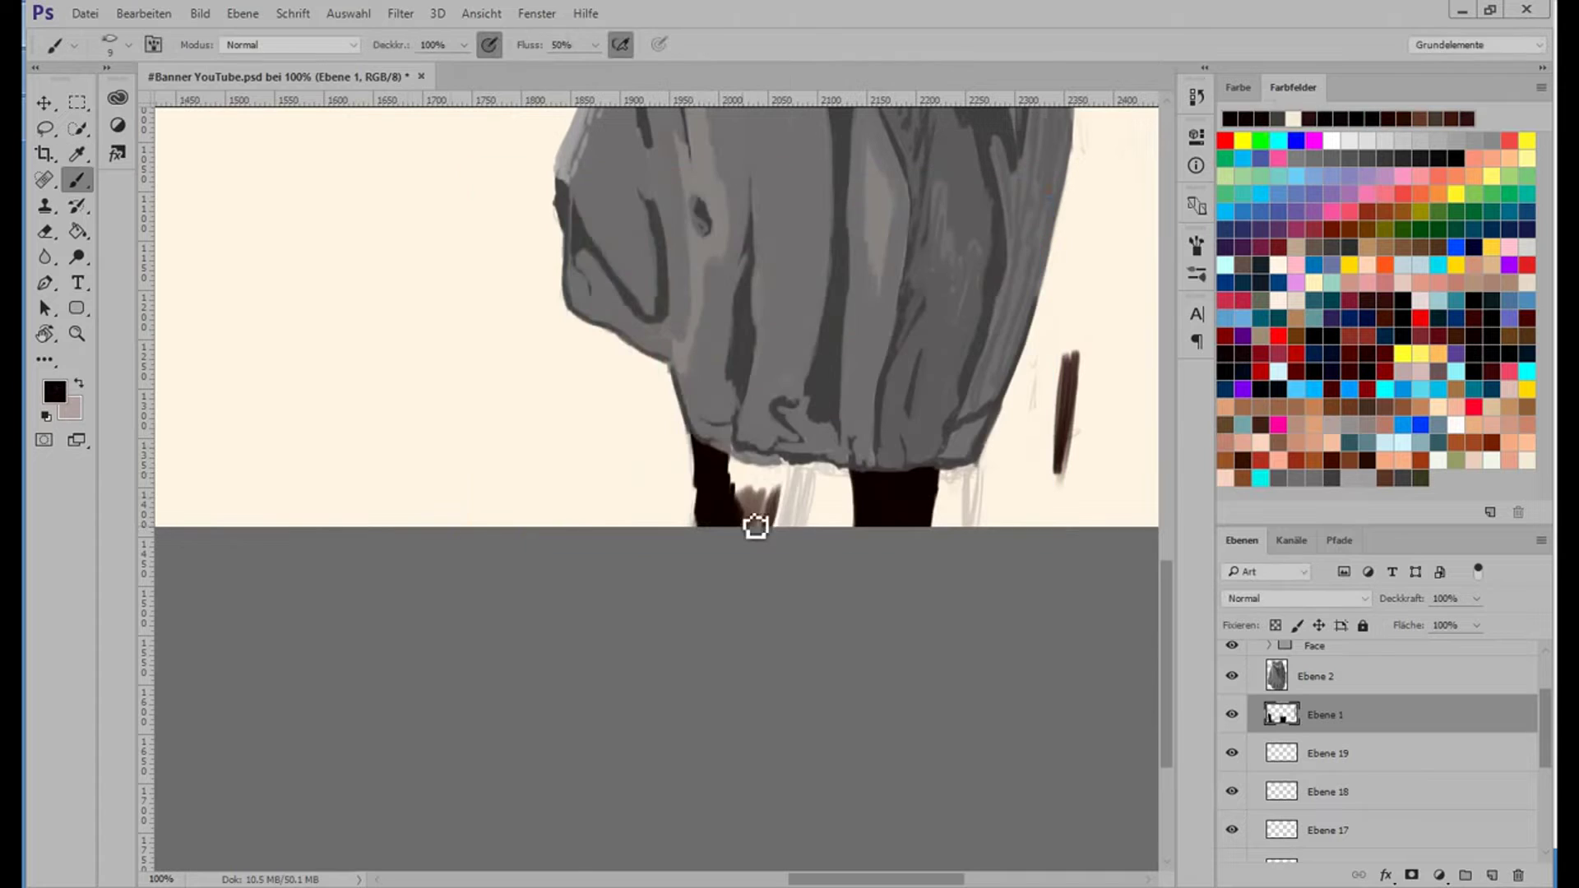
mouse_move(793, 508)
mouse_down()
mouse_move(772, 535)
mouse_move(743, 509)
mouse_up()
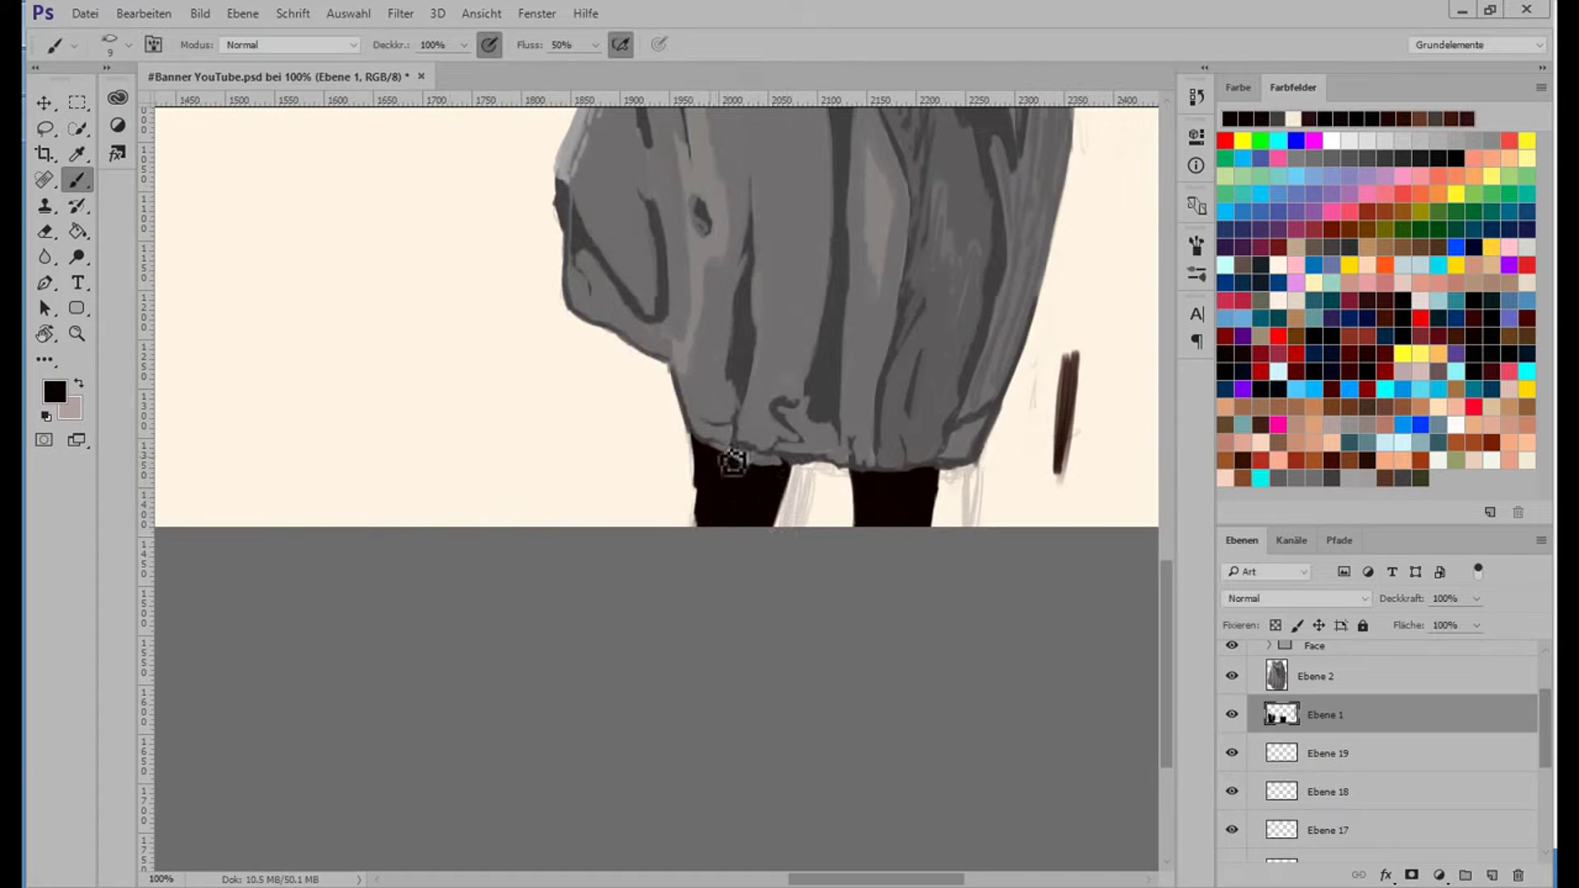
drag(886, 490, 927, 497)
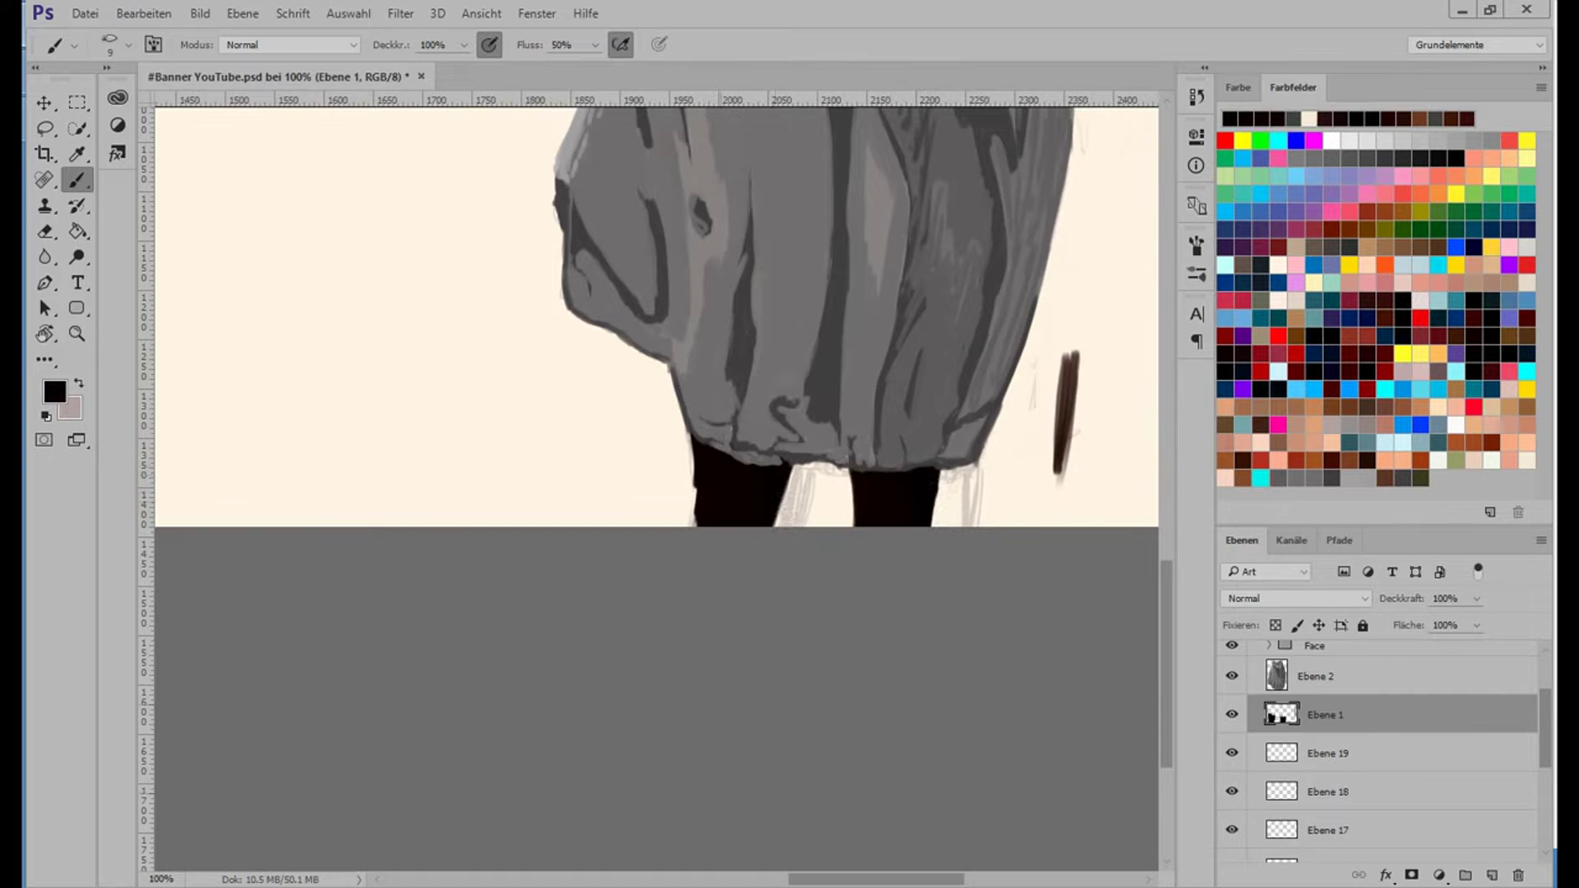
key(ctrl+0)
Trace the lower step edges in bold black with a larger brush at full opacity.
alt+scroll(817, 518, up, 3)
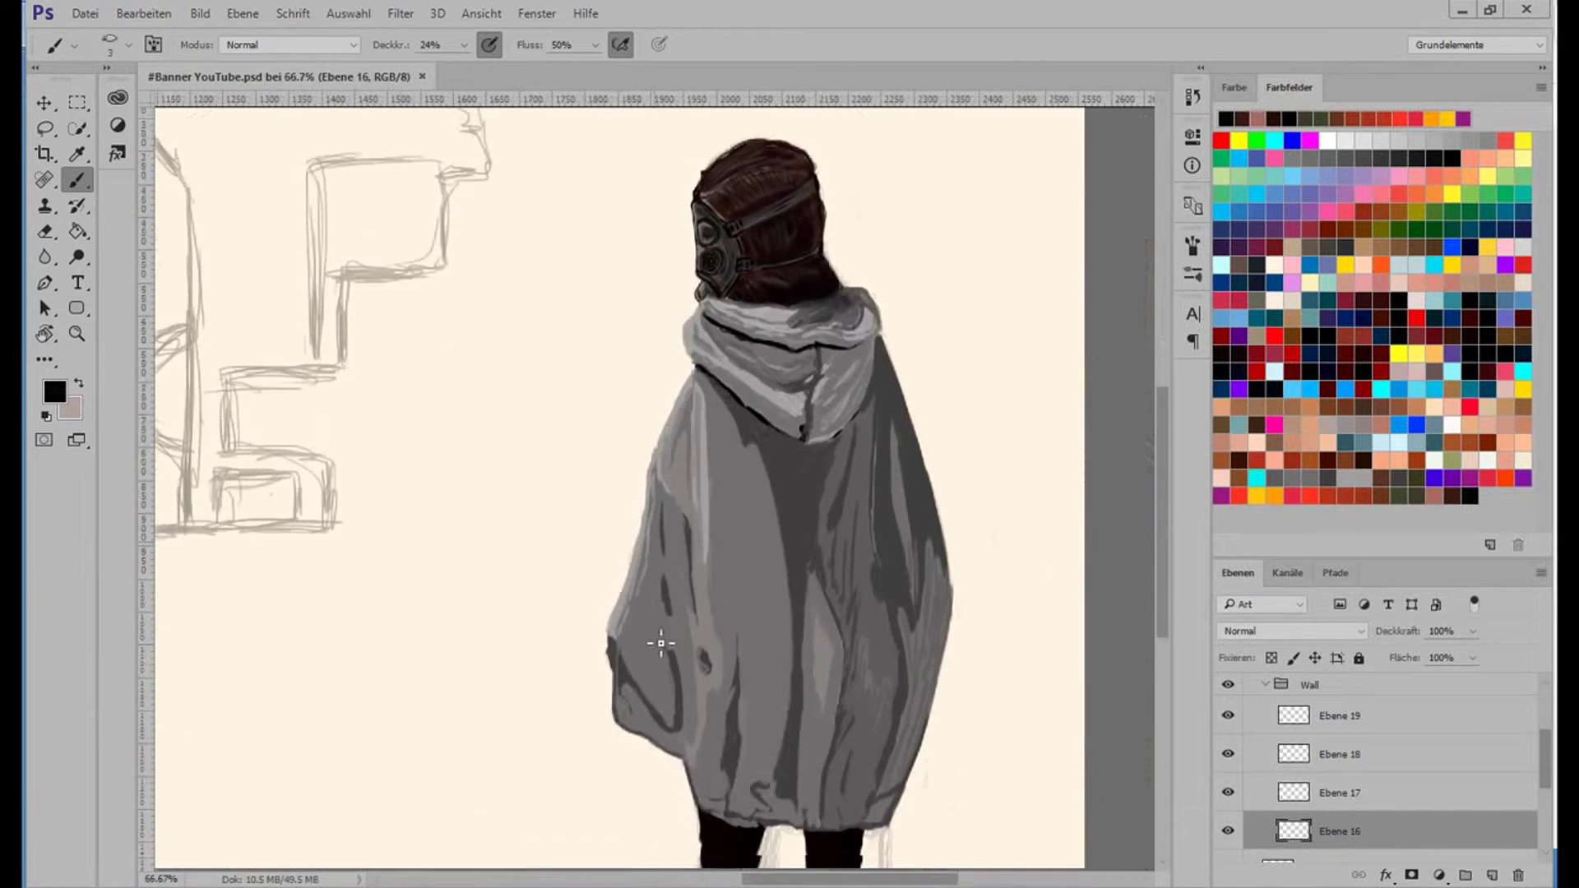
scroll(662, 641, down, 1)
scroll(592, 694, left, 5)
scroll(791, 650, right, 5)
key(0)
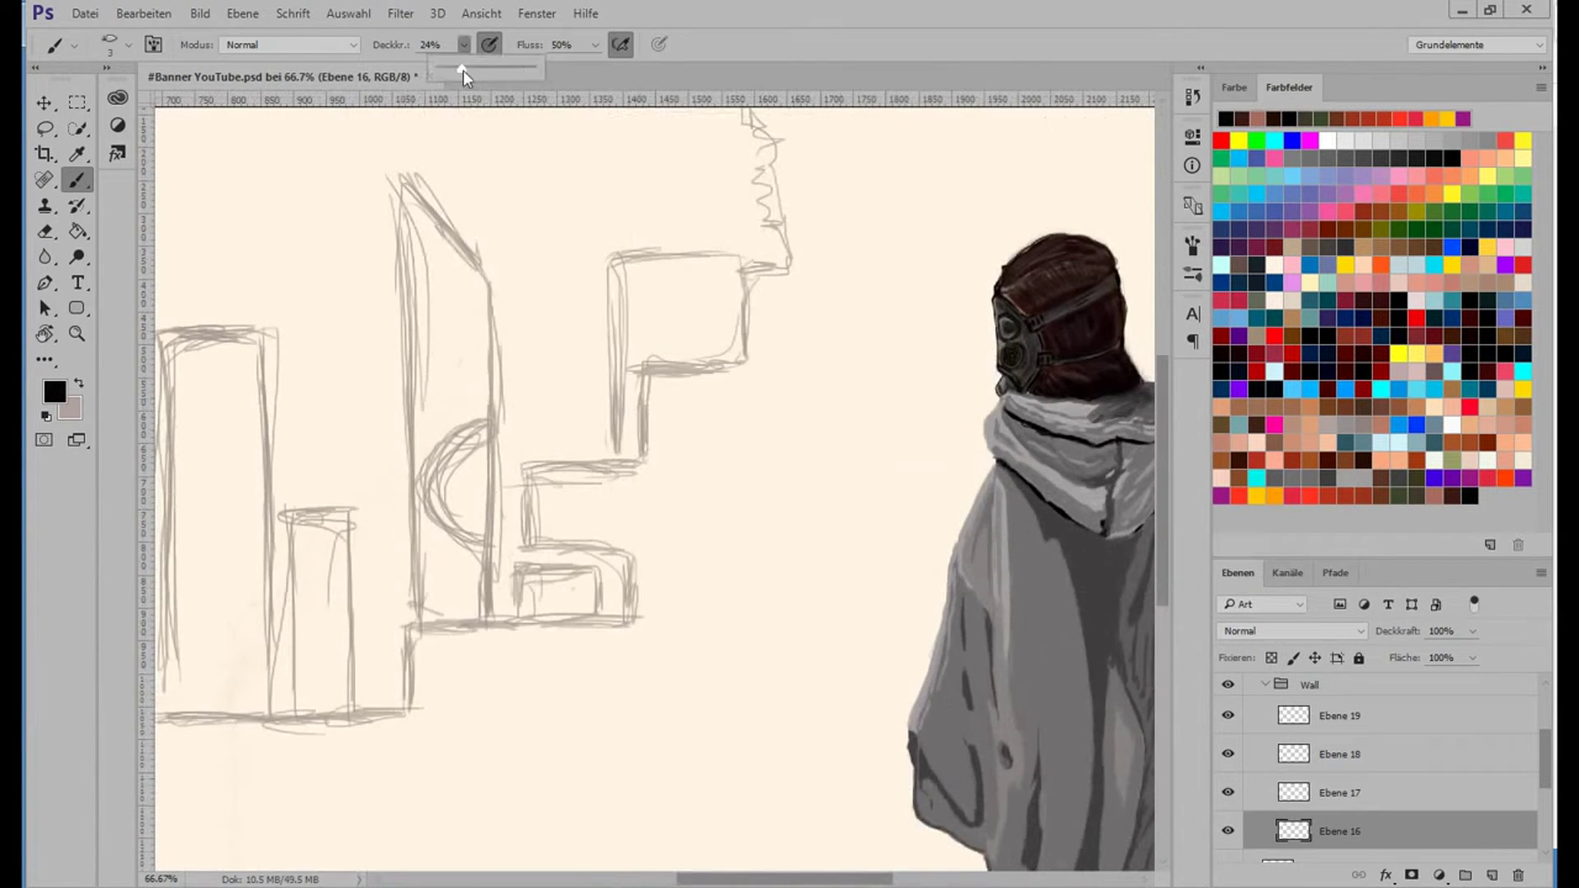
scroll(506, 537, up, 2)
key(bracketright)
key(bracketright)
key(bracketright)
drag(469, 468, 471, 569)
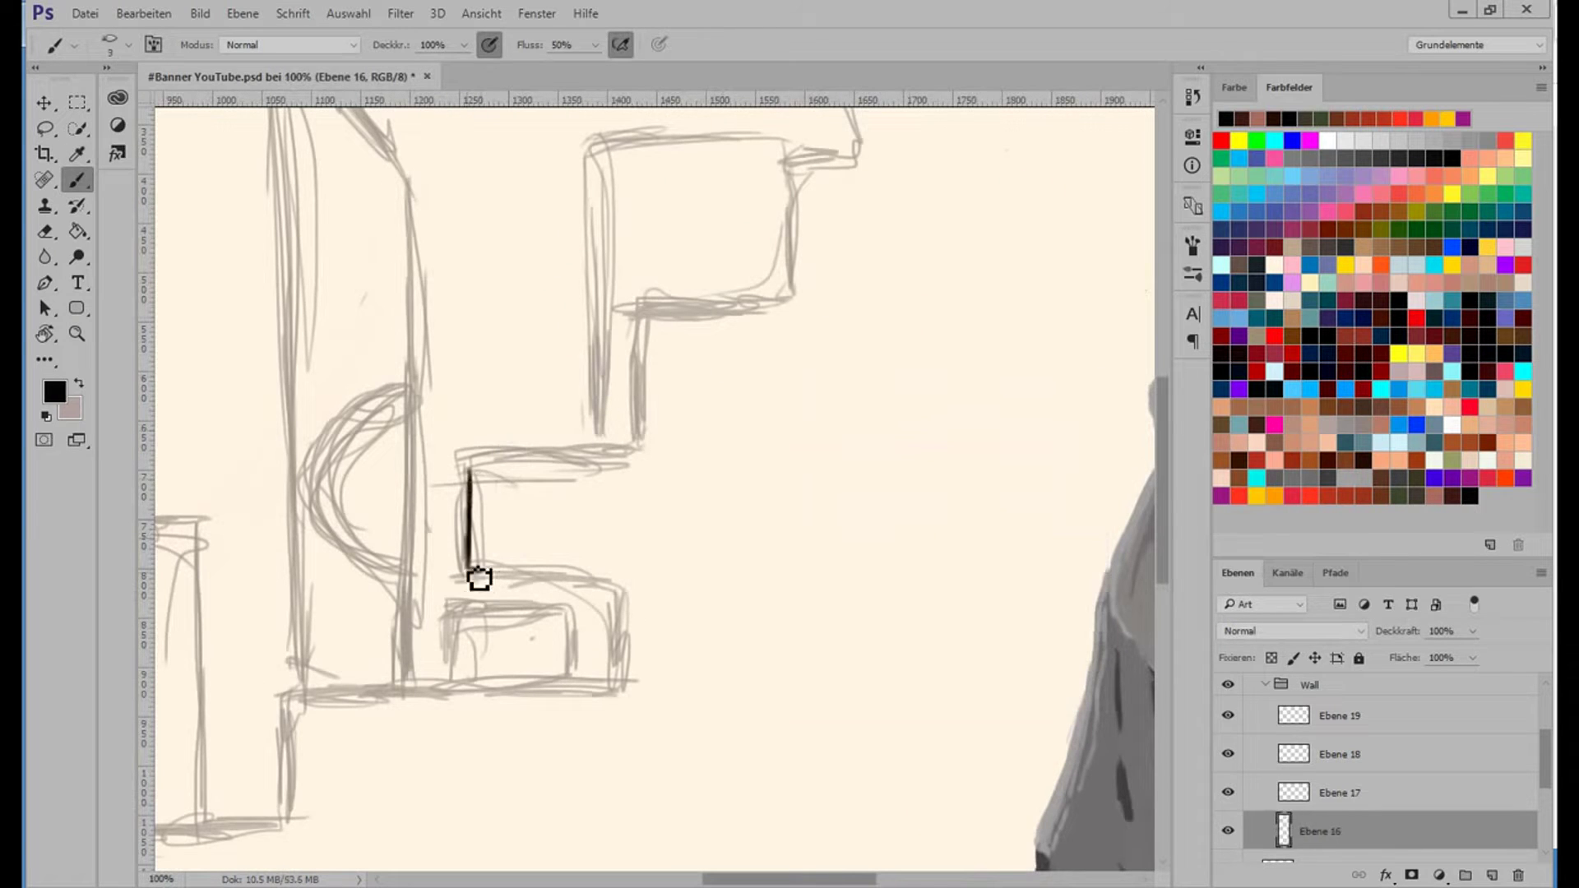
drag(470, 468, 514, 467)
mouse_move(618, 587)
mouse_down()
mouse_move(561, 695)
mouse_move(618, 586)
mouse_up()
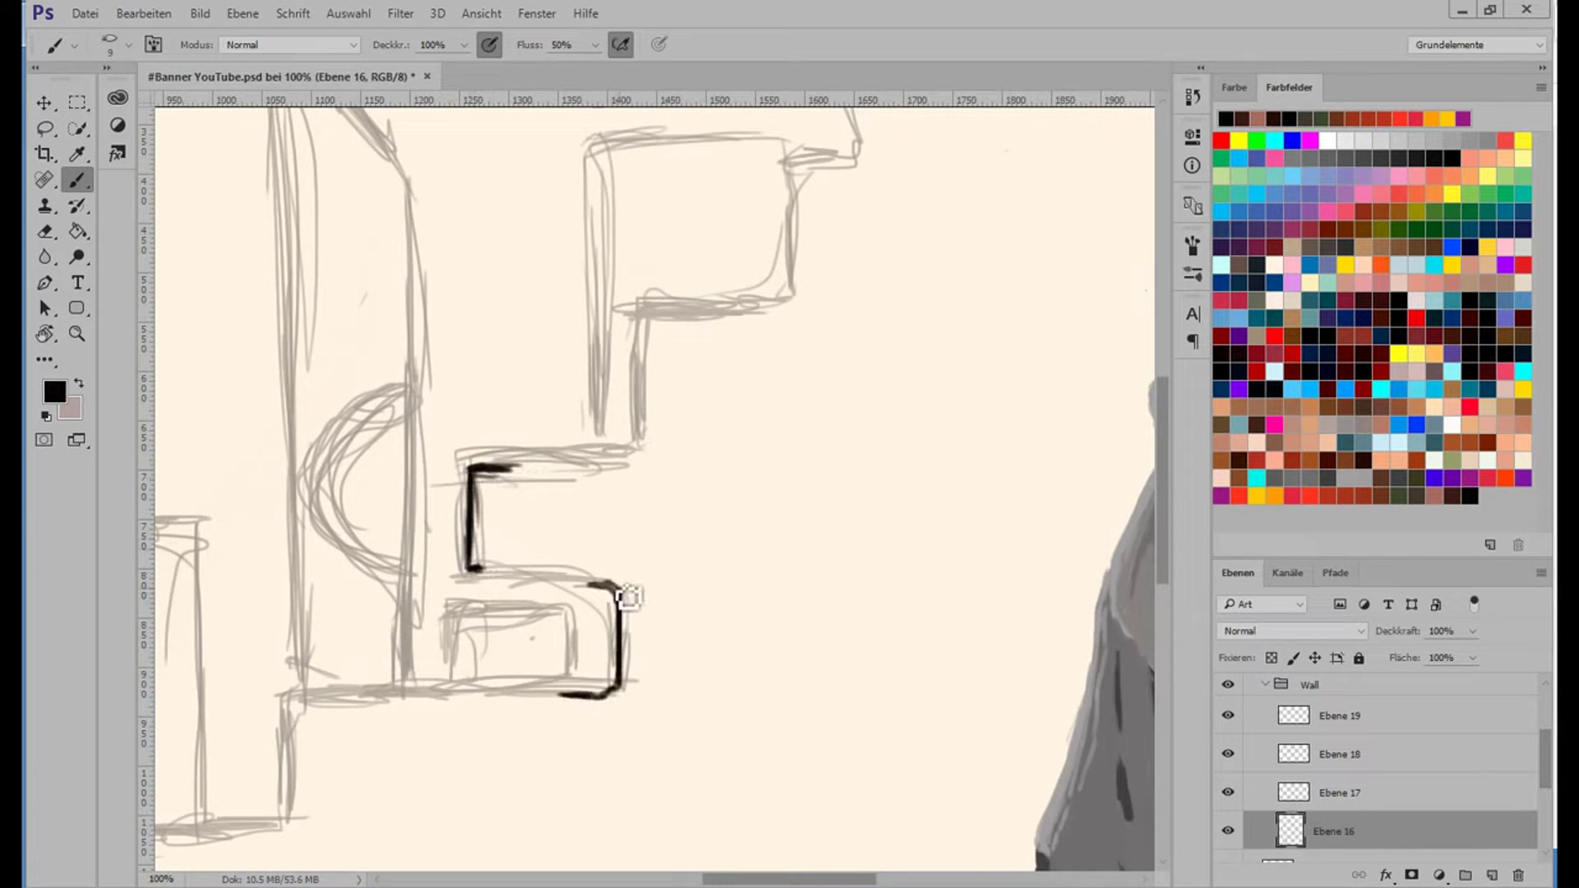
drag(599, 468, 629, 466)
mouse_move(635, 380)
mouse_down()
mouse_move(636, 458)
mouse_move(652, 363)
mouse_move(778, 298)
mouse_up()
Extend the black outlines up the taller vertical edges of the stepped building.
scroll(778, 298, up, 3)
mouse_move(791, 415)
mouse_down()
mouse_move(791, 306)
mouse_move(703, 233)
mouse_move(703, 197)
mouse_up()
scroll(1168, 398, up, 3)
scroll(1168, 399, up, 1)
mouse_move(705, 444)
mouse_down()
mouse_move(705, 362)
mouse_move(785, 197)
mouse_up()
scroll(1162, 485, down, 2)
scroll(1162, 485, down, 2)
Choose brown and a 50px textured brush, then hatch along the right edge.
click(1359, 479)
scroll(905, 494, down, 1)
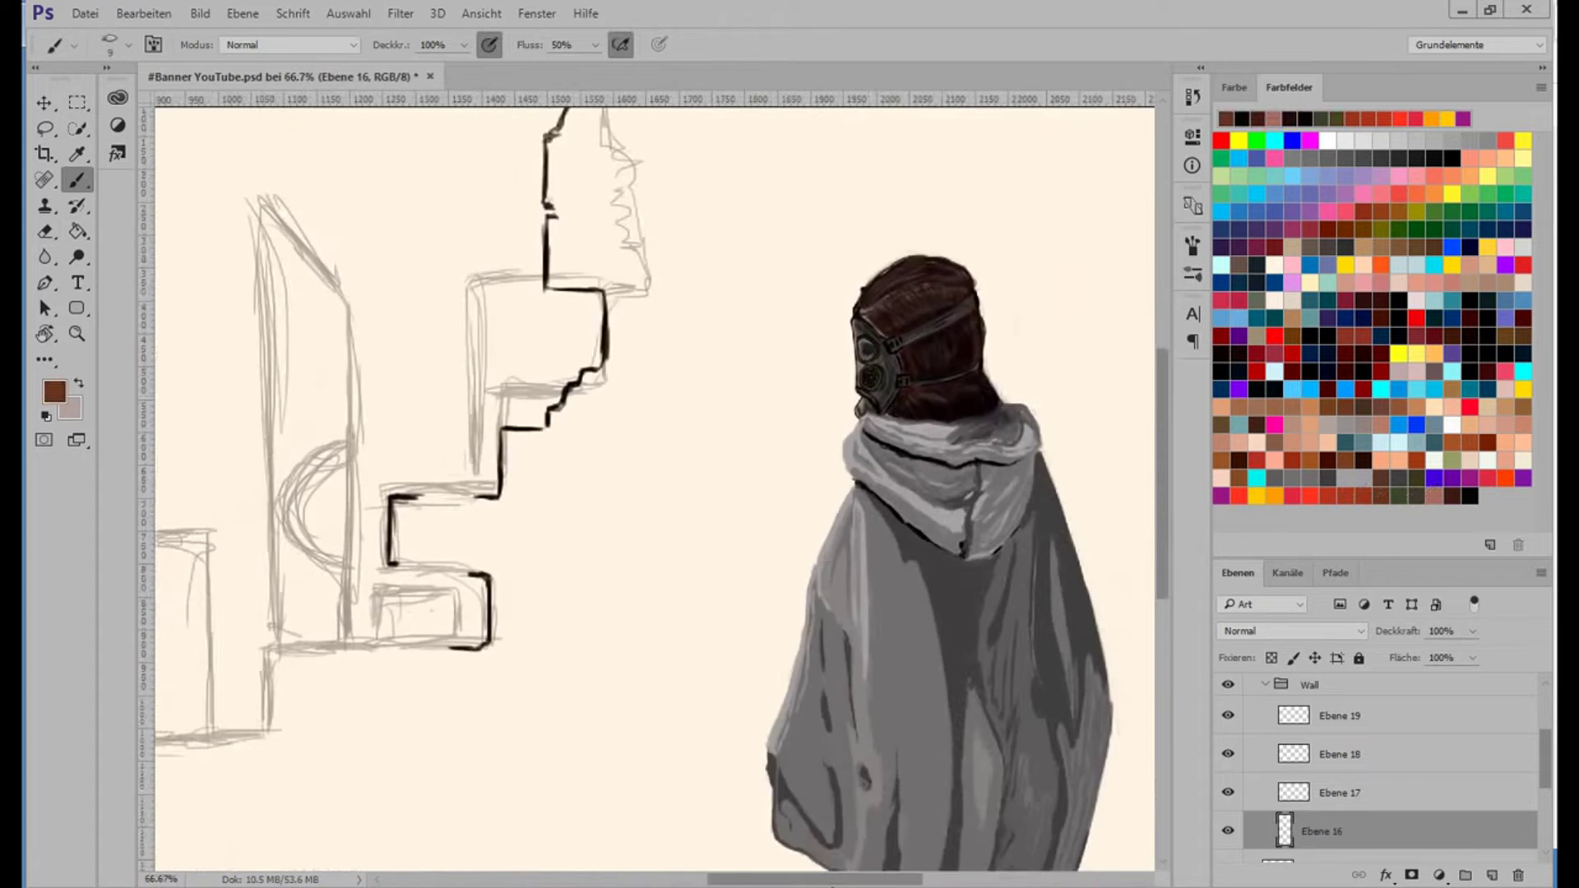
right_click(814, 305)
click(995, 268)
mouse_move(1102, 206)
mouse_down()
mouse_move(935, 183)
mouse_move(1086, 625)
mouse_move(929, 610)
mouse_move(997, 447)
mouse_move(976, 230)
mouse_move(886, 177)
mouse_move(806, 362)
mouse_up()
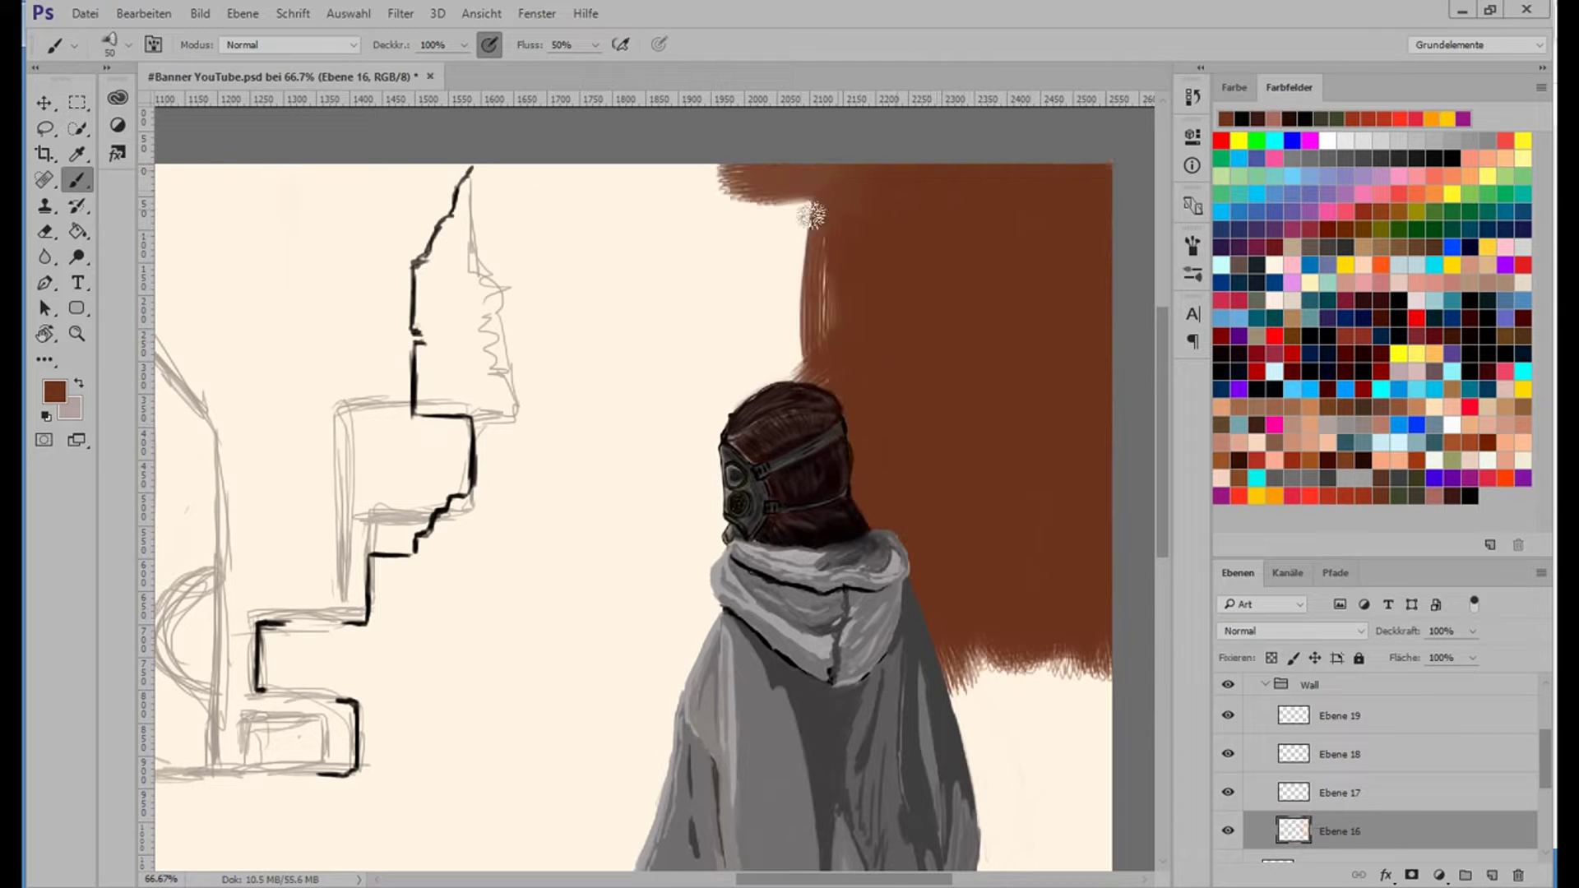
Extend the brown hatching leftward, near the top, and down toward the figure.
drag(822, 198, 683, 403)
drag(740, 165, 682, 230)
scroll(740, 247, left, 5)
mouse_move(600, 271)
mouse_down()
mouse_move(806, 159)
mouse_move(822, 230)
mouse_move(592, 345)
mouse_up()
drag(822, 370, 740, 469)
drag(863, 436, 781, 567)
Zoom out and hatch brown behind the figure at the bottom right.
key(ctrl+minus)
scroll(778, 598, down, 2)
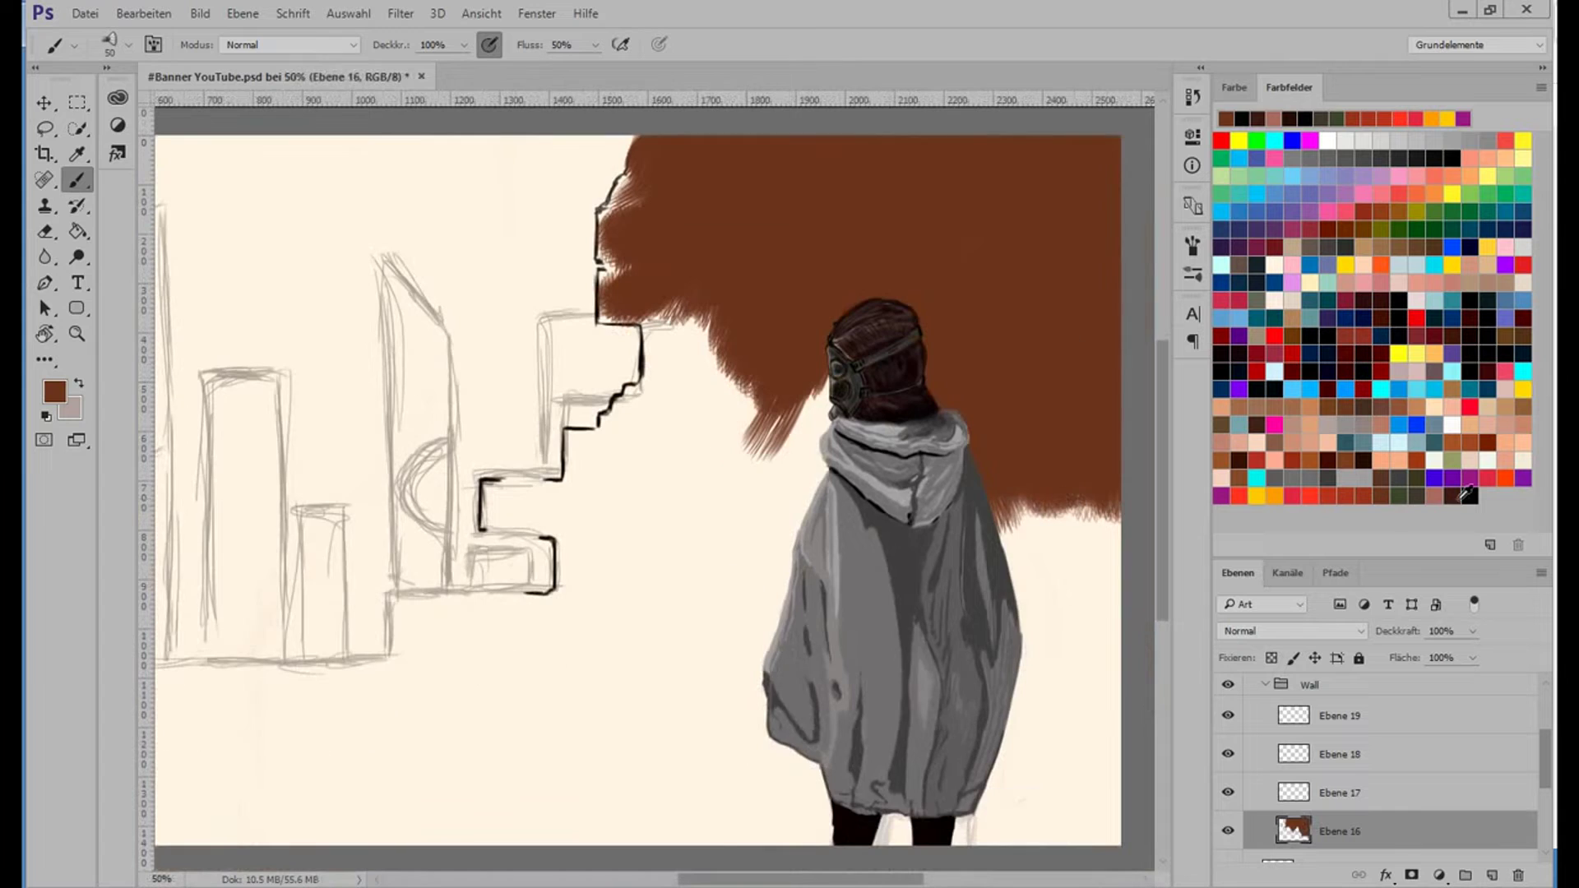
drag(1093, 864, 1119, 740)
drag(978, 863, 1118, 724)
mouse_move(814, 839)
mouse_down()
mouse_move(1015, 824)
mouse_move(1118, 675)
mouse_up()
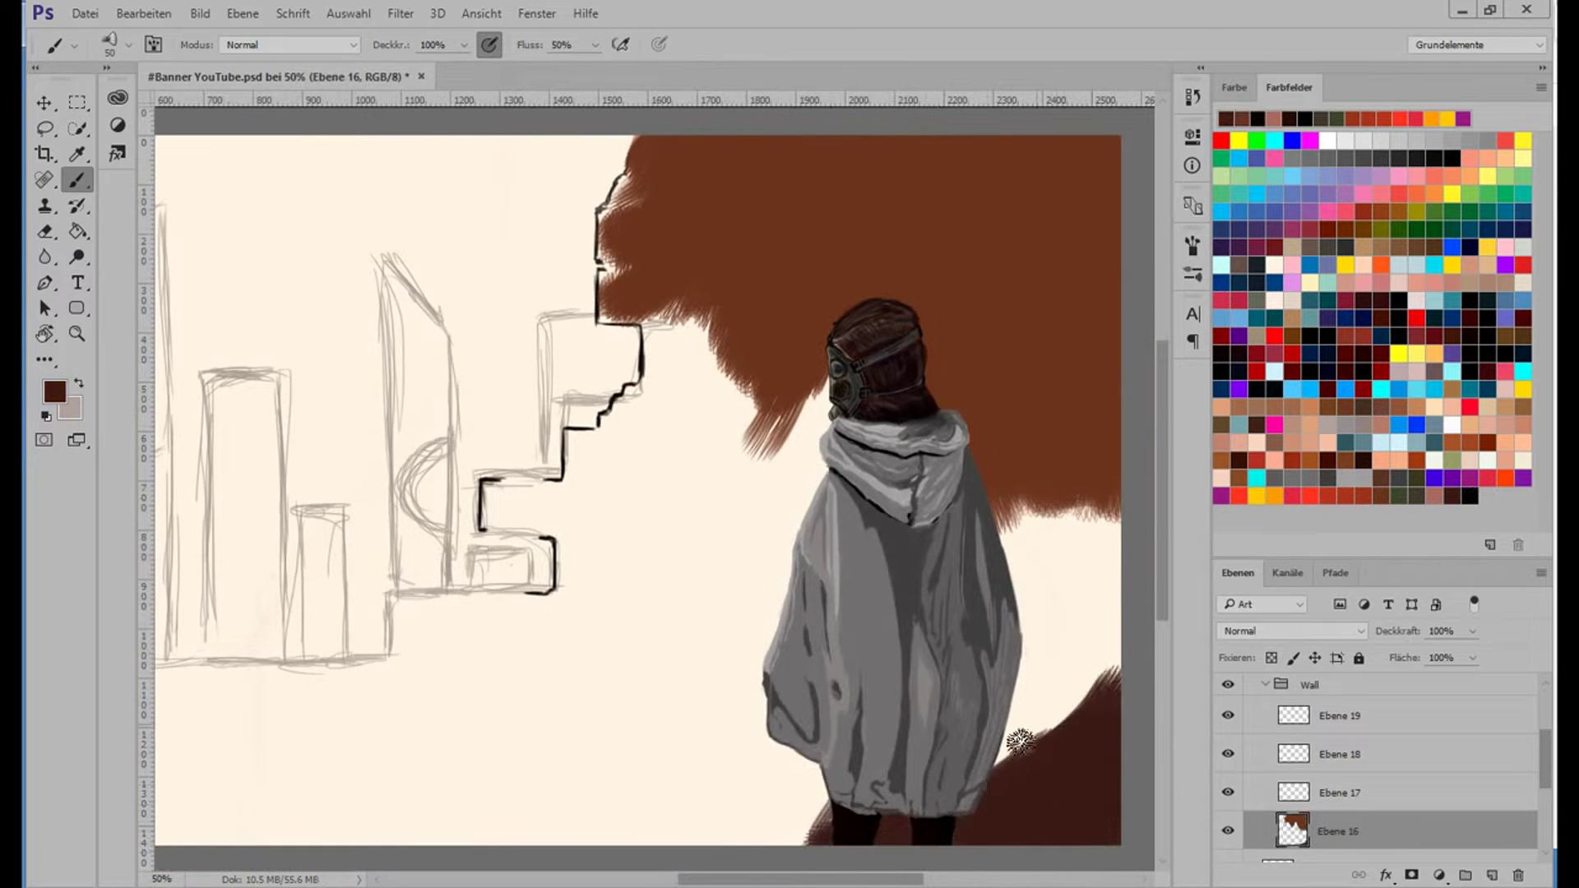
drag(994, 773, 1118, 641)
Paint dark grass strokes along the canvas bottom and sample a darker colour.
scroll(962, 770, left, 10)
mouse_move(448, 764)
mouse_down()
mouse_move(641, 793)
mouse_move(1134, 814)
mouse_up()
scroll(1069, 806, right, 5)
drag(855, 789, 975, 827)
scroll(974, 827, right, 3)
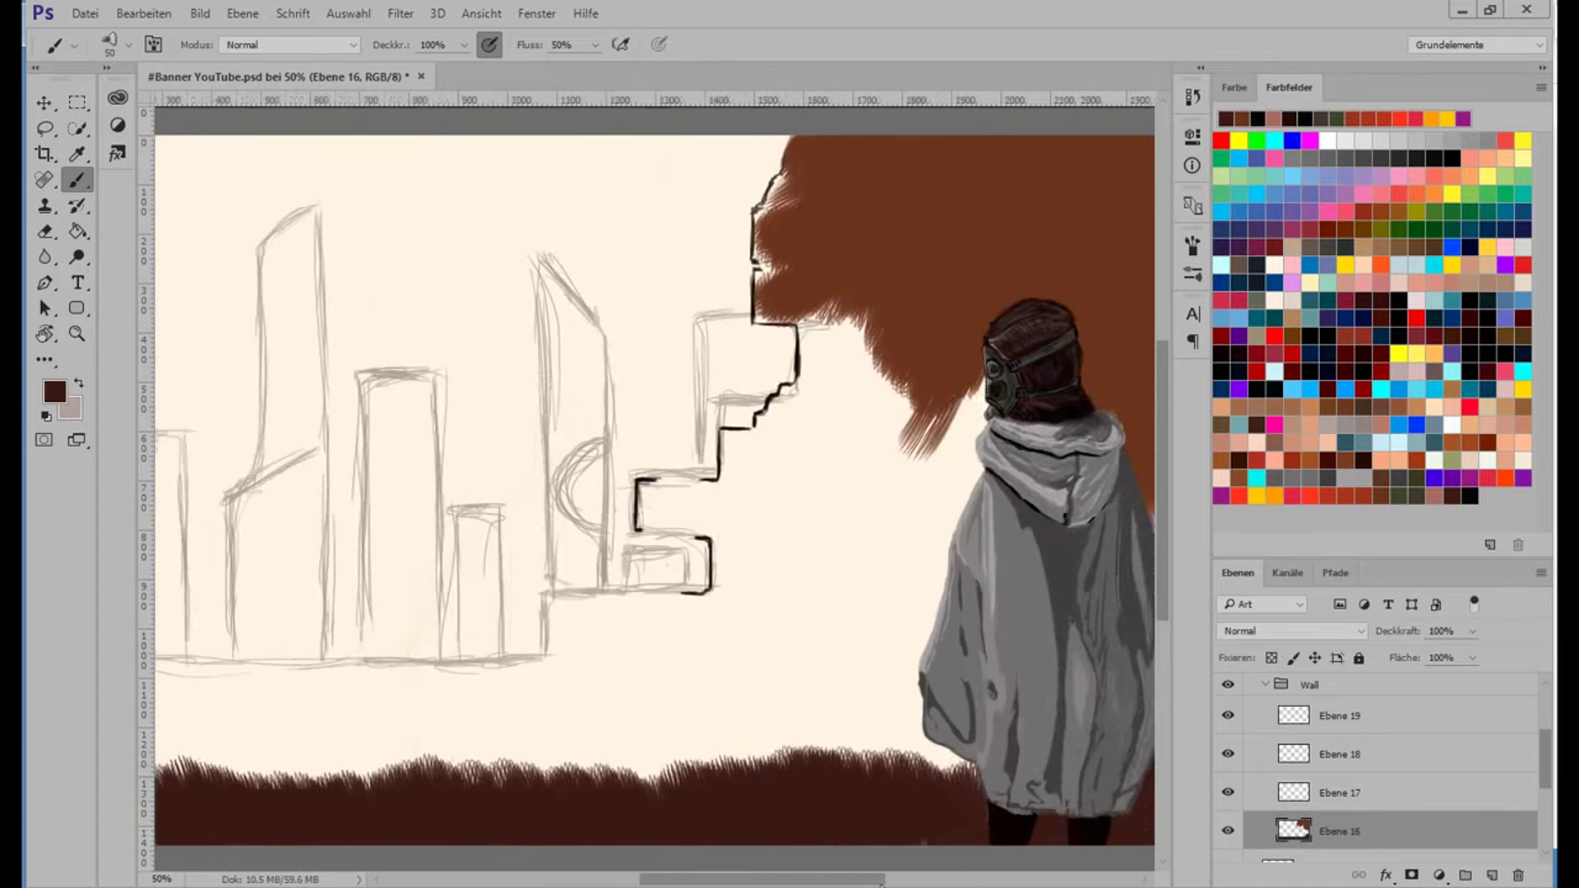
scroll(1027, 822, right, 2)
alt+click(1065, 818)
scroll(905, 831, left, 12)
scroll(757, 835, right, 12)
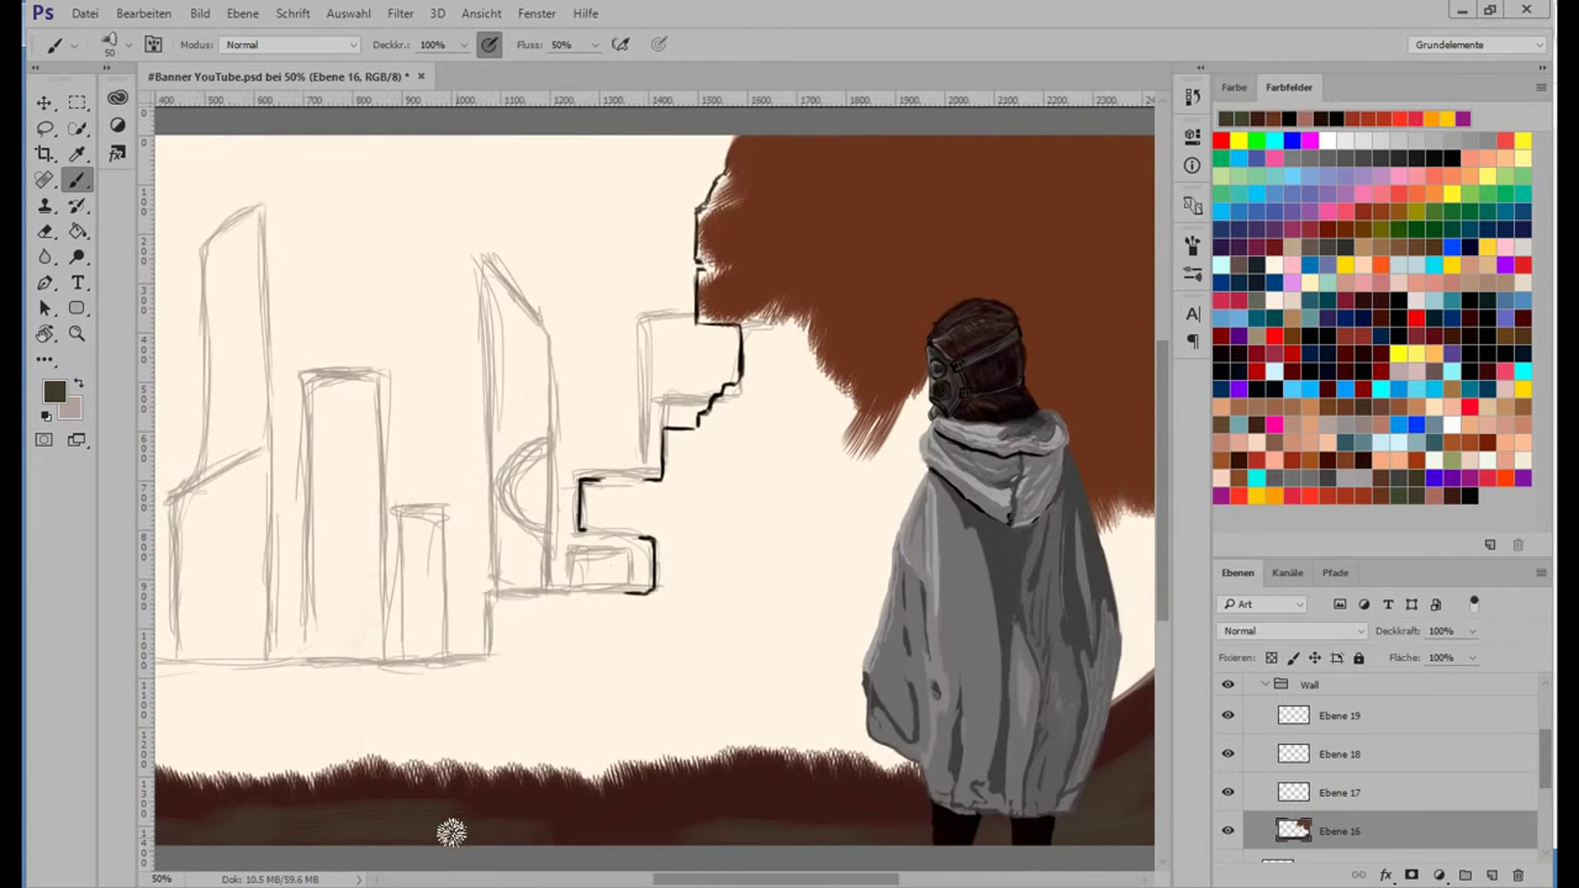
Paint red wall patches beside the figure and a broad red band across the lower wall.
click(1382, 477)
drag(711, 234, 798, 226)
drag(744, 161, 835, 164)
drag(715, 287, 847, 362)
mouse_move(699, 440)
mouse_down()
mouse_move(743, 404)
mouse_move(811, 423)
mouse_move(680, 556)
mouse_move(521, 628)
mouse_move(510, 650)
mouse_up()
scroll(426, 683, left, 7)
mouse_move(426, 682)
mouse_down()
mouse_move(874, 669)
mouse_move(757, 729)
mouse_move(1069, 658)
mouse_move(653, 718)
mouse_move(1126, 641)
mouse_up()
Add red strokes left of the figure and at the lower left, plus brown at the right edge.
scroll(1127, 641, right, 10)
mouse_move(637, 723)
mouse_down()
mouse_move(642, 289)
mouse_move(697, 485)
mouse_move(650, 740)
mouse_move(863, 721)
mouse_move(398, 733)
mouse_move(157, 765)
mouse_up()
scroll(156, 765, left, 13)
drag(823, 756, 570, 693)
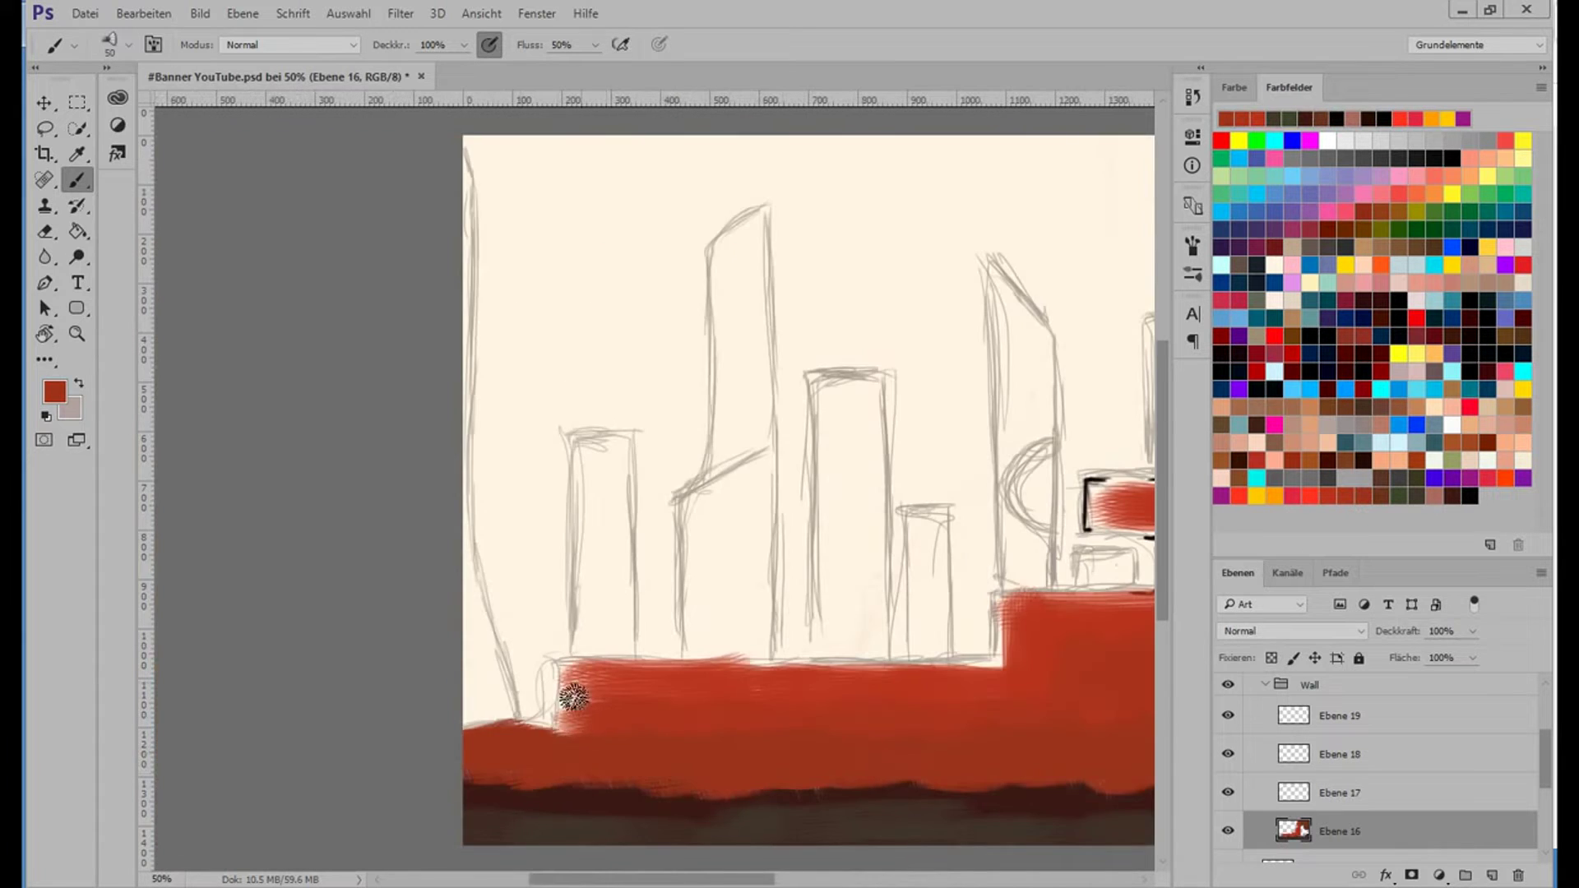
scroll(570, 693, right, 15)
mouse_move(863, 693)
mouse_down()
mouse_move(789, 535)
mouse_move(883, 629)
mouse_move(790, 691)
mouse_up()
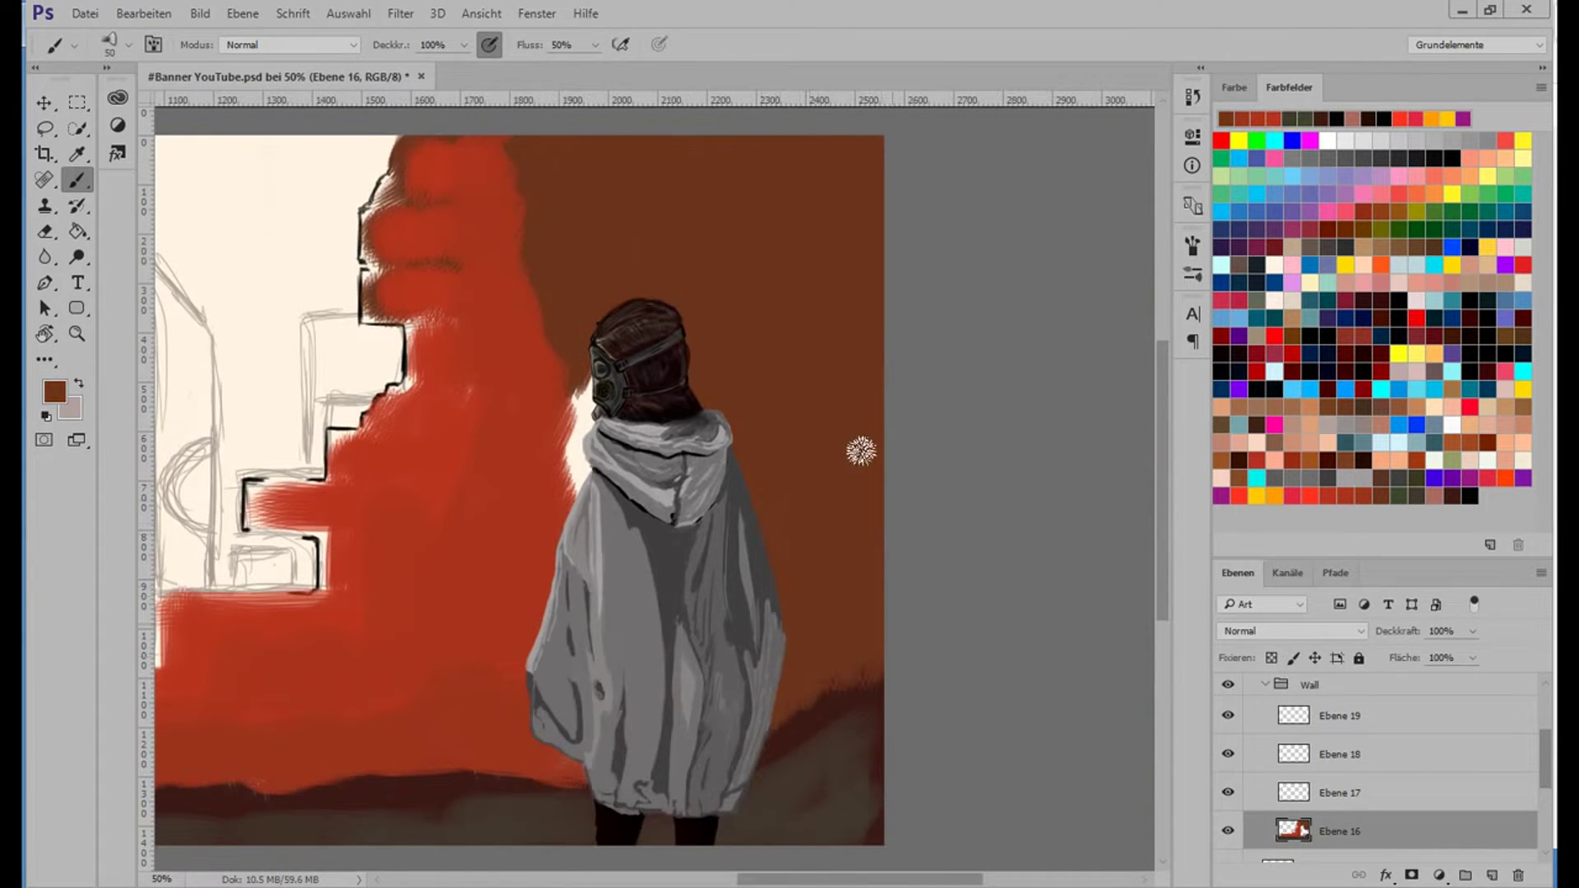
Paint red around the figure's head, then zoom to 100%.
alt+click(542, 461)
drag(567, 494, 622, 419)
drag(559, 156, 438, 353)
scroll(914, 567, left, 3)
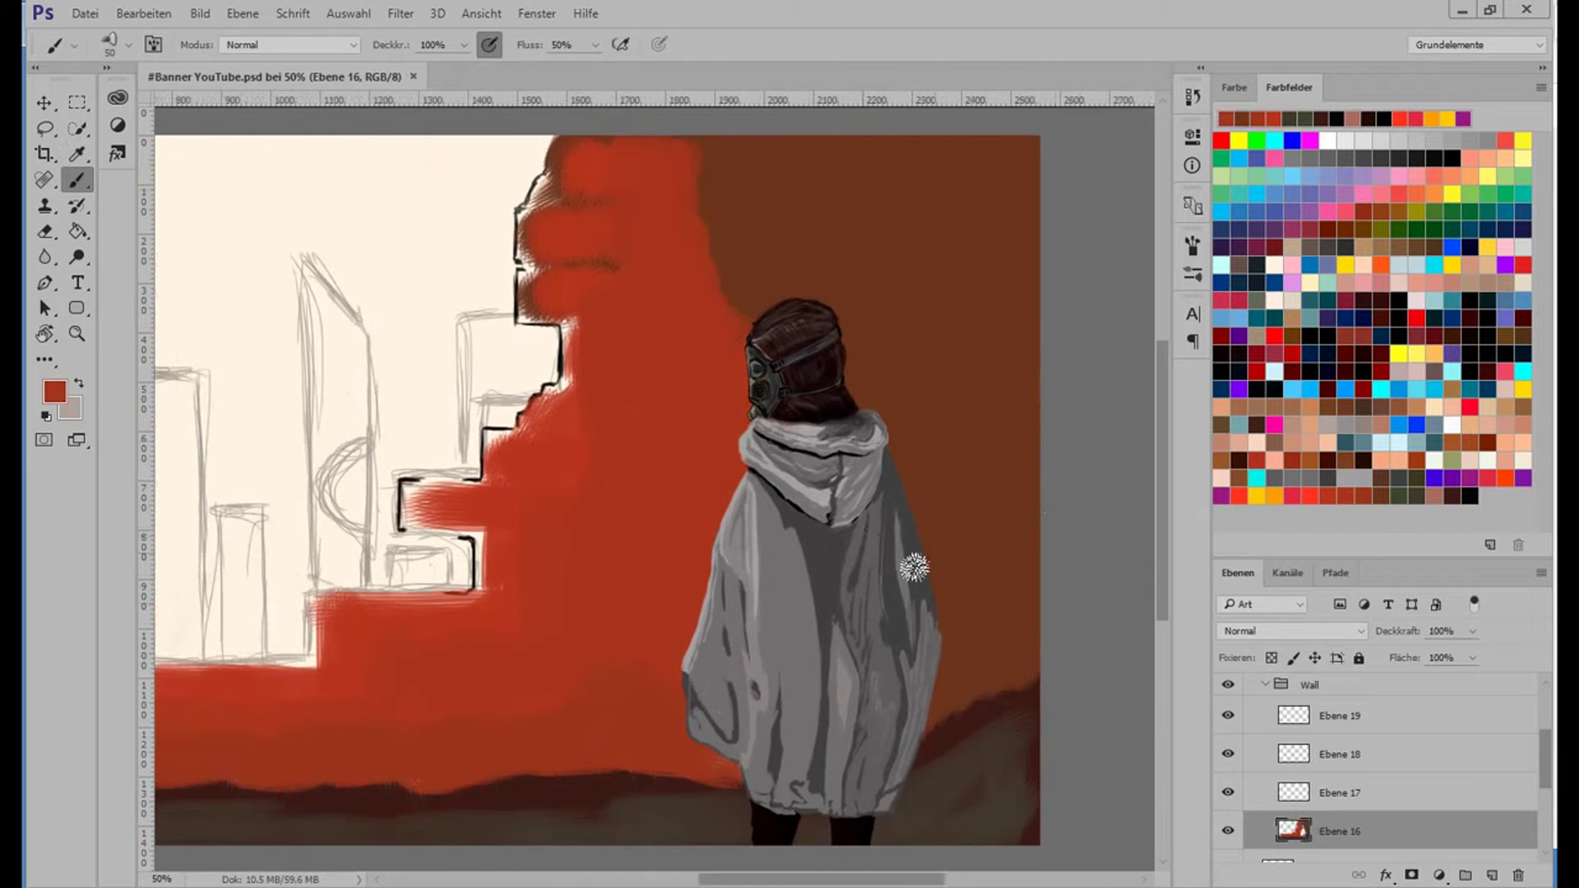
key(ctrl+1)
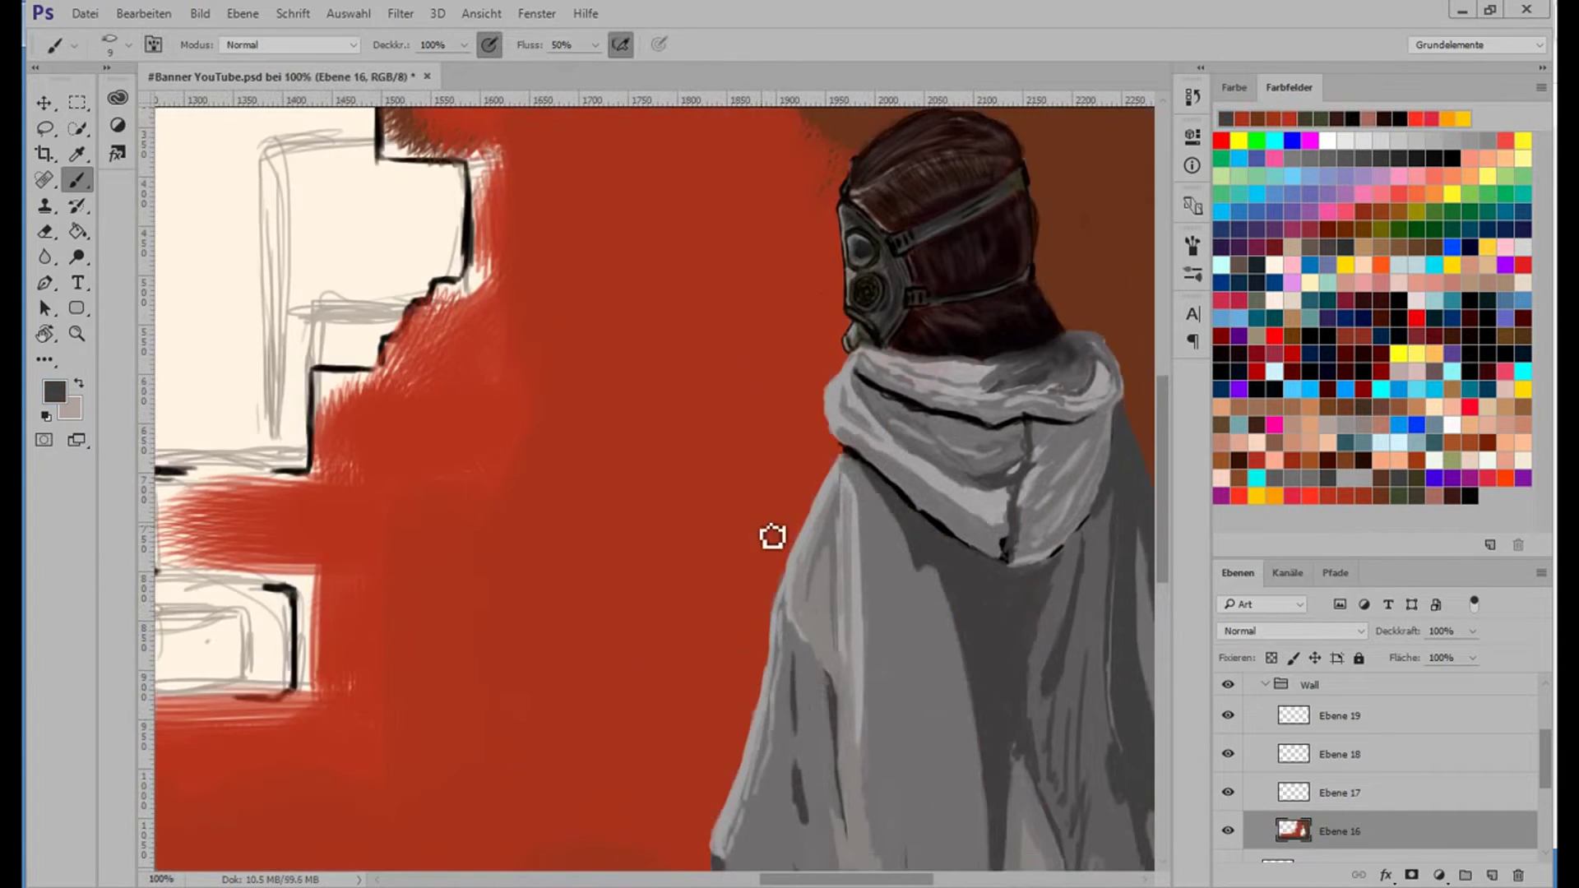
scroll(781, 576, up, 3)
Add a new layer and draw straight grey mortar lines across the brick wall.
key(ctrl+minus)
key(ctrl+minus)
key(ctrl+shift+alt+n)
drag(526, 255, 781, 253)
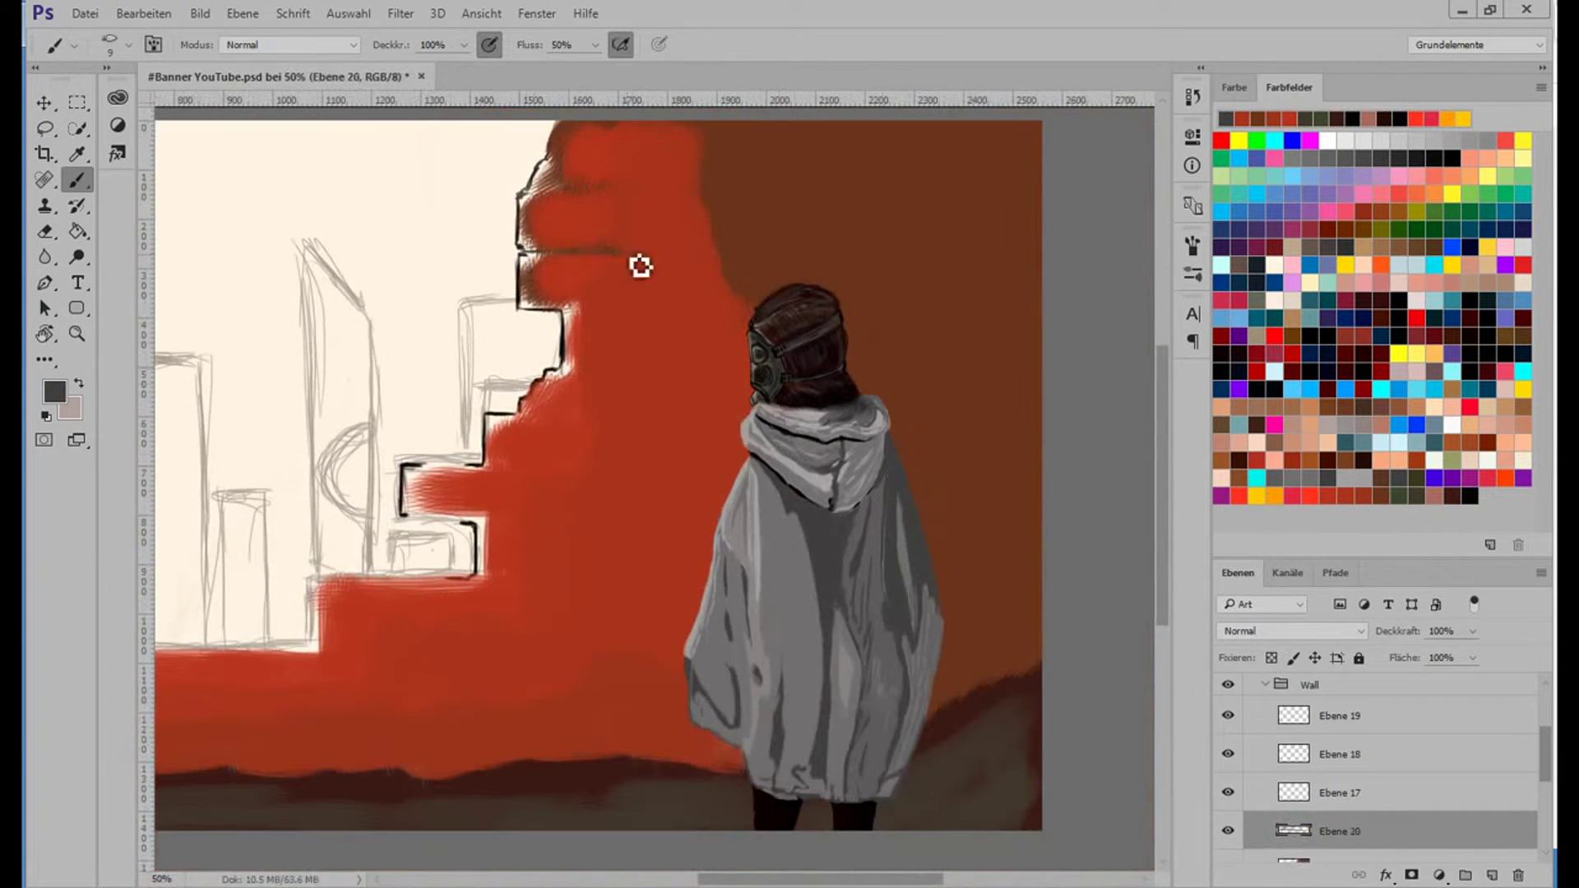
shift+click(1050, 259)
shift+click(1049, 197)
click(568, 308)
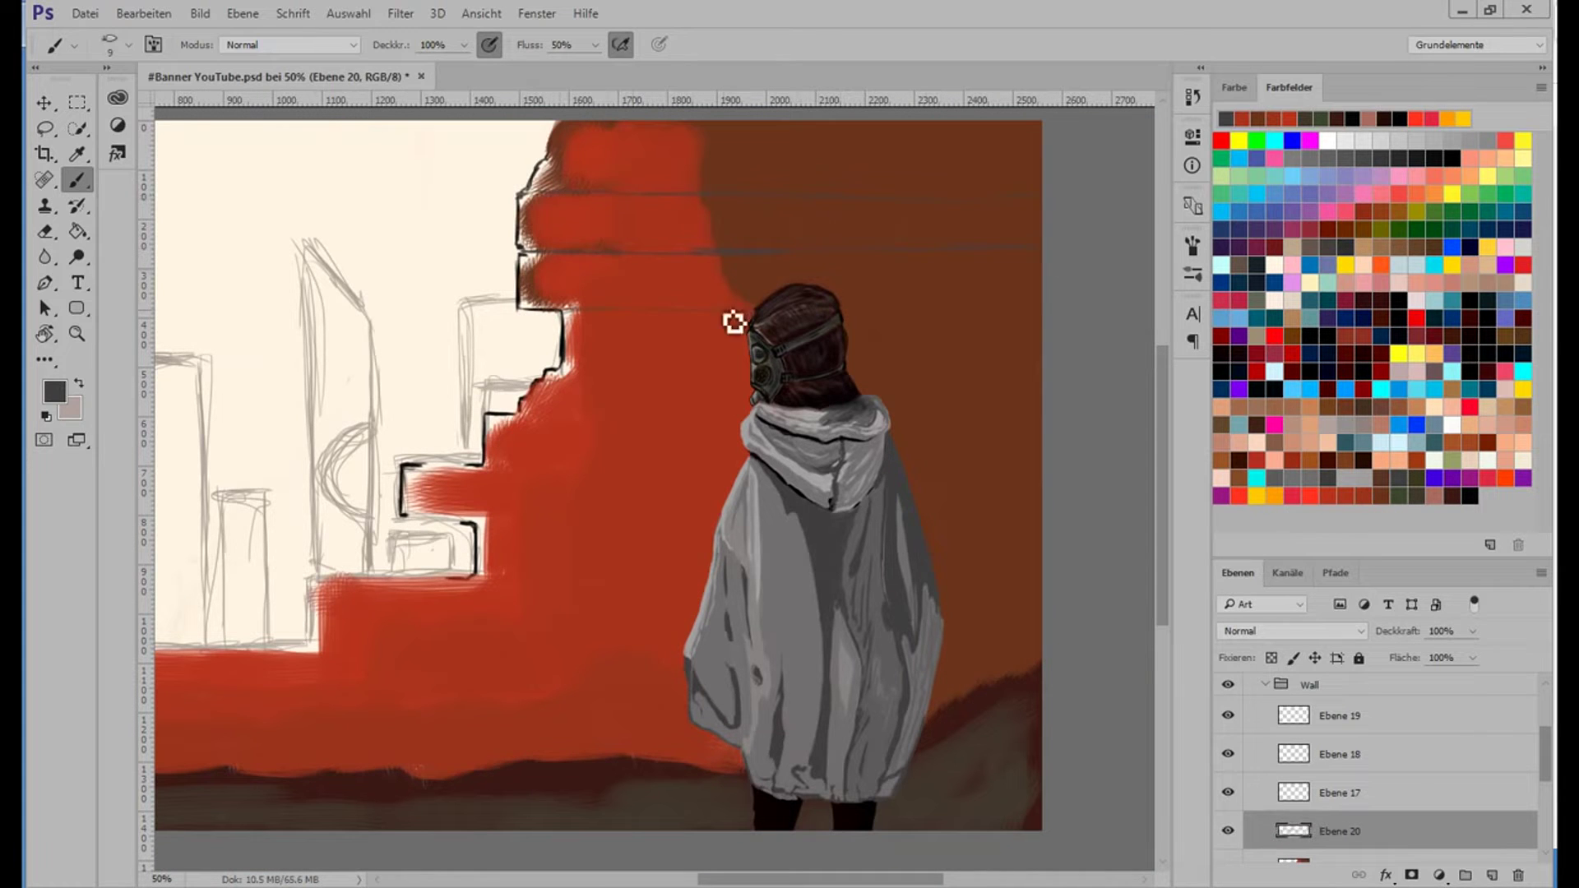
shift+click(1051, 307)
drag(567, 361, 633, 362)
drag(531, 411, 1027, 415)
drag(501, 477, 1028, 477)
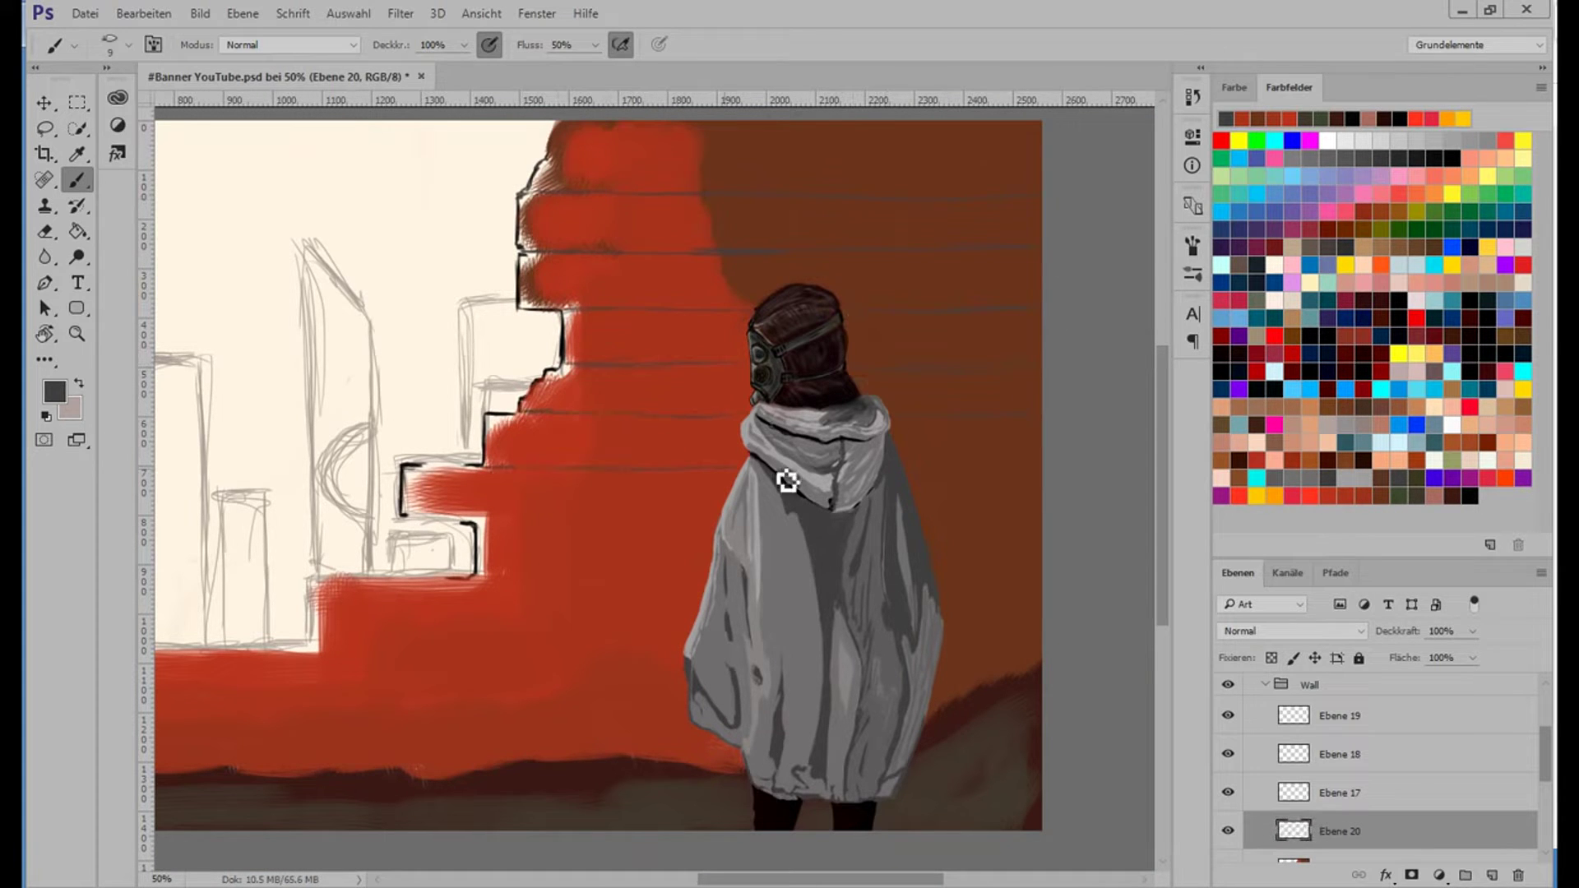
drag(485, 534, 986, 539)
scroll(674, 515, down, 2)
Outline the wall's step edge and lower step in dark grey.
drag(327, 554, 326, 499)
drag(326, 499, 452, 497)
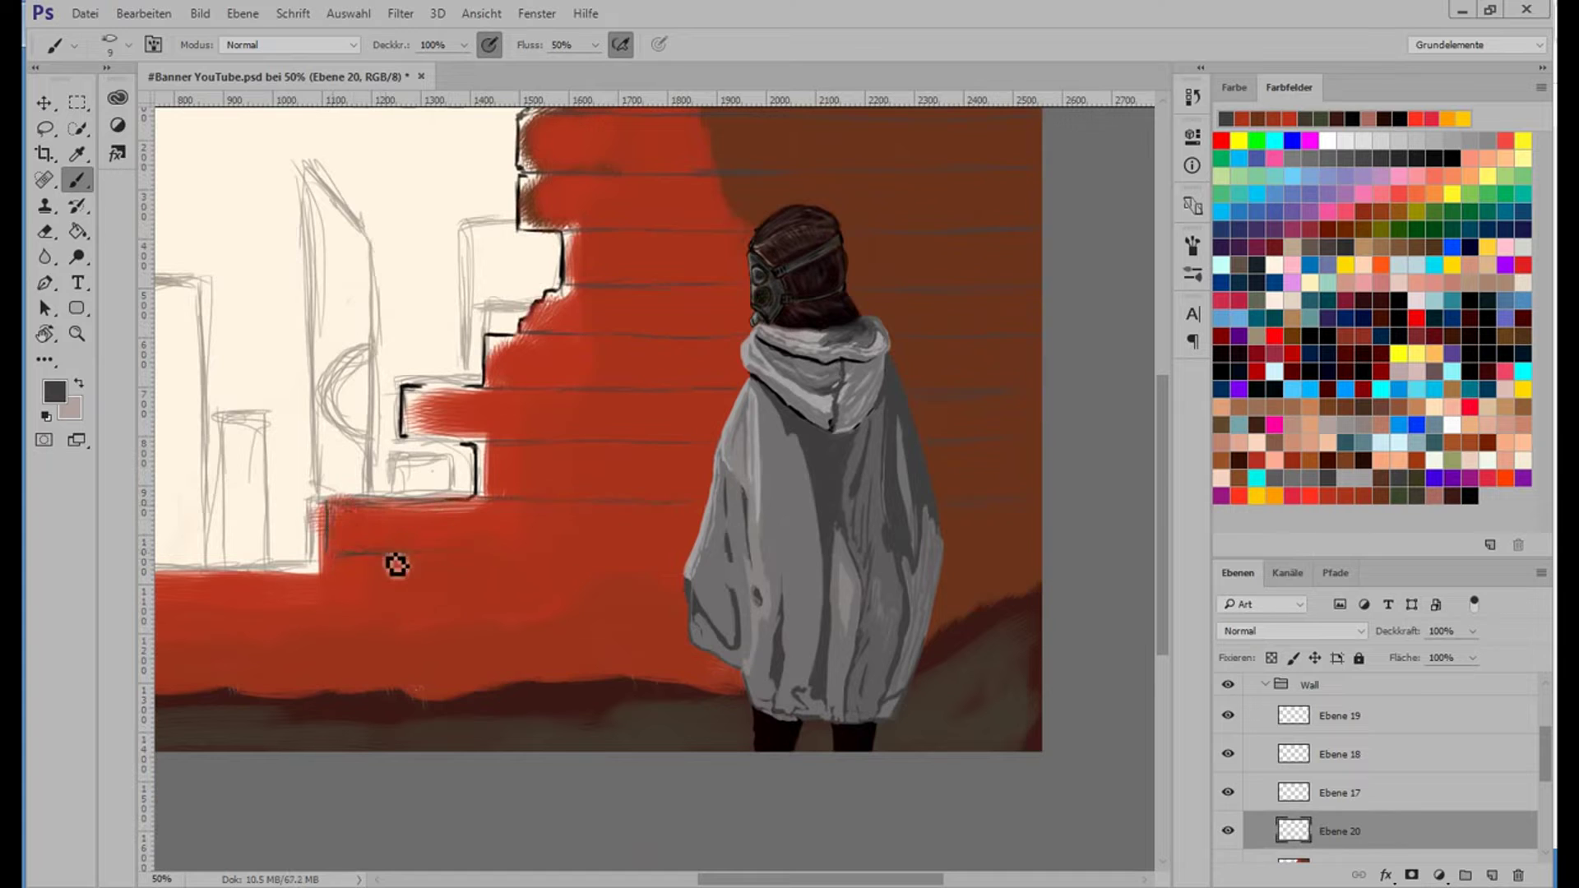
scroll(362, 572, left, 5)
mouse_move(921, 564)
mouse_down()
mouse_move(465, 565)
mouse_move(465, 624)
mouse_up()
drag(466, 627, 383, 630)
drag(477, 641, 1043, 628)
scroll(818, 631, right, 4)
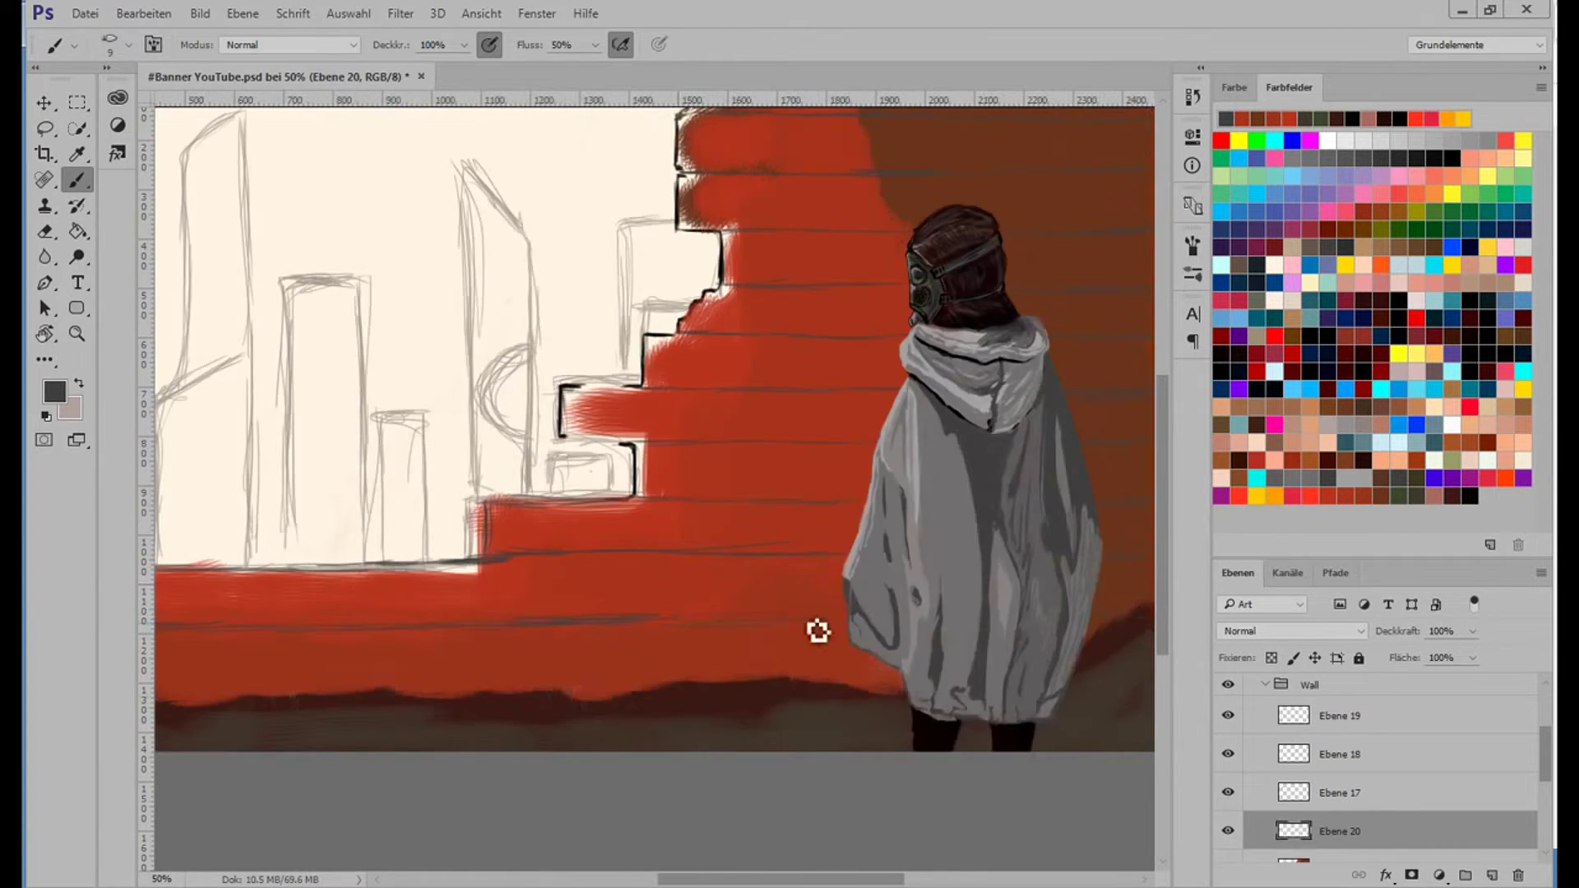
scroll(577, 730, left, 4)
scroll(856, 694, right, 6)
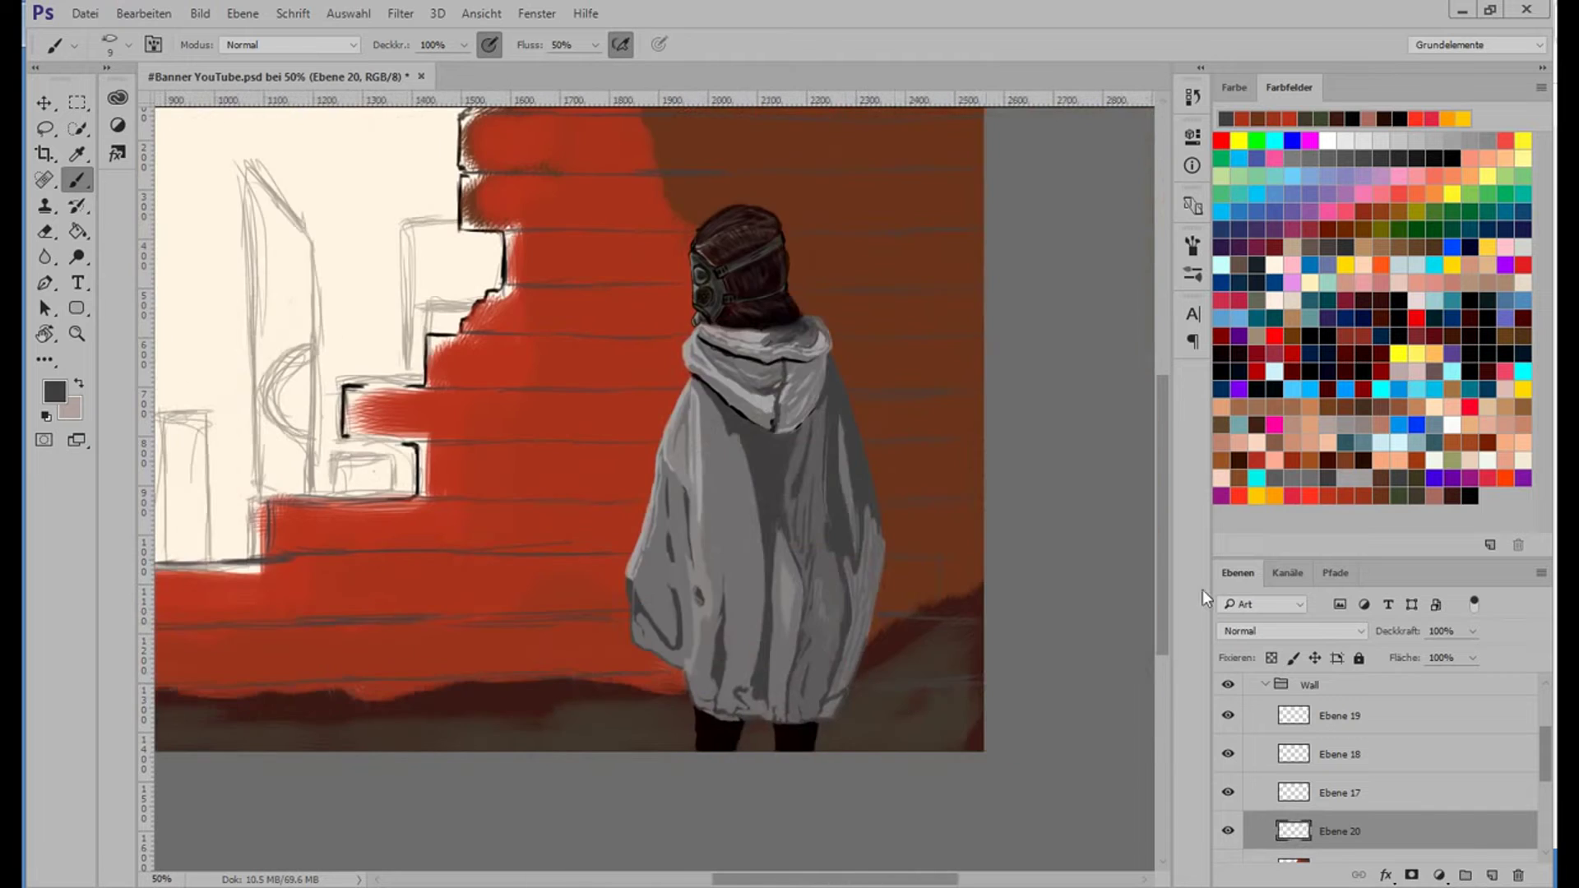
Hide and re-show the figure's cloak to inspect the wall, returning to Ebene 21.
key(ctrl+plus)
scroll(650, 494, up, 1)
scroll(1381, 740, up, 1)
click(1316, 684)
shift+click(1316, 707)
click(1227, 707)
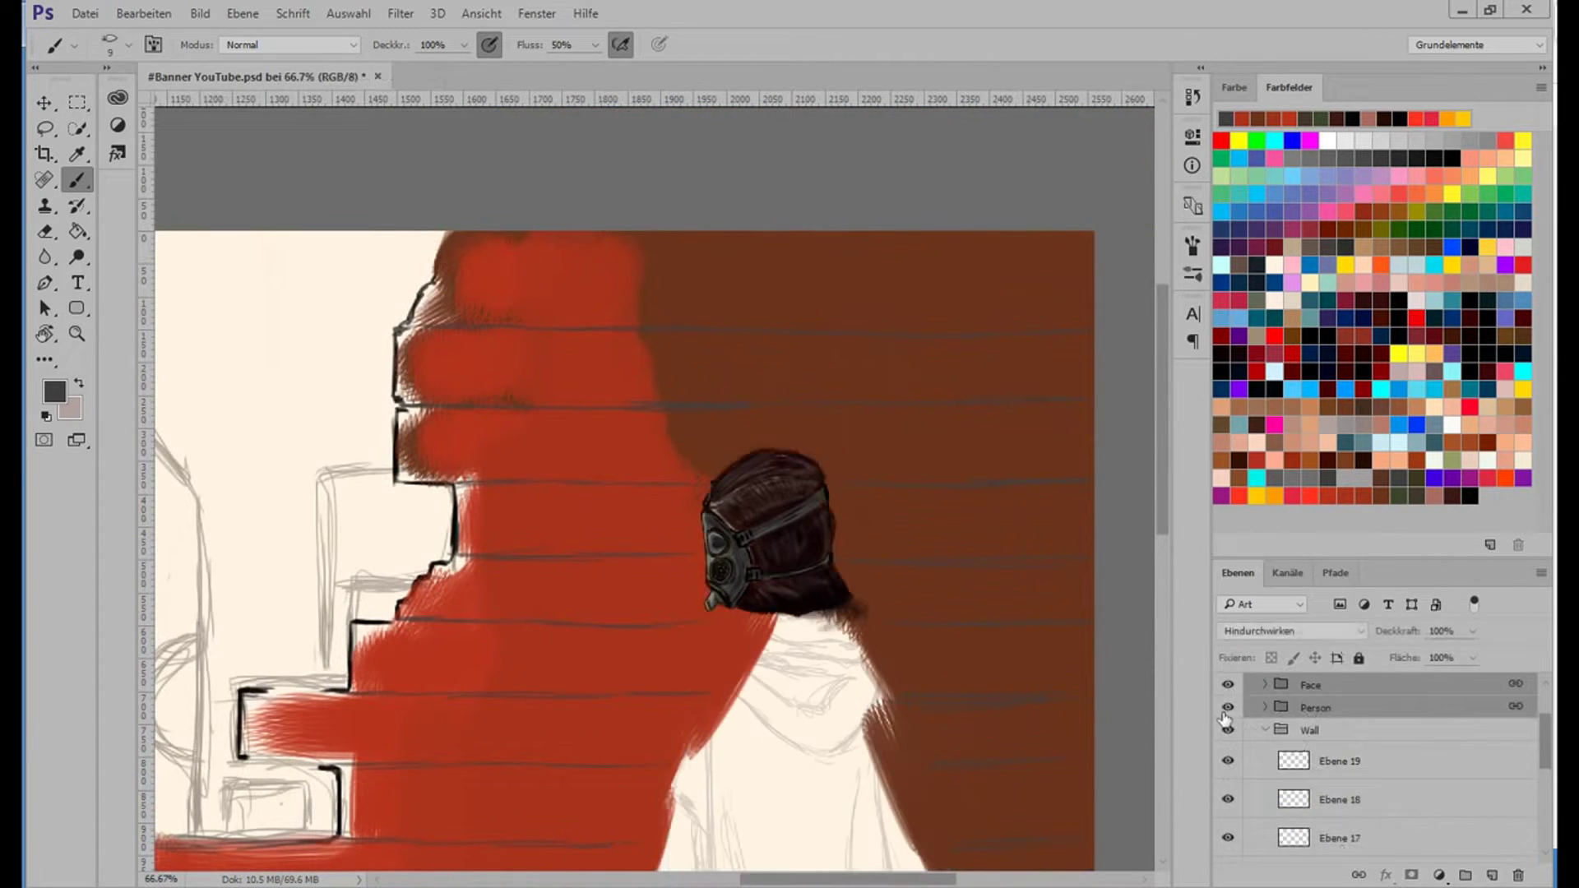
click(1339, 763)
key(ctrl+plus)
scroll(853, 347, right, 4)
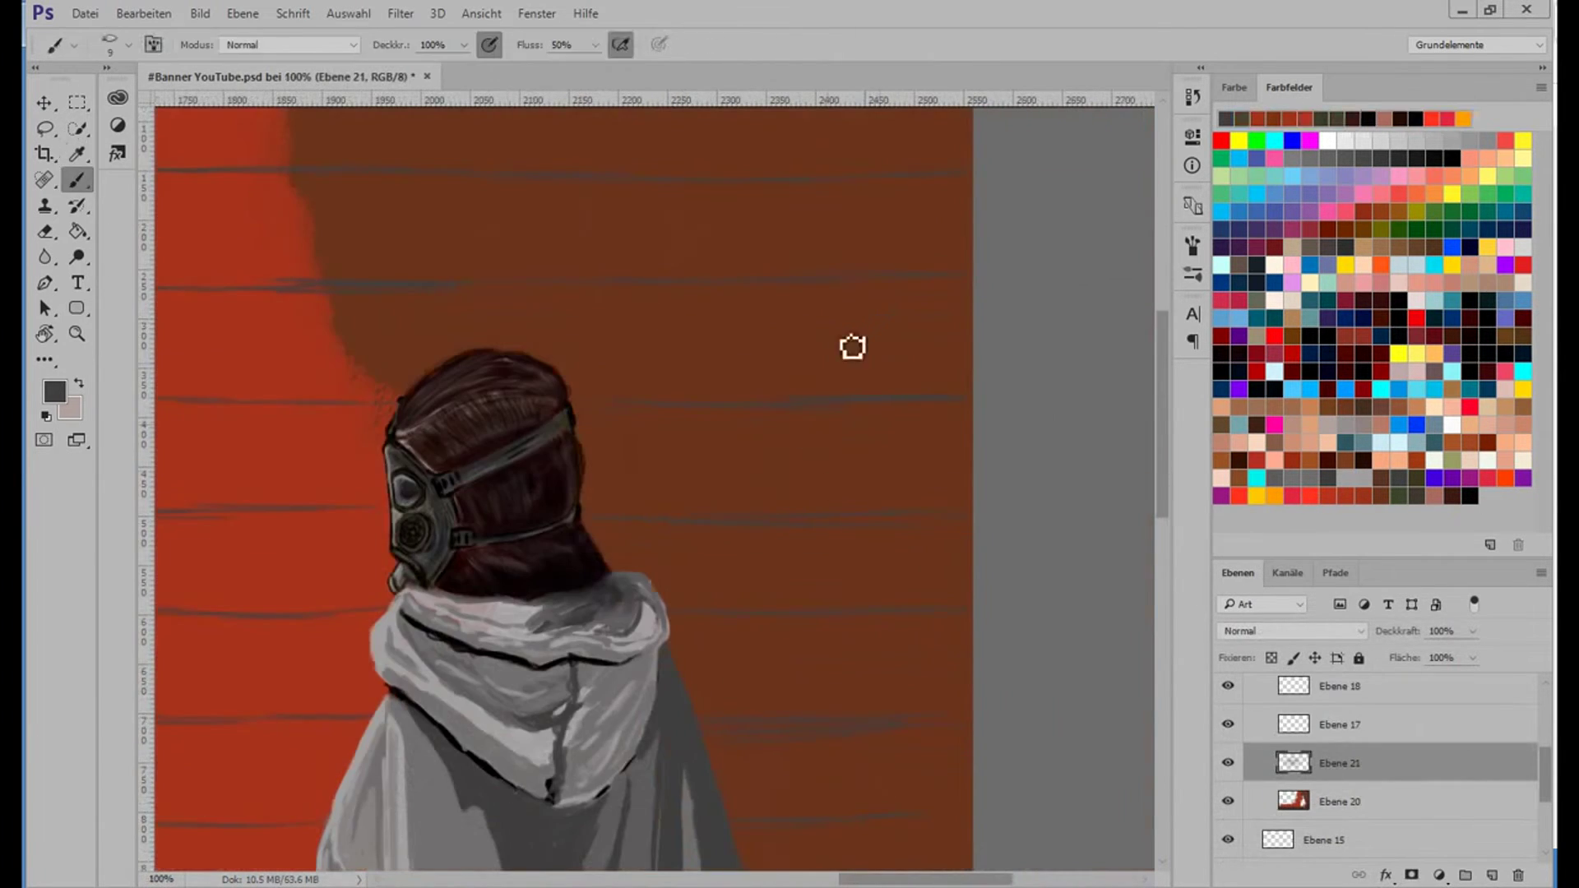
scroll(853, 347, up, 3)
scroll(823, 318, left, 5)
scroll(886, 311, right, 5)
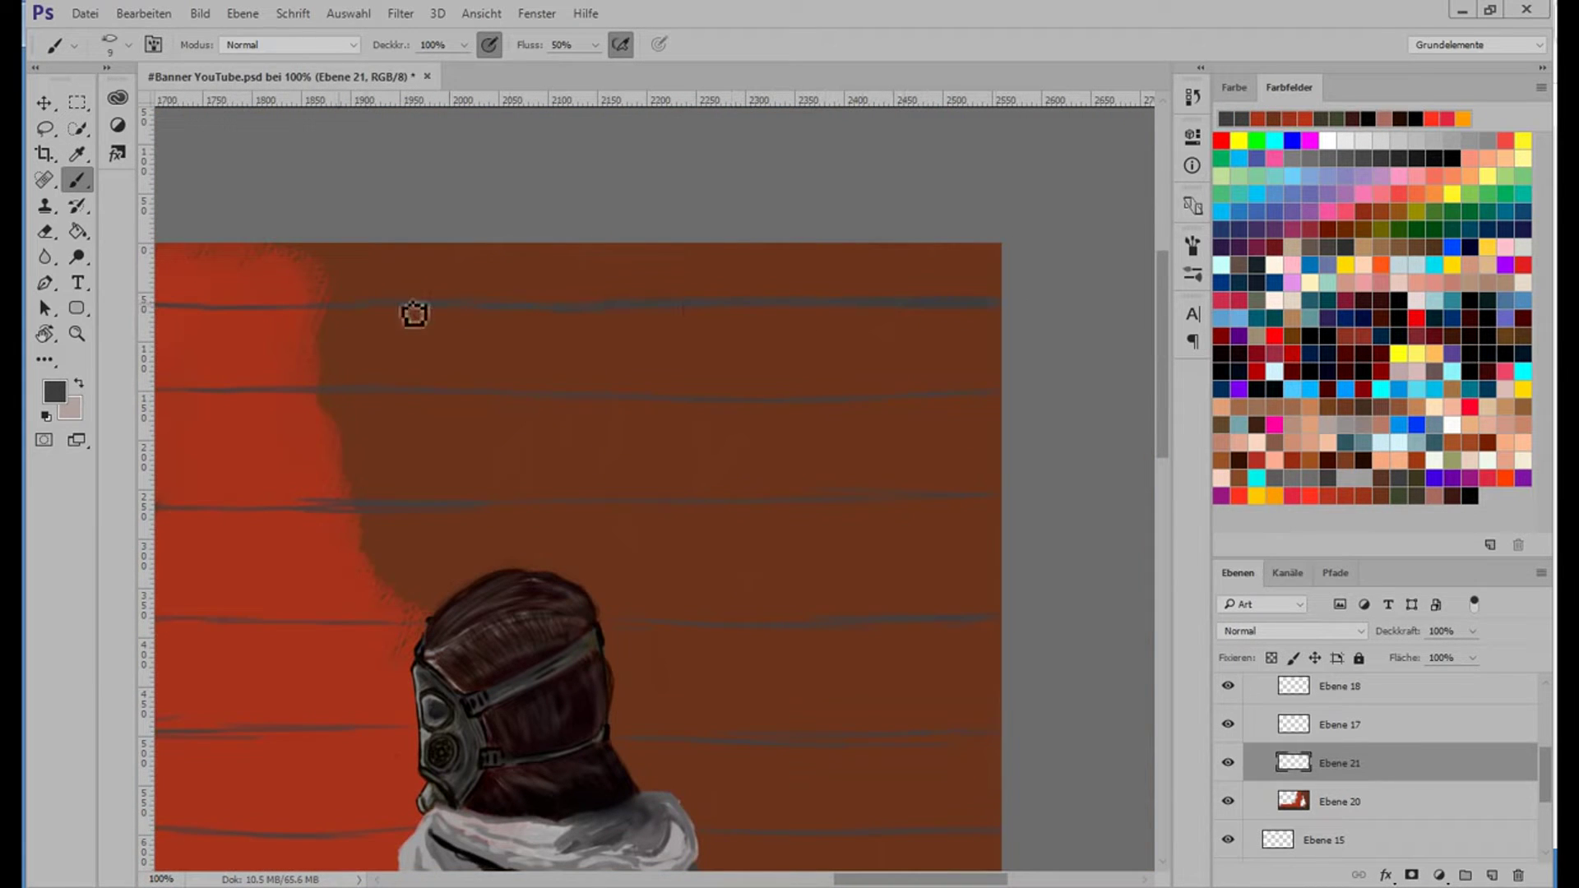
scroll(414, 315, left, 5)
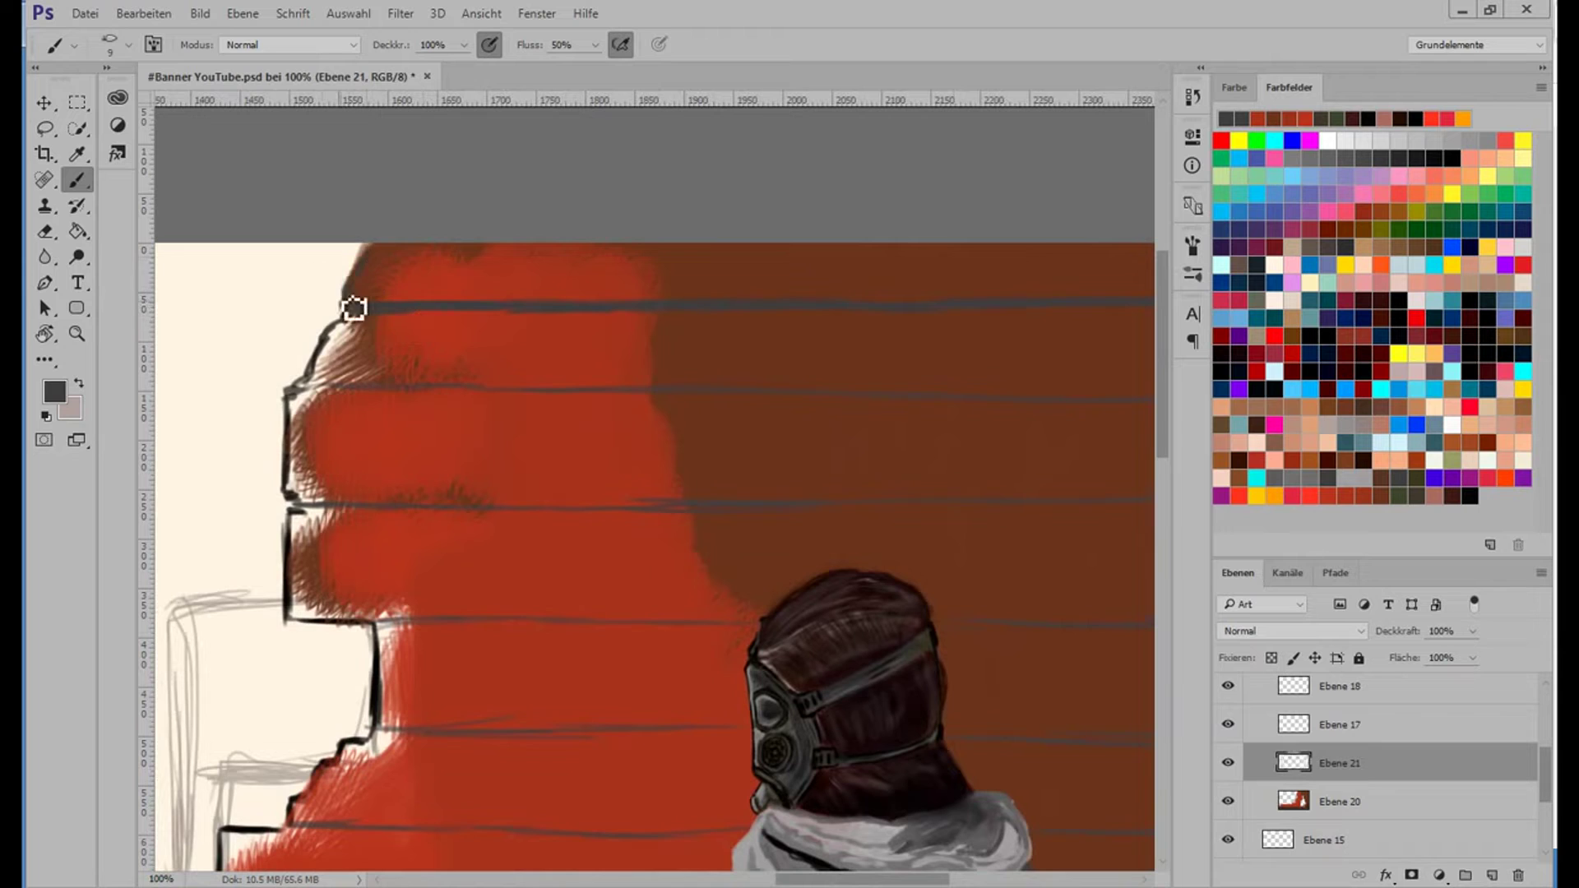
Outline the red wall's left and staircase edges and darken two mortar lines.
mouse_move(360, 319)
mouse_down()
mouse_move(317, 373)
mouse_move(335, 353)
mouse_up()
drag(365, 246, 333, 317)
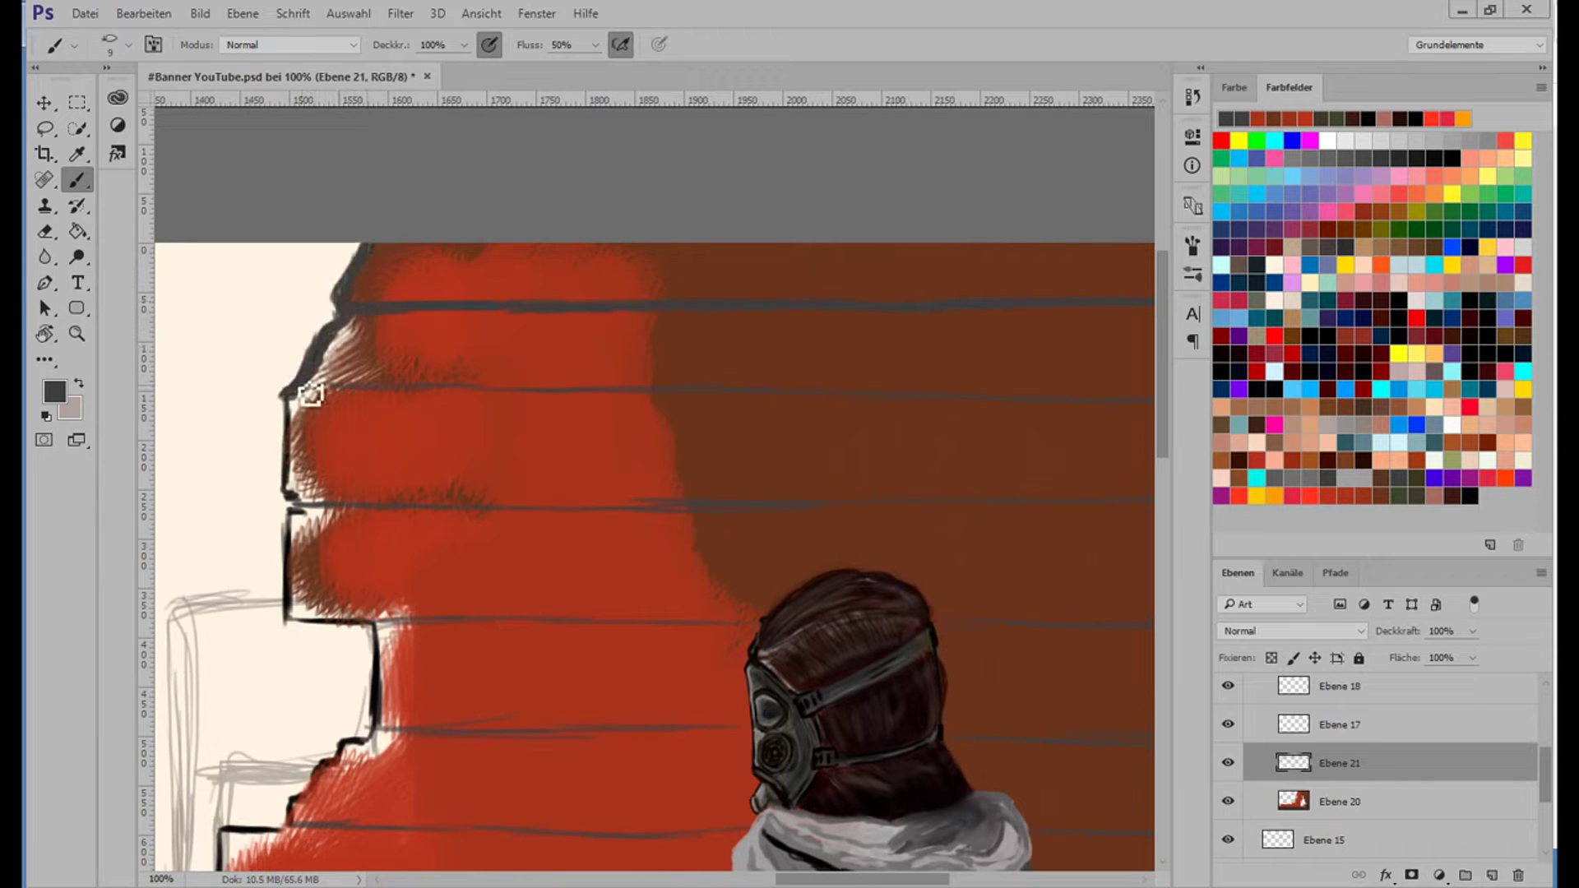
drag(284, 386, 291, 497)
scroll(291, 497, left, 5)
mouse_move(609, 503)
mouse_down()
mouse_move(609, 625)
mouse_move(705, 731)
mouse_move(609, 818)
mouse_up()
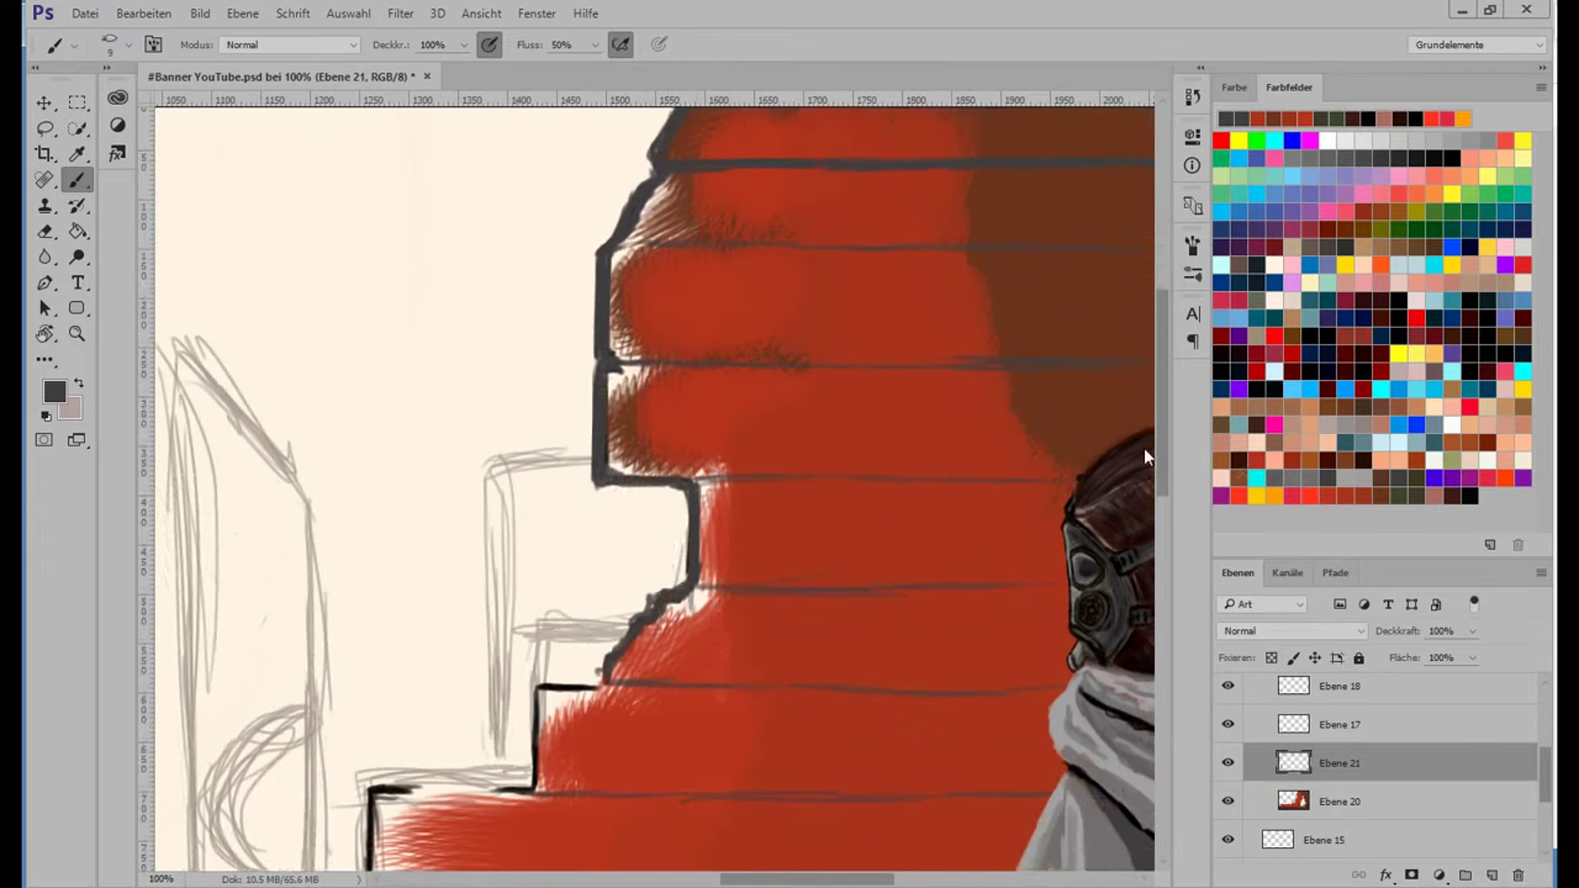
scroll(621, 814, down, 3)
mouse_move(620, 661)
mouse_down()
mouse_move(546, 751)
mouse_move(422, 793)
mouse_move(398, 775)
mouse_move(372, 855)
mouse_up()
drag(657, 367, 716, 368)
drag(616, 240, 803, 247)
scroll(683, 381, up, 4)
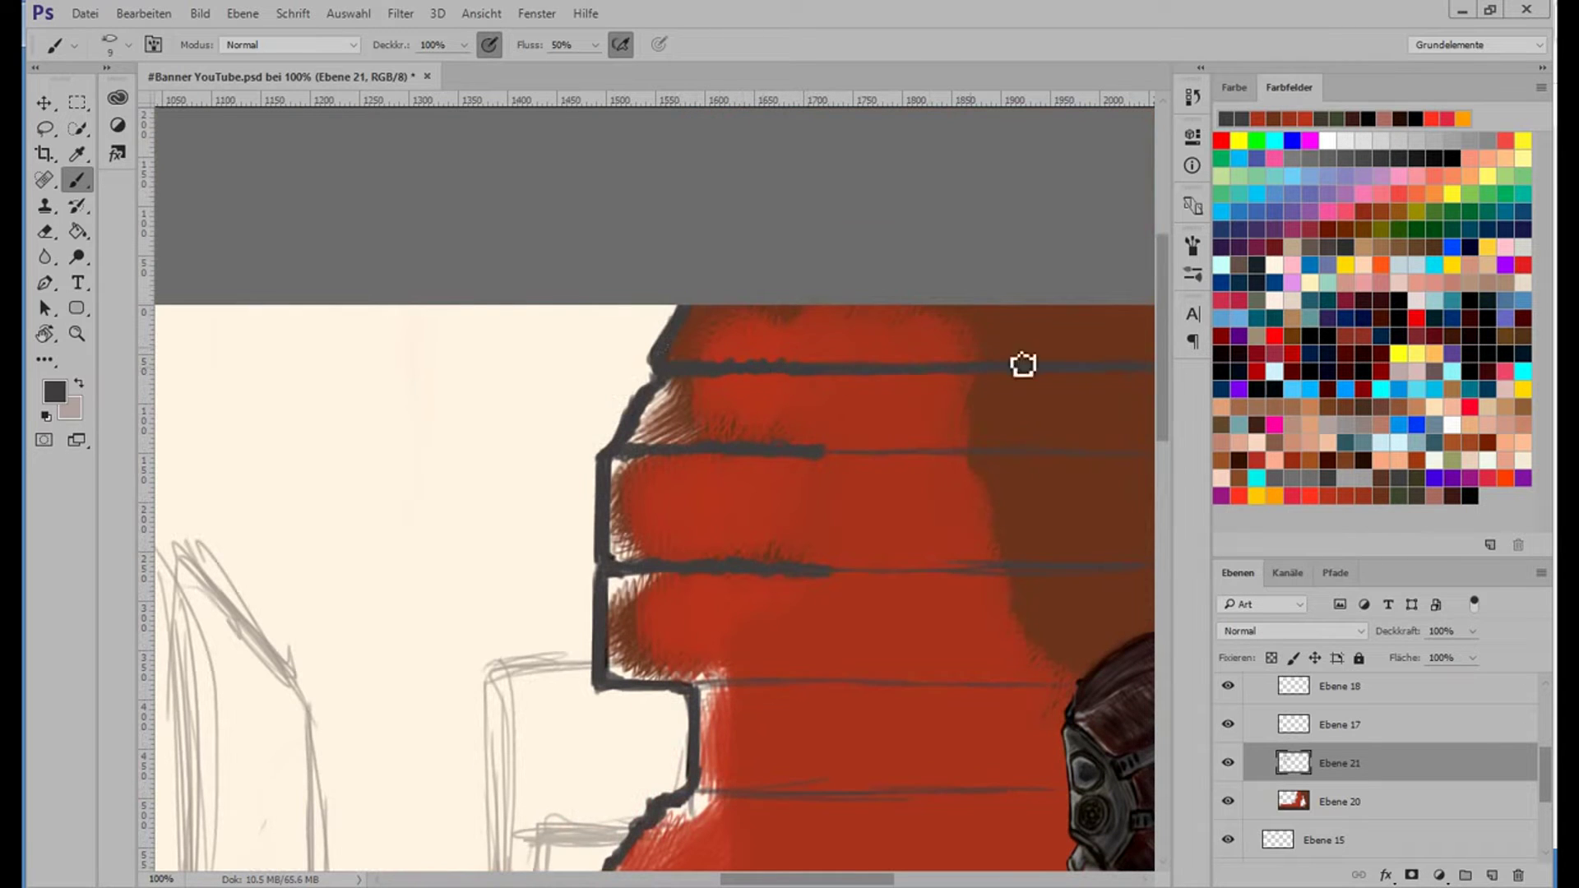
Paint the top bricks a smooth, even red.
alt+click(683, 349)
mouse_move(684, 348)
mouse_down()
mouse_move(694, 367)
mouse_move(816, 322)
mouse_up()
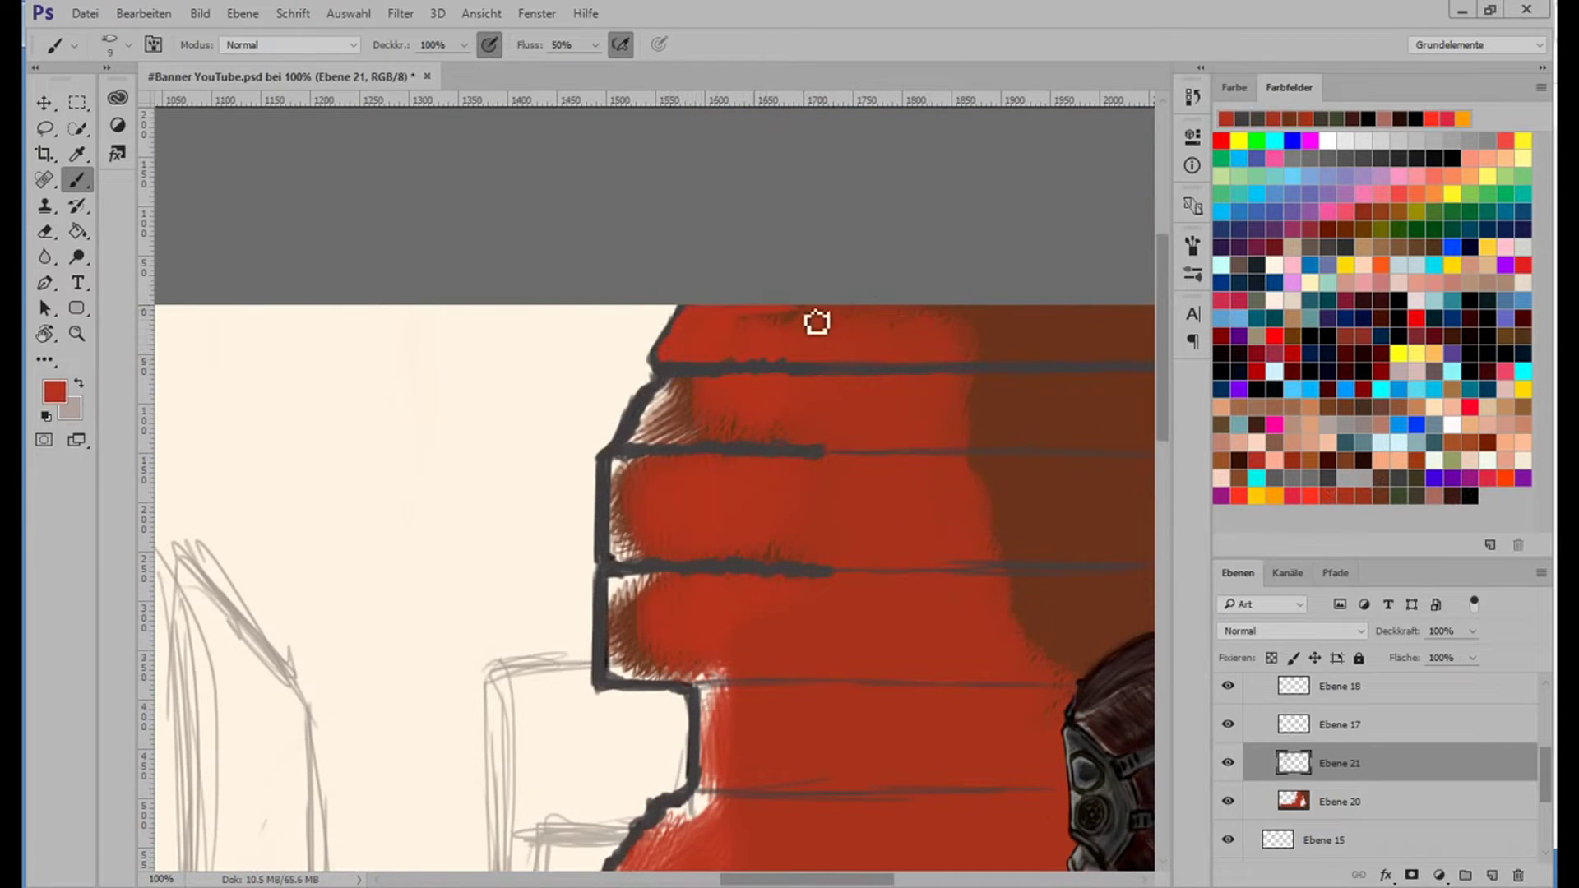
scroll(816, 322, down, 5)
scroll(861, 282, up, 3)
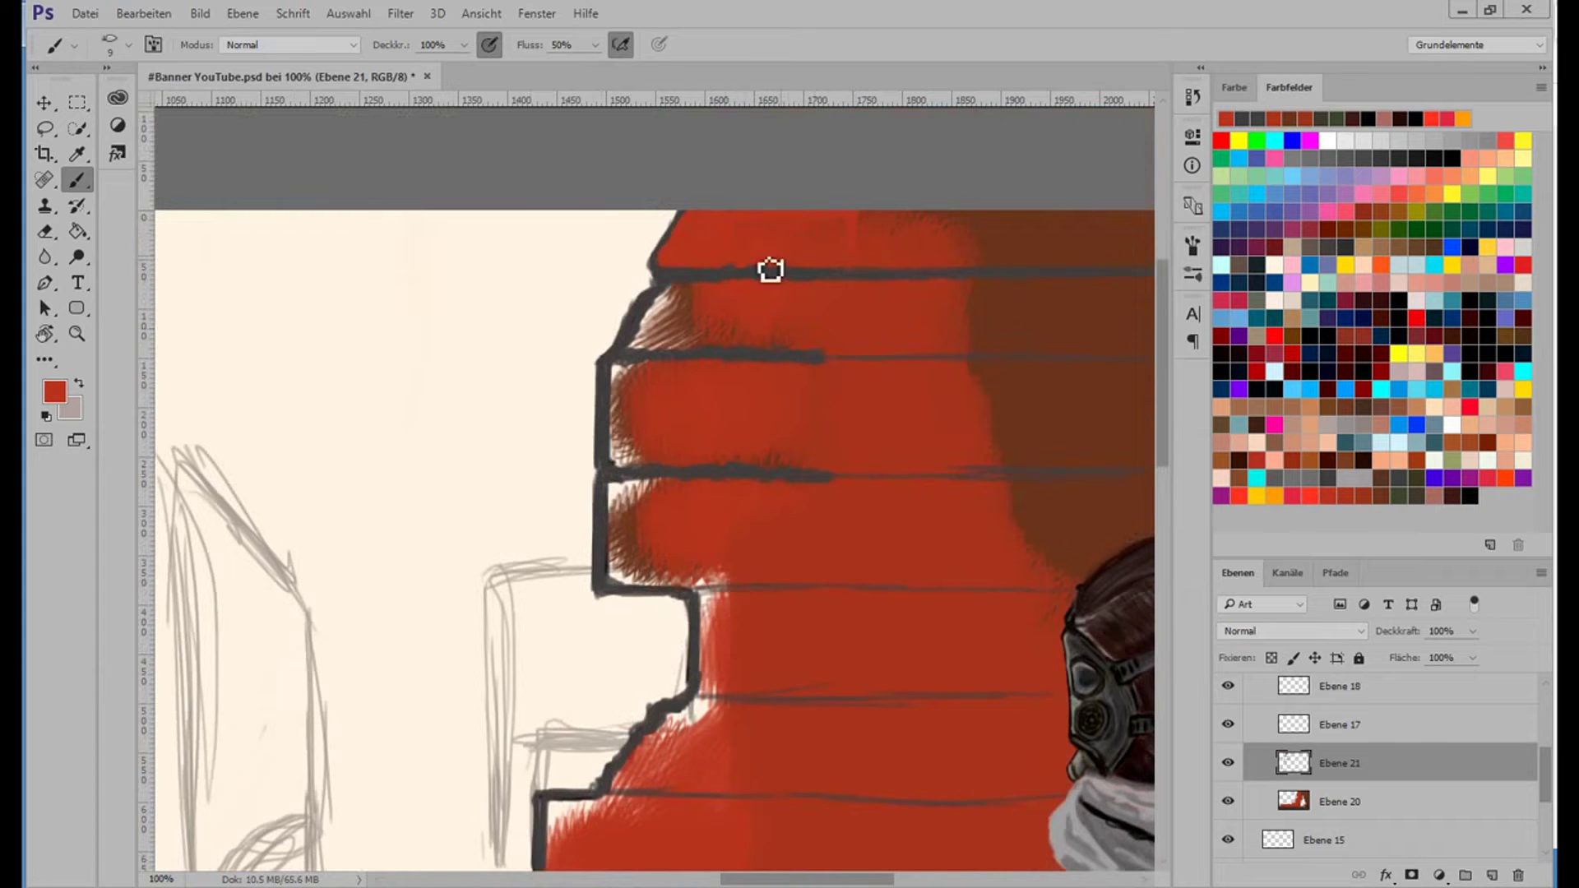
Sample the mortar grey and paint vertical joints down the wall.
alt+click(870, 270)
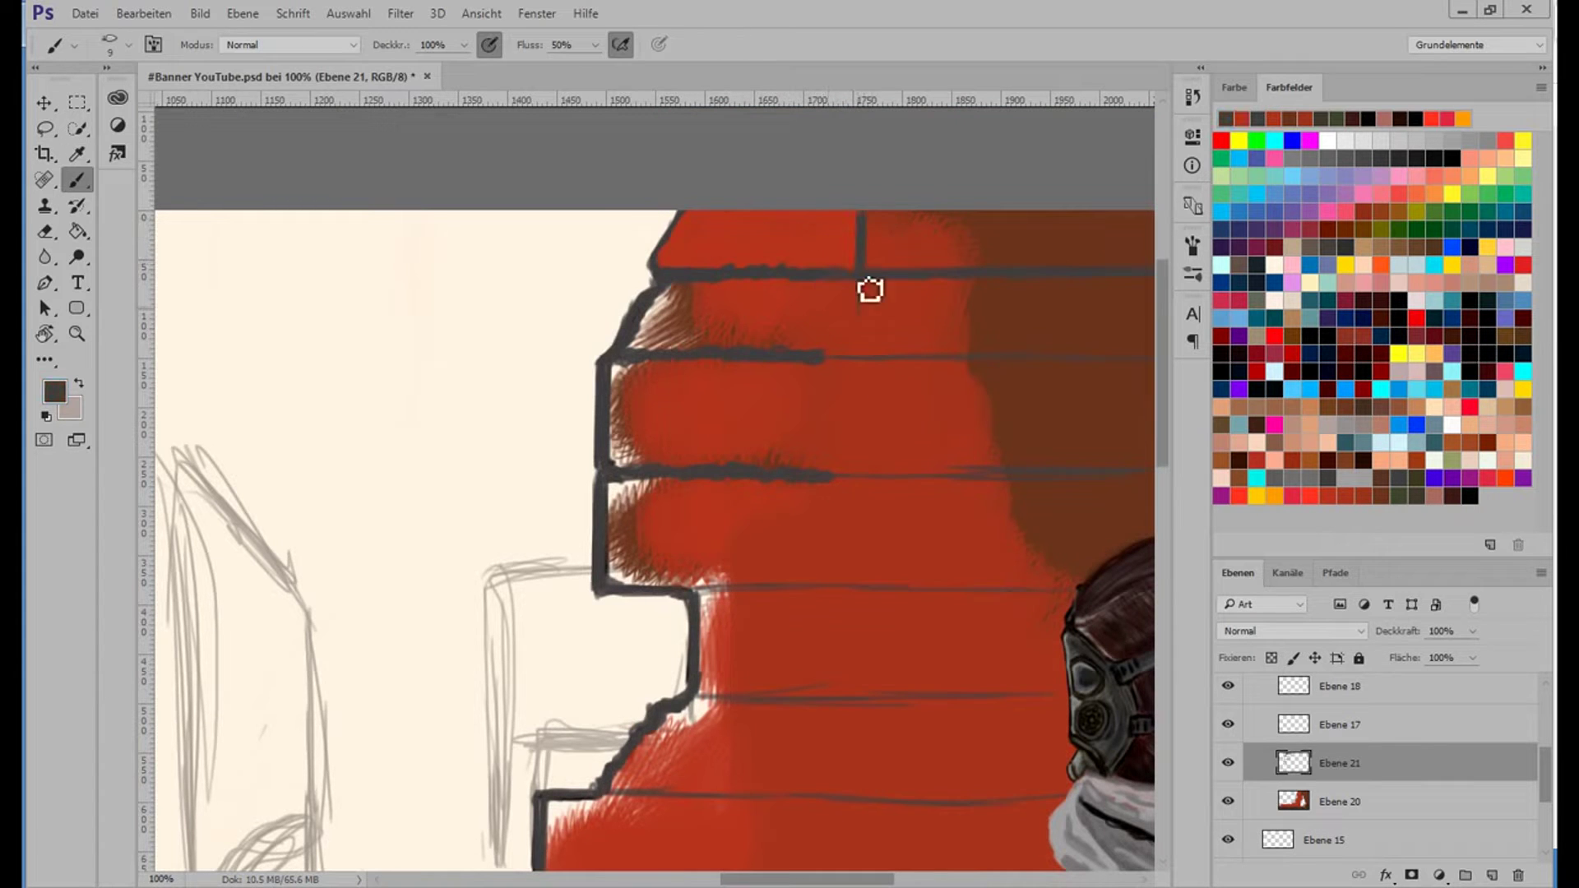
drag(870, 290, 872, 585)
drag(1162, 392, 1163, 451)
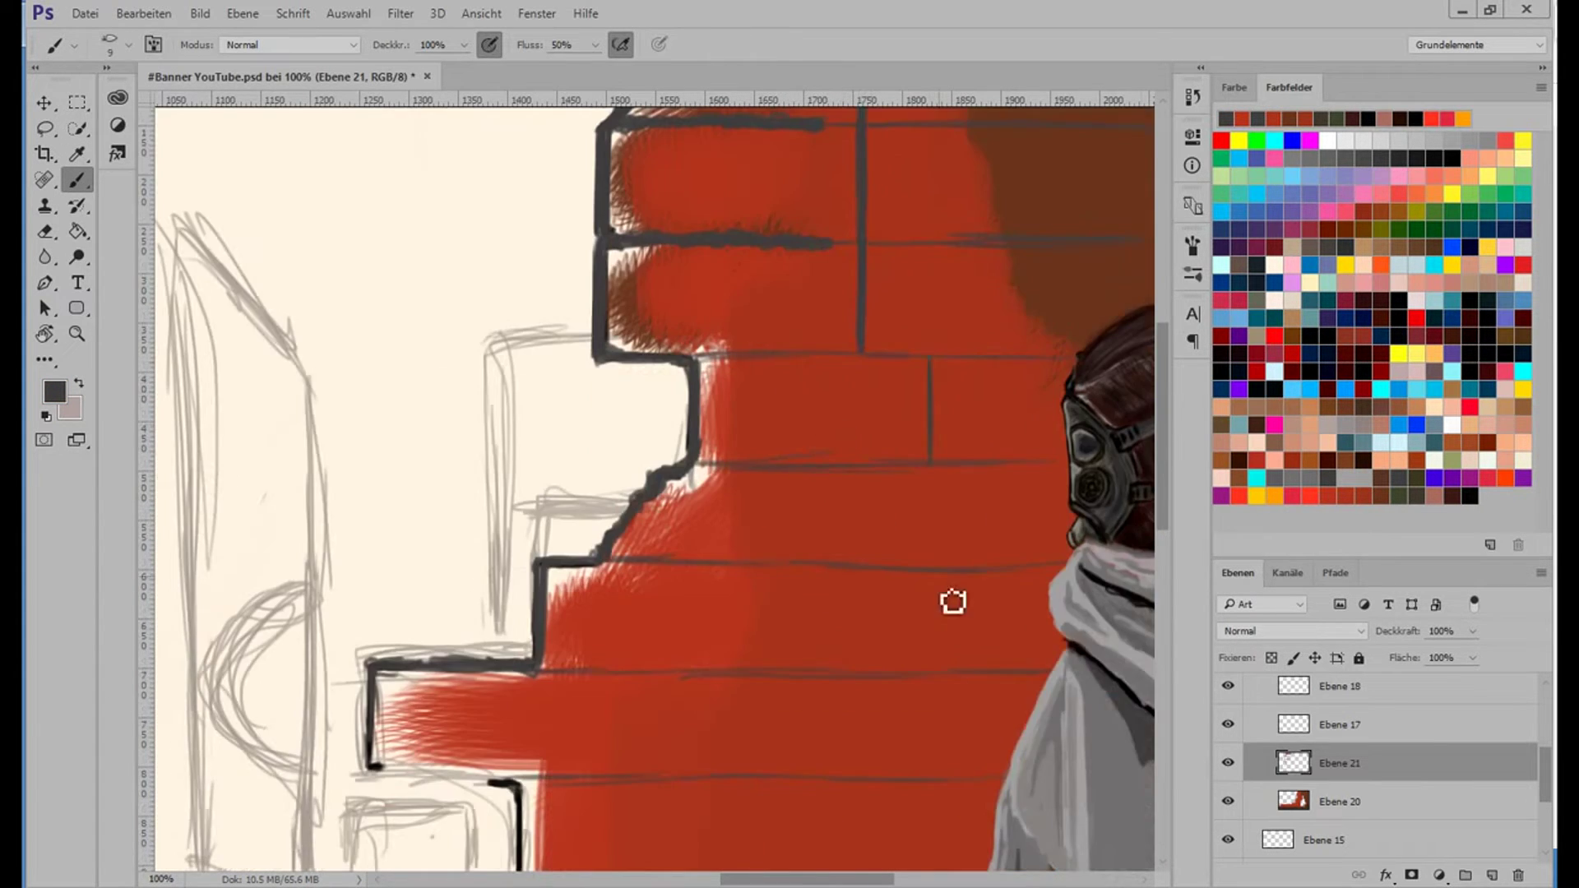
scroll(952, 602, up, 4)
Darken the top mortar line in brown and smooth the upper brick's hatching with red.
alt+click(689, 246)
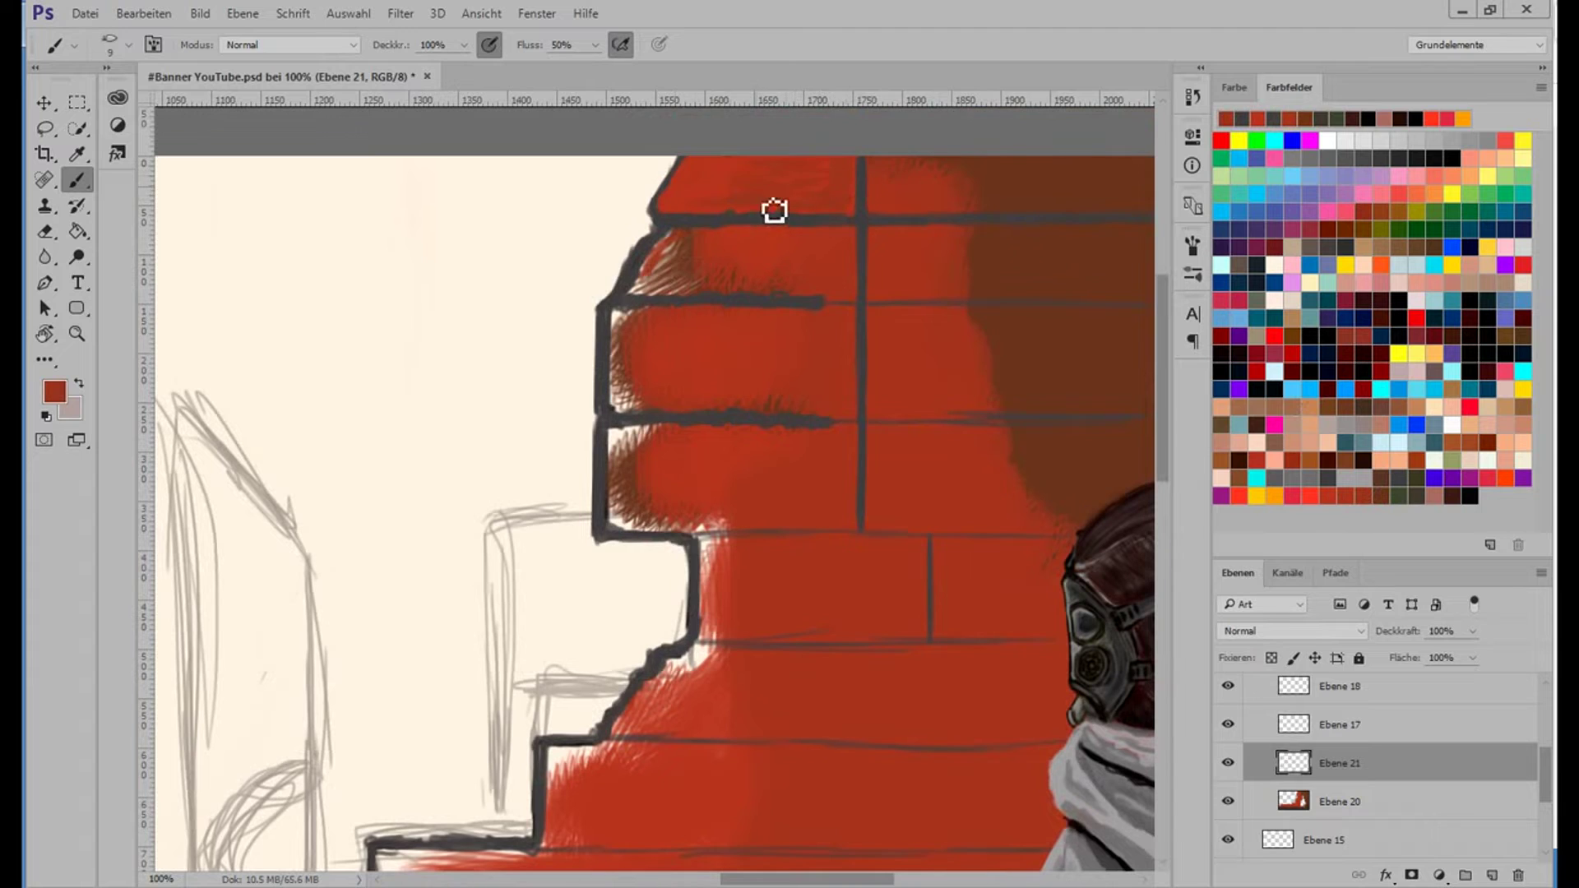
alt+click(1028, 271)
drag(801, 225, 661, 220)
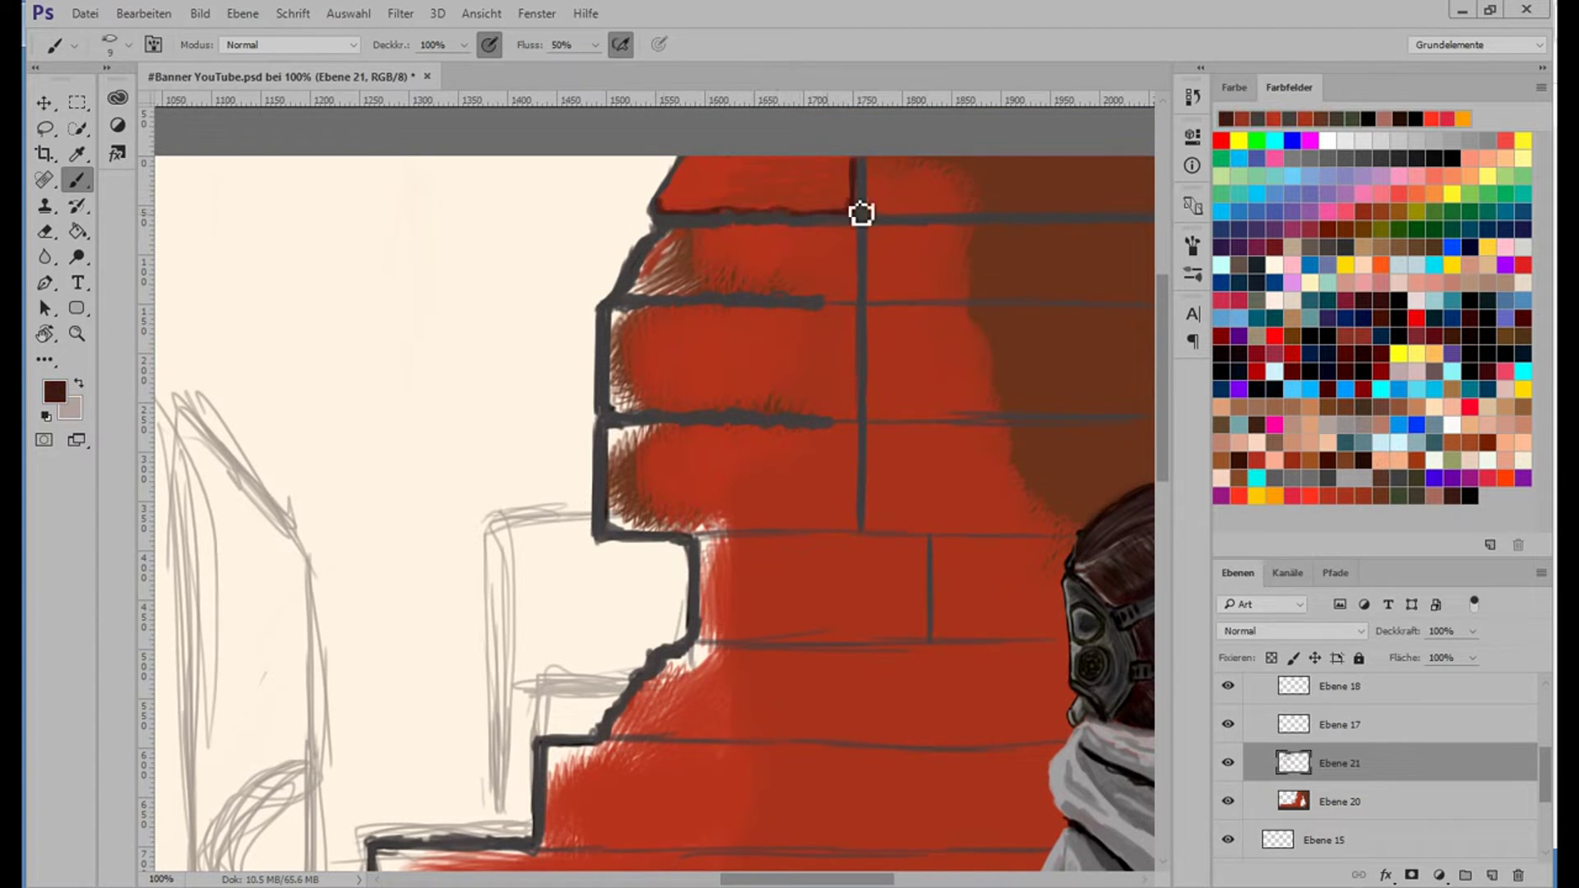
alt+click(658, 278)
mouse_move(704, 277)
mouse_down()
mouse_move(677, 246)
mouse_move(644, 302)
mouse_move(718, 286)
mouse_up()
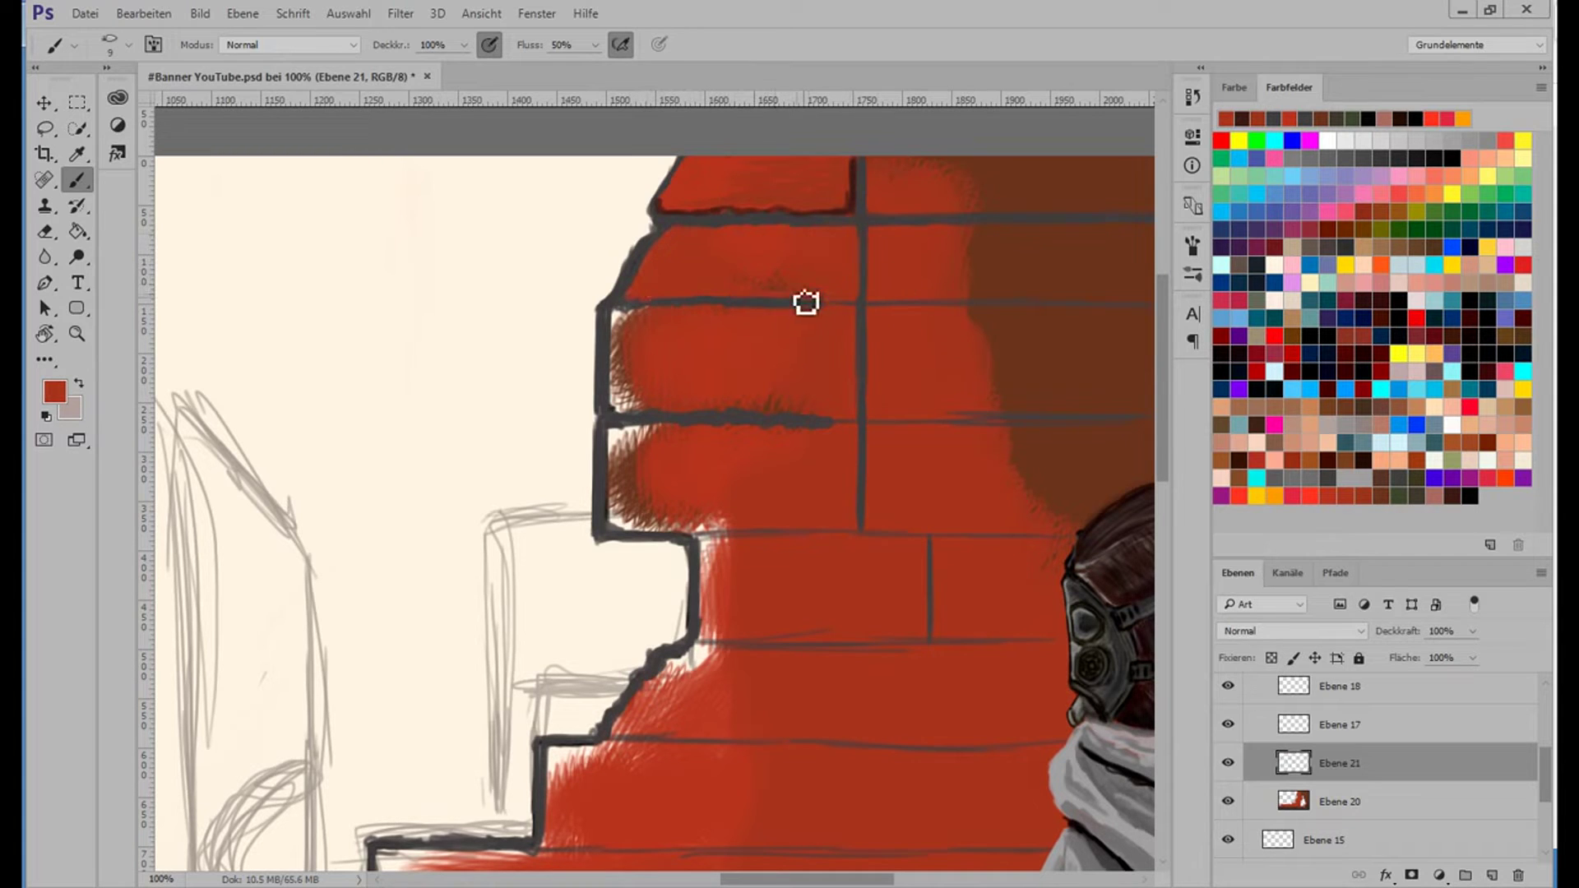
Outline the upper bricks, wall's left edge and upper-right bricks in dark brown.
click(1460, 500)
drag(855, 293, 633, 295)
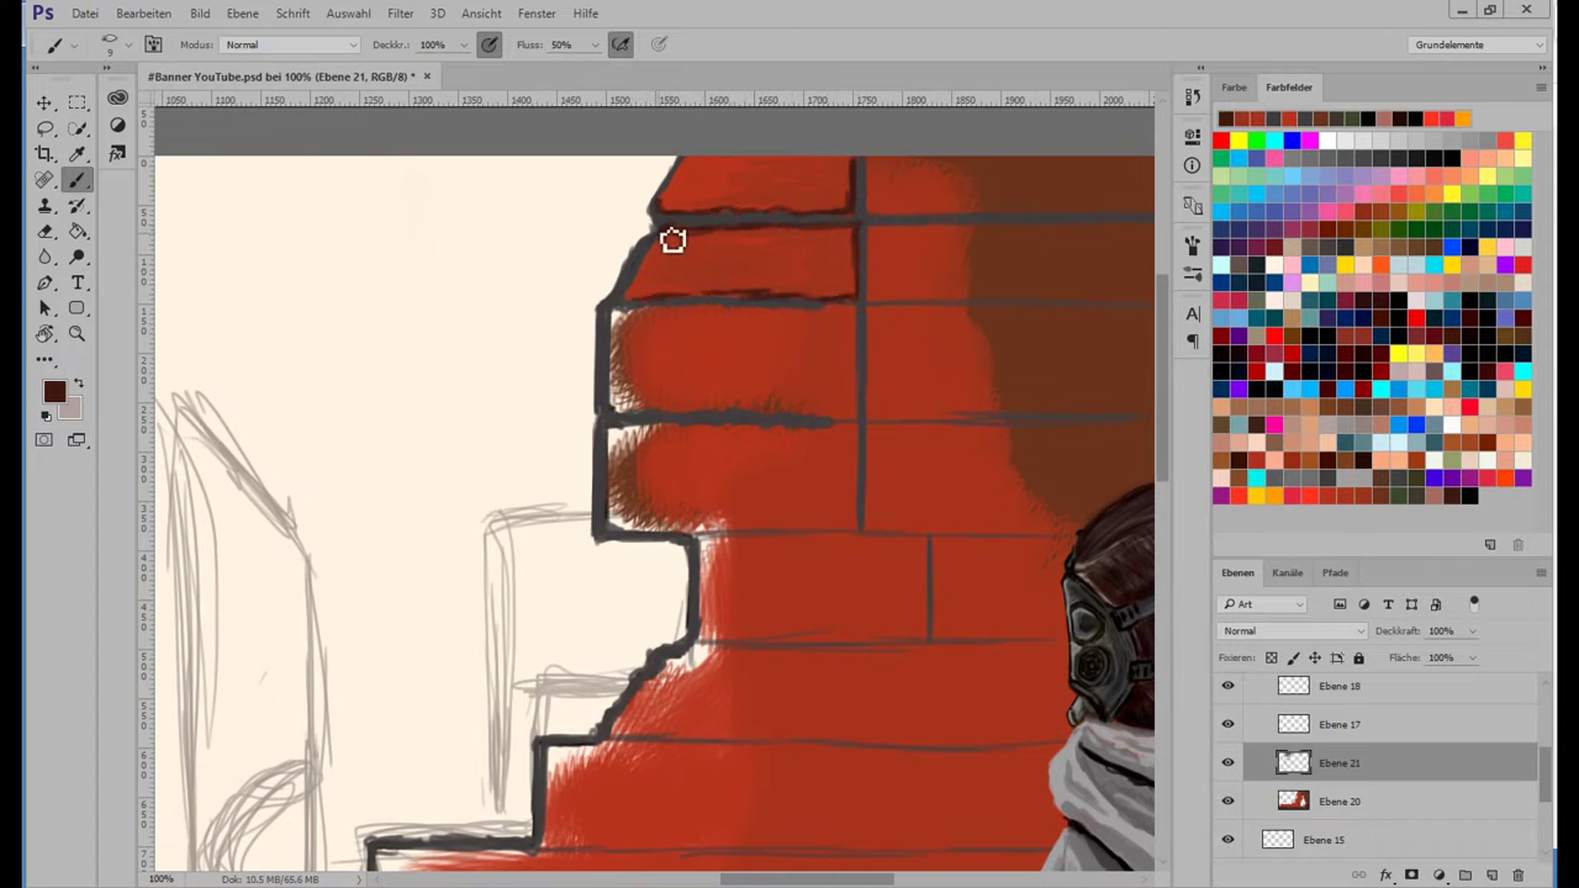
drag(672, 240, 600, 306)
drag(663, 211, 673, 160)
drag(598, 310, 596, 542)
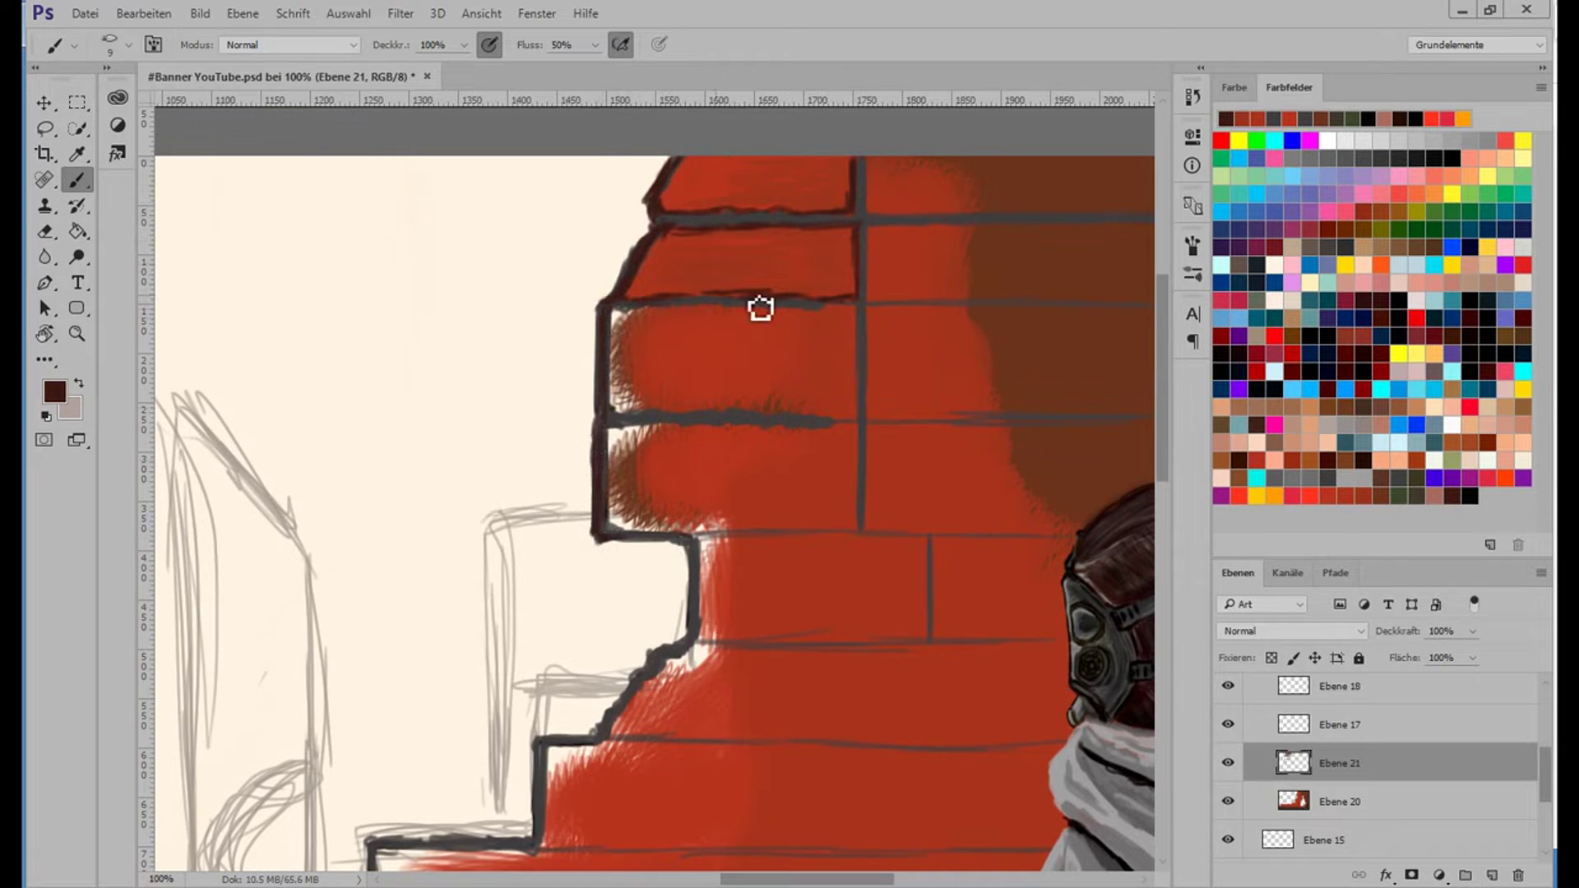
drag(869, 224, 870, 297)
drag(869, 222, 978, 220)
mouse_move(864, 301)
mouse_down()
mouse_move(946, 300)
mouse_move(855, 419)
mouse_up()
Darken the middle and lower mortar lines and add dark texture streaks across the bricks.
drag(611, 302, 829, 303)
mouse_move(612, 421)
mouse_down()
mouse_move(846, 416)
mouse_move(835, 440)
mouse_up()
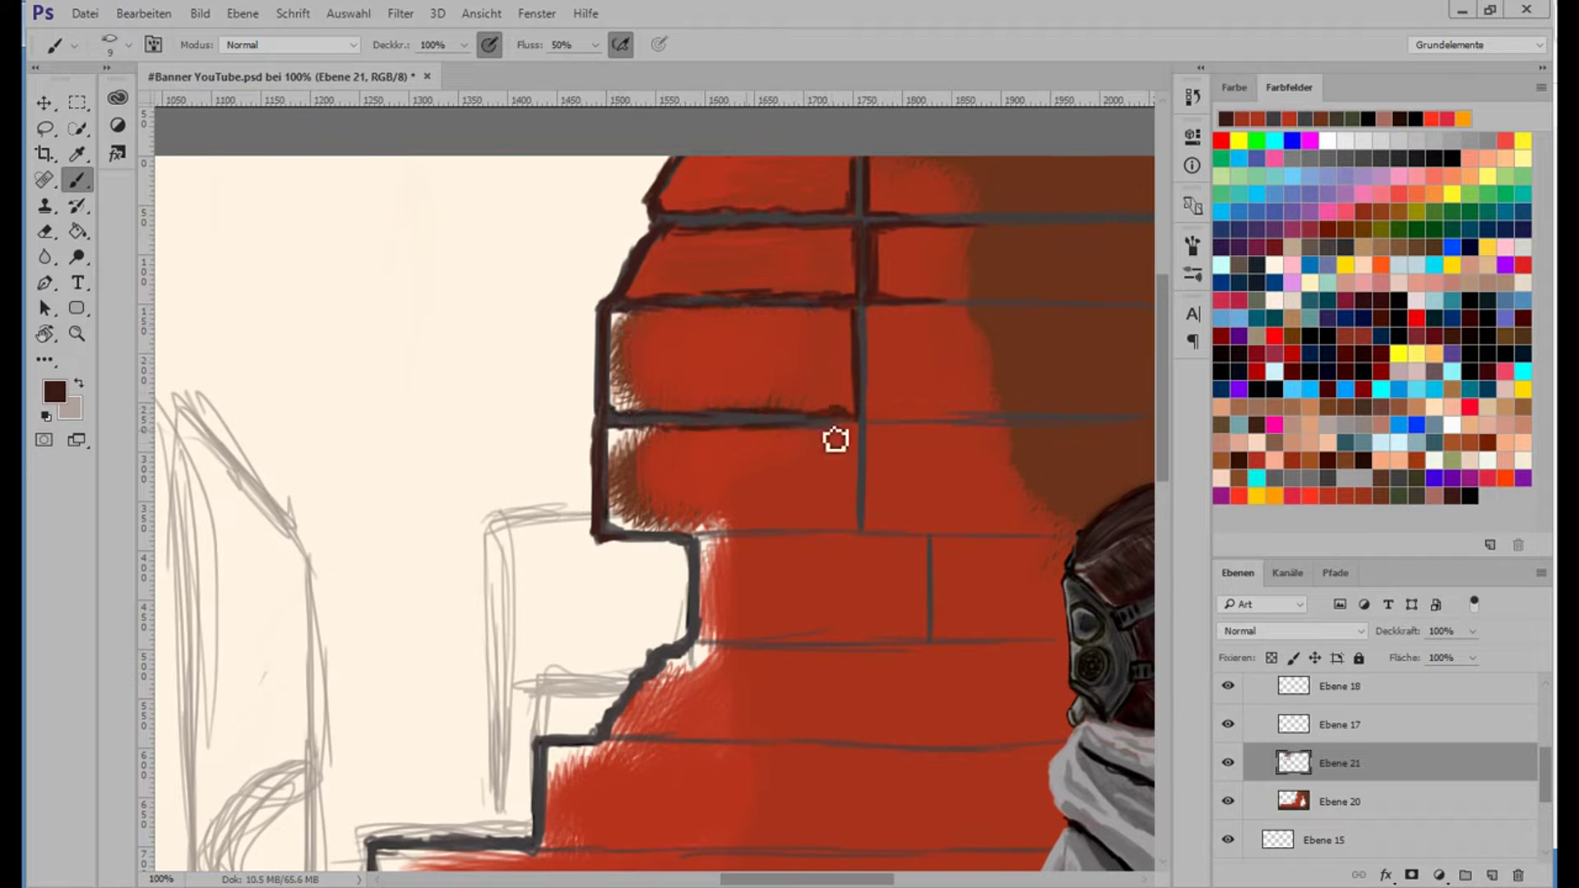
drag(612, 531, 855, 530)
drag(860, 428, 864, 510)
drag(617, 479, 846, 475)
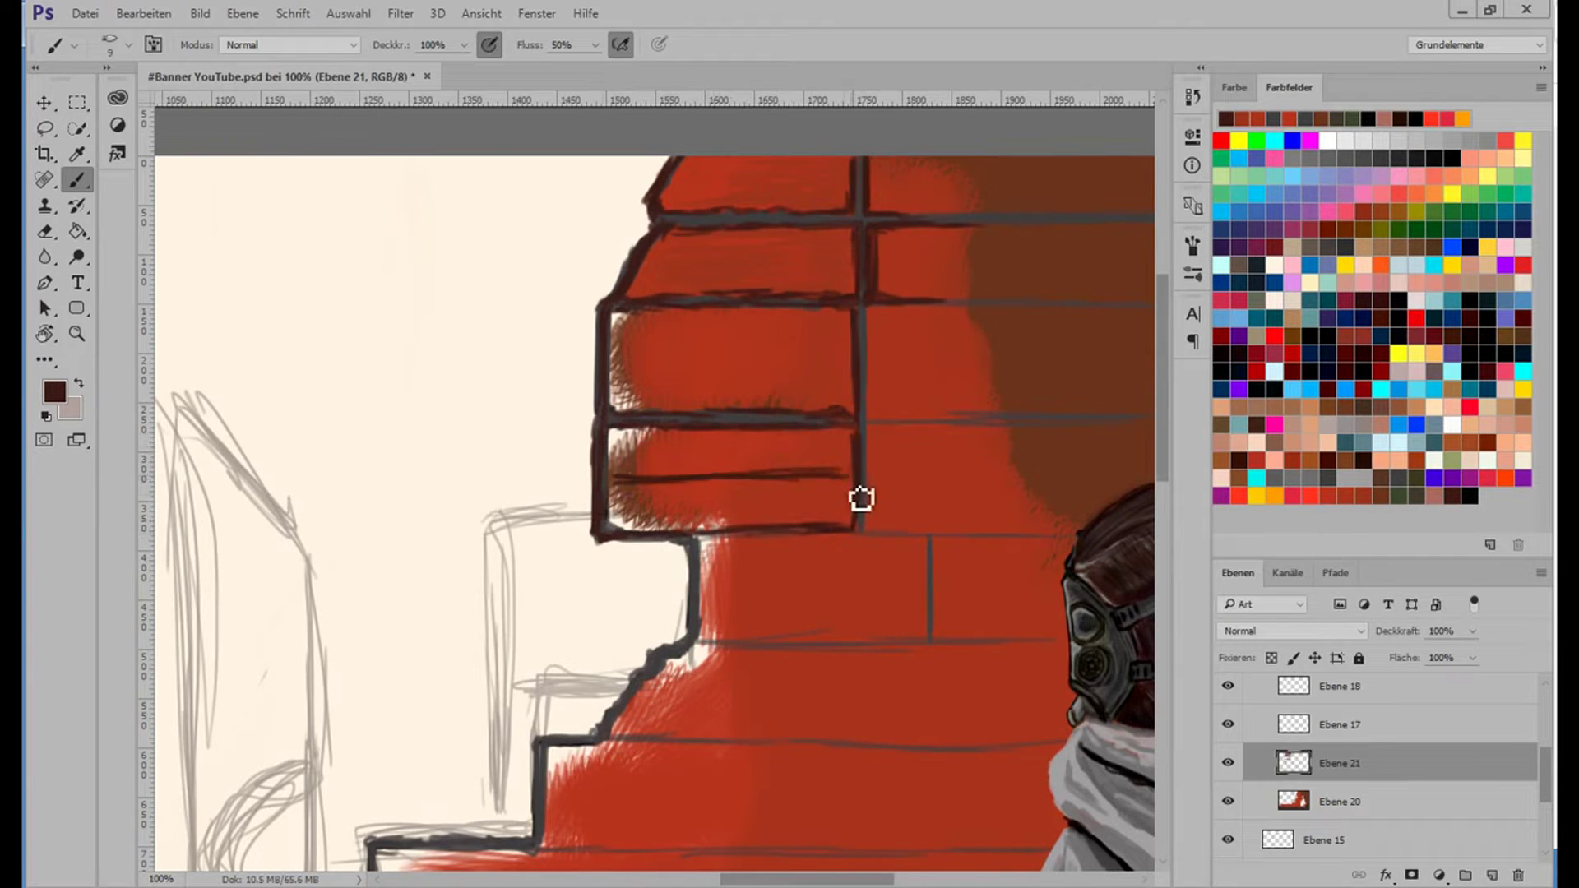
drag(618, 360, 945, 359)
alt+click(625, 337)
right_click(752, 343)
double_click(823, 493)
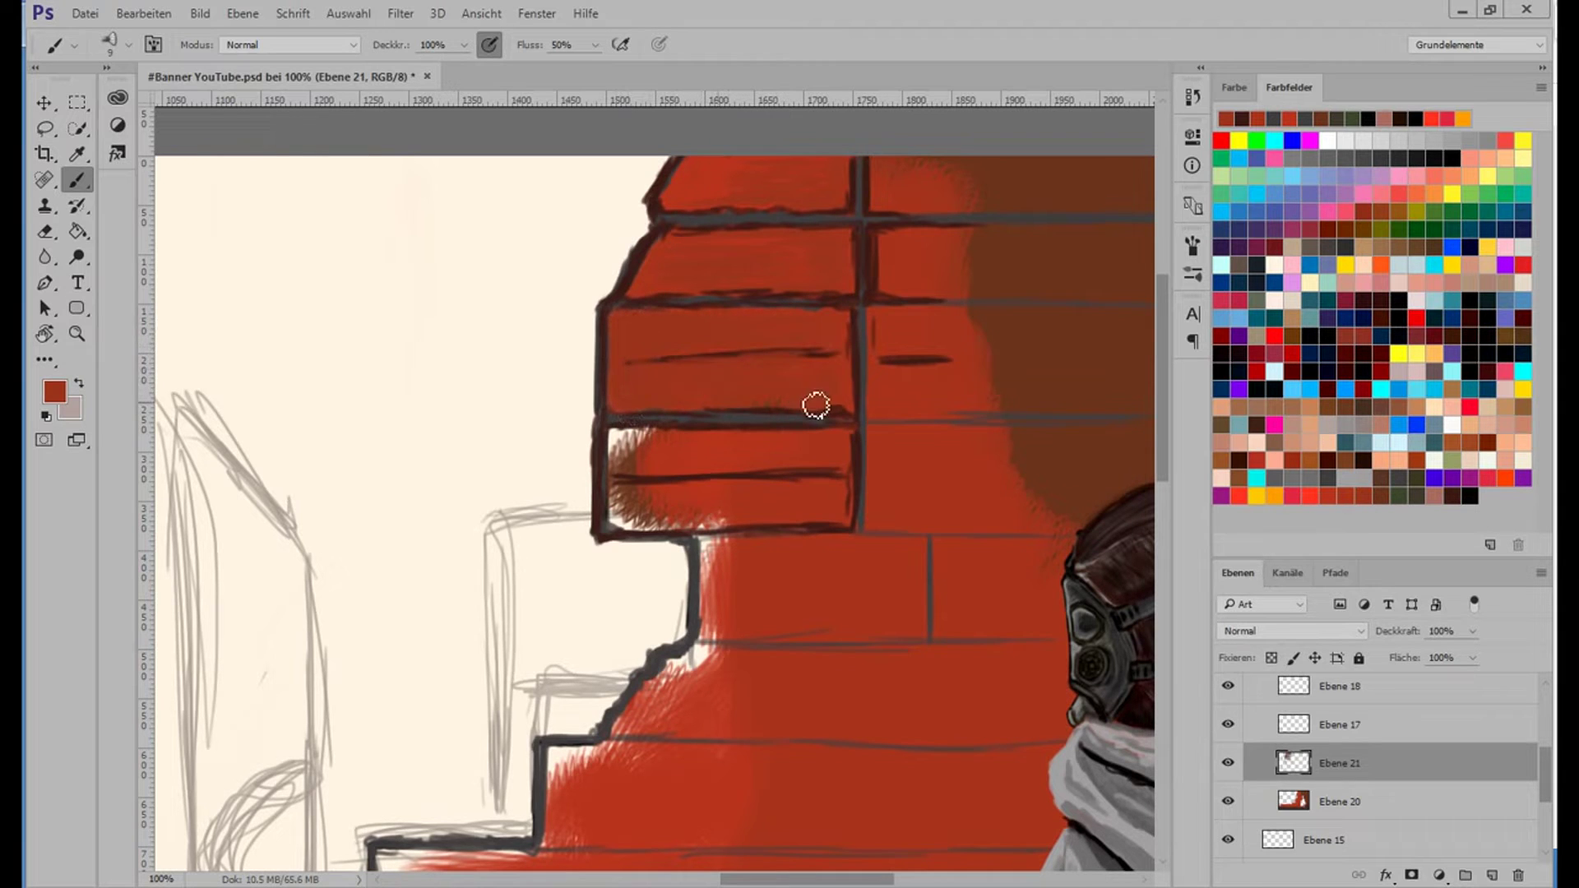
Paint 50%-opacity red strokes over the brown-shaded bricks, then view the whole image.
mouse_move(845, 405)
mouse_down()
mouse_move(642, 452)
mouse_move(852, 468)
mouse_move(663, 490)
mouse_move(1003, 271)
mouse_move(1052, 264)
mouse_move(939, 207)
mouse_move(815, 271)
mouse_up()
scroll(974, 453, right, 5)
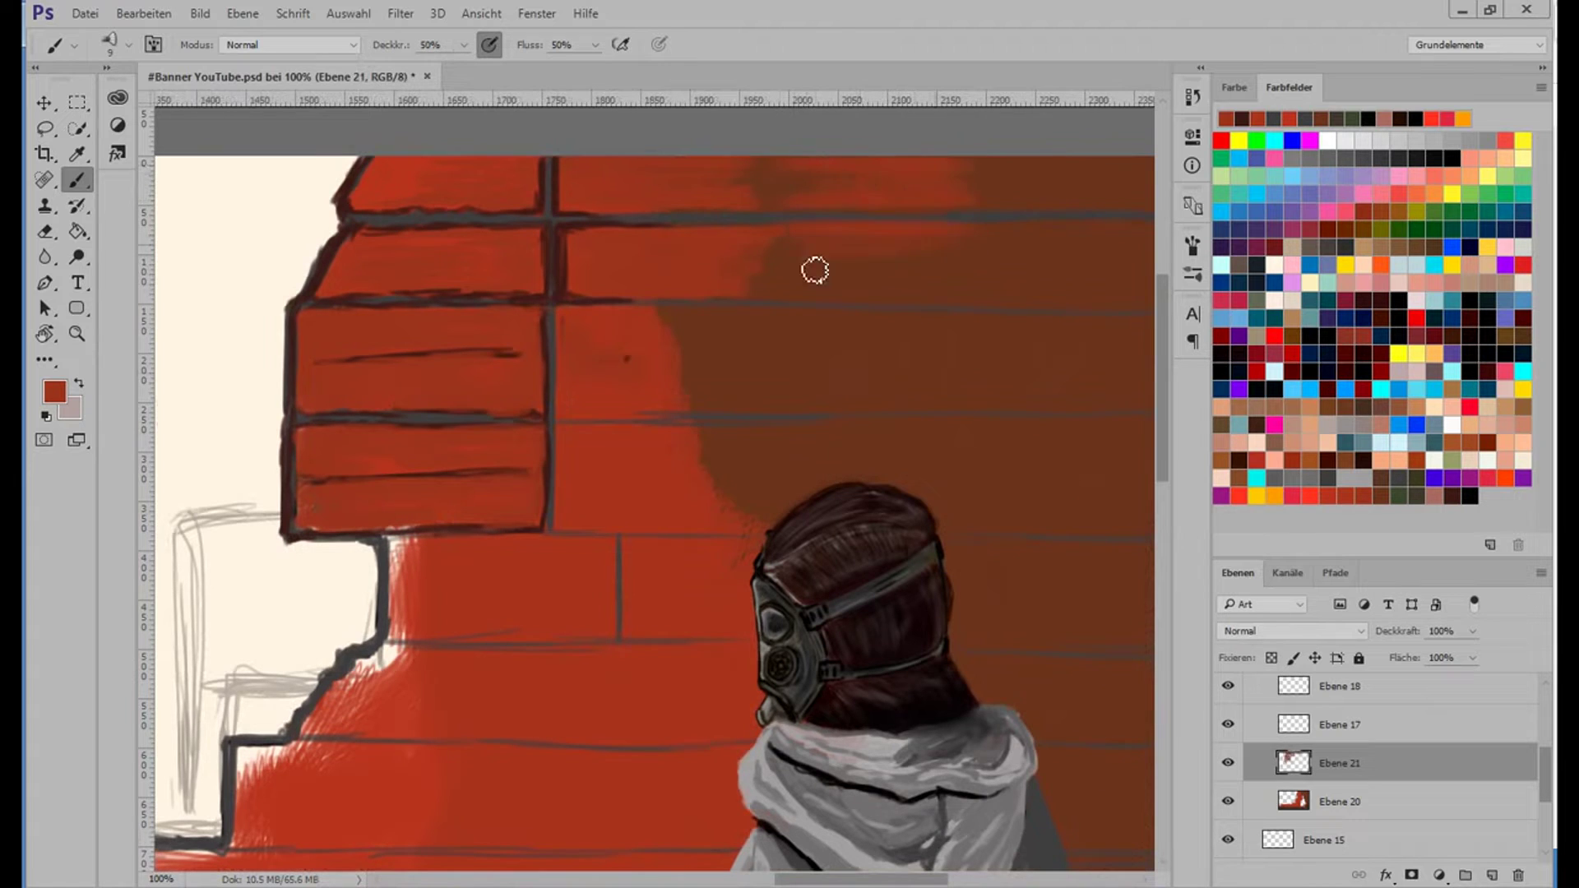
drag(960, 287, 817, 325)
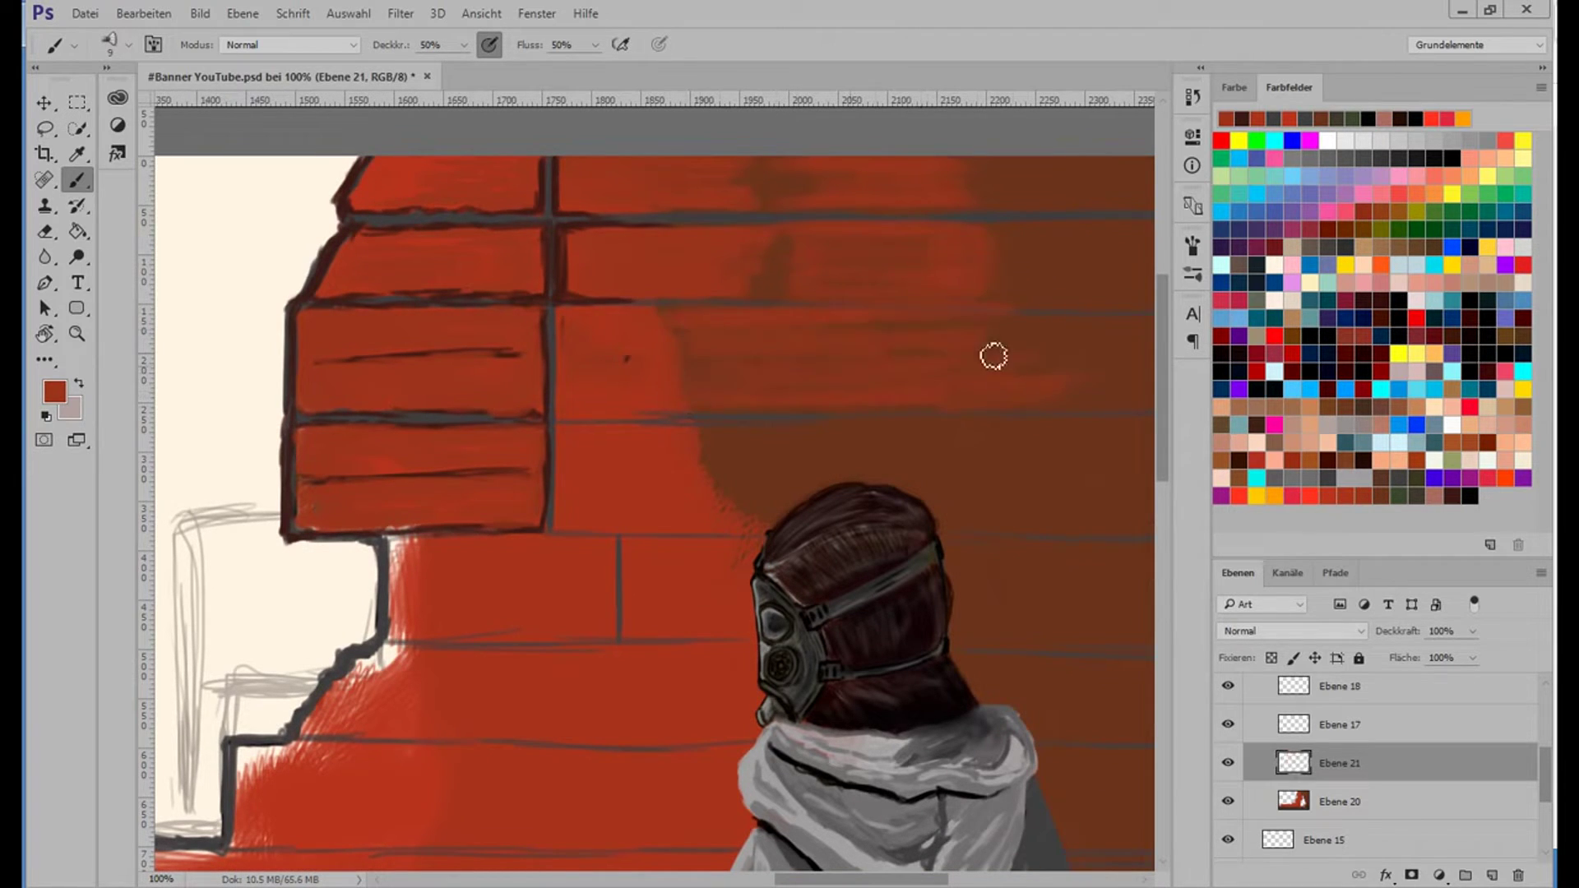
key(ctrl+0)
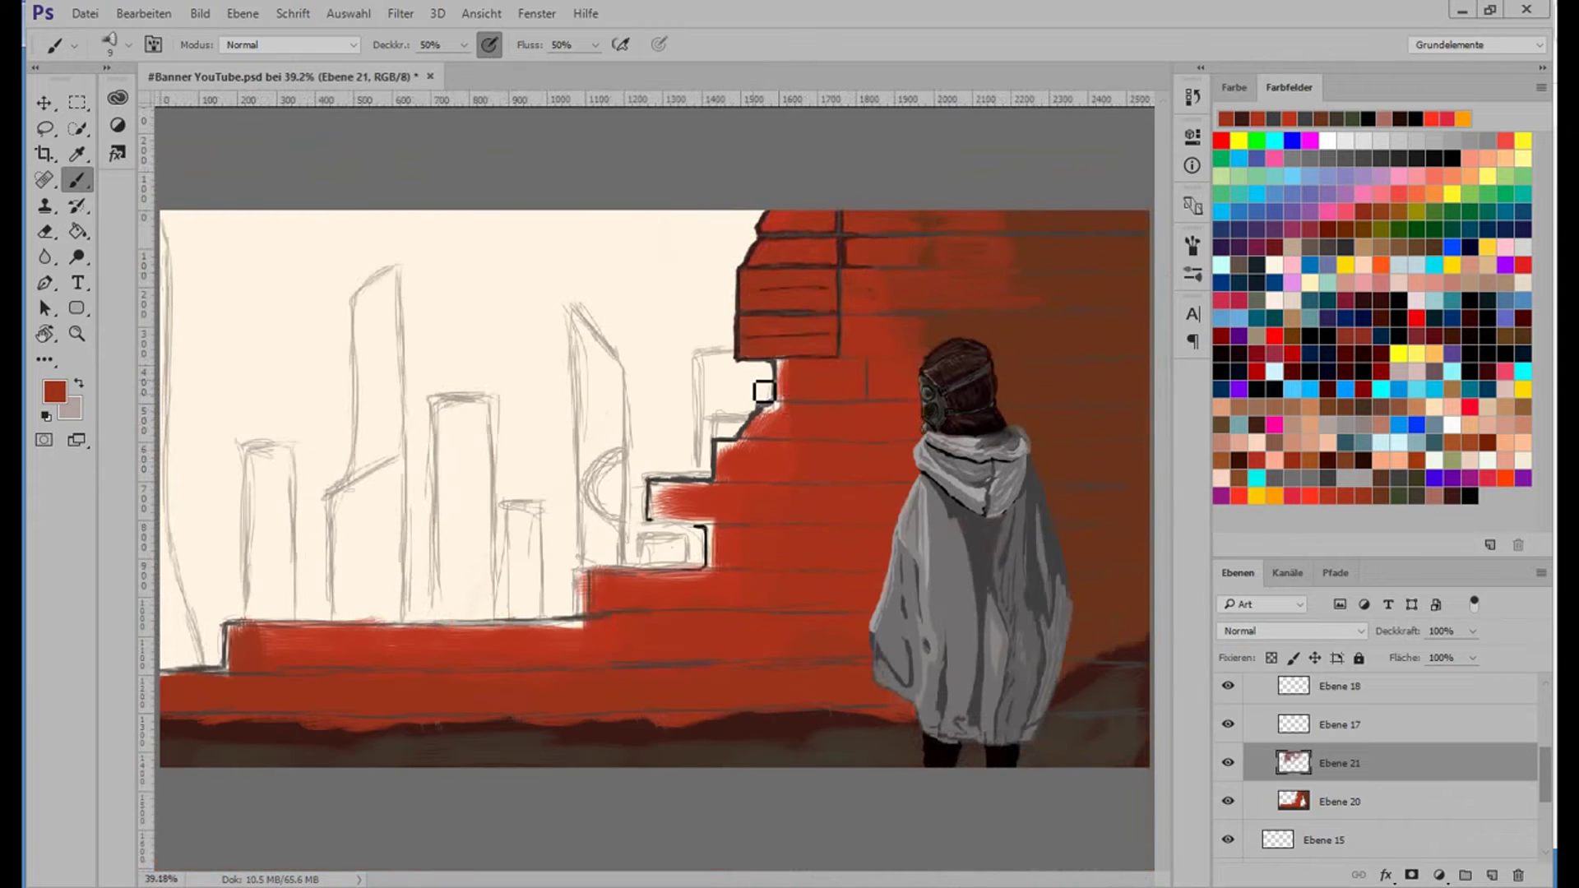
scroll(920, 582, up, 2)
Set the brush to size 9 at 100% opacity.
scroll(740, 691, up, 1)
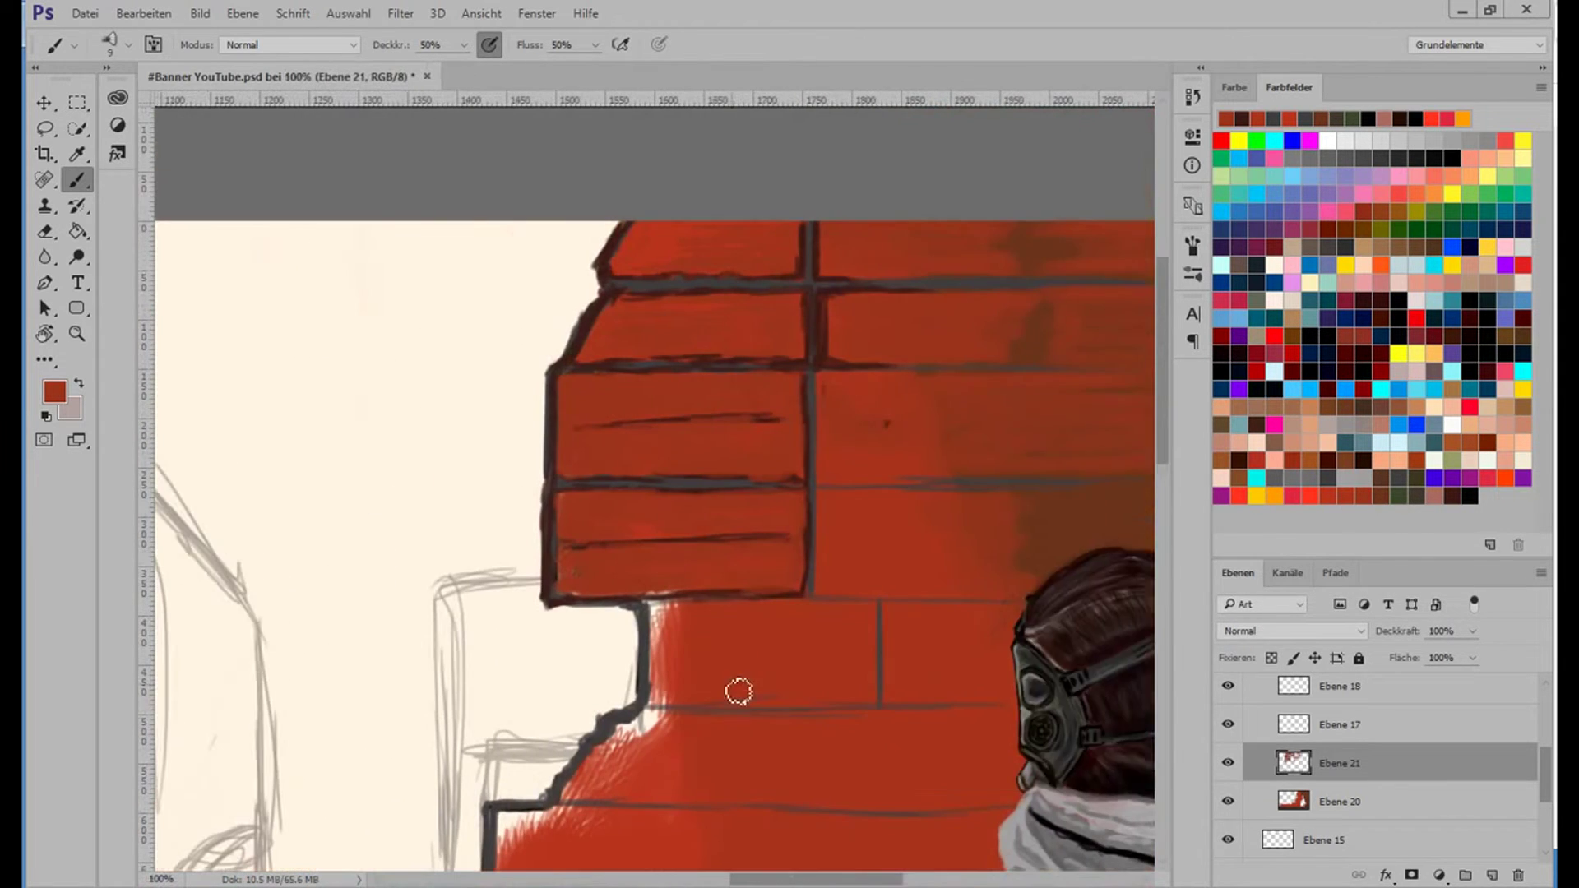
right_click(927, 430)
double_click(945, 628)
alt+click(574, 442)
right_click(868, 444)
key(0)
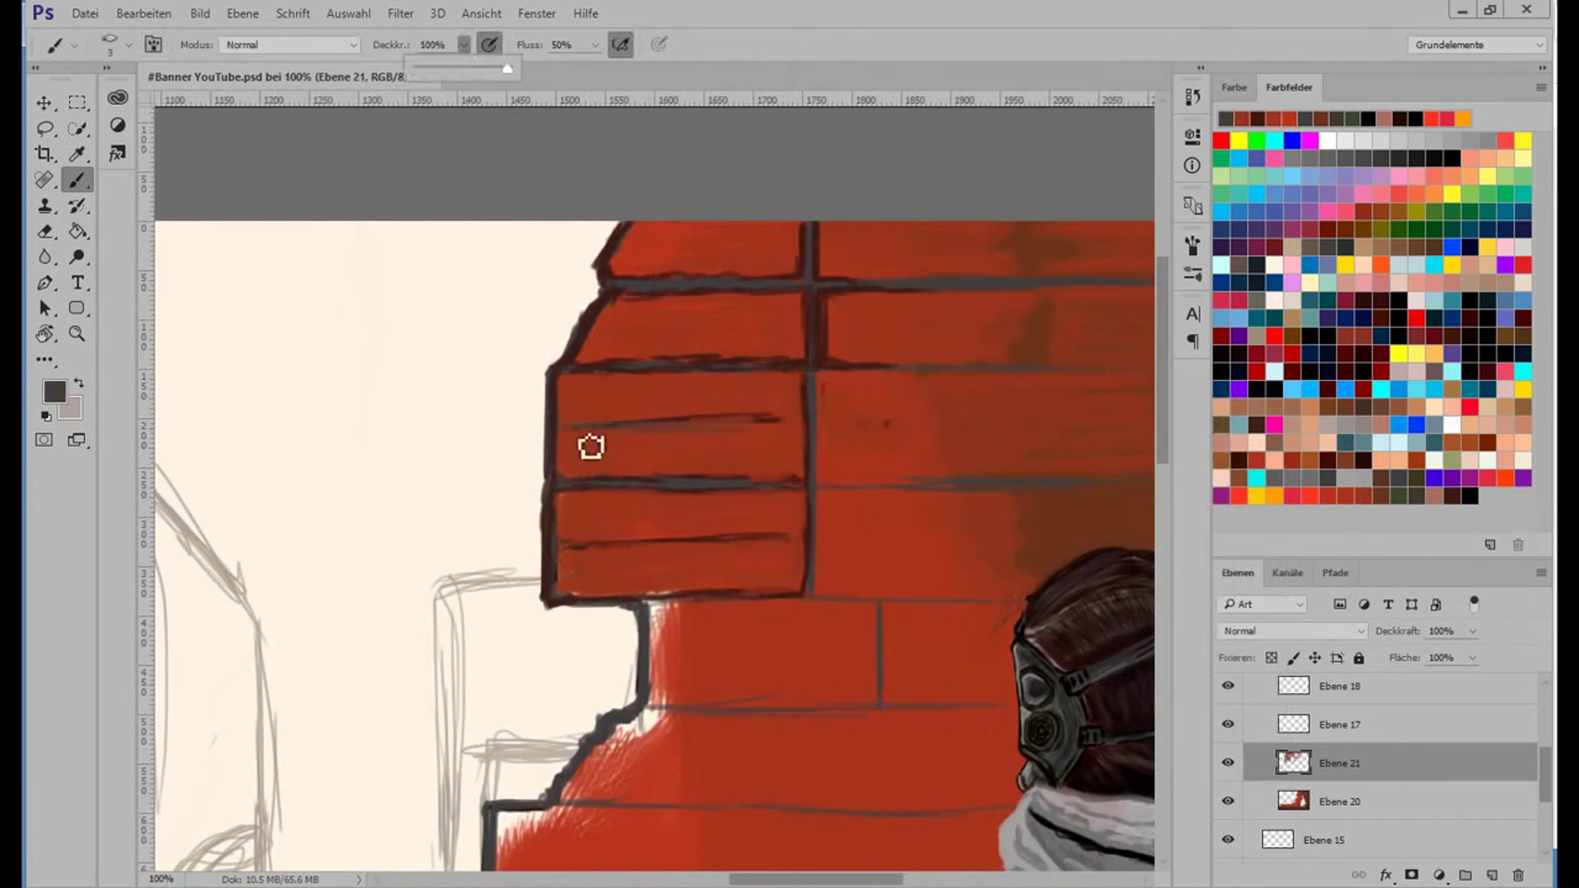
Paint grey horizontal and vertical mortar joints across the middle wall bricks.
drag(826, 544, 1020, 543)
drag(826, 430, 1044, 428)
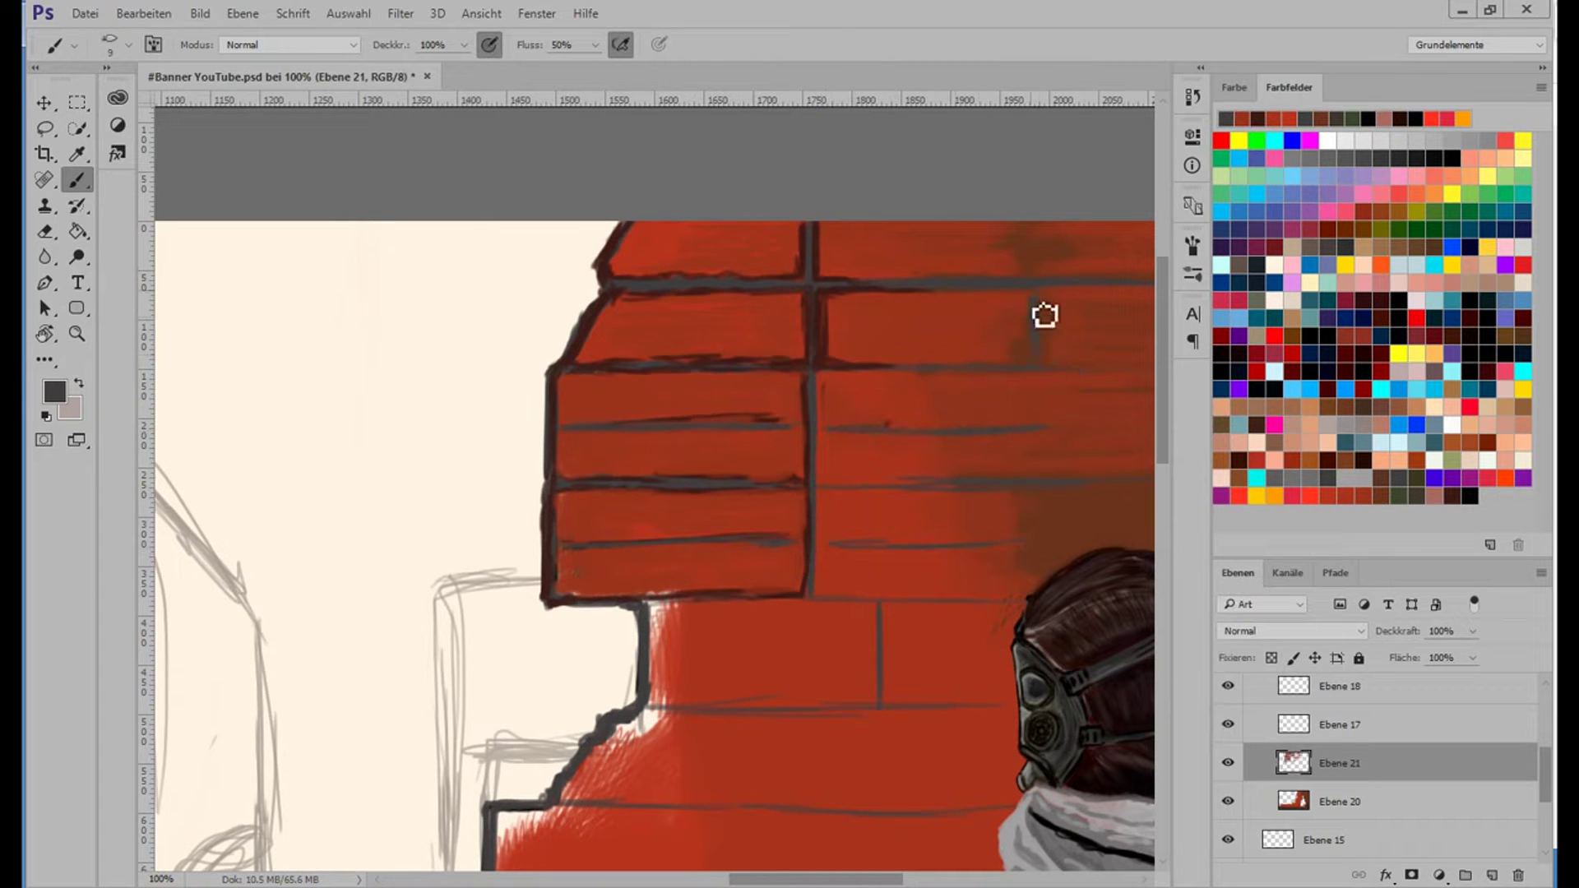
drag(653, 656, 994, 655)
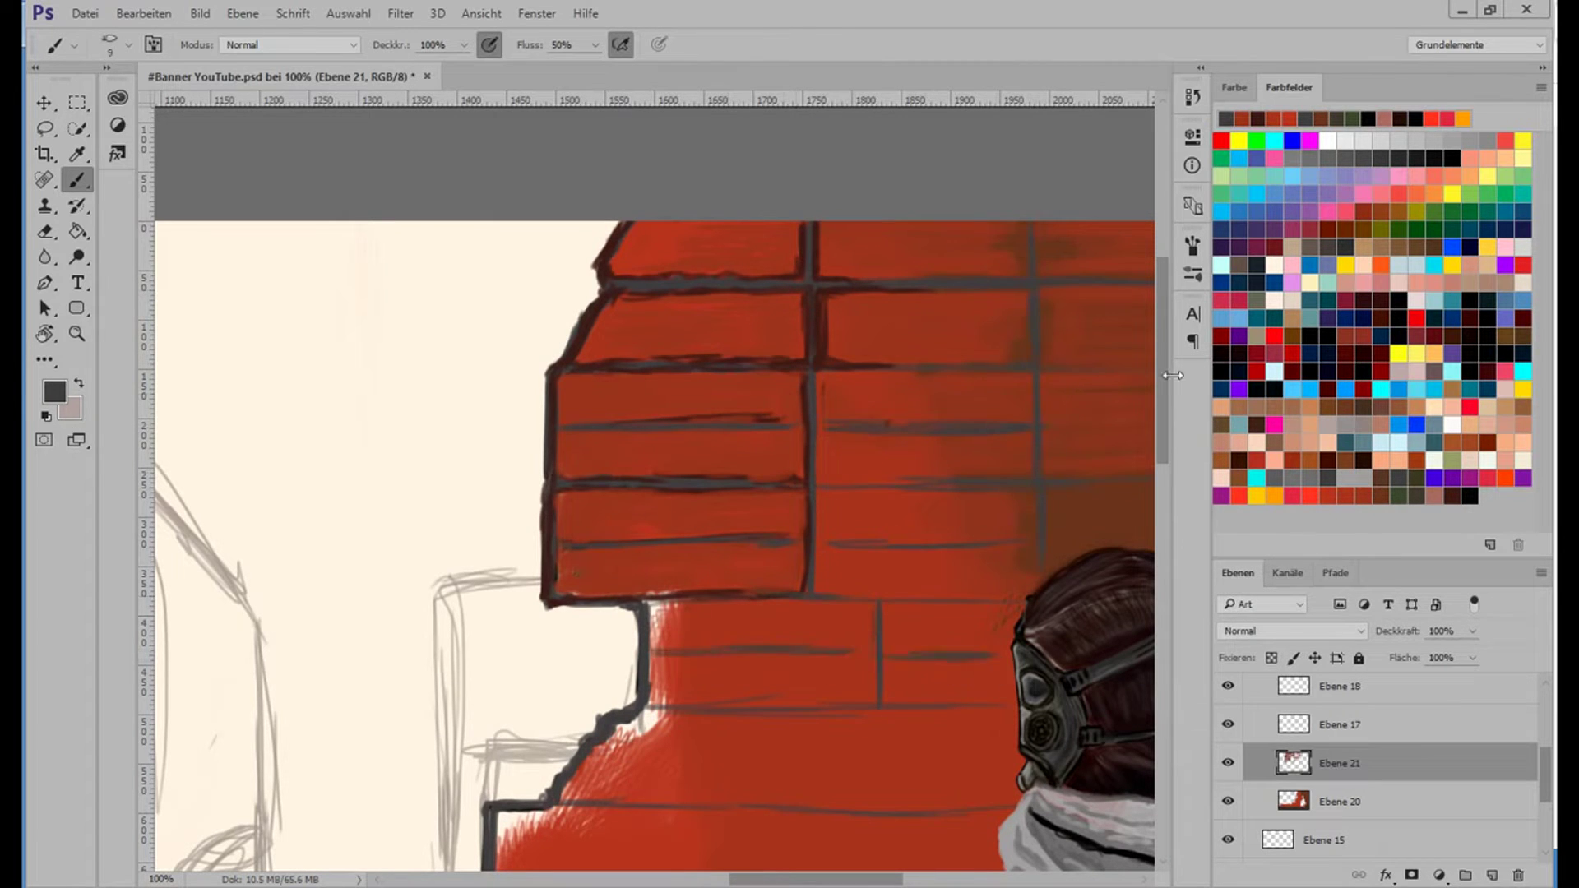
scroll(566, 625, down, 3)
drag(496, 585, 717, 585)
drag(958, 538, 958, 637)
drag(759, 597, 947, 598)
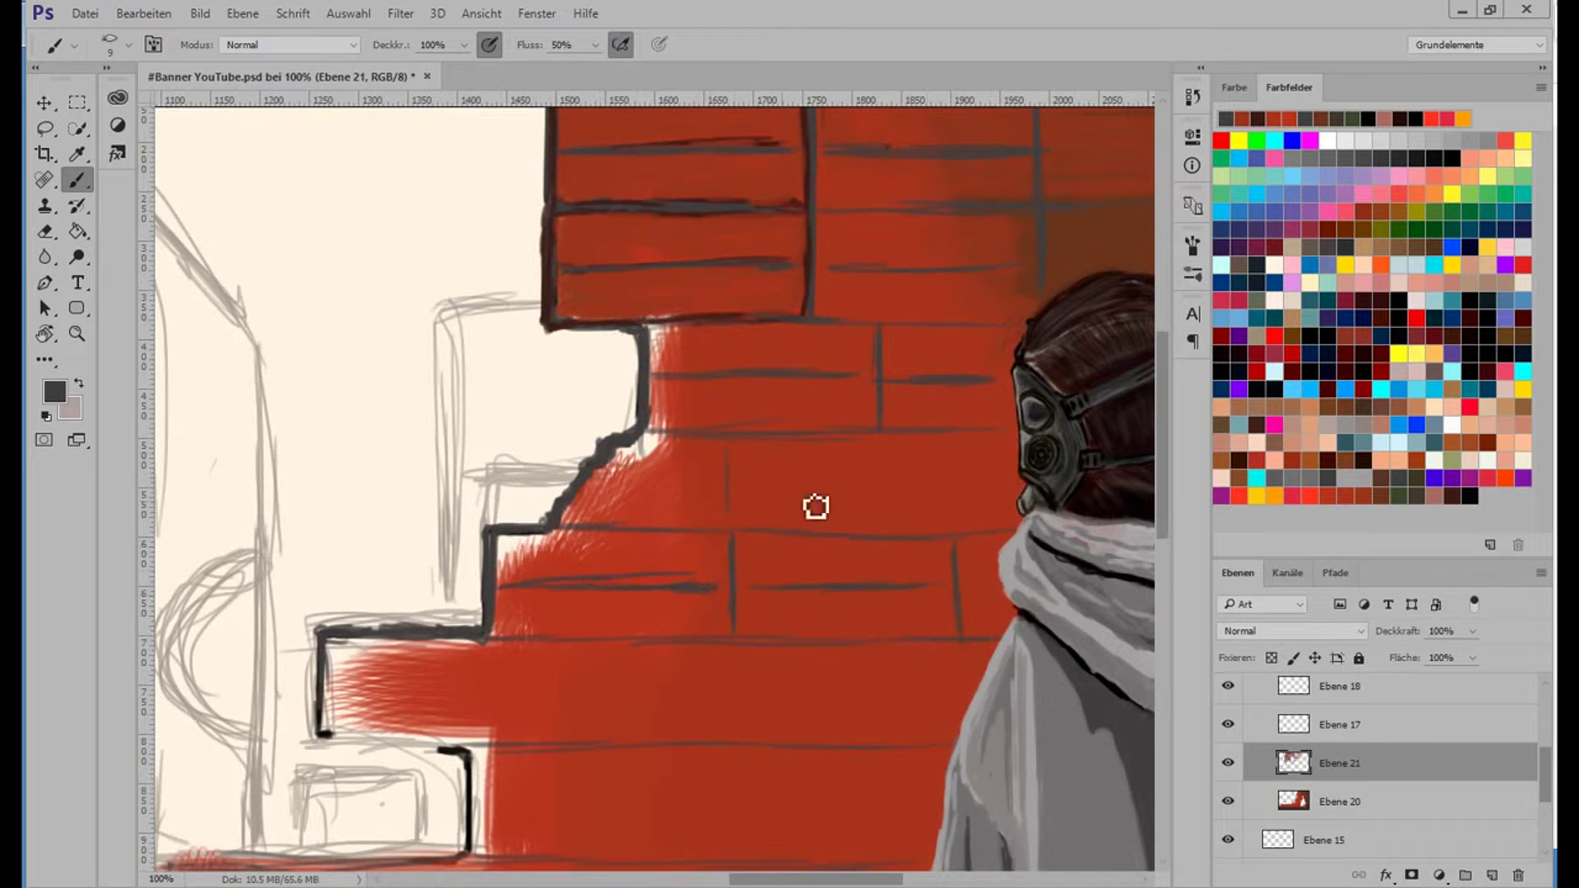
drag(814, 440, 814, 523)
drag(639, 483, 755, 484)
Add two horizontal and one vertical grey joint on the lower wall.
scroll(740, 460, down, 2)
drag(337, 526, 493, 528)
drag(362, 481, 473, 481)
drag(728, 493, 732, 448)
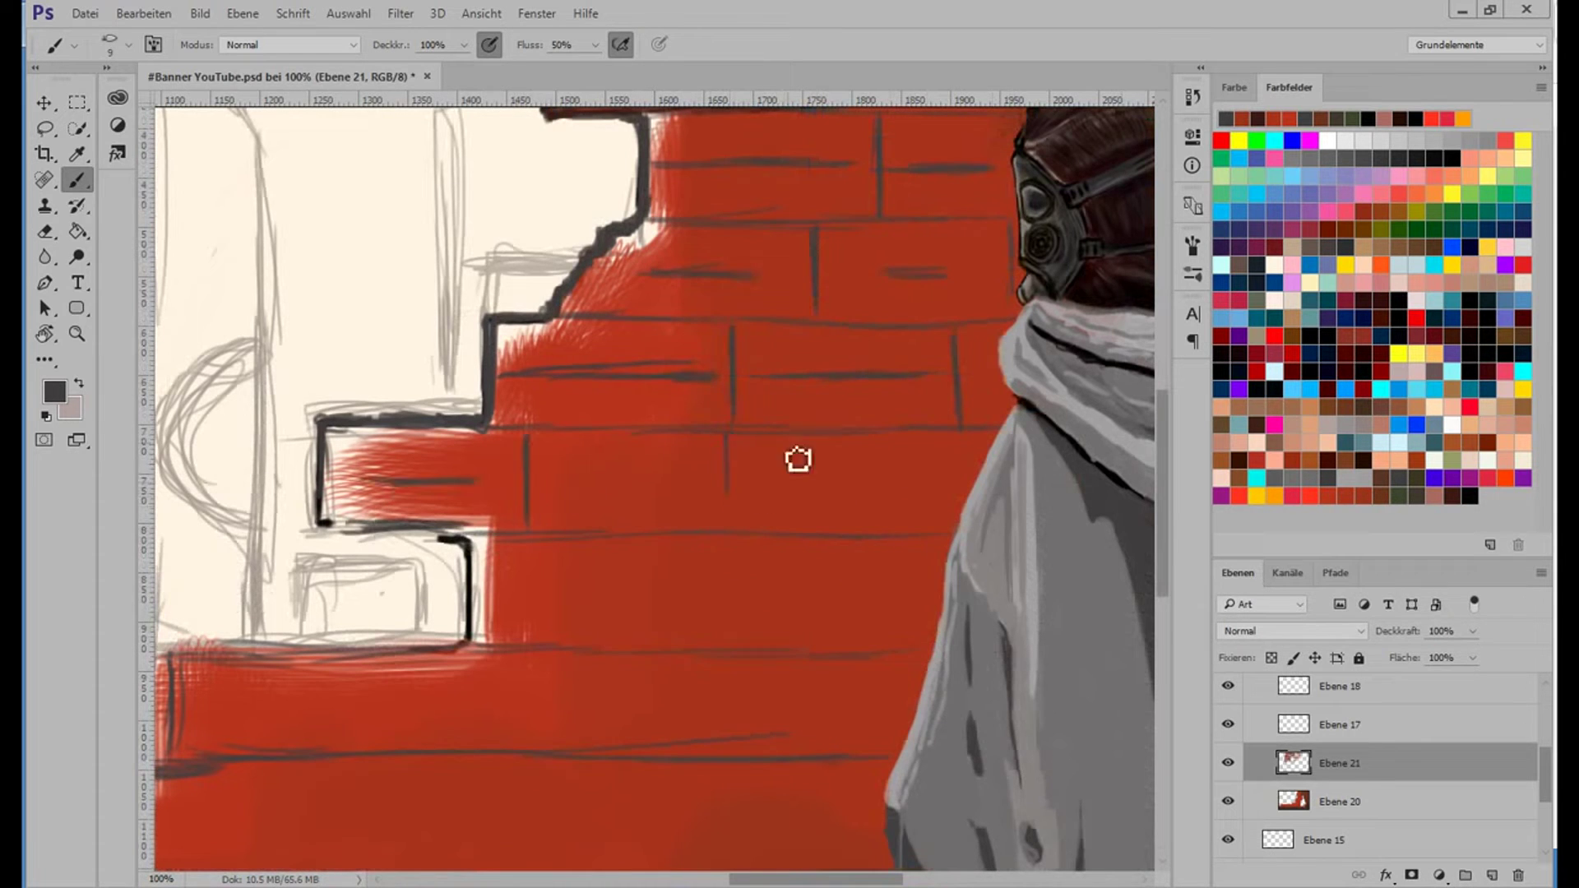
scroll(825, 466, up, 5)
Shade some bricks and the vertical mortar joint with darker brown-red.
alt+click(845, 418)
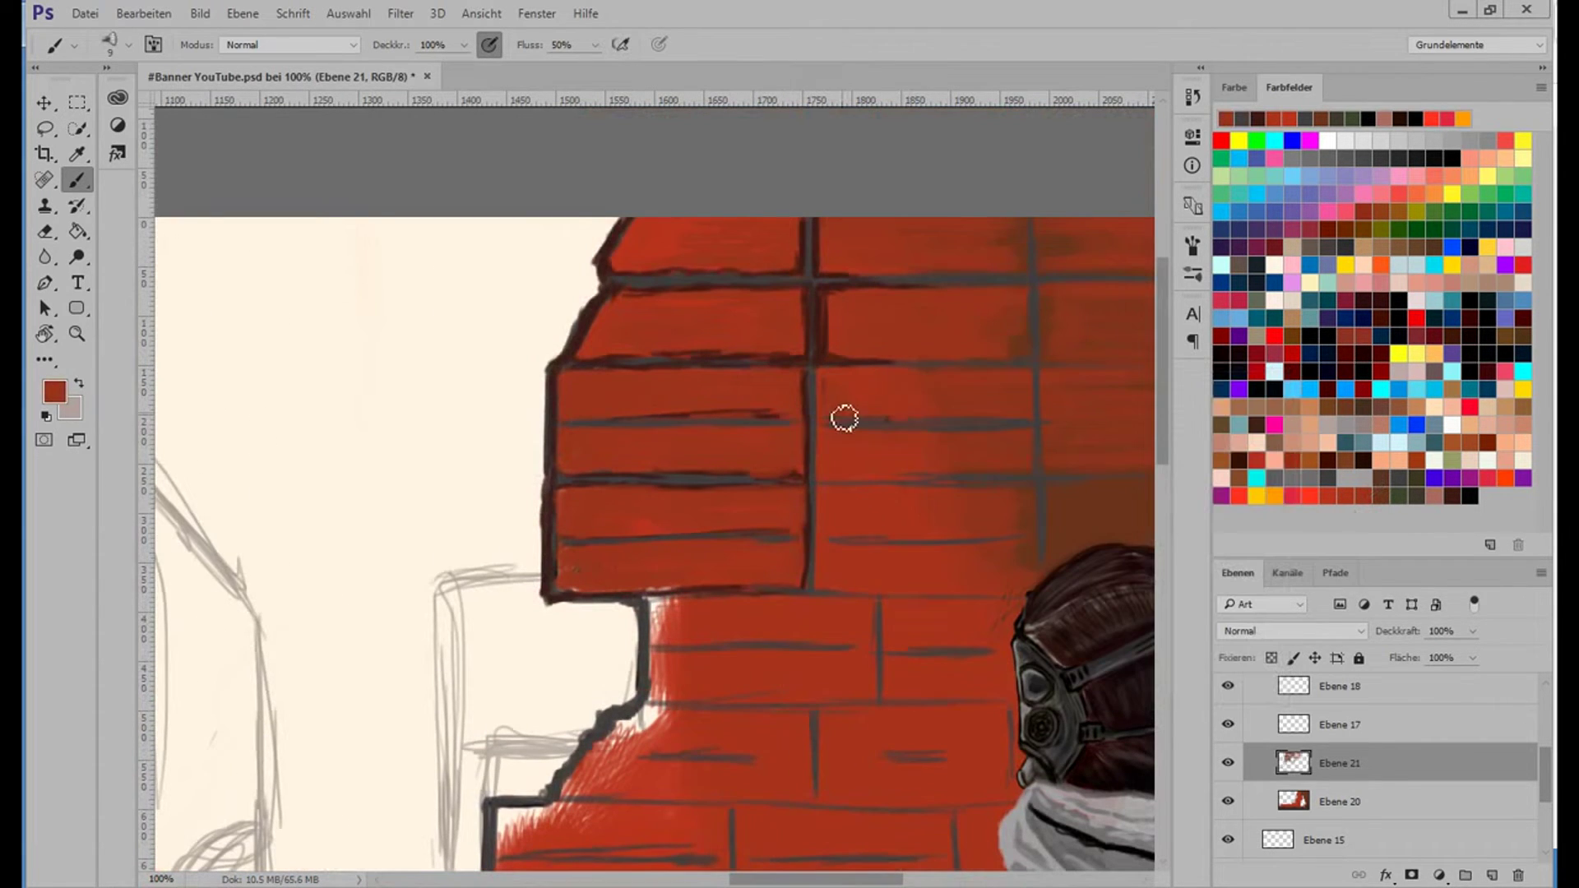
click(1357, 496)
drag(947, 383, 1004, 380)
drag(826, 222, 822, 349)
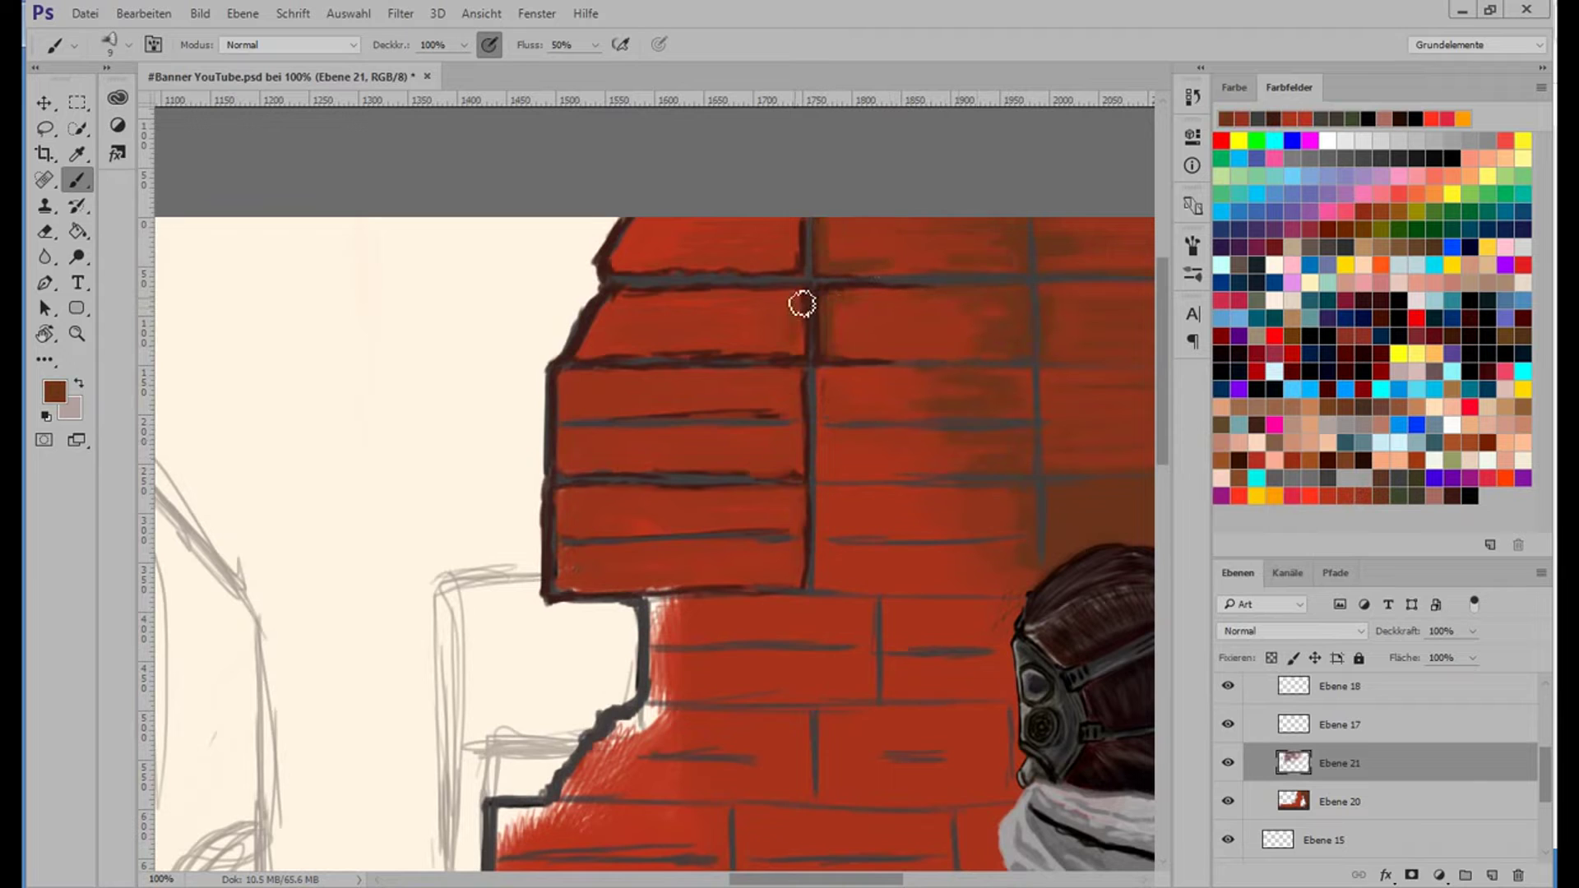
key(ctrl+minus)
key(ctrl+minus)
key(e)
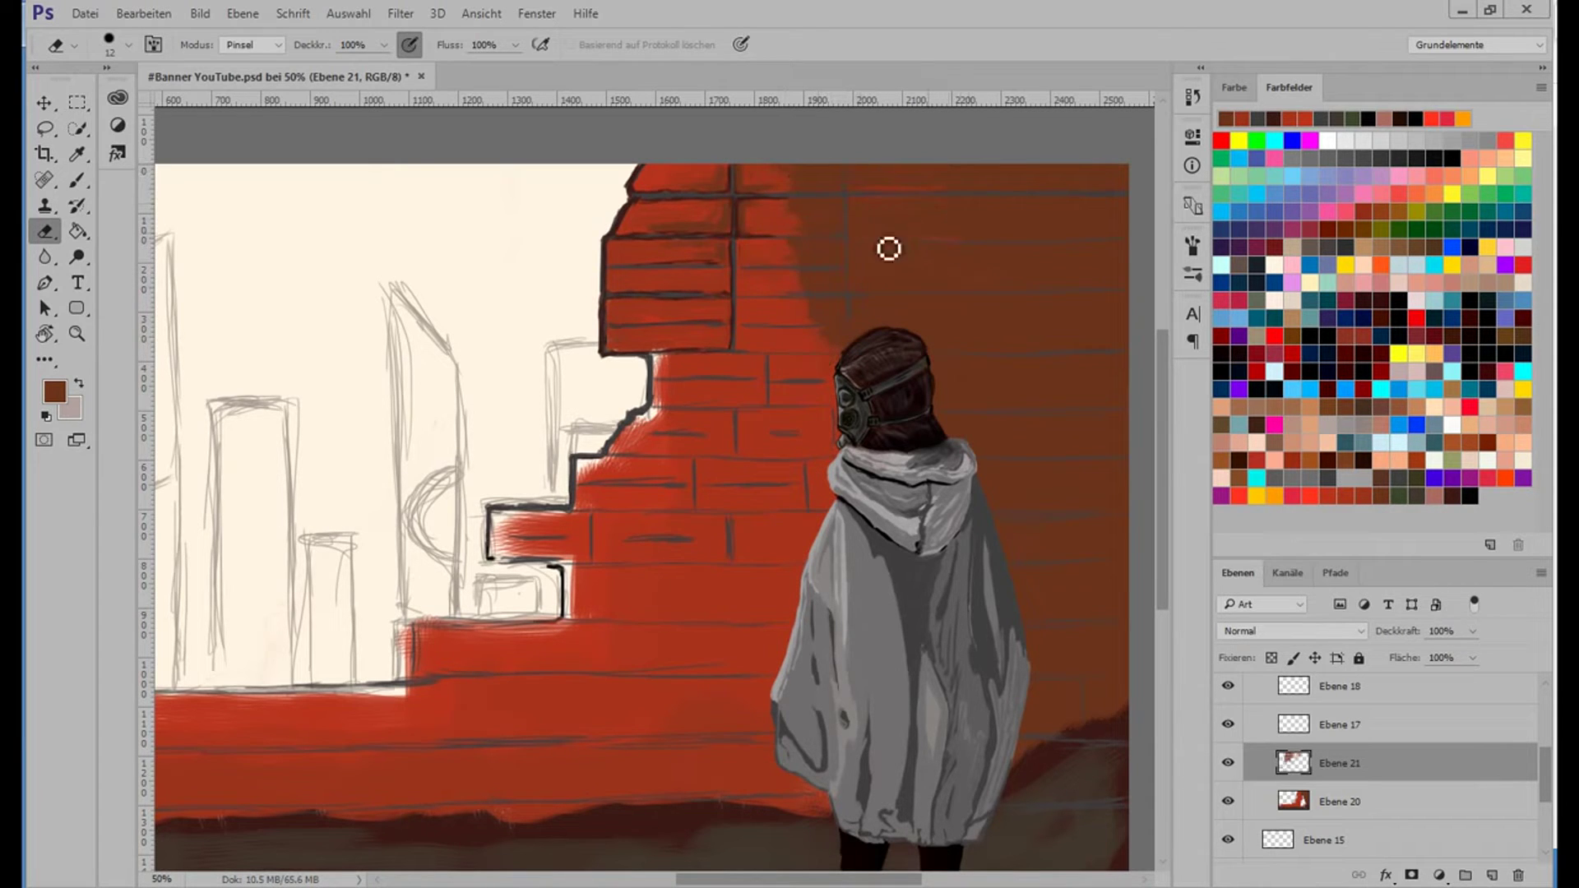
Paint a light grey rim along the wall's broken edge and lower steps.
key(b)
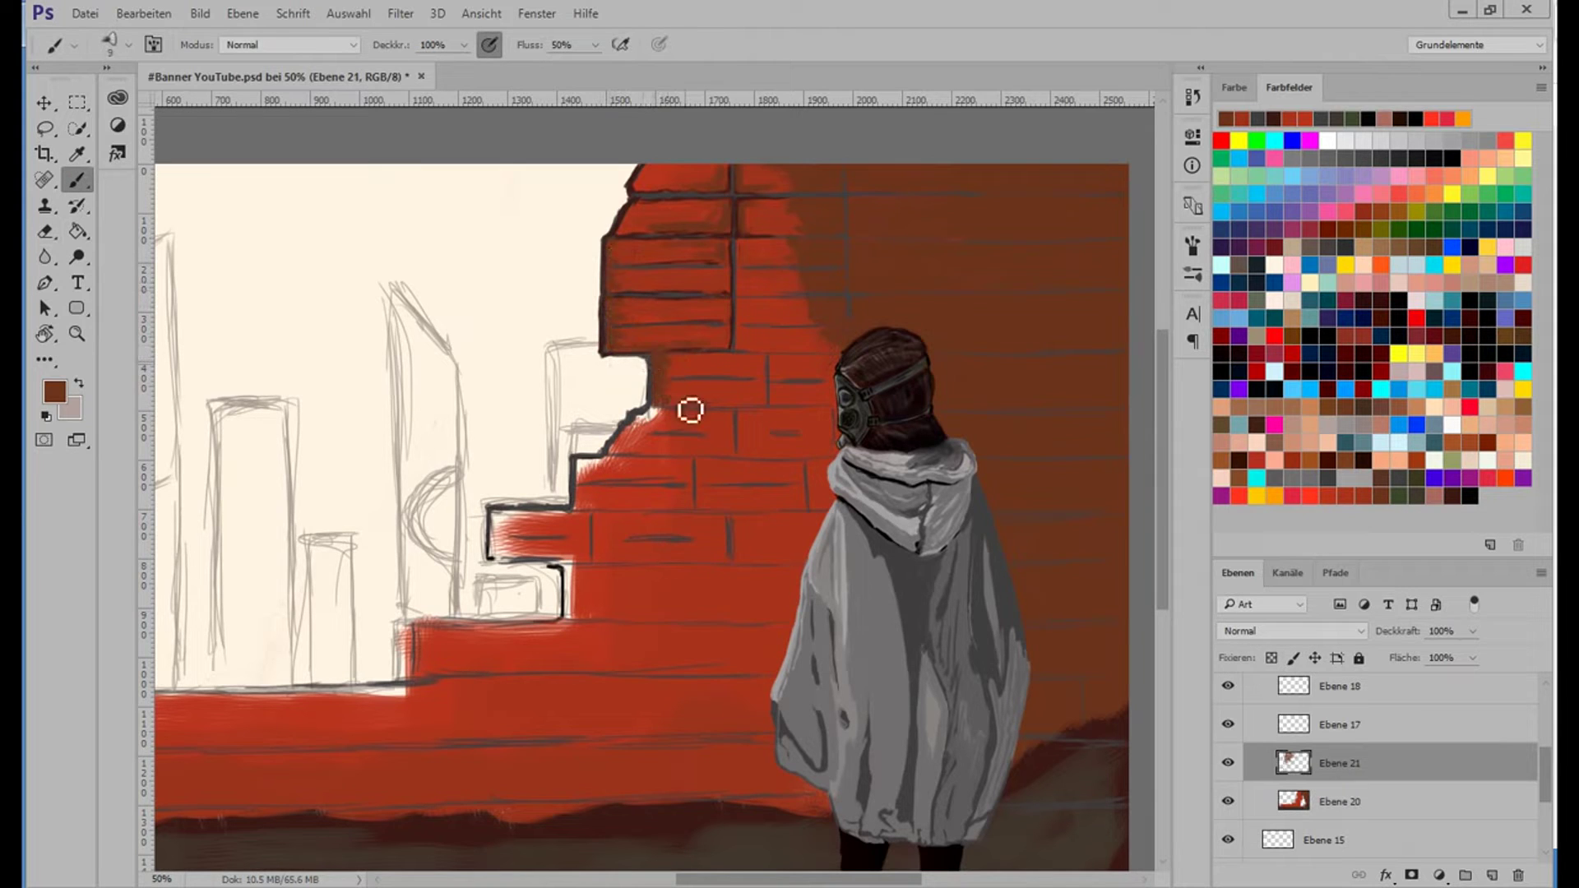
alt+click(803, 452)
mouse_move(662, 355)
mouse_down()
mouse_move(613, 460)
mouse_move(668, 406)
mouse_up()
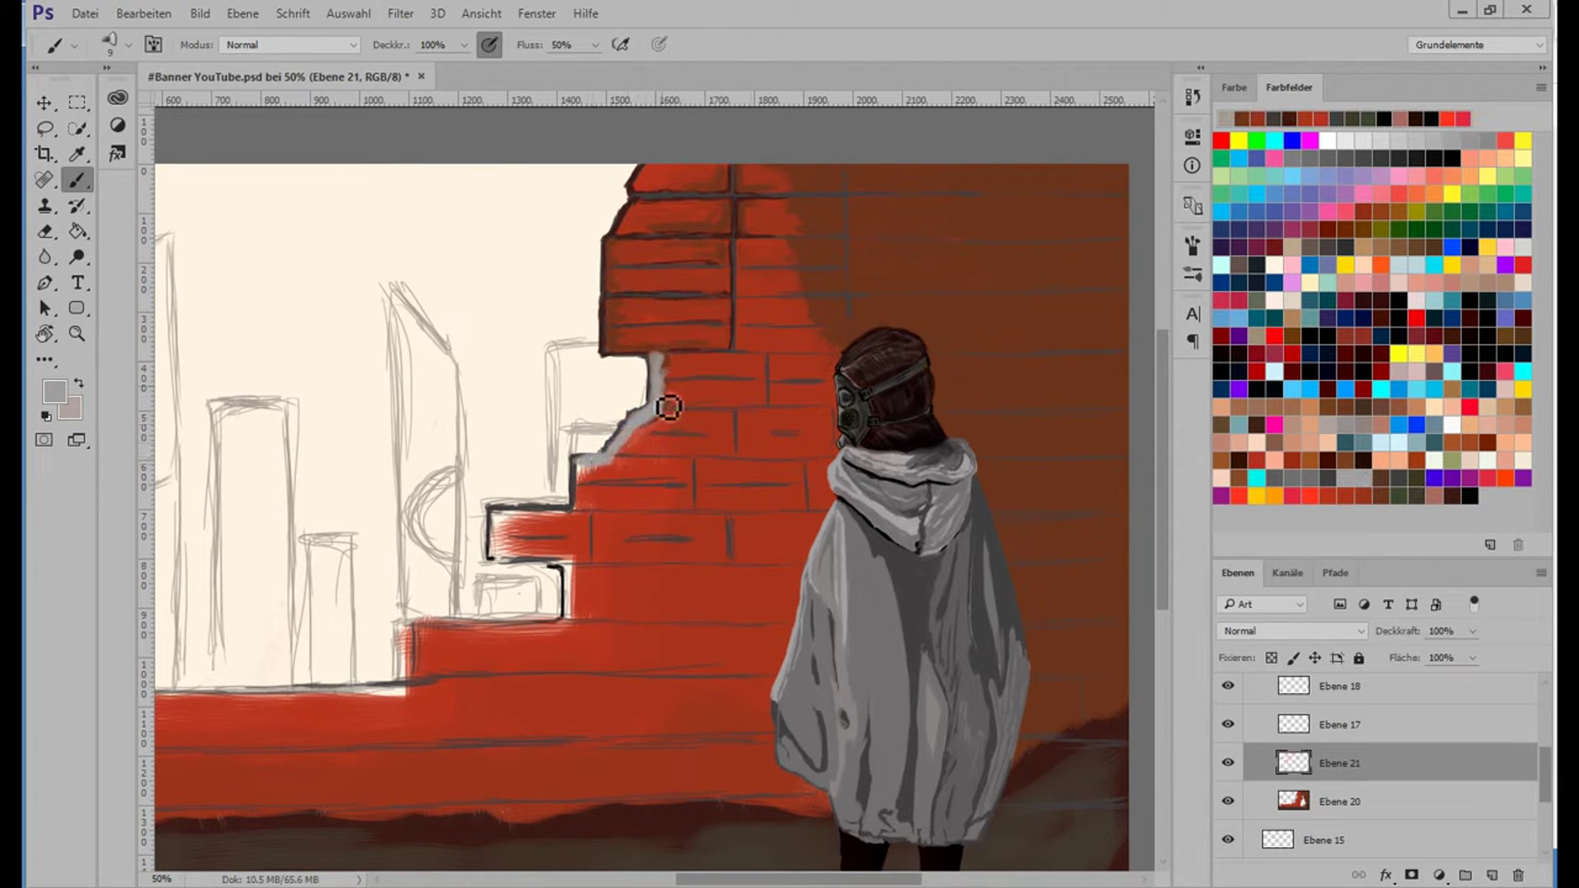
drag(592, 489, 494, 516)
drag(568, 618, 416, 655)
Fill the streaky step brick with solid red.
alt+click(577, 628)
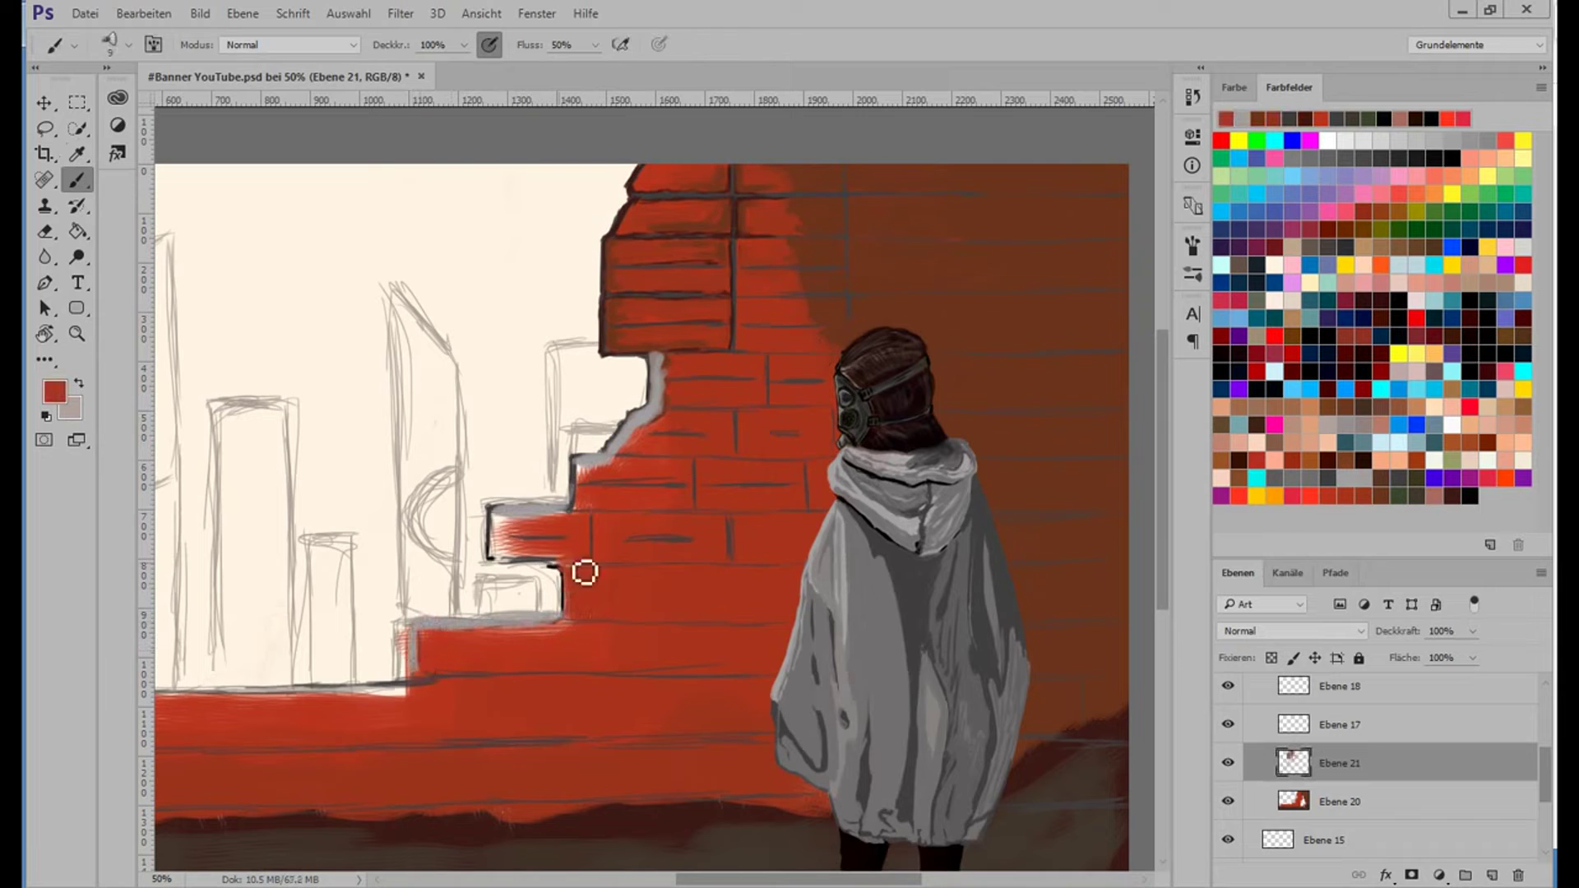
mouse_move(584, 573)
mouse_down()
mouse_move(518, 555)
mouse_move(593, 504)
mouse_up()
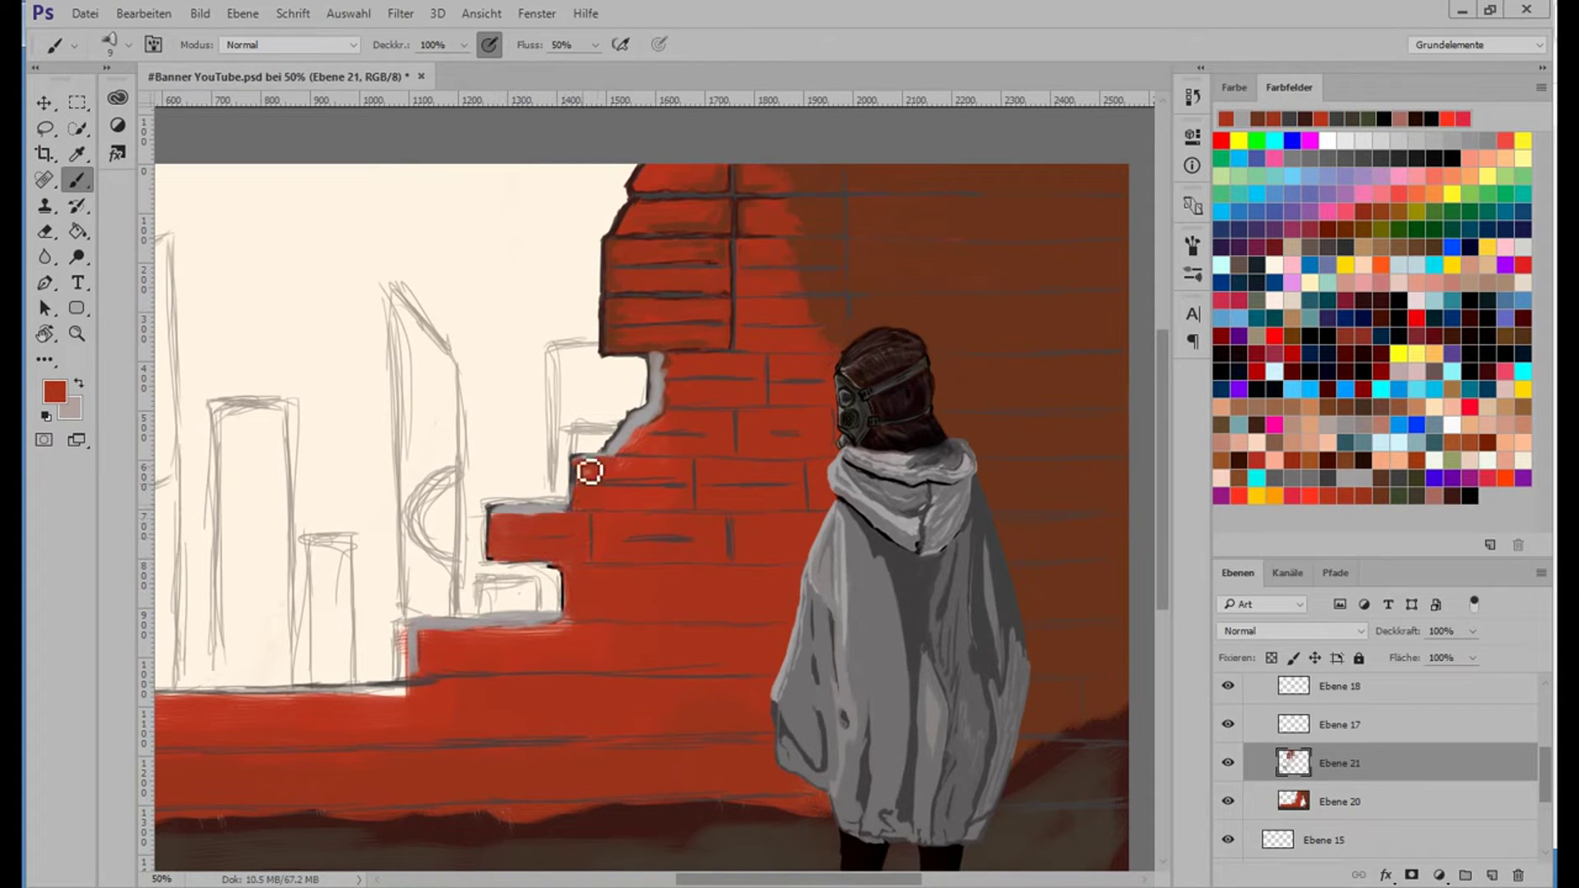
alt+click(855, 362)
right_click(833, 347)
double_click(871, 576)
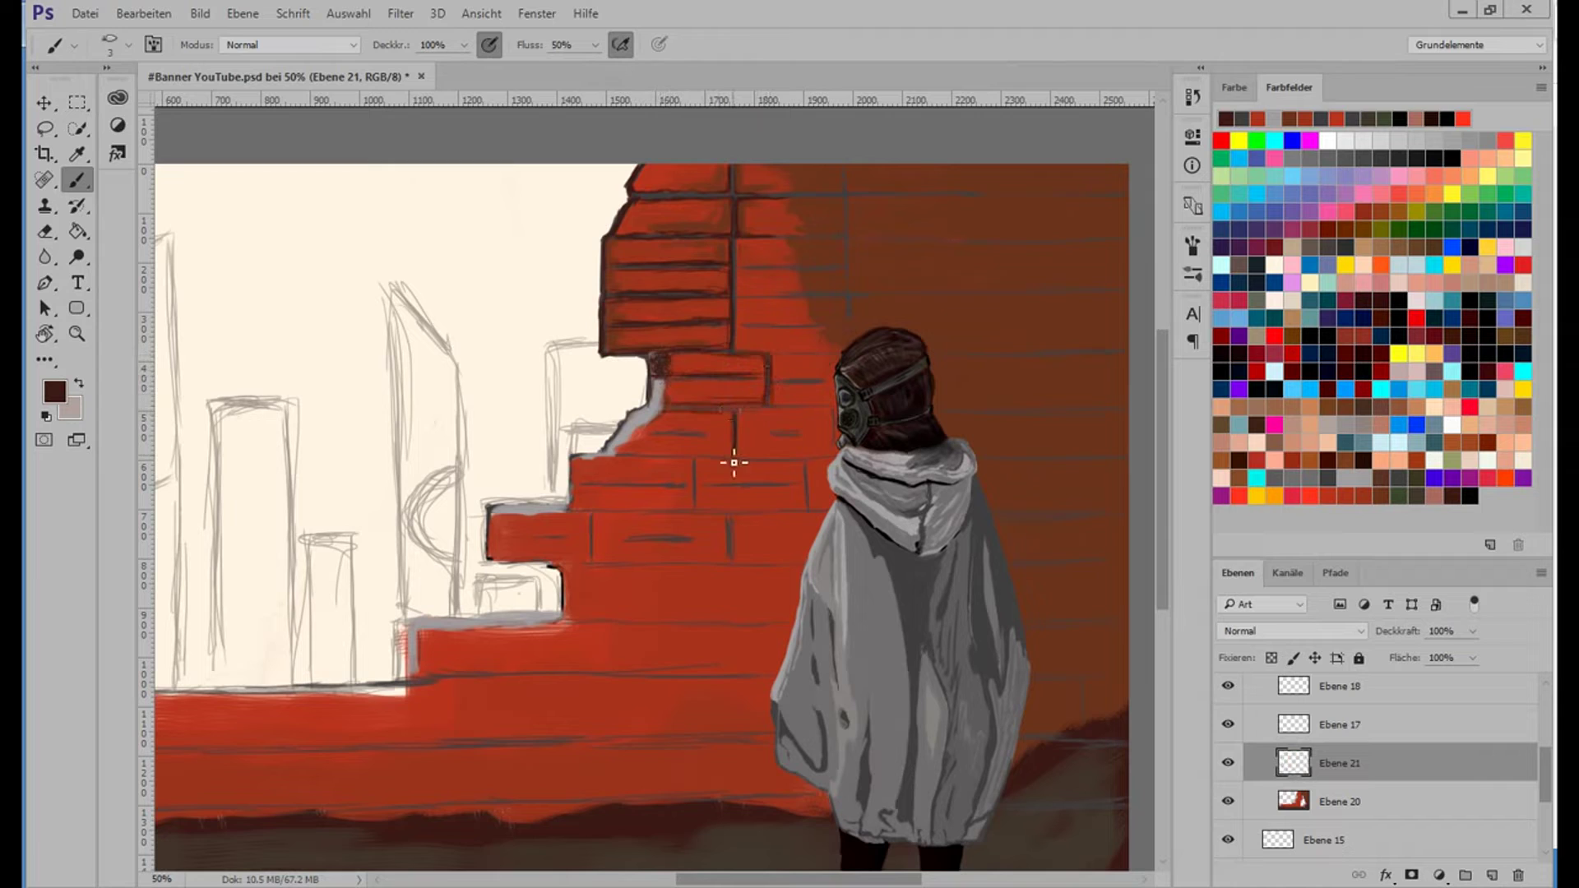
Outline the step brick and divide the lower bricks with dark brown strokes before blurring.
right_click(719, 440)
alt+click(744, 462)
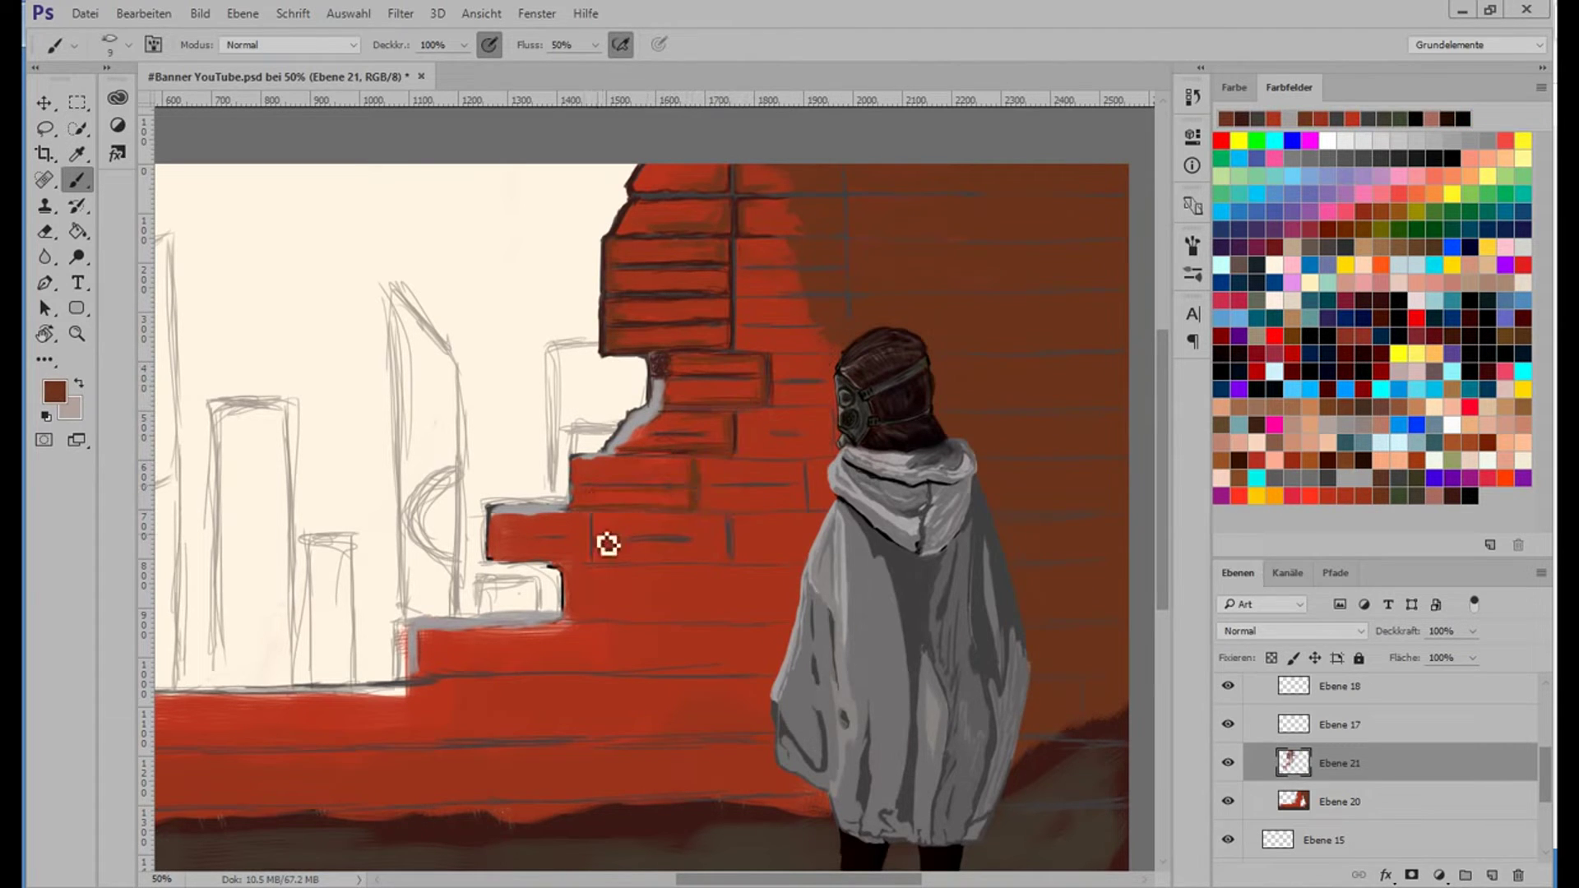
alt+click(737, 535)
mouse_move(701, 581)
mouse_down()
mouse_move(581, 521)
mouse_move(831, 462)
mouse_move(733, 444)
mouse_move(772, 416)
mouse_move(740, 282)
mouse_move(765, 214)
mouse_up()
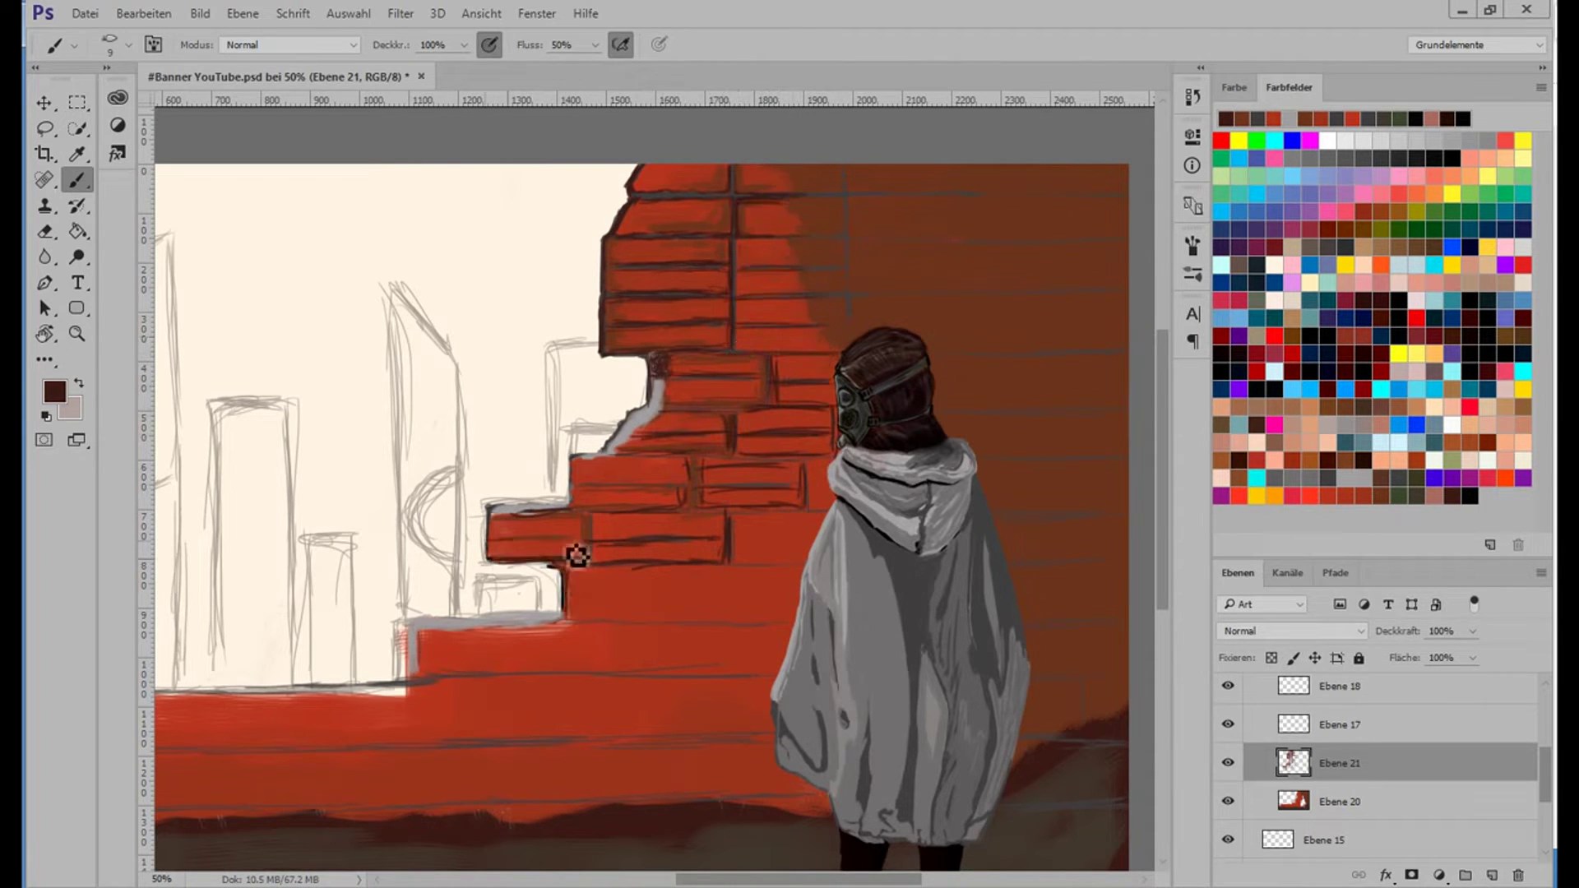
mouse_move(577, 555)
mouse_down()
mouse_move(592, 497)
mouse_move(479, 694)
mouse_move(573, 640)
mouse_move(571, 673)
mouse_move(628, 687)
mouse_move(755, 631)
mouse_move(751, 575)
mouse_move(568, 754)
mouse_move(875, 246)
mouse_up()
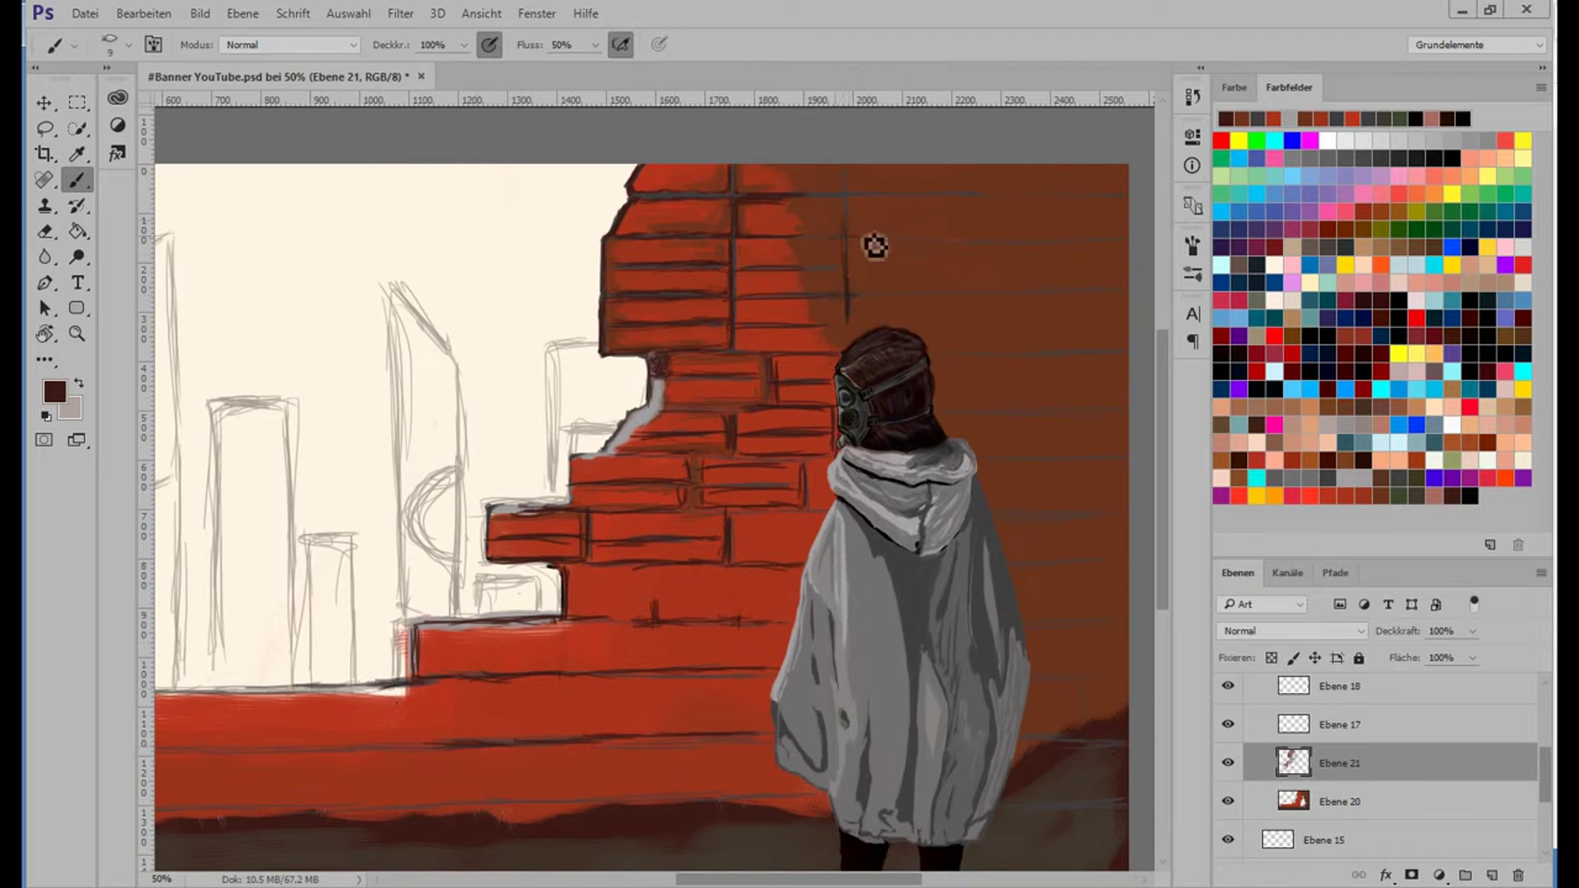
scroll(1113, 416, down, 2)
scroll(1114, 416, up, 3)
click(45, 257)
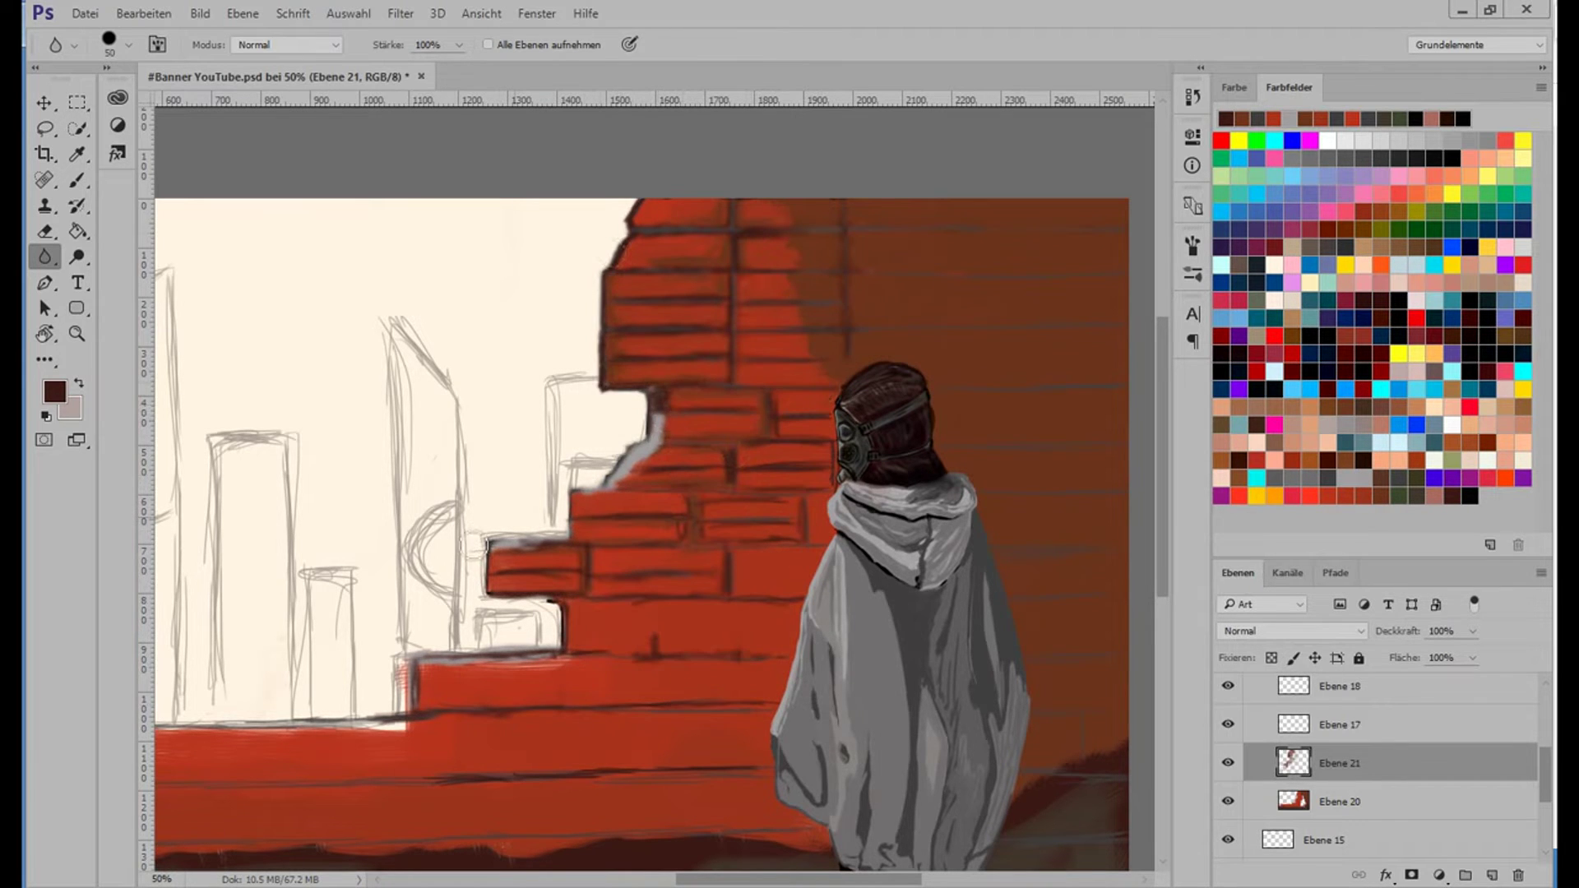
Zoom in and add a new layer with a small, low-opacity brush for brick details.
key(ctrl+plus)
key(ctrl+plus)
key(ctrl+shift+alt+n)
key(b)
right_click(686, 363)
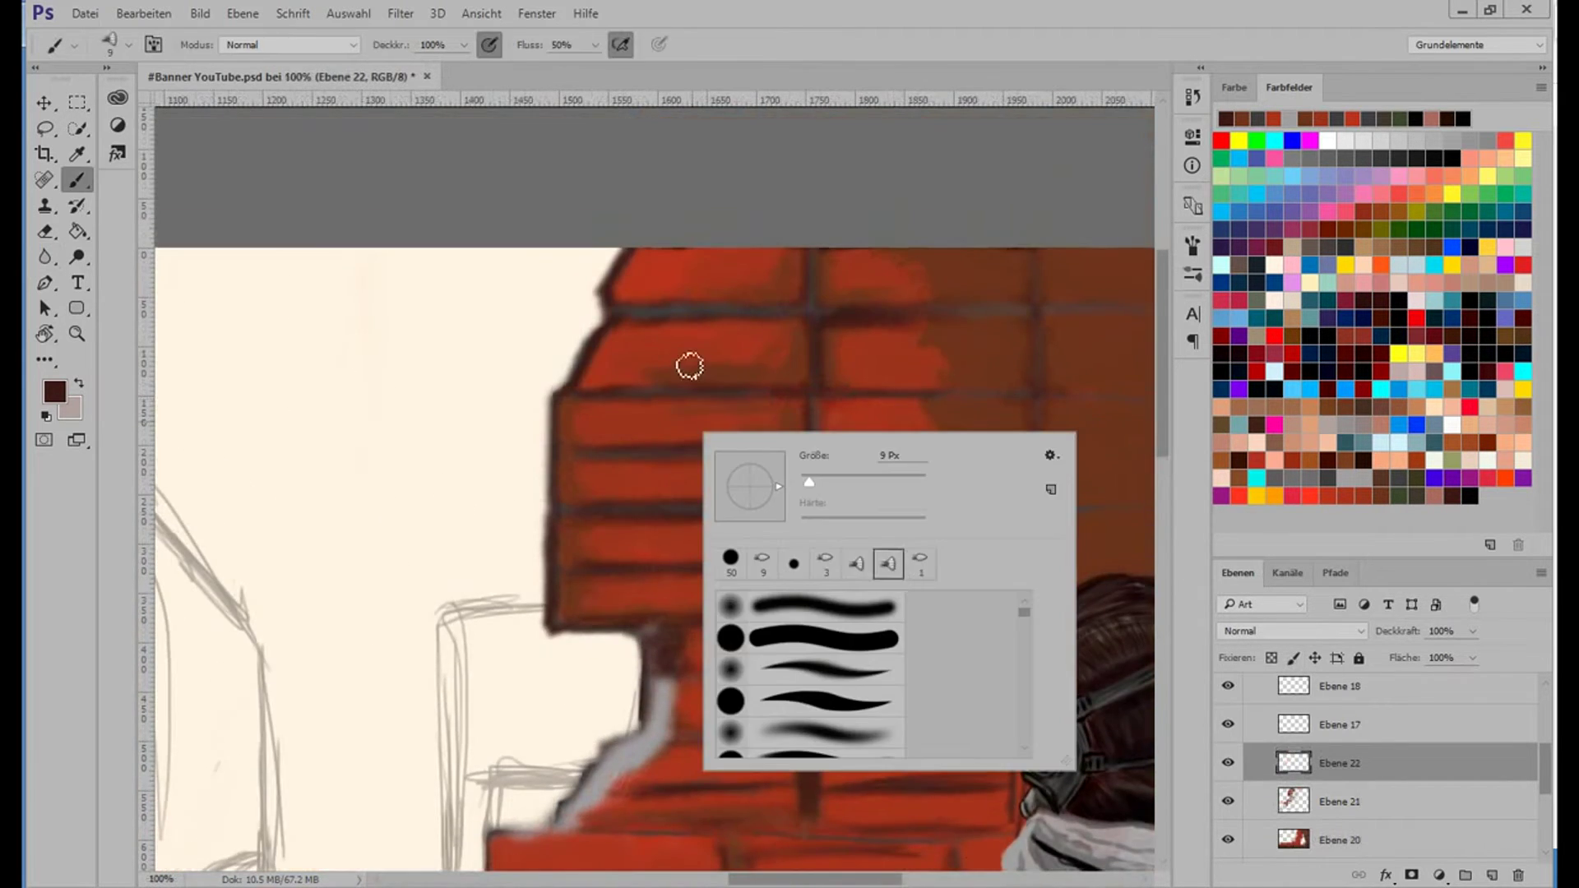
click(798, 516)
click(802, 275)
drag(464, 45, 416, 71)
right_click(758, 311)
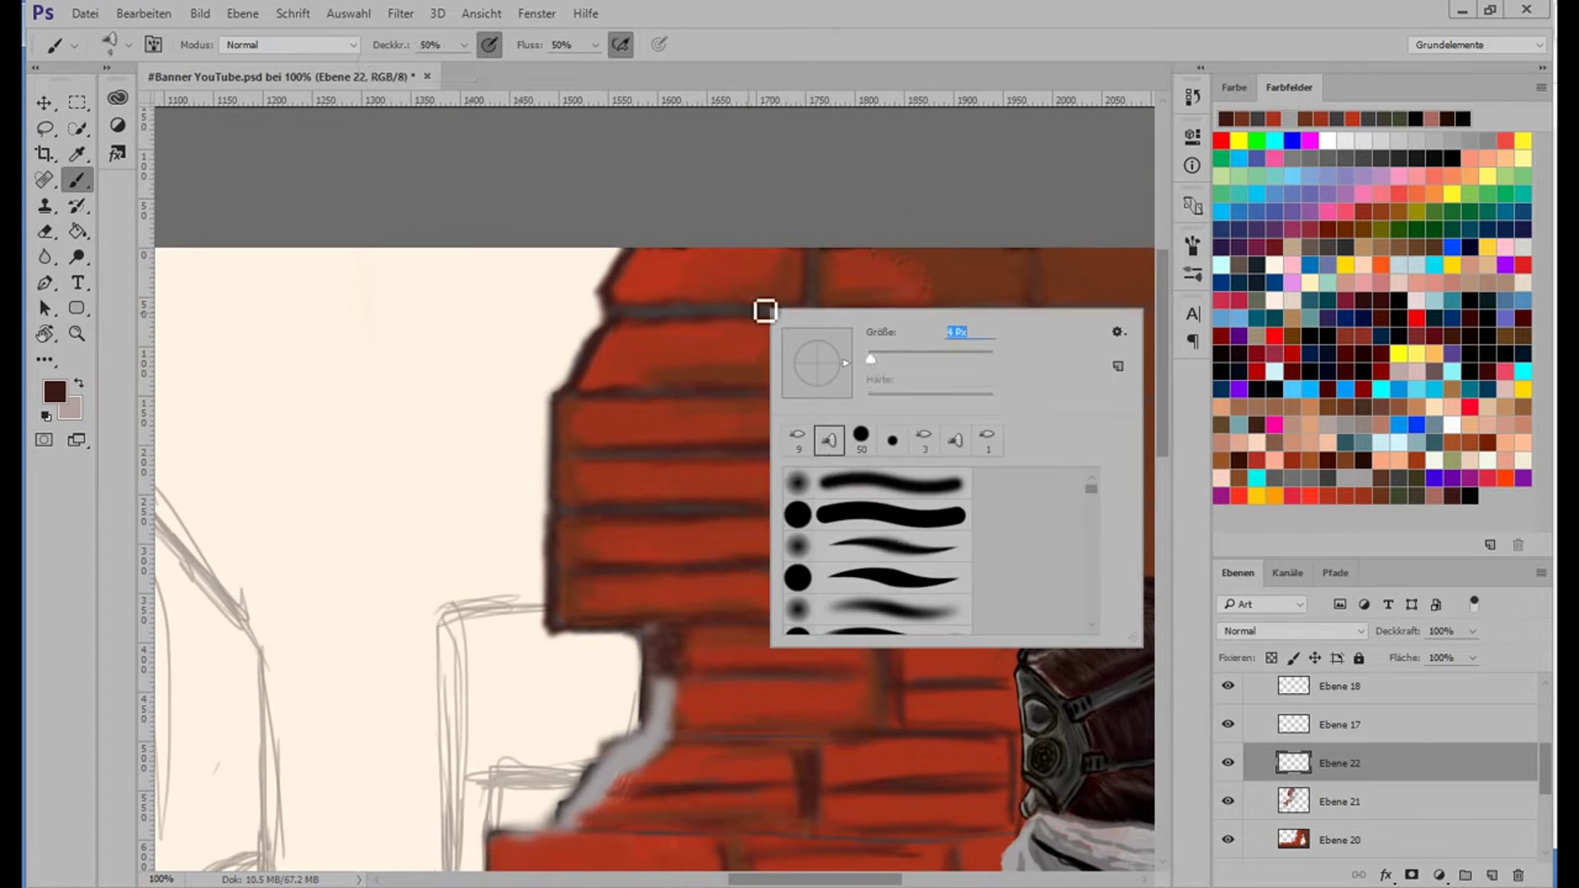
click(801, 270)
Paint a dark edge and faint 24%-opacity strokes along the top bricks using sampled wall colours.
mouse_move(802, 270)
mouse_down()
mouse_move(668, 312)
mouse_move(634, 268)
mouse_up()
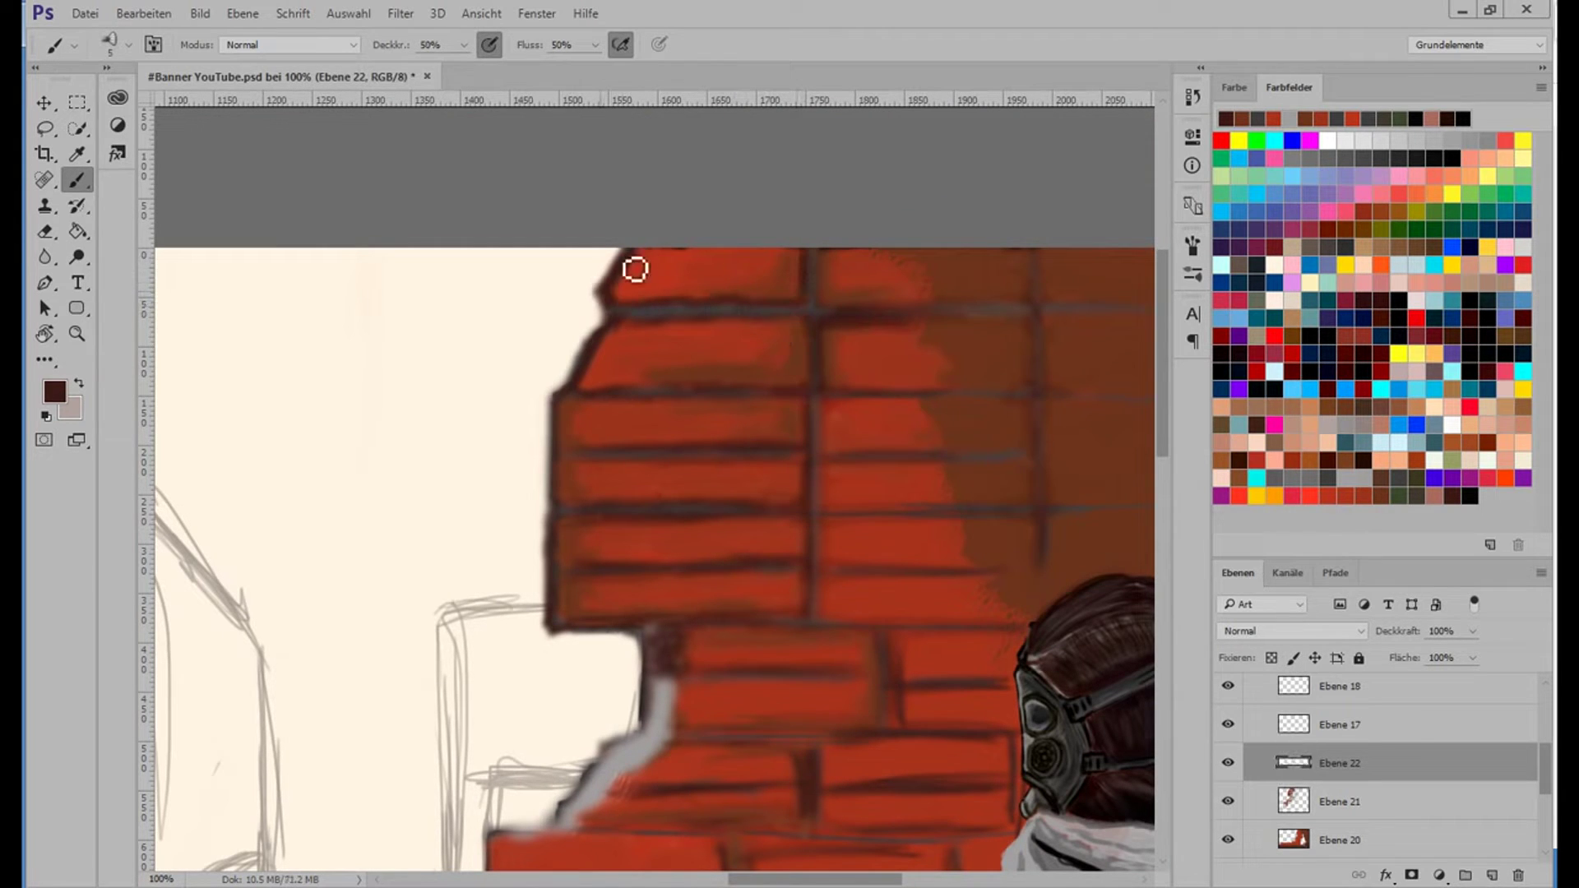
alt+click(785, 261)
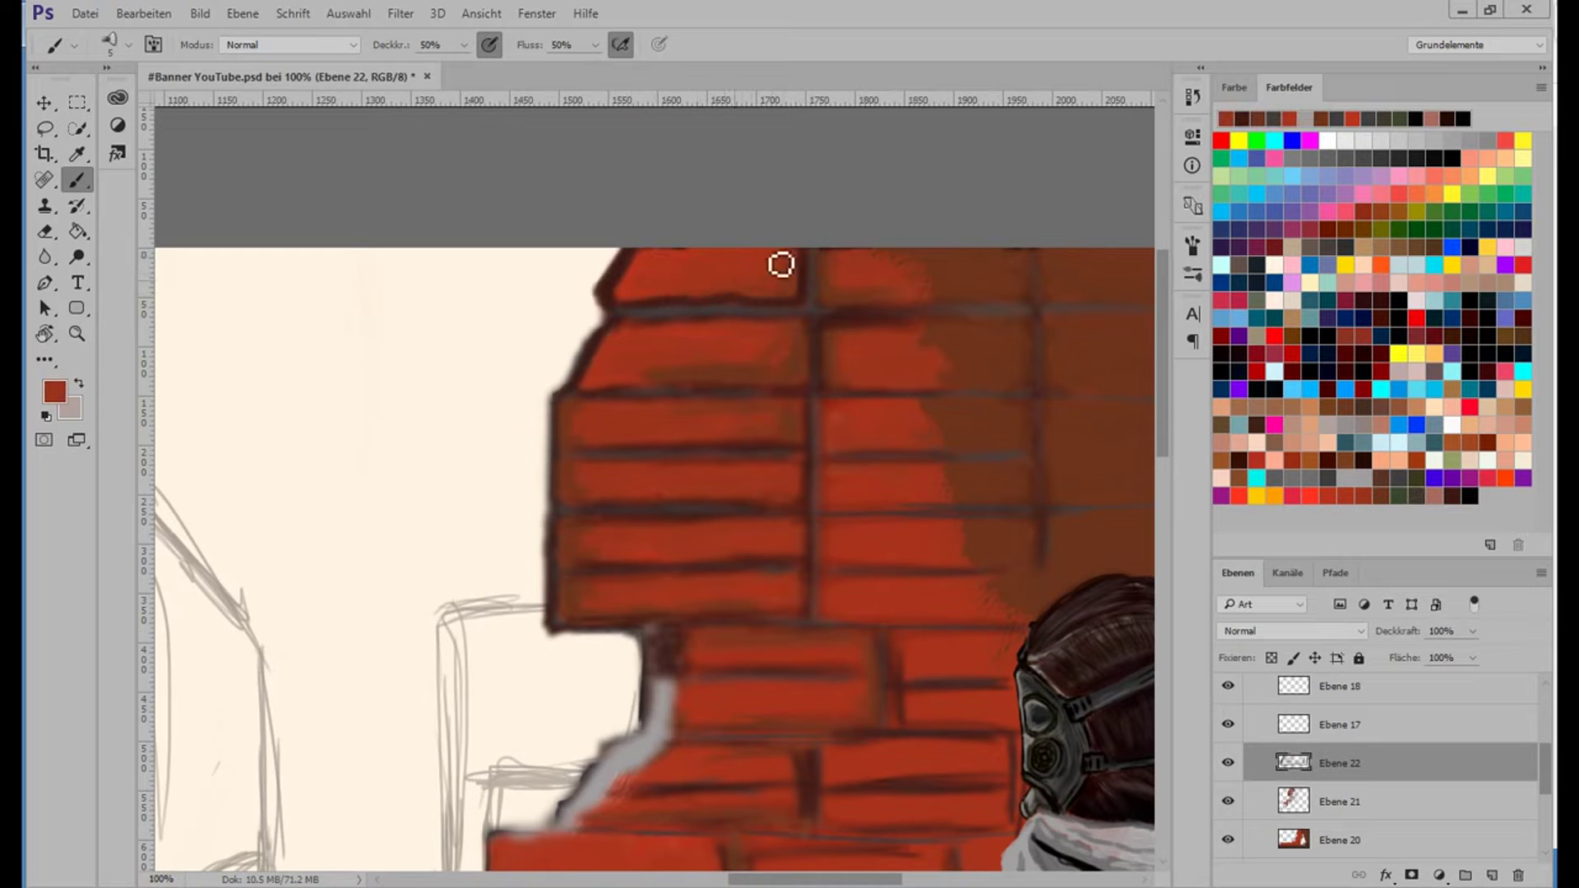
alt+click(810, 280)
alt+click(800, 264)
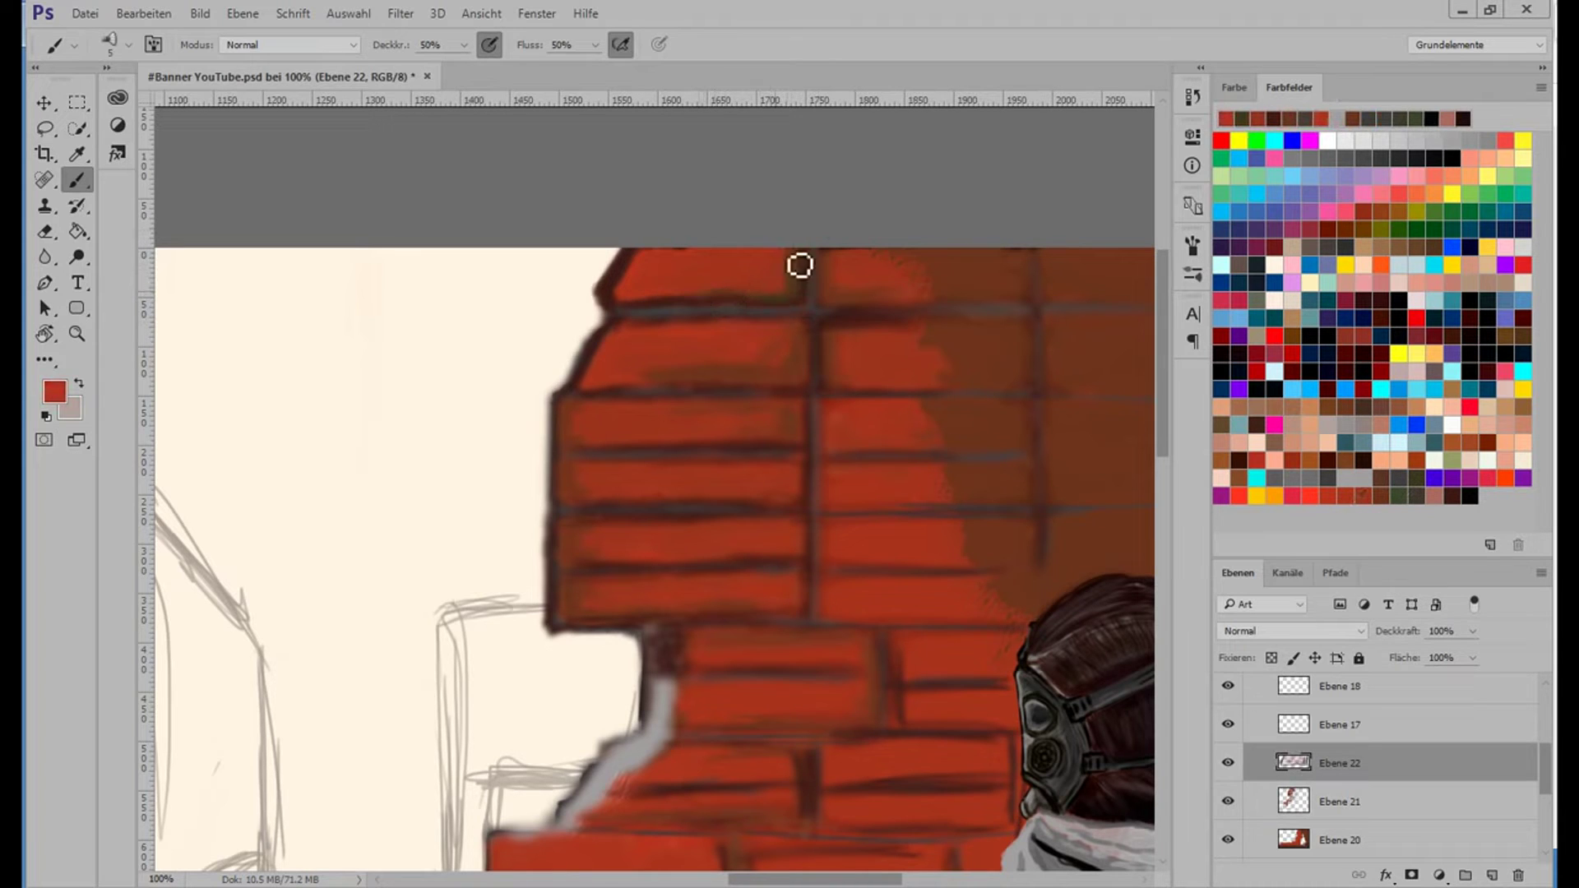
drag(462, 47, 441, 68)
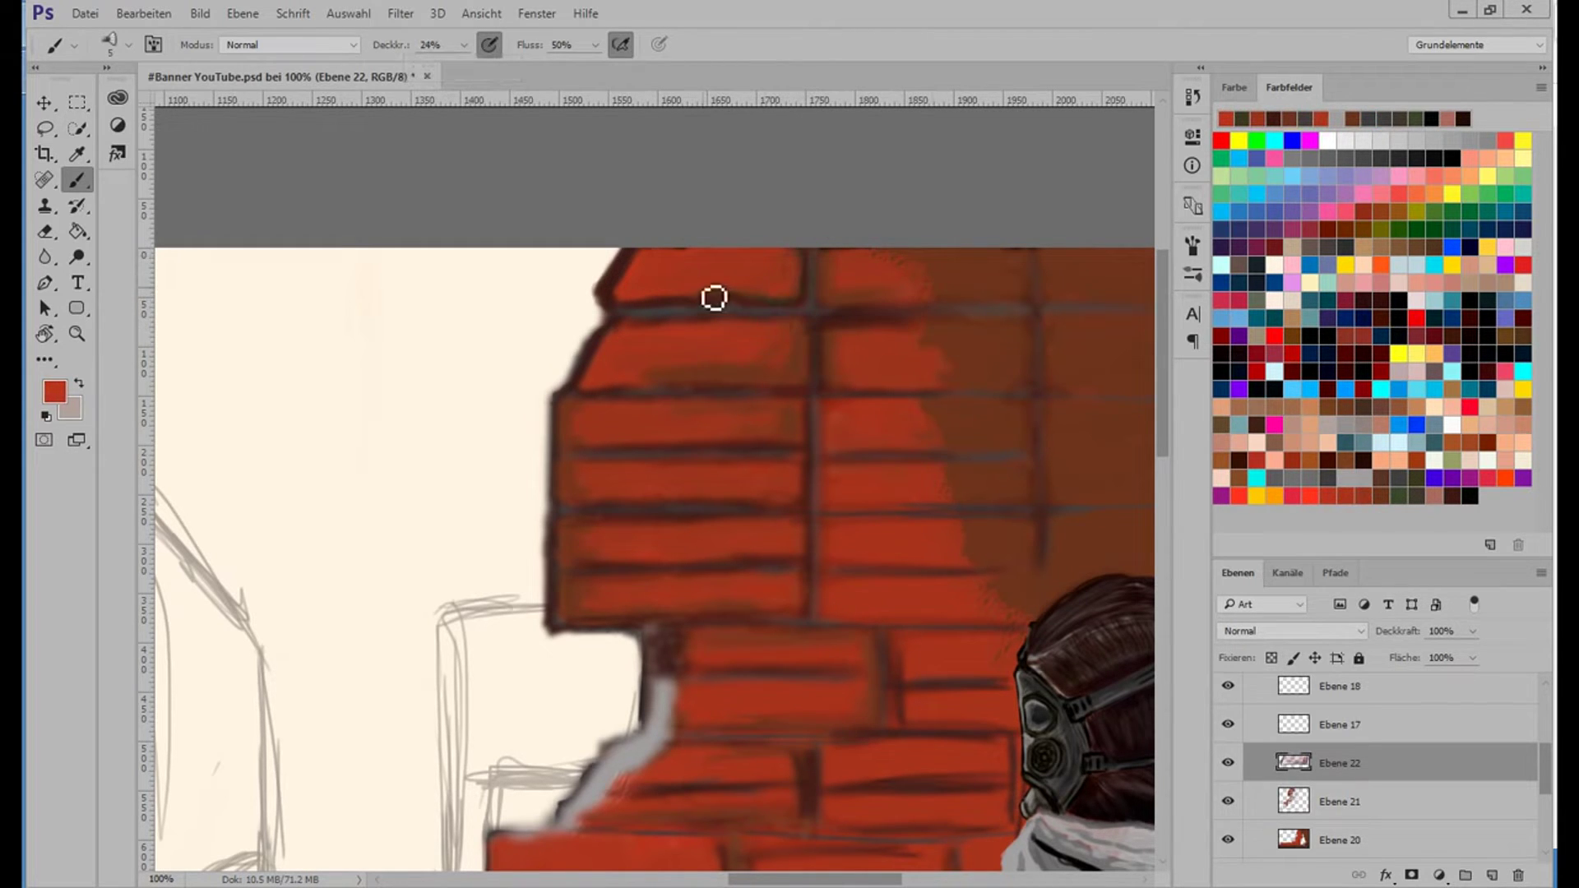
click(1365, 400)
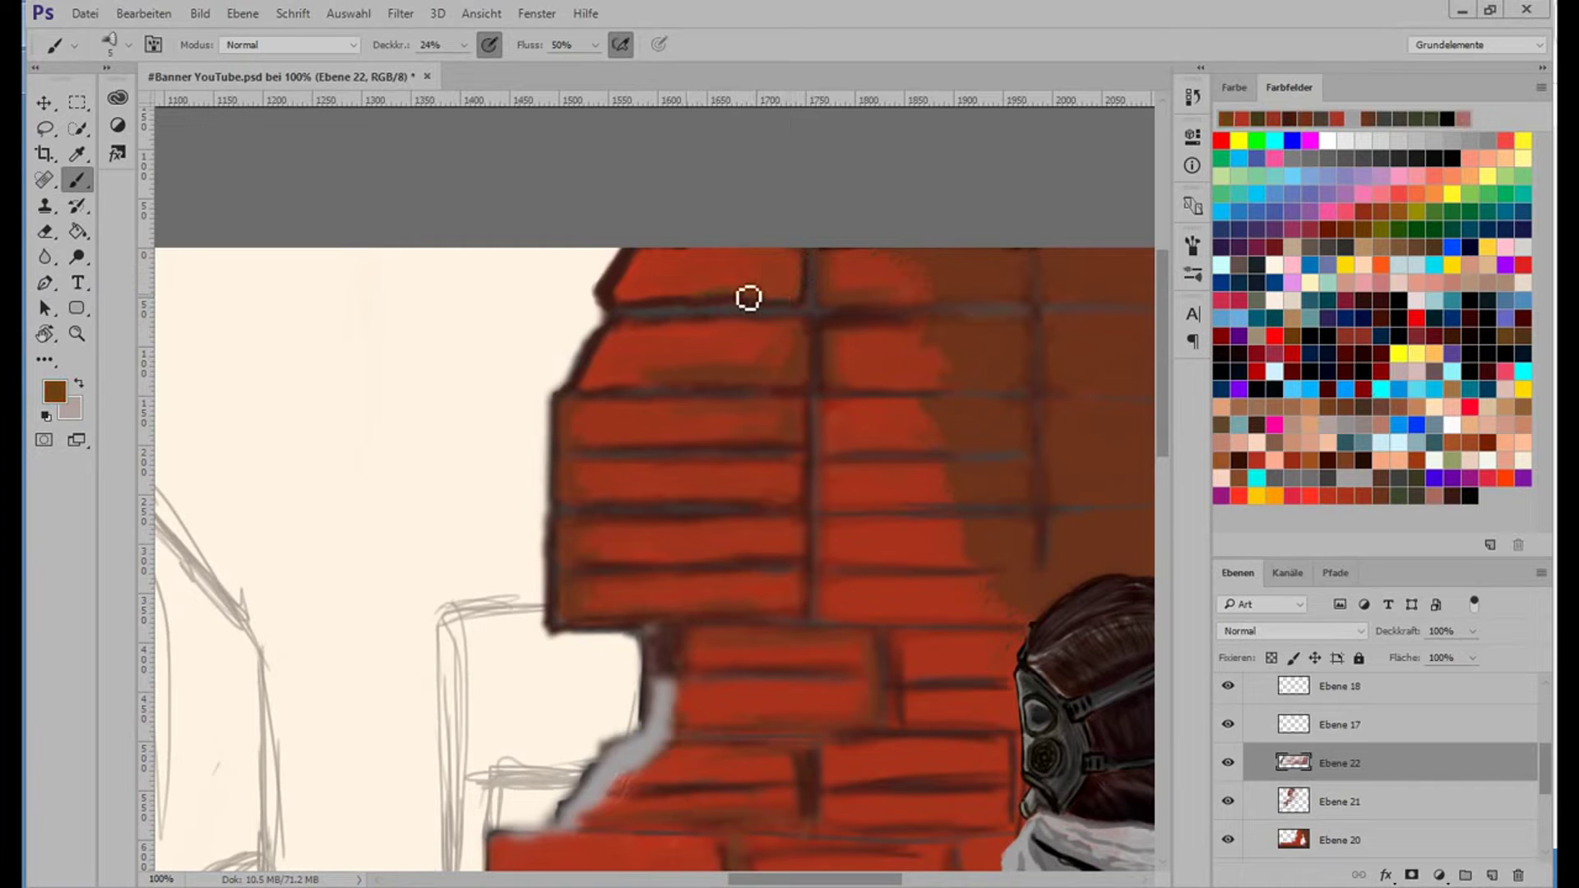
drag(625, 344, 789, 345)
Paint a dark vertical mortar line and reddish-brown shading along the brick rows.
alt+click(711, 321)
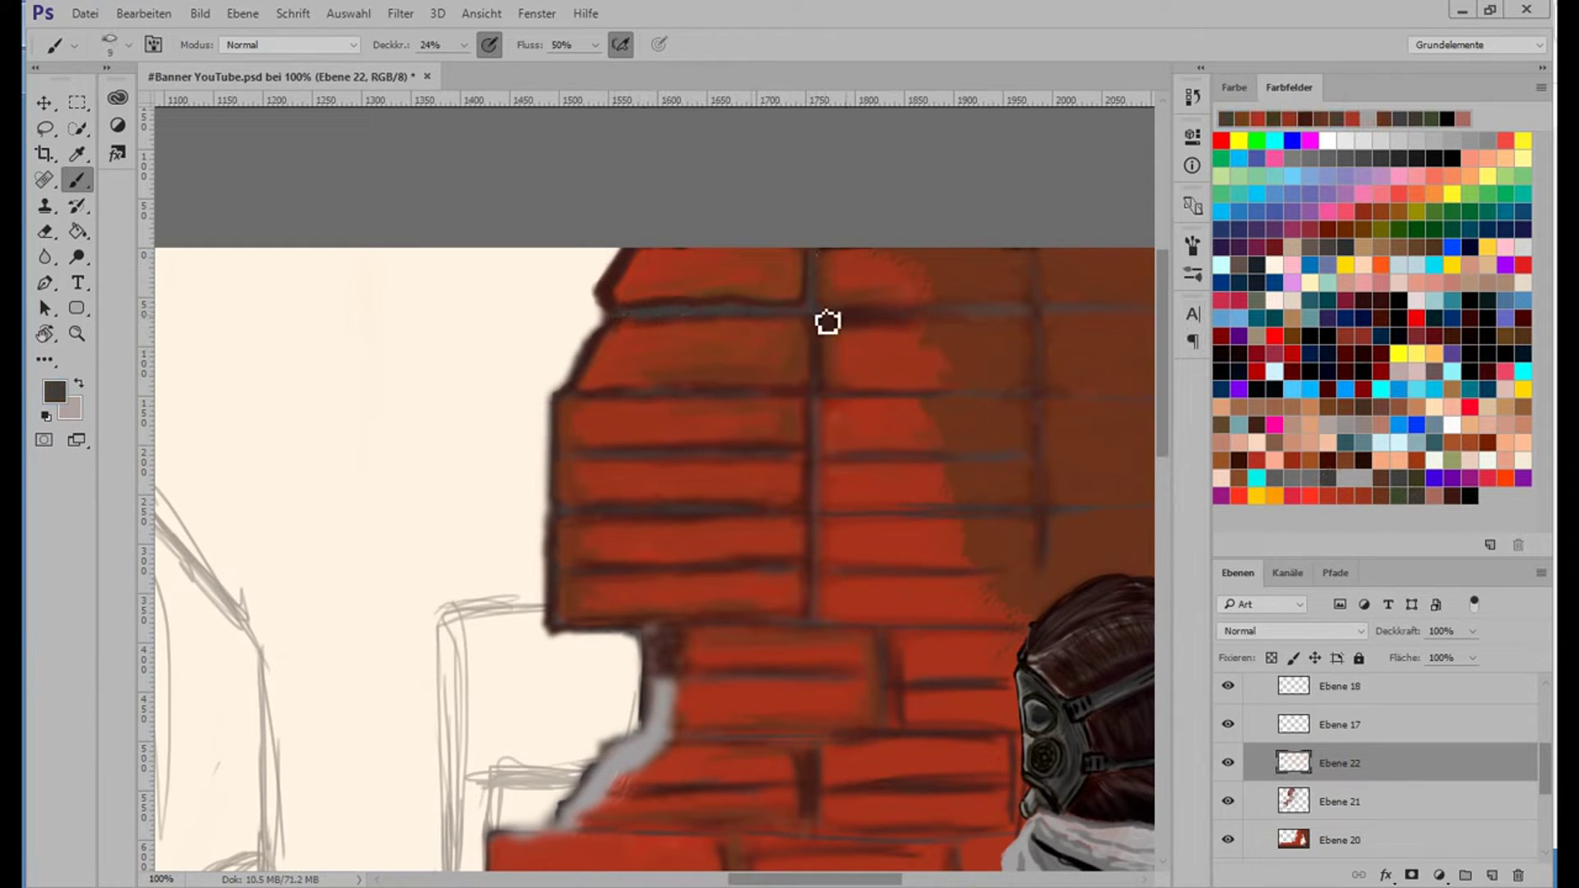
drag(825, 321, 823, 616)
alt+click(815, 390)
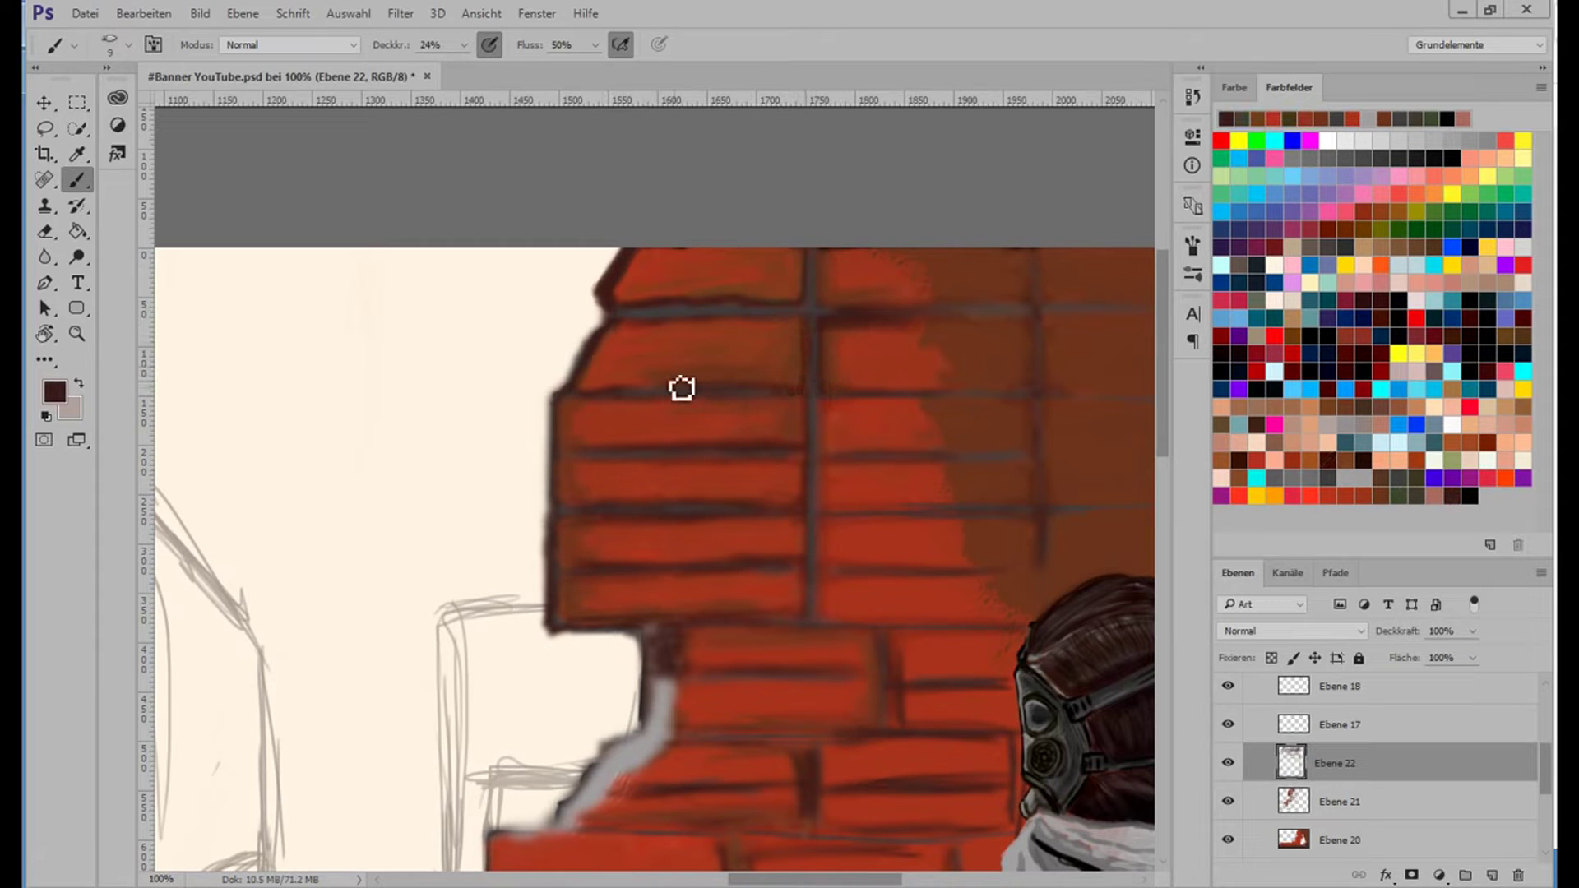
drag(701, 335, 614, 340)
drag(644, 634, 649, 702)
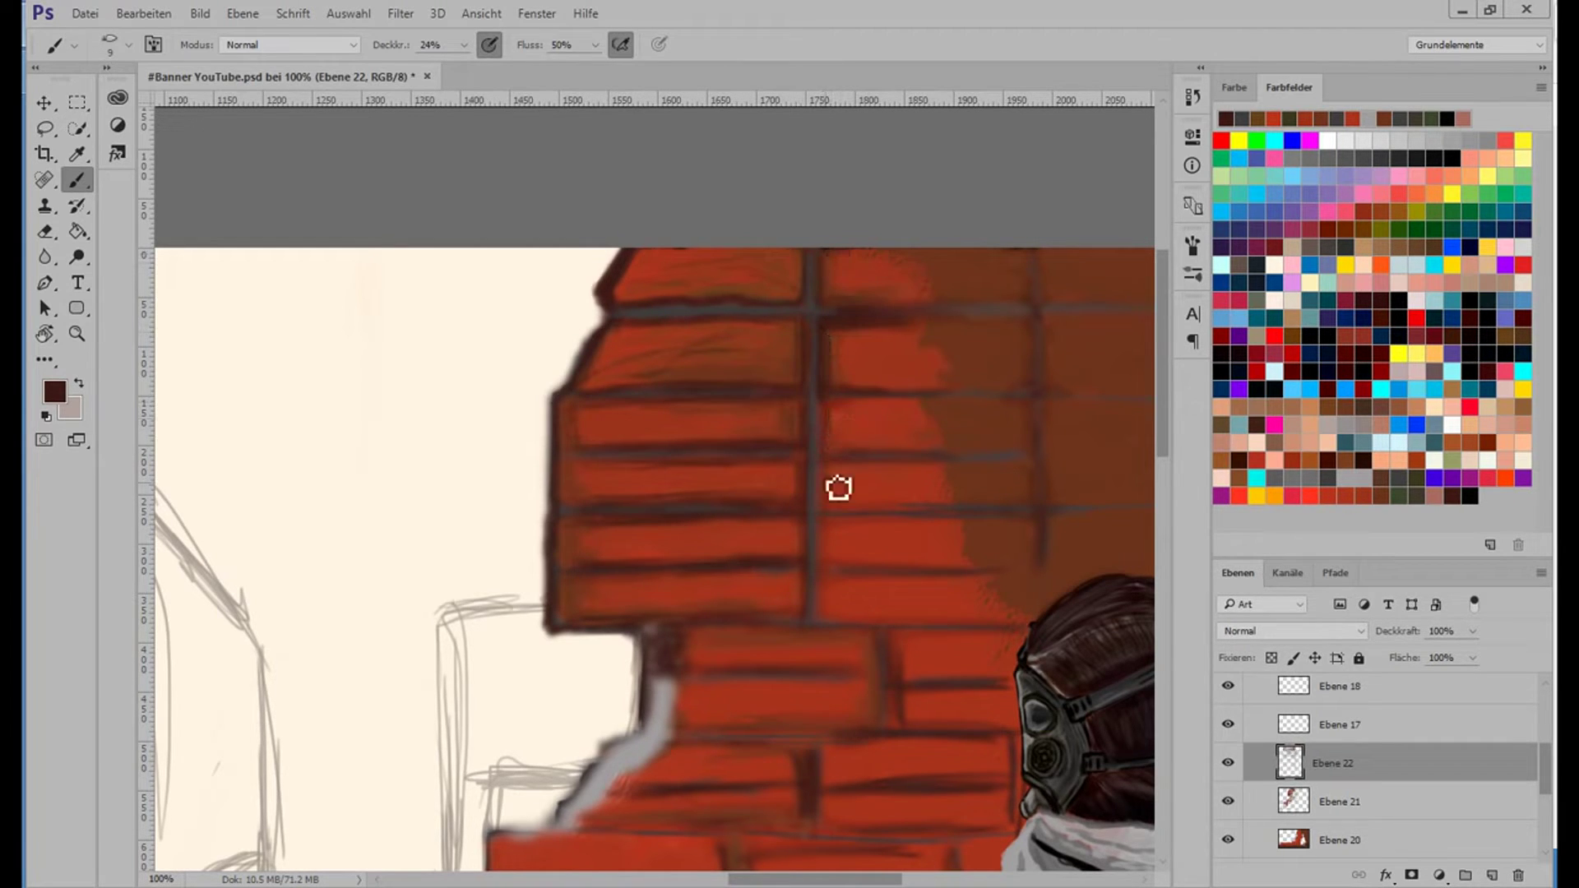
drag(840, 619, 913, 618)
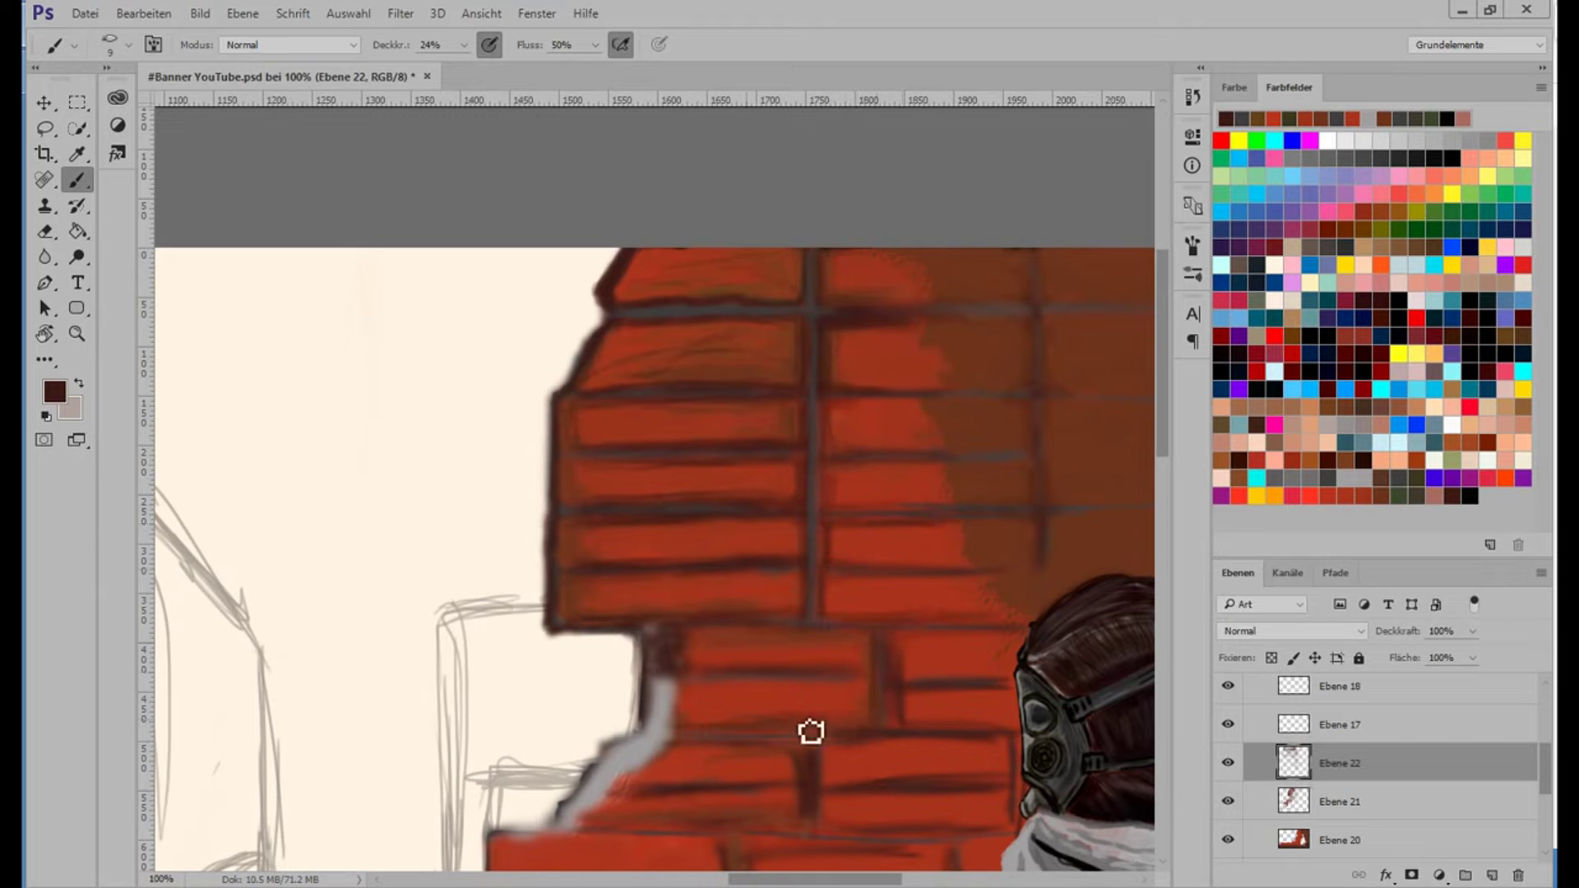
key(ctrl+minus)
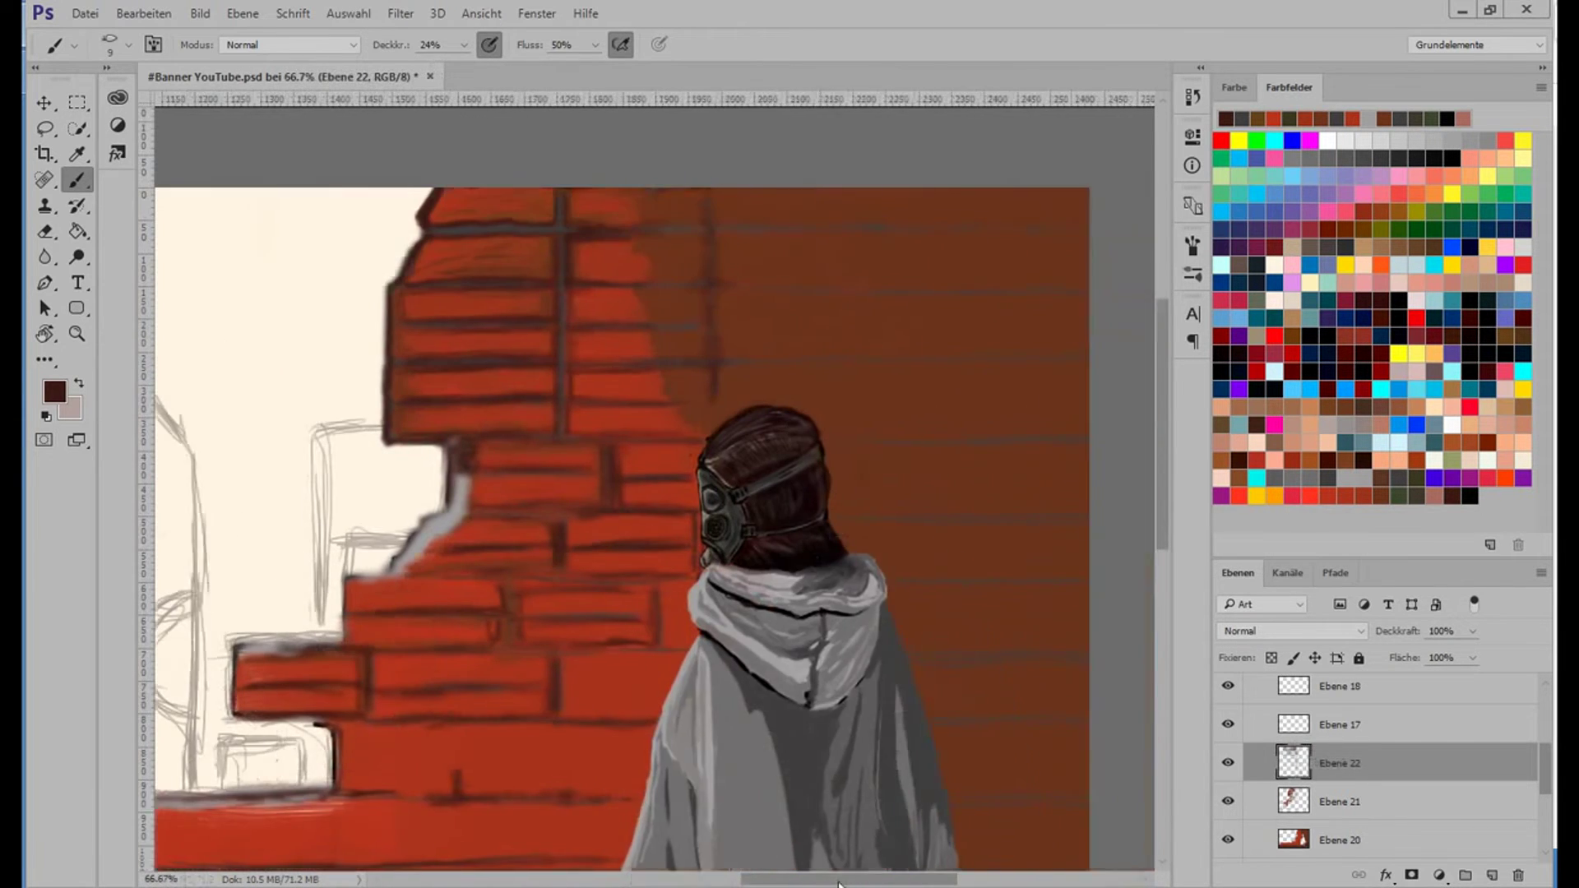
On layer Ebene 17 at full opacity, paint light blue along the top of the wall.
key(alt+bracketright)
key(0)
drag(769, 267, 966, 265)
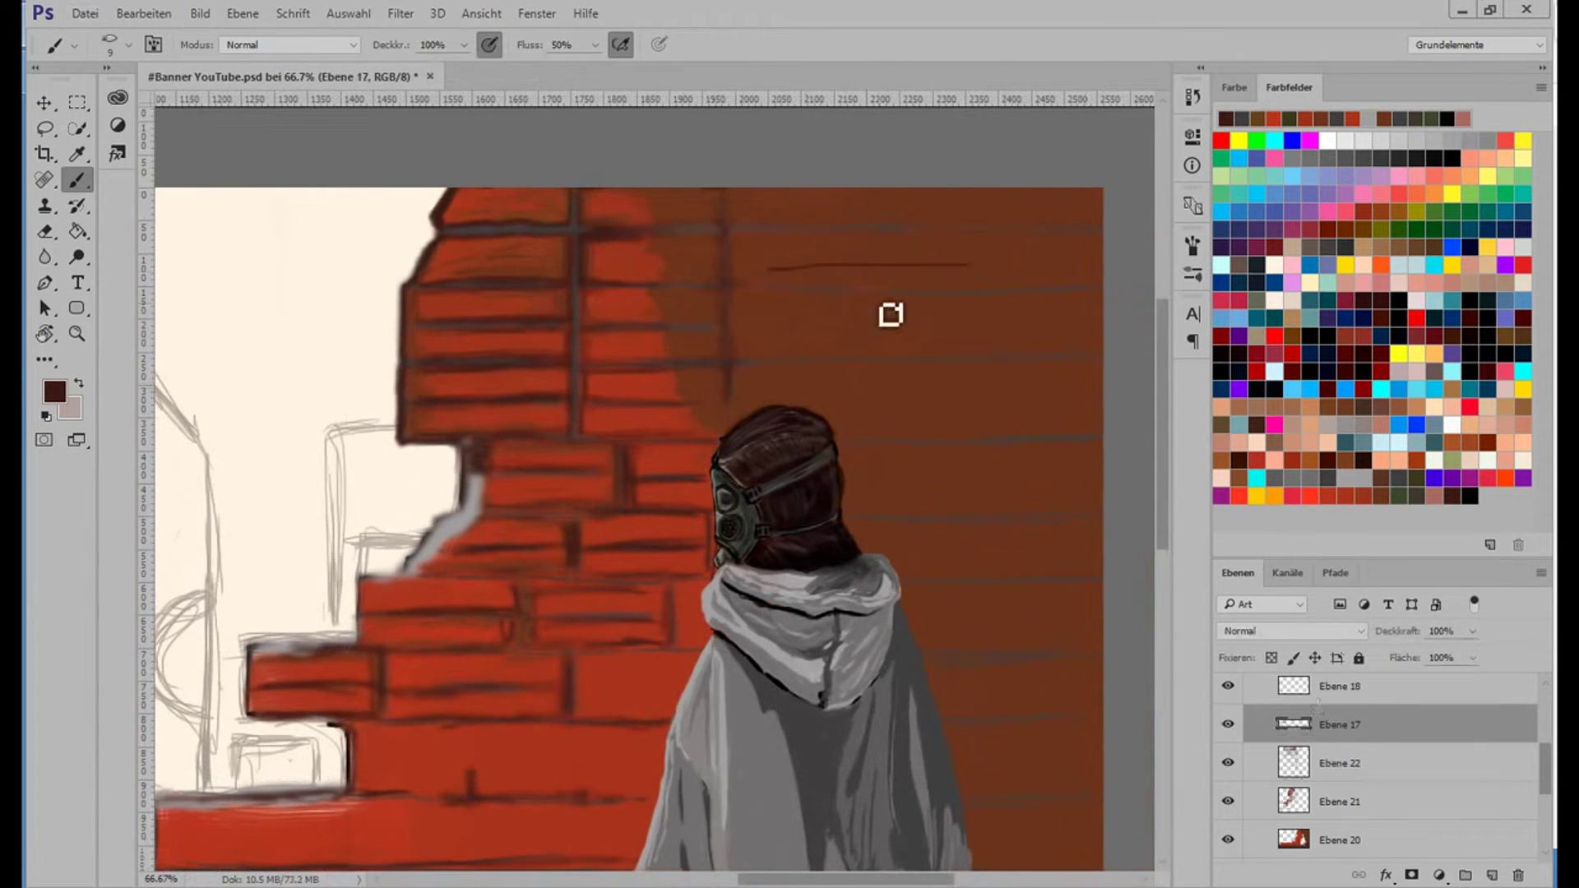
right_click(932, 414)
key(Escape)
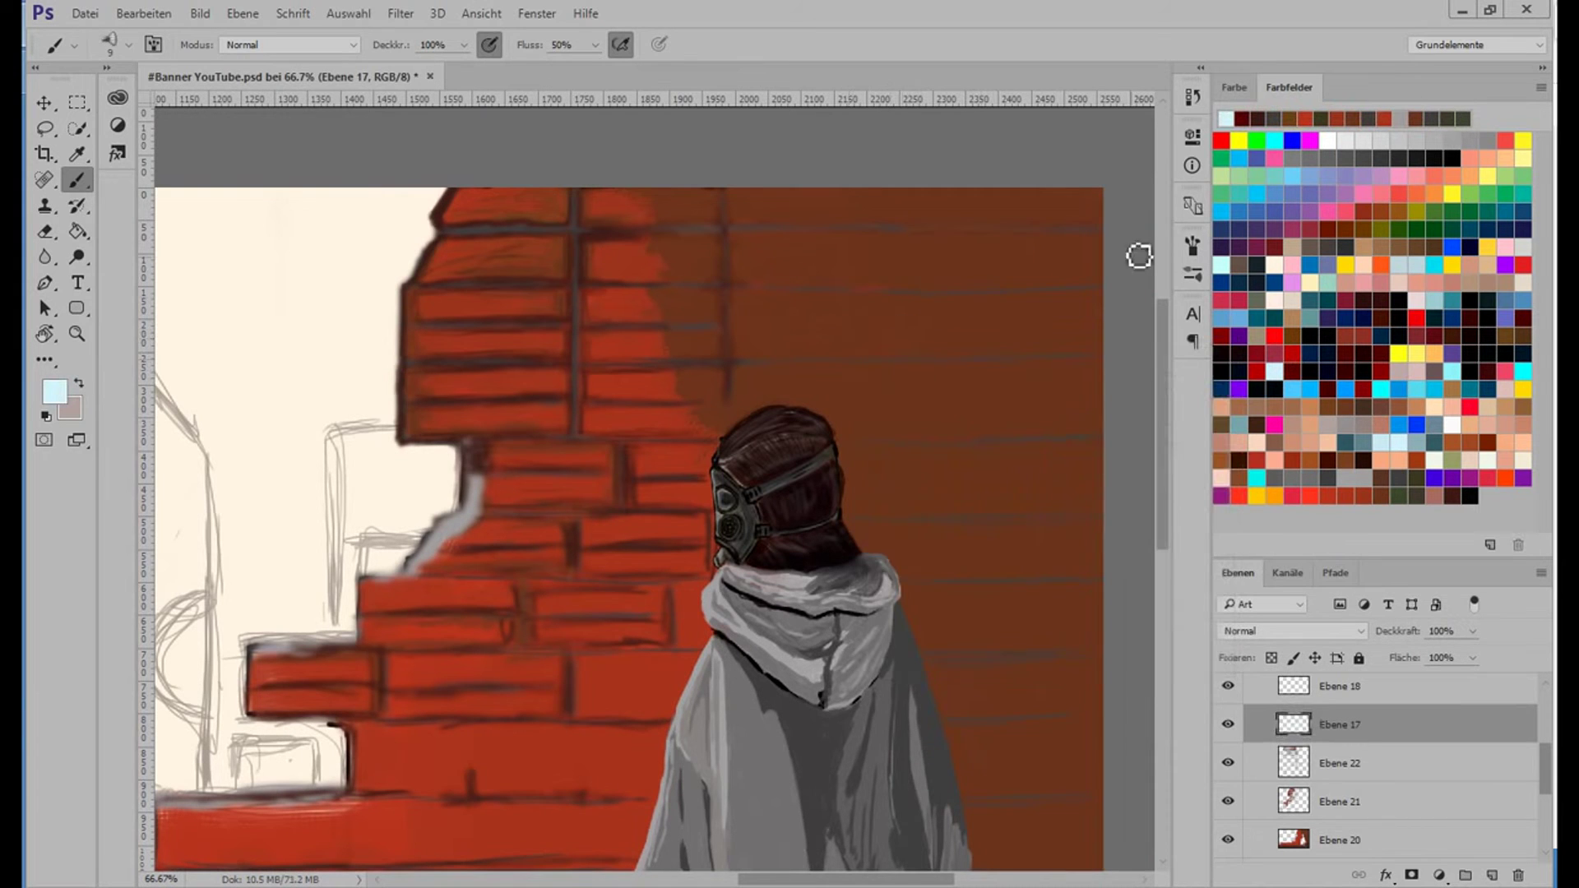
mouse_move(1102, 199)
mouse_down()
mouse_move(1061, 237)
mouse_move(808, 204)
mouse_up()
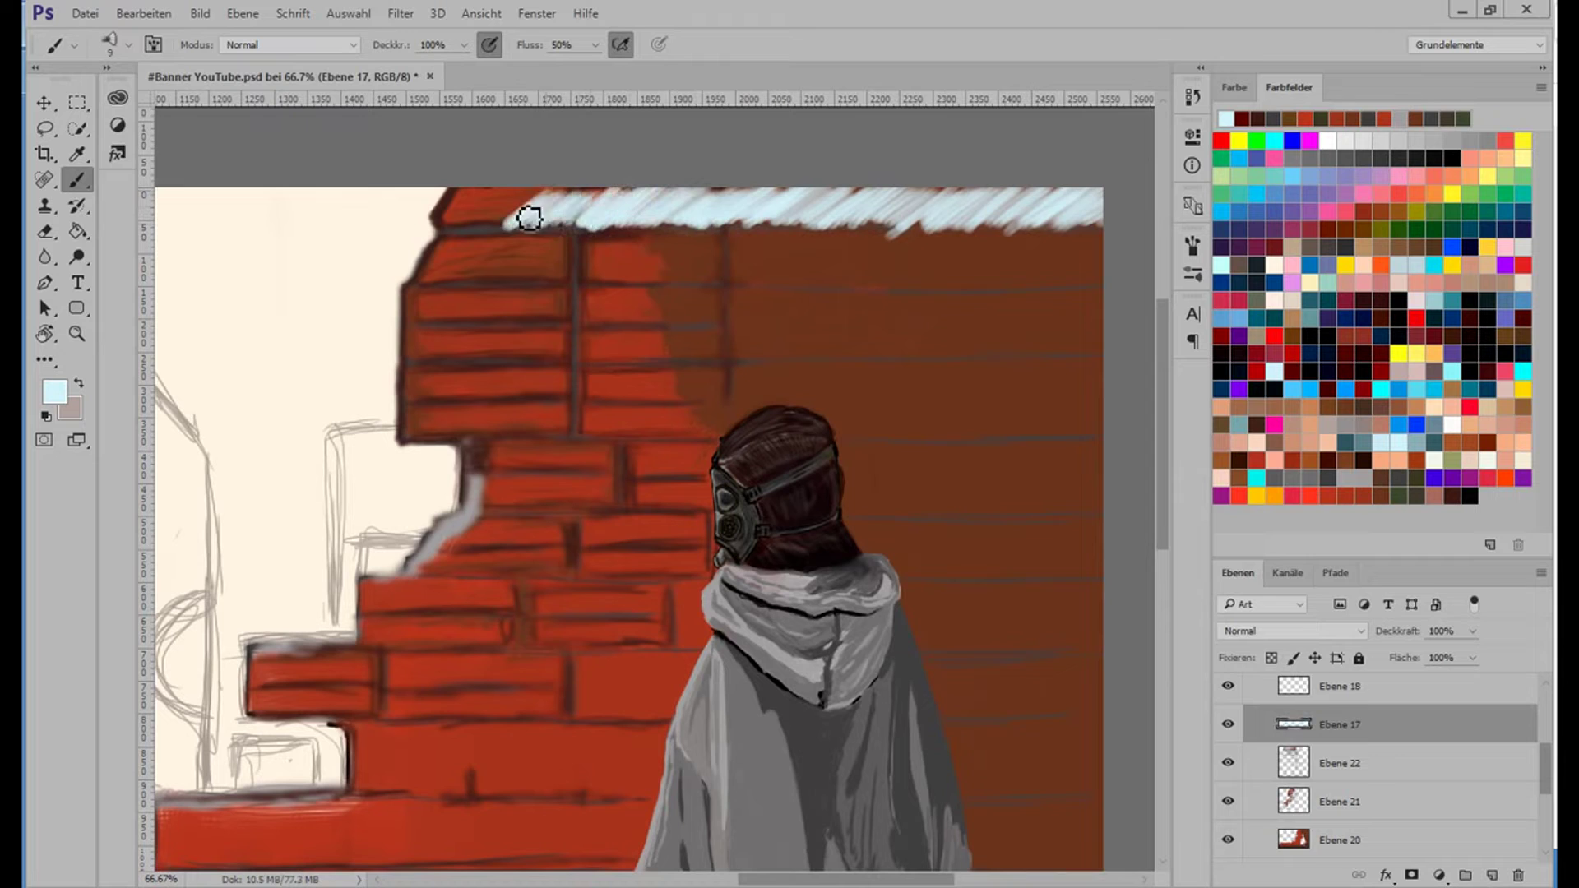
drag(807, 204, 472, 226)
With a 30 px brush, paint broad cyan sky strokes across the top right.
click(1290, 631)
key(Escape)
right_click(921, 284)
key(Escape)
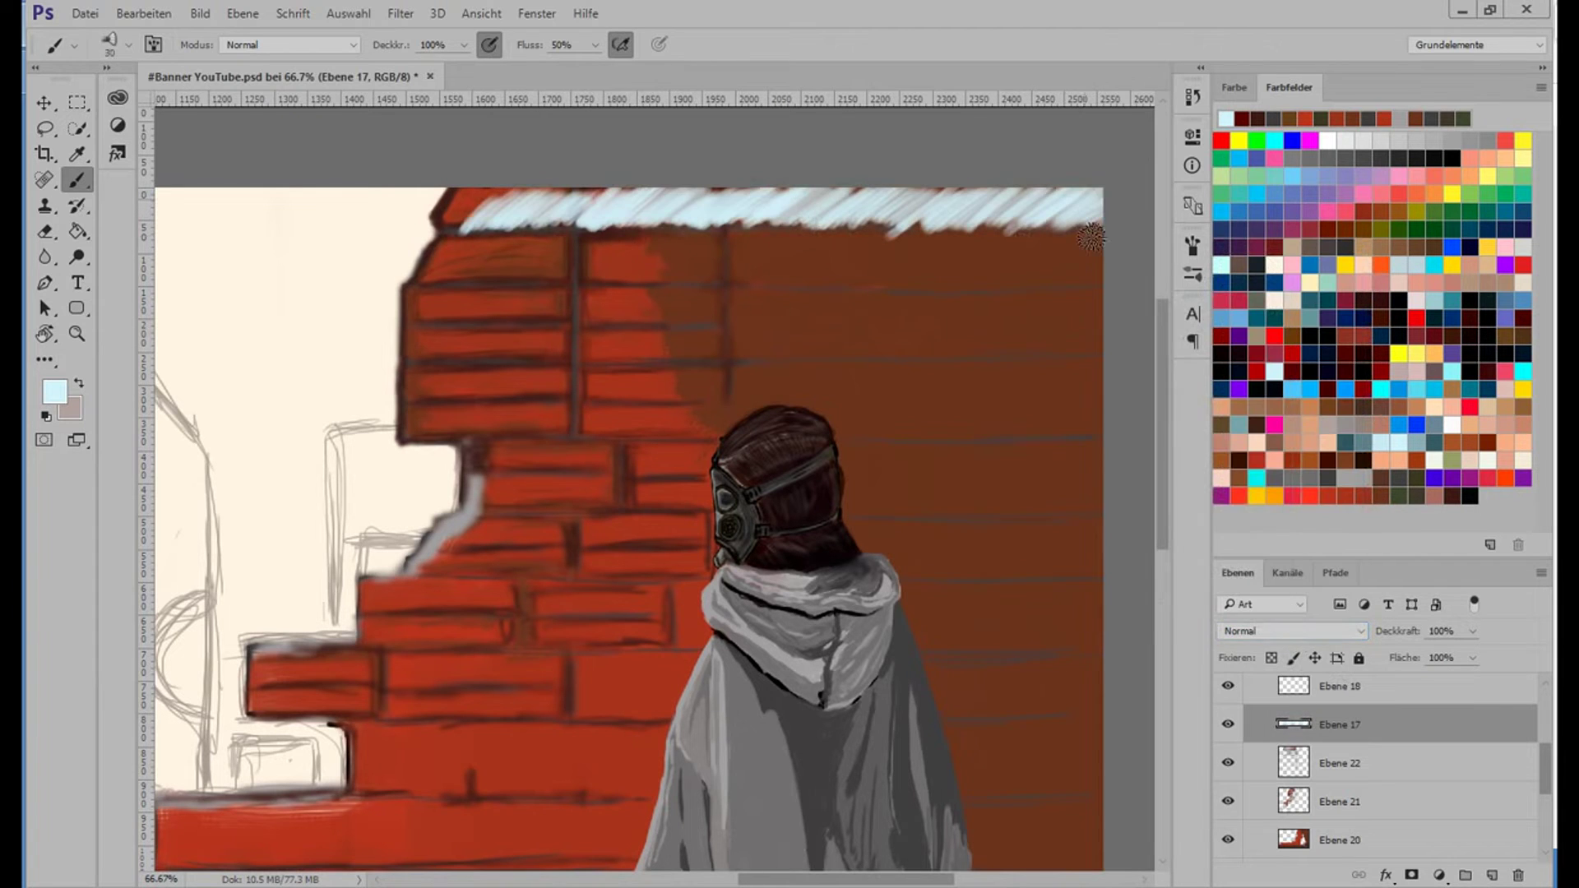
mouse_move(1102, 214)
mouse_down()
mouse_move(962, 311)
mouse_move(650, 313)
mouse_move(493, 246)
mouse_move(575, 244)
mouse_move(494, 296)
mouse_up()
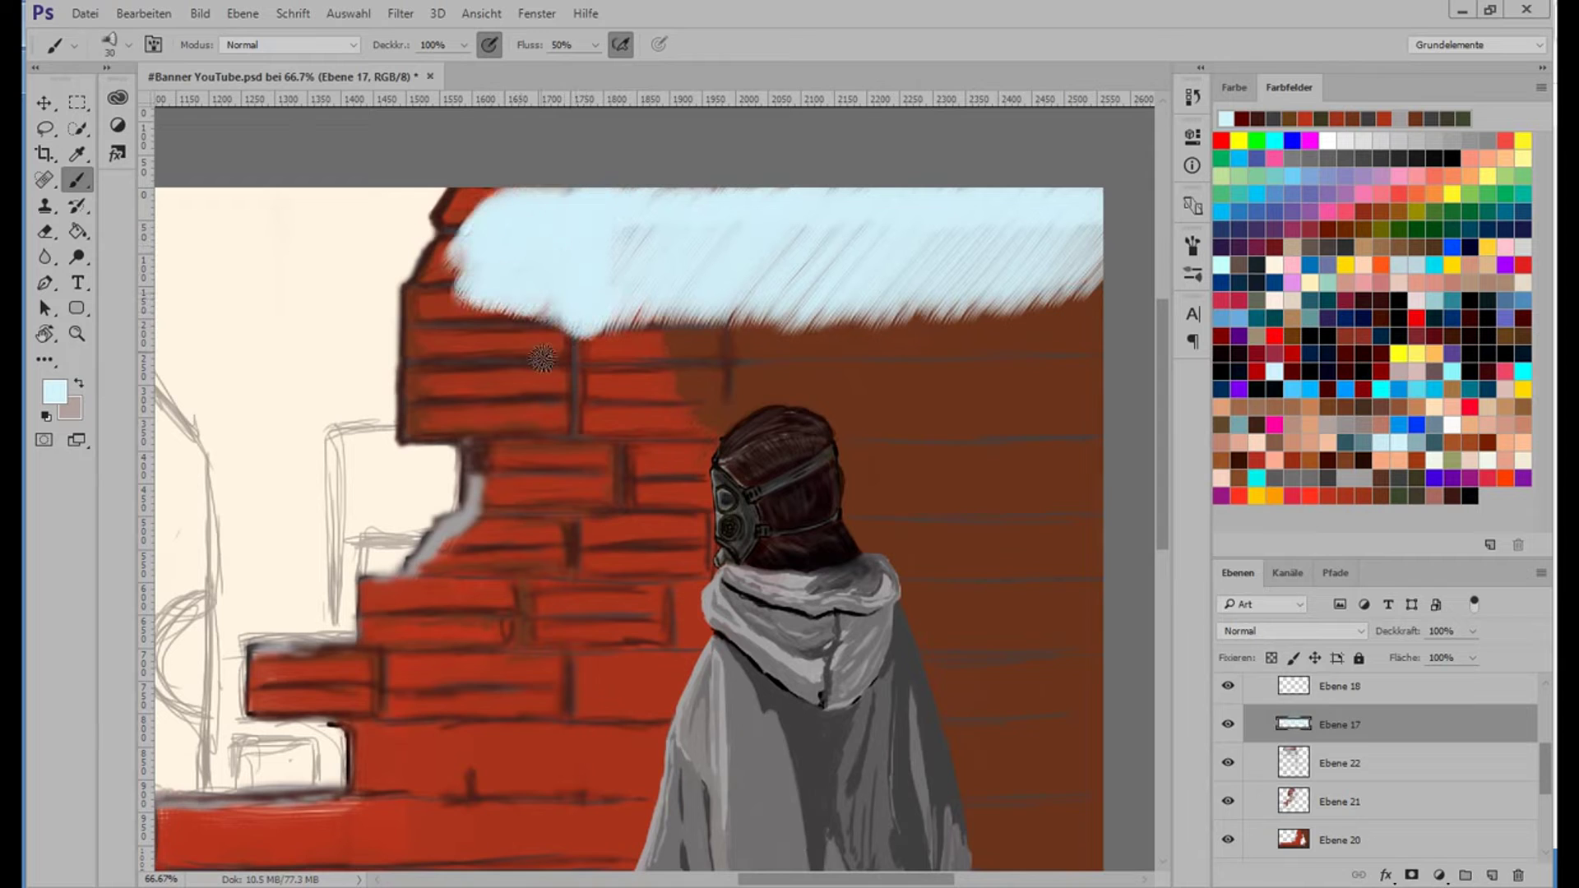
key(e)
click(80, 179)
key(ctrl+minus)
mouse_move(978, 280)
mouse_down()
mouse_move(1028, 208)
mouse_move(882, 277)
mouse_move(806, 247)
mouse_move(534, 247)
mouse_up()
mouse_move(741, 273)
mouse_down()
mouse_move(962, 345)
mouse_move(872, 386)
mouse_move(656, 344)
mouse_move(567, 211)
mouse_move(699, 346)
mouse_up()
scroll(699, 345, down, 3)
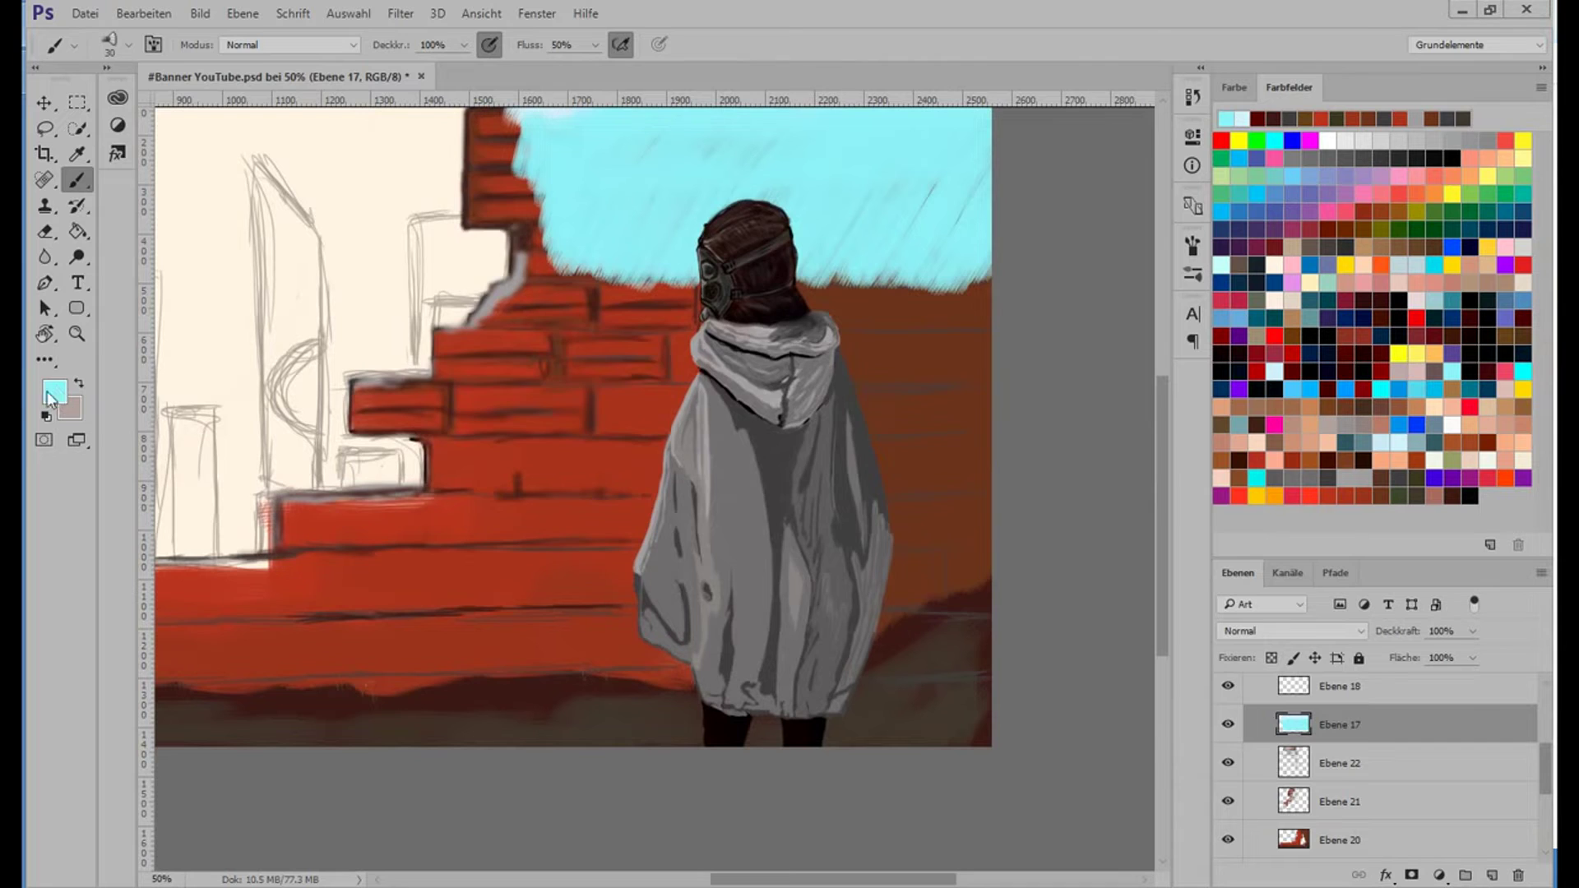
Choose a grass green in the Color Picker and save it as a swatch.
click(55, 393)
click(783, 494)
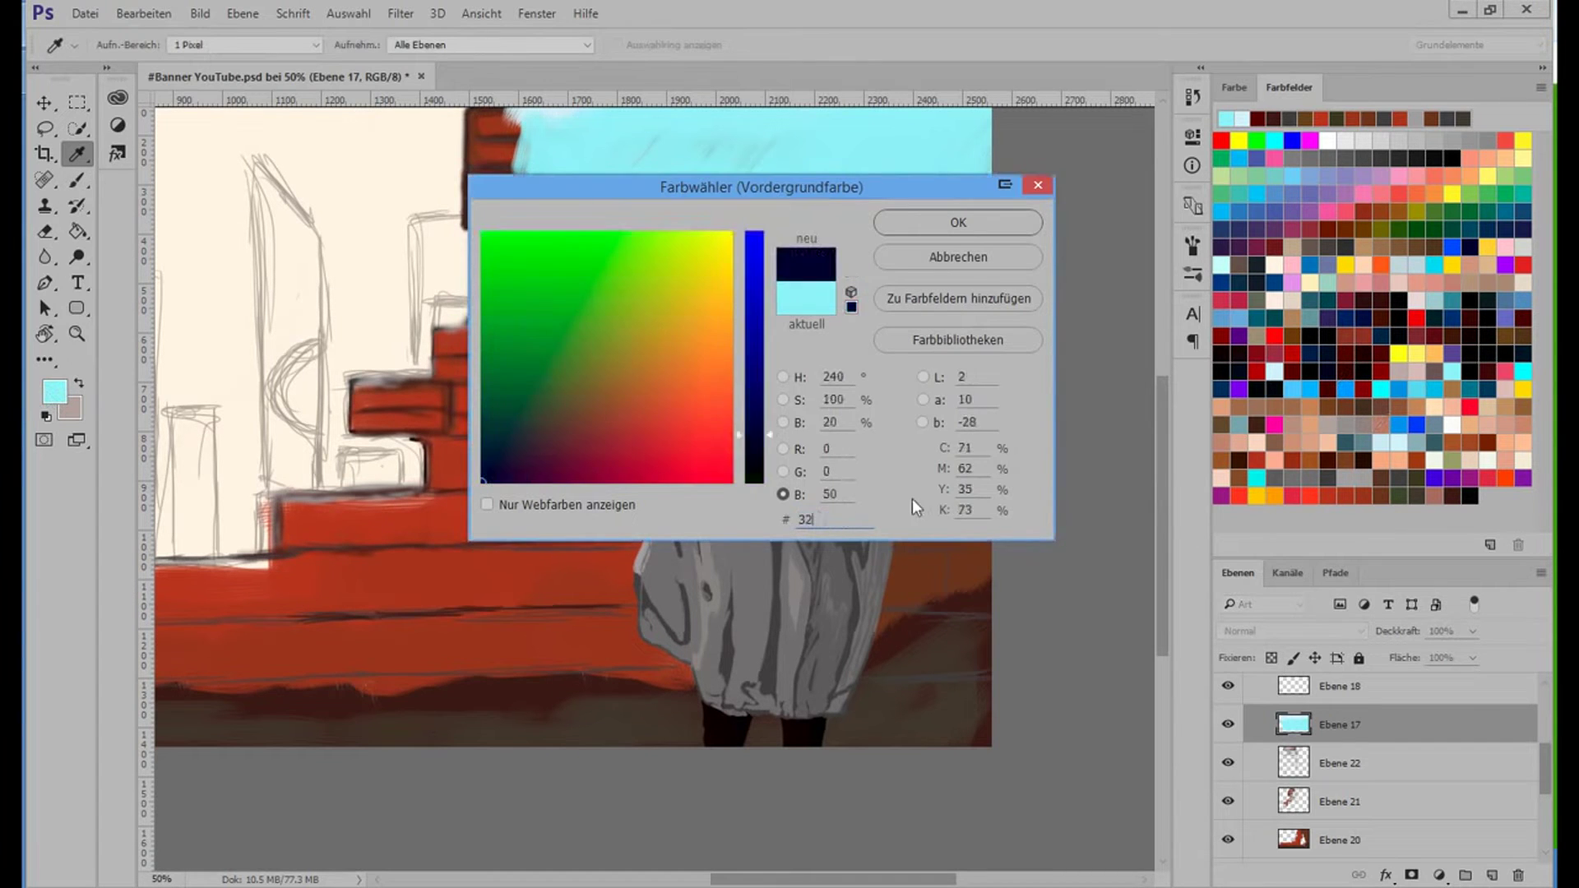
click(967, 232)
key(b)
click(1490, 545)
Paint a dark brown ground along the bottom, then green grass over it.
alt+click(965, 715)
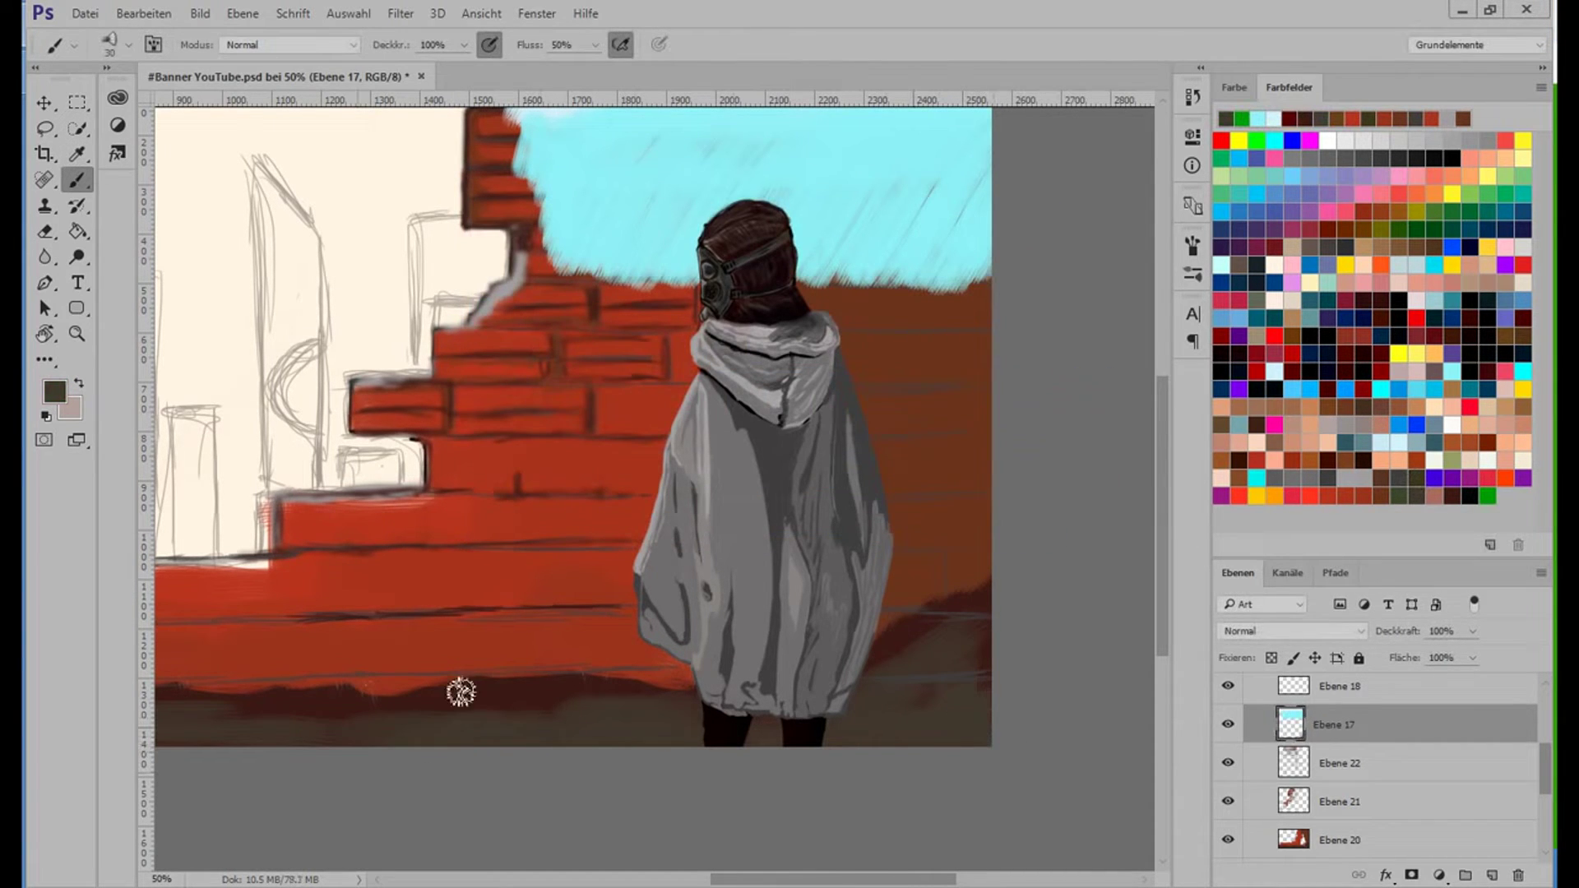
mouse_move(460, 692)
mouse_down()
mouse_move(916, 677)
mouse_move(1004, 573)
mouse_up()
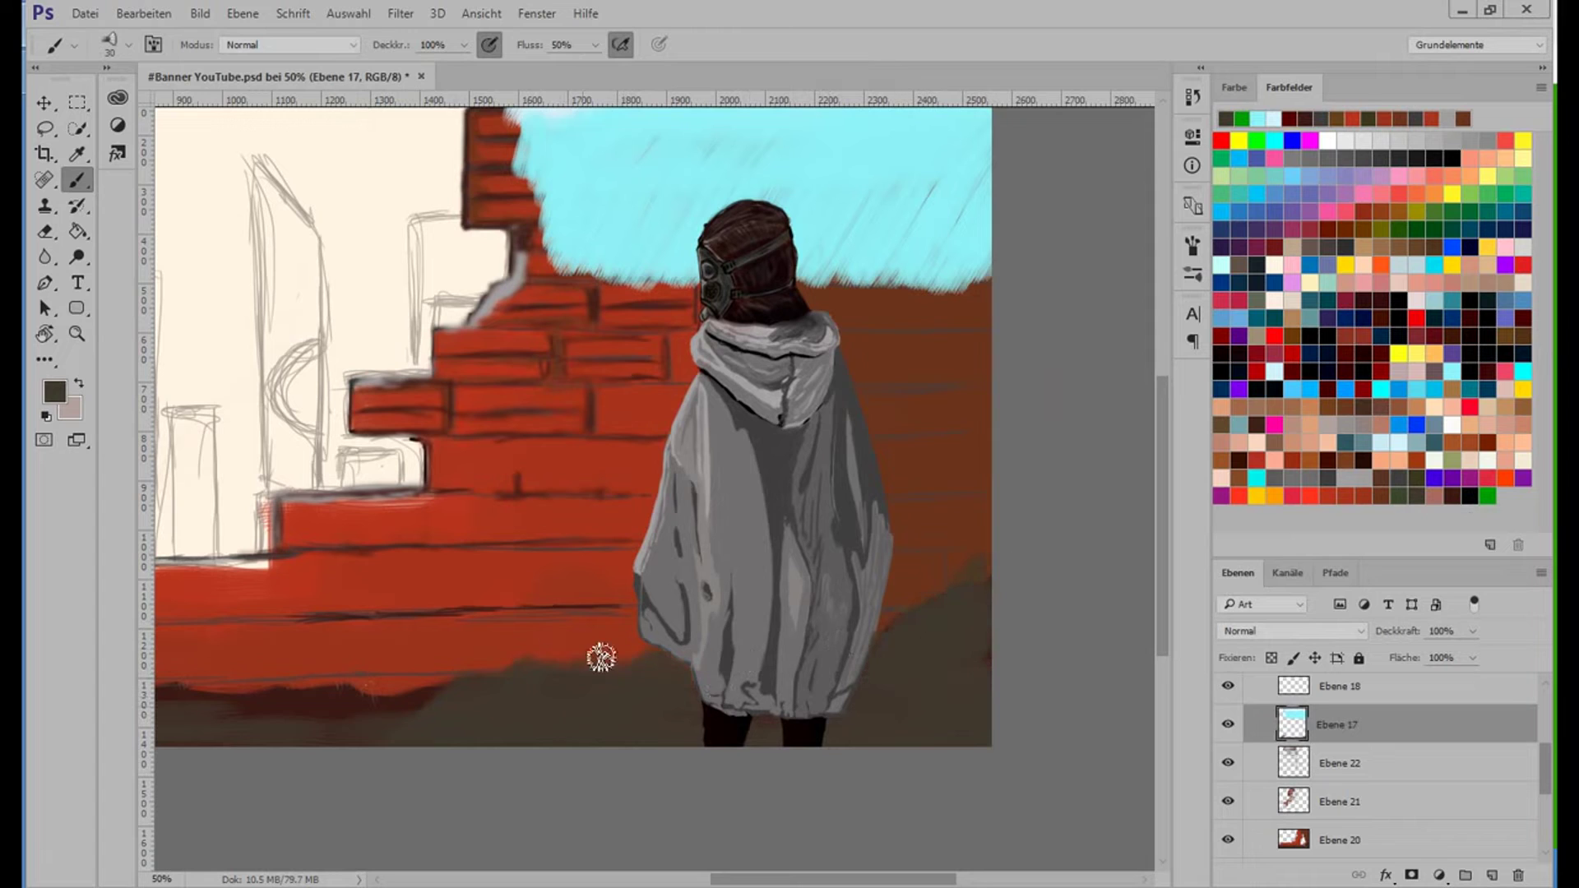
mouse_move(601, 657)
mouse_down()
mouse_move(638, 627)
mouse_move(997, 660)
mouse_up()
drag(651, 743, 468, 673)
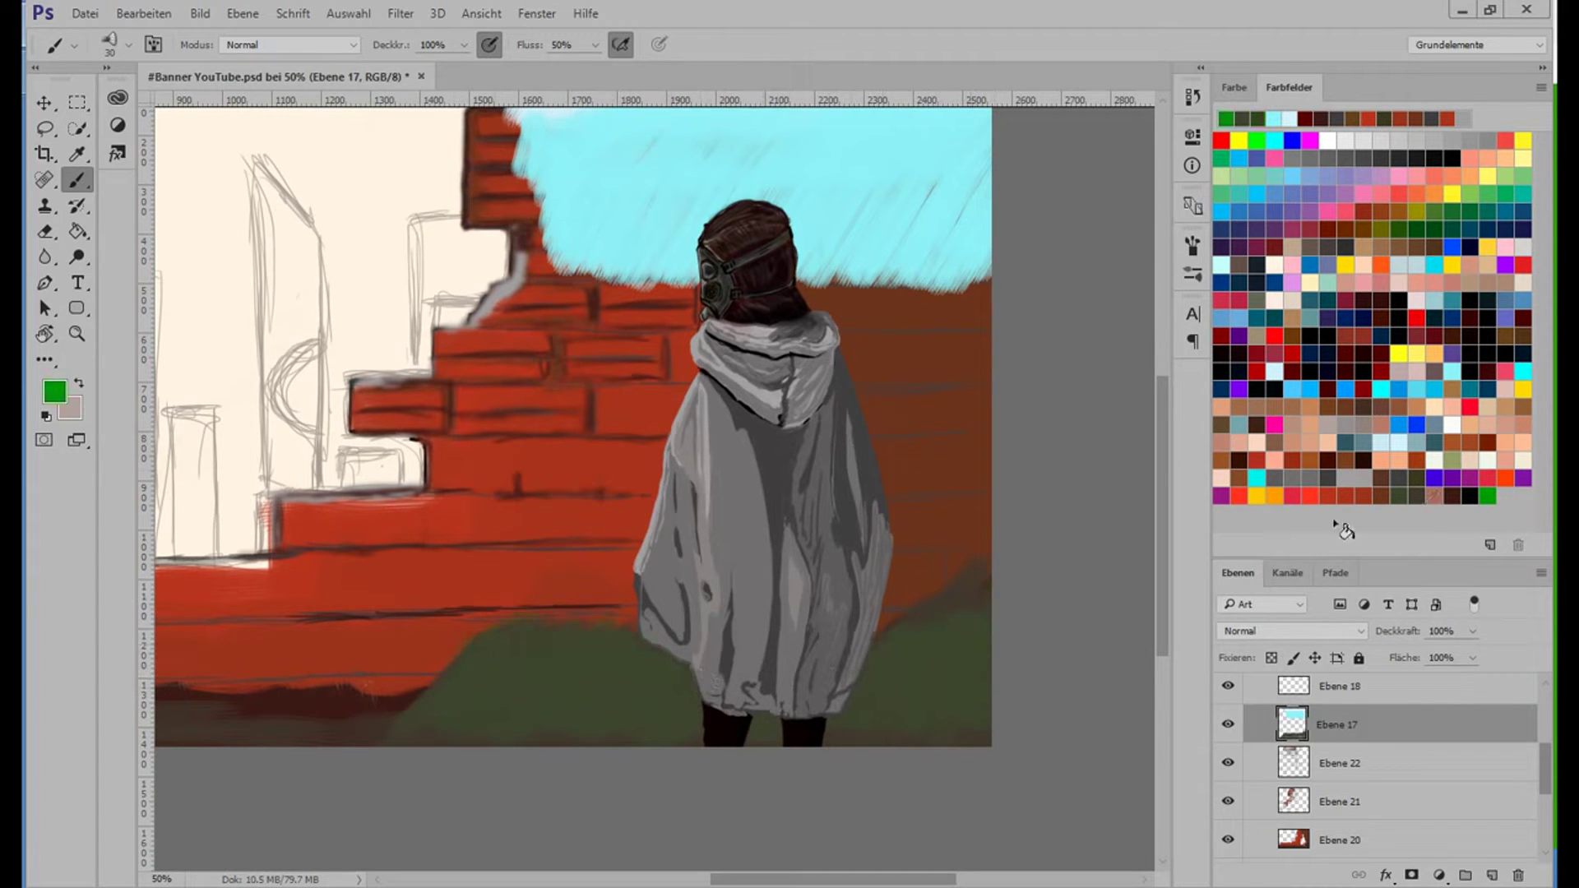
drag(976, 602, 1006, 607)
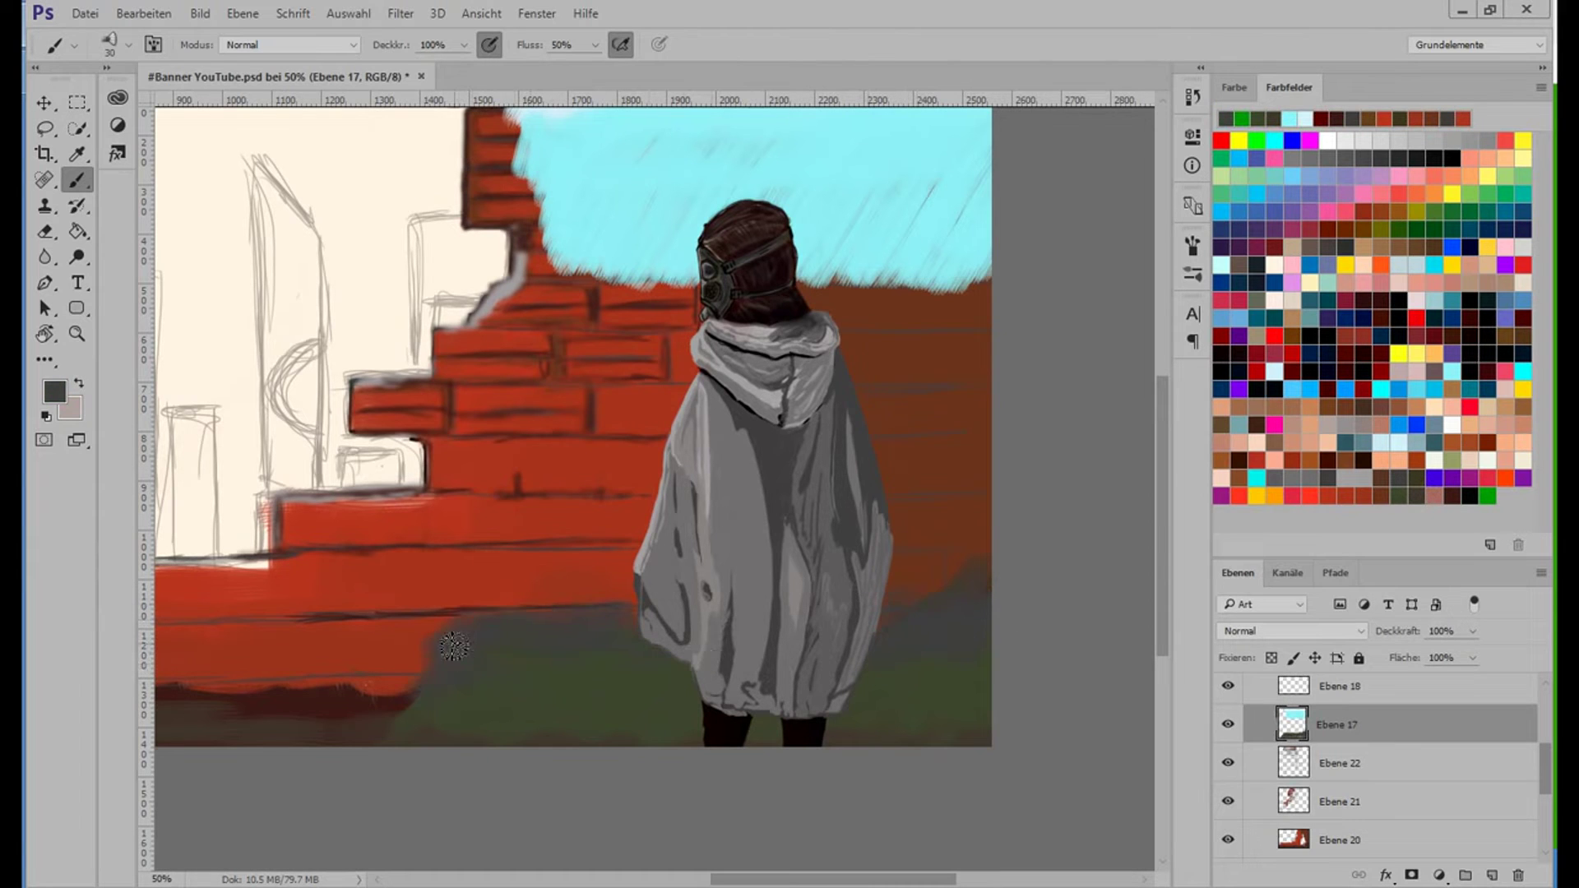
Paint pale blue sky over the wall around the figure and reorder layers Ebene 22 and Ebene 17.
click(1310, 282)
scroll(971, 280, up, 2)
drag(979, 189, 830, 246)
drag(945, 247, 797, 181)
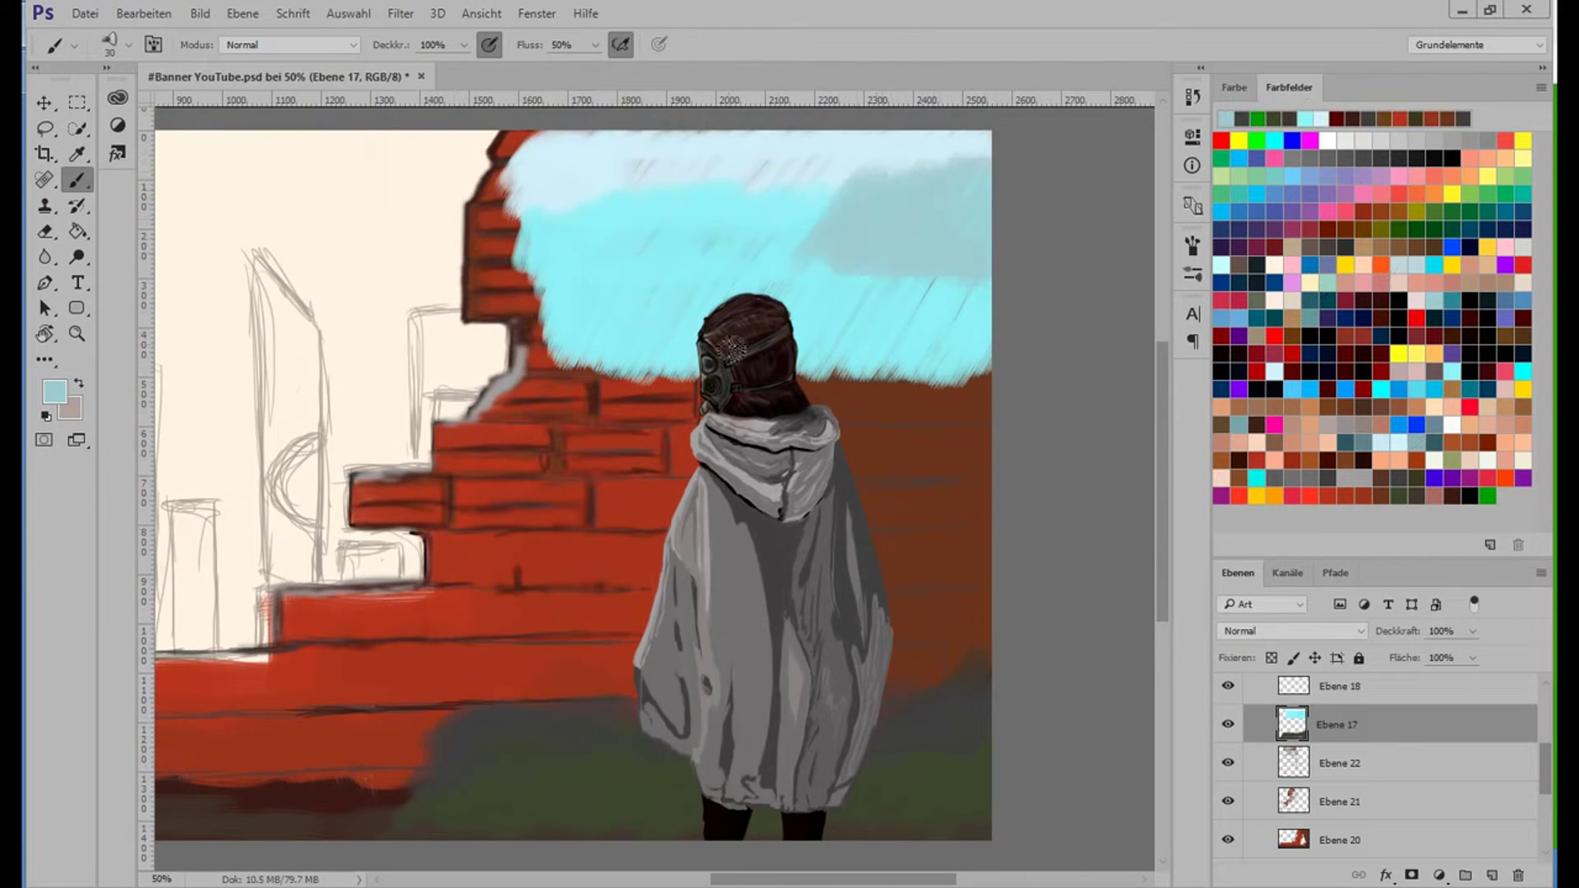
drag(798, 247, 986, 197)
mouse_move(979, 576)
mouse_down()
mouse_move(997, 669)
mouse_move(941, 660)
mouse_move(891, 606)
mouse_up()
mouse_move(650, 707)
mouse_down()
mouse_move(444, 740)
mouse_move(554, 666)
mouse_move(576, 583)
mouse_up()
drag(979, 633, 872, 468)
mouse_move(625, 609)
mouse_down()
mouse_move(527, 493)
mouse_move(804, 557)
mouse_move(994, 377)
mouse_move(567, 460)
mouse_move(484, 631)
mouse_move(502, 395)
mouse_move(987, 386)
mouse_up()
drag(1339, 763, 1339, 707)
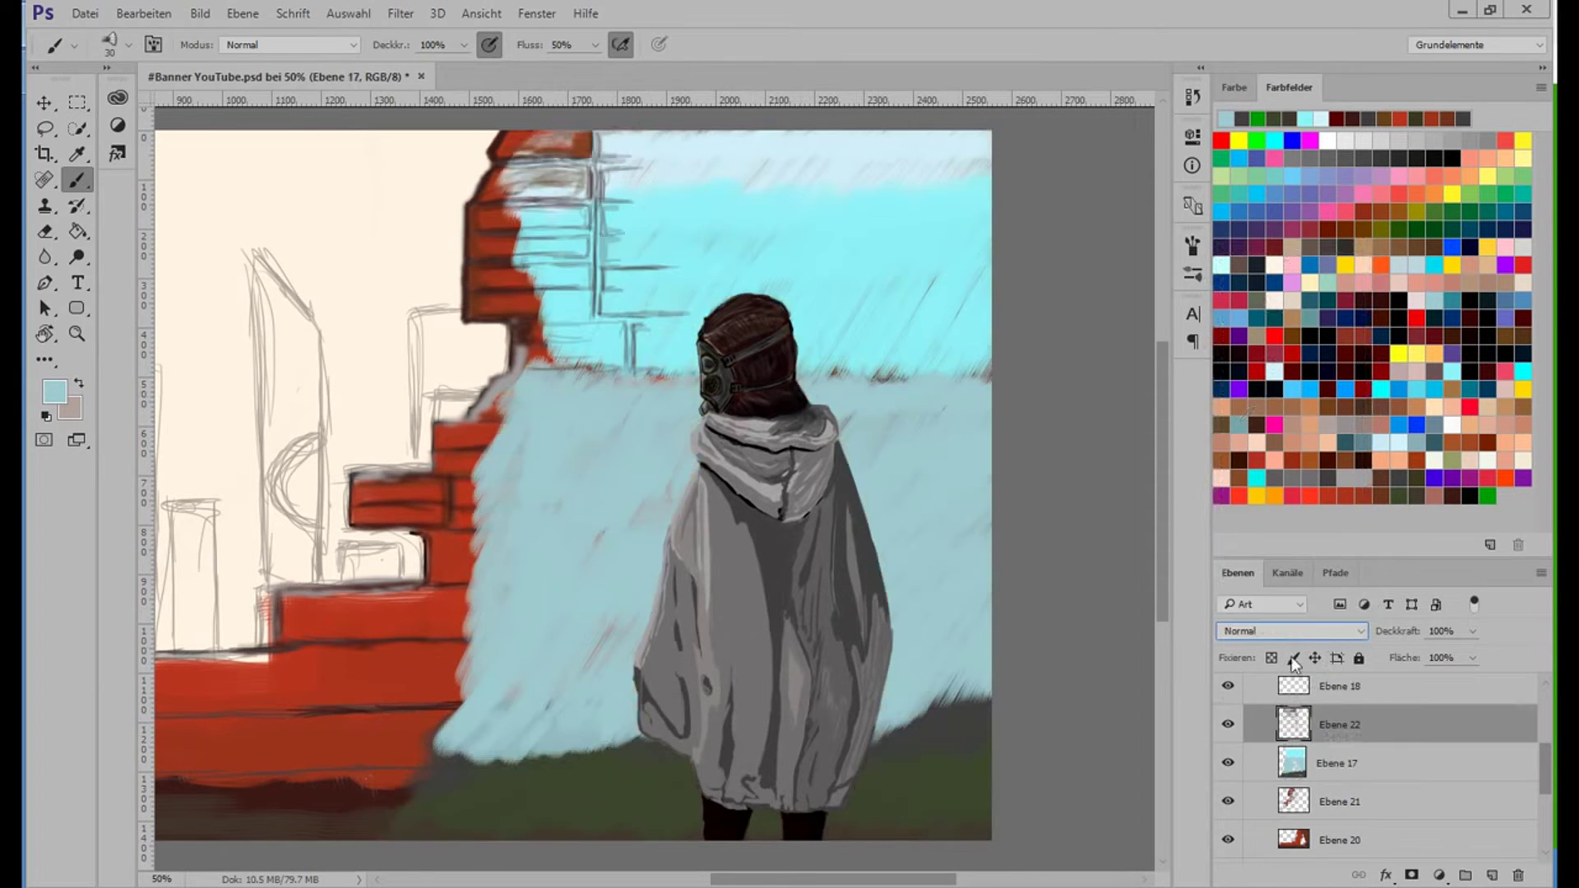
drag(1336, 763, 1336, 712)
With the Smudge tool, streak the blue sky downward on both sides of the head.
click(45, 257)
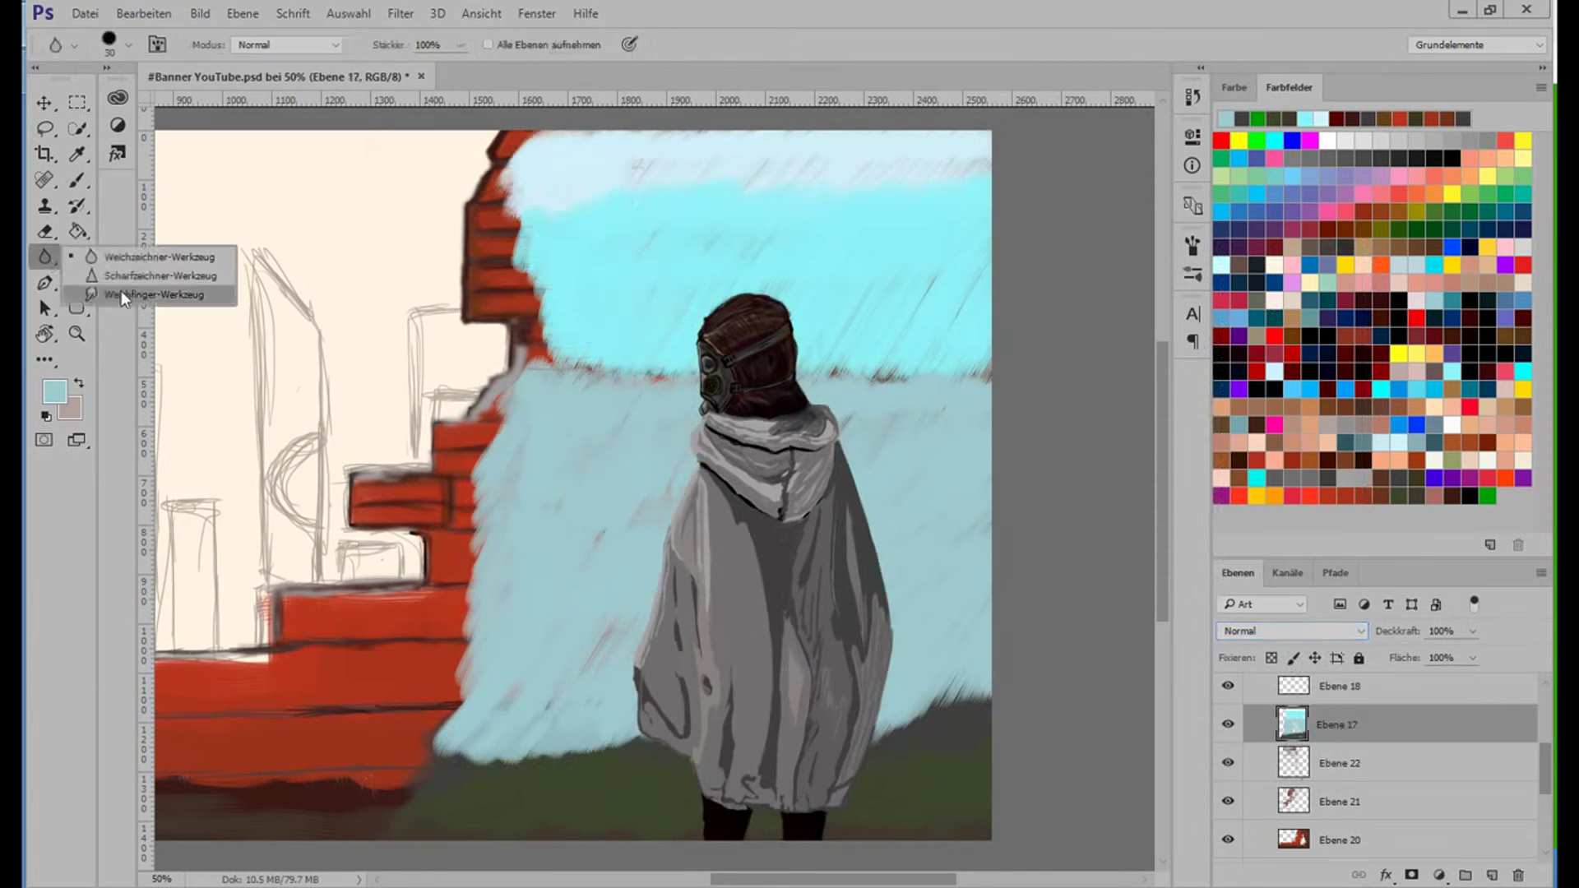
click(122, 295)
right_click(625, 259)
key(Escape)
mouse_move(607, 350)
mouse_down()
mouse_move(660, 356)
mouse_move(575, 380)
mouse_move(518, 524)
mouse_up()
drag(698, 357, 624, 476)
drag(855, 314, 797, 407)
drag(933, 374, 851, 477)
drag(982, 358, 888, 497)
drag(612, 442, 498, 707)
drag(682, 188, 596, 374)
drag(884, 259, 777, 403)
mouse_move(781, 188)
mouse_down()
mouse_move(637, 354)
mouse_move(493, 707)
mouse_up()
drag(678, 355, 594, 526)
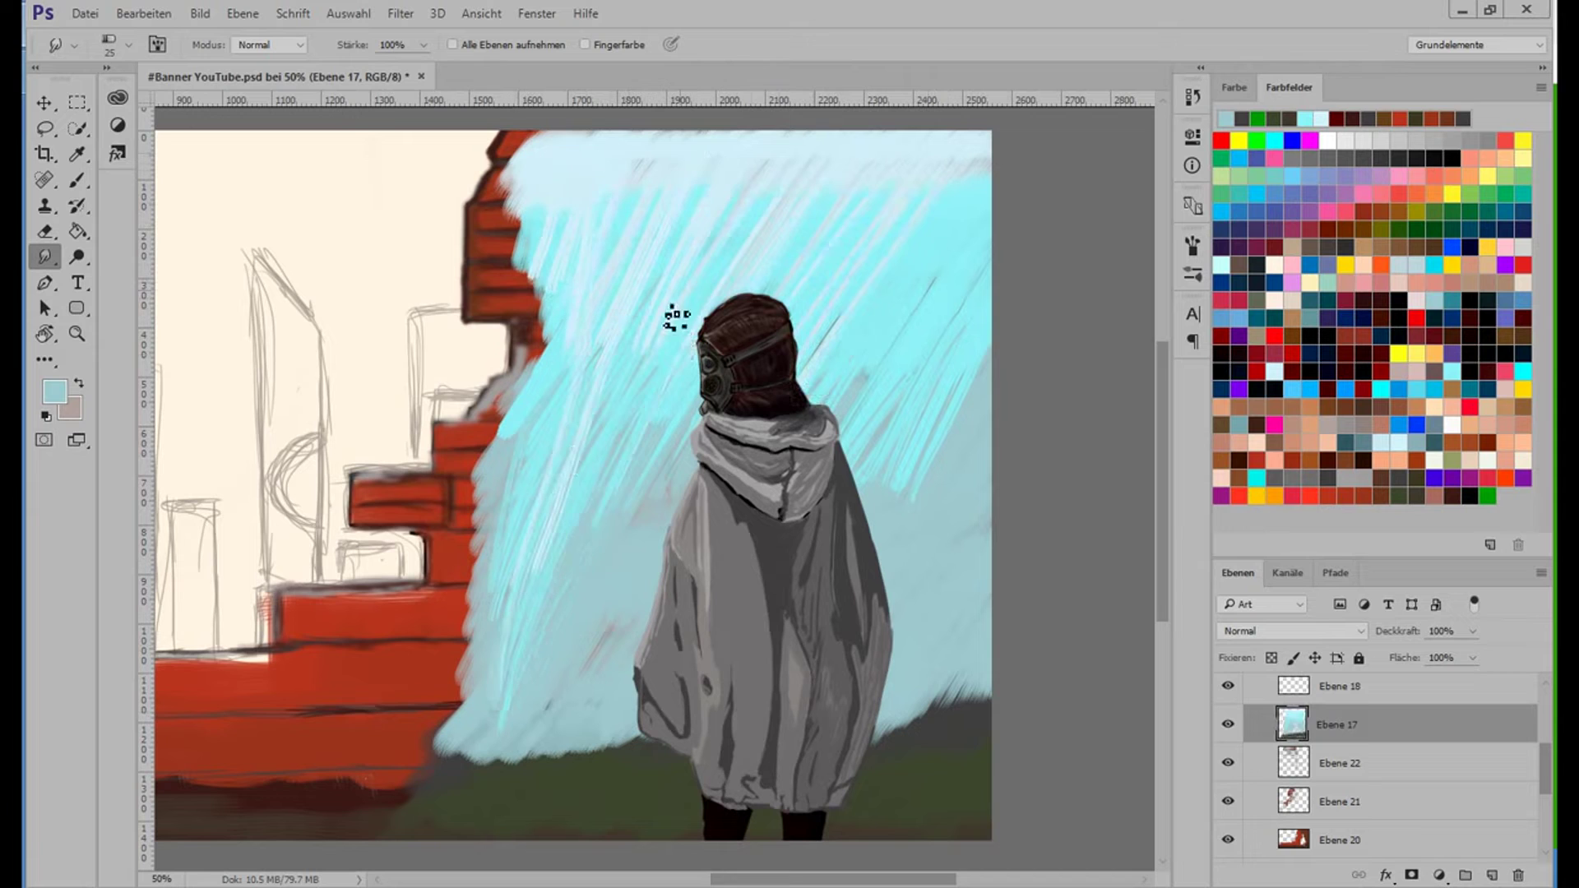
drag(670, 328, 559, 691)
drag(839, 321, 806, 399)
Smudge the blue sky down into the green grass and soften the upper sky strokes.
drag(913, 464, 872, 551)
mouse_move(966, 399)
mouse_down()
mouse_move(912, 650)
mouse_move(859, 785)
mouse_up()
drag(682, 740, 604, 798)
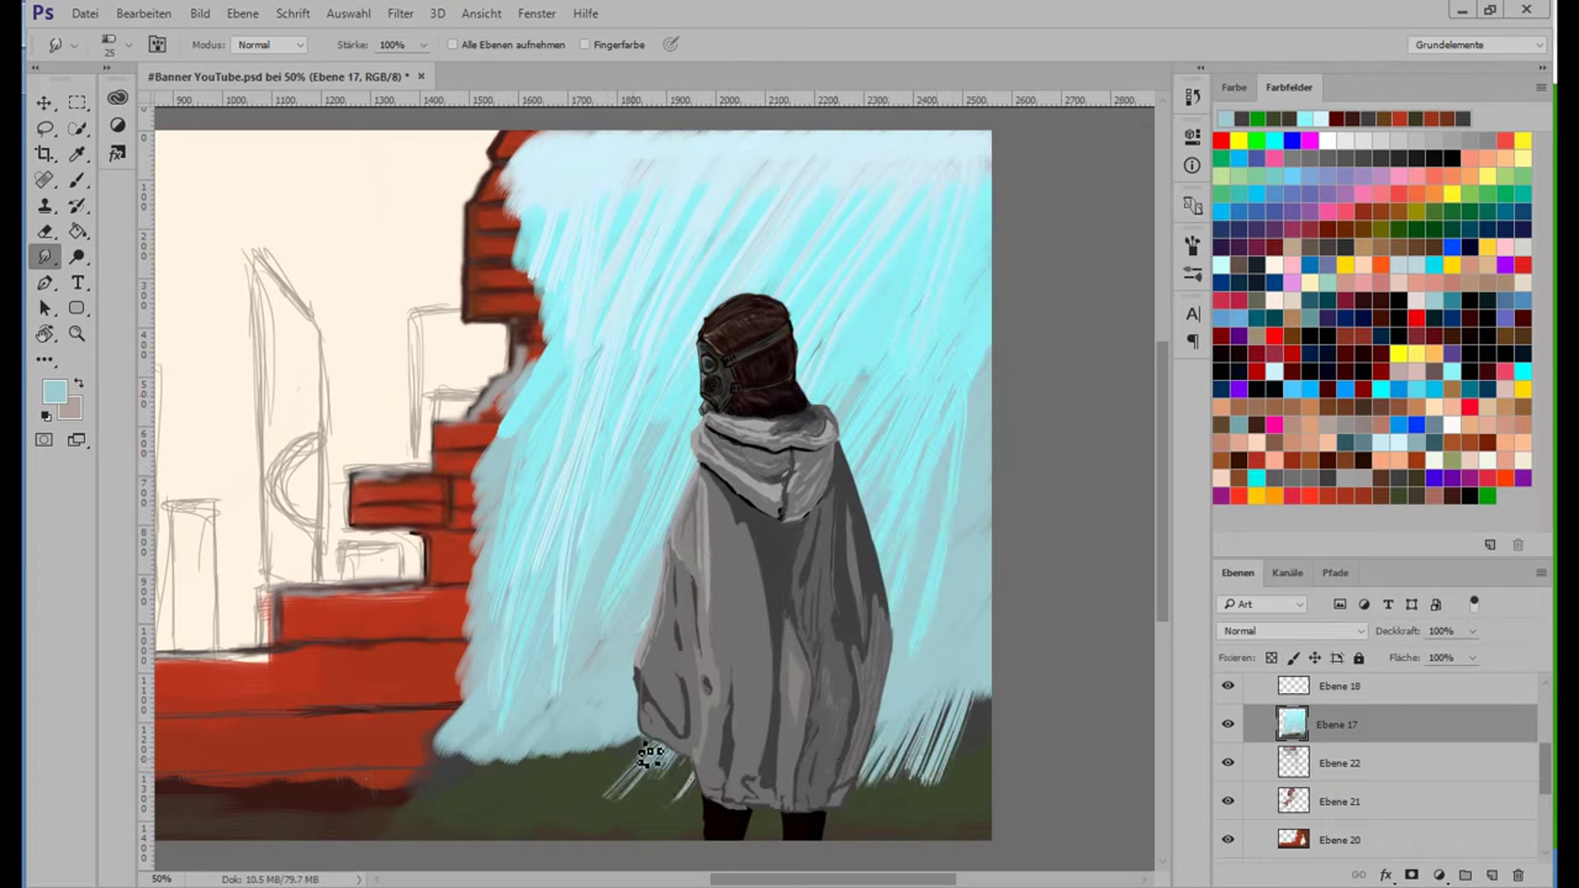
drag(575, 736, 526, 814)
drag(526, 740, 461, 801)
drag(641, 735, 576, 814)
drag(962, 691, 913, 772)
drag(987, 354, 929, 666)
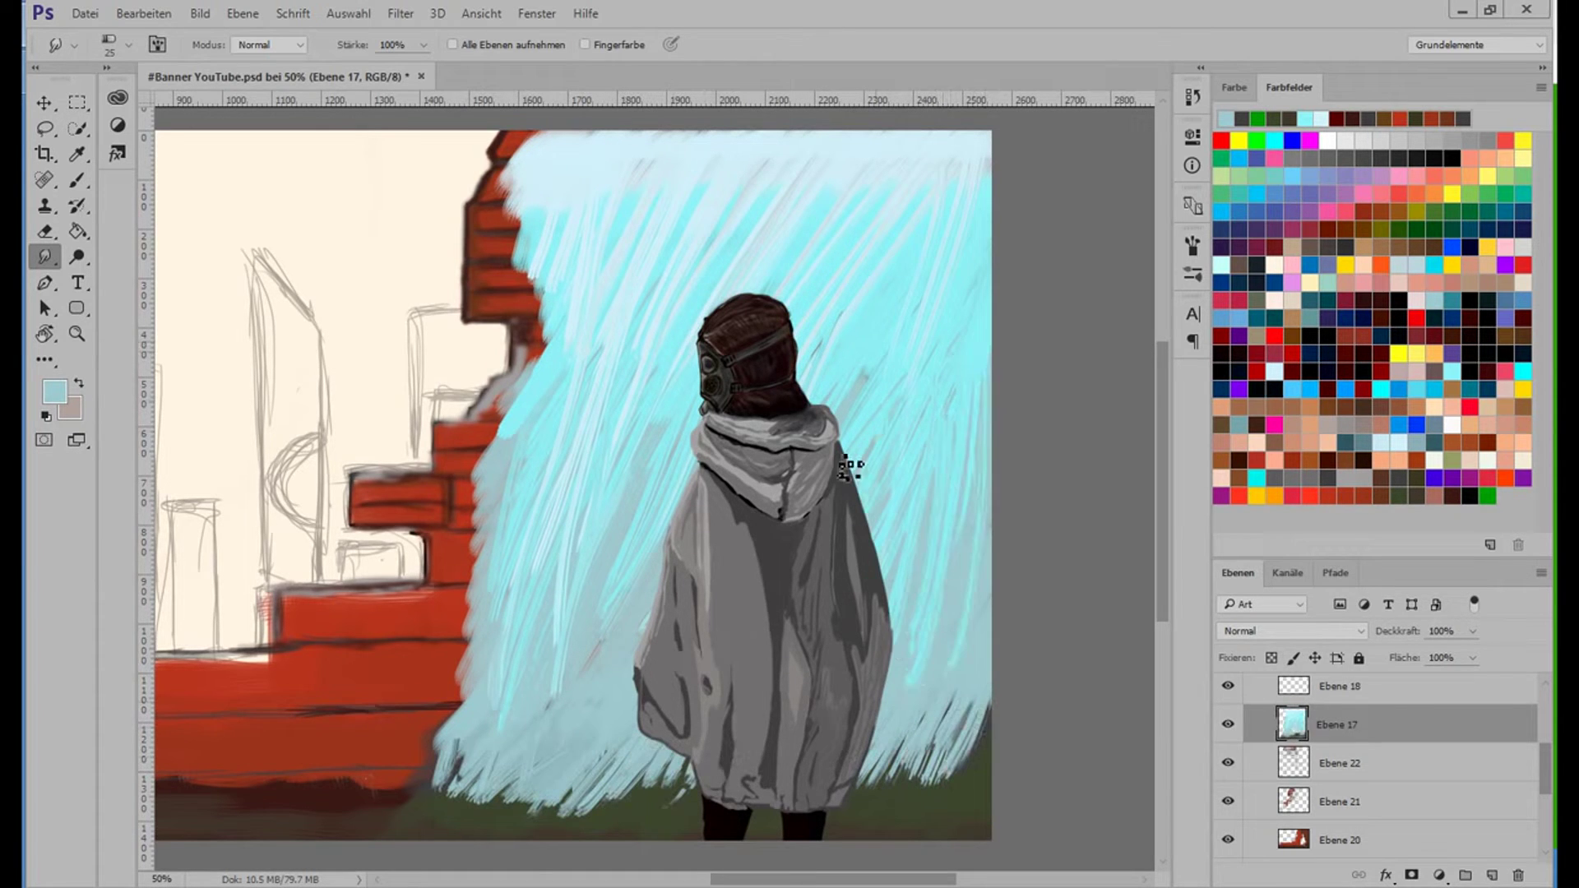
drag(592, 357, 535, 530)
drag(633, 261, 551, 387)
drag(564, 164, 535, 263)
drag(538, 411, 497, 547)
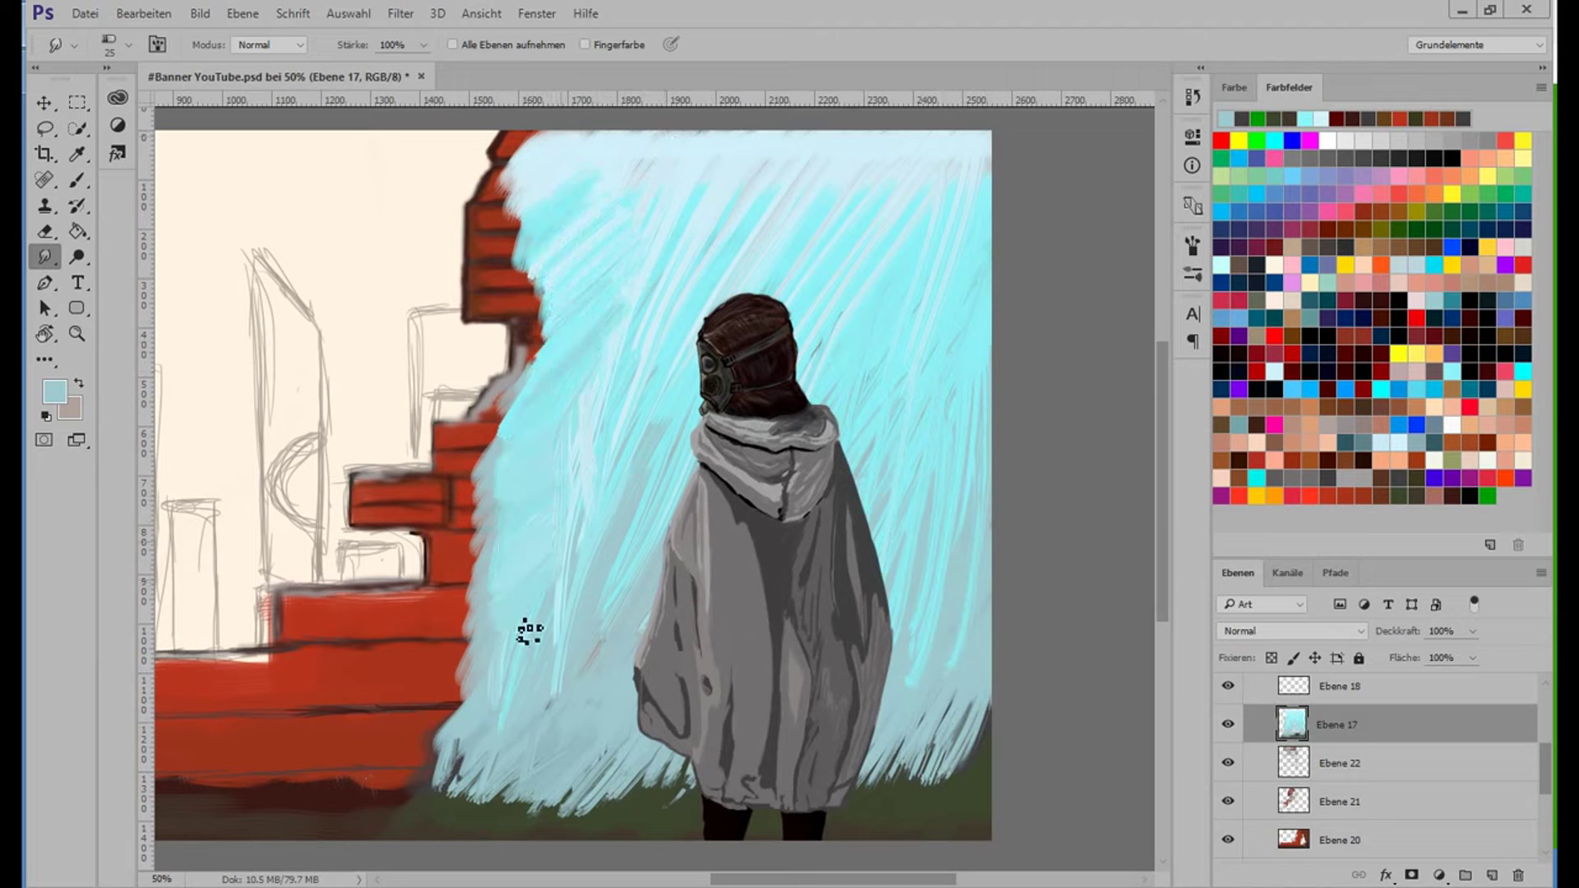
drag(605, 502, 567, 575)
drag(699, 202, 568, 526)
drag(629, 193, 535, 247)
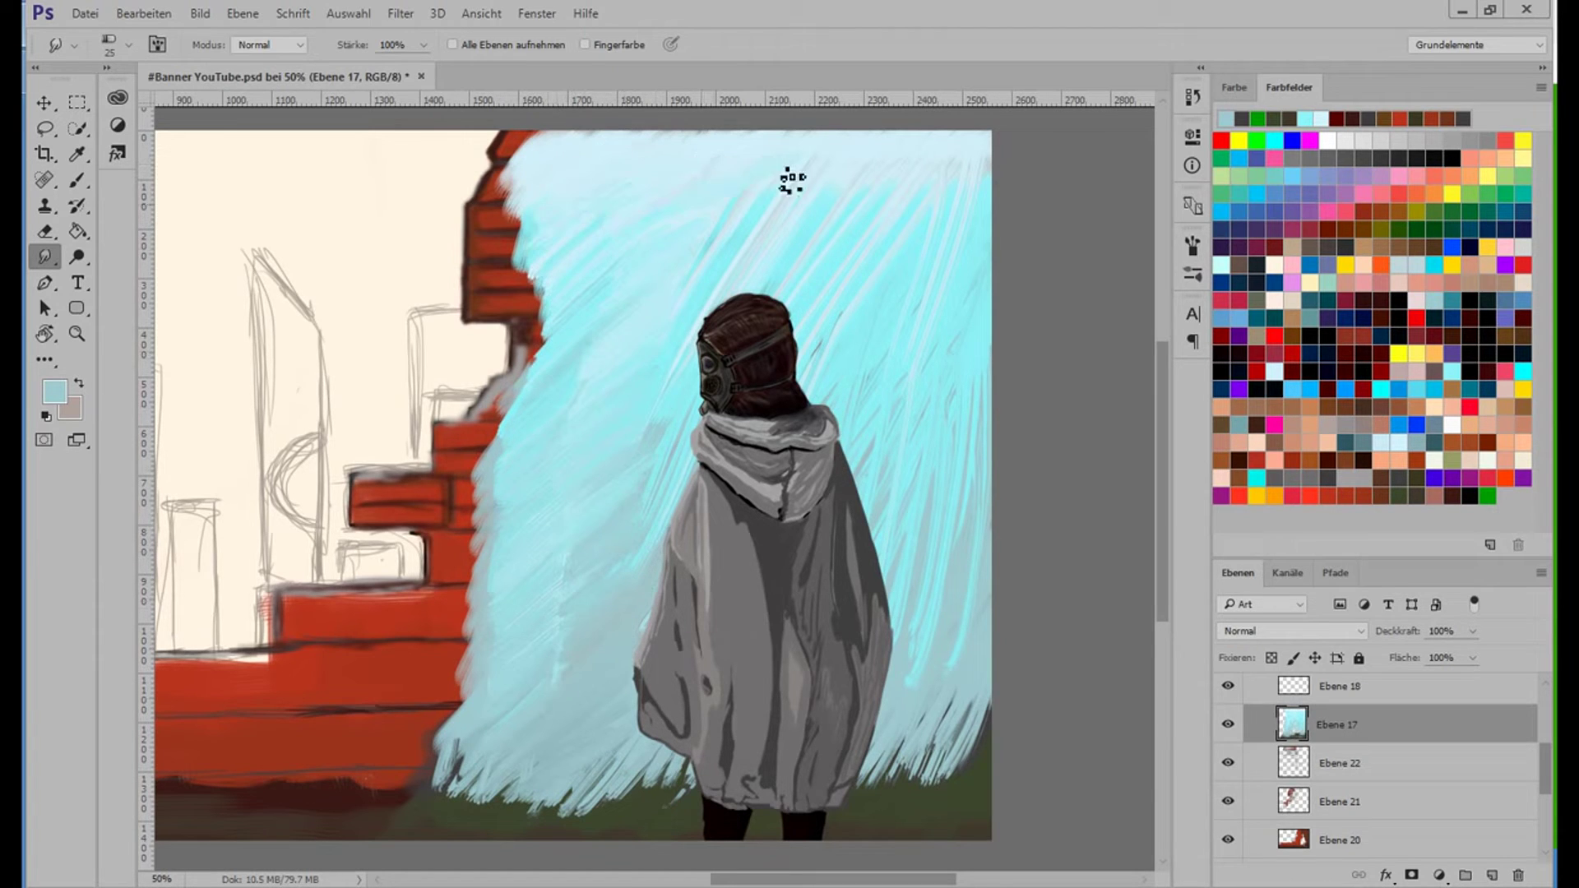
drag(765, 198, 703, 300)
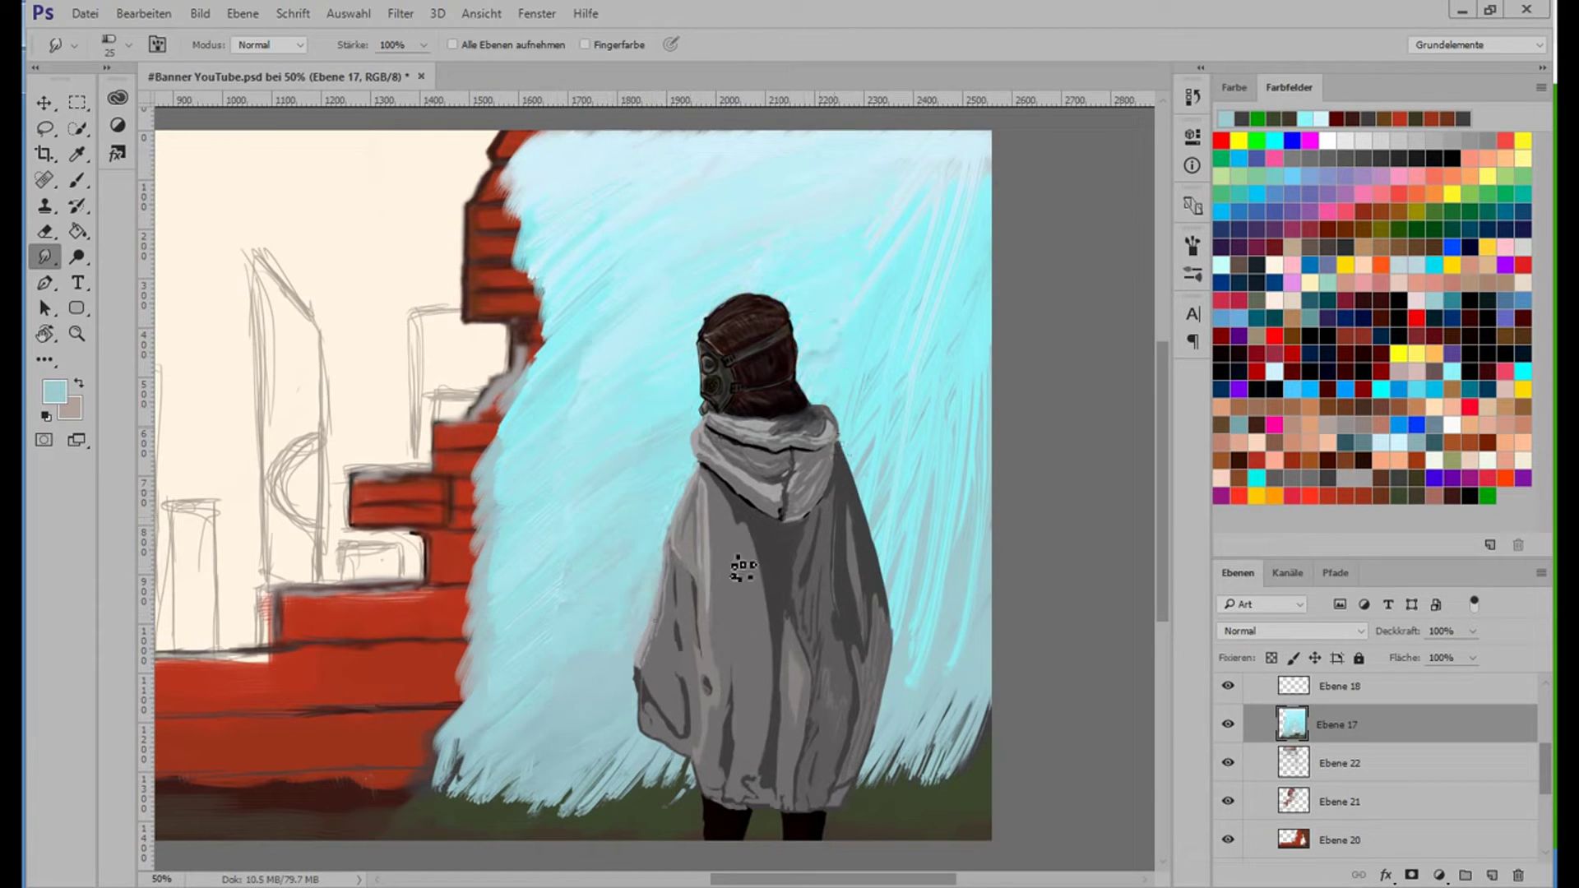
mouse_move(920, 514)
mouse_down()
mouse_move(945, 682)
mouse_move(846, 781)
mouse_up()
mouse_move(691, 760)
mouse_down()
mouse_move(576, 810)
mouse_move(461, 814)
mouse_up()
drag(987, 361, 958, 510)
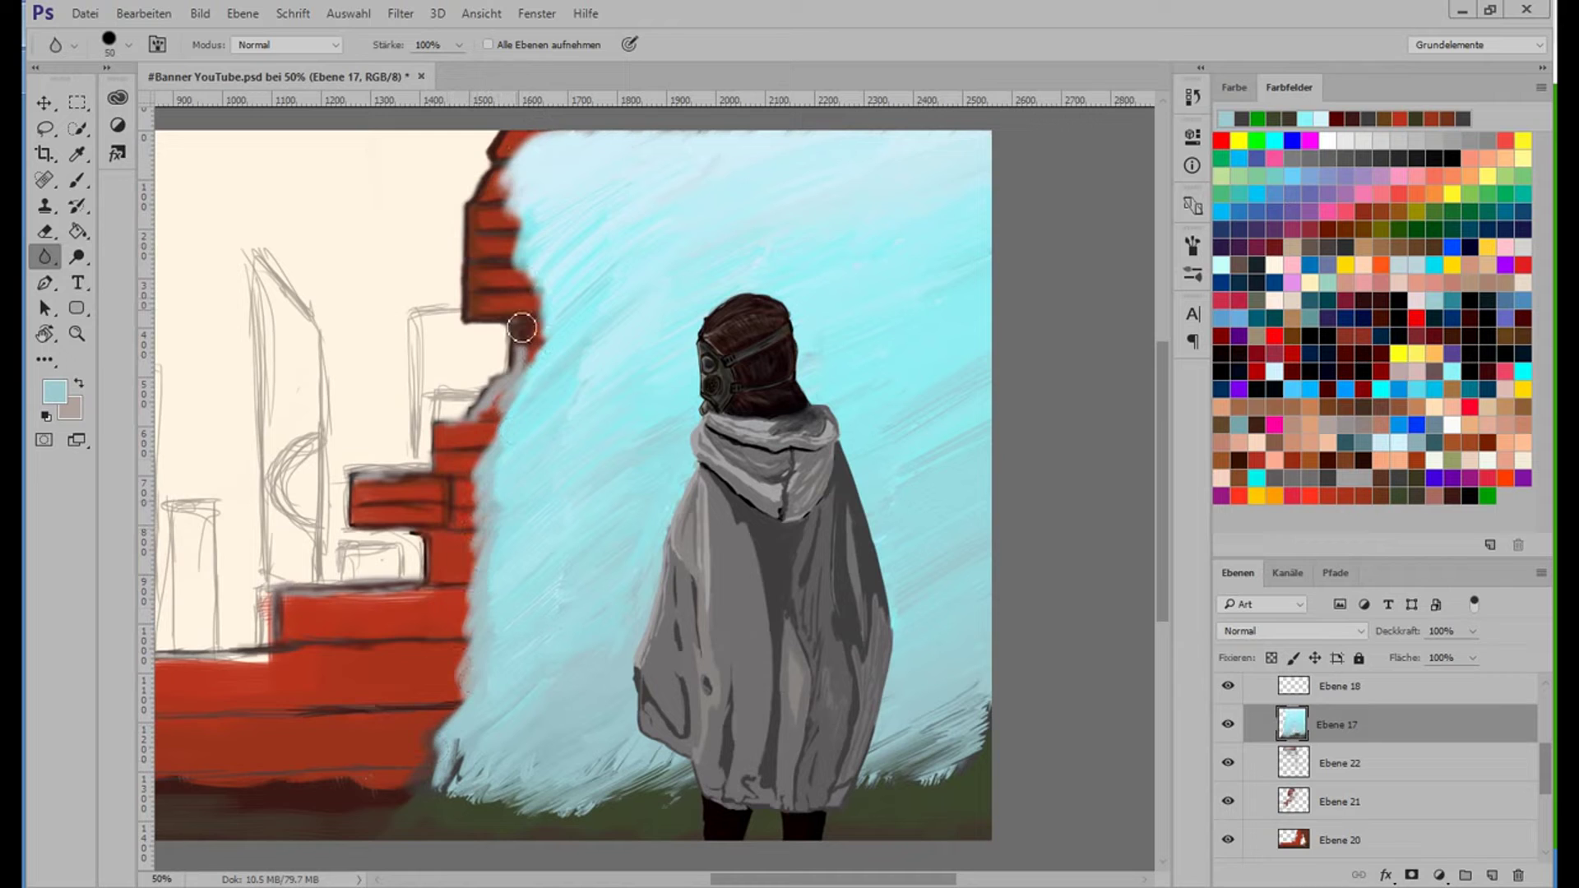
On a new layer, paint orange sunlight streaks across the upper right sky.
key(ctrl+shift+alt+n)
key(b)
mouse_move(978, 238)
mouse_down()
mouse_move(903, 175)
mouse_move(910, 236)
mouse_move(817, 324)
mouse_move(772, 176)
mouse_move(662, 362)
mouse_move(656, 500)
mouse_move(909, 480)
mouse_move(838, 215)
mouse_move(757, 145)
mouse_up()
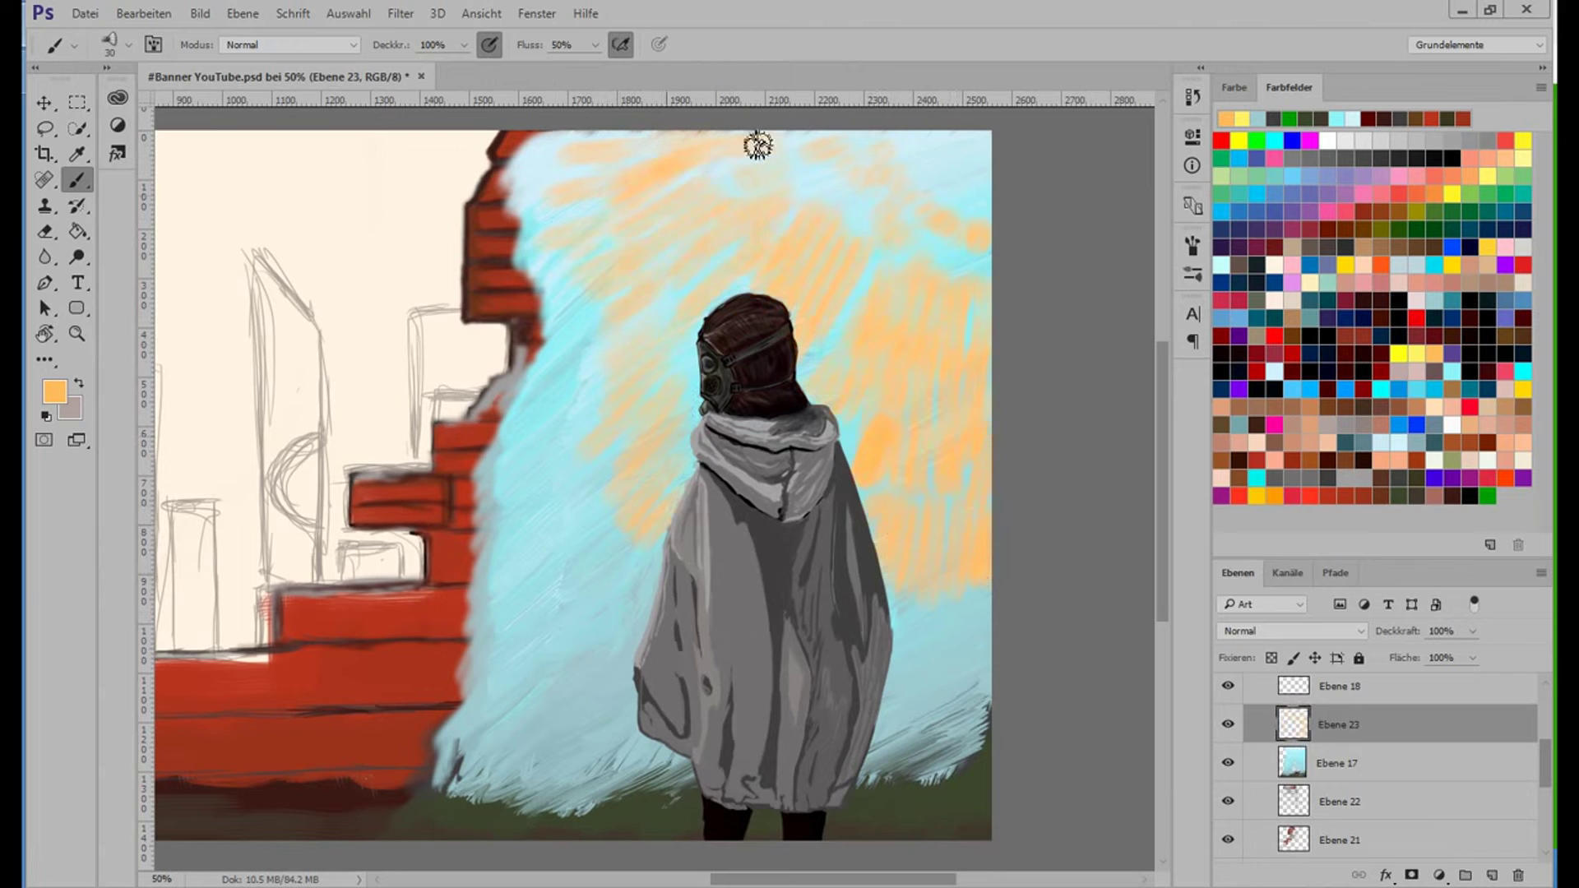
Paint a yellow sun in the top-right corner with yellow strokes over the orange sky.
click(1239, 140)
drag(954, 177, 976, 127)
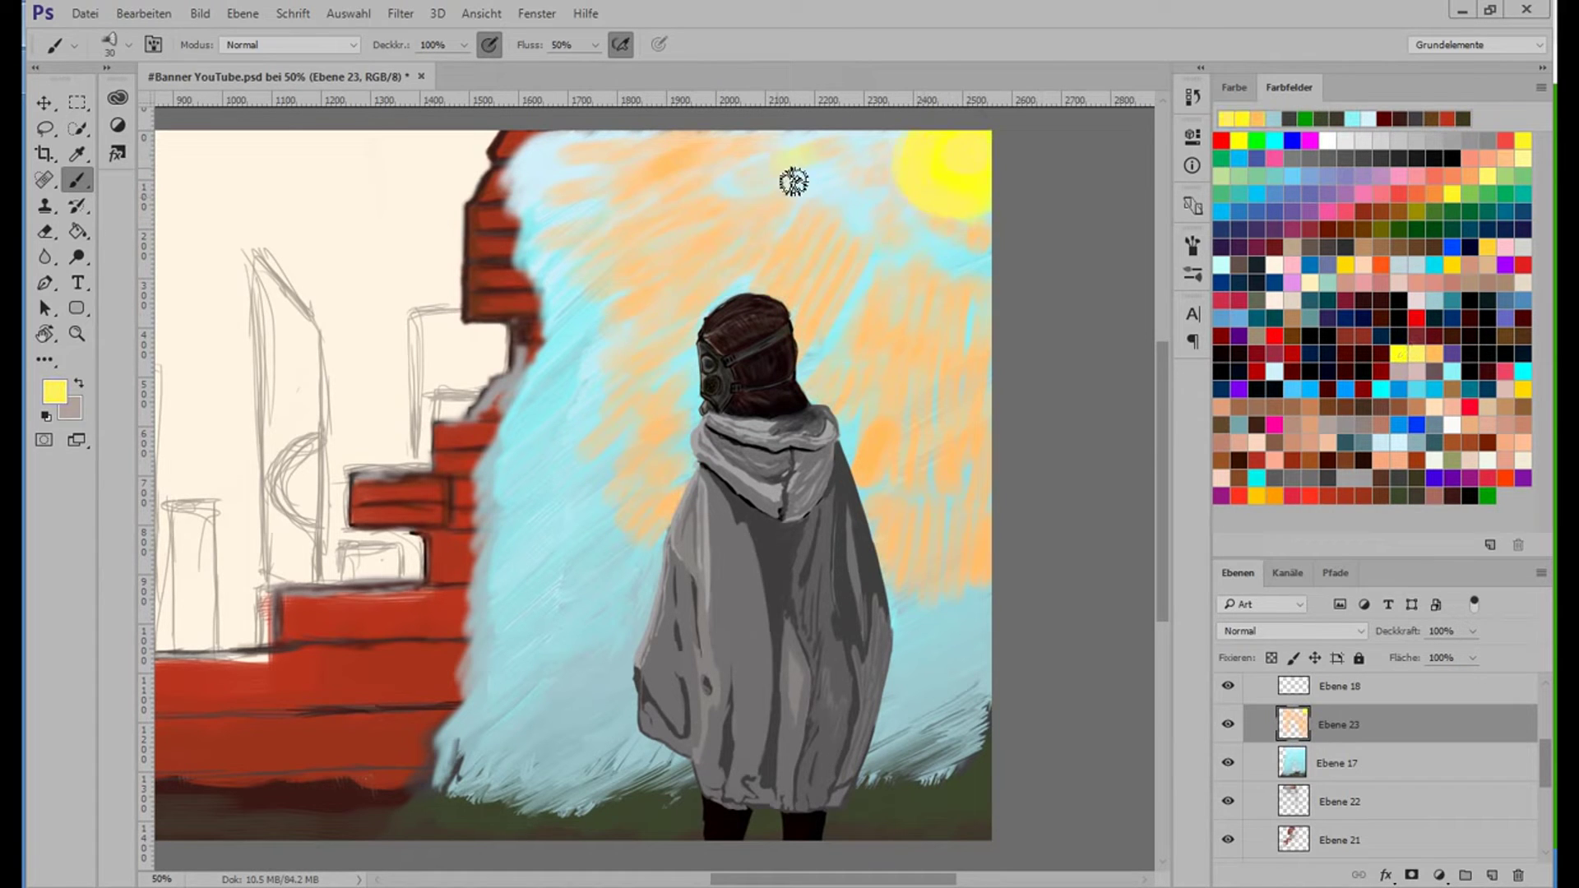
mouse_move(794, 182)
mouse_down()
mouse_move(891, 346)
mouse_move(937, 576)
mouse_up()
Smudge the yellow into rays fanning across the sky, using a 50 px smudge brush.
key(r)
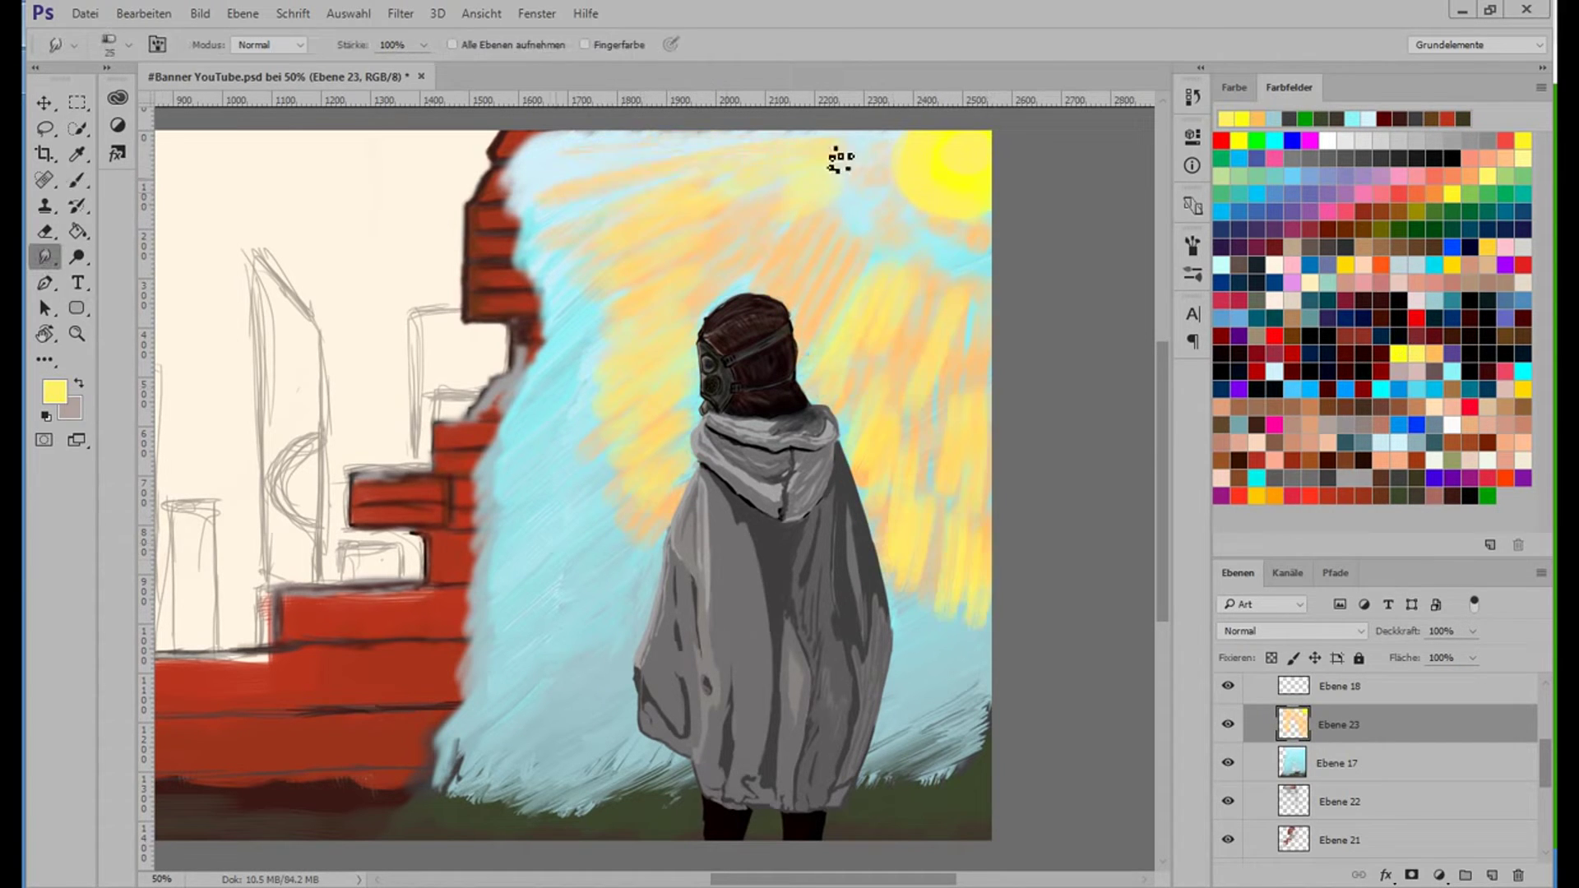
mouse_move(840, 160)
mouse_down()
mouse_move(571, 582)
mouse_move(584, 436)
mouse_up()
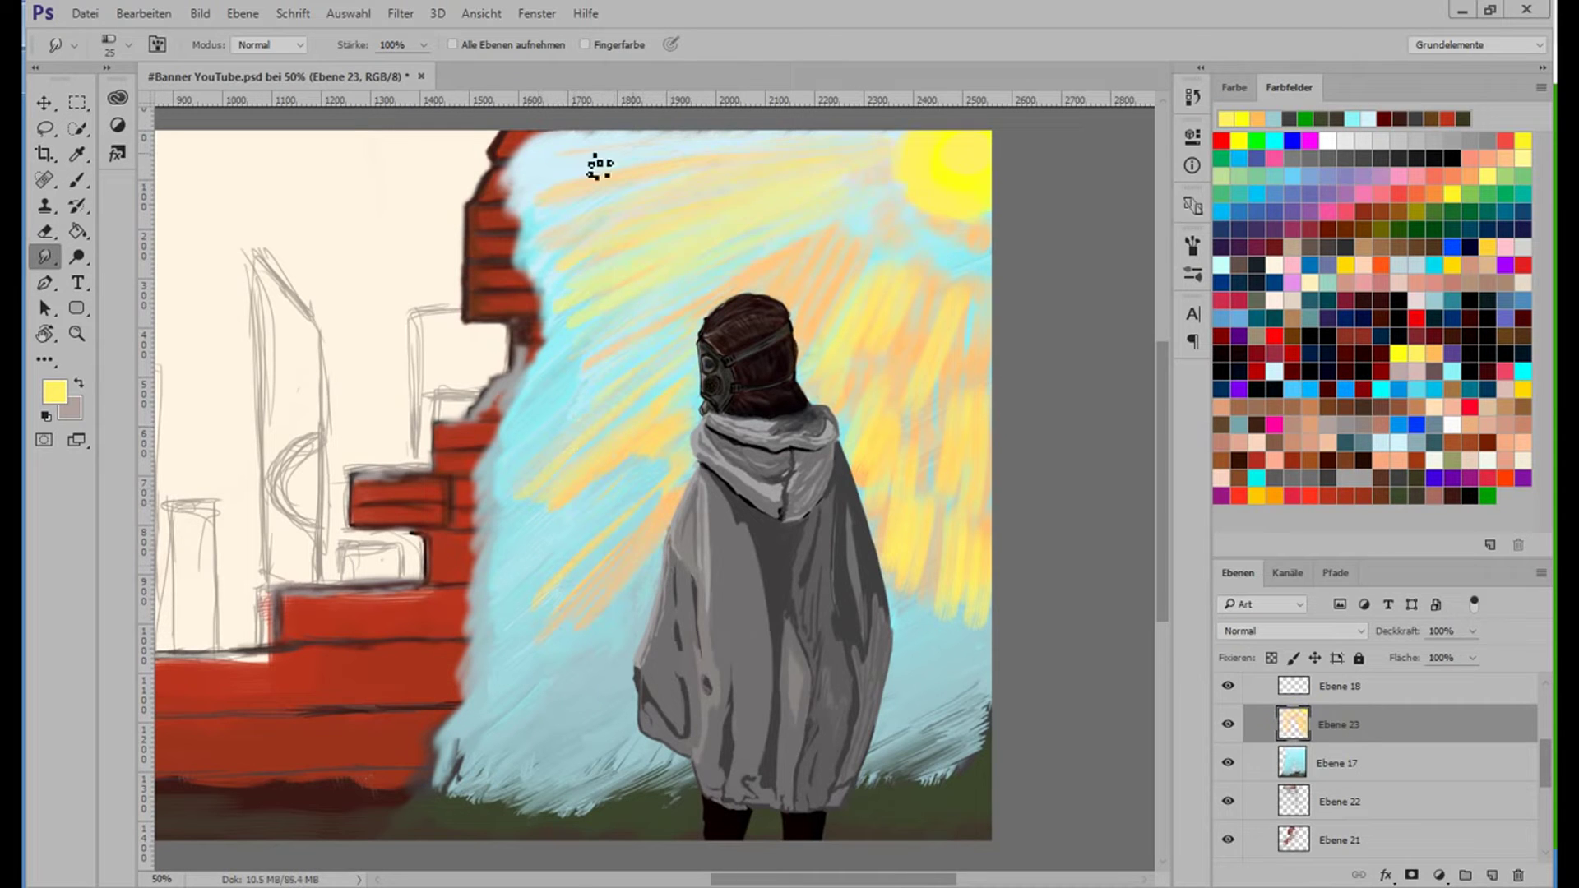
mouse_move(599, 167)
mouse_down()
mouse_move(923, 546)
mouse_move(941, 606)
mouse_move(611, 576)
mouse_up()
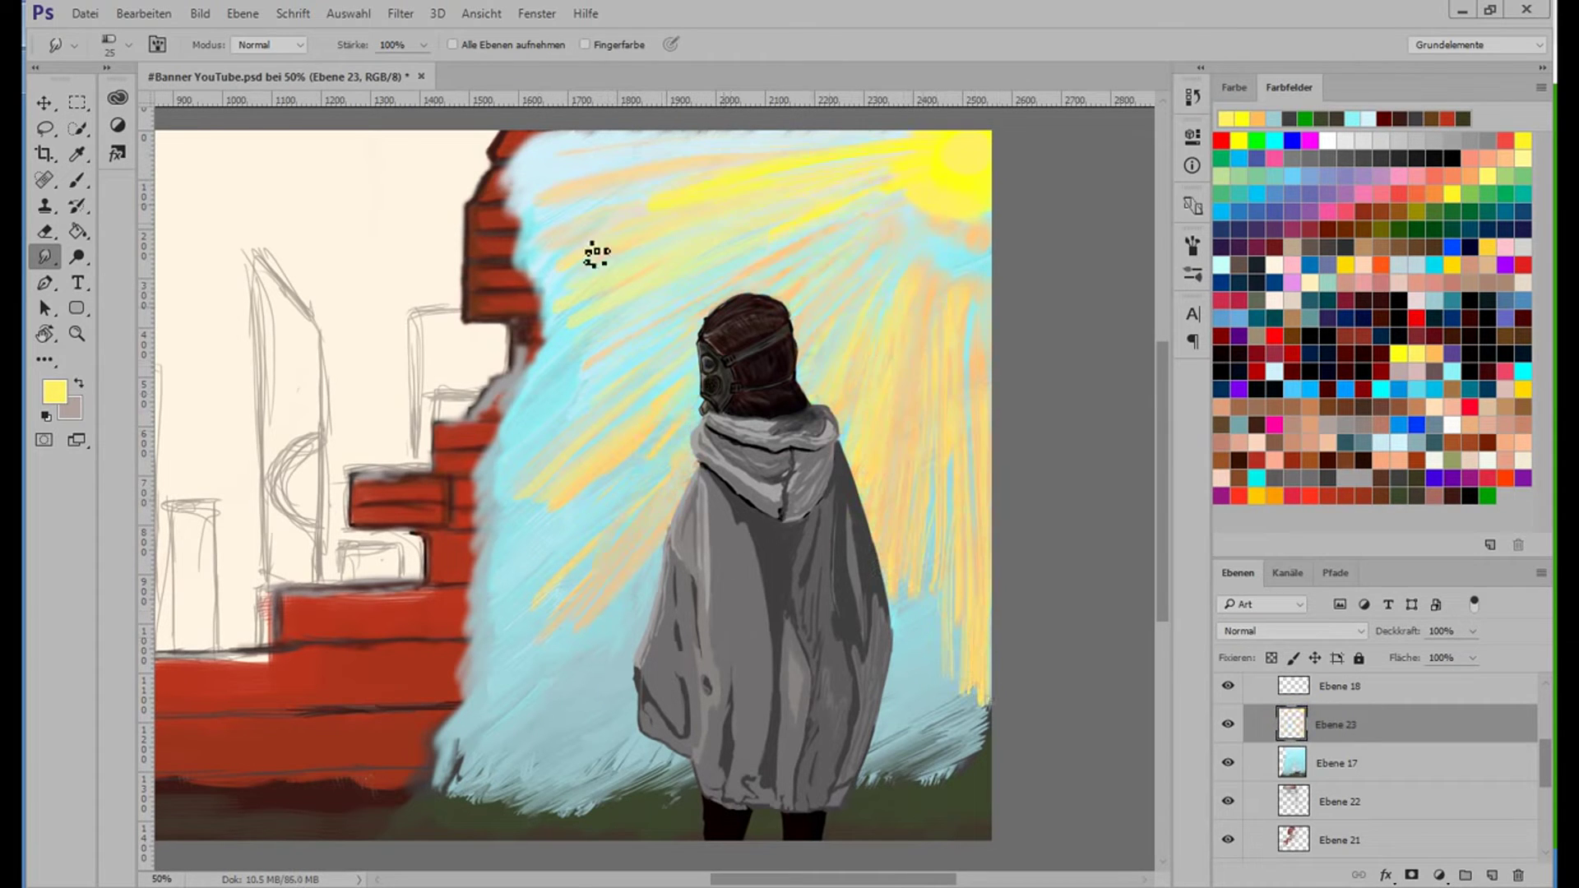
drag(898, 204, 836, 247)
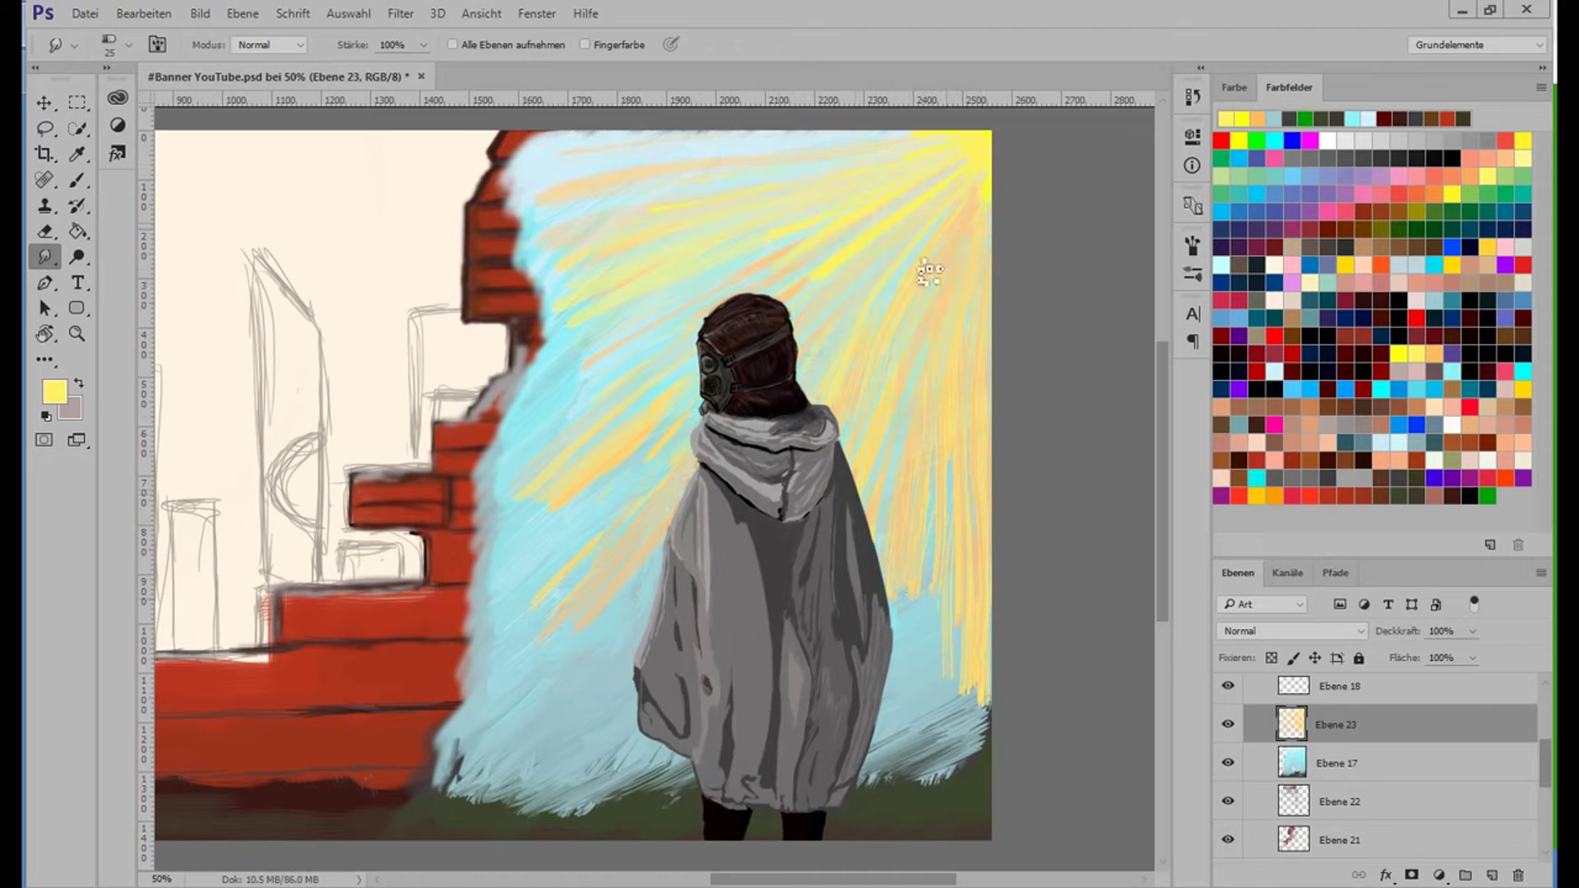
right_click(942, 370)
double_click(898, 403)
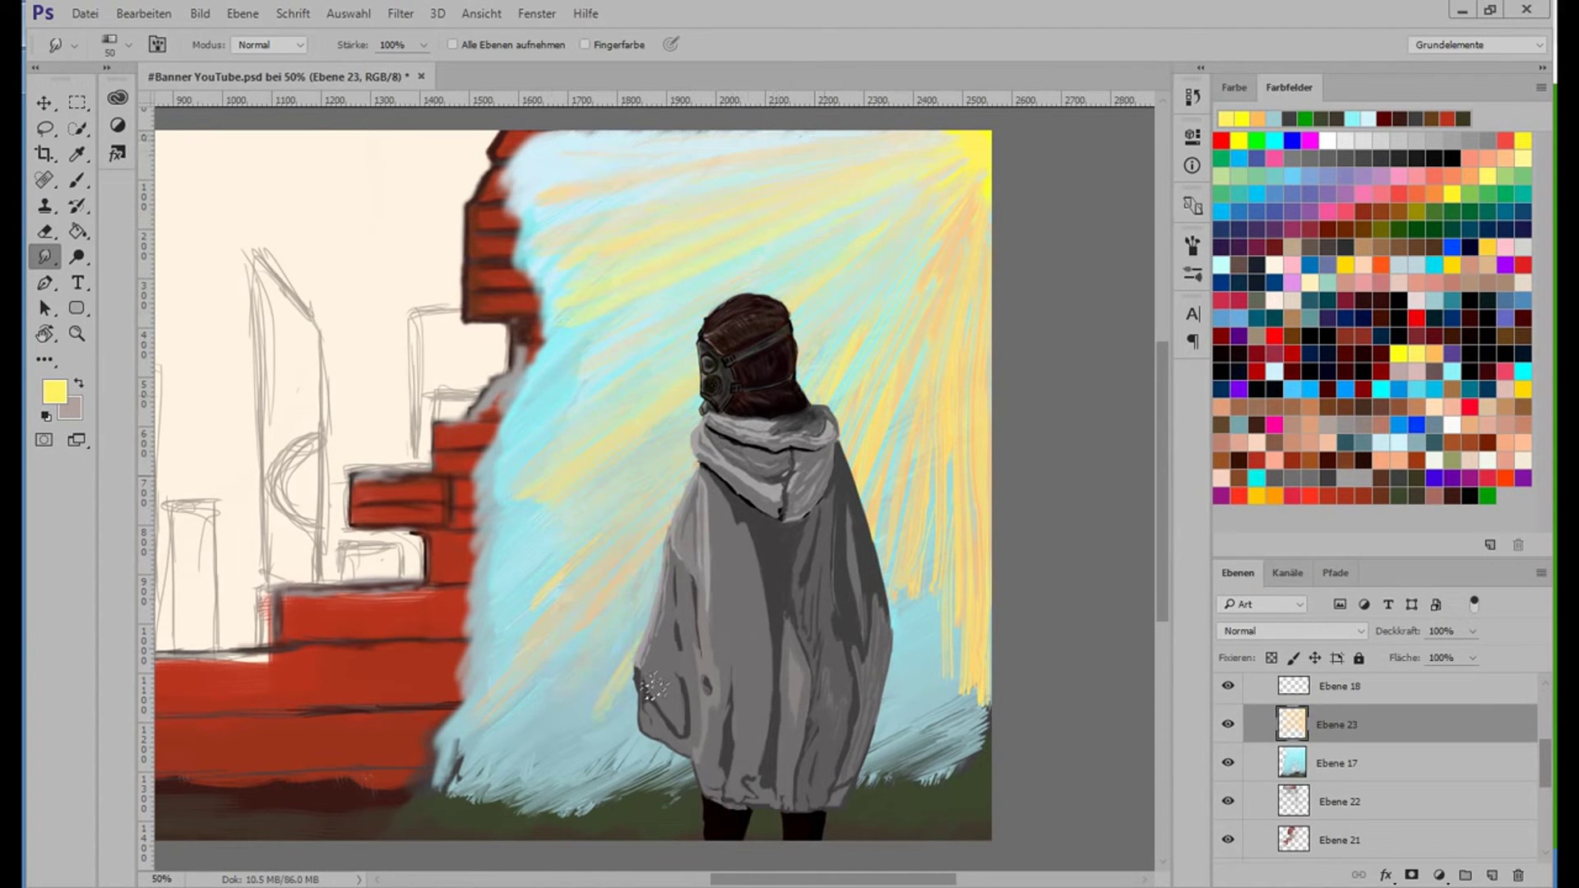
drag(980, 691, 972, 785)
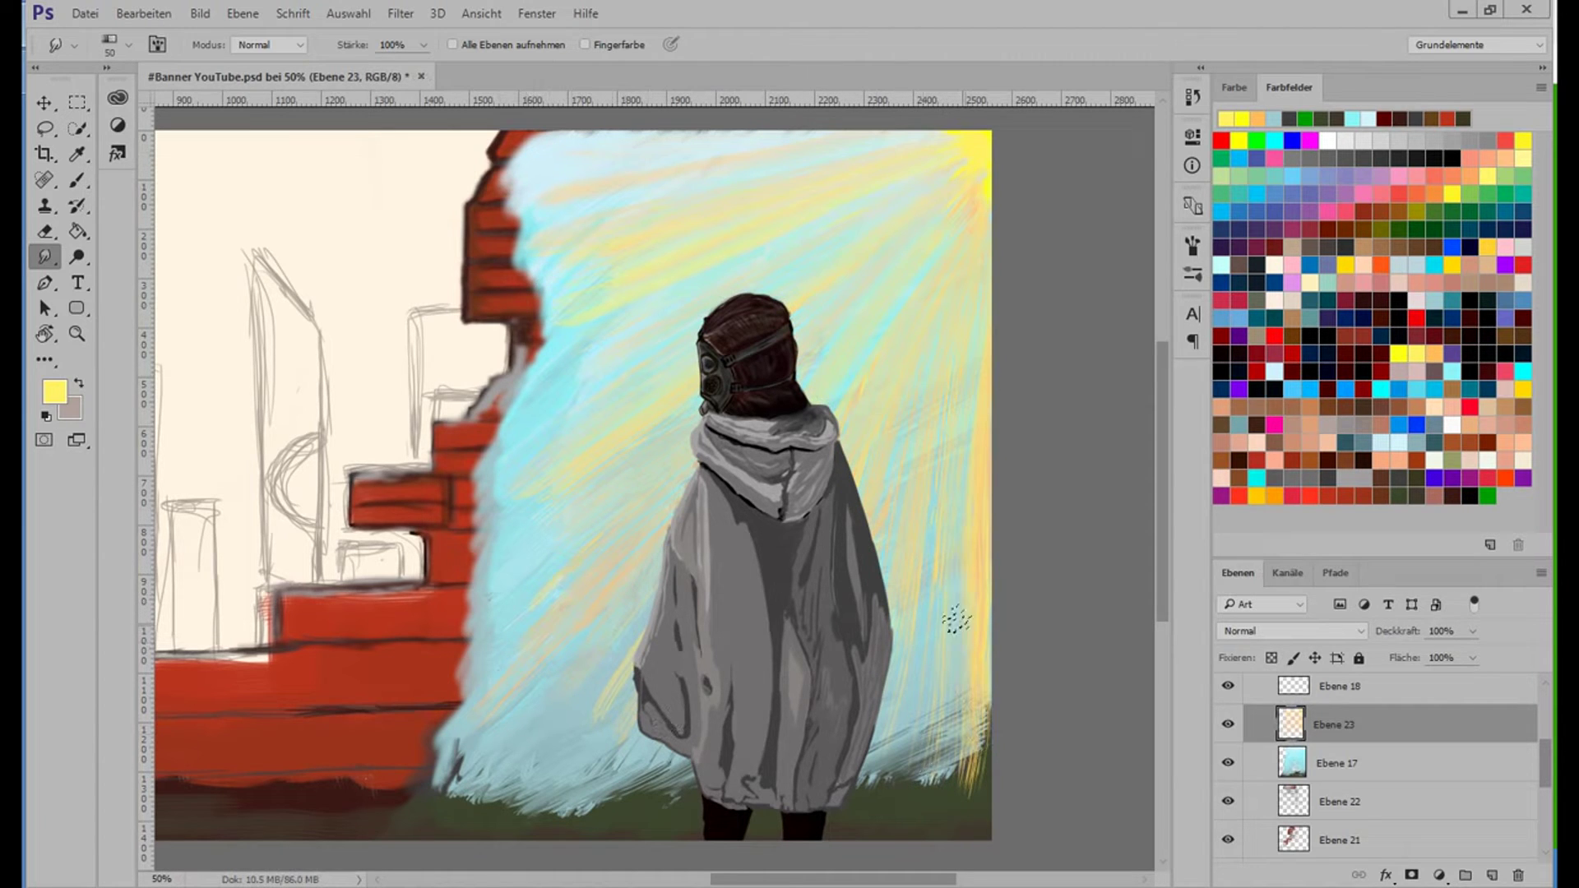
Try Overlay and Color blend modes on the rays, then merge them into the sky layer.
key(shift+alt+o)
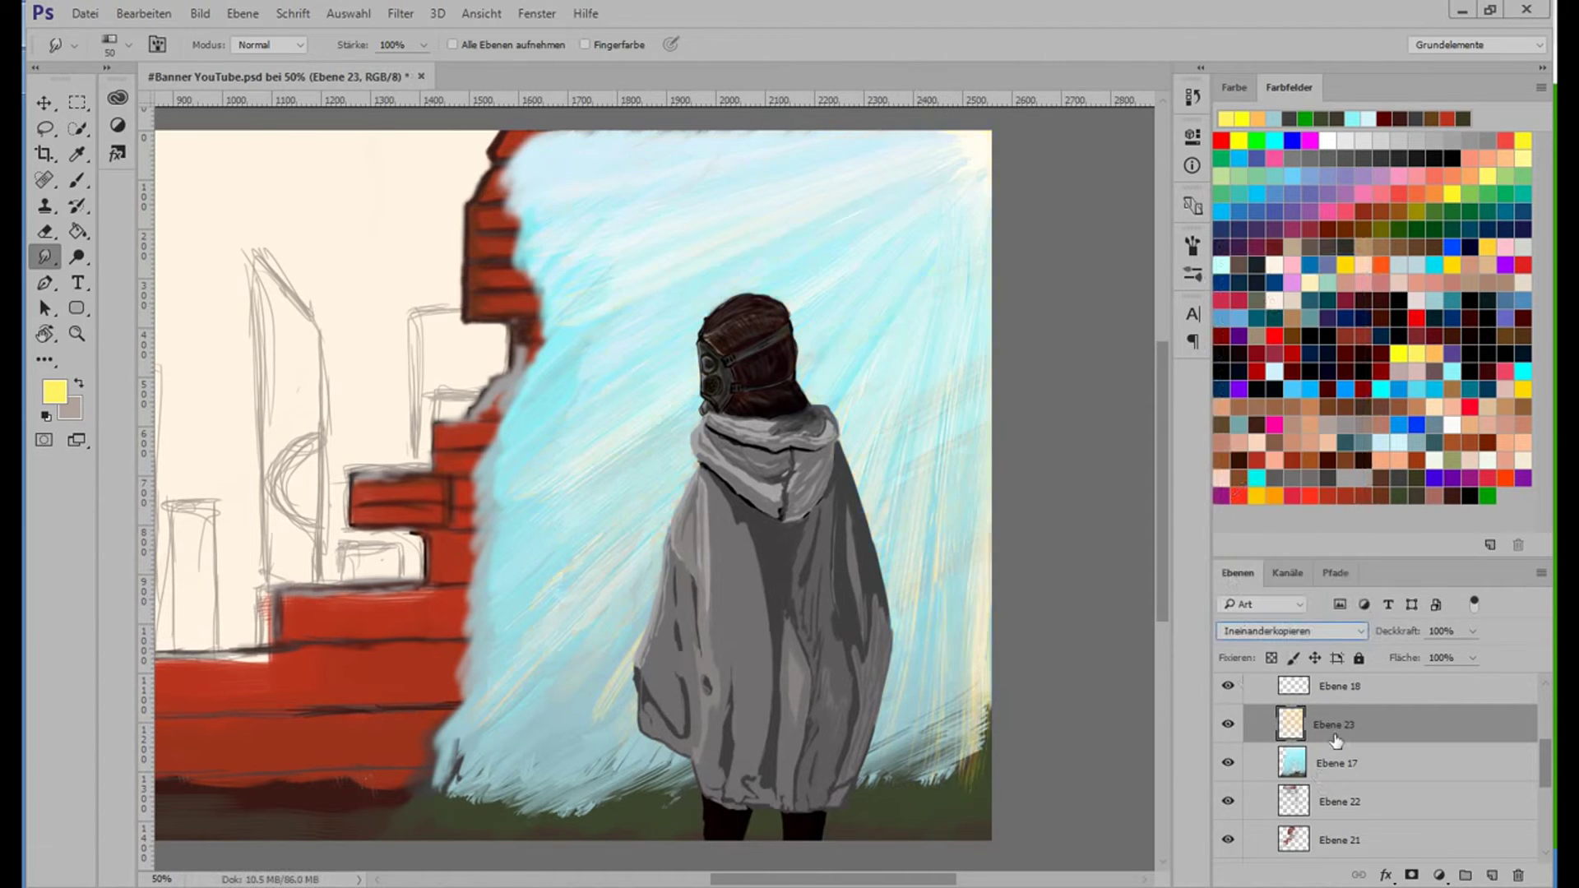
key(ctrl+j)
click(1291, 630)
click(1225, 761)
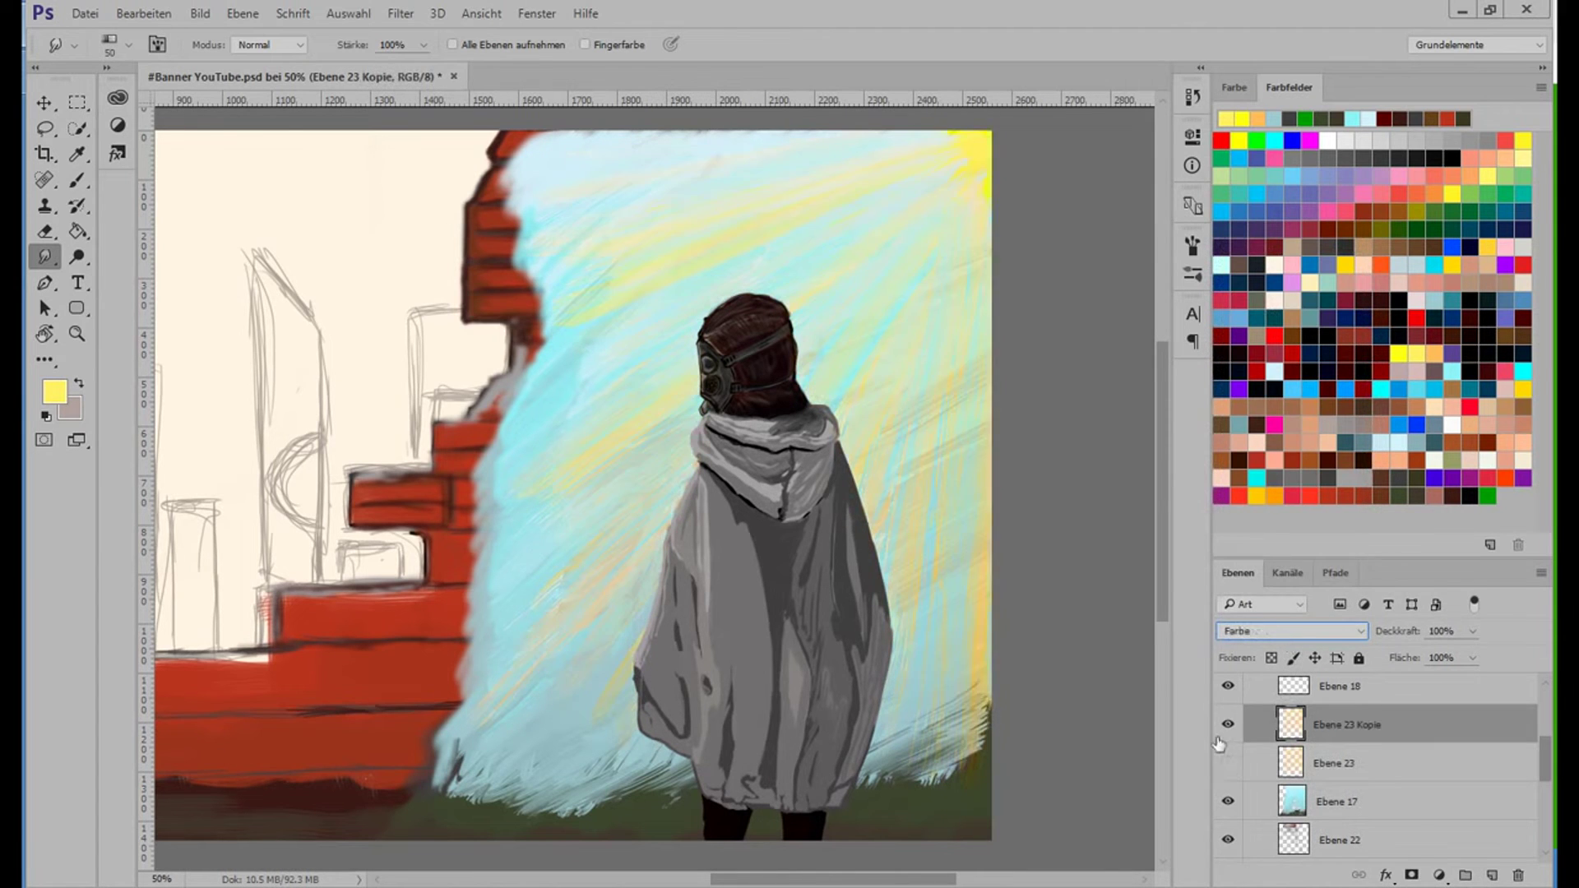
click(1227, 723)
click(1262, 750)
click(1291, 630)
key(ctrl+e)
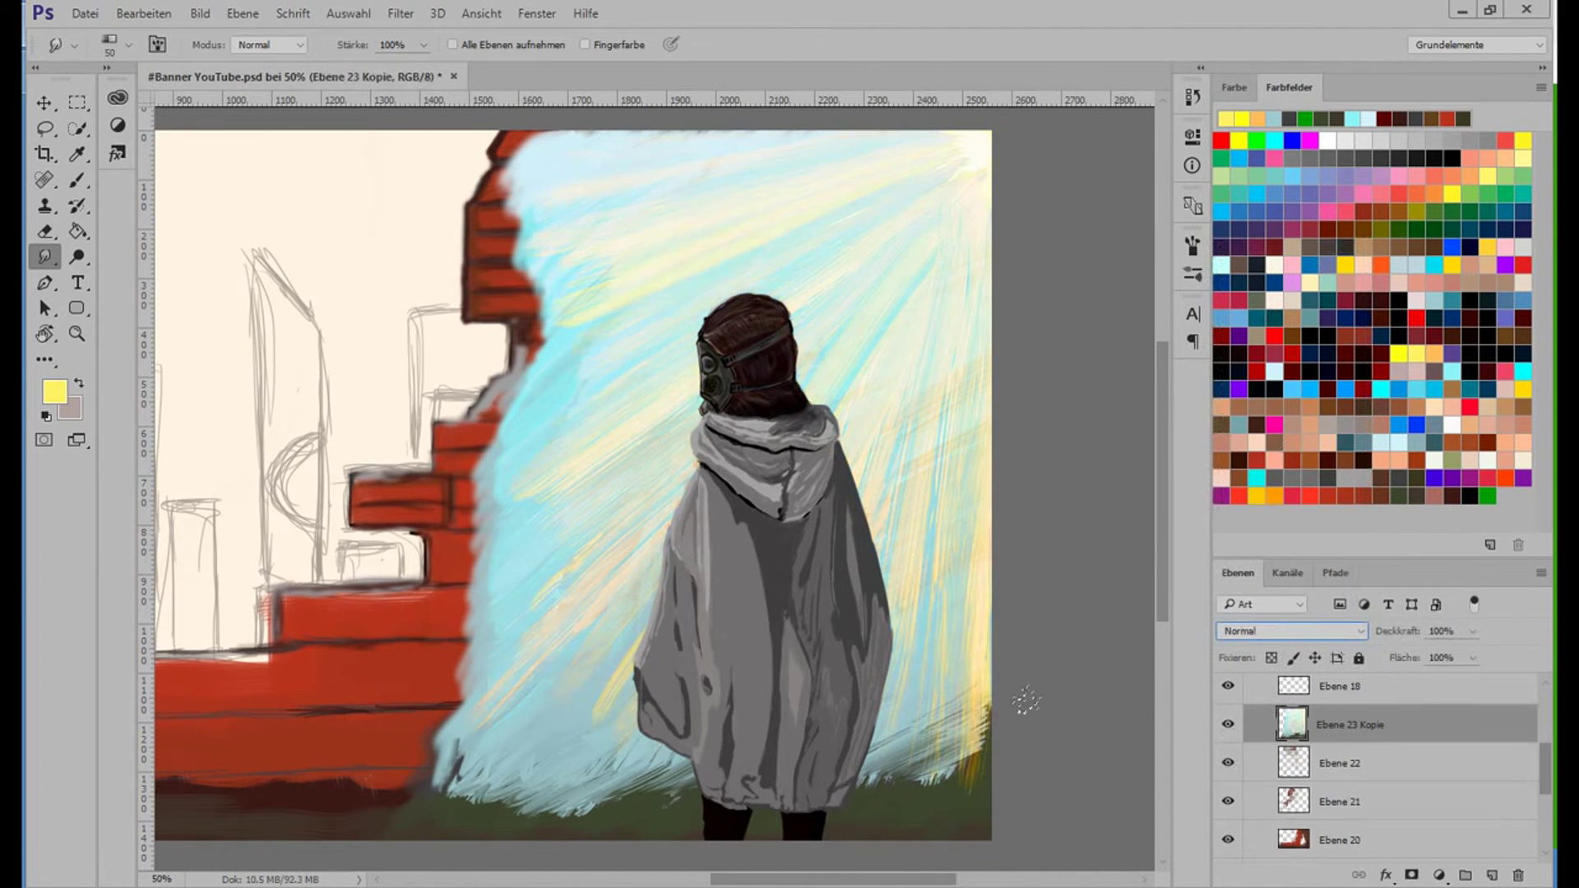
click(76, 182)
scroll(1147, 570, down, 5)
key(ctrl+plus)
Shrink the brush to a fine tip and paint a thin green grass blade.
right_click(855, 409)
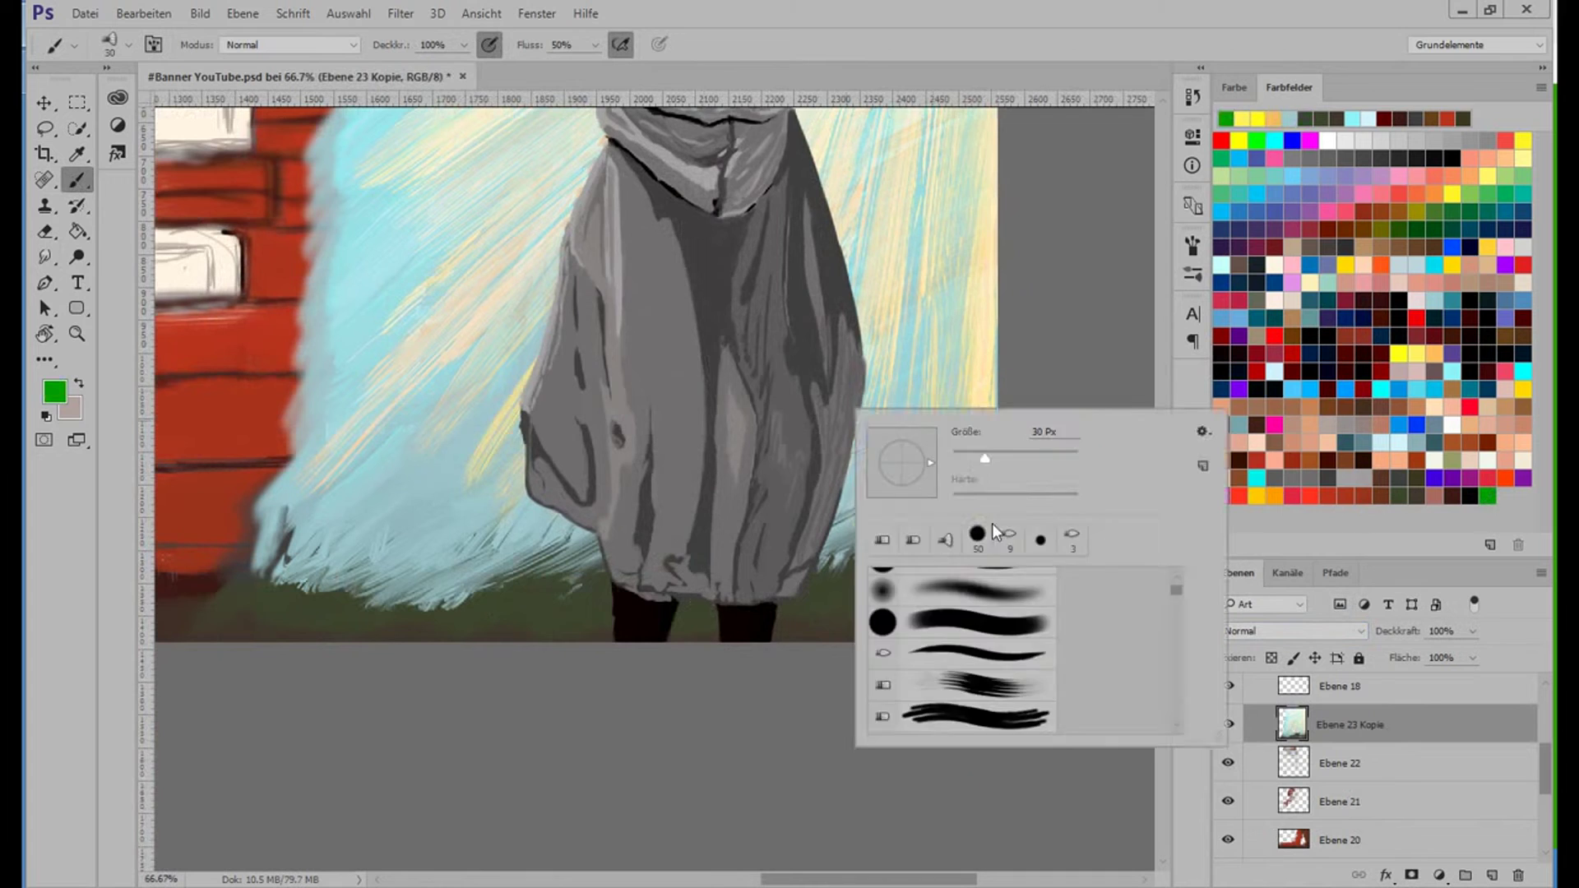
key(Escape)
right_click(493, 333)
right_click(515, 181)
key(Escape)
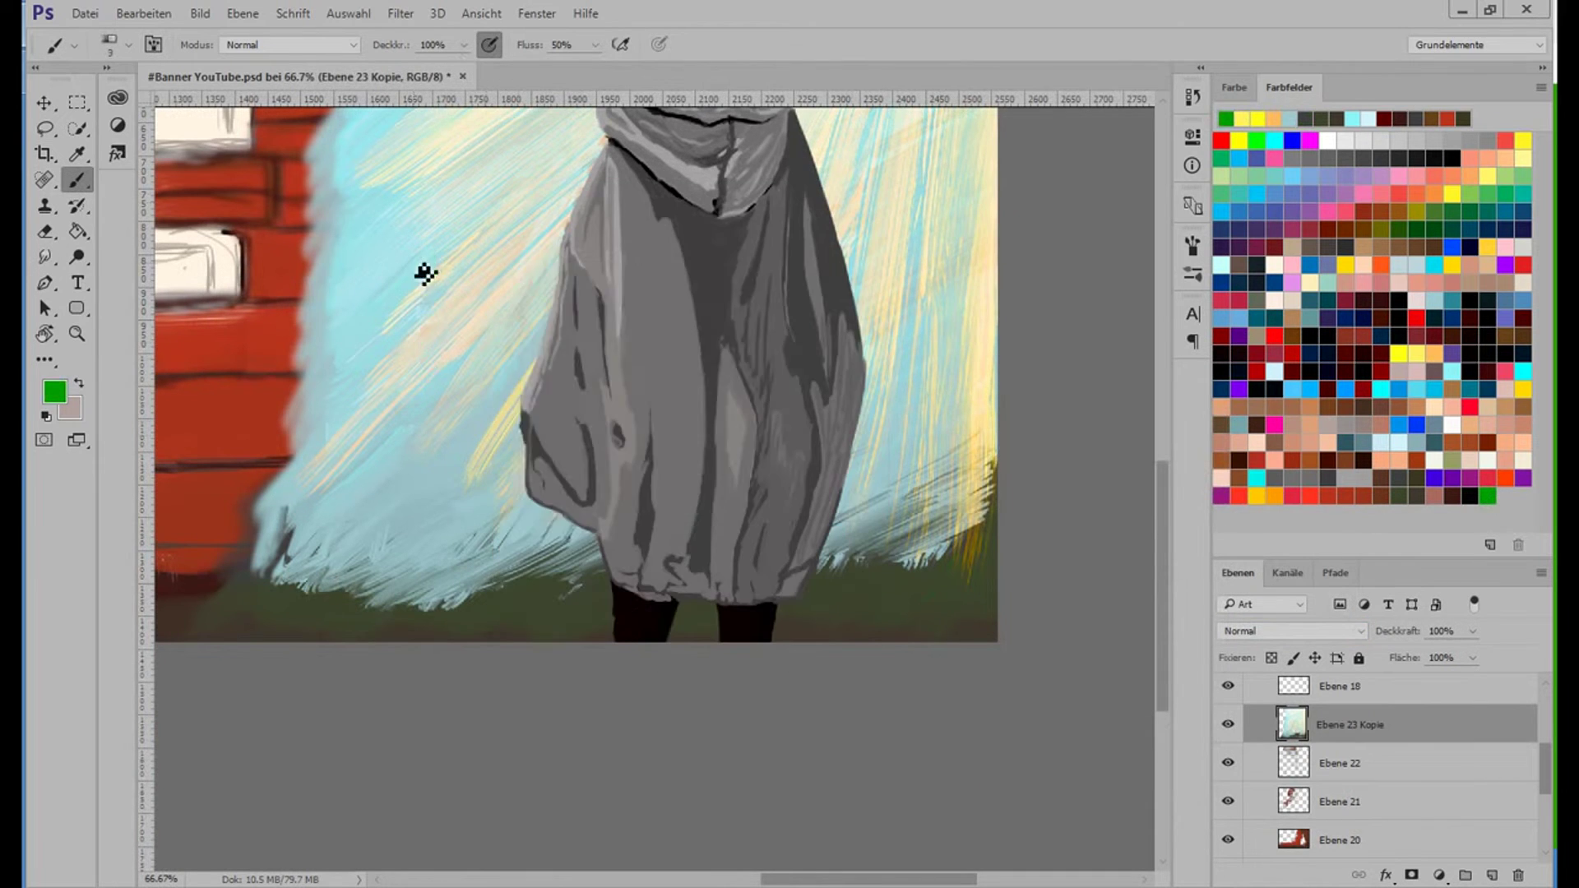
drag(460, 207, 449, 283)
Add a new grass layer and give it a 1 px outside Stroke style.
key(ctrl+shift+alt+n)
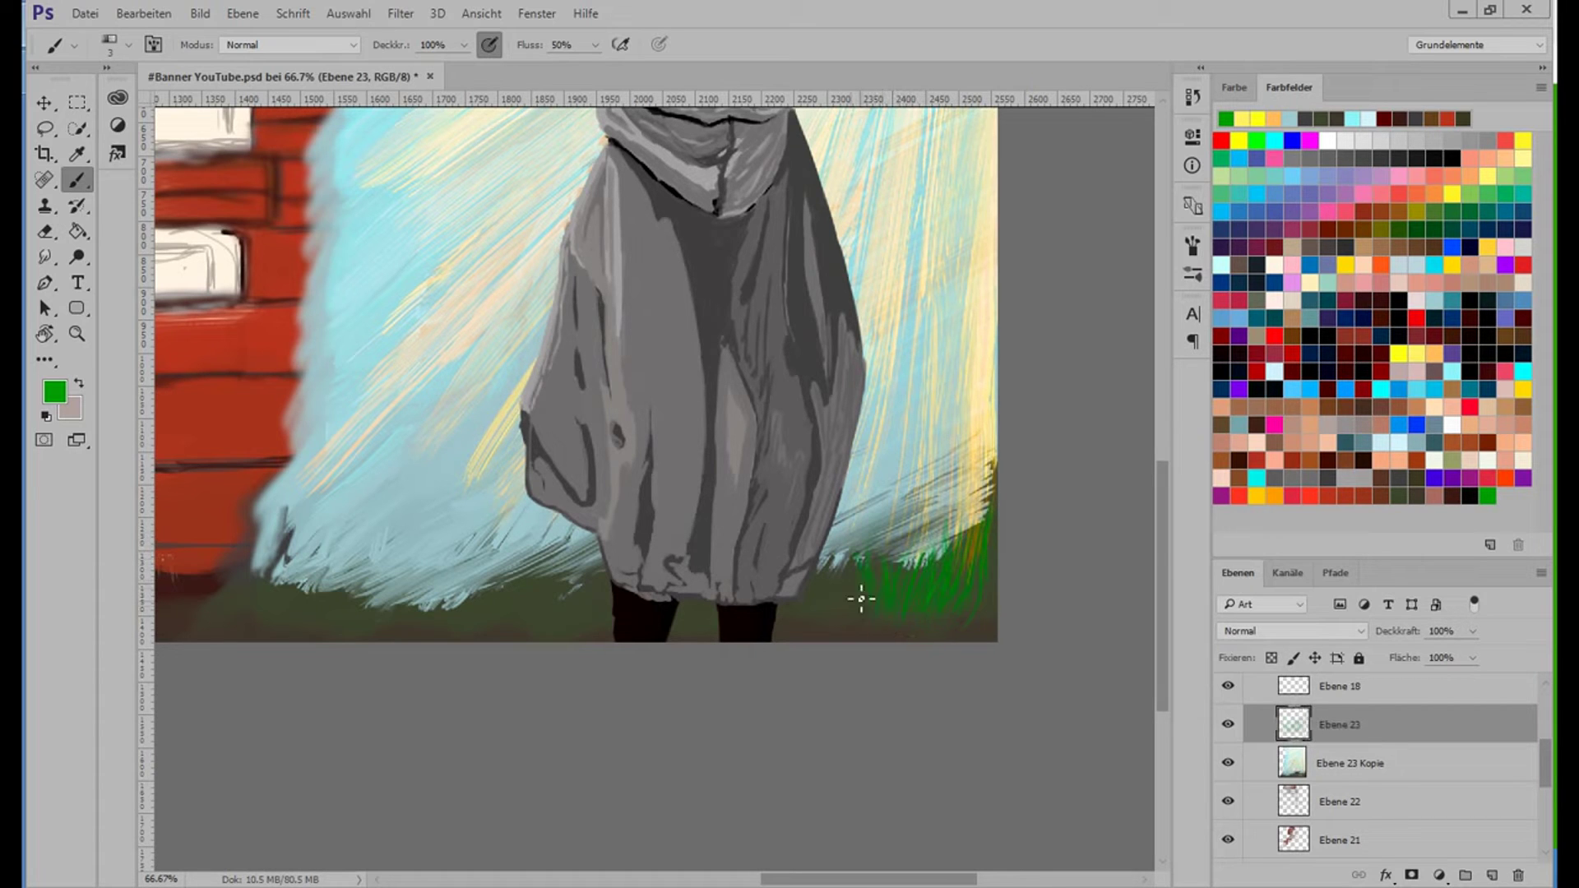
click(401, 13)
click(444, 88)
double_click(1348, 729)
click(487, 160)
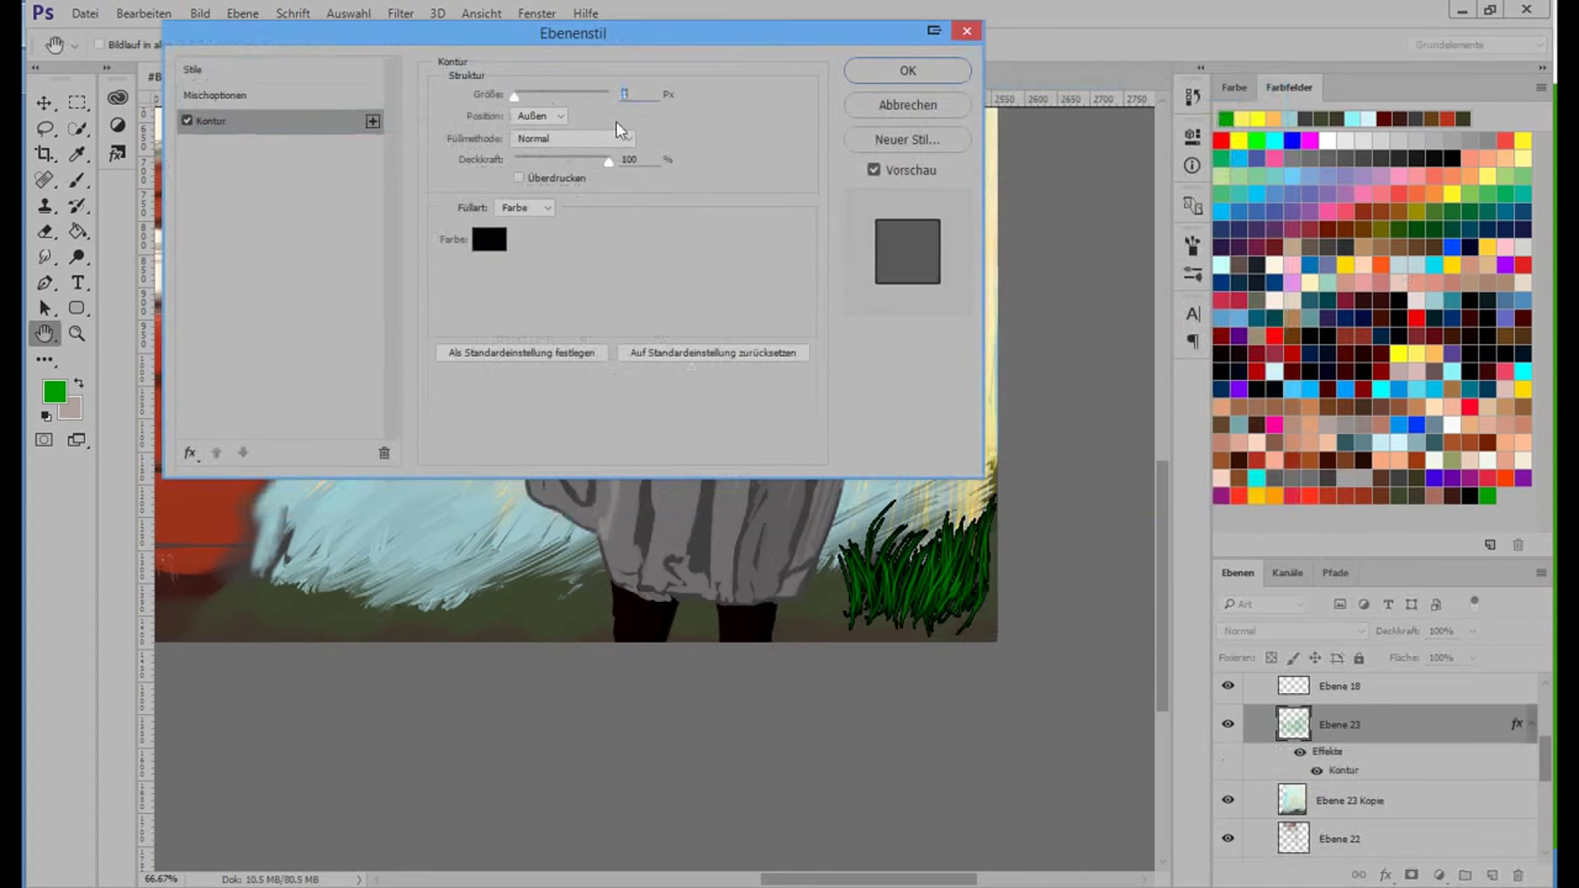
click(600, 138)
click(538, 115)
Set the grass Stroke colour to dark green and apply the style.
click(497, 241)
scroll(523, 206, down, 1)
scroll(523, 206, up, 1)
click(490, 239)
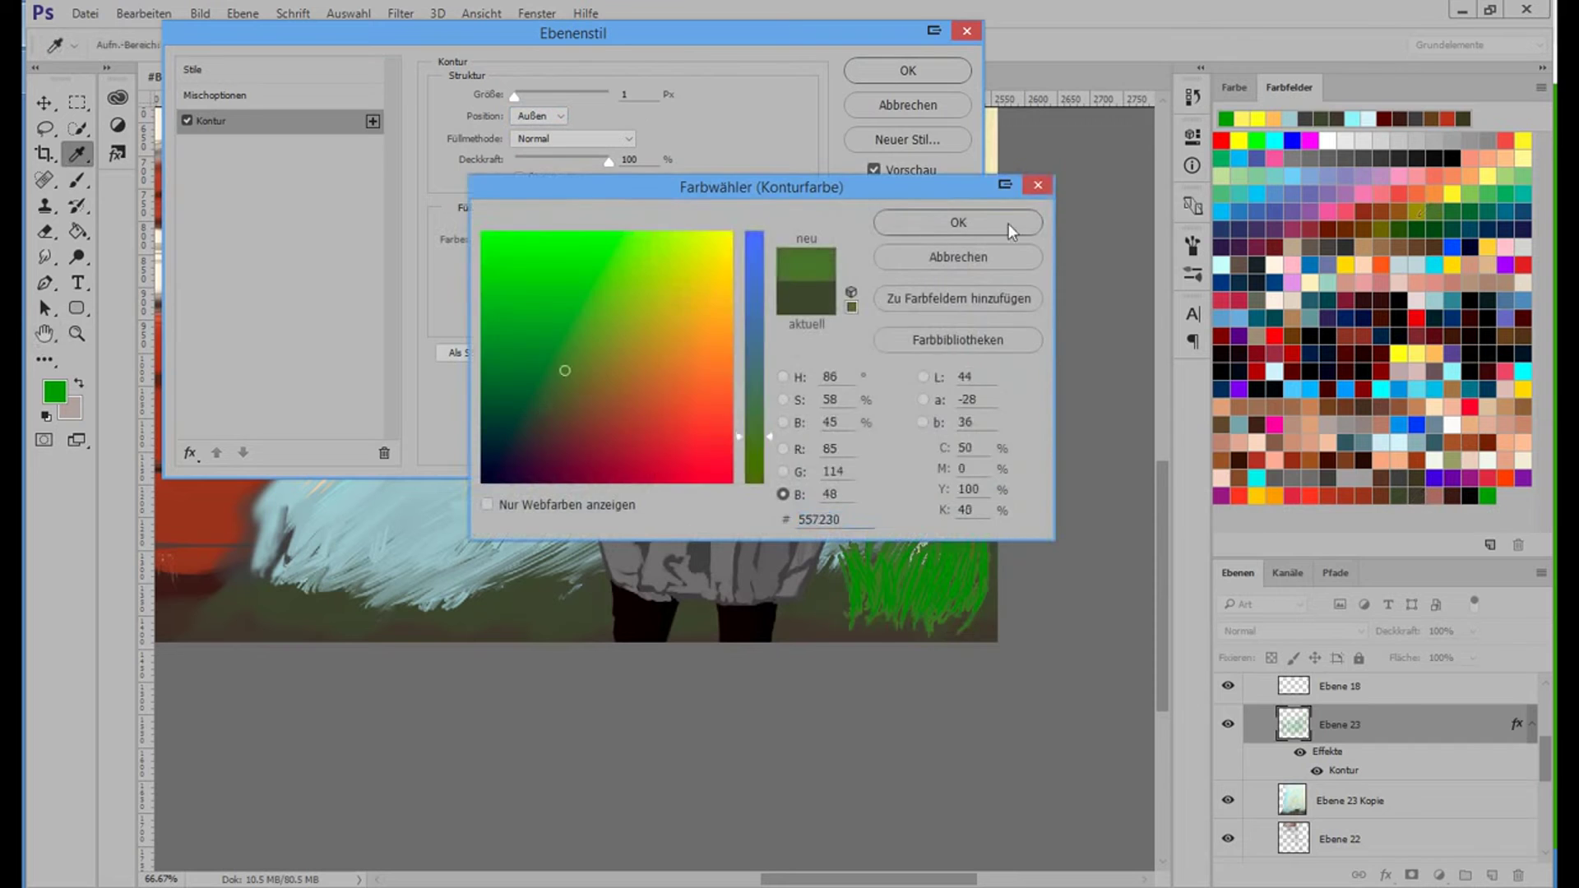
click(1008, 224)
key(Return)
Try a brighter blend mode on a grass layer copy, then delete the copy.
right_click(1338, 679)
scroll(1271, 632, down, 3)
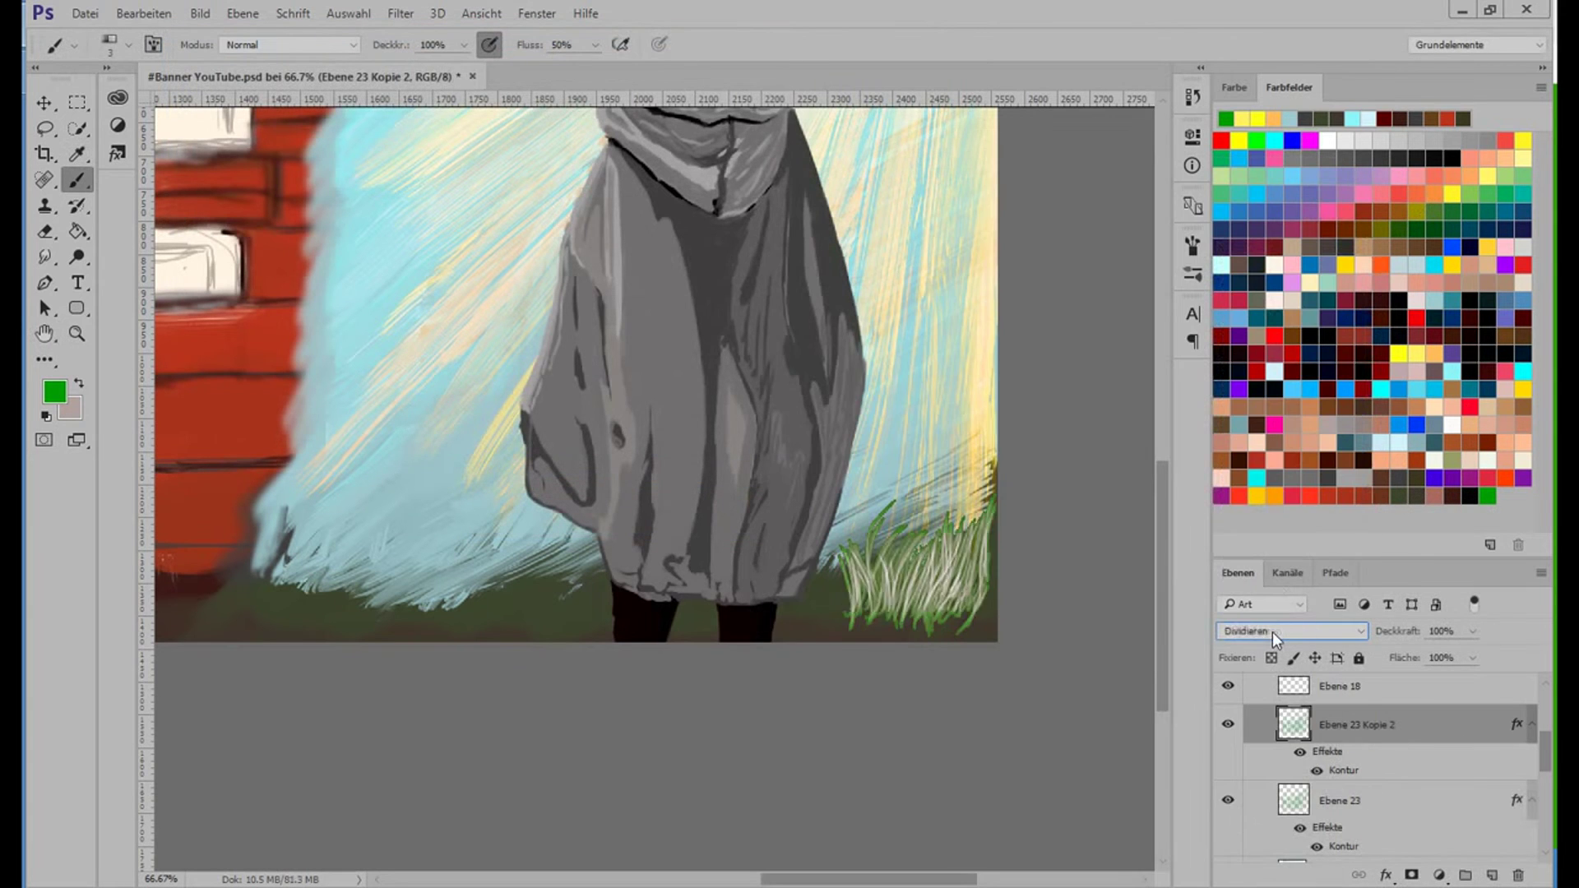
scroll(1271, 631, up, 5)
scroll(1271, 632, up, 5)
scroll(1273, 623, up, 5)
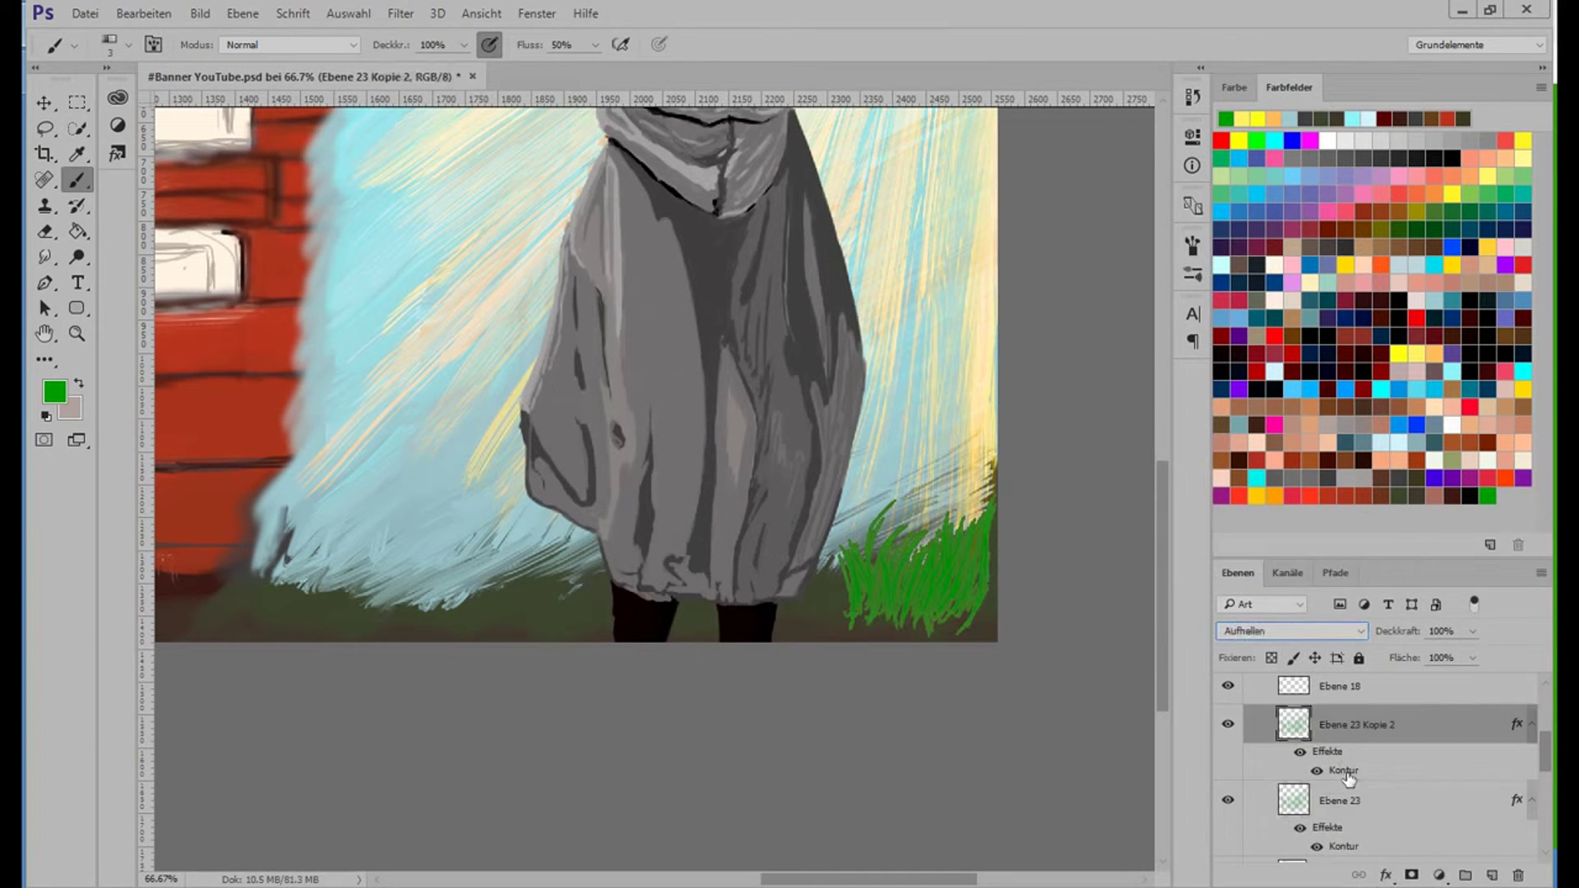
key(ctrl+alt+z)
key(ctrl+alt+z)
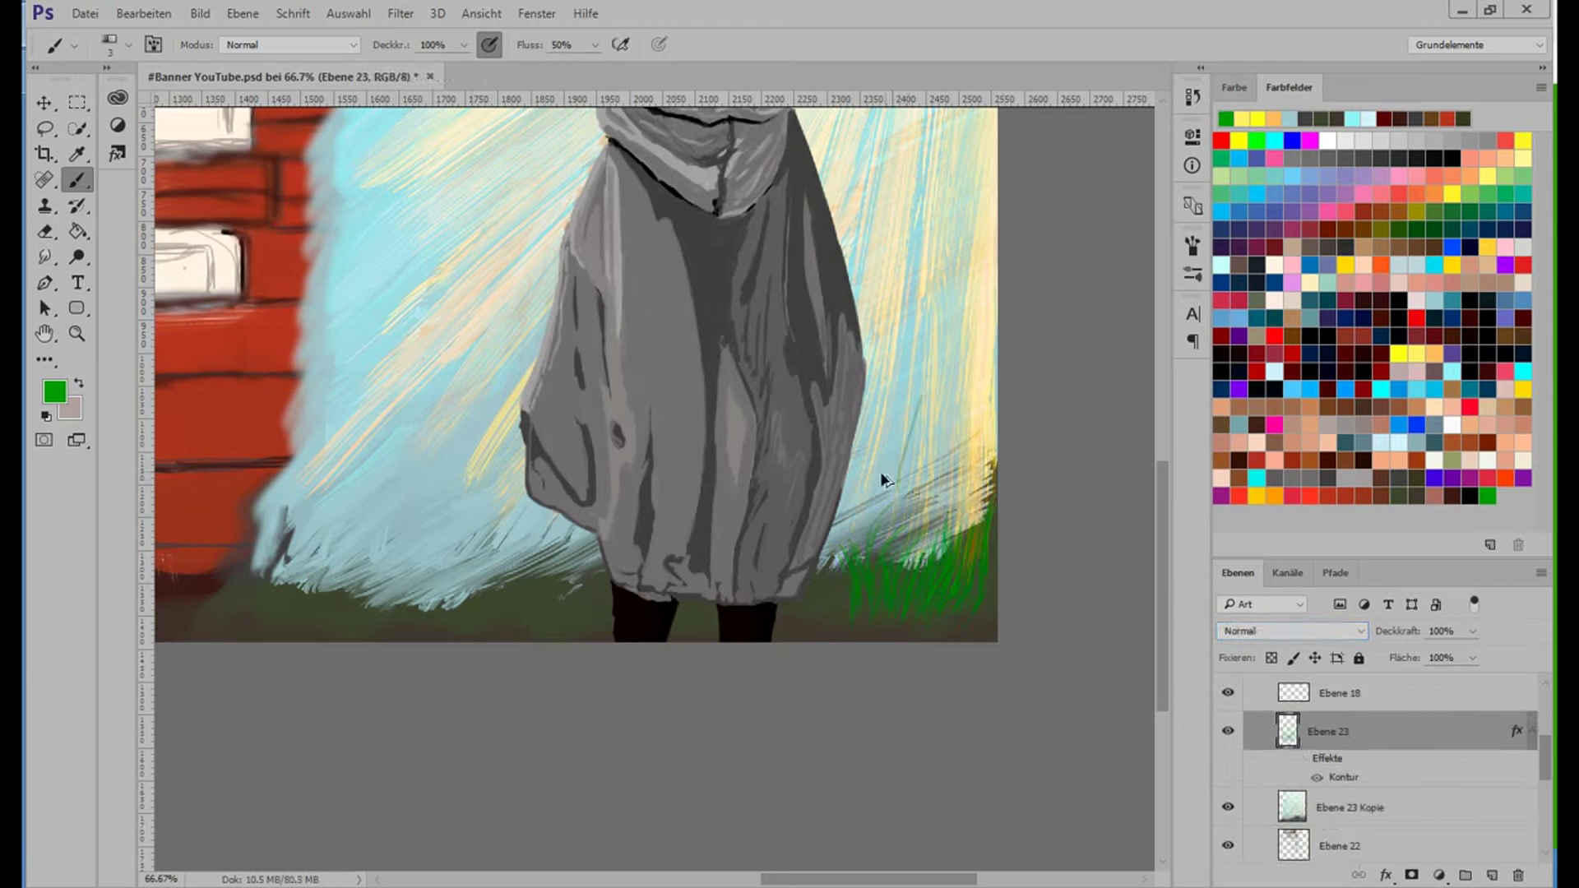
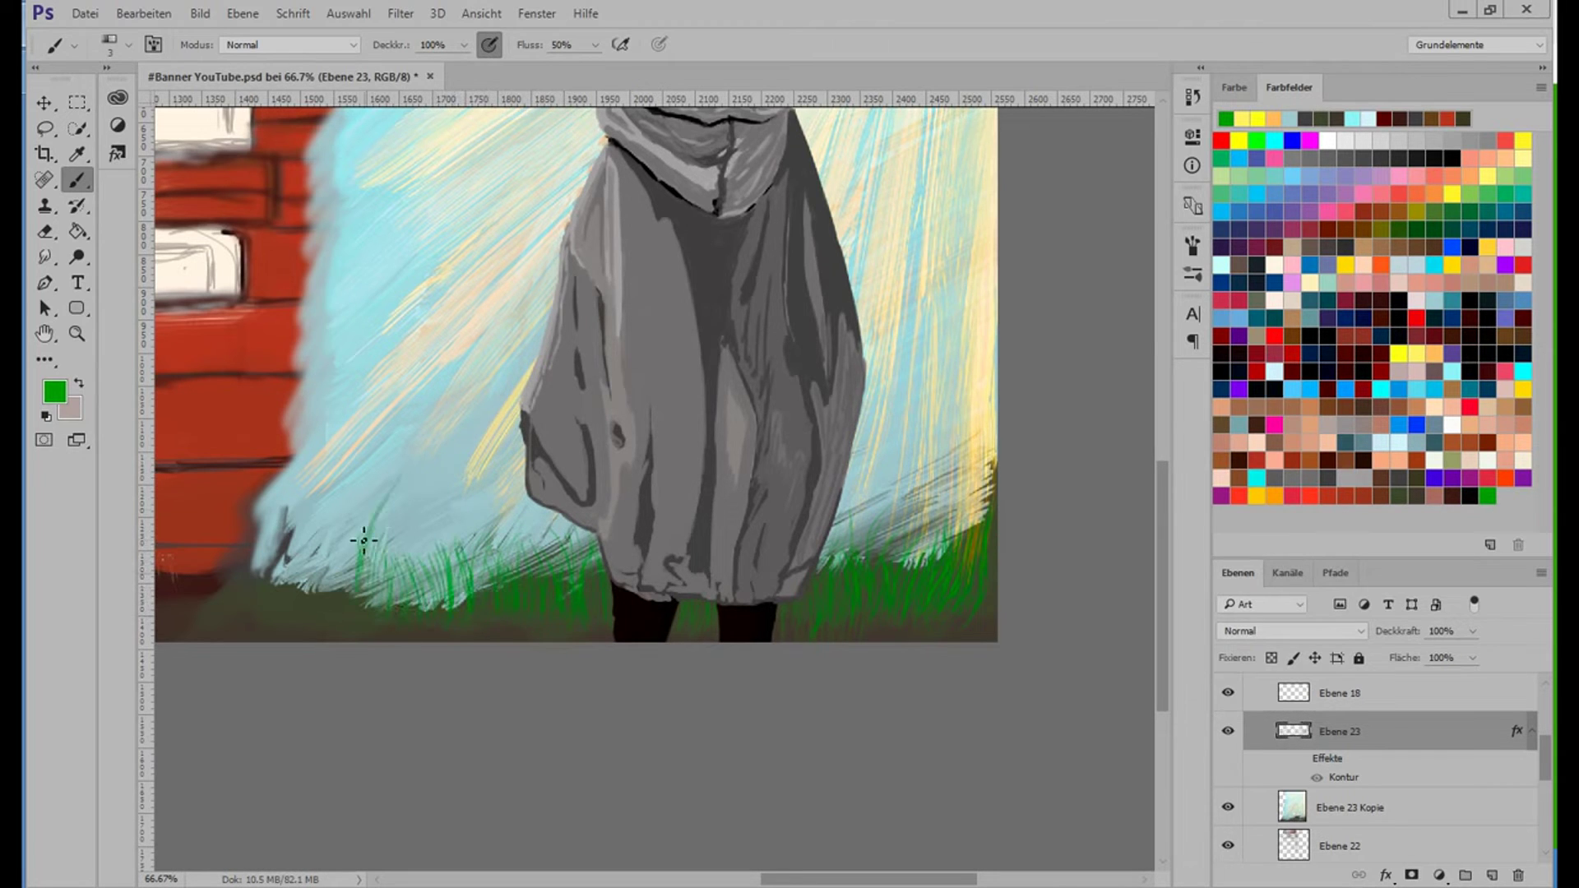
On a new layer, paint lighter green grass blades with a grass brush under the hooded figure's cloak.
key(ctrl+shift+alt+n)
right_click(984, 629)
key(Return)
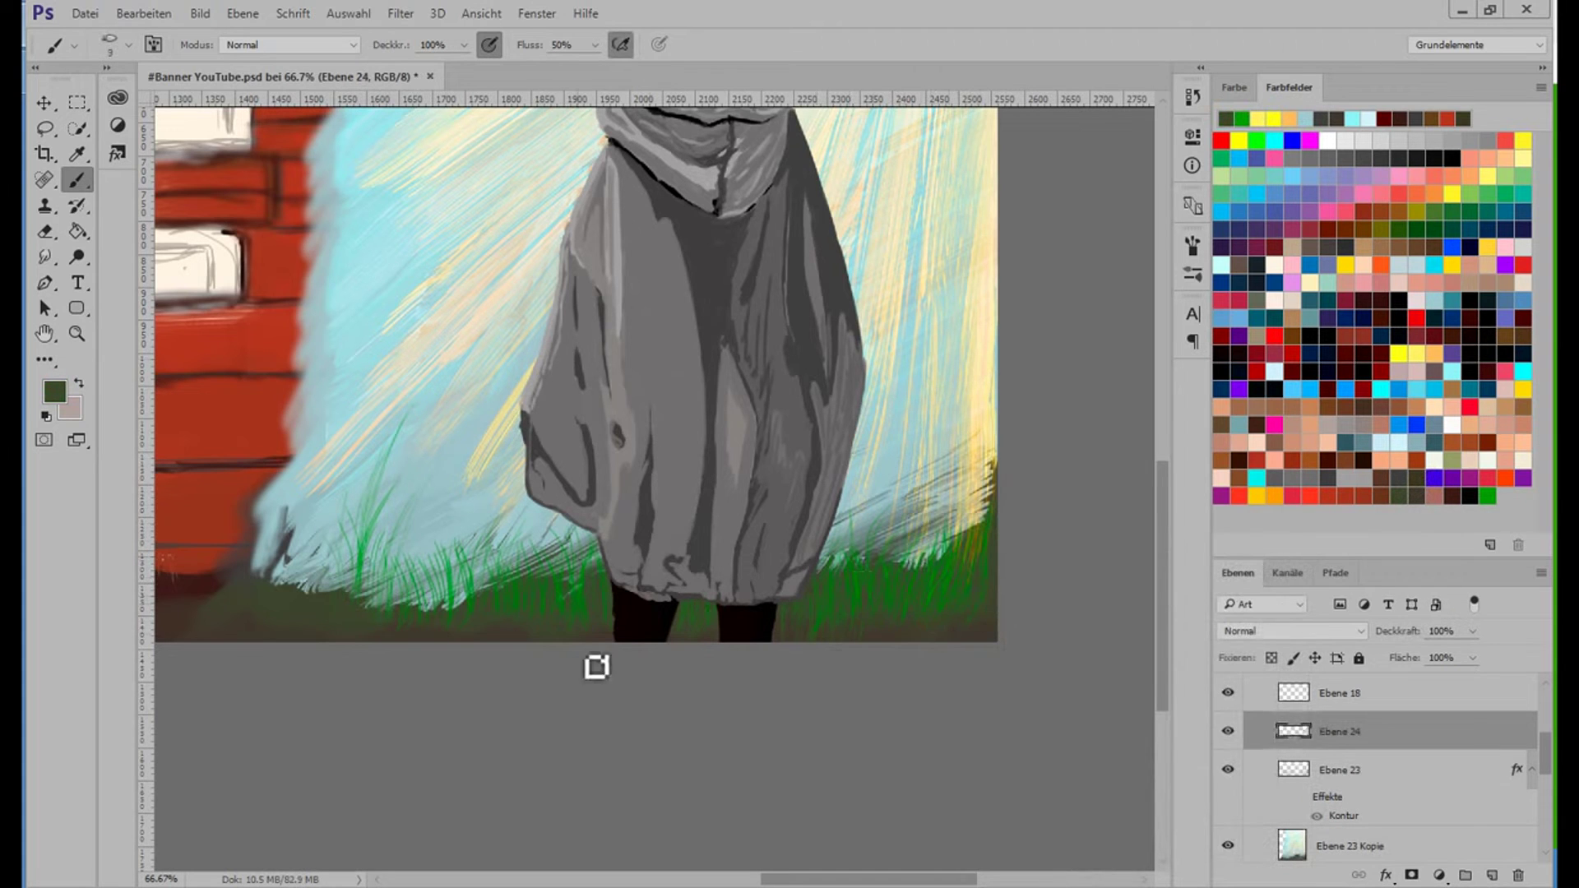
right_click(481, 448)
key(Return)
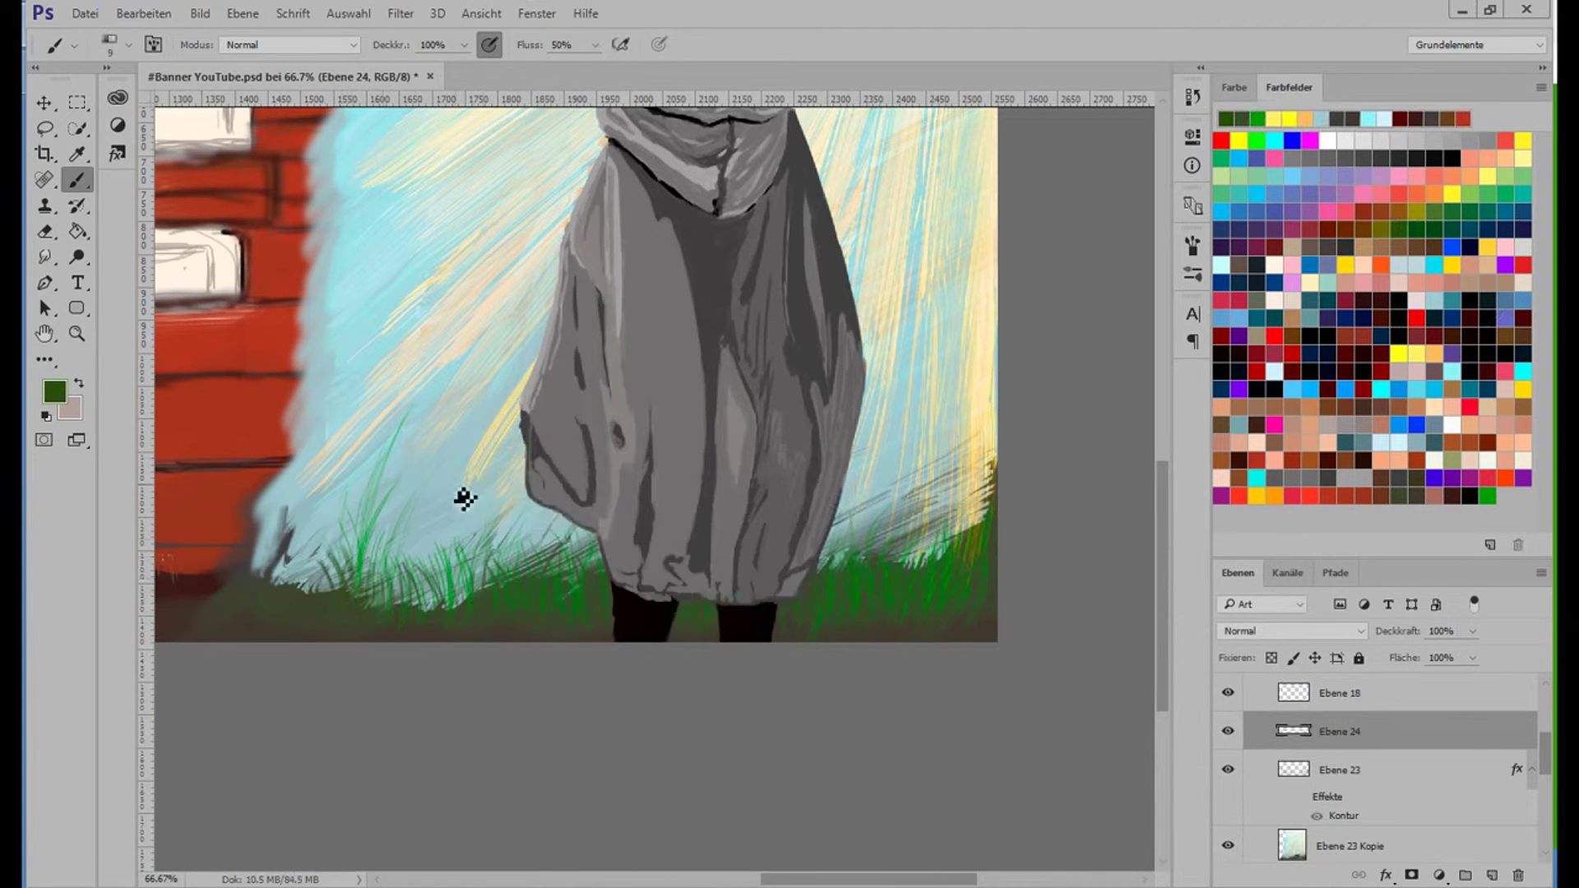
click(1465, 485)
drag(389, 586, 344, 507)
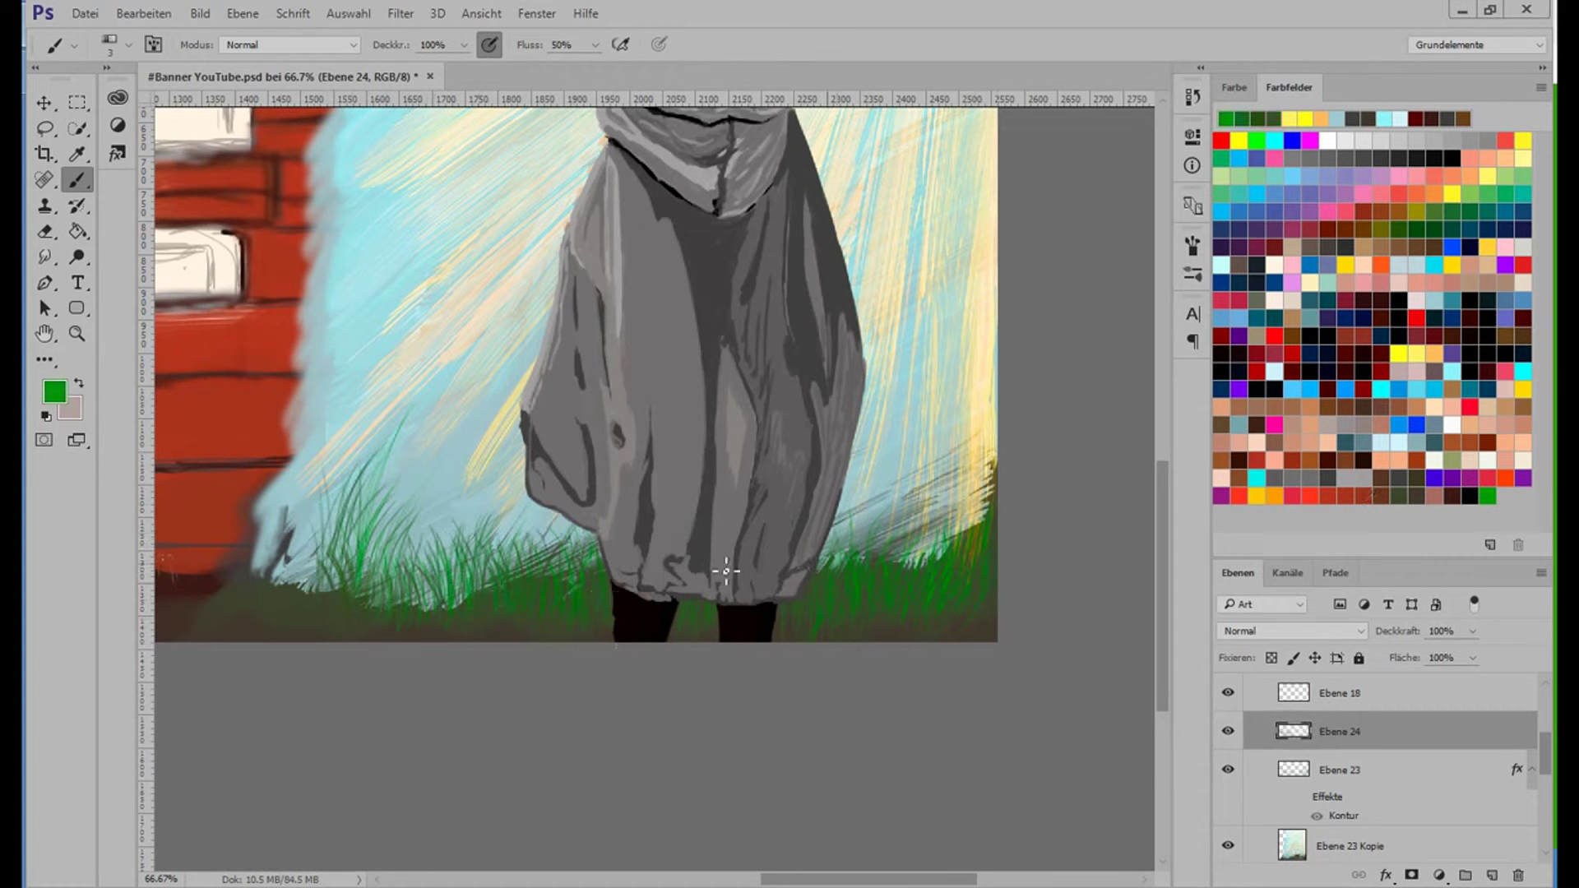
key(ctrl+0)
Switch to the Smudge tool and duplicate the grass layer with Ineinanderkopieren blending.
right_click(44, 256)
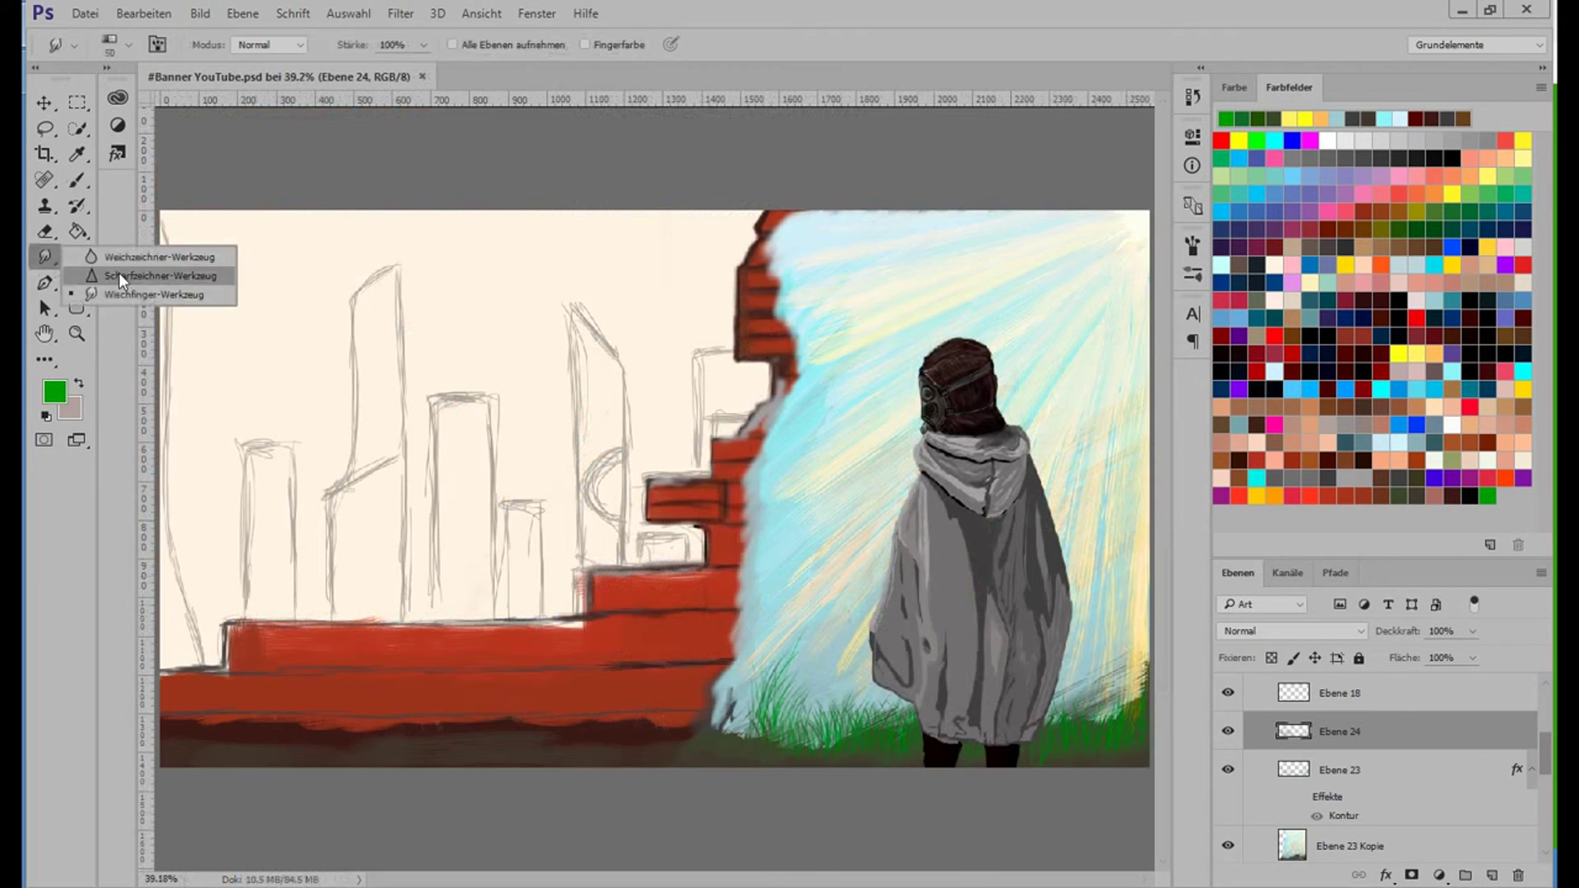
click(107, 256)
key(shift+r)
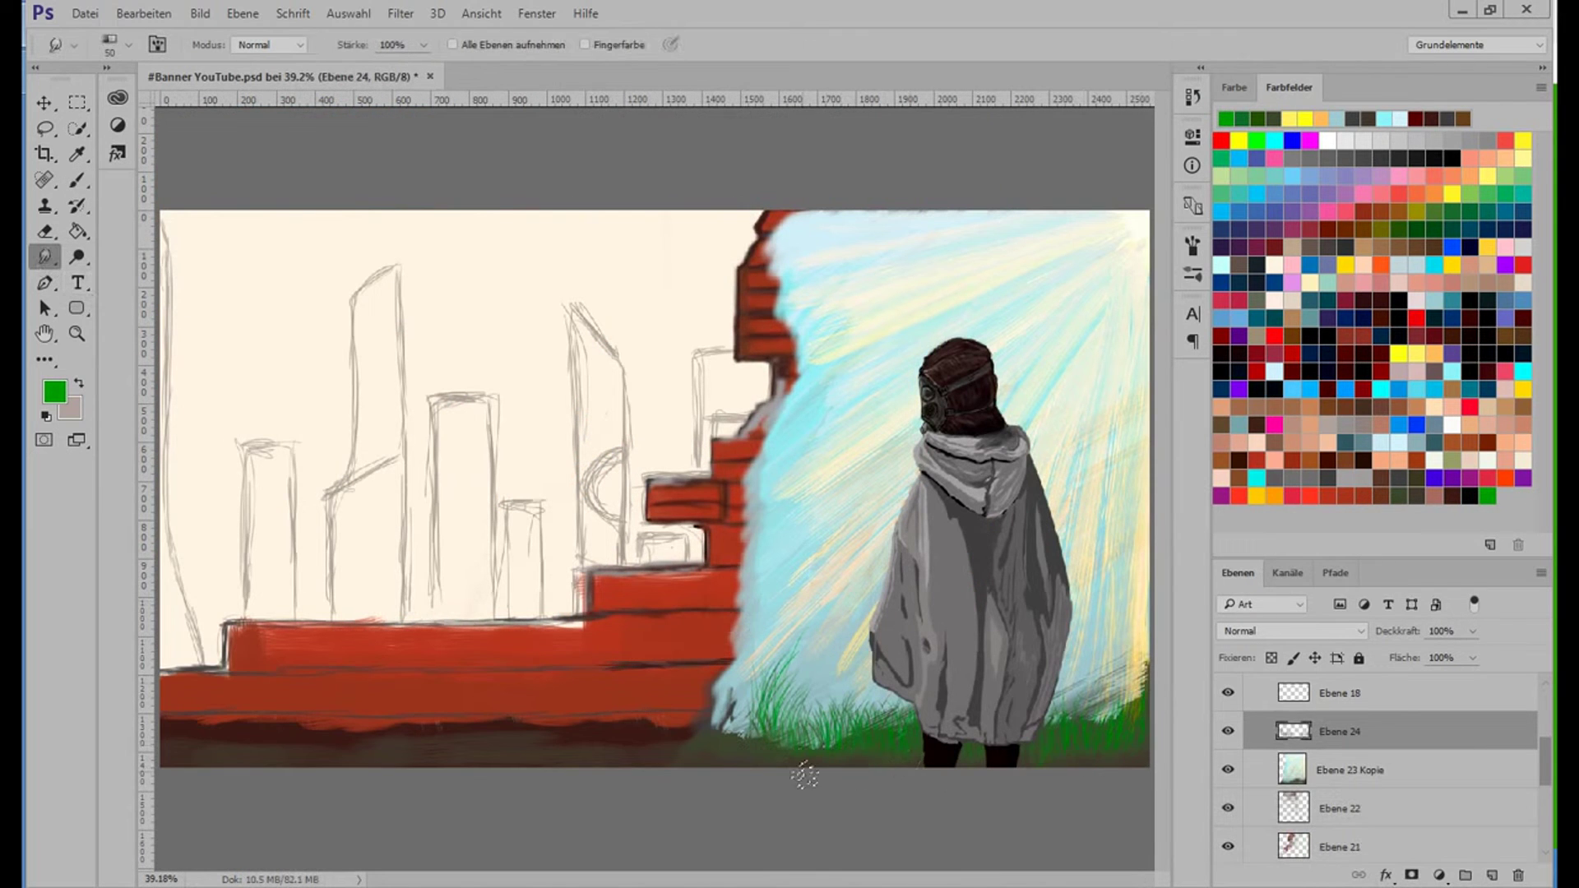
key(ctrl+j)
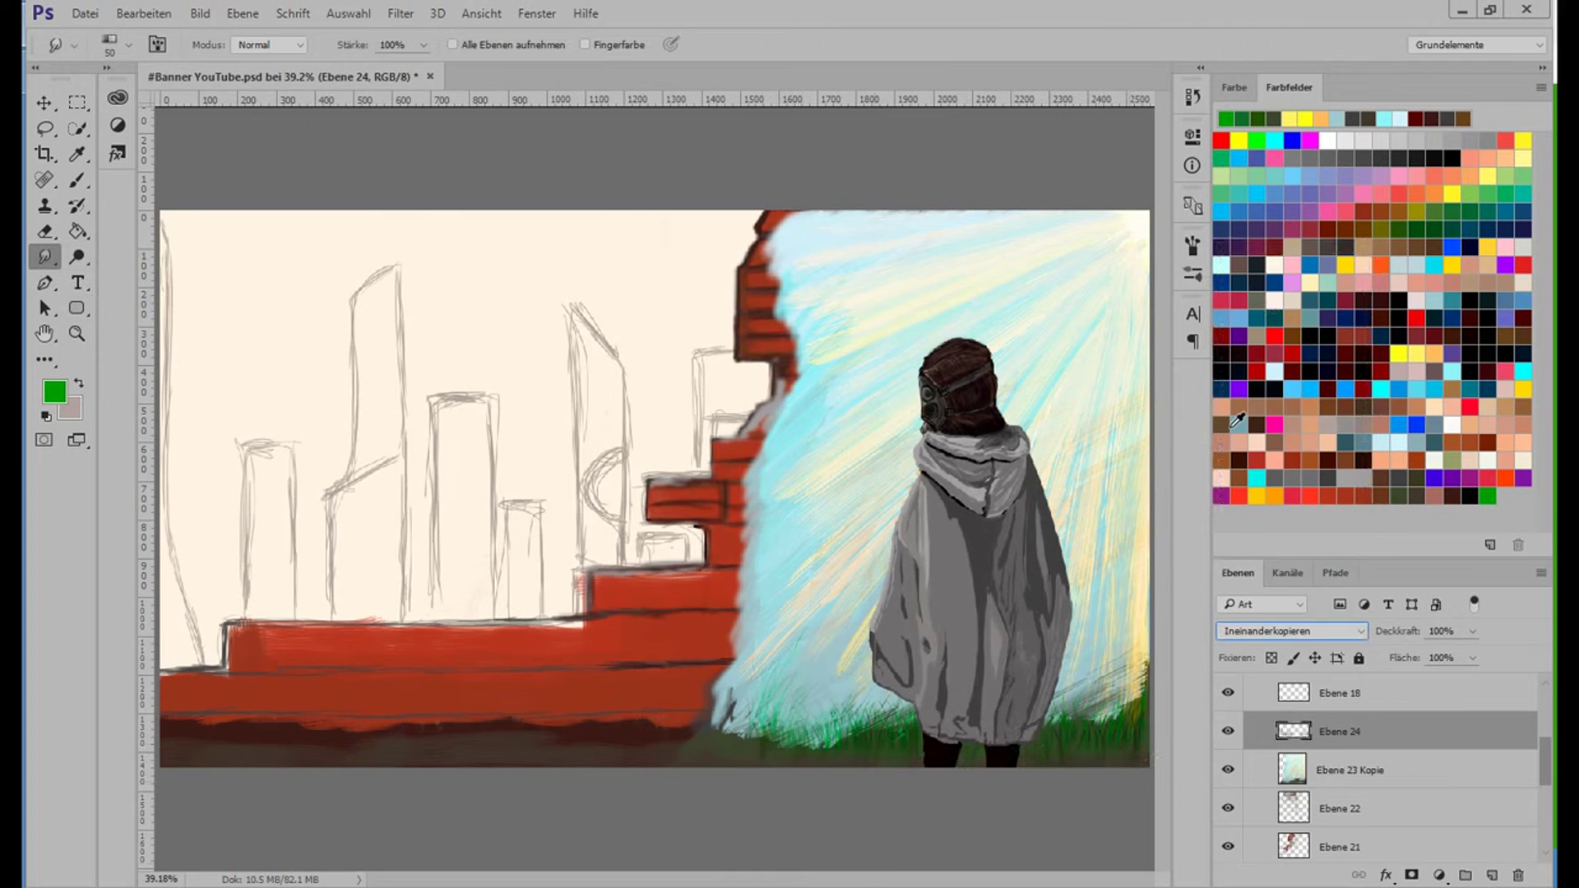
click(1291, 630)
click(1266, 425)
Merge the grass copies back down and save the banner.
key(ctrl+e)
click(1332, 731)
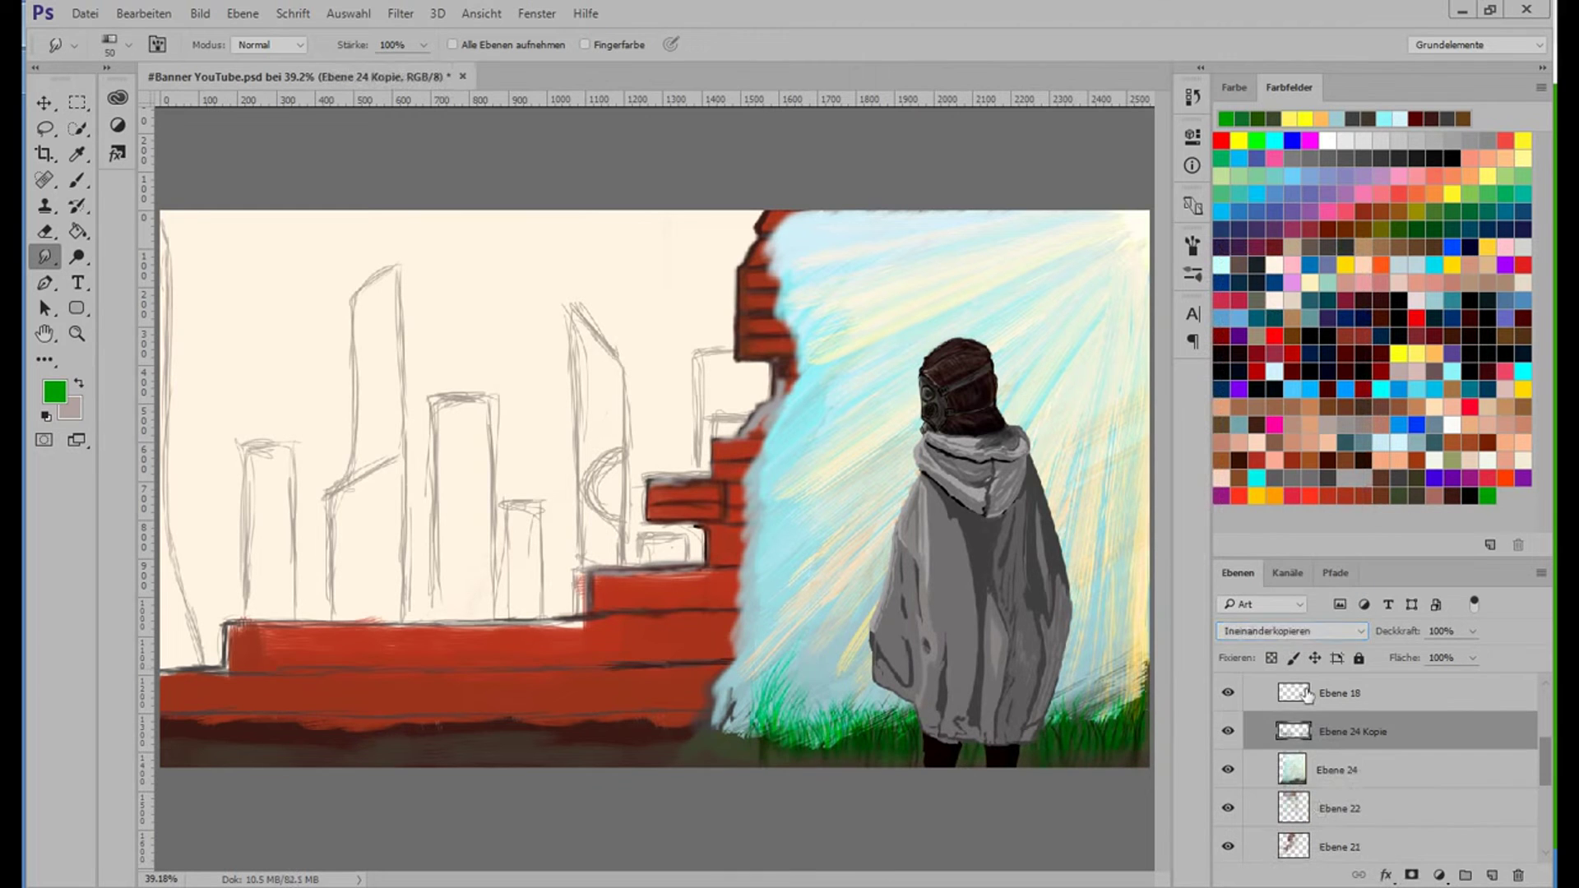
click(1290, 631)
scroll(1255, 629, up, 5)
key(ctrl+e)
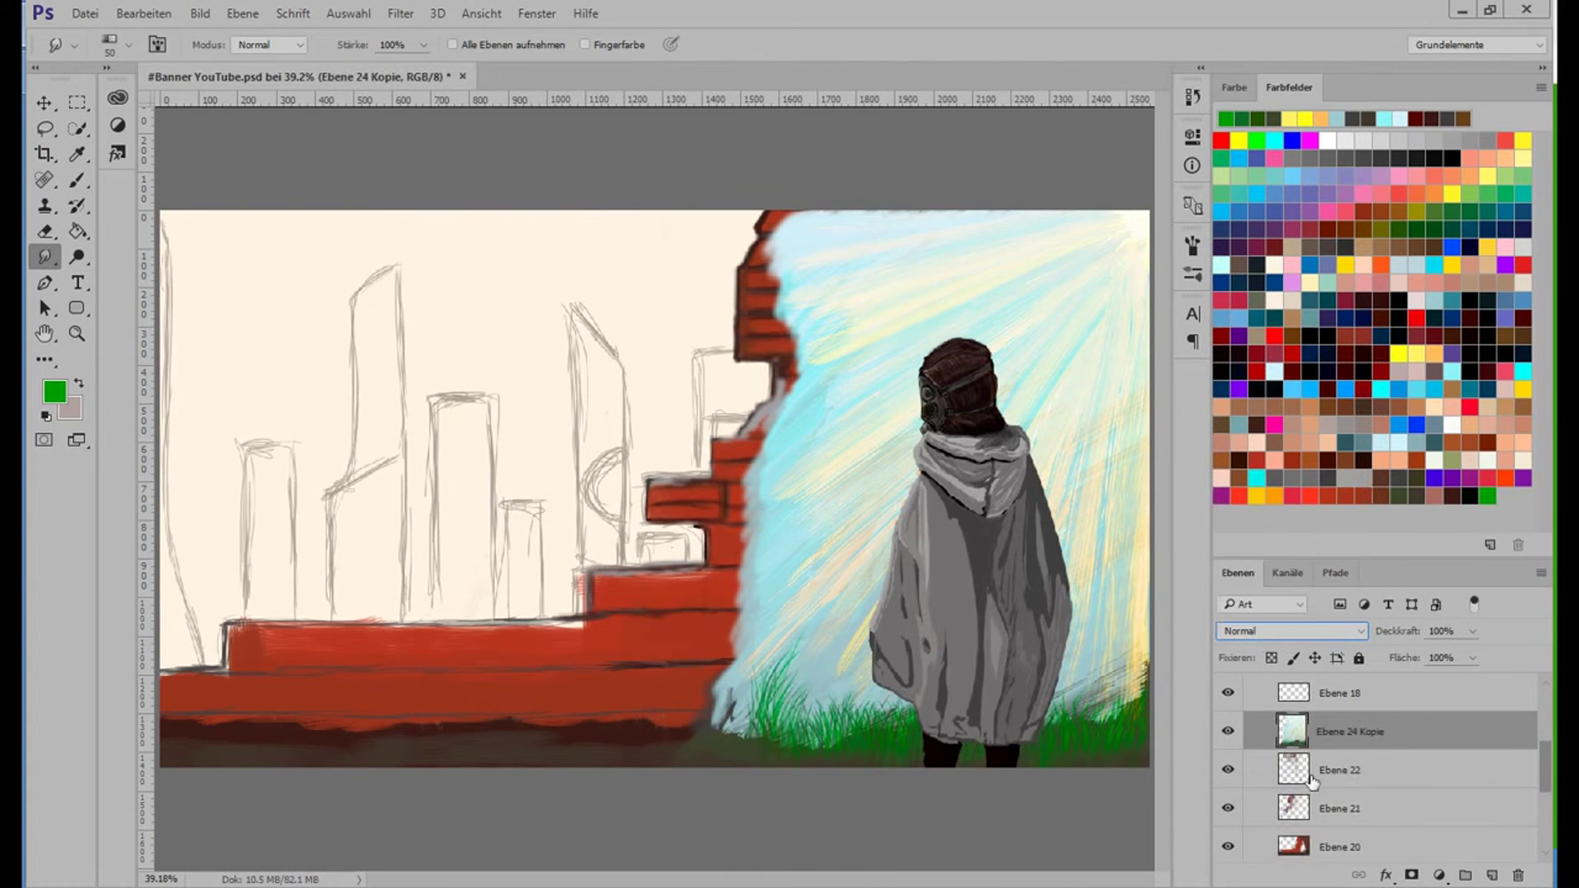
click(85, 13)
click(132, 200)
Hide the sky and grass layer, then smear the lower bricks of Ebene 22 horizontally.
click(1227, 731)
click(1340, 770)
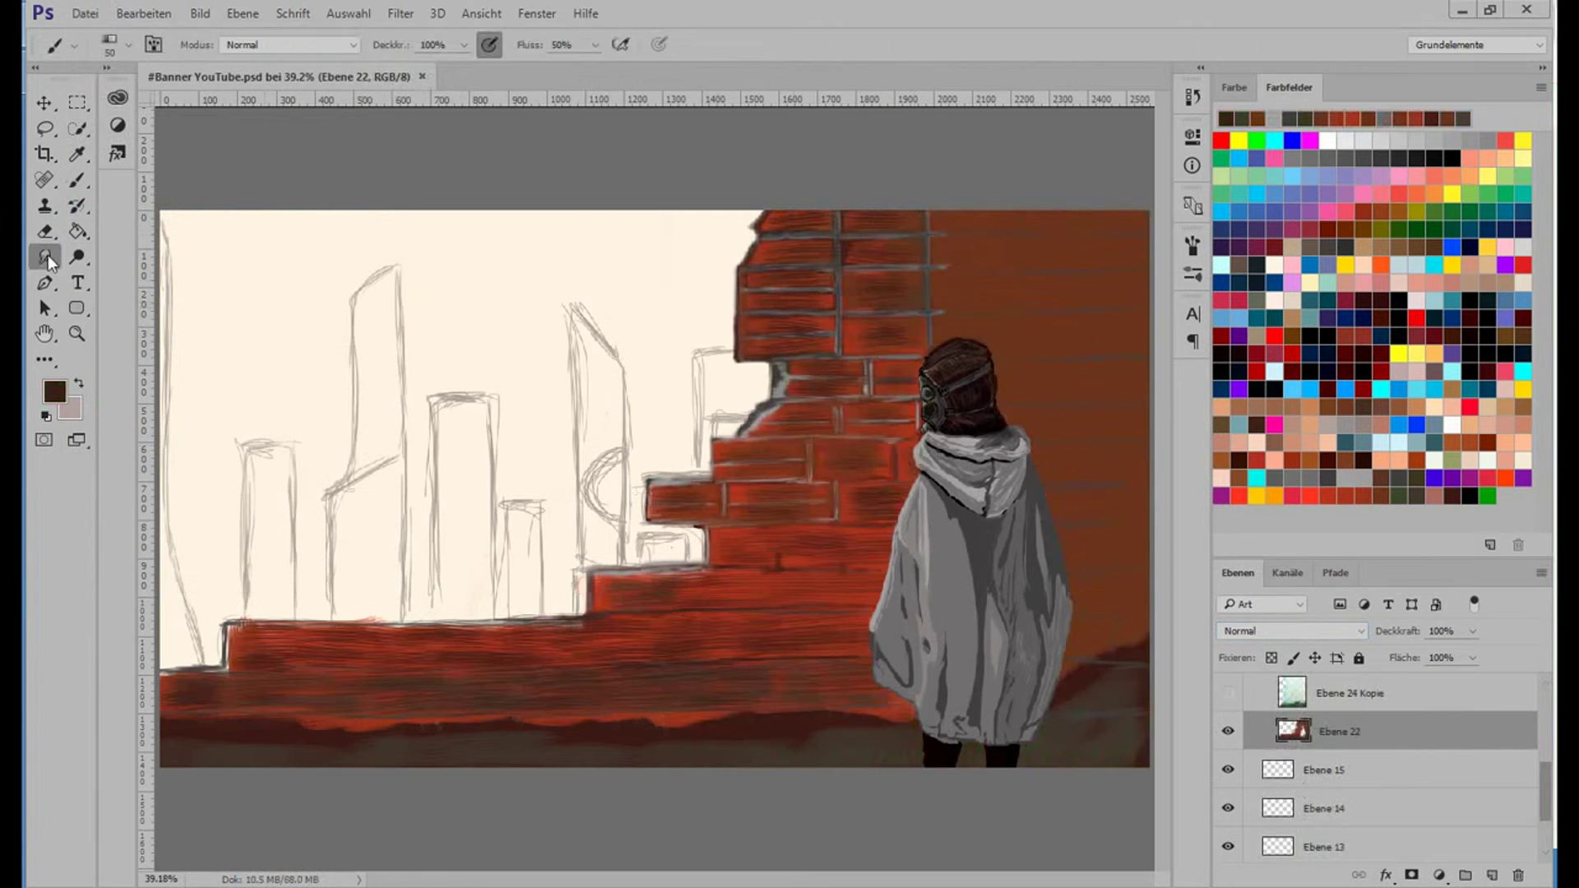
right_click(535, 412)
key(Escape)
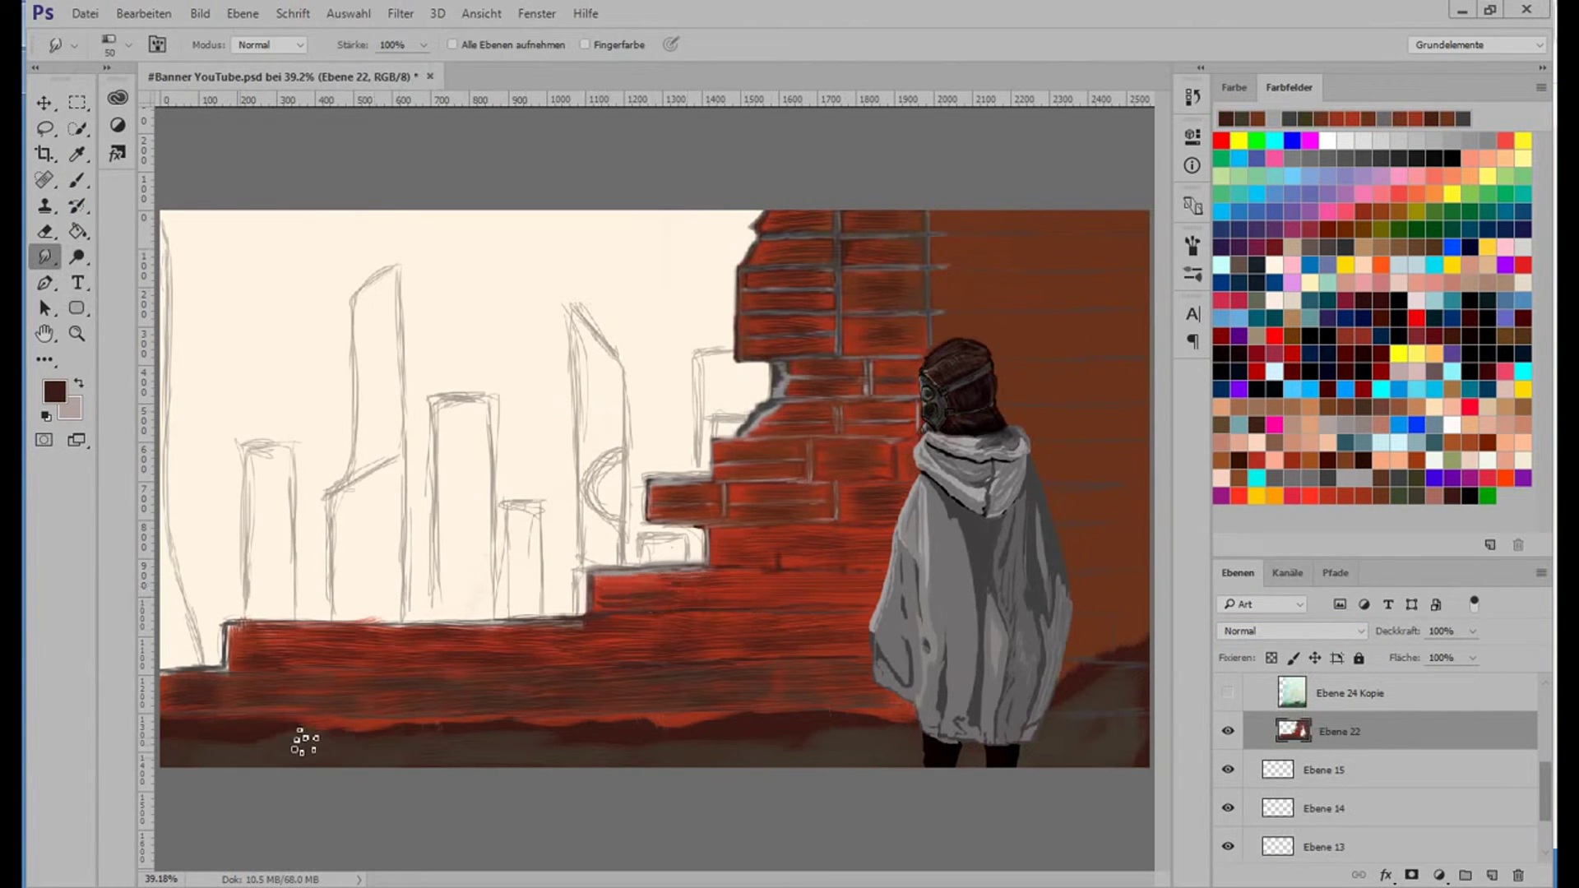
drag(183, 763, 854, 729)
drag(241, 695, 416, 685)
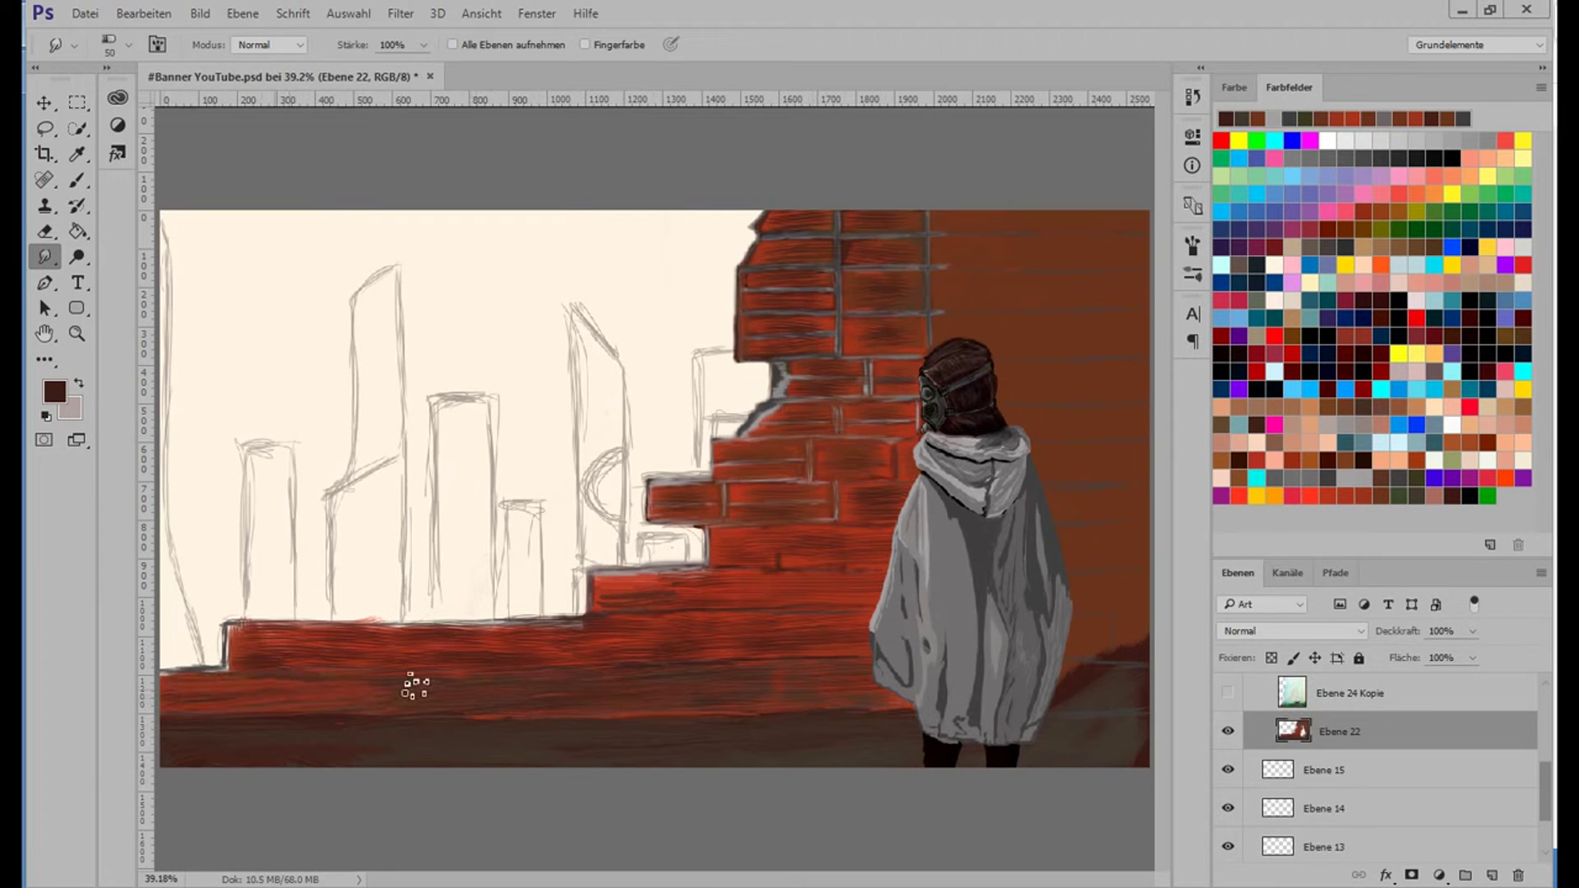
drag(257, 652, 310, 655)
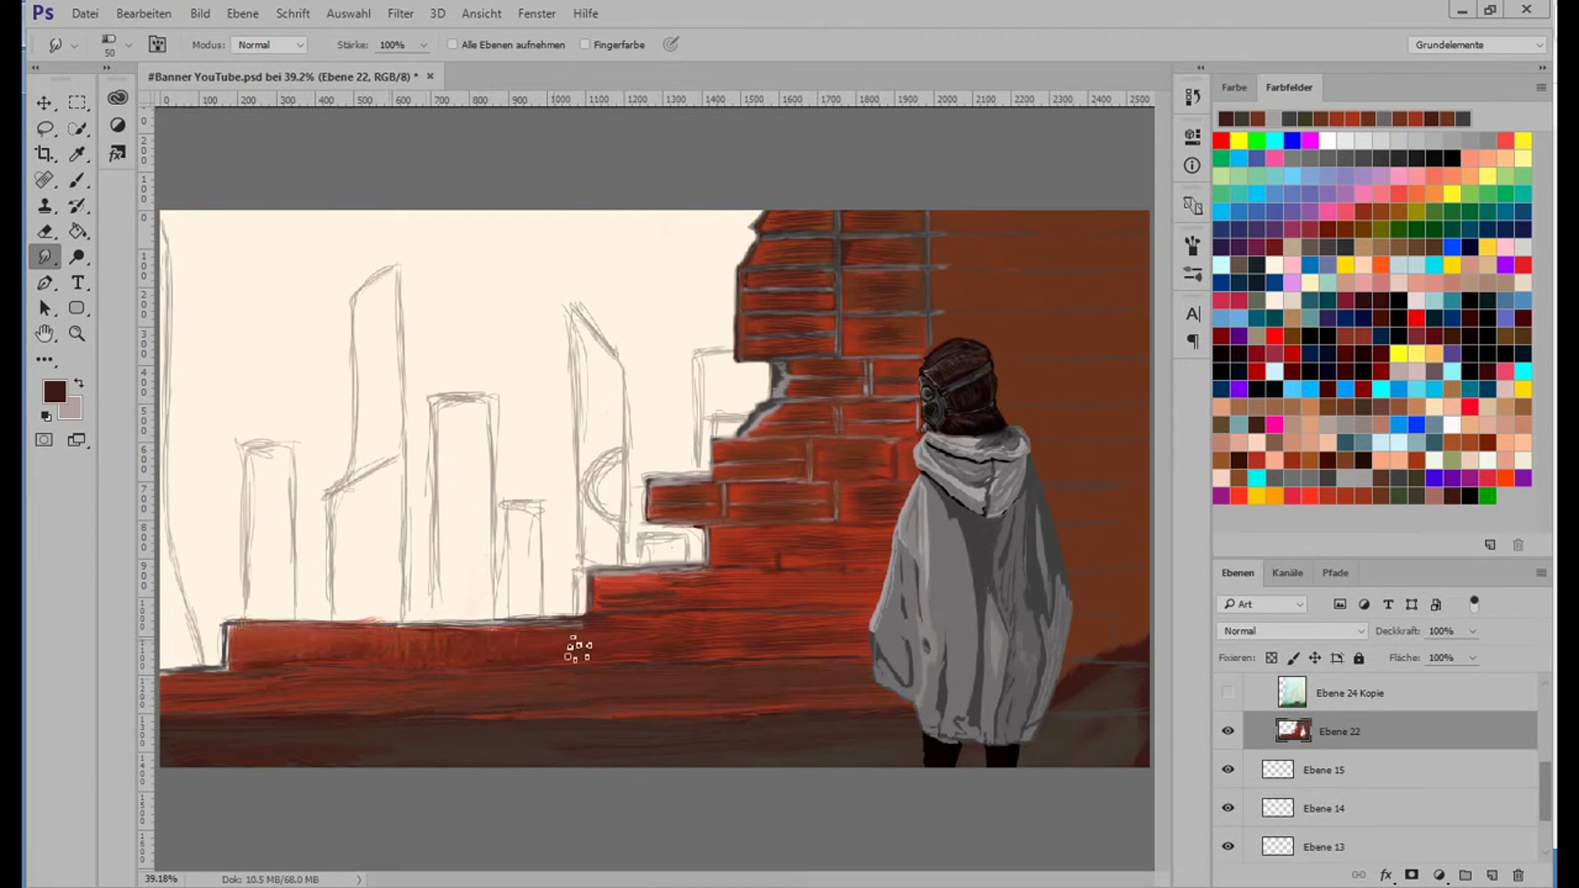
mouse_move(408, 655)
mouse_down()
mouse_move(871, 588)
mouse_move(818, 504)
mouse_move(658, 502)
mouse_move(884, 462)
mouse_up()
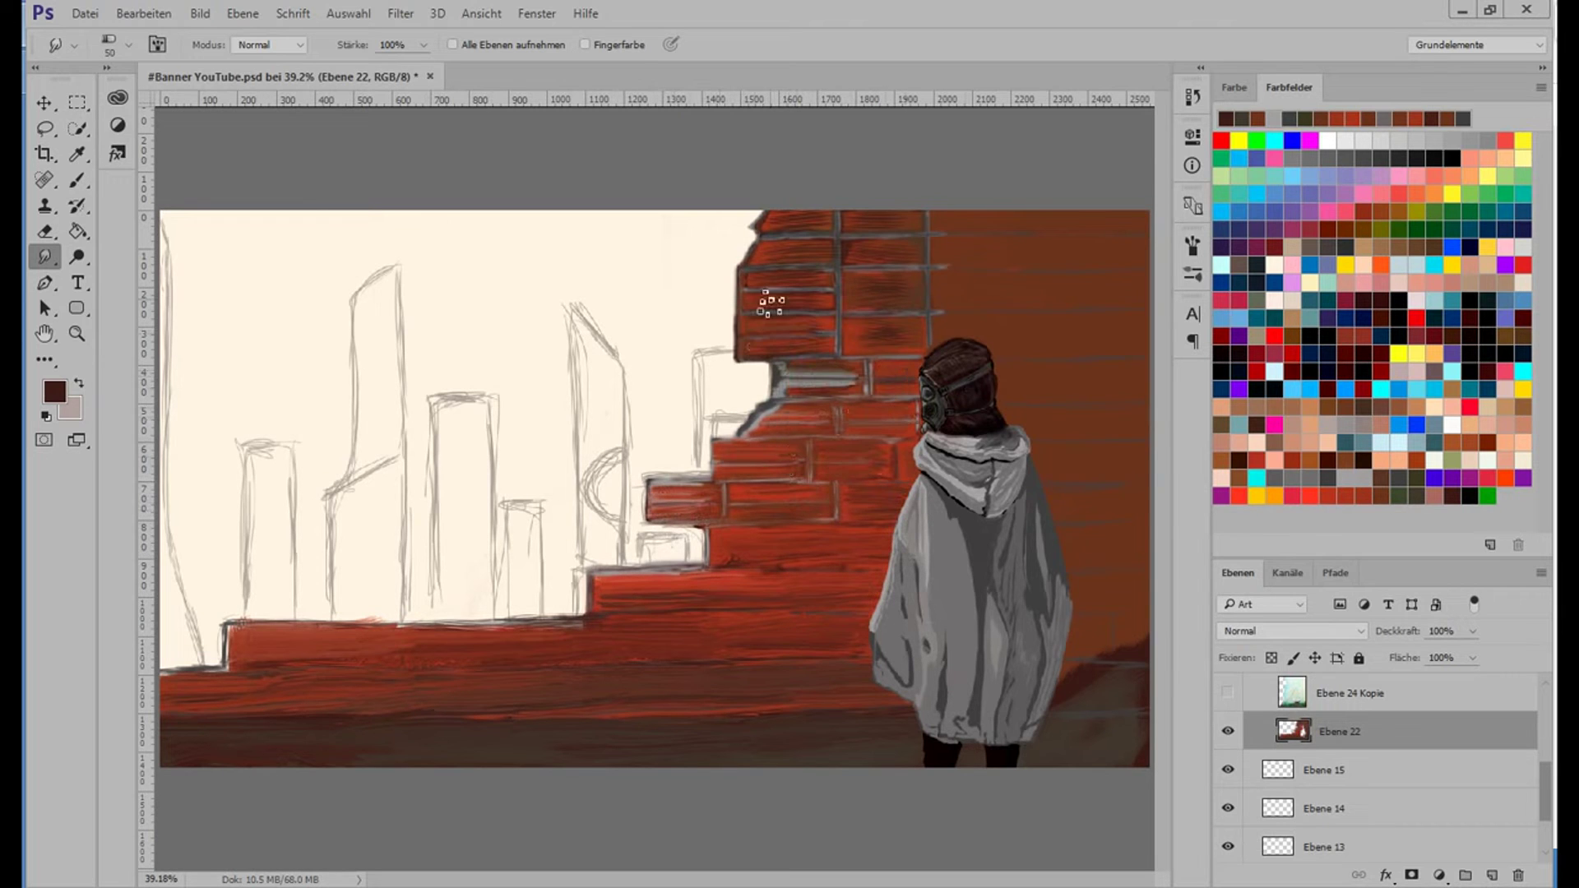
With a size 35 smudge brush, streak the wall base and right-hand wall horizontally.
right_click(695, 534)
double_click(892, 553)
text(35)
key(Return)
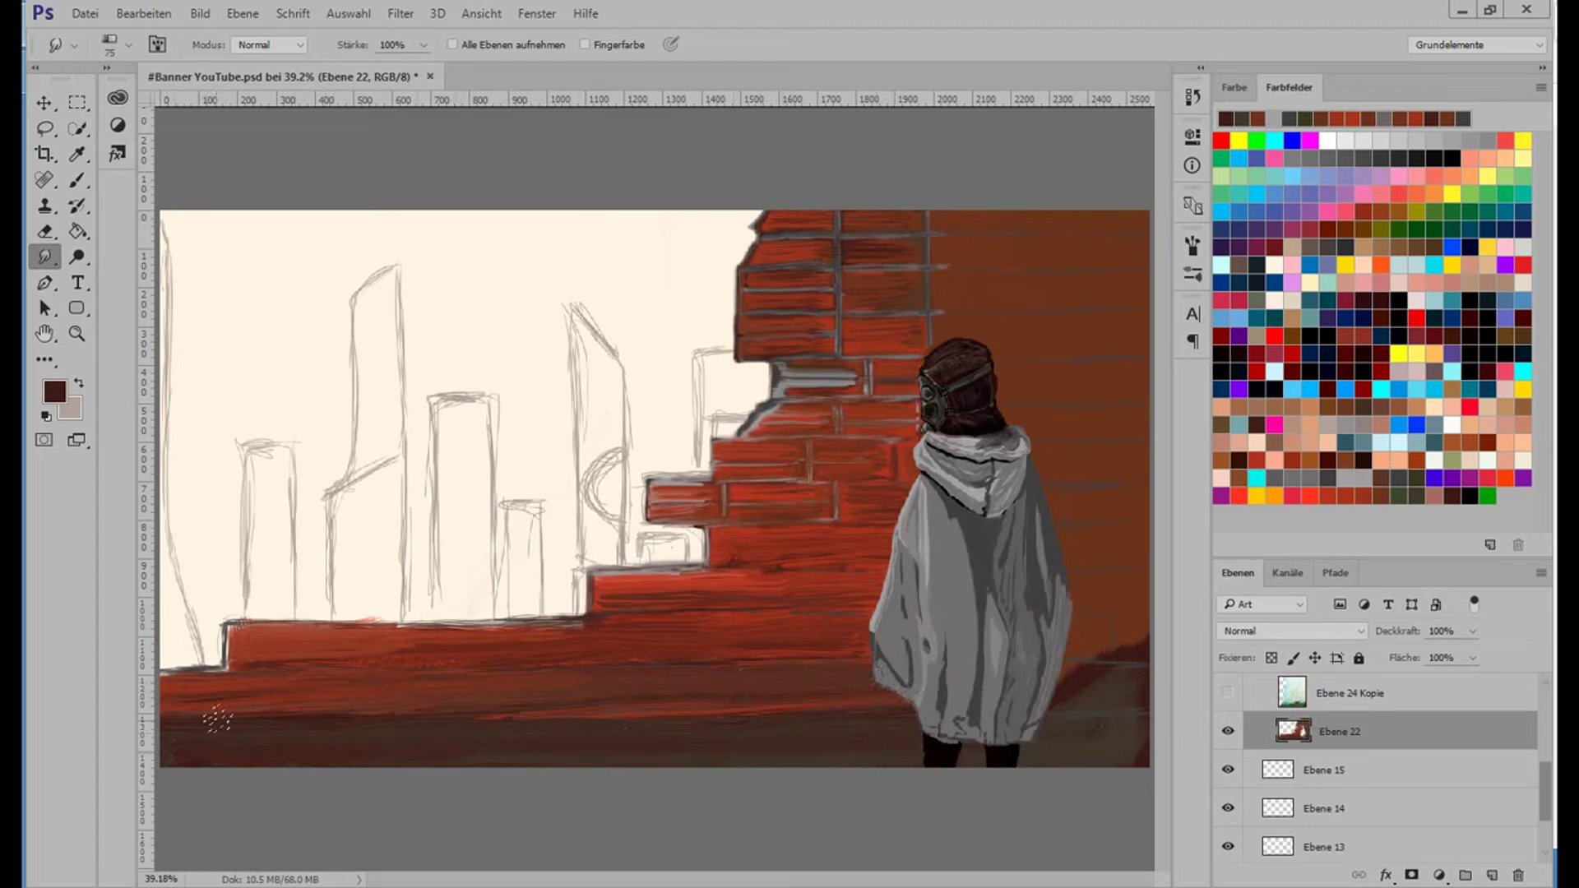
drag(218, 720, 638, 712)
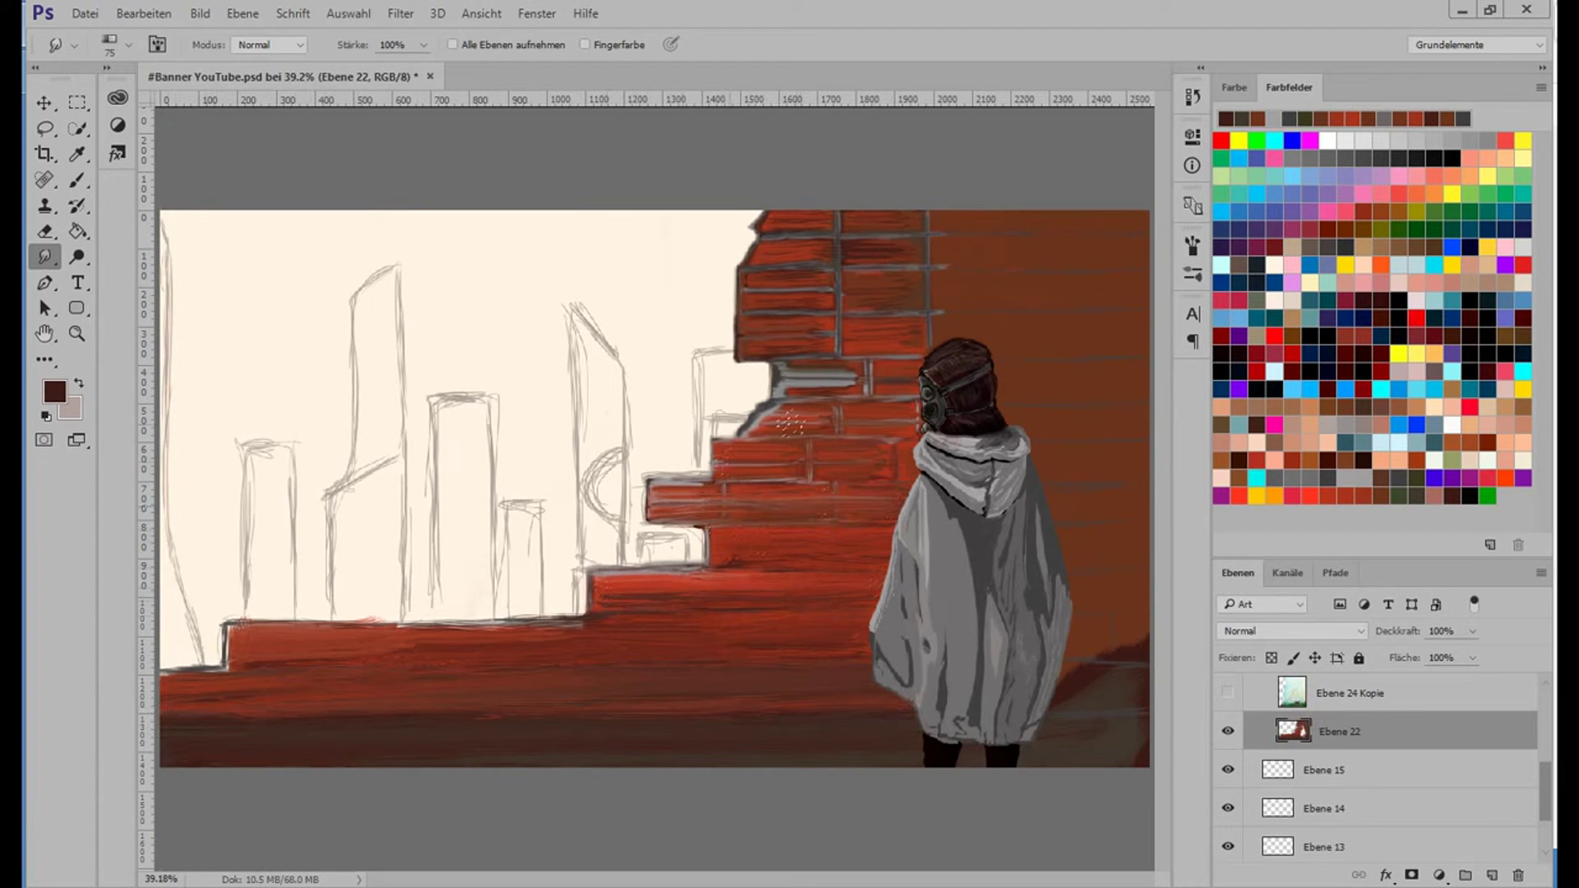
drag(999, 379, 1143, 380)
drag(1036, 460, 1151, 465)
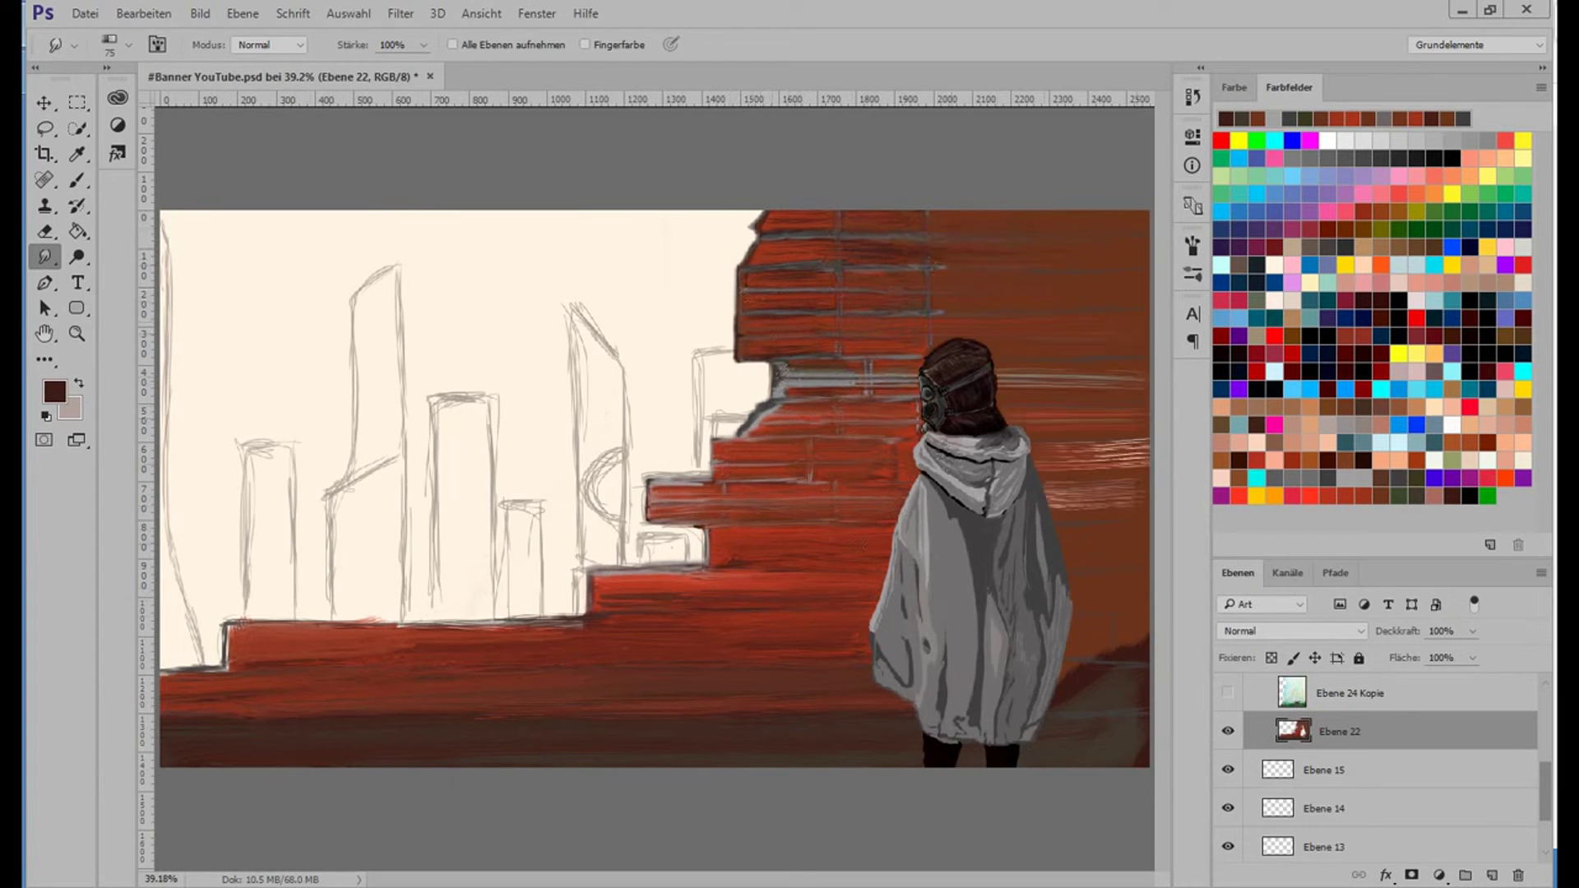
drag(1060, 568, 1149, 575)
drag(1028, 444, 1123, 448)
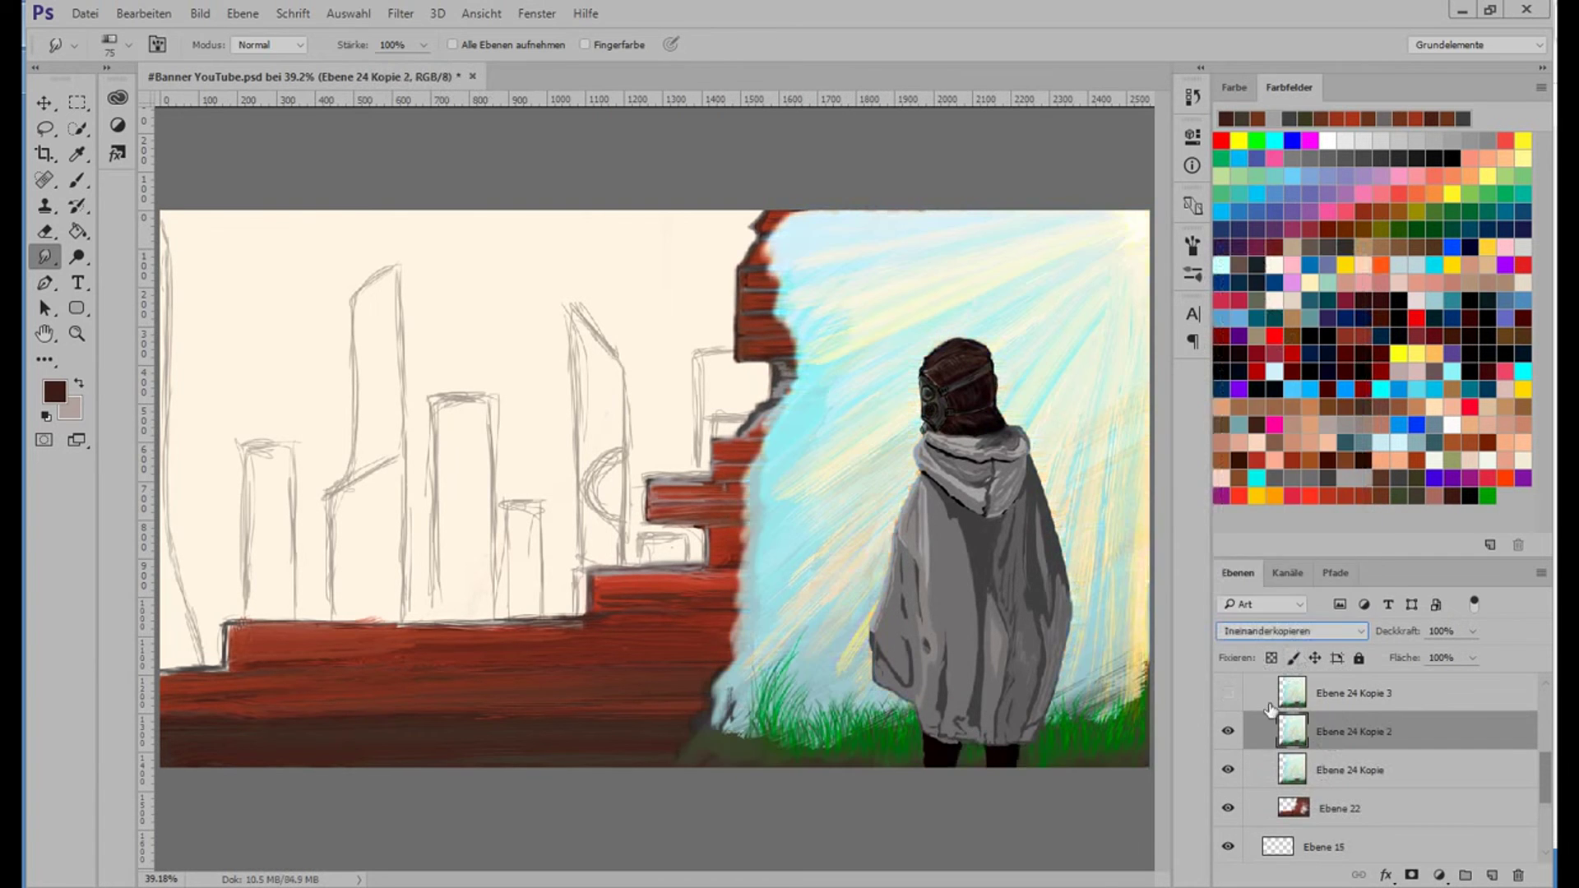
Hide the extra sky copy and show Ebene 24 Kopie 3 at 82% opacity.
click(1228, 692)
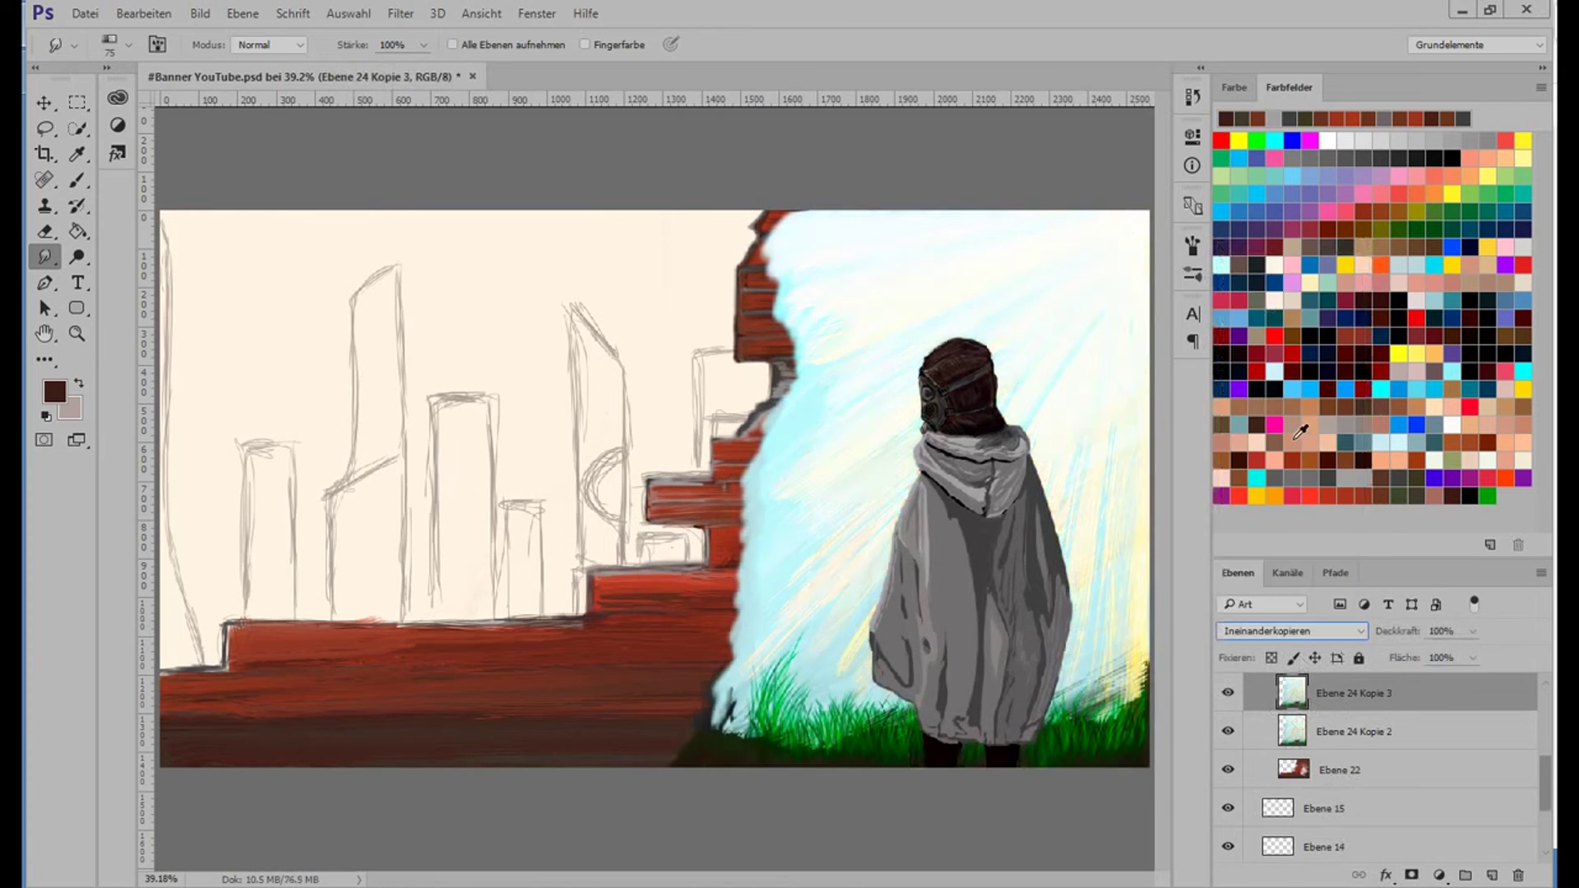
click(1440, 631)
text(82)
key(Return)
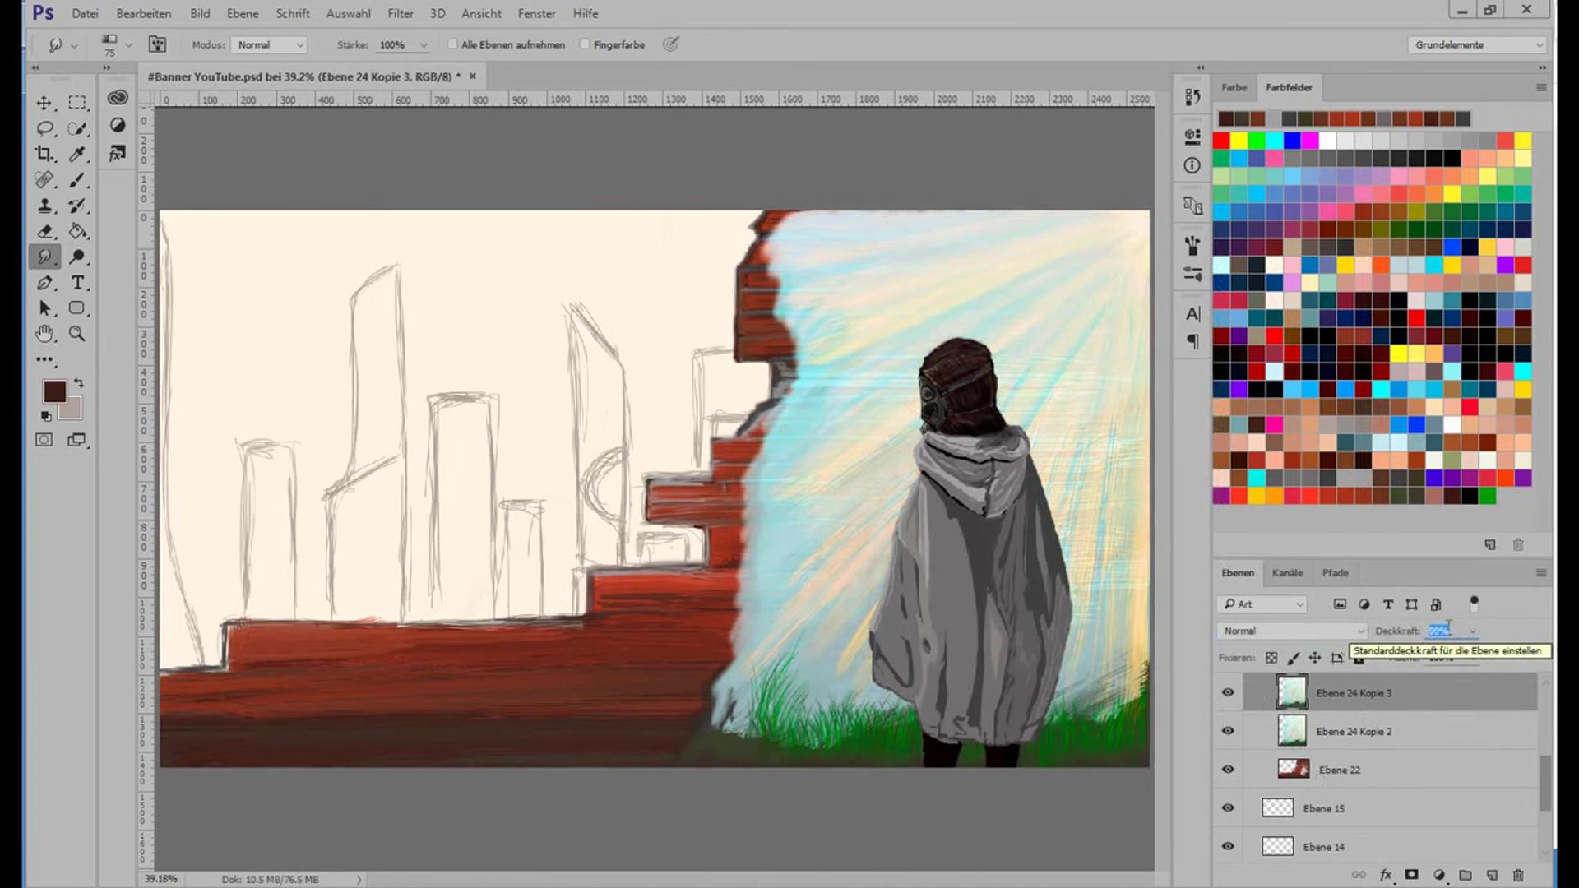
On Ebene 18, shade the right edge above the grass with a 25% opacity brush.
click(1382, 769)
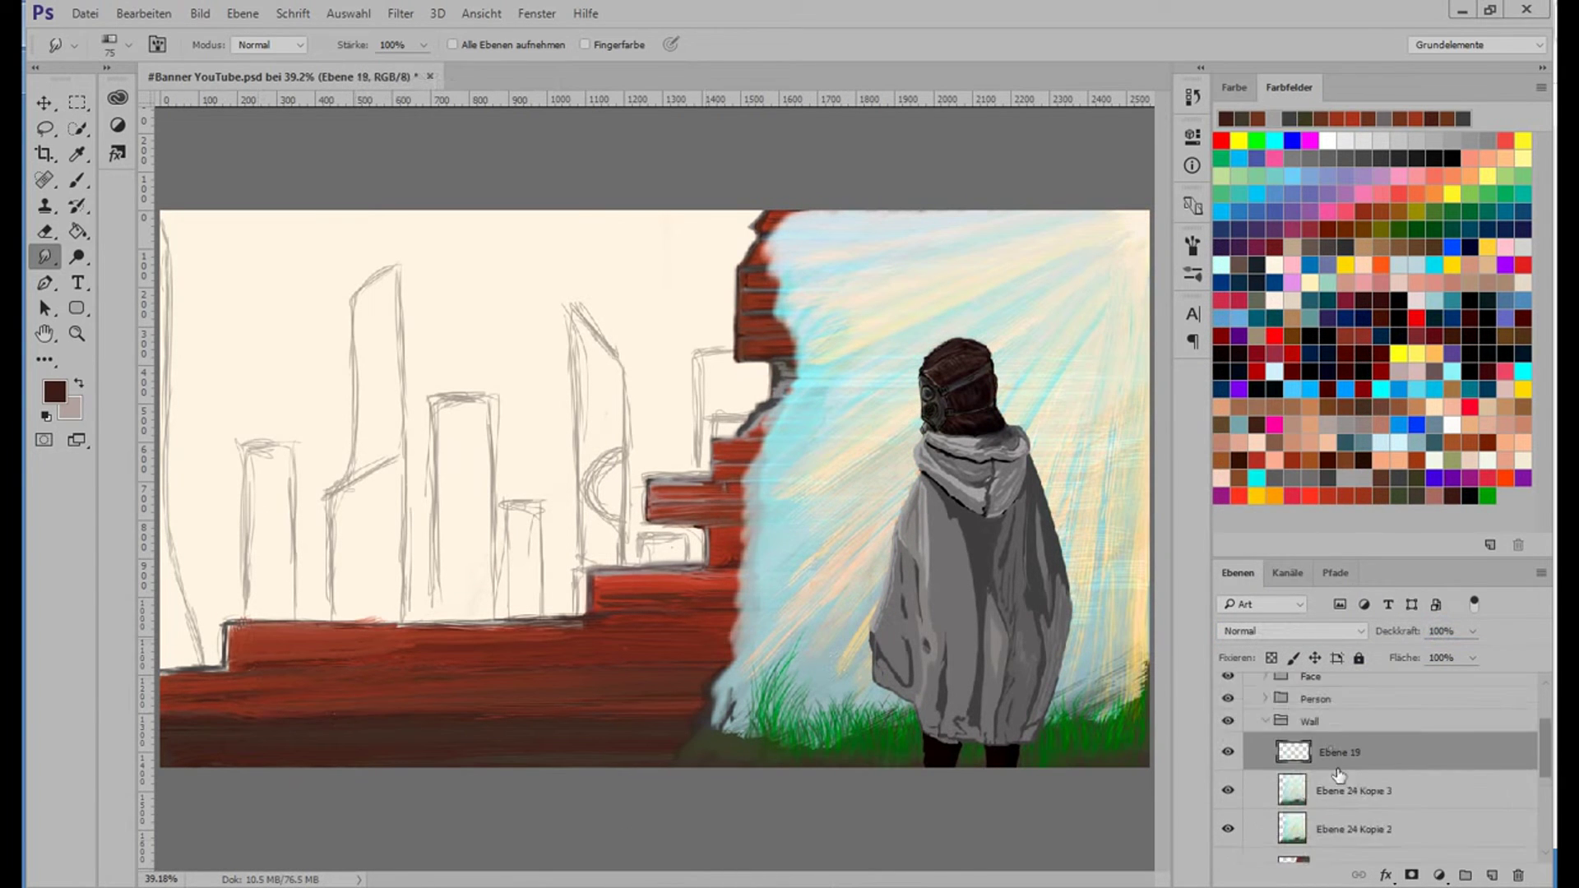
key(b)
right_click(681, 254)
double_click(675, 514)
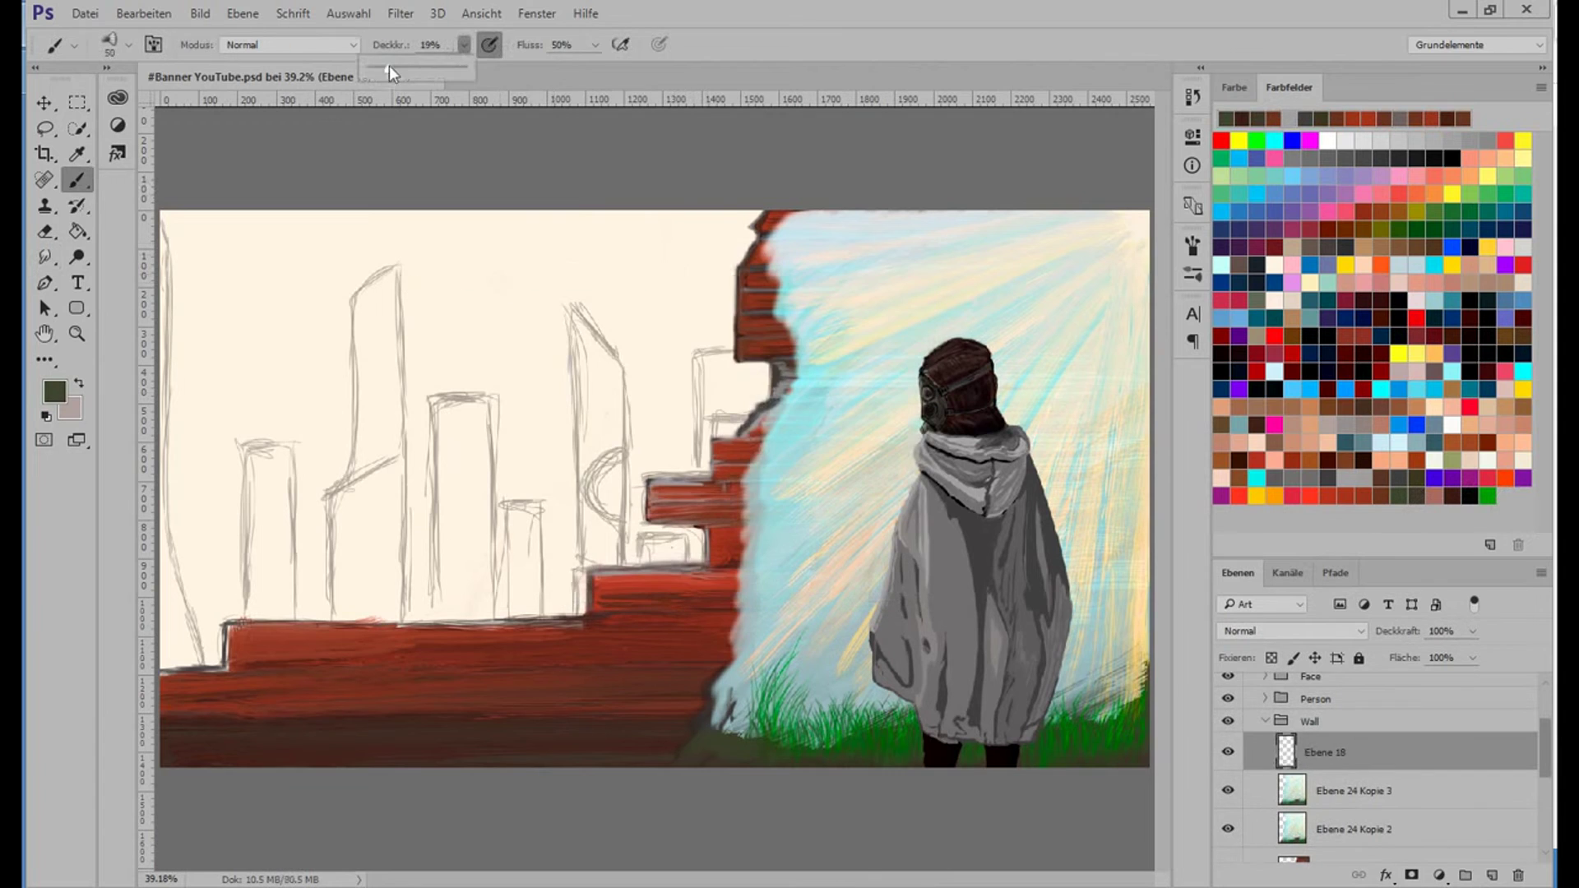
key(2)
key(5)
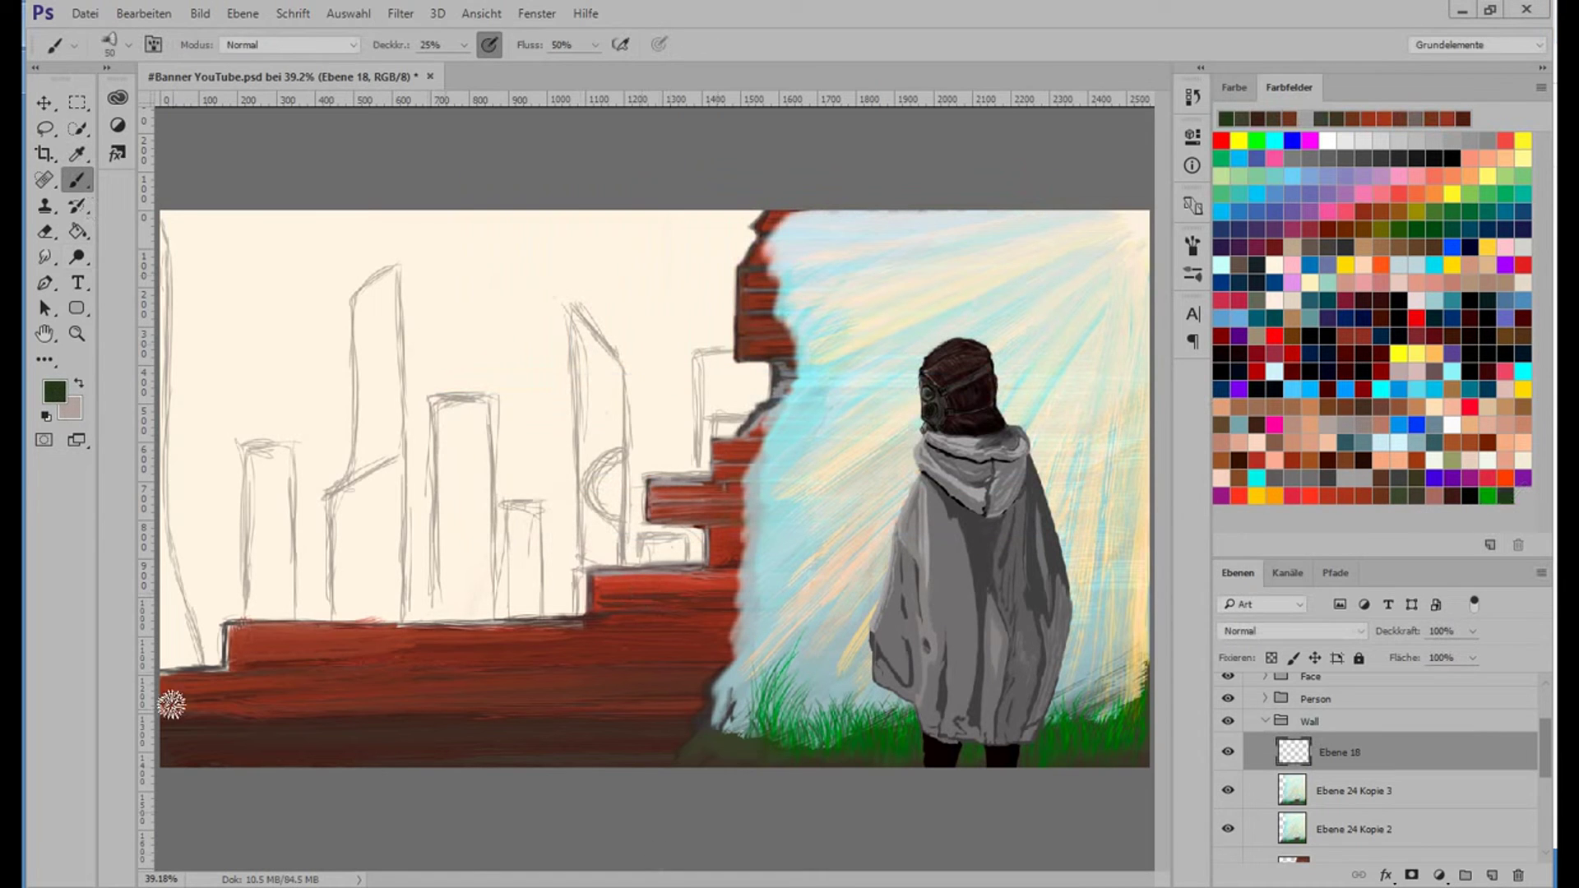
mouse_move(1123, 616)
mouse_down()
mouse_move(1125, 770)
mouse_move(1094, 732)
mouse_move(1106, 705)
mouse_up()
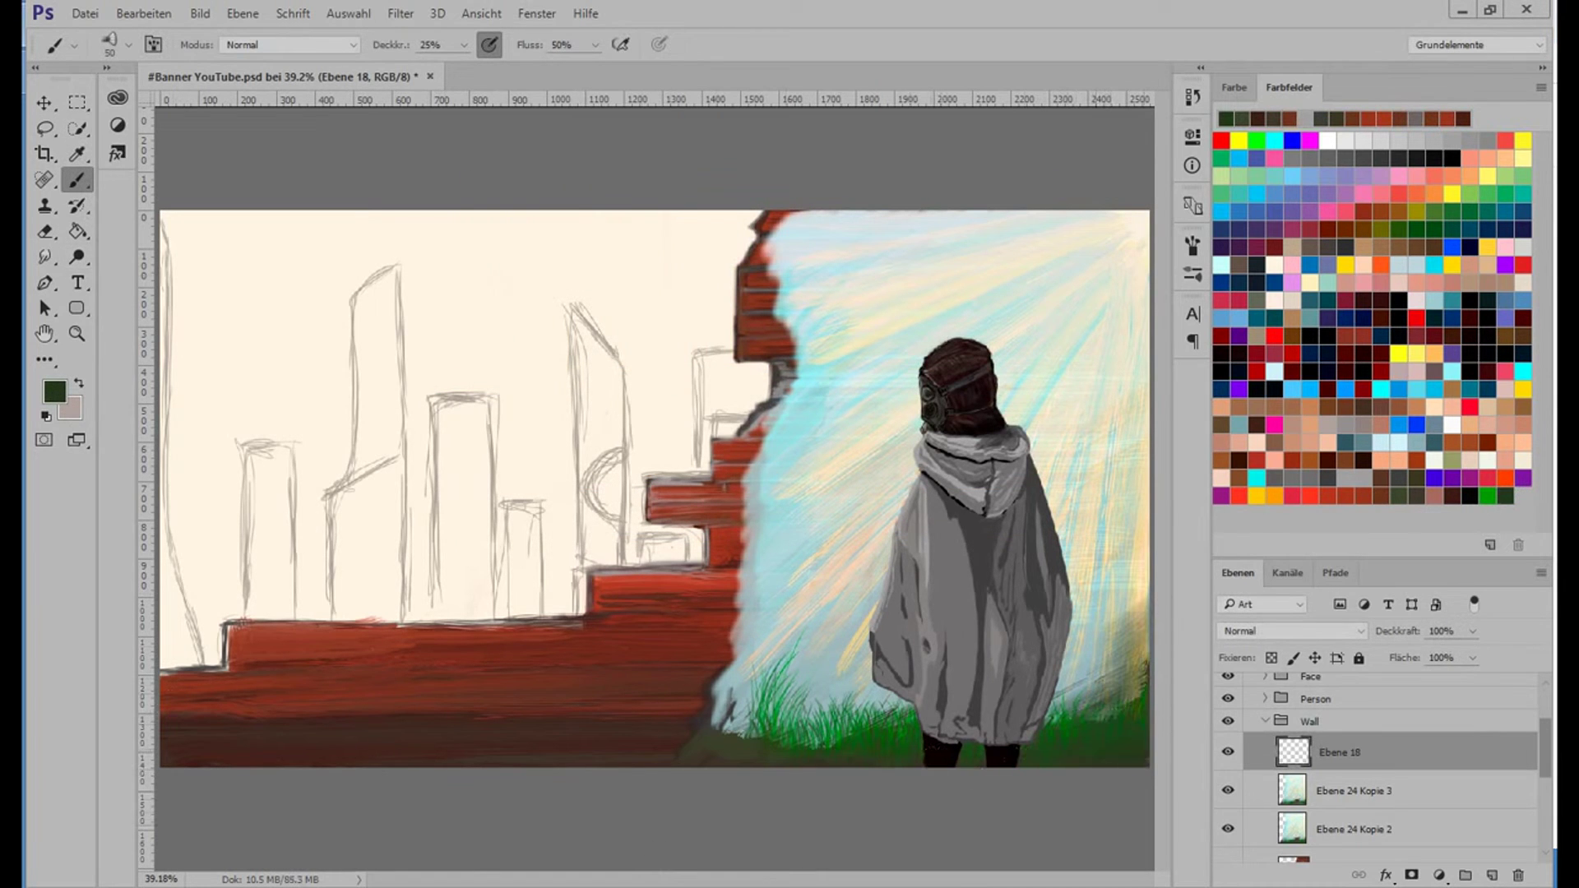
Shade along the bottom of the brick wall in near-black green and collapse the Wall group.
click(54, 392)
click(1004, 219)
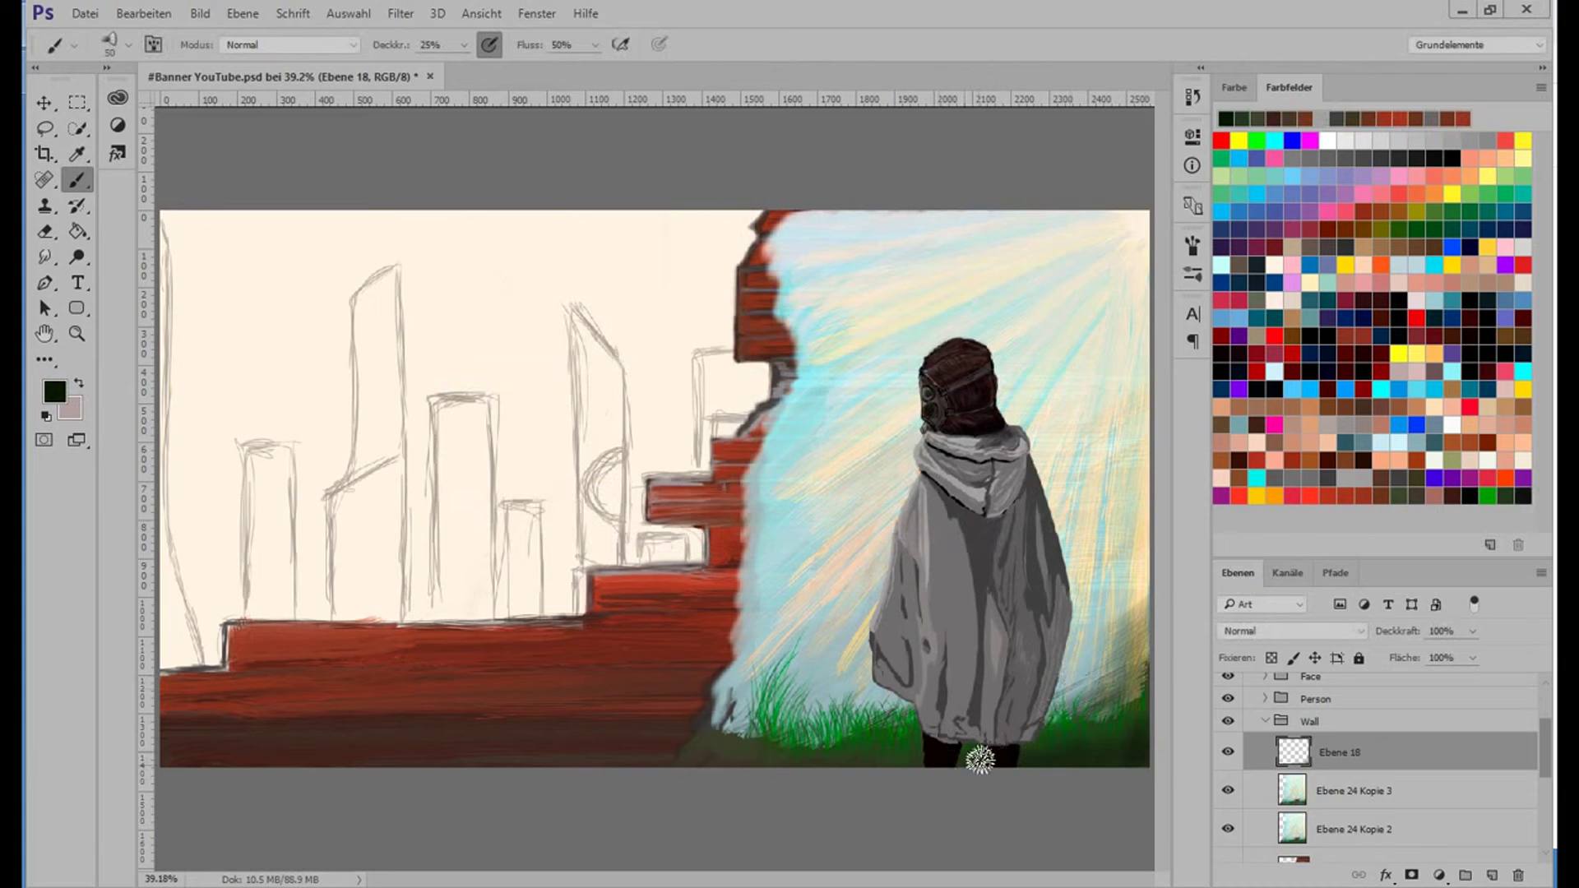
mouse_move(721, 767)
mouse_down()
mouse_move(525, 729)
mouse_move(433, 765)
mouse_move(165, 690)
mouse_move(235, 689)
mouse_move(165, 686)
mouse_up()
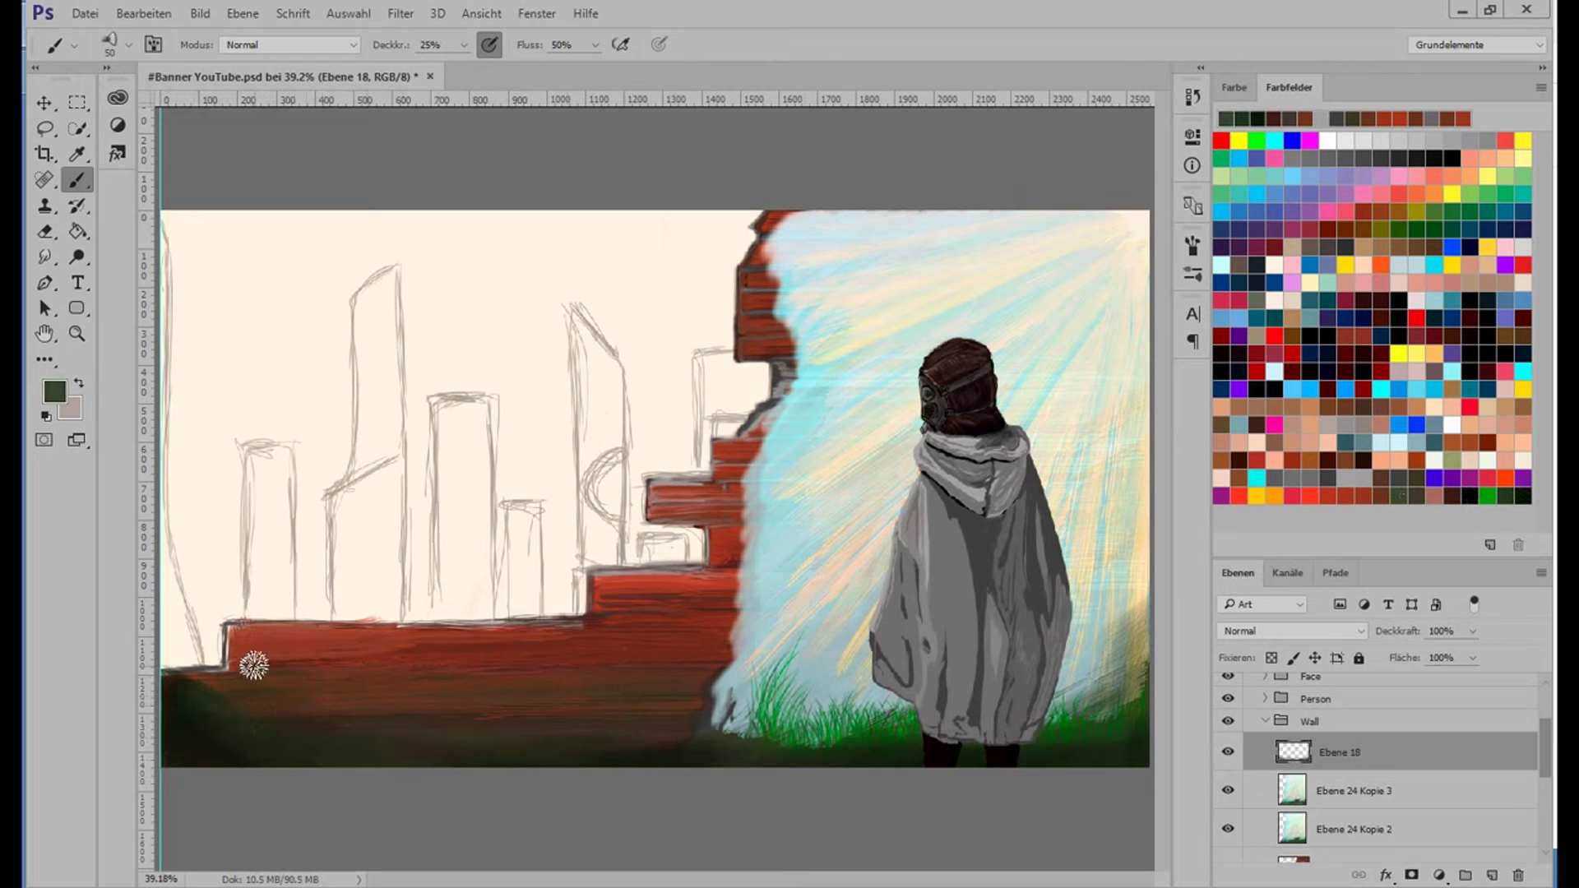
key(e)
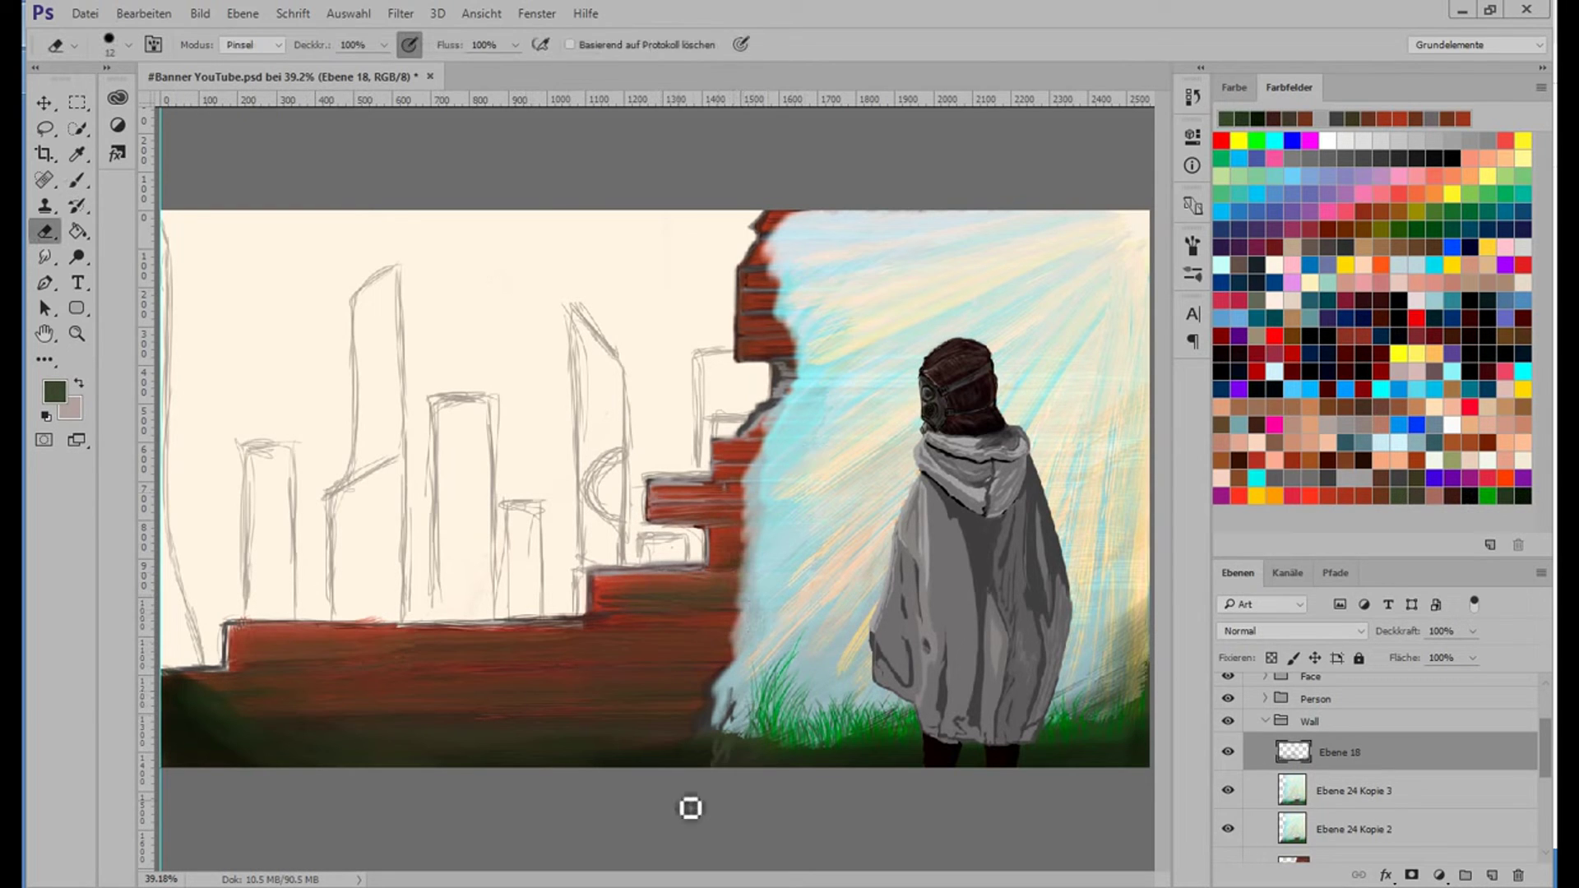
key(b)
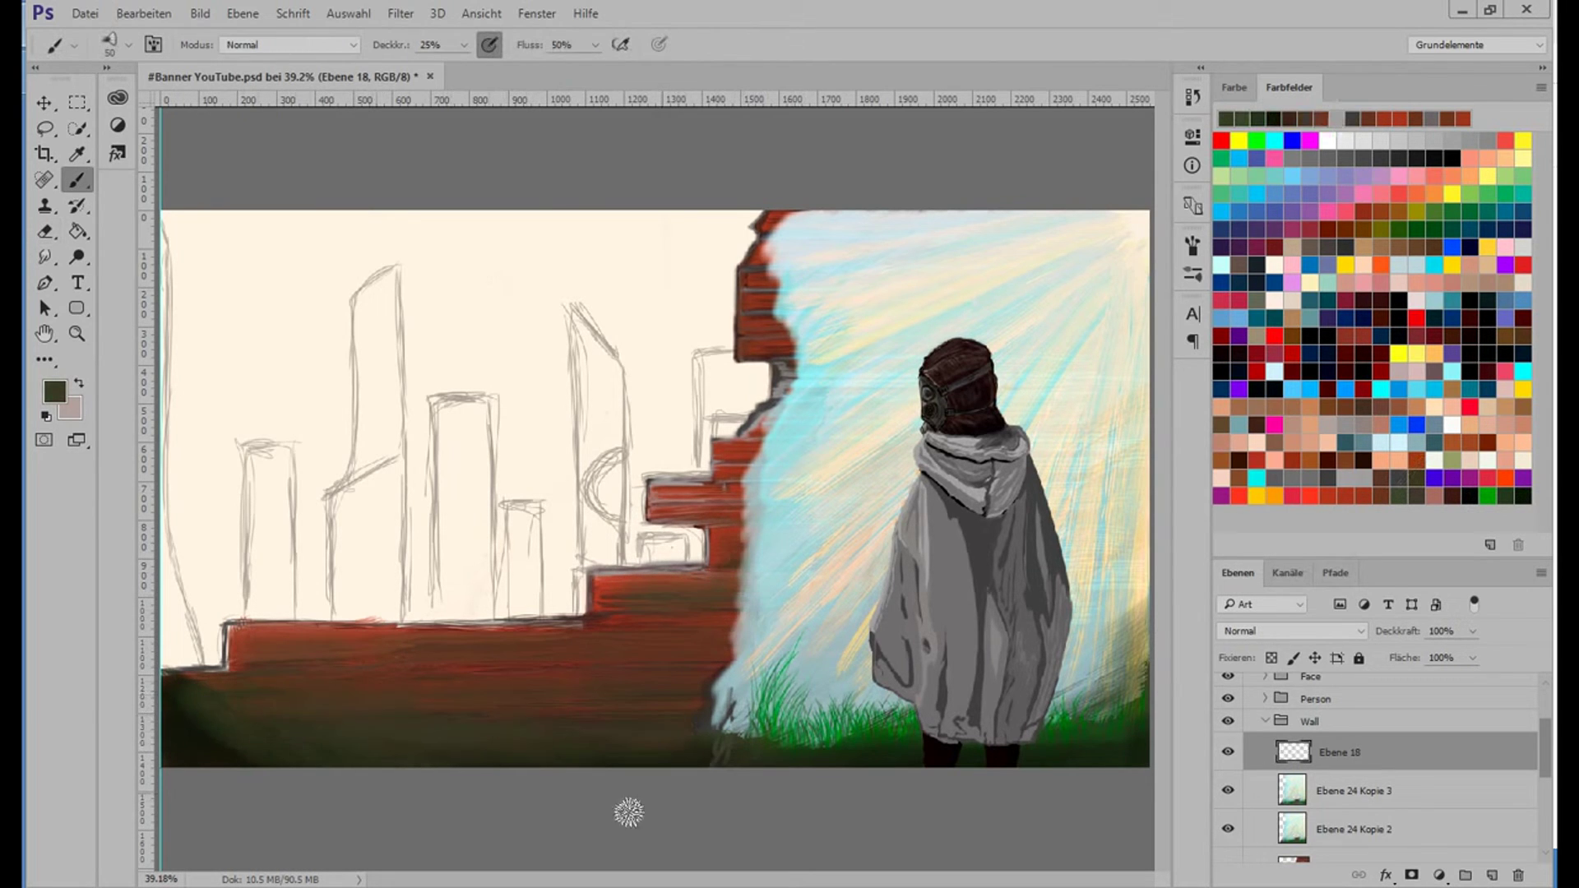
click(1264, 721)
scroll(1381, 764, down, 3)
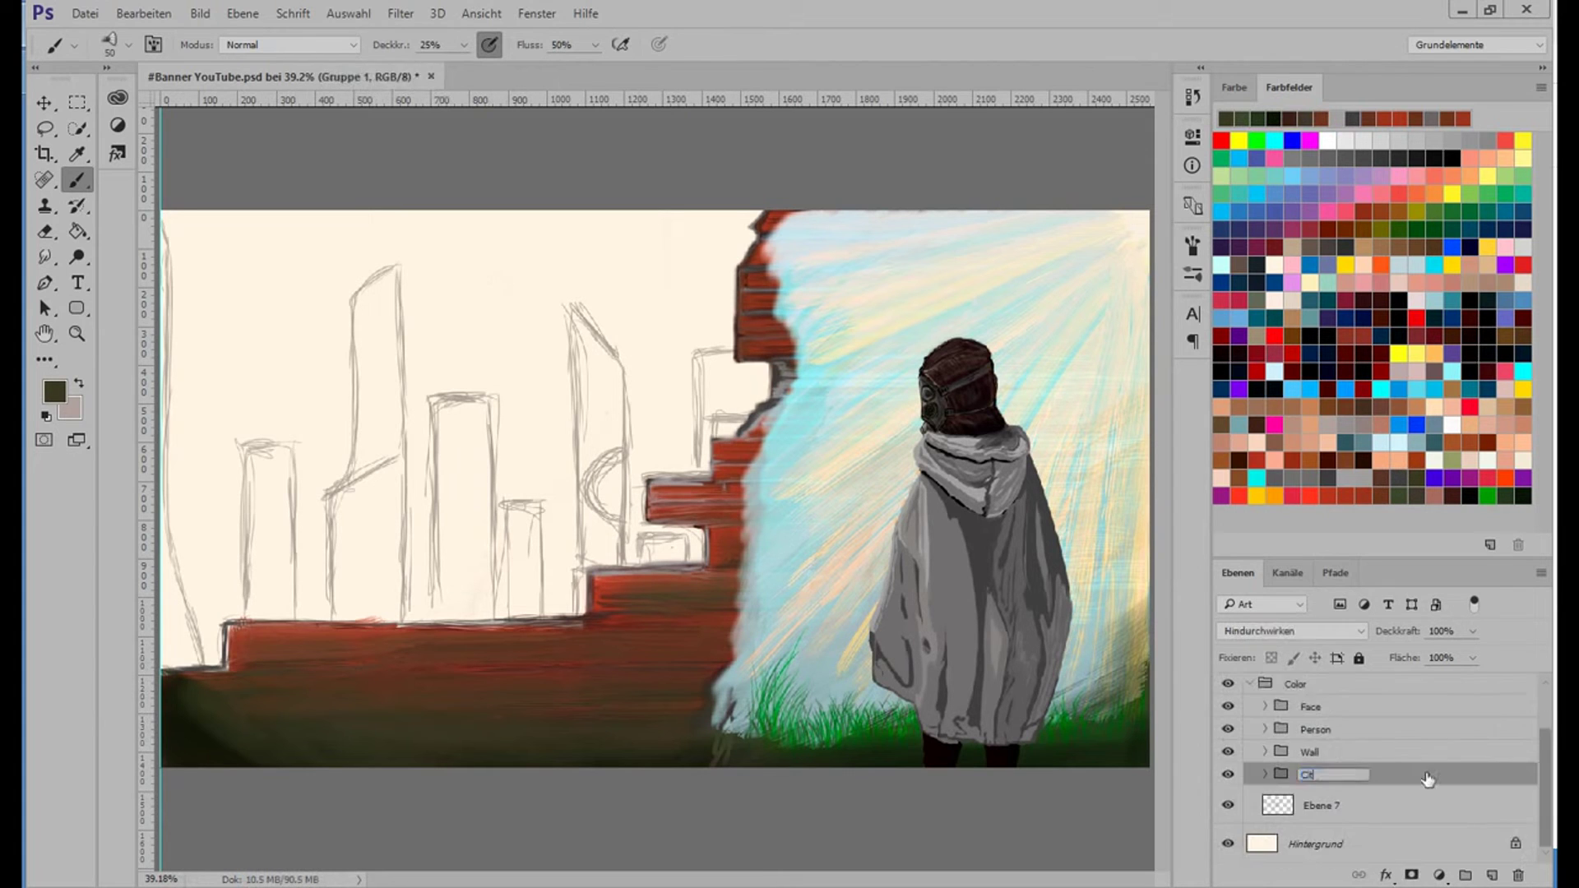
In the City group, paint full-opacity grey masses around the left side of the city sketch.
click(1339, 791)
click(1377, 473)
key(0)
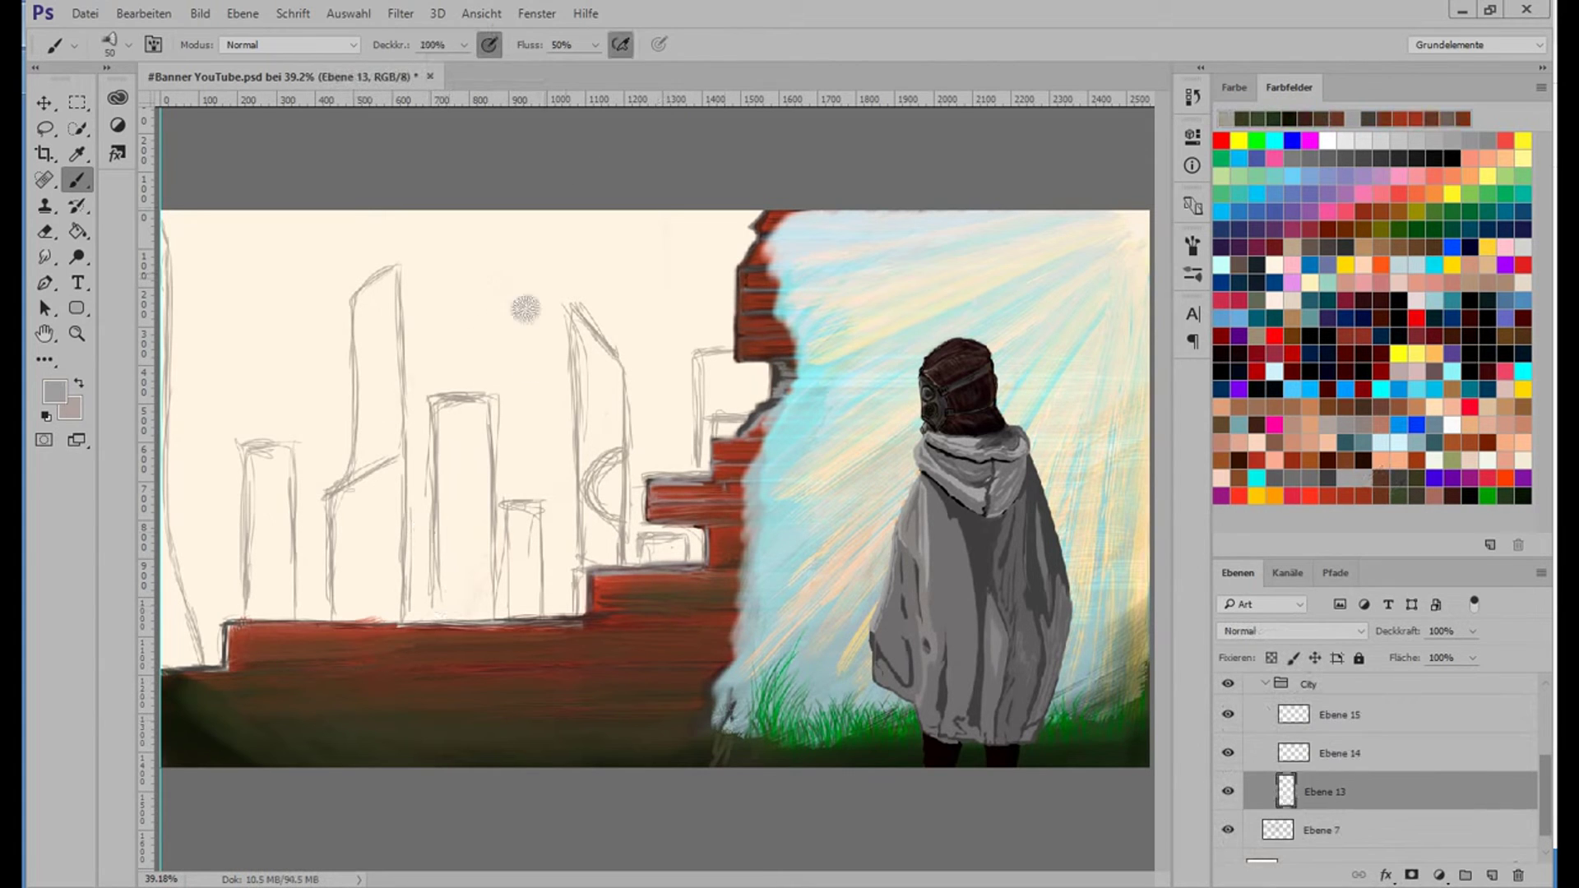
mouse_move(175, 560)
mouse_down()
mouse_move(158, 483)
mouse_move(232, 483)
mouse_move(296, 571)
mouse_move(469, 606)
mouse_move(592, 575)
mouse_move(740, 411)
mouse_move(699, 329)
mouse_move(707, 354)
mouse_up()
drag(172, 218, 177, 666)
mouse_move(690, 567)
mouse_down()
mouse_move(765, 387)
mouse_move(715, 214)
mouse_up()
mouse_move(234, 216)
mouse_down()
mouse_move(250, 331)
mouse_move(352, 578)
mouse_move(568, 553)
mouse_move(694, 395)
mouse_move(669, 366)
mouse_move(652, 392)
mouse_move(635, 290)
mouse_move(282, 324)
mouse_move(222, 226)
mouse_move(197, 615)
mouse_up()
Smudge the grey beside the brick wall and move Ebene 7 into the City group.
click(45, 256)
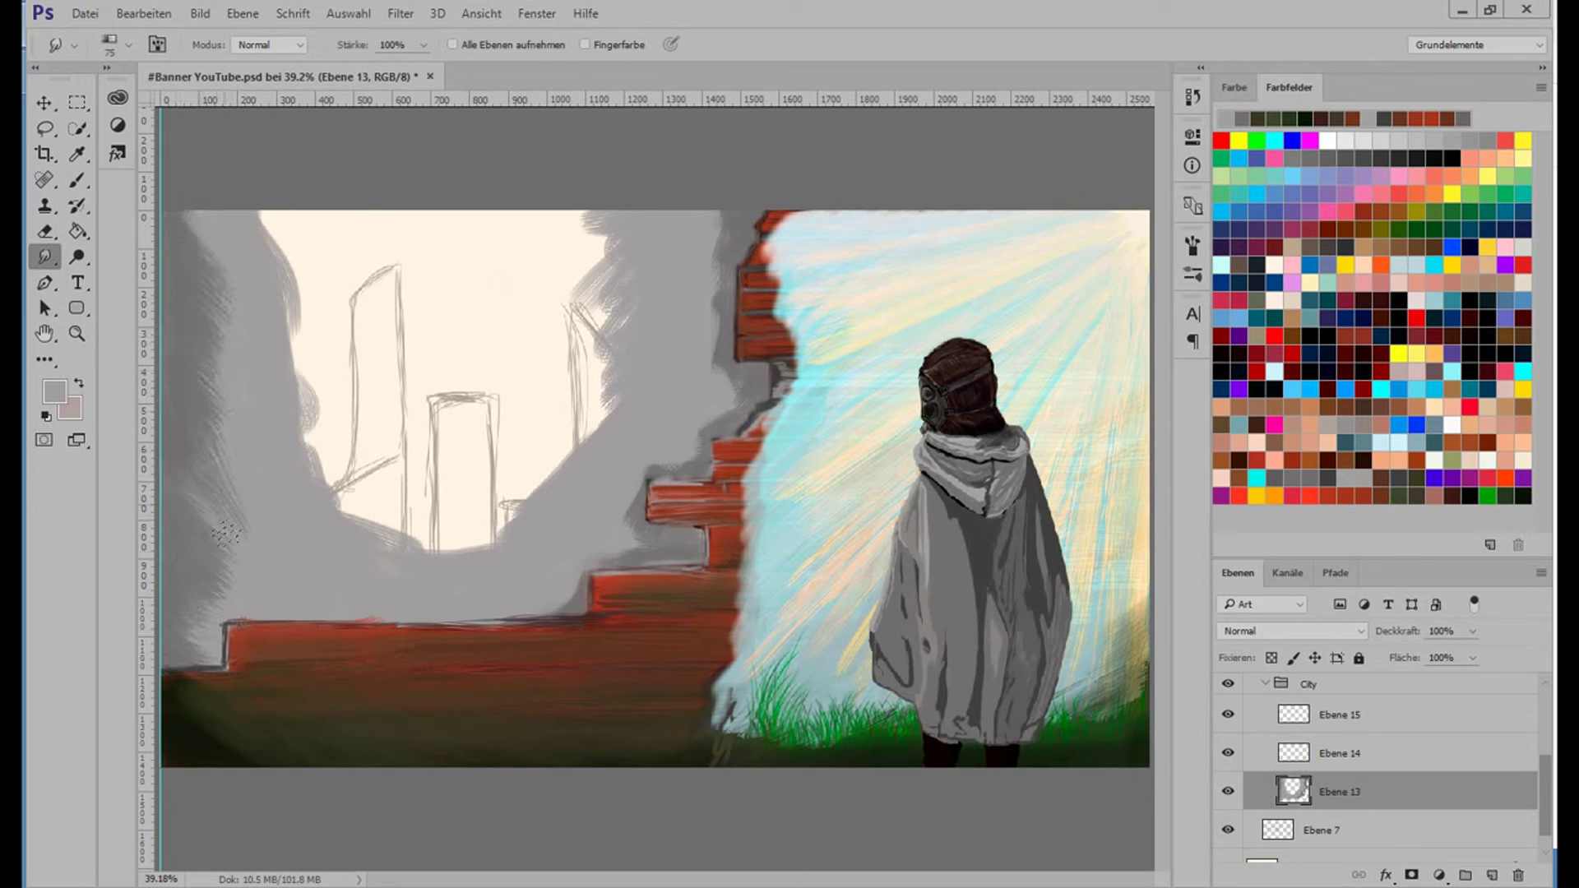
drag(736, 253, 687, 451)
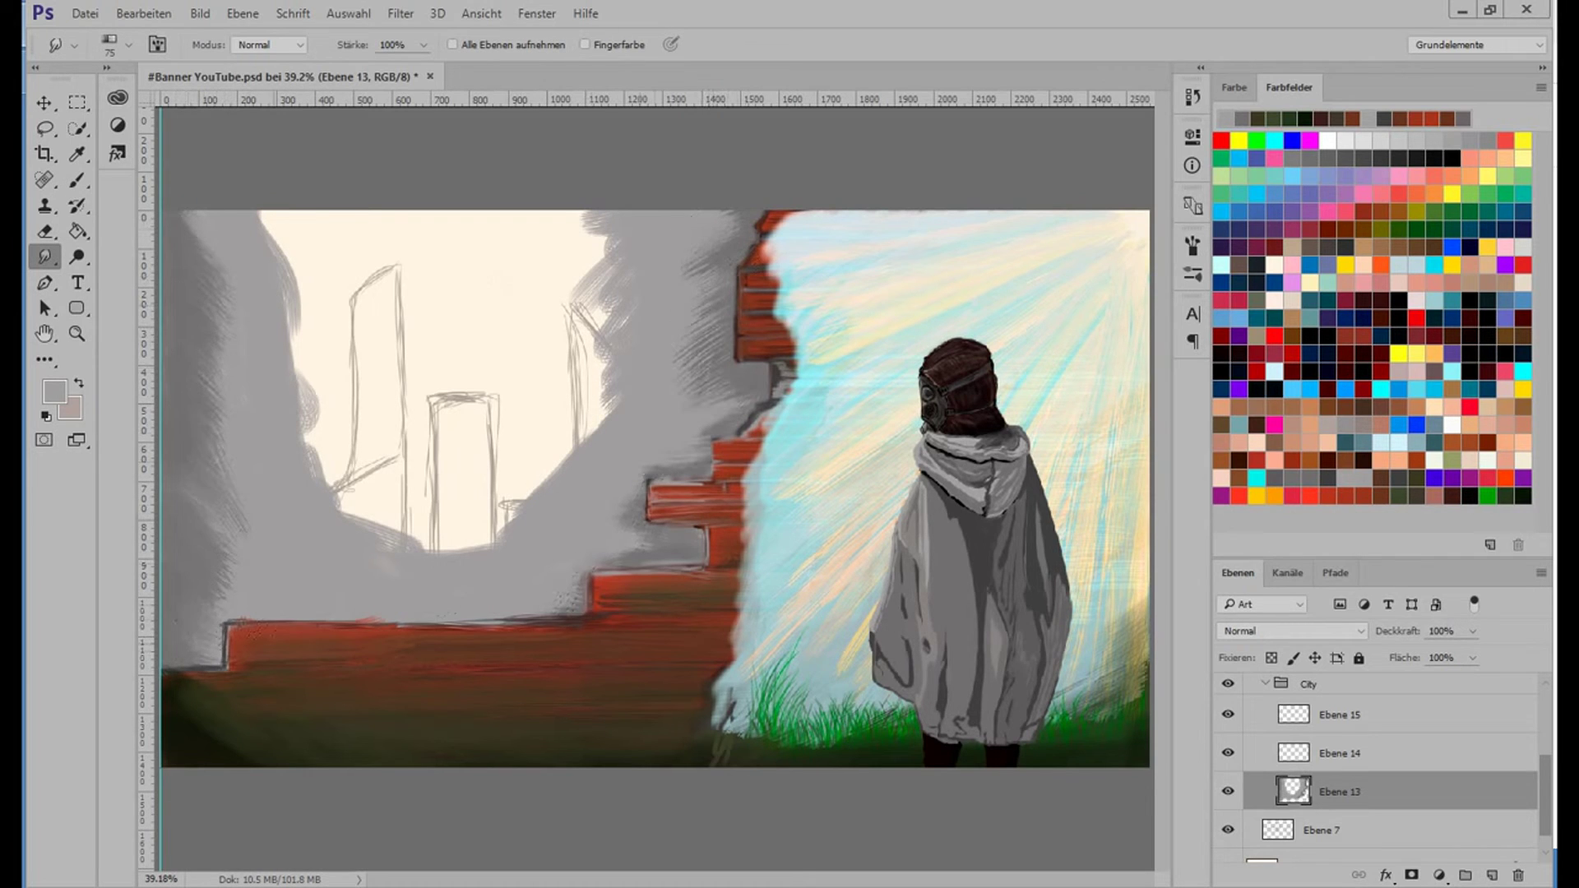
key(shift+r)
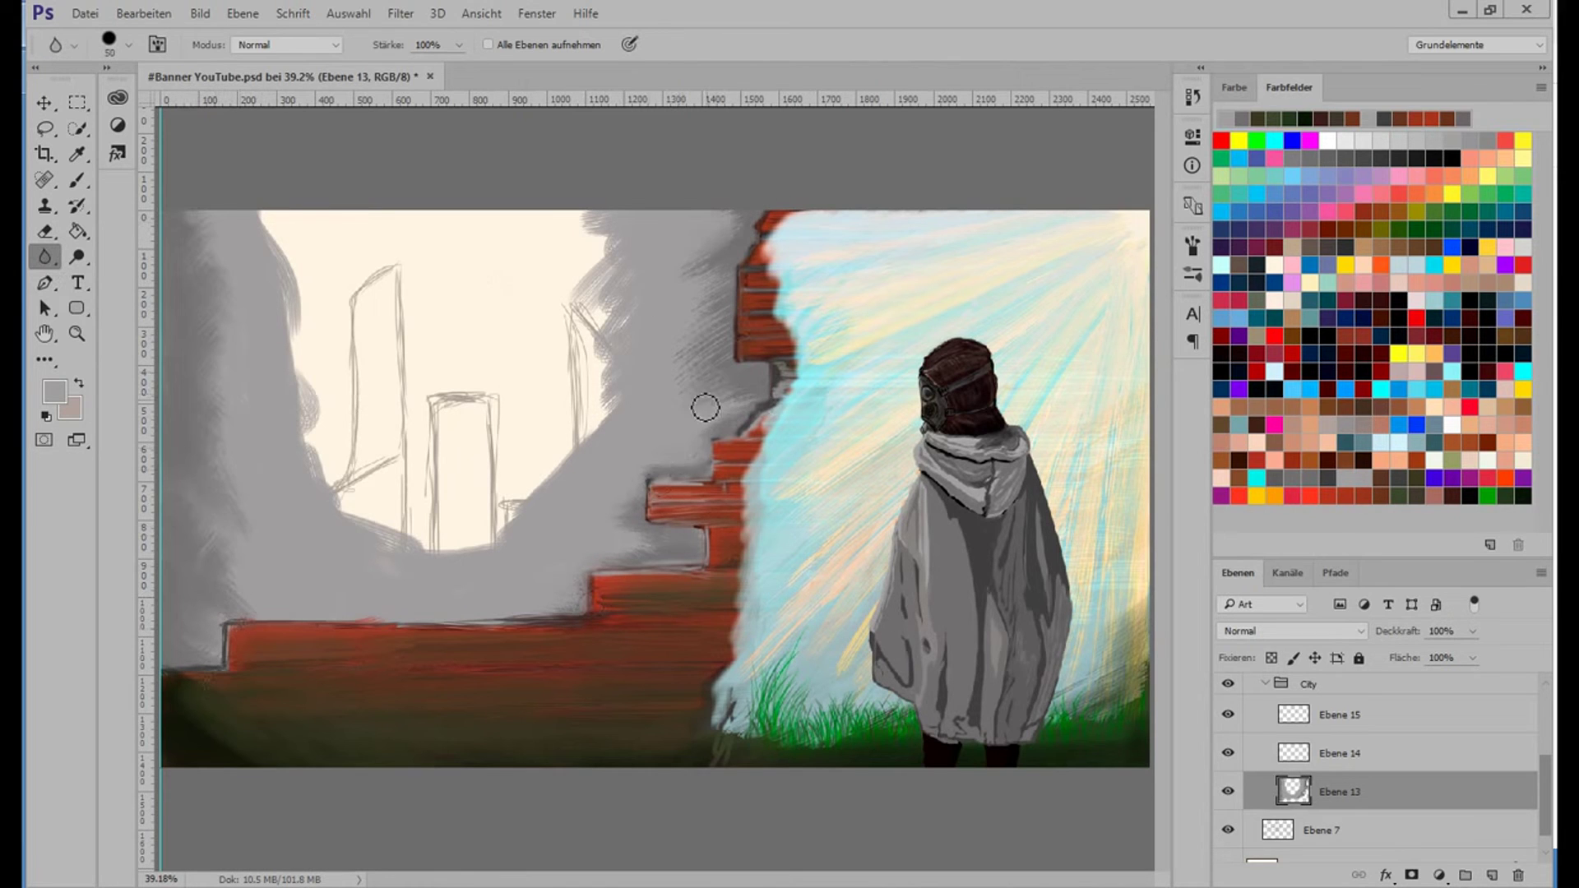
key(b)
drag(1320, 829, 1319, 699)
Shrink the brush to 9 px and draw thin dark blue building lines.
click(1485, 385)
drag(527, 296, 505, 435)
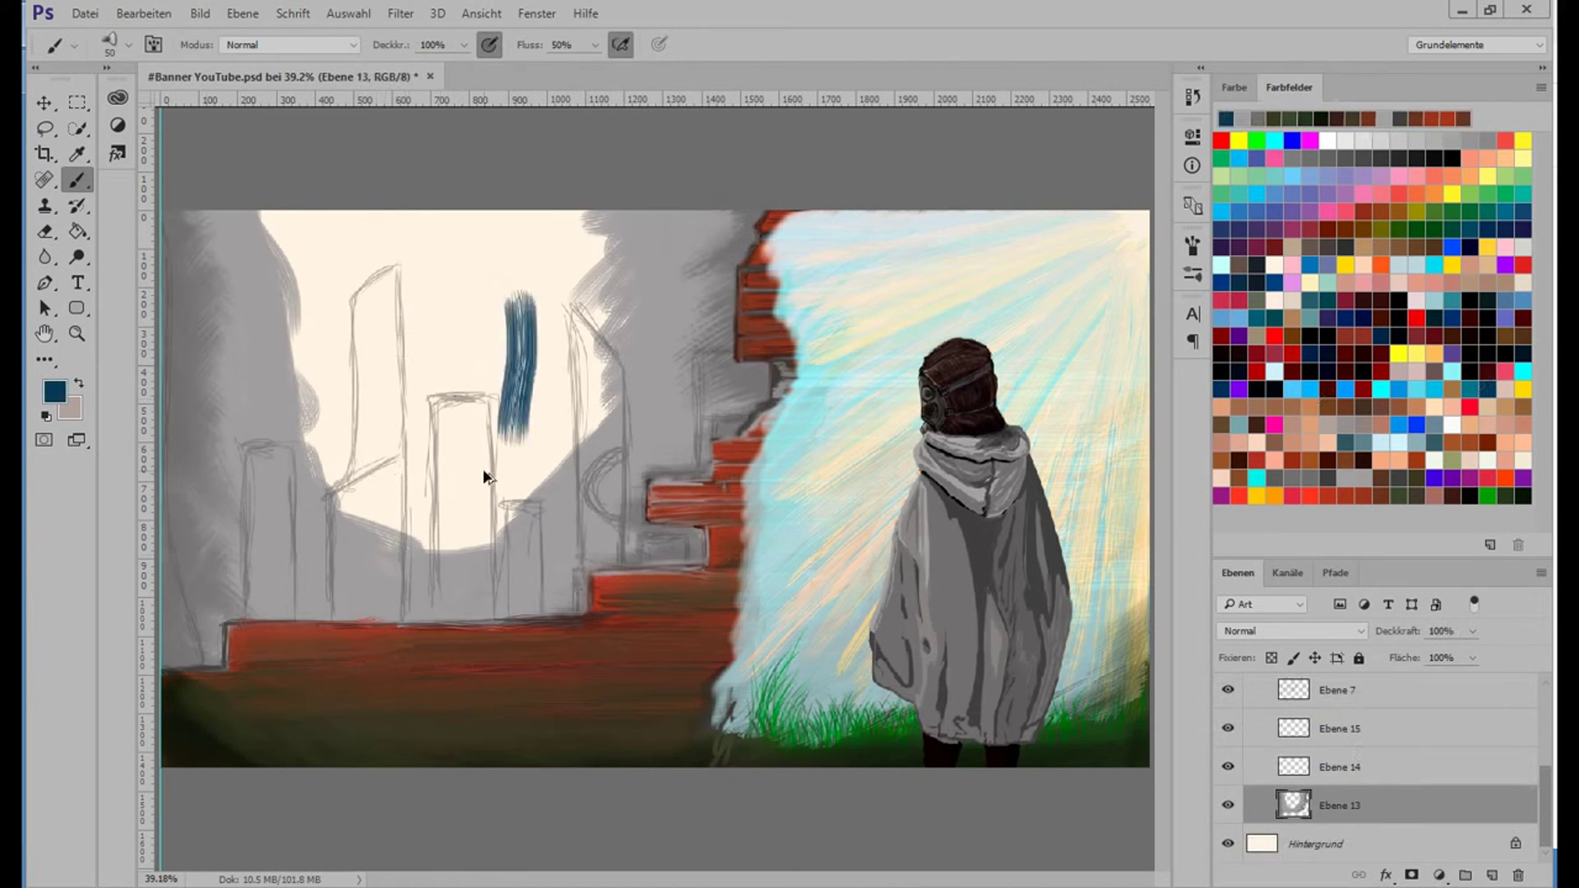
right_click(485, 475)
drag(535, 368, 516, 368)
key(Return)
key(ctrl+z)
drag(327, 495, 327, 620)
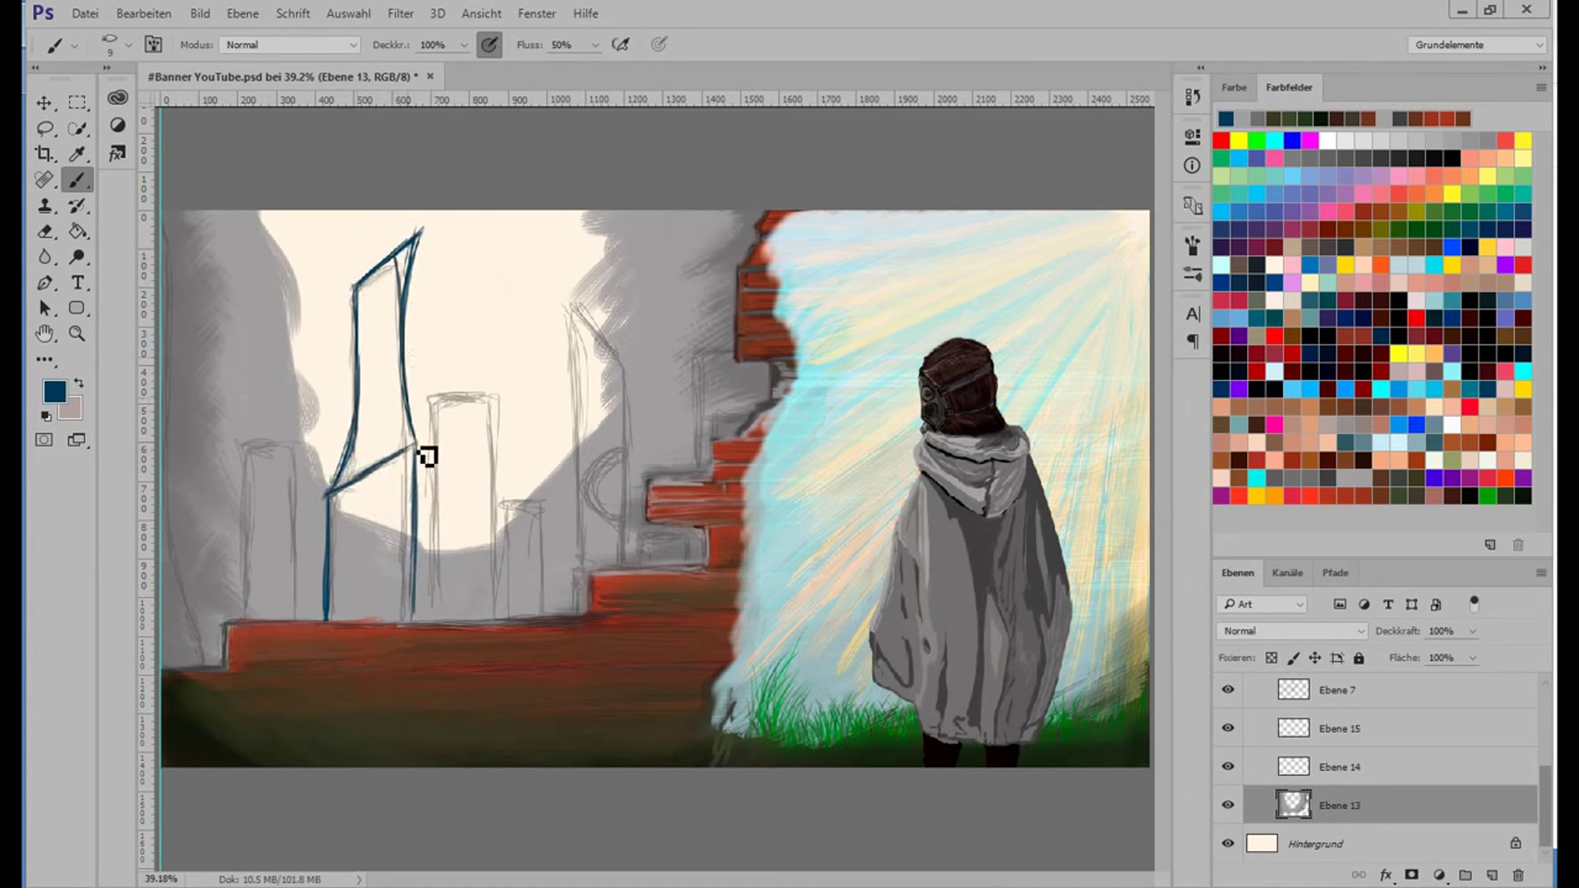
drag(434, 401, 431, 605)
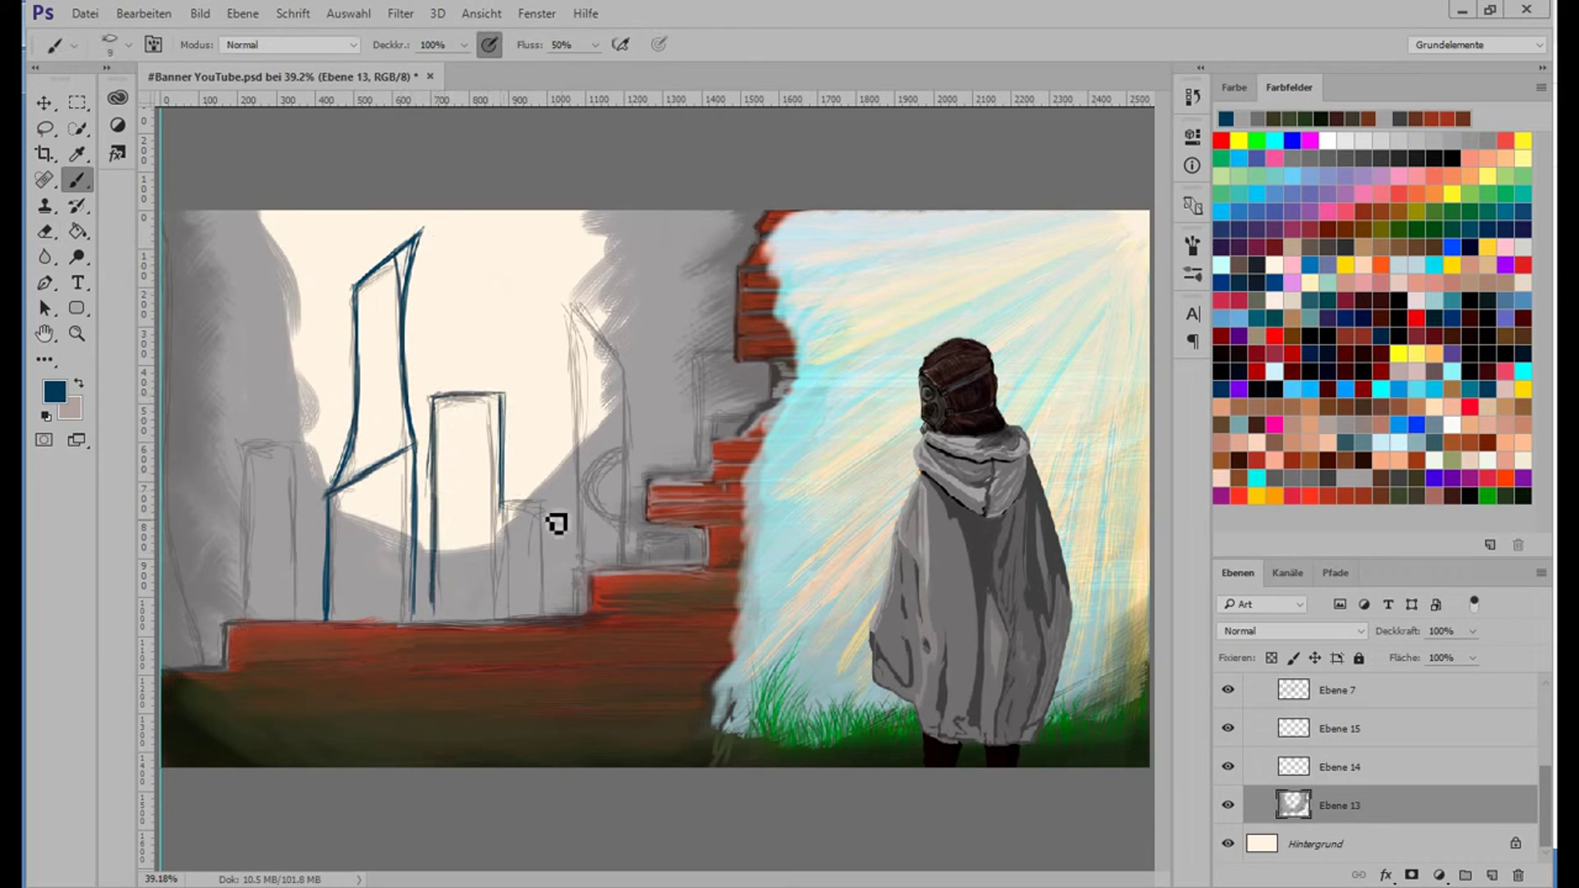
mouse_move(574, 300)
mouse_down()
mouse_move(585, 570)
mouse_move(632, 477)
mouse_move(619, 517)
mouse_up()
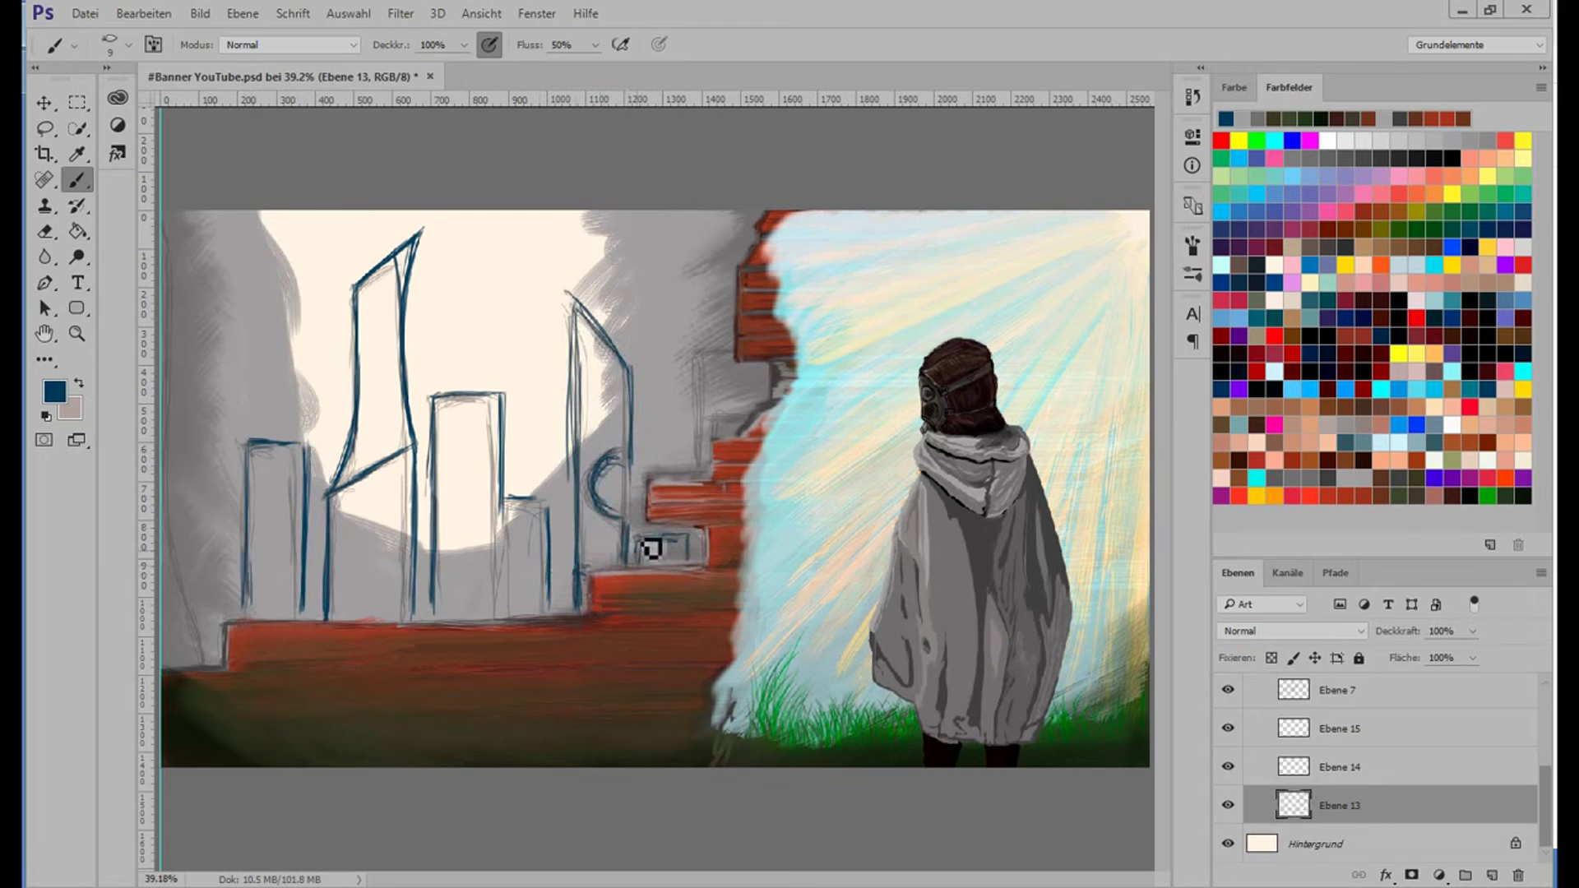
Add dark grey vertical poles on the left side of the skyline.
drag(699, 444, 701, 341)
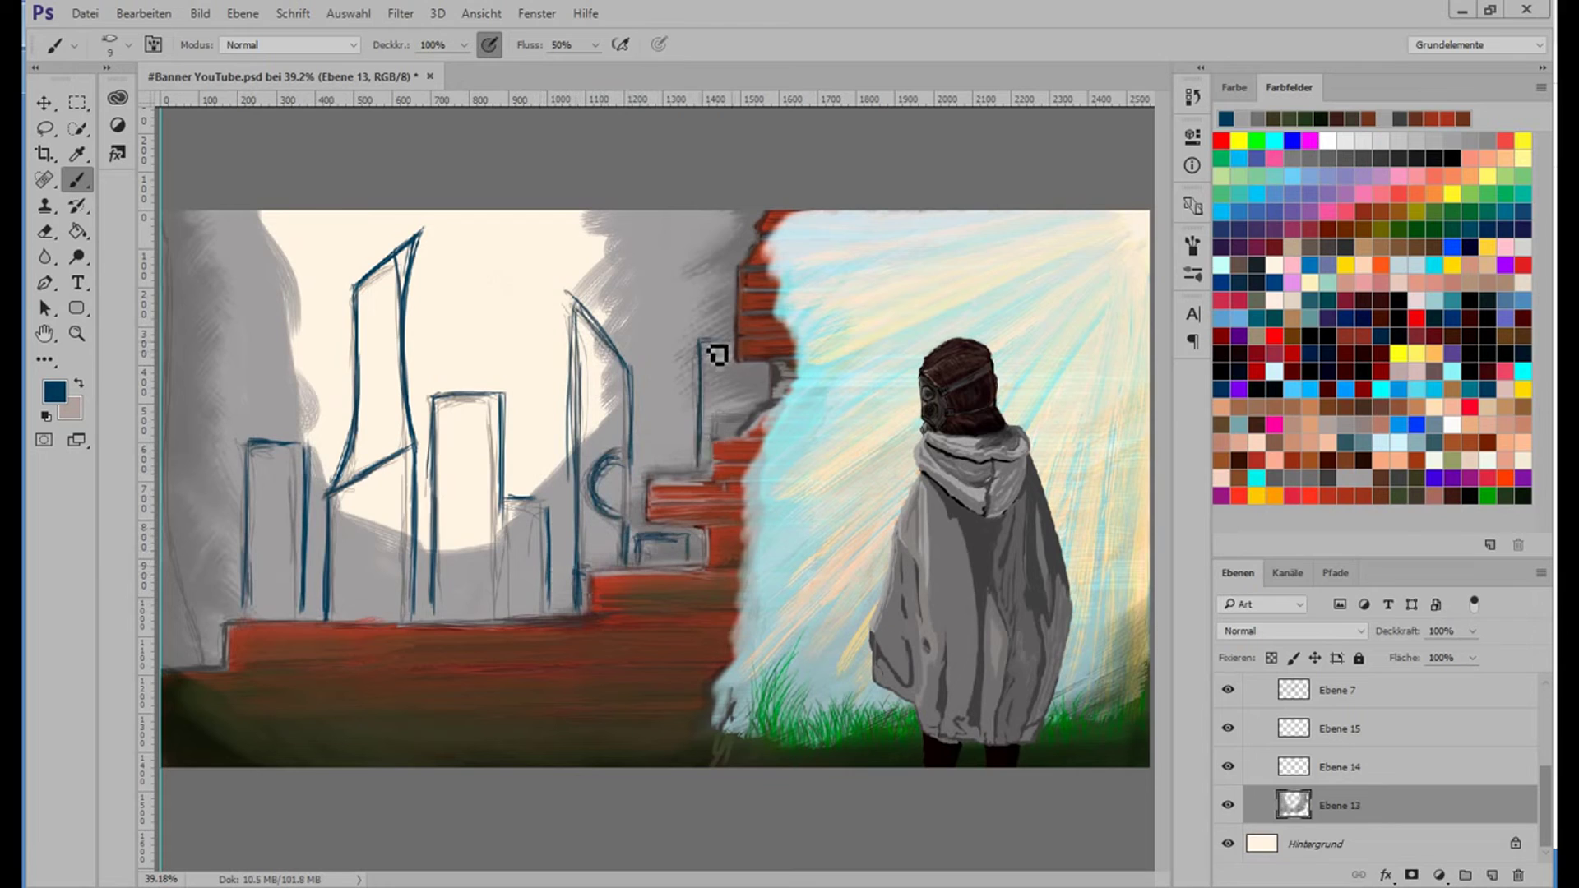
click(1390, 497)
drag(184, 281, 190, 564)
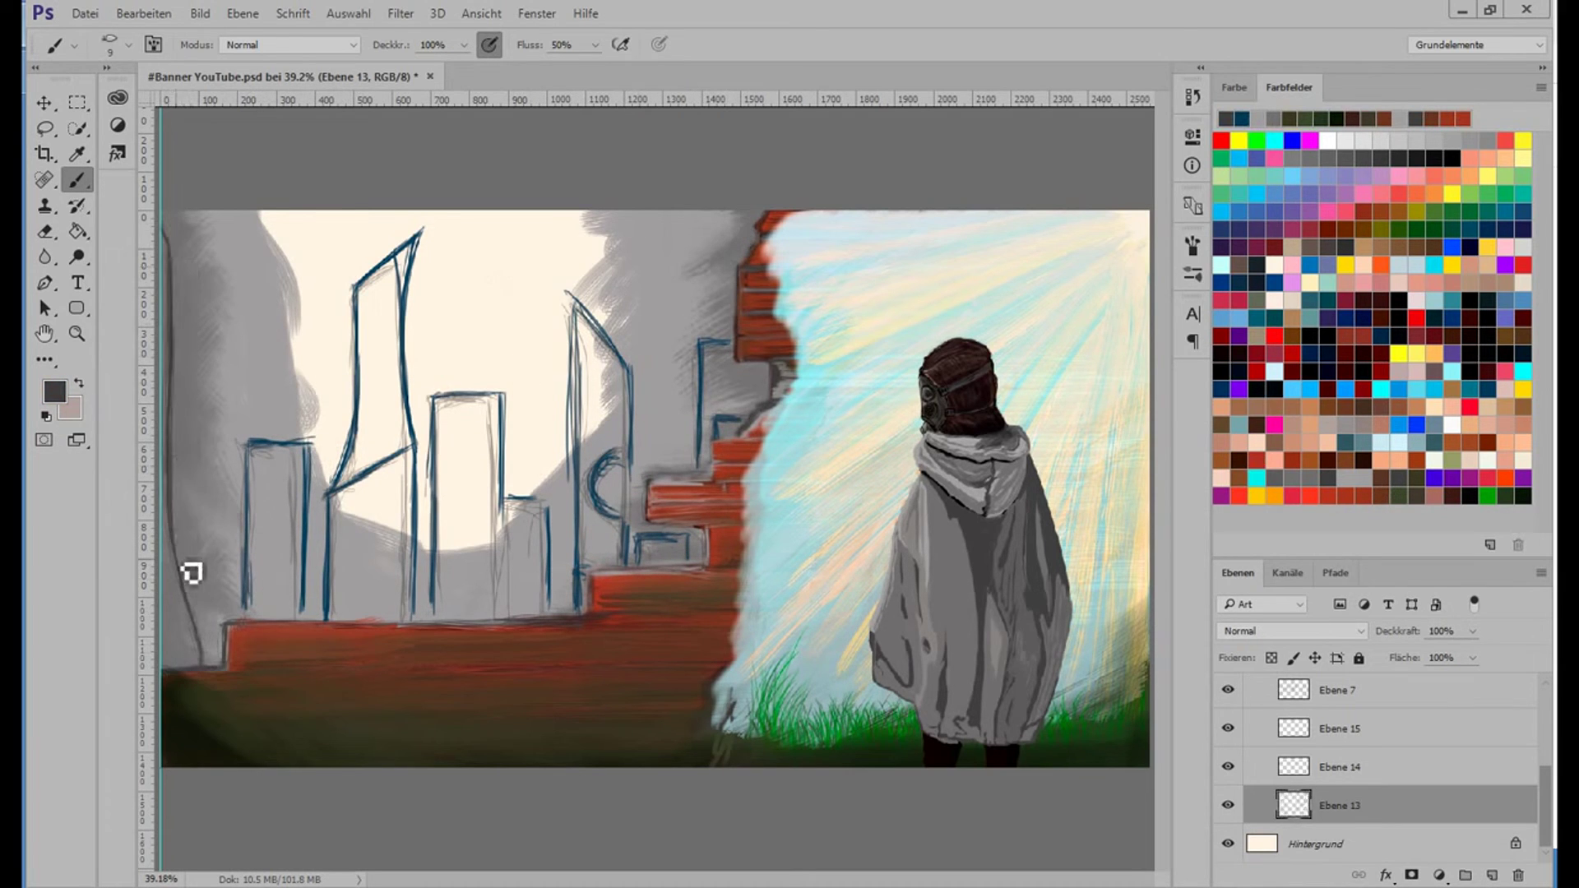
drag(205, 306, 216, 641)
drag(420, 328, 422, 618)
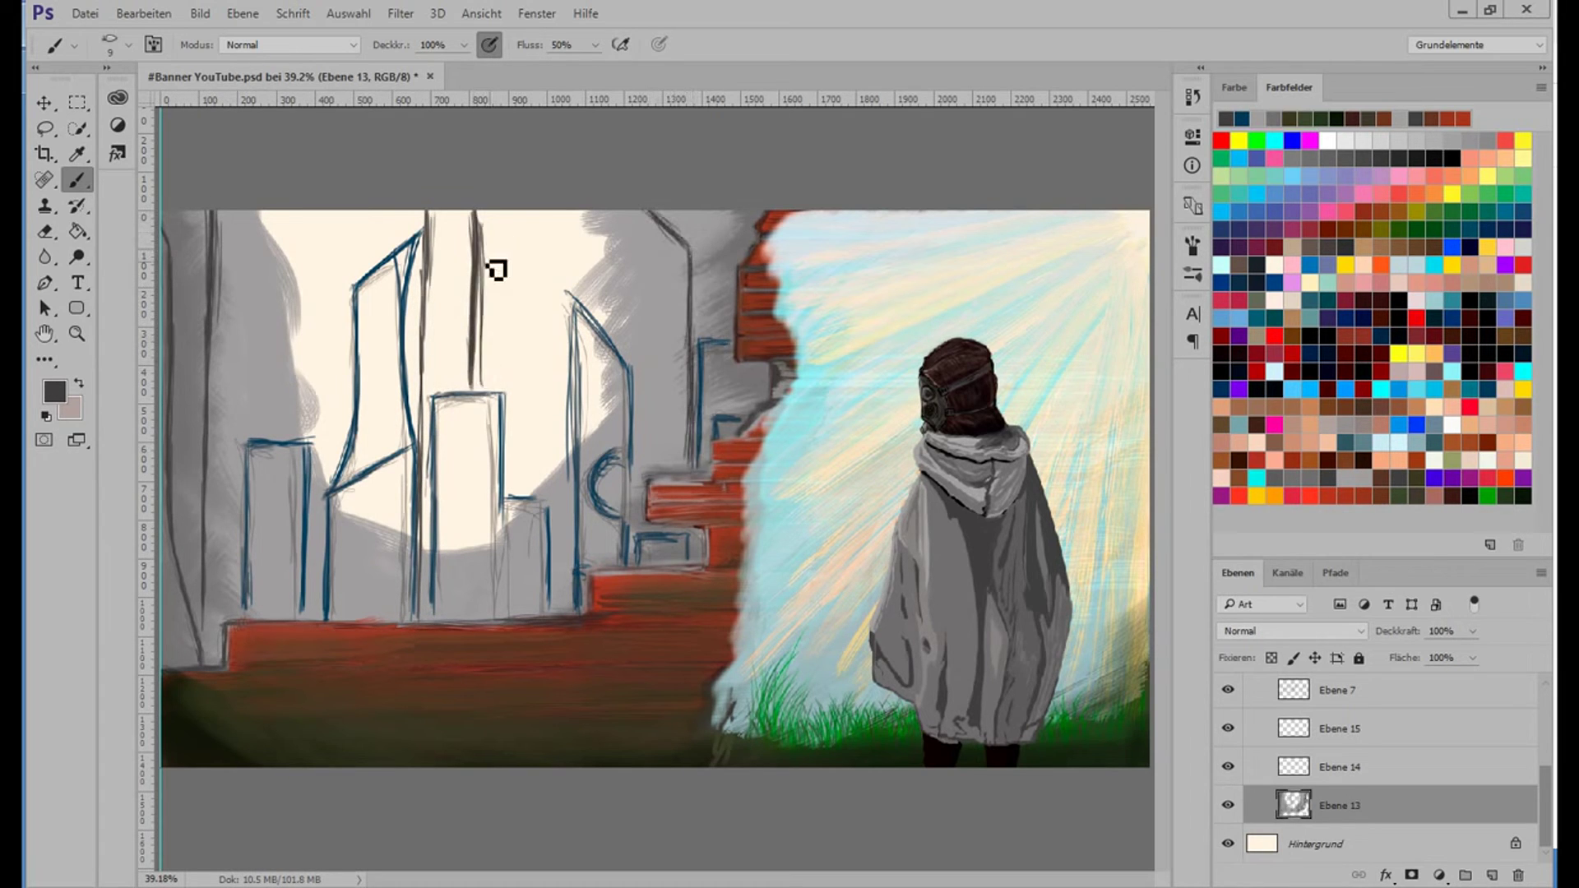
drag(475, 215, 477, 386)
On a new layer, trace the tall building's edges and arc in teal.
key(ctrl+shift+alt+n)
alt+click(458, 440)
alt+click(644, 387)
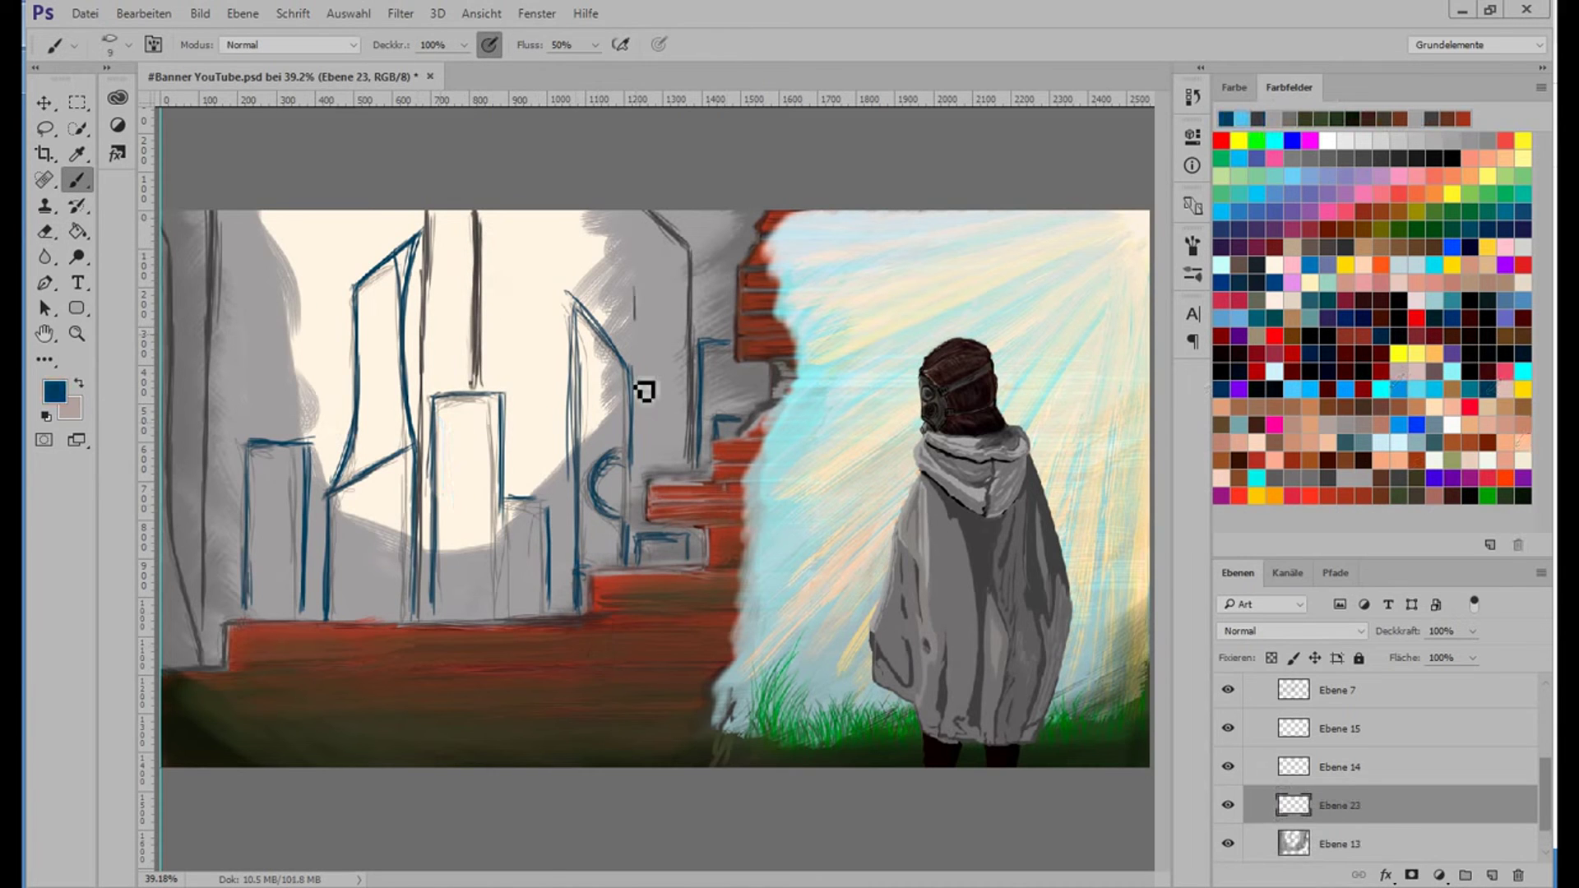
alt+click(387, 440)
key(ctrl+1)
key(ctrl+minus)
mouse_move(528, 310)
mouse_down()
mouse_move(600, 377)
mouse_move(599, 752)
mouse_move(530, 731)
mouse_up()
drag(529, 433, 543, 752)
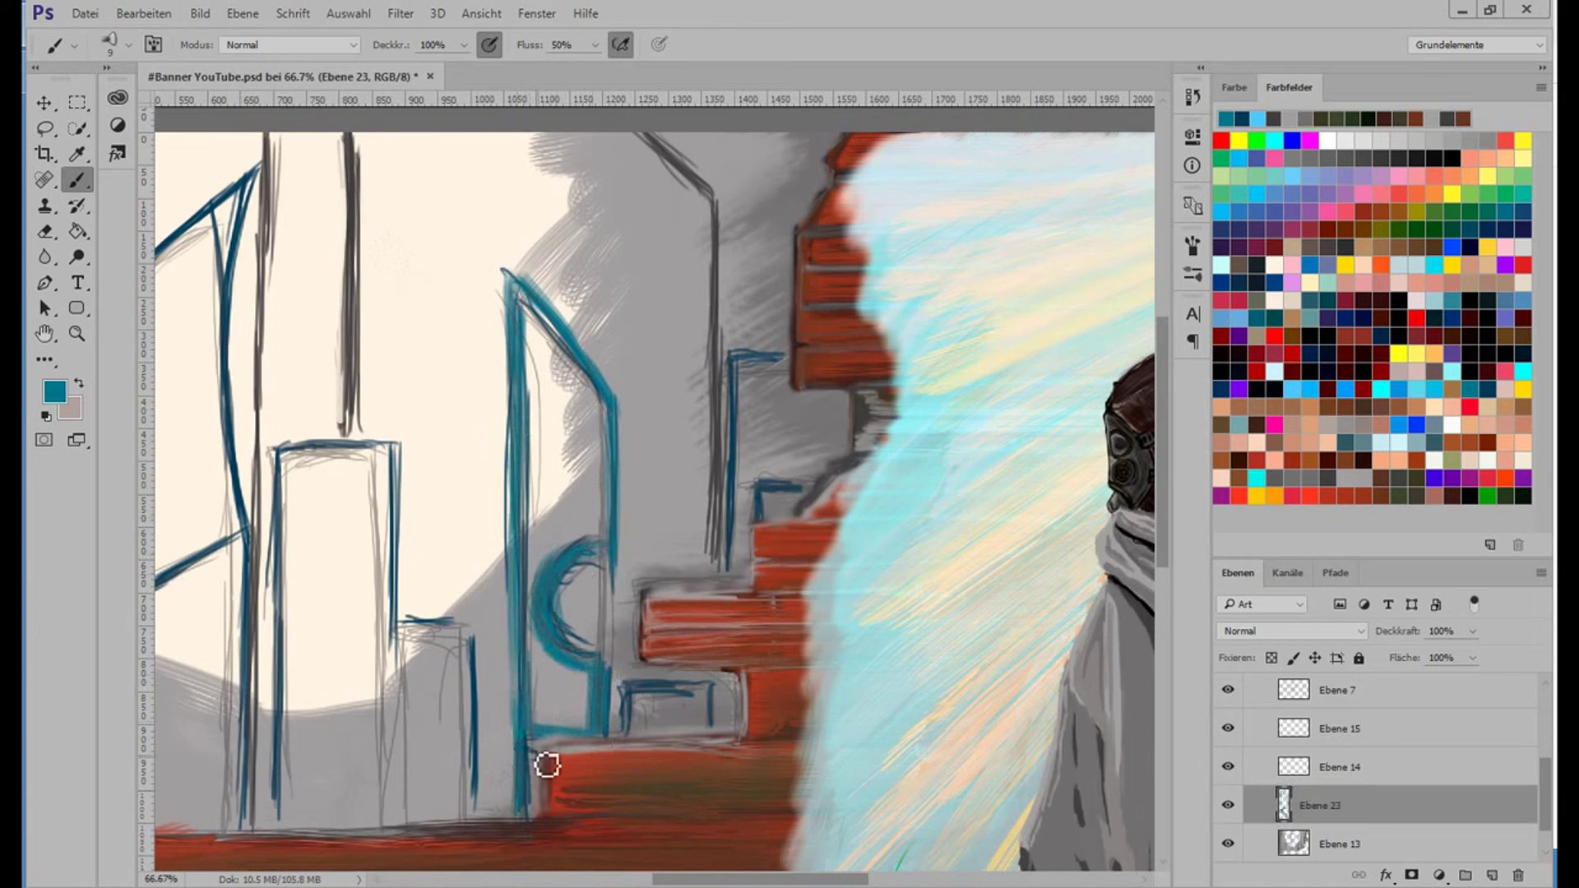
drag(633, 699, 704, 693)
mouse_move(760, 485)
mouse_down()
mouse_move(753, 530)
mouse_move(789, 493)
mouse_up()
Outline the small, middle, left and leaning buildings in teal.
scroll(804, 638, left, 5)
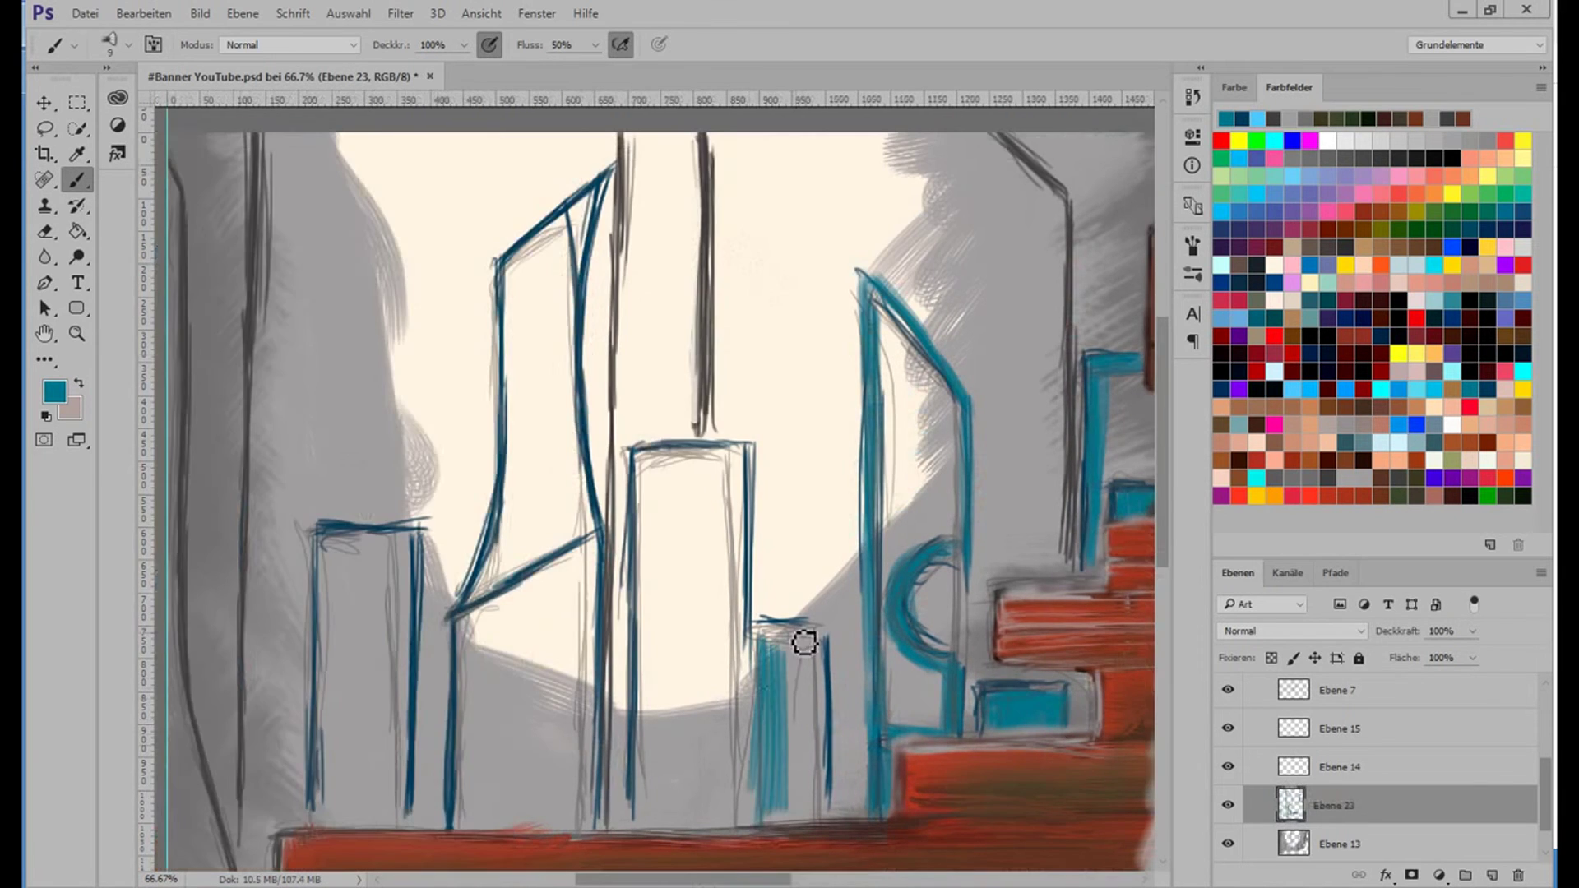
drag(804, 638, 802, 810)
mouse_move(637, 443)
mouse_down()
mouse_move(643, 776)
mouse_move(750, 768)
mouse_up()
mouse_move(321, 802)
mouse_down()
mouse_move(334, 546)
mouse_move(411, 802)
mouse_up()
drag(460, 814, 553, 575)
mouse_move(596, 819)
mouse_down()
mouse_move(483, 600)
mouse_move(496, 265)
mouse_move(610, 182)
mouse_up()
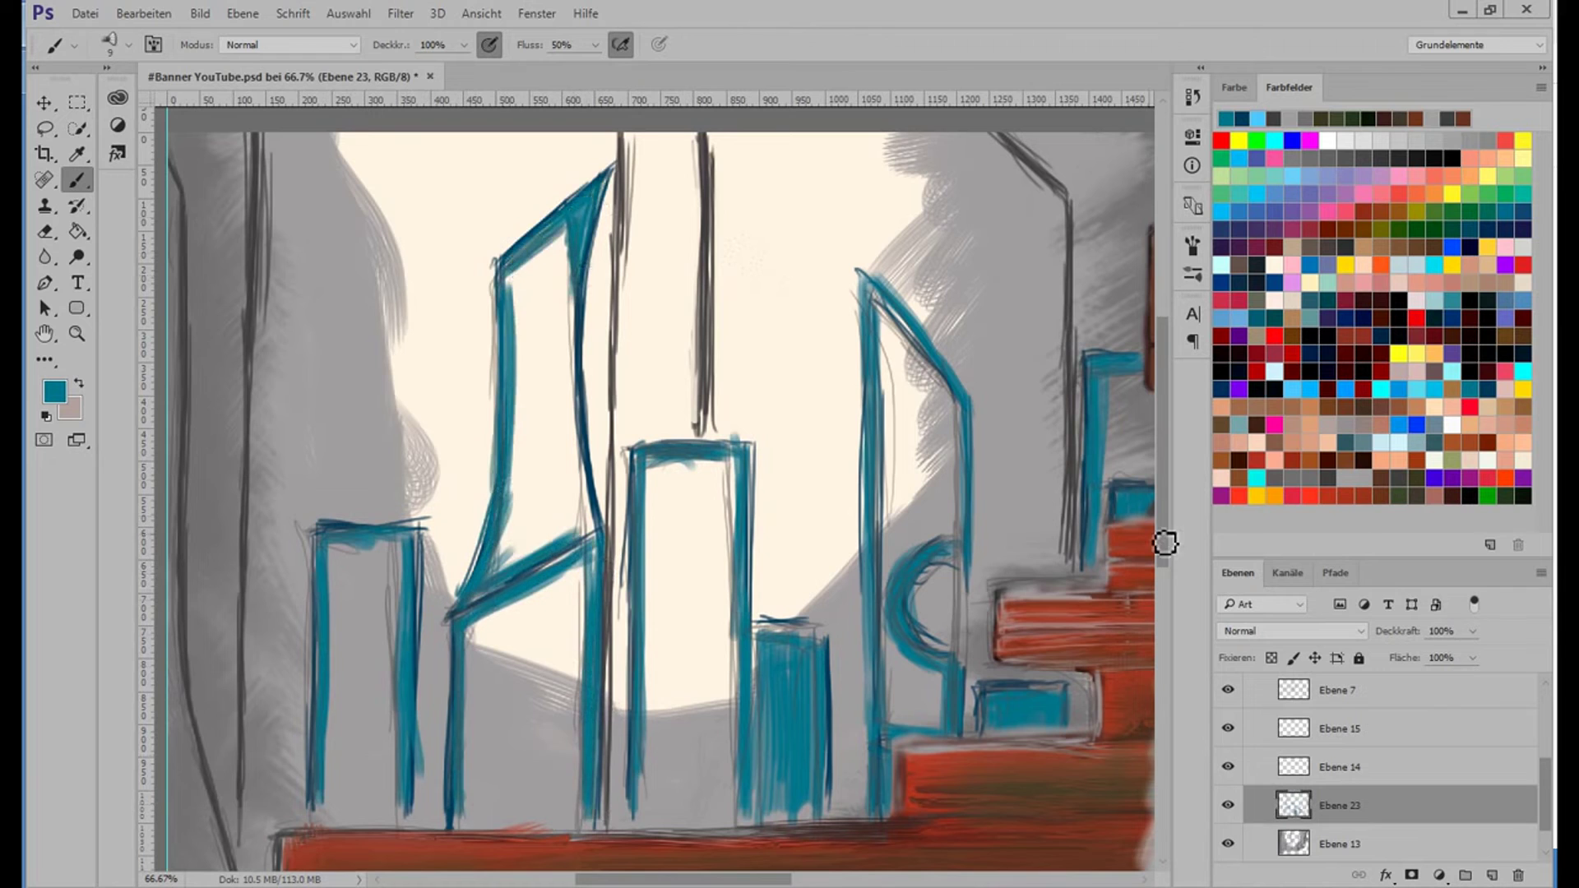
key(ctrl+minus)
Redraw the dark vertical poles between the buildings in black.
drag(360, 243, 362, 418)
drag(362, 576, 342, 793)
drag(300, 288, 341, 806)
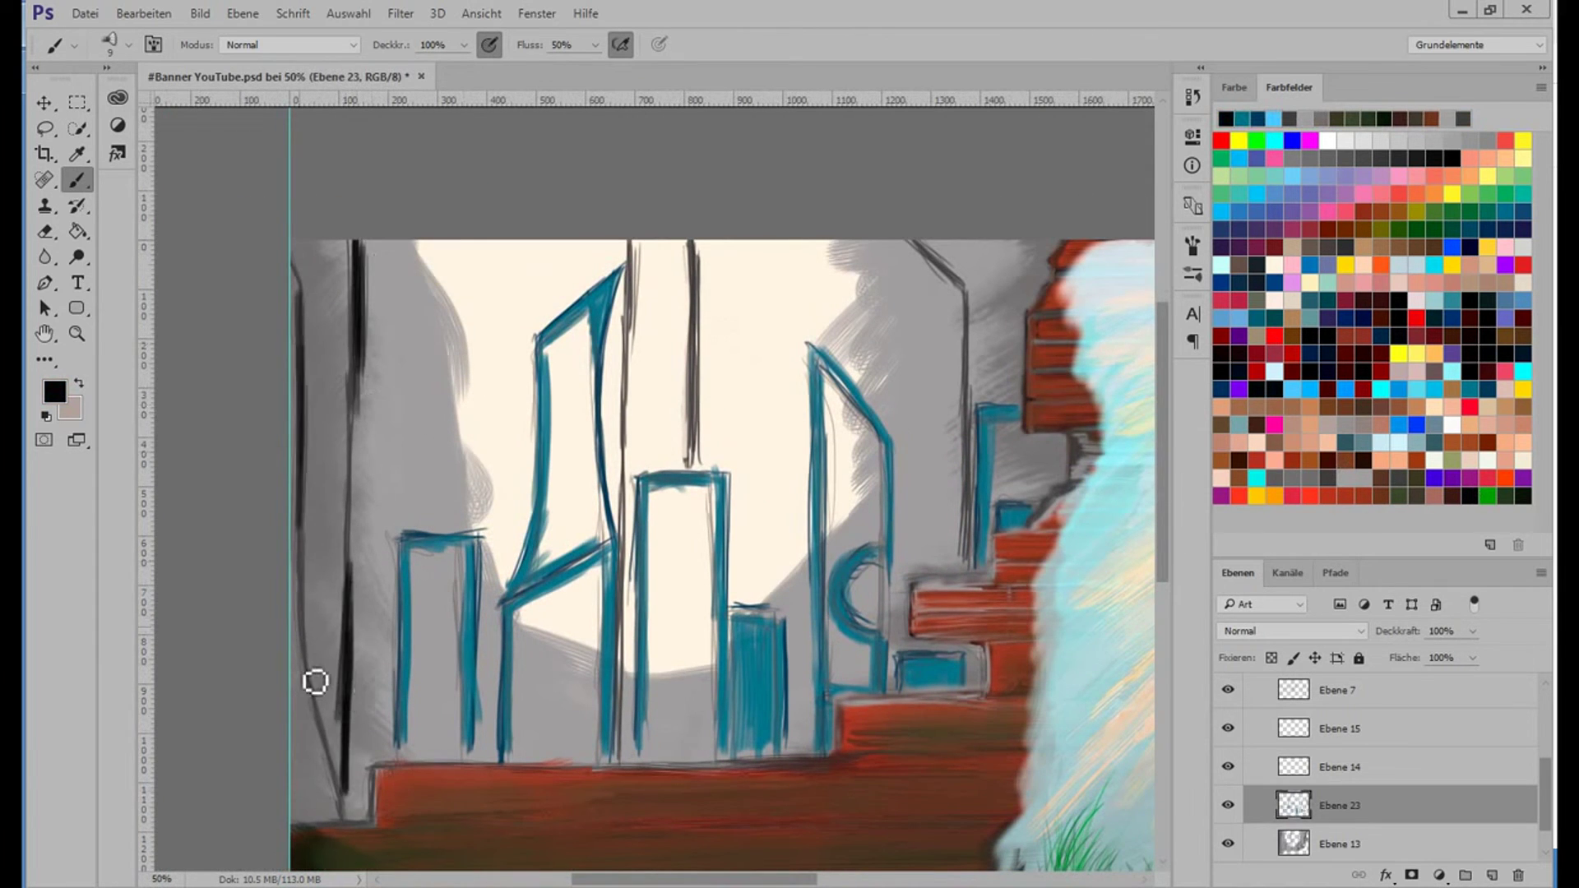
drag(629, 535, 629, 243)
drag(689, 457, 691, 243)
mouse_move(958, 576)
mouse_down()
mouse_move(962, 271)
mouse_move(962, 362)
mouse_up()
Accent the building edges across the skyline with bright blue strokes.
click(1416, 425)
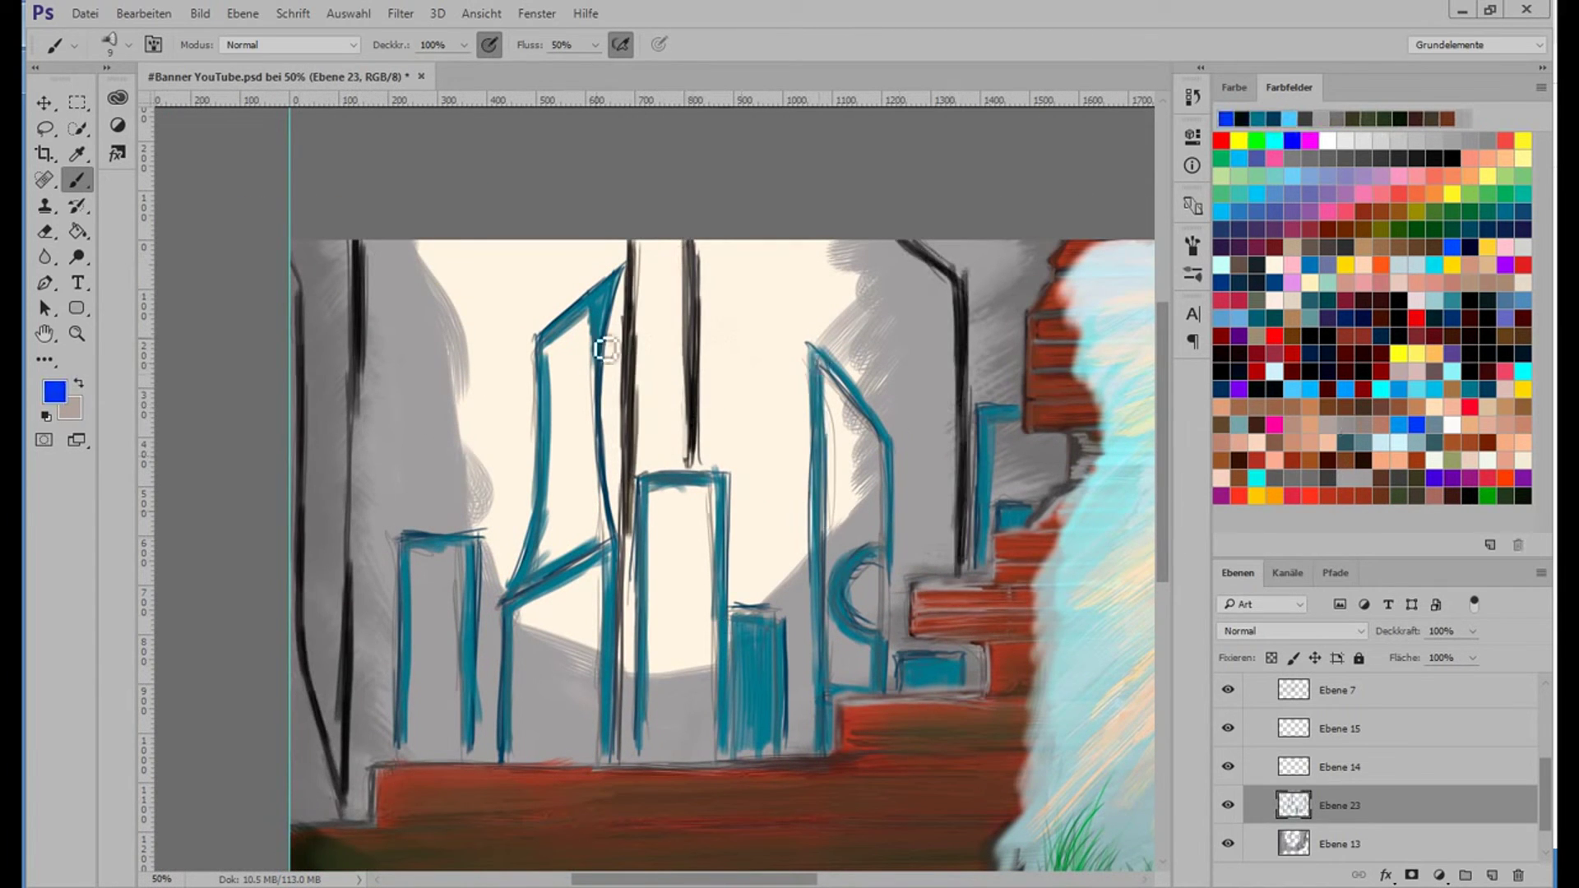
drag(857, 569, 888, 476)
drag(904, 666, 966, 658)
drag(991, 568, 999, 423)
drag(654, 576, 703, 481)
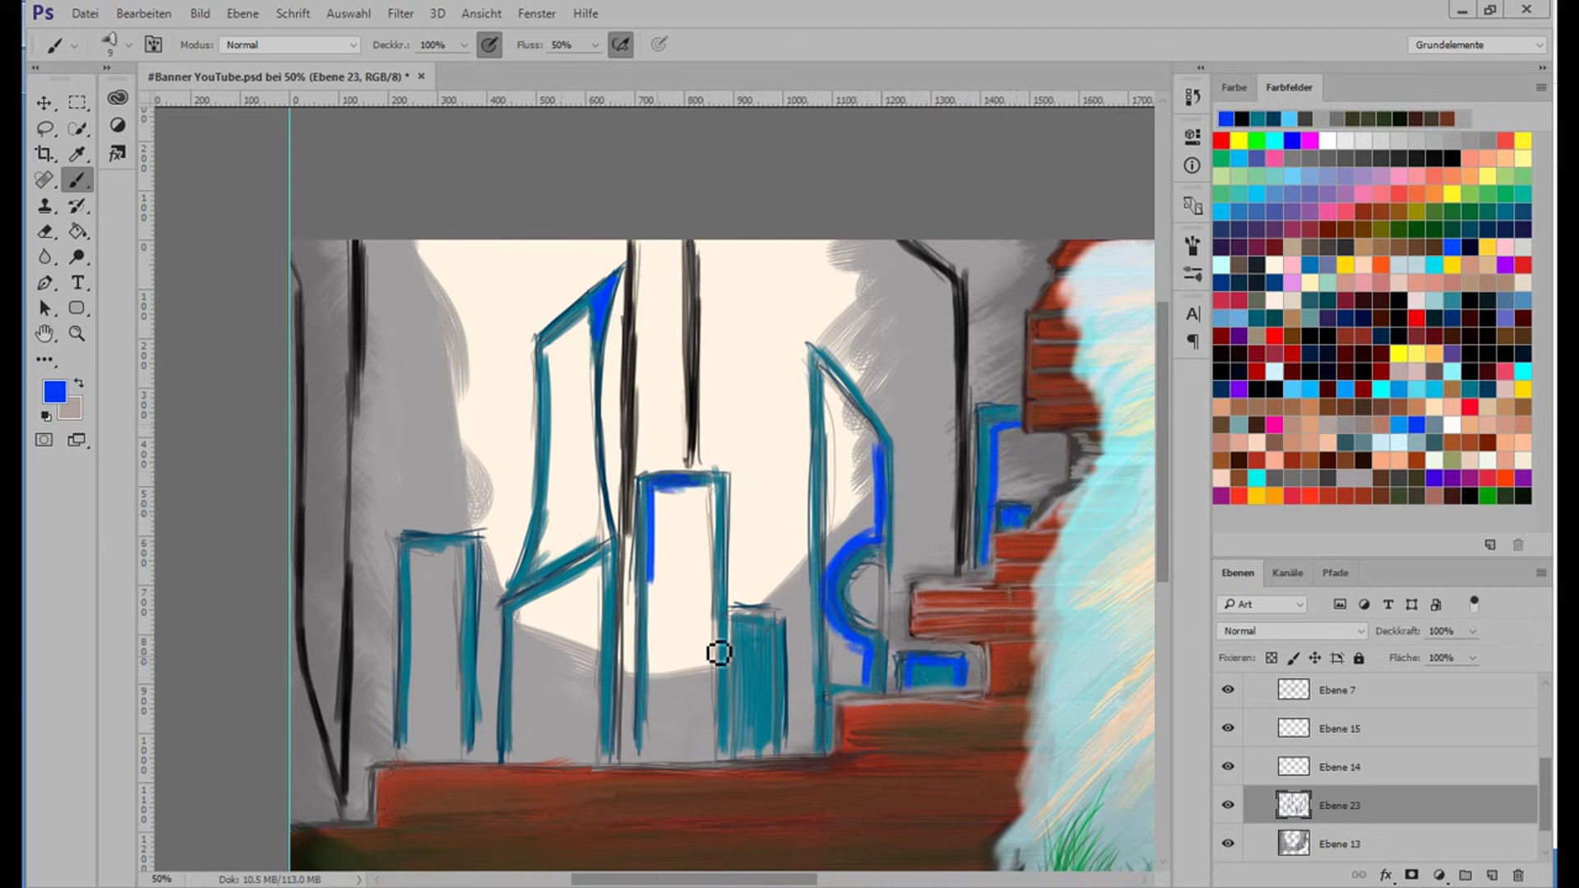
drag(716, 568, 711, 740)
drag(467, 551, 407, 732)
drag(509, 756, 517, 613)
drag(629, 246, 621, 514)
drag(694, 243, 695, 461)
click(1507, 158)
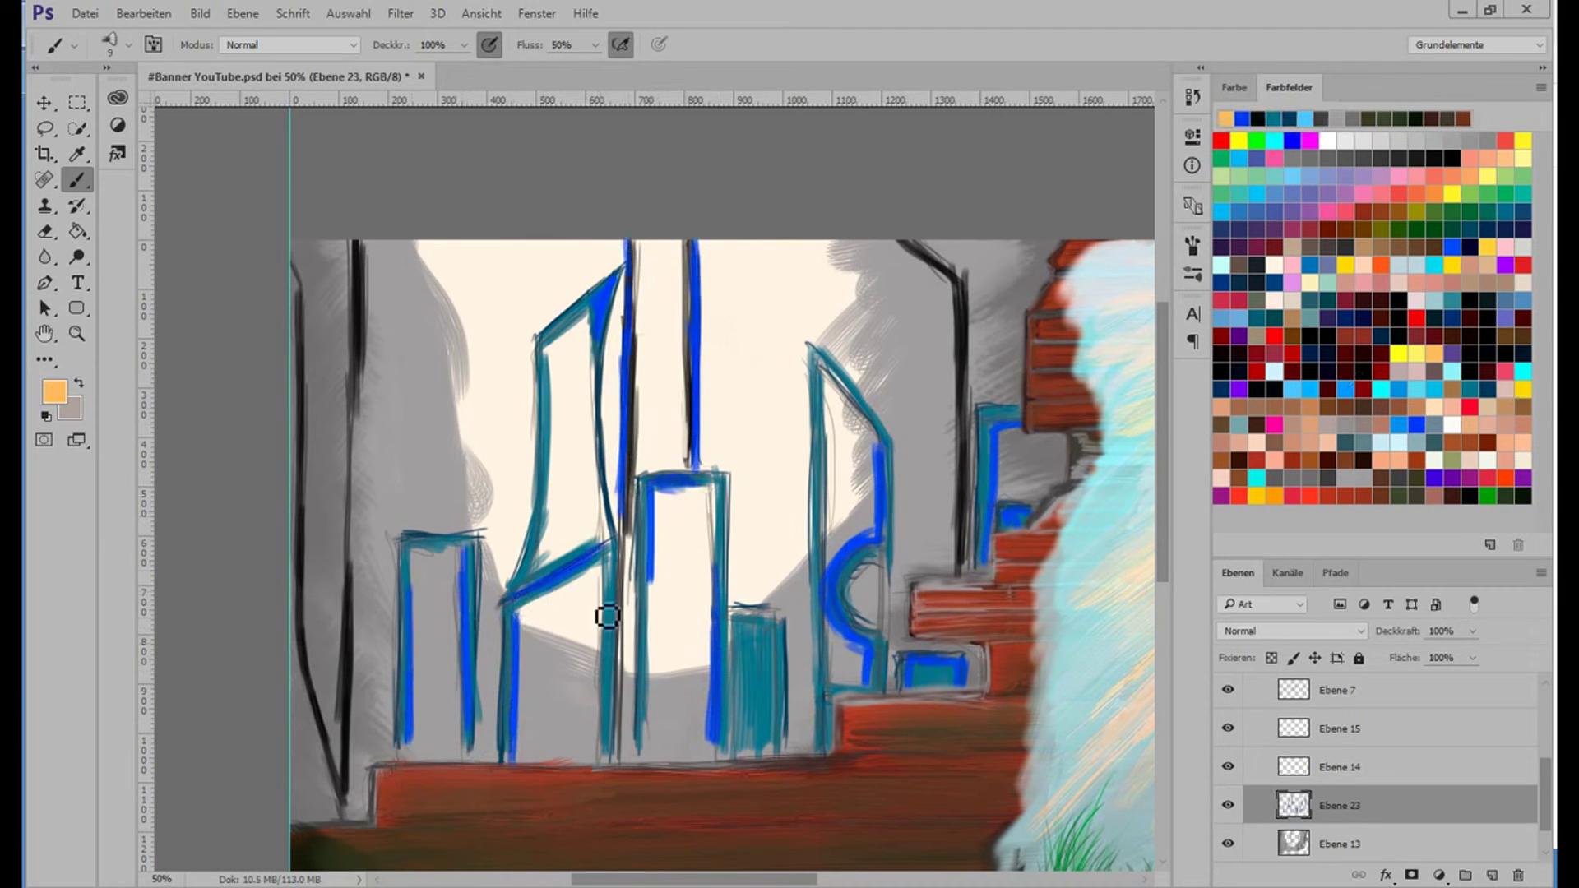
Enlarge the brush to 24 px and hatch the left, middle, small and tilted buildings peach-orange.
right_click(429, 618)
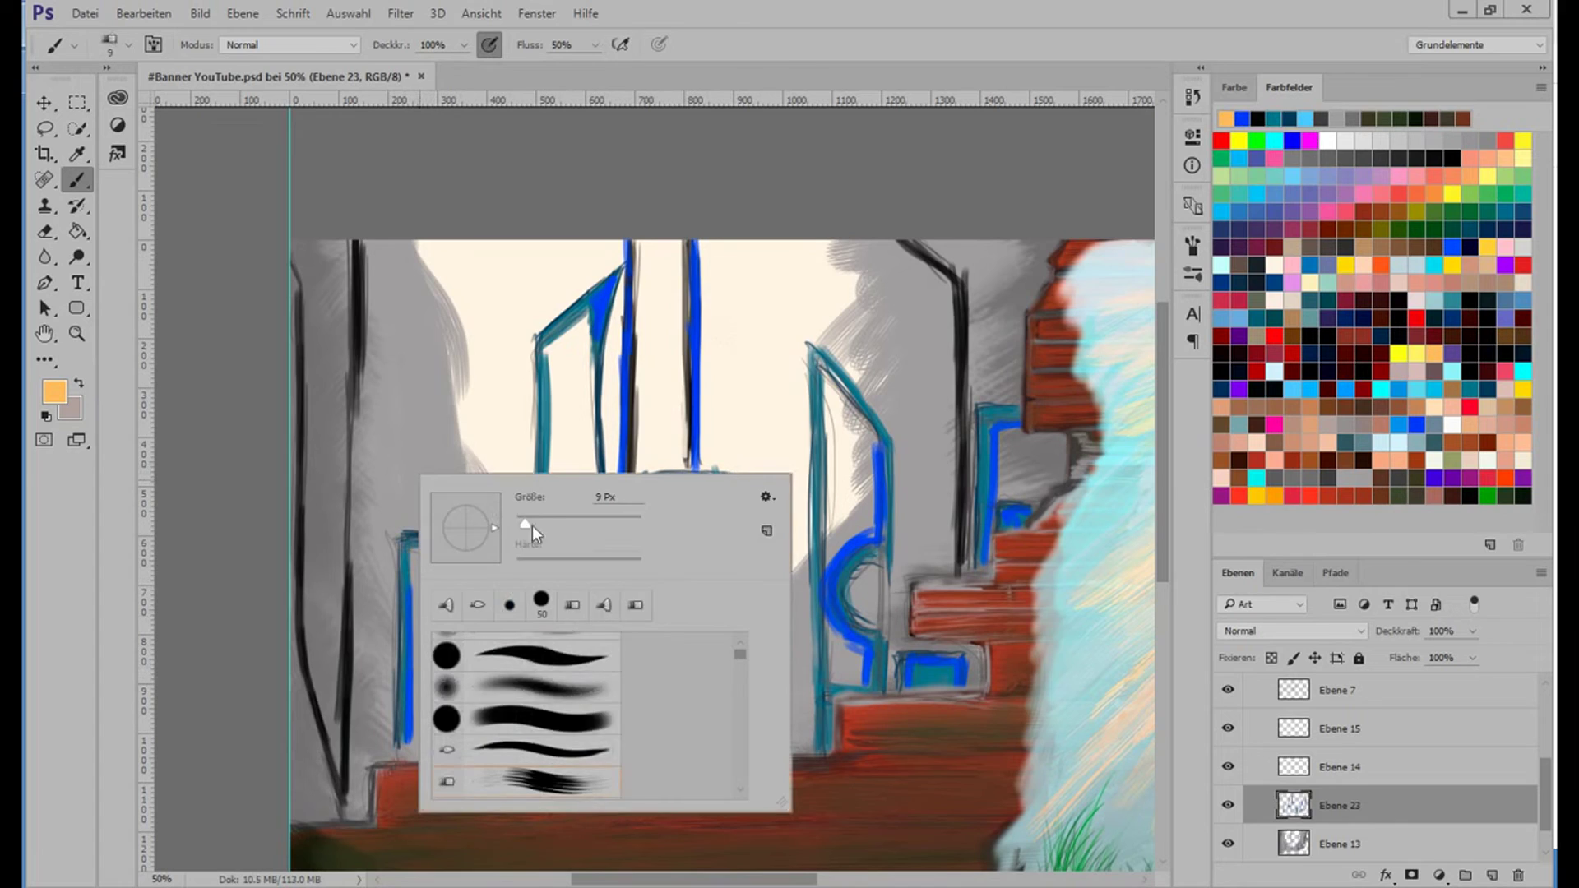
key(Return)
mouse_move(415, 546)
mouse_down()
mouse_move(477, 600)
mouse_move(452, 666)
mouse_up()
drag(419, 724, 456, 760)
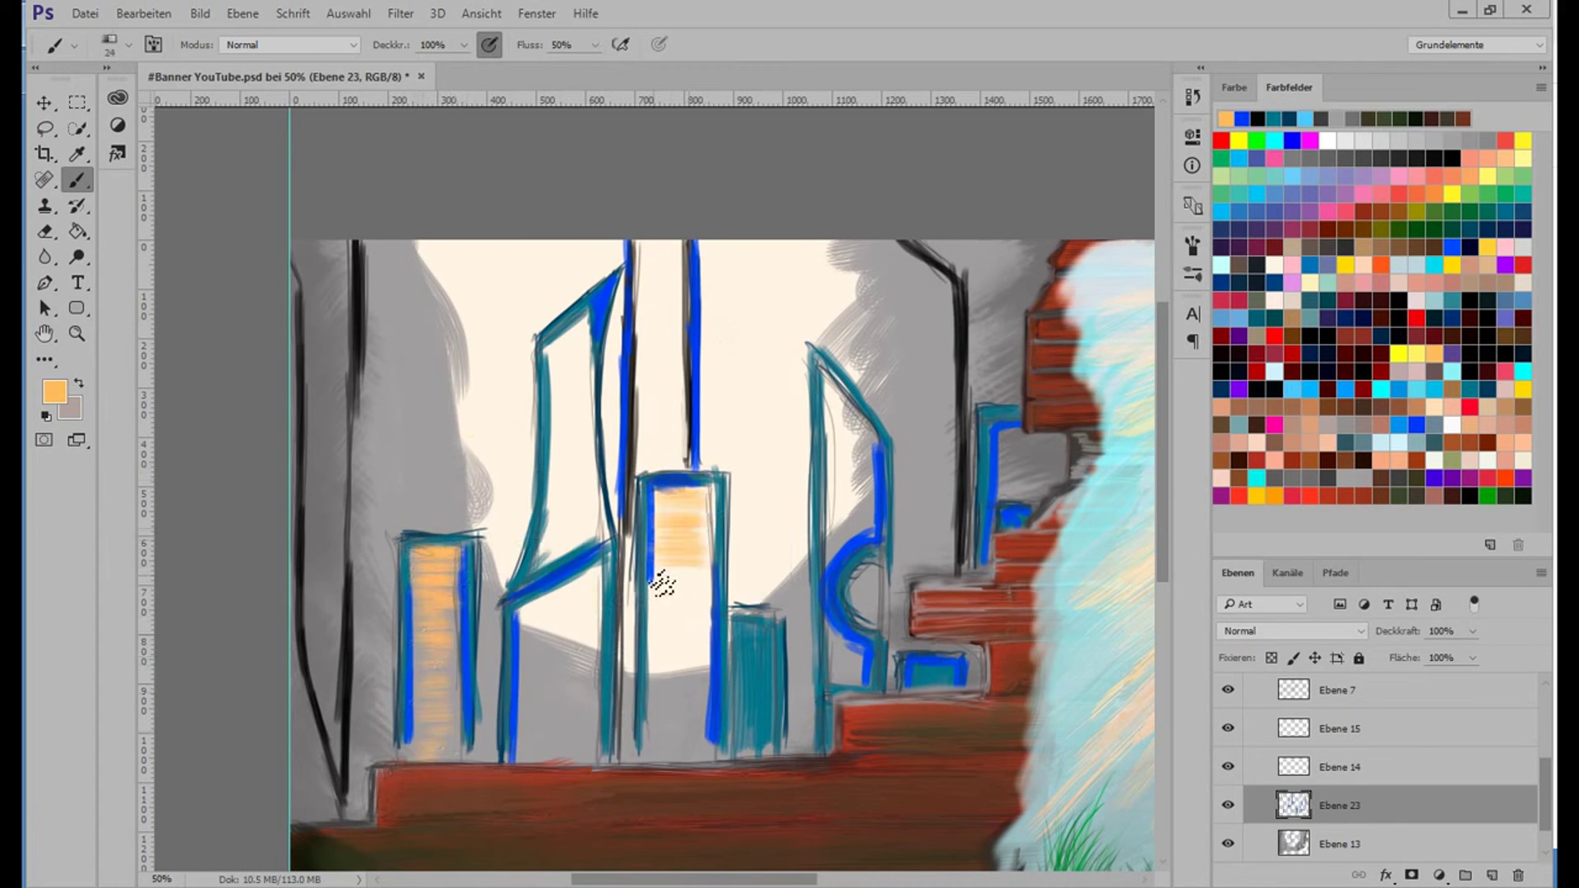
drag(658, 489, 703, 612)
drag(649, 662, 707, 761)
drag(749, 647, 772, 740)
drag(1010, 491, 1057, 431)
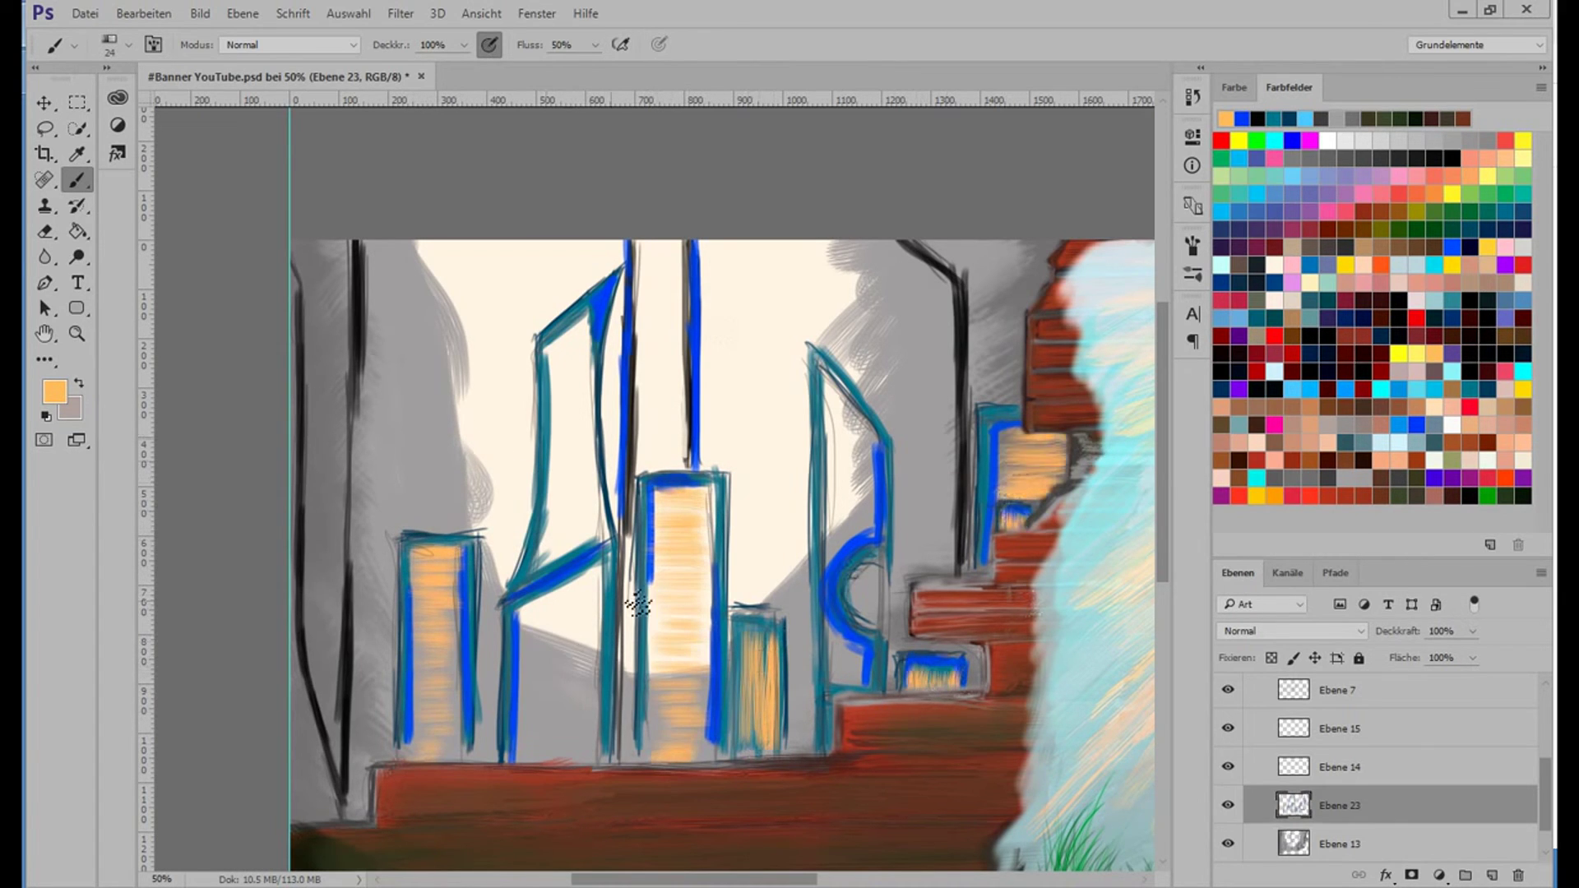
mouse_move(567, 580)
mouse_down()
mouse_move(535, 740)
mouse_move(592, 337)
mouse_up()
Hatch the right-hand buildings peach-orange and zoom out to view the whole banner.
drag(584, 534, 608, 284)
drag(854, 451, 831, 575)
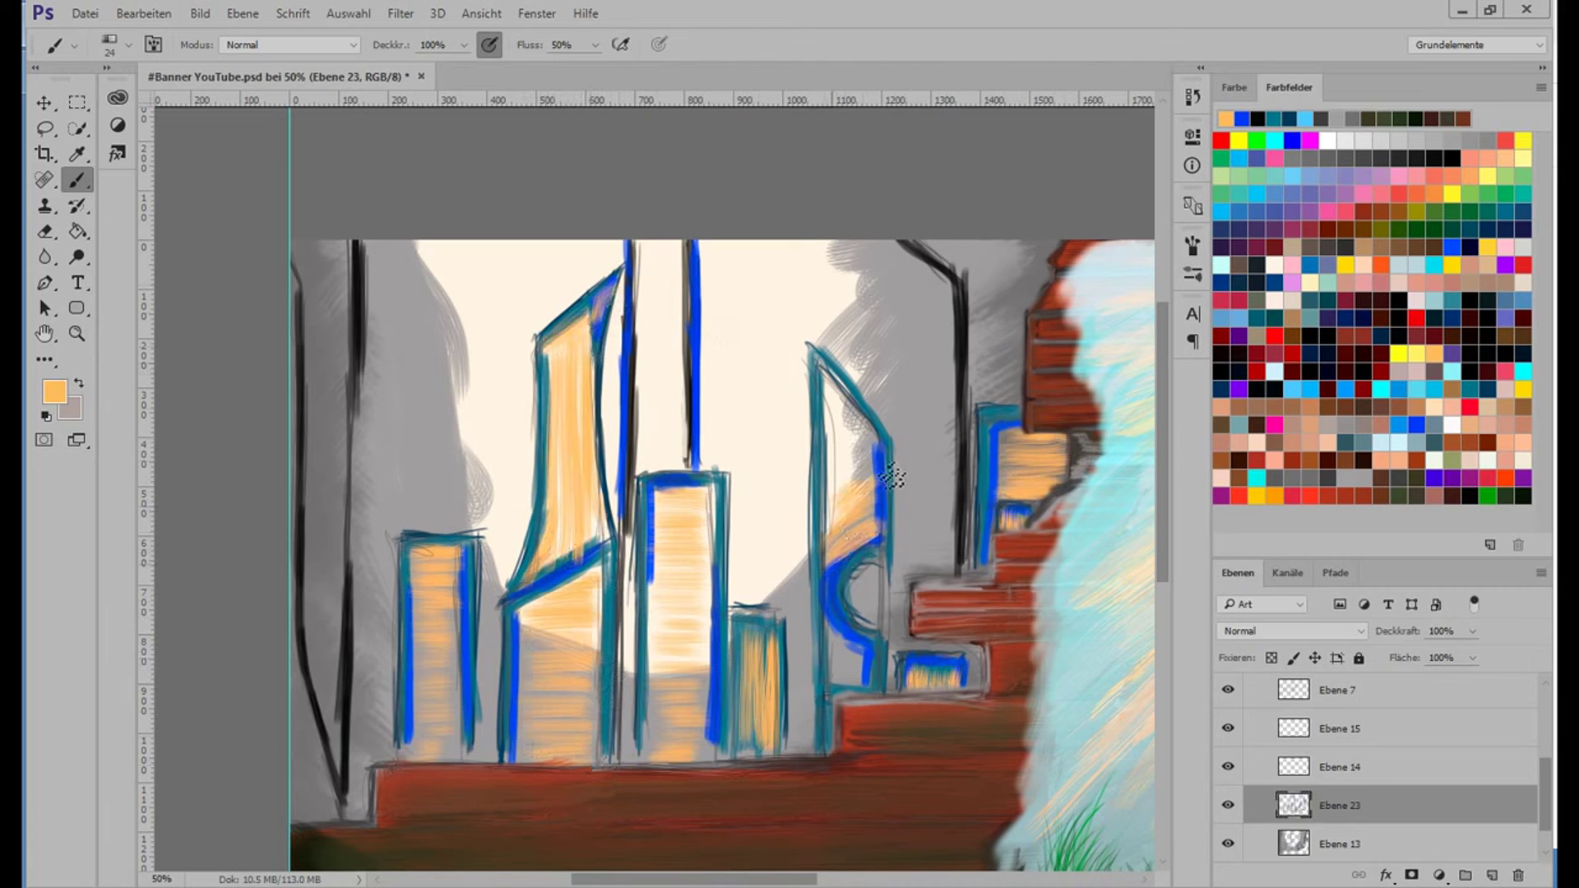
drag(830, 378, 888, 494)
drag(831, 559, 856, 682)
drag(884, 444, 847, 633)
drag(787, 514, 630, 334)
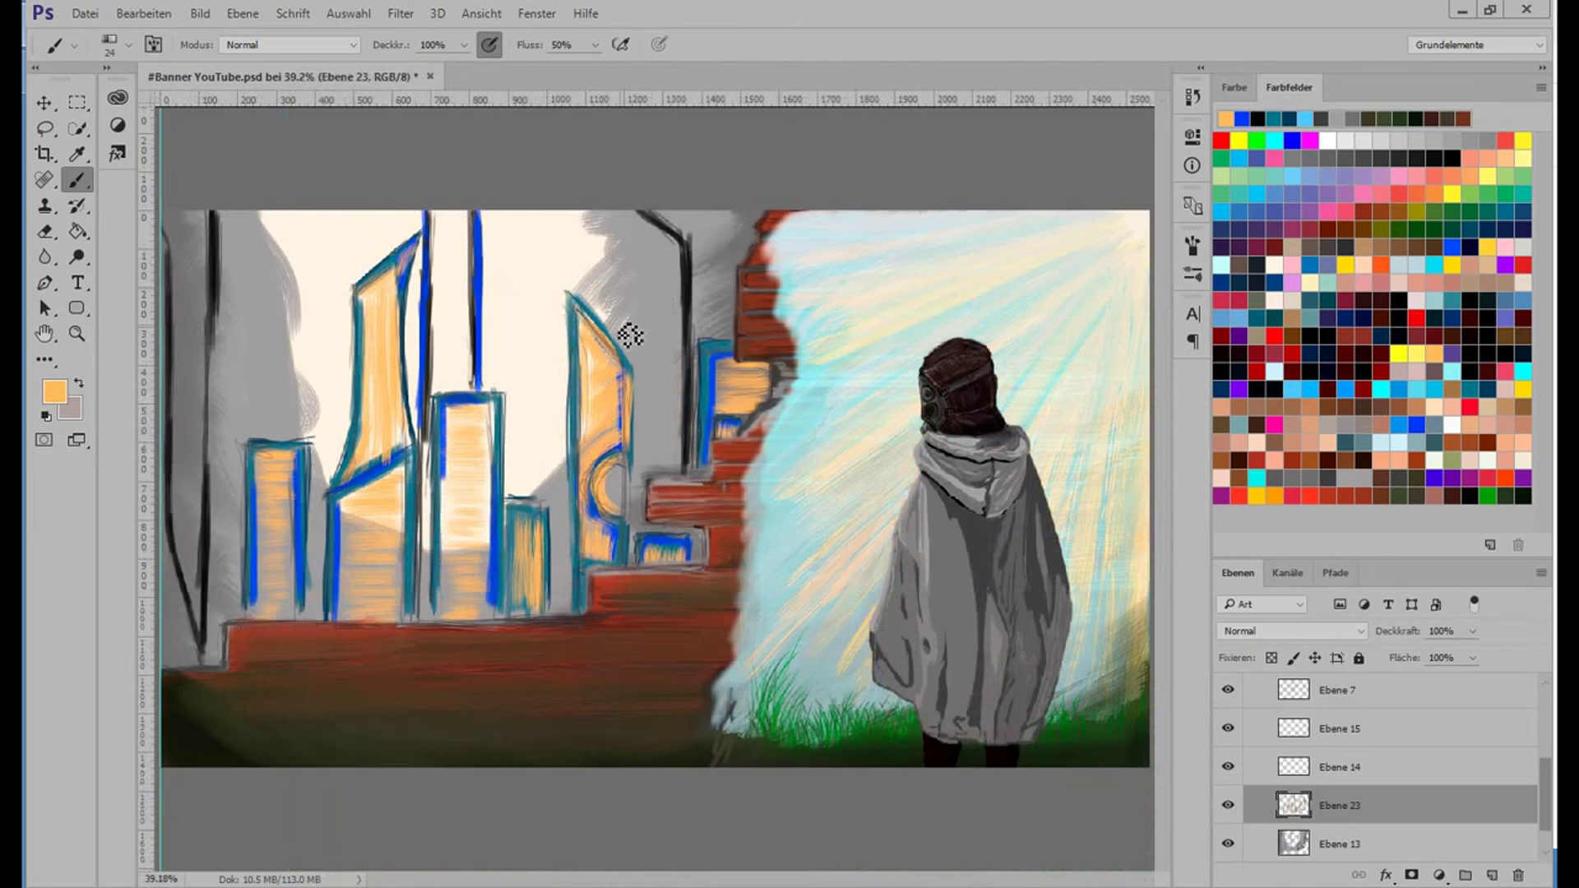
click(1297, 385)
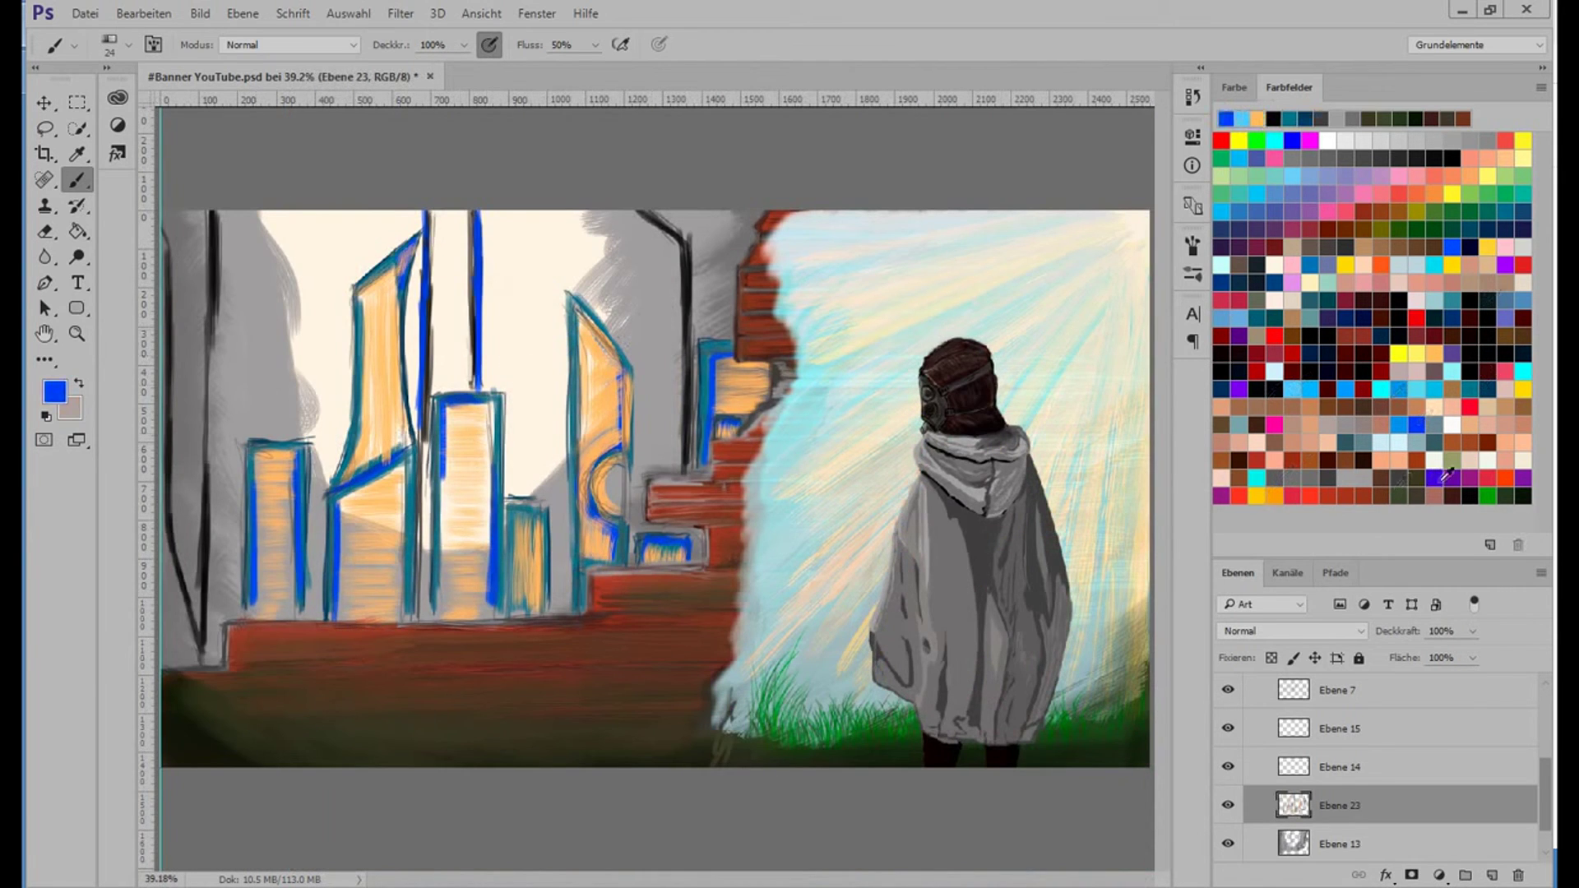
click(1445, 475)
On a new layer, outline the left, middle, curved, right and far-left buildings in purple.
key(ctrl+shift+alt+n)
right_click(341, 383)
mouse_move(250, 451)
mouse_down()
mouse_move(256, 525)
mouse_move(306, 616)
mouse_up()
drag(329, 493, 415, 457)
drag(358, 288, 423, 244)
drag(440, 395, 497, 608)
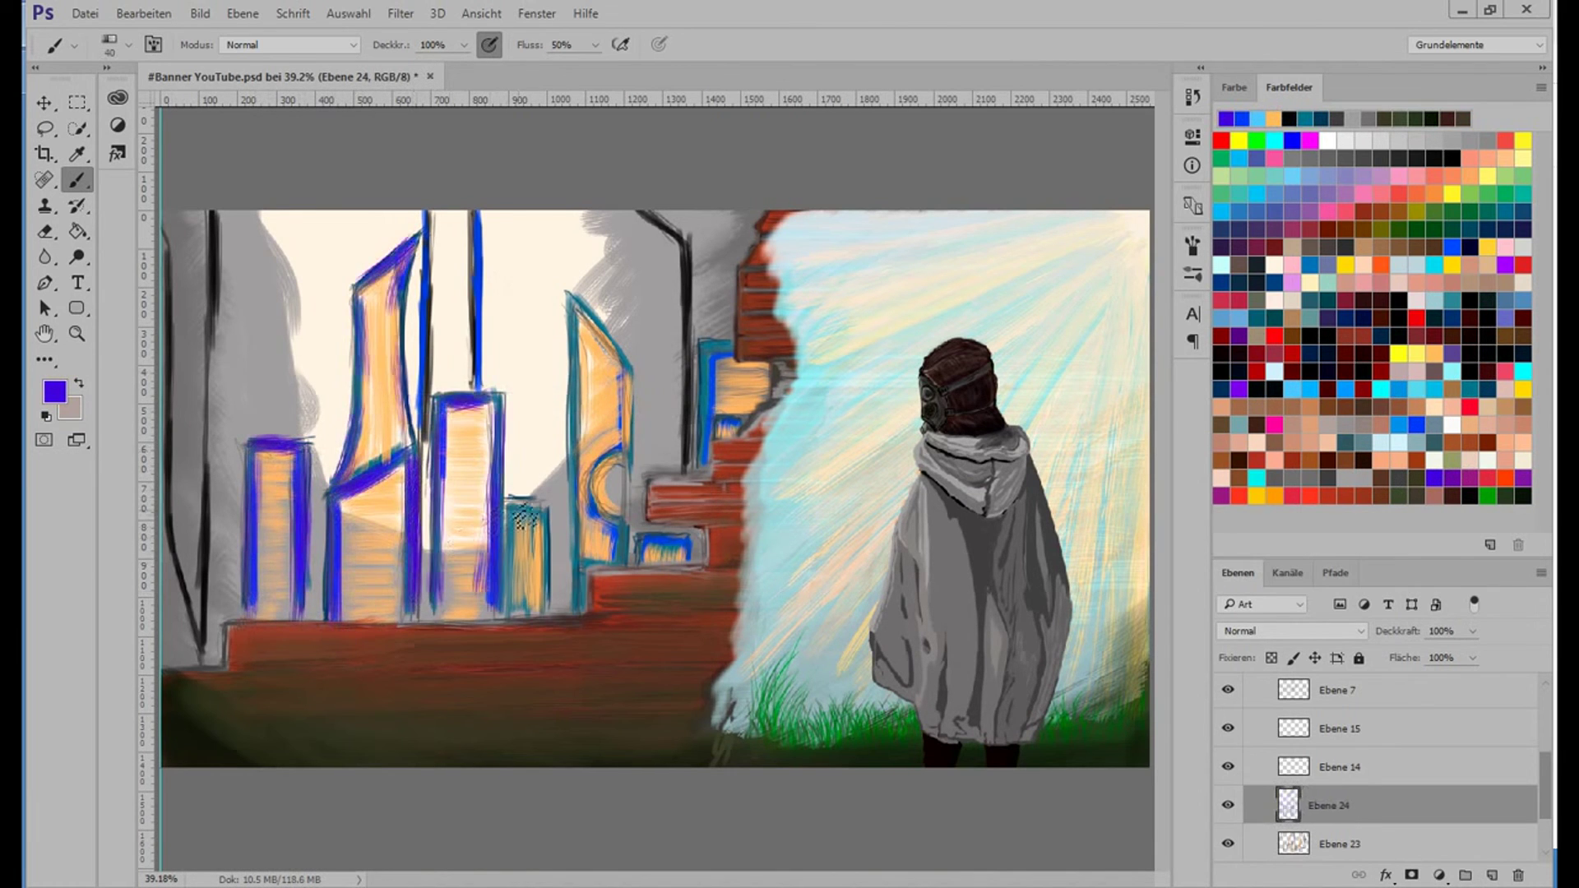
drag(510, 506, 543, 617)
drag(572, 313, 633, 510)
drag(703, 378, 711, 456)
mouse_move(216, 214)
mouse_down()
mouse_move(224, 553)
mouse_move(164, 238)
mouse_up()
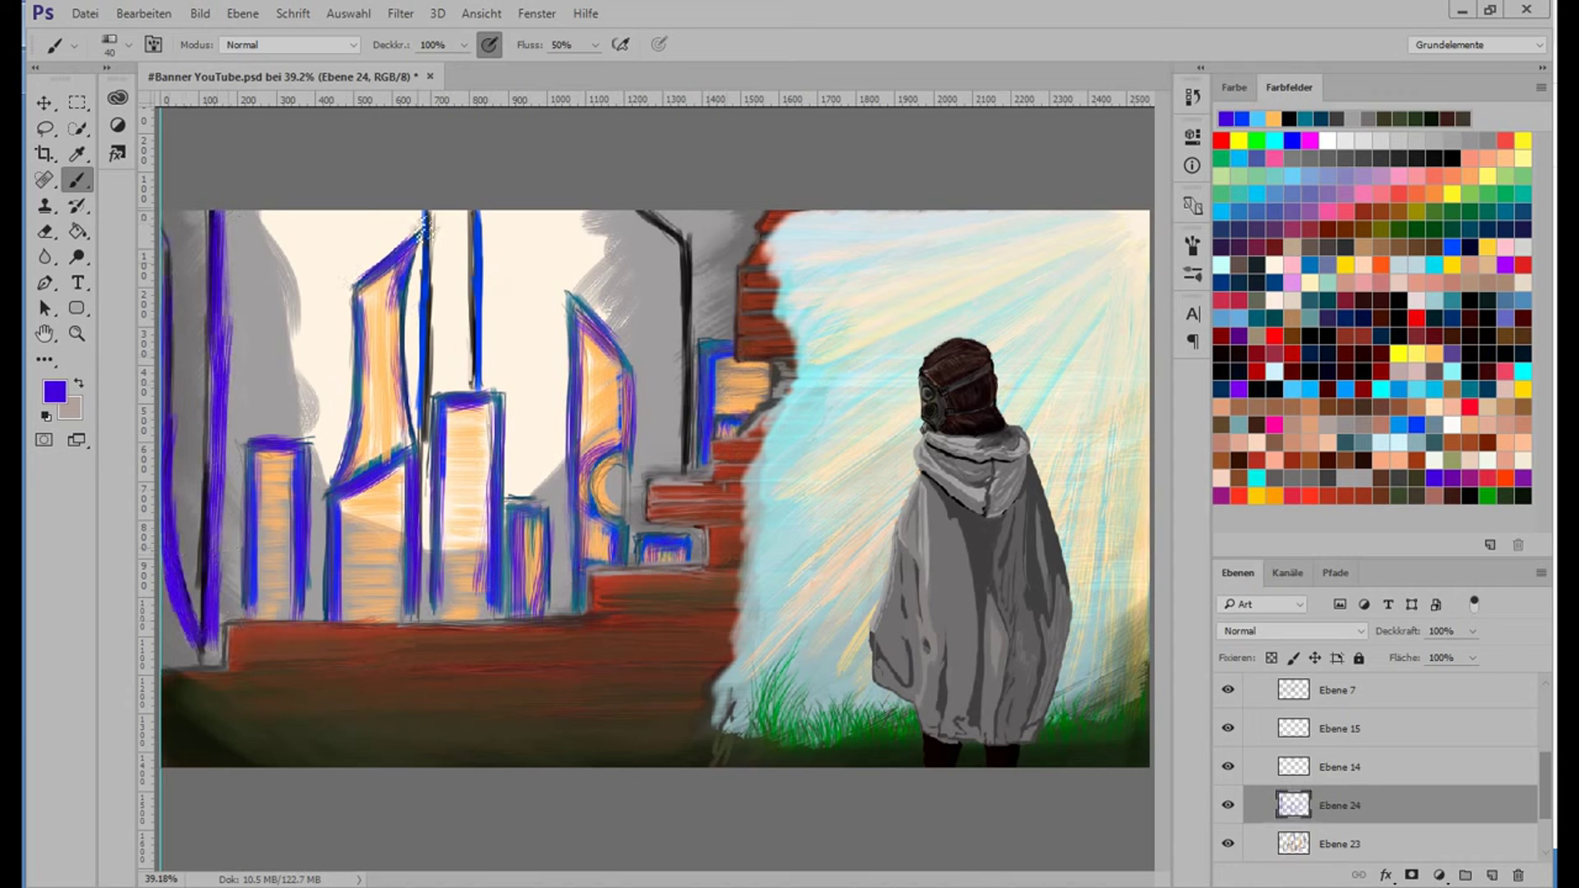
Save the banner document and make a rectangular marquee selection.
key(ctrl+s)
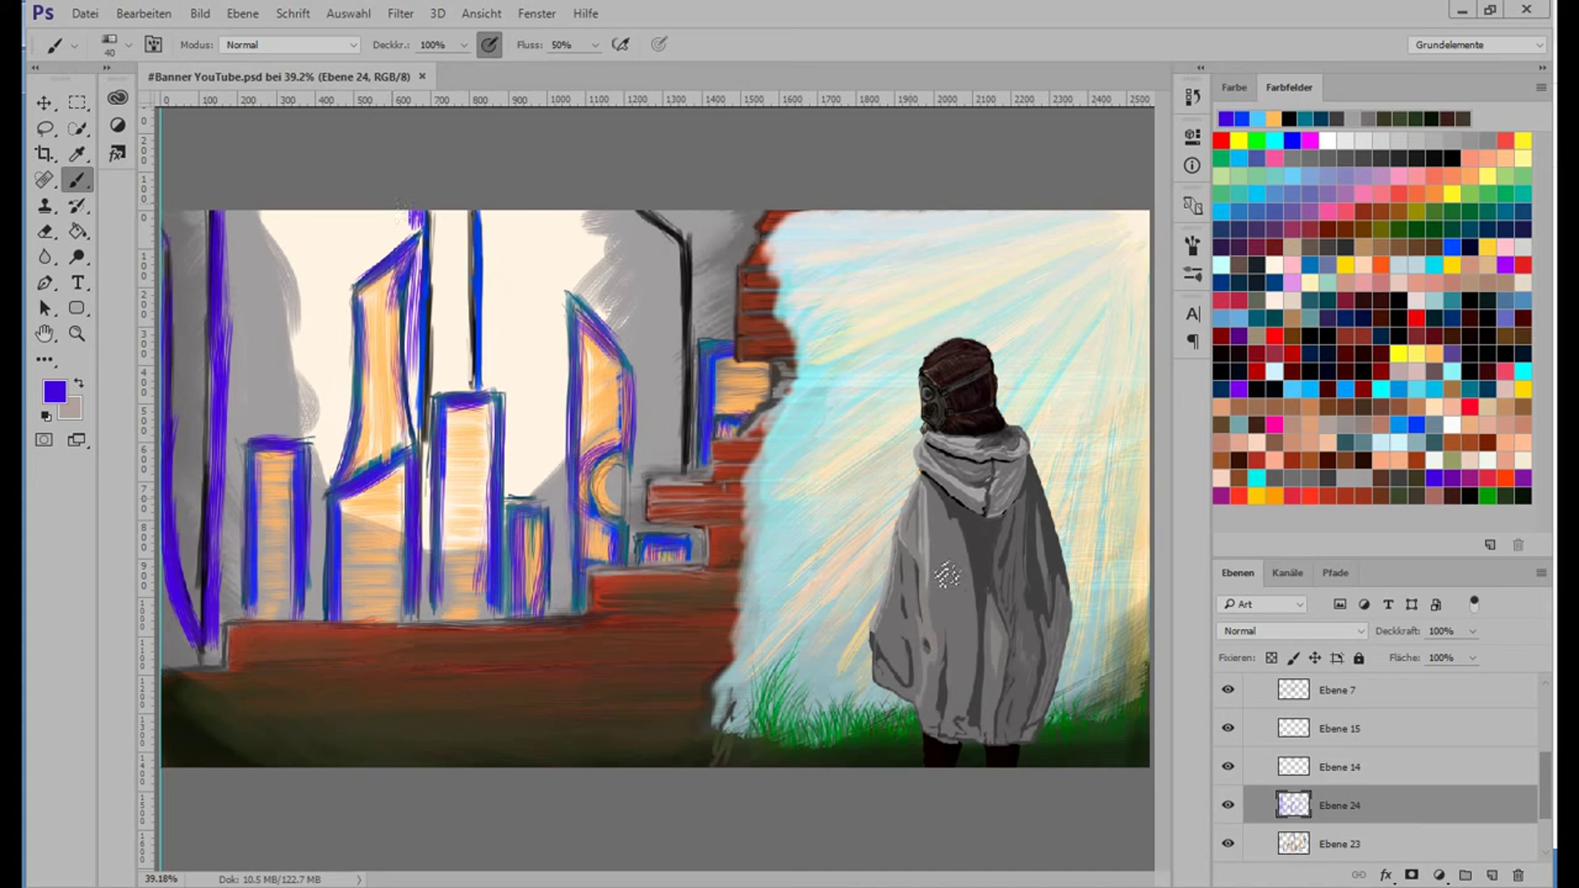
key(m)
scroll(211, 352, up, 1)
scroll(494, 346, left, 5)
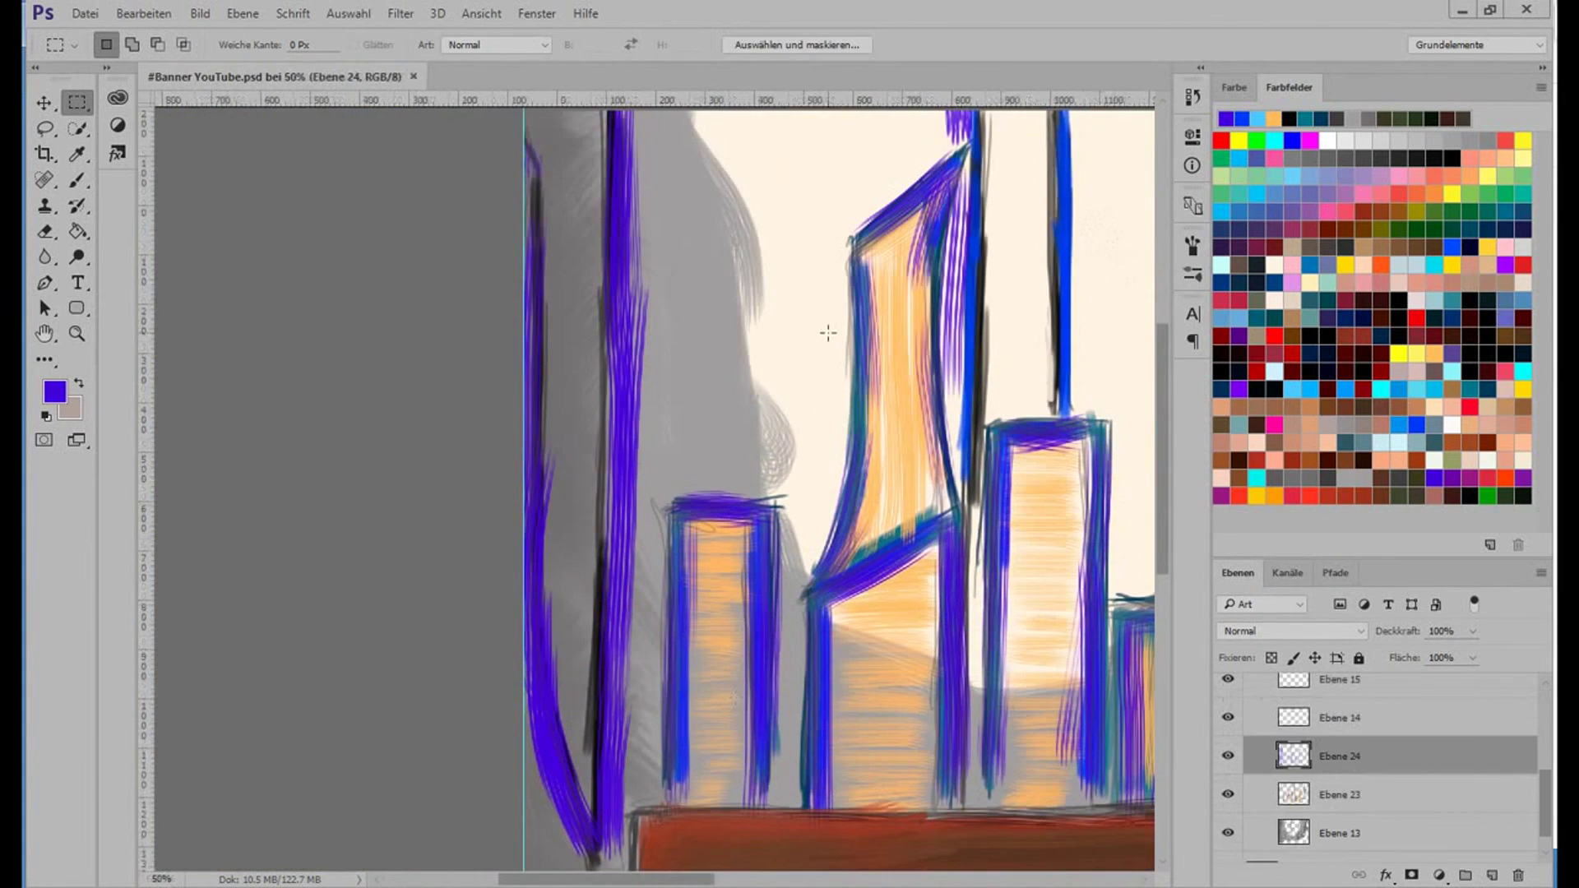
right_click(817, 207)
click(481, 14)
click(825, 439)
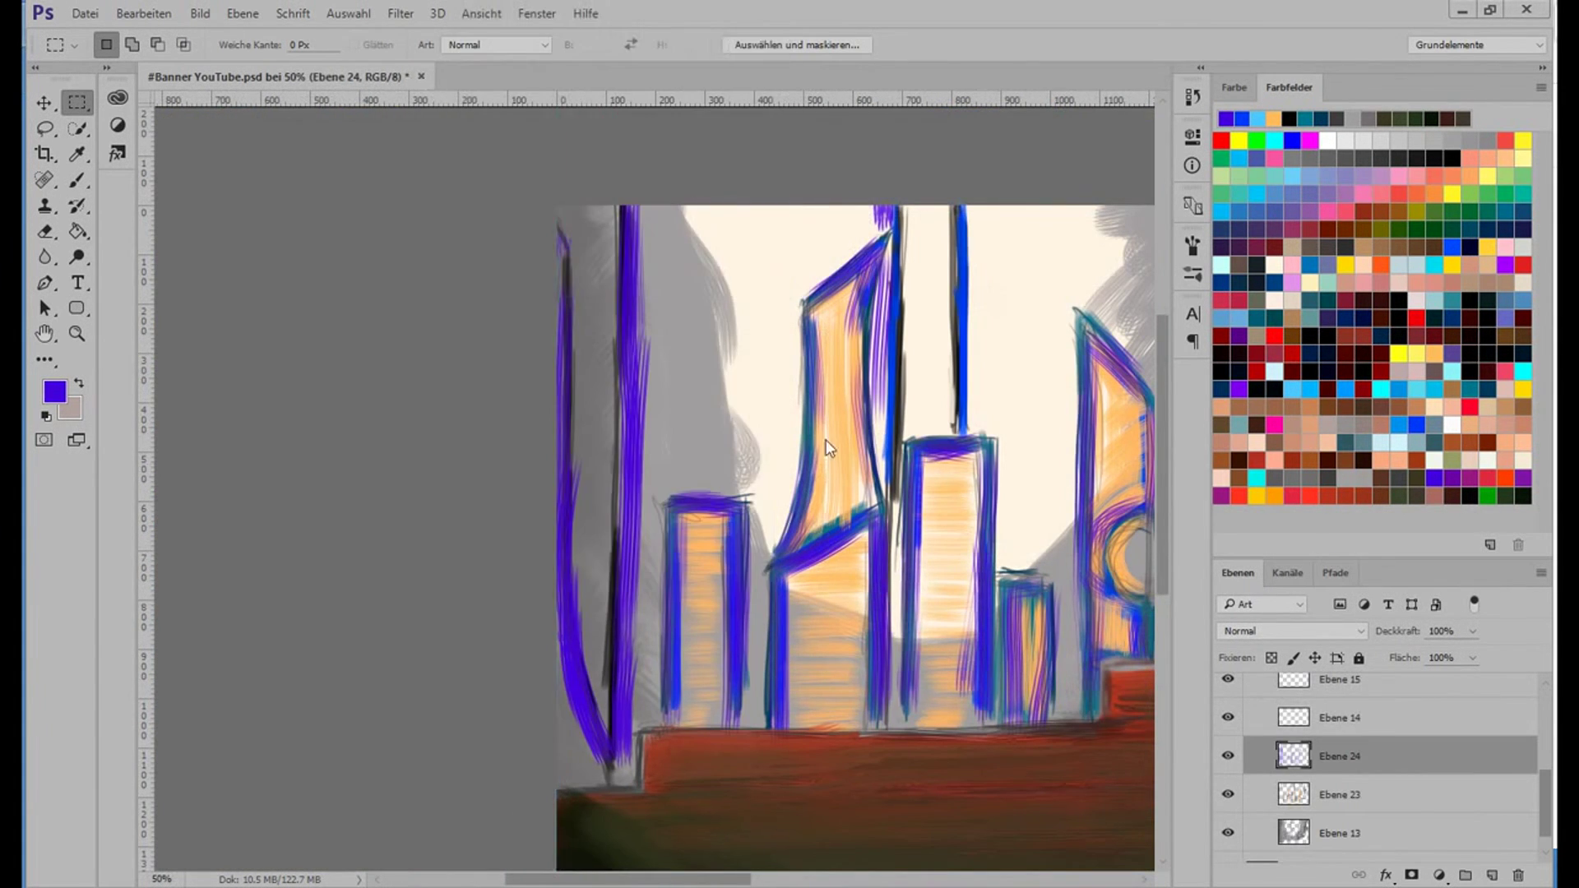
With a slightly smaller brush, paint blue strokes along the tall building, small building and pole edges.
key(b)
right_click(735, 465)
key(Return)
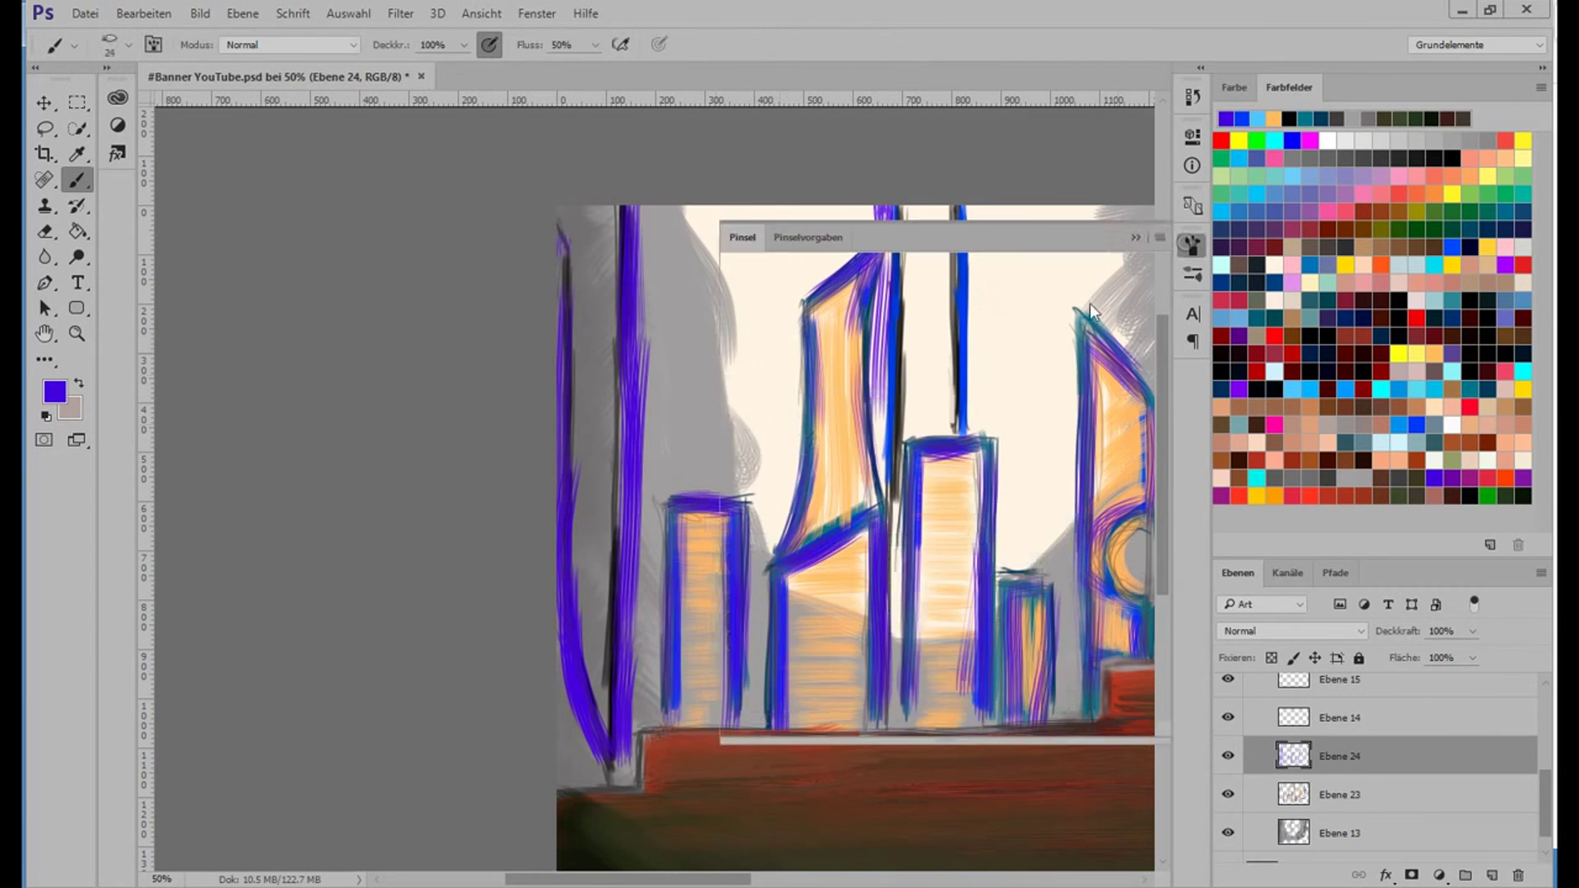
key(e)
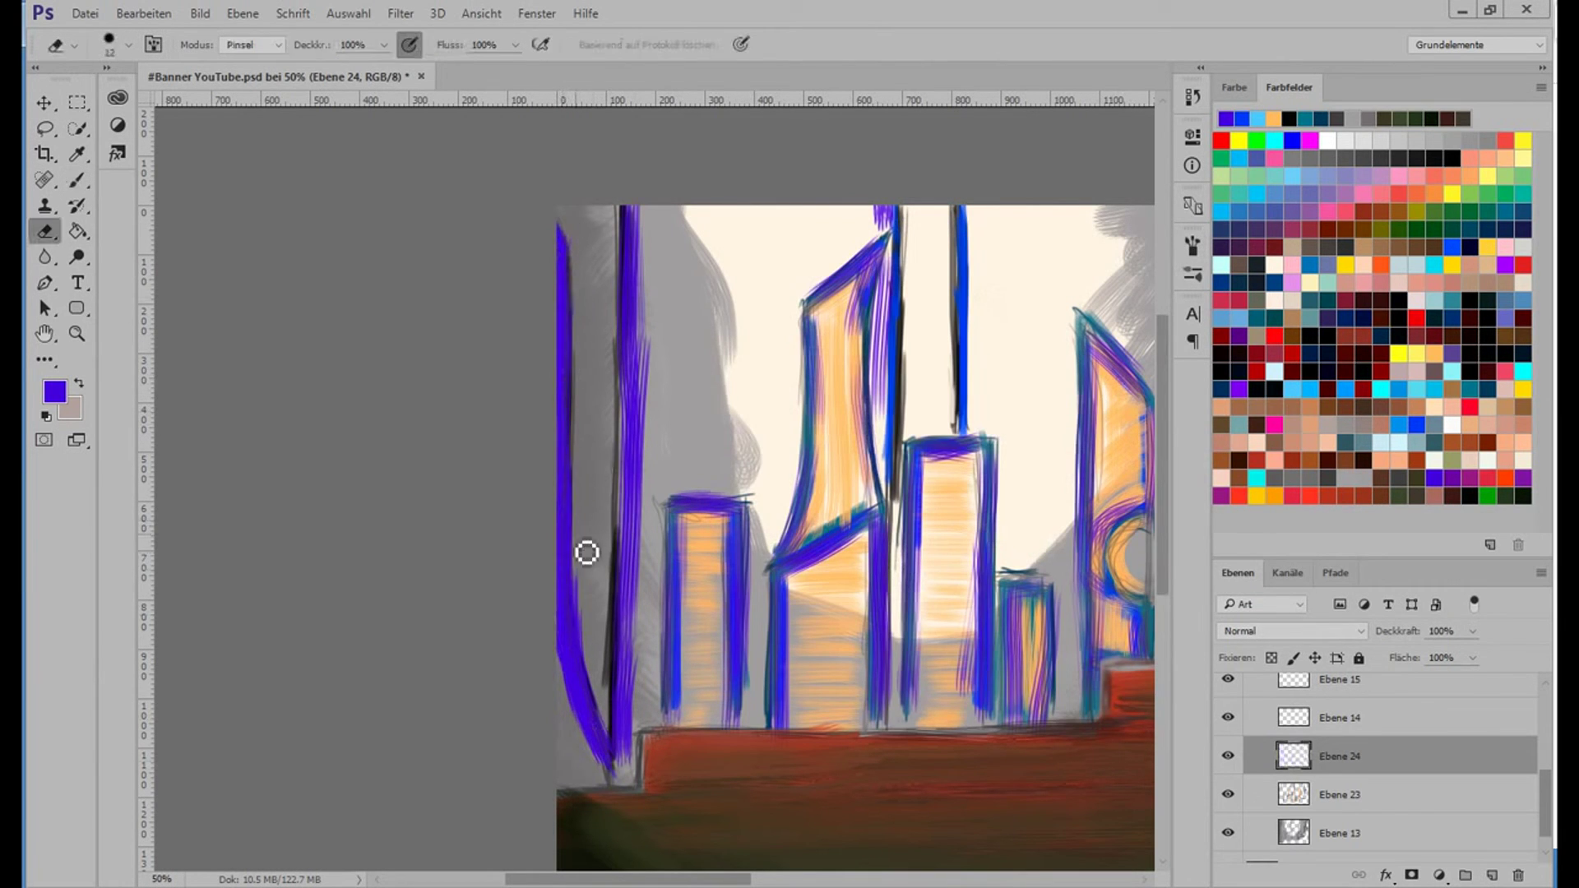
key(b)
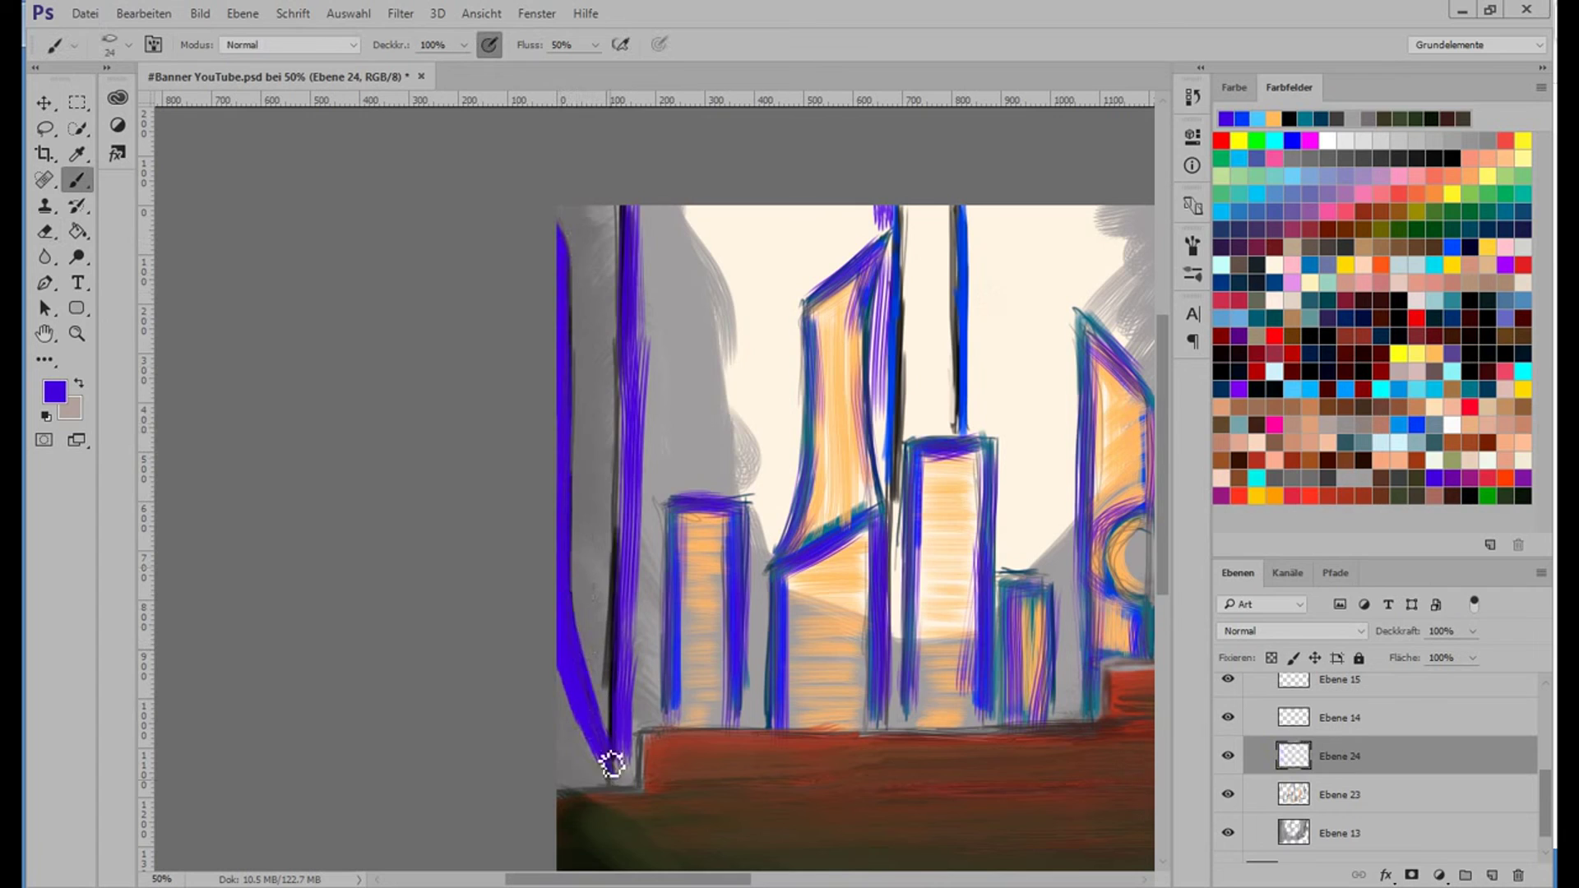
drag(643, 362, 630, 488)
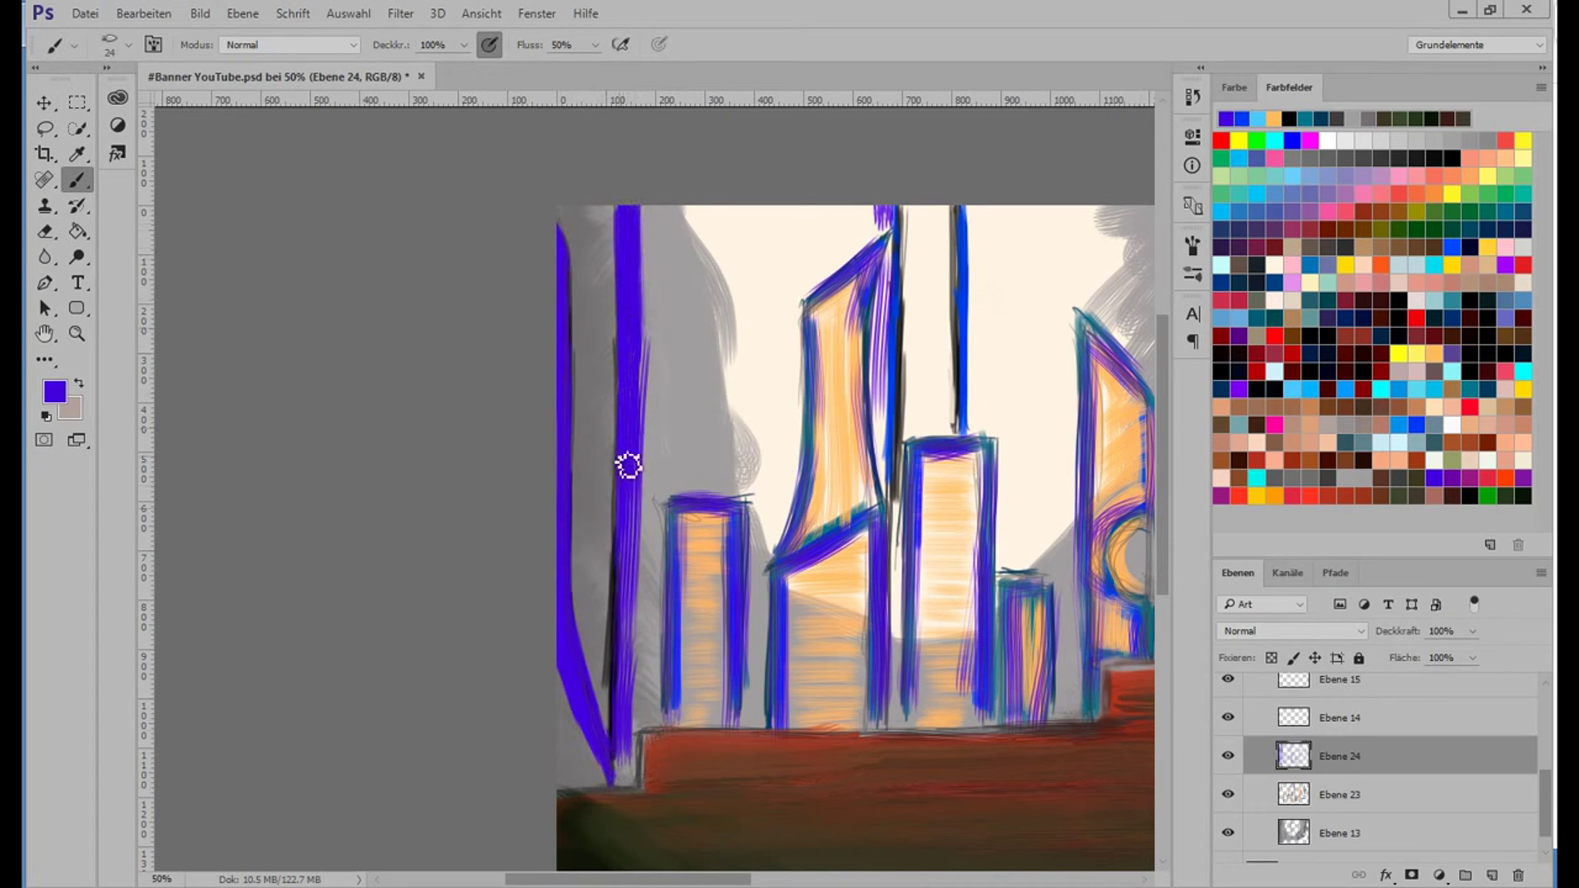
mouse_move(624, 740)
mouse_down()
mouse_move(704, 504)
mouse_move(751, 634)
mouse_move(880, 718)
mouse_move(809, 328)
mouse_move(930, 701)
mouse_move(992, 458)
mouse_up()
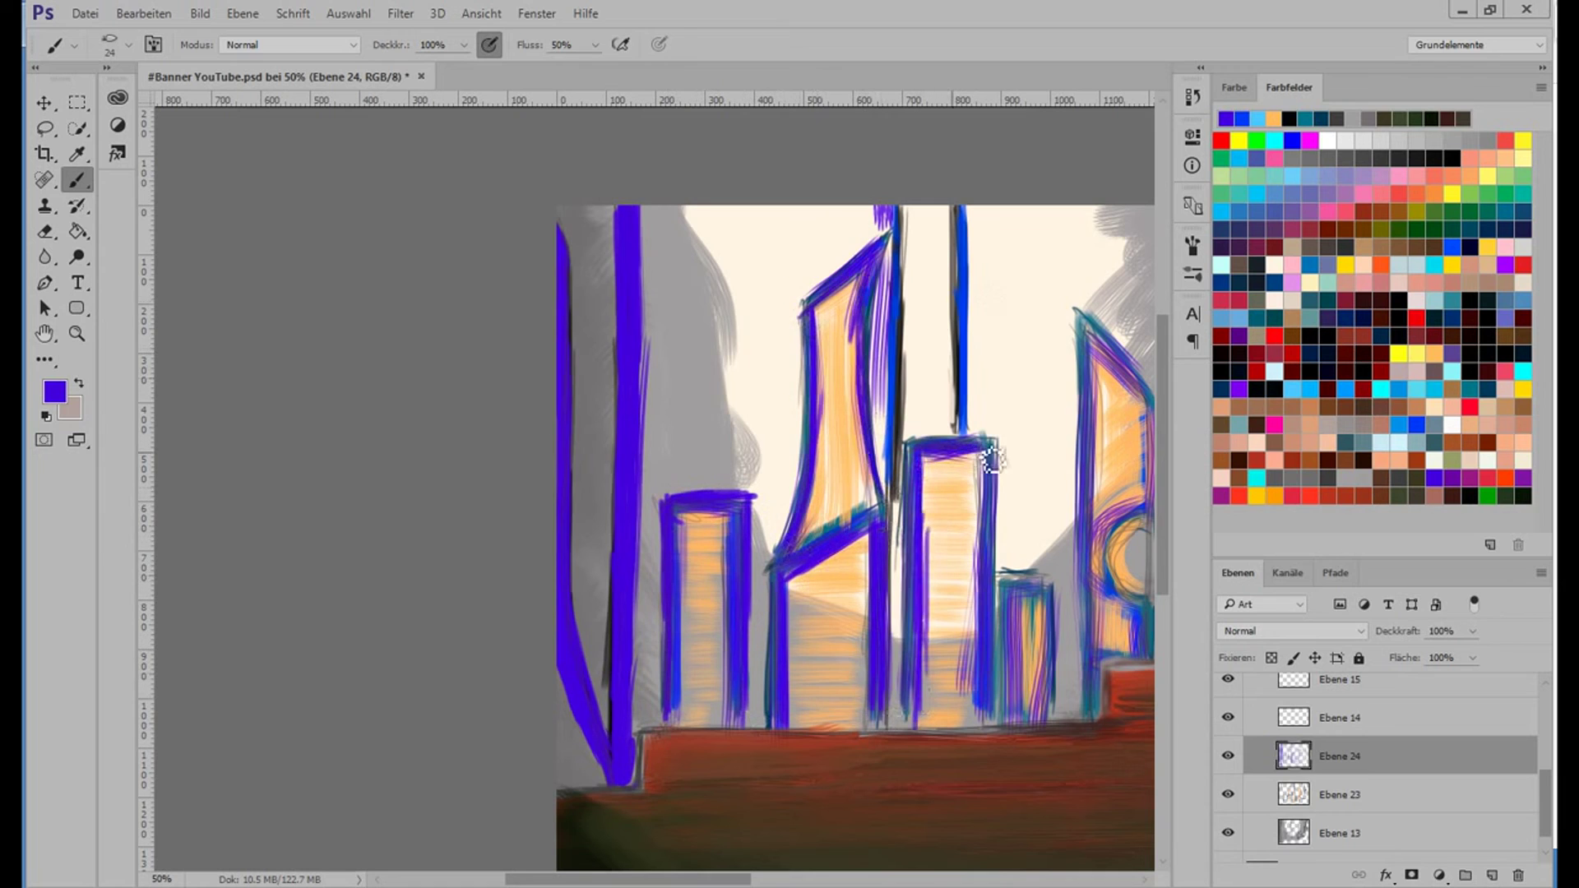
mouse_move(970, 302)
mouse_down()
mouse_move(891, 236)
mouse_move(1011, 617)
mouse_move(1097, 340)
mouse_up()
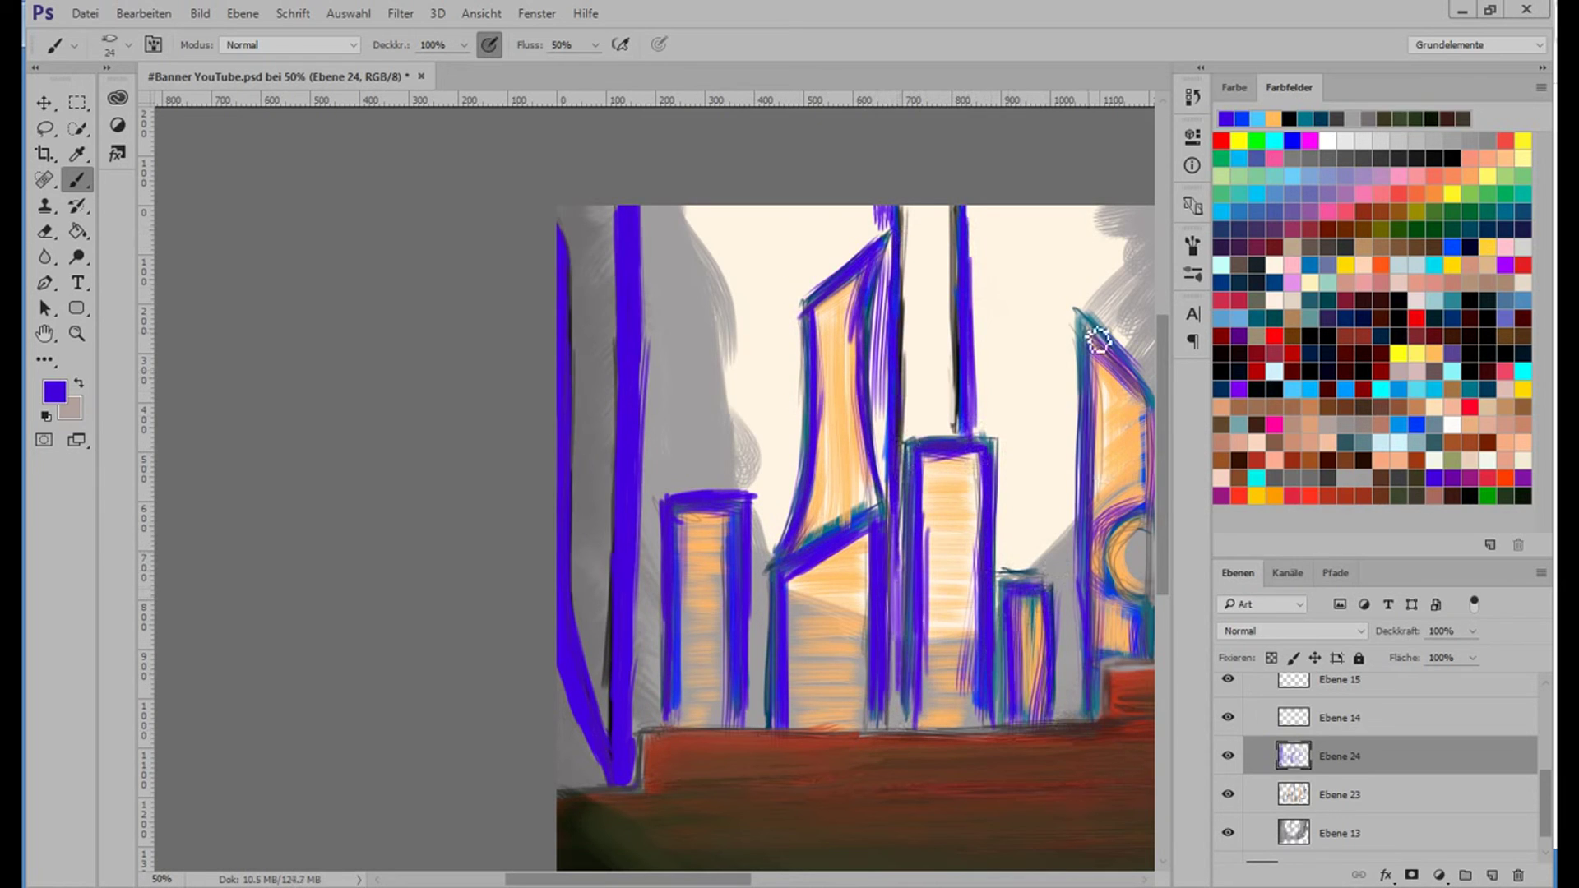
drag(1103, 586, 1122, 708)
Repaint the central tall building, its neighbour and the leaning building's edges in purple.
scroll(822, 575, right, 5)
drag(839, 653, 896, 621)
drag(806, 606, 791, 623)
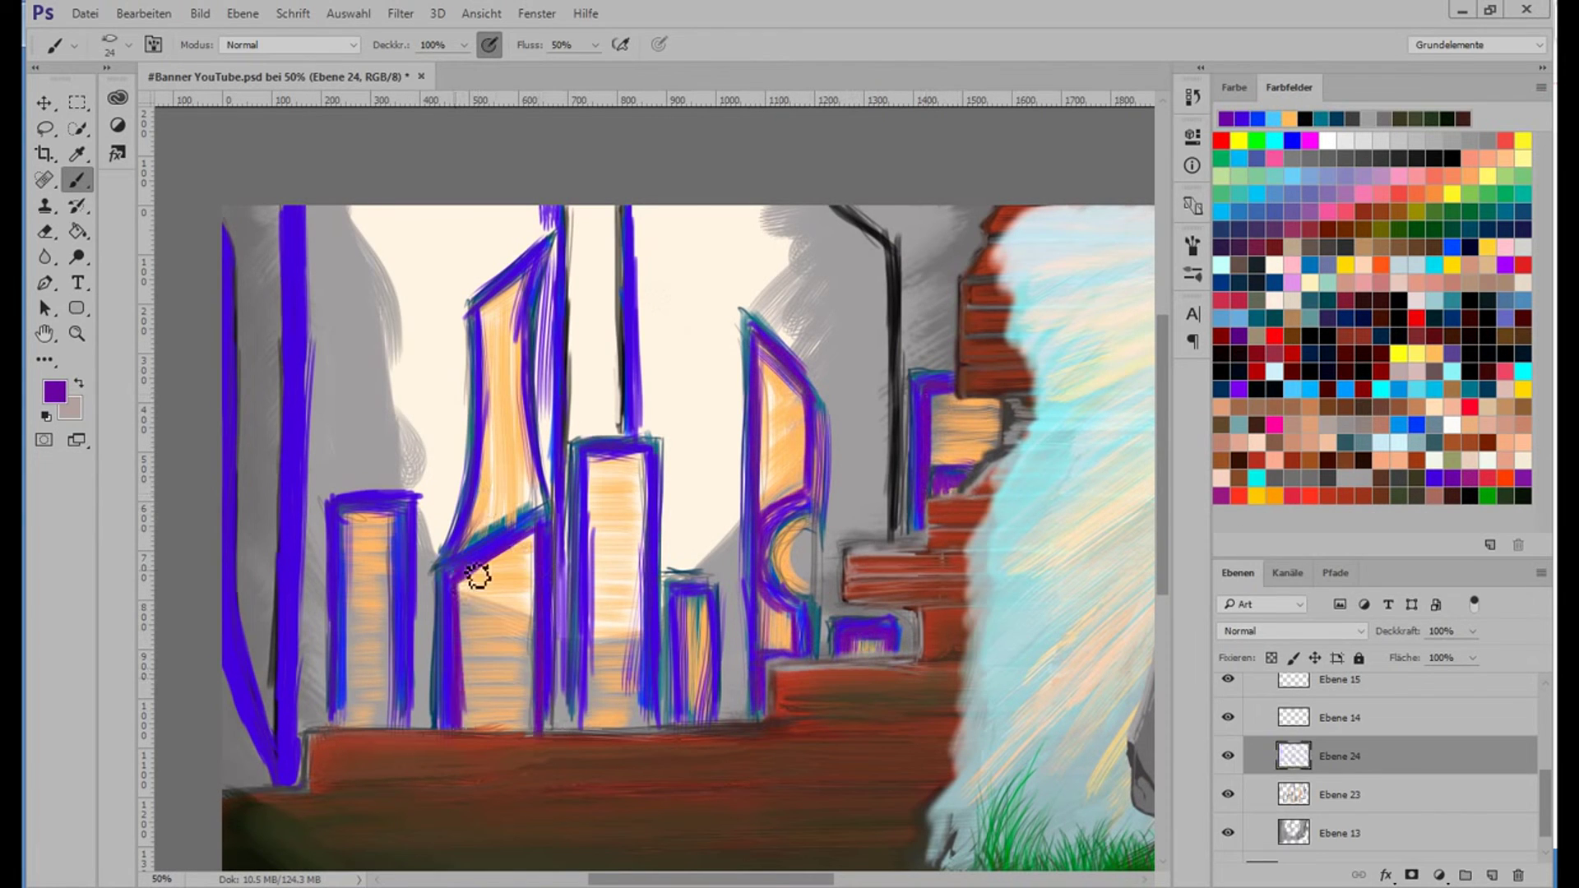
drag(589, 523, 600, 737)
mouse_move(654, 466)
mouse_down()
mouse_move(645, 627)
mouse_move(718, 642)
mouse_up()
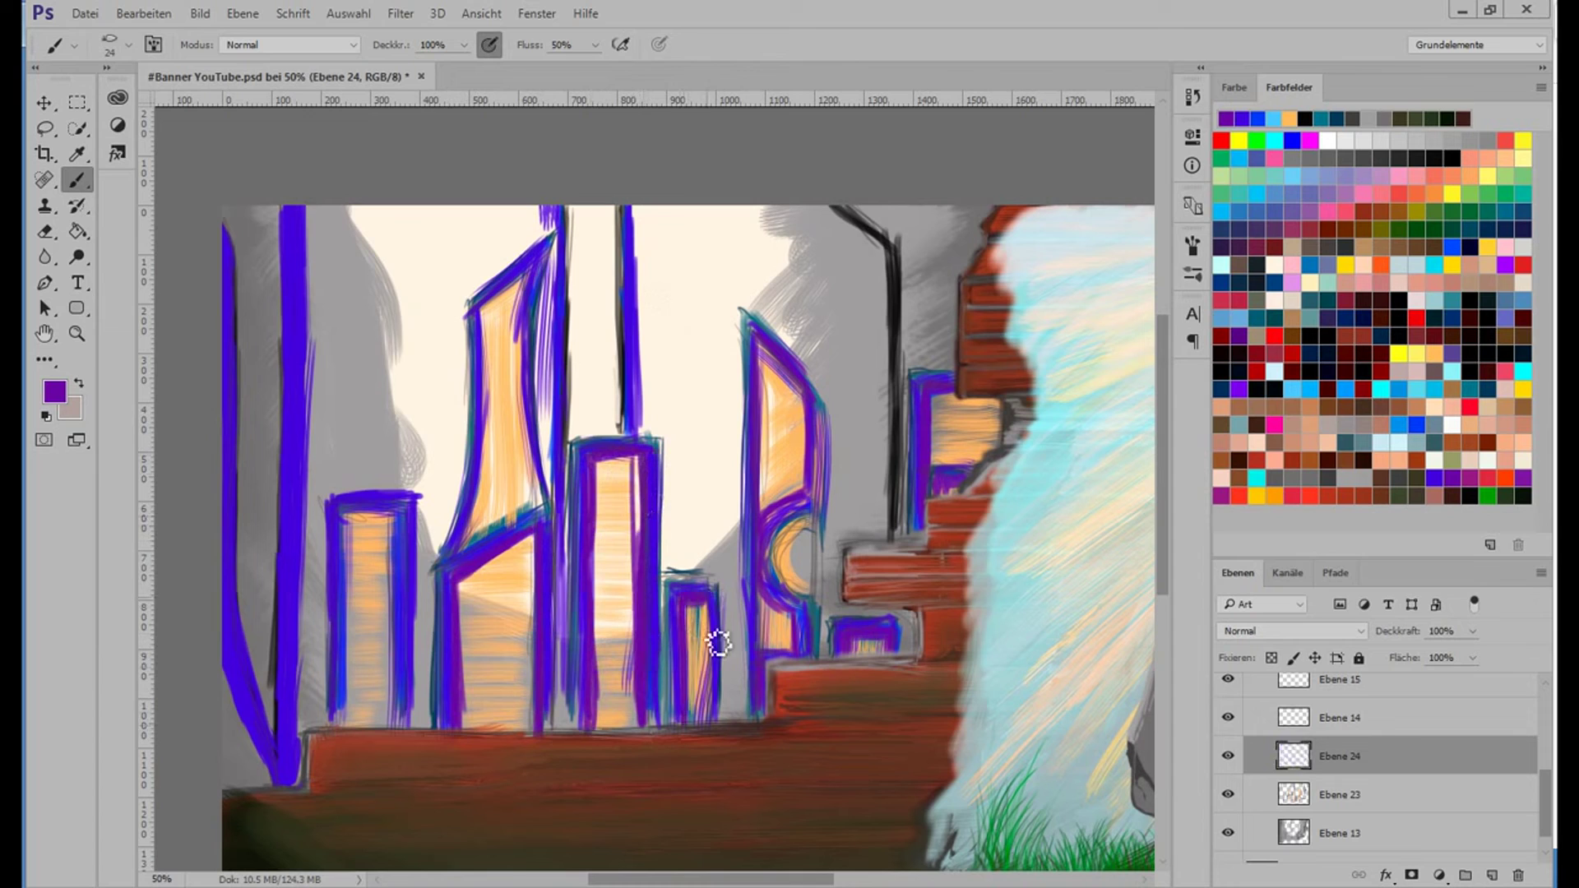
mouse_move(523, 448)
mouse_down()
mouse_move(536, 306)
mouse_move(494, 493)
mouse_up()
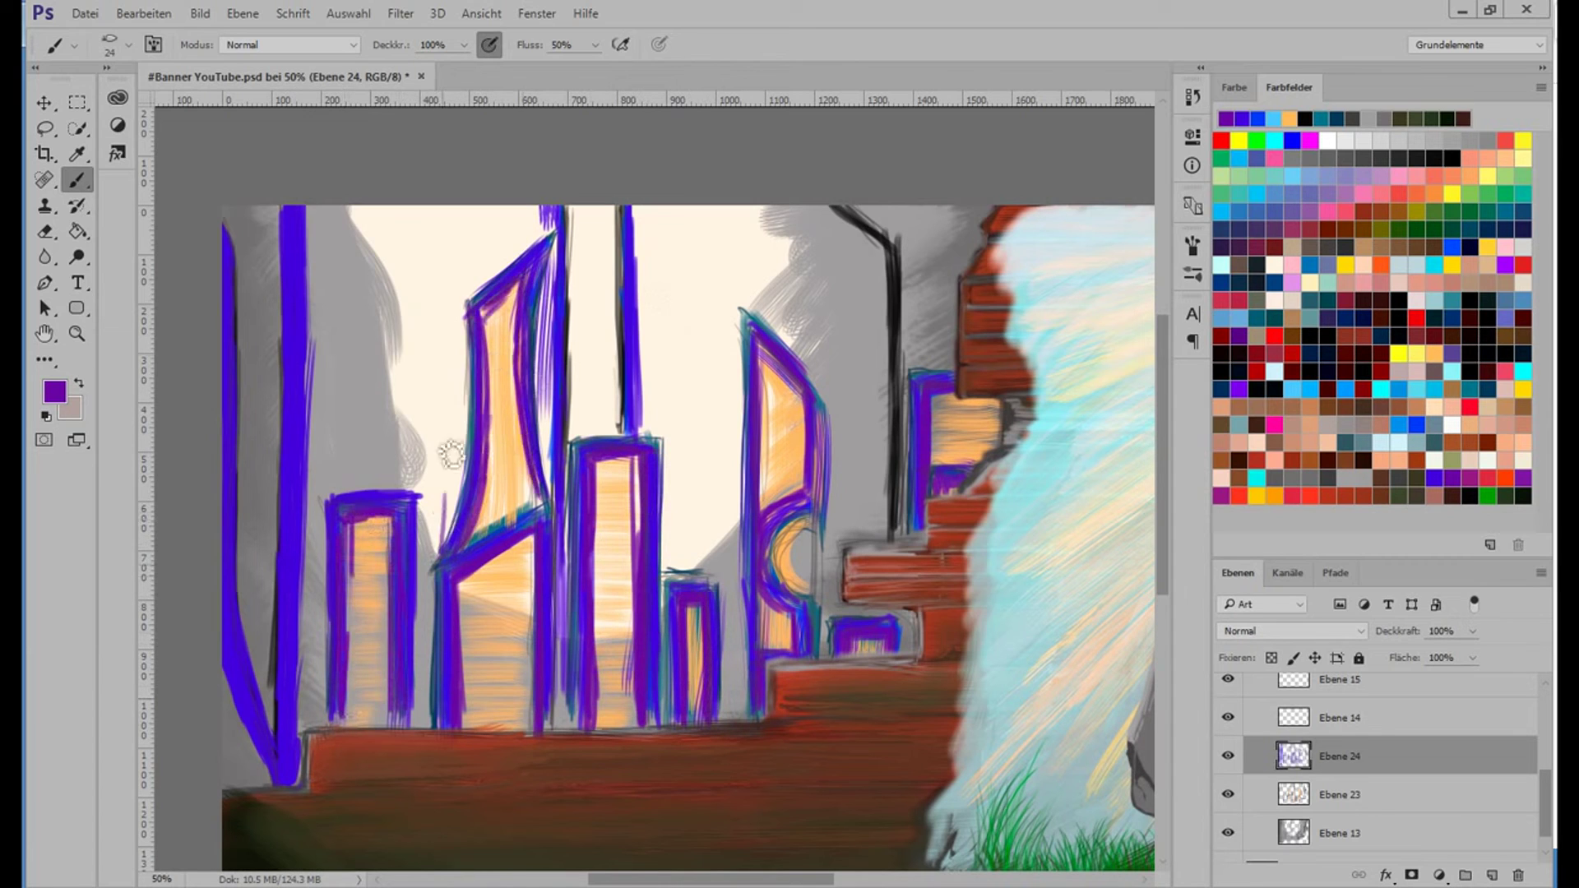
mouse_move(448, 317)
mouse_down()
mouse_move(440, 559)
mouse_move(462, 530)
mouse_move(472, 439)
mouse_up()
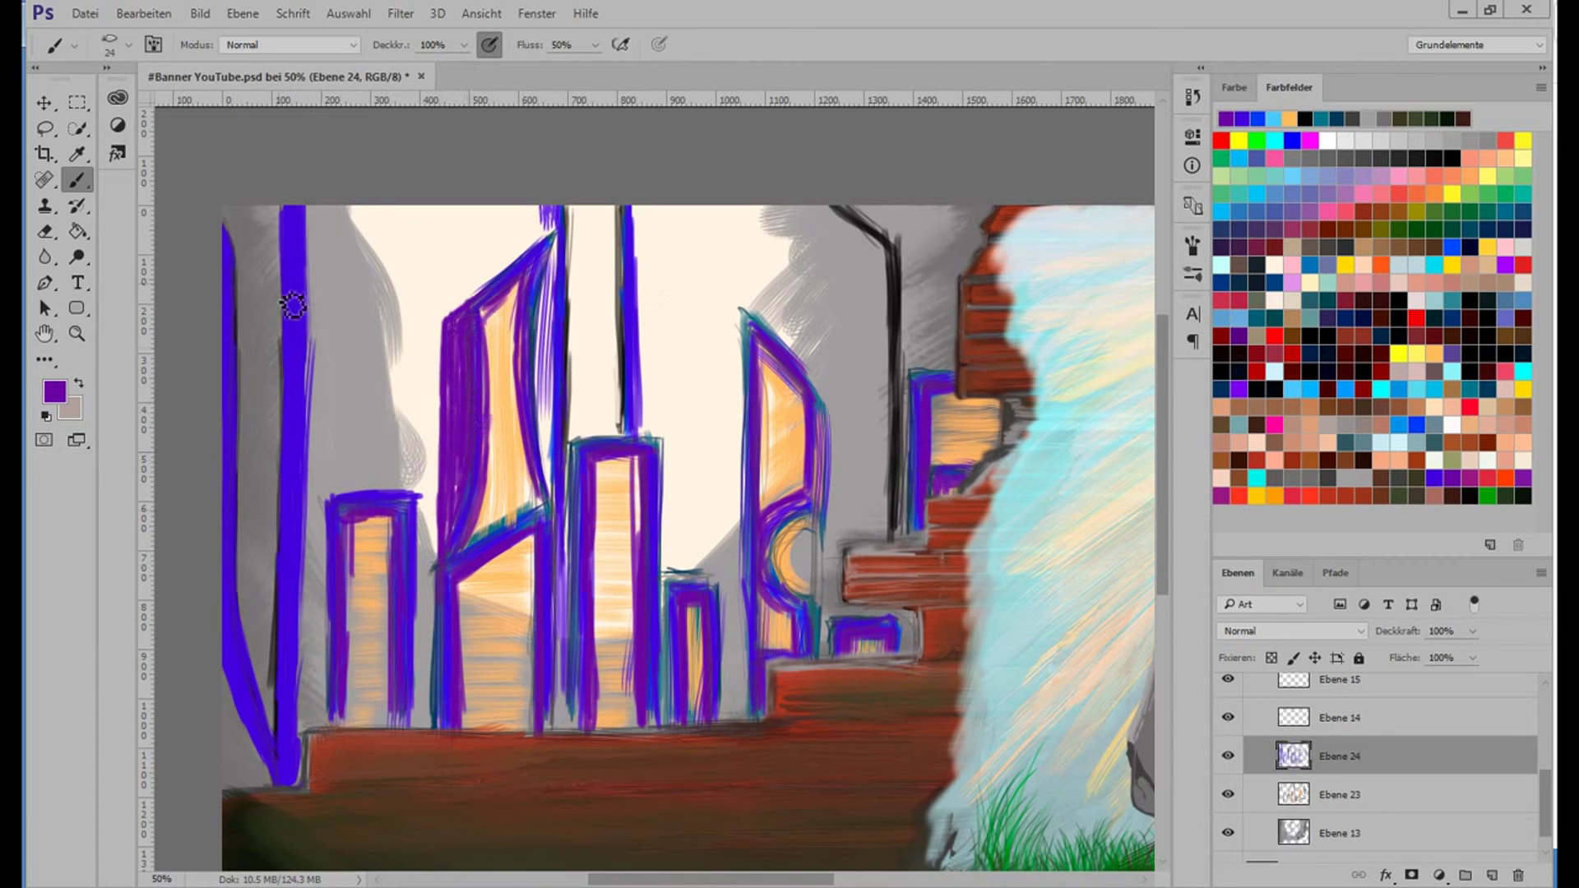
Cover the thin black poles in purple and begin edging the left building in magenta.
drag(314, 491, 305, 728)
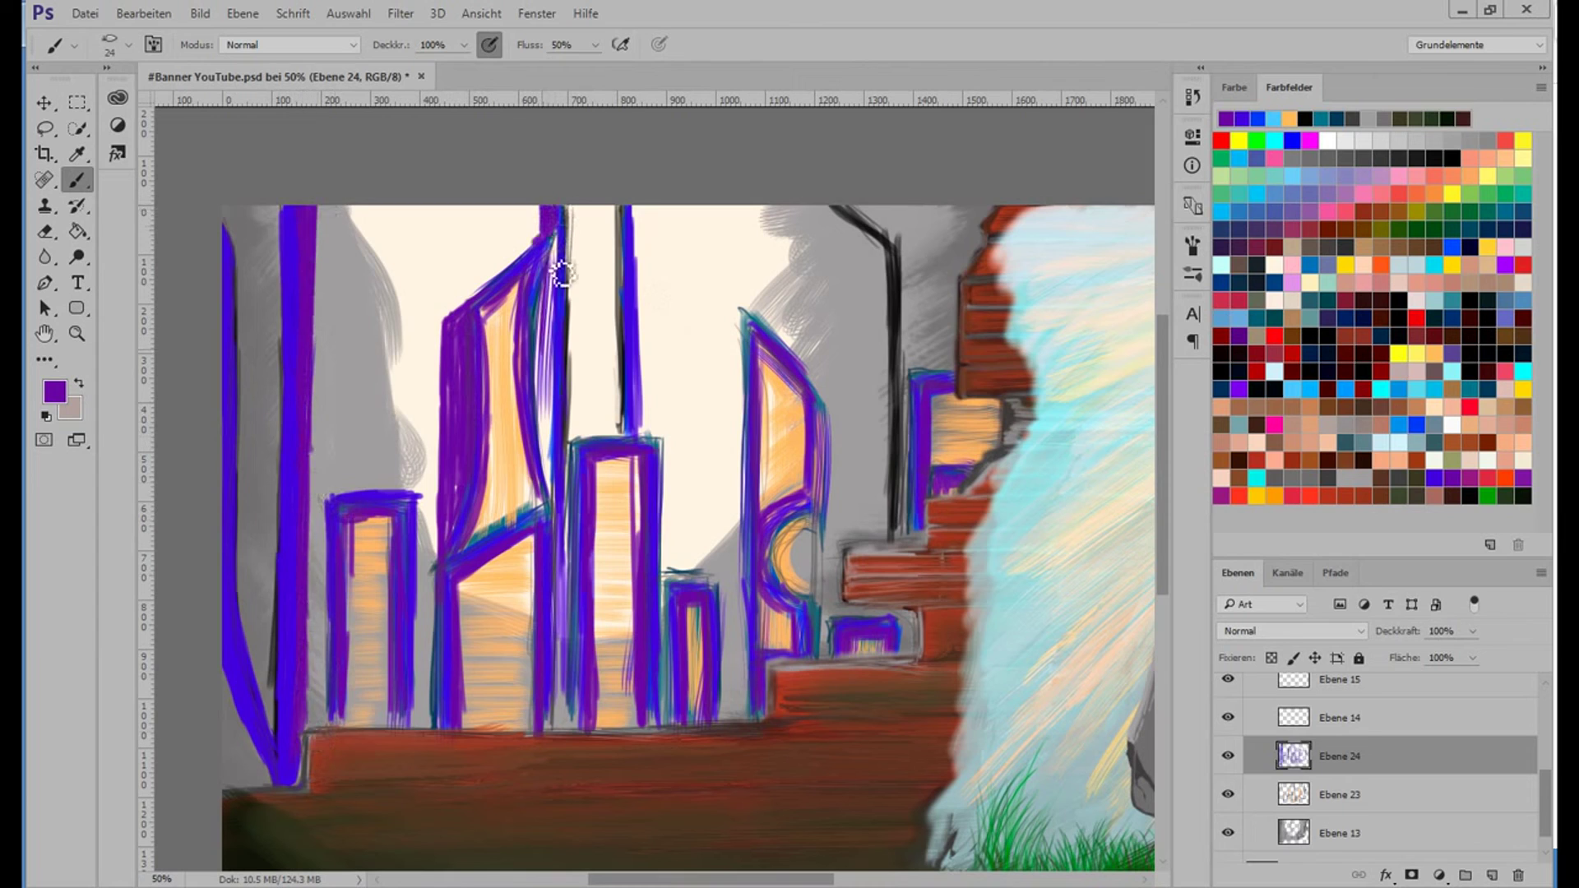
drag(562, 273, 554, 494)
drag(659, 430, 652, 239)
mouse_move(890, 530)
mouse_down()
mouse_move(896, 421)
mouse_move(849, 222)
mouse_up()
drag(219, 667, 267, 781)
drag(317, 728, 324, 210)
mouse_move(356, 627)
mouse_down()
mouse_move(403, 715)
mouse_move(456, 576)
mouse_move(469, 638)
mouse_move(529, 550)
mouse_move(643, 518)
mouse_move(494, 317)
mouse_move(510, 493)
mouse_up()
scroll(1282, 712, up, 2)
scroll(1283, 712, down, 2)
Fill the middle and right buildings with magenta, then paint the left buildings and tall column red.
mouse_move(641, 461)
mouse_down()
mouse_move(667, 421)
mouse_move(701, 719)
mouse_move(796, 398)
mouse_move(891, 472)
mouse_move(784, 213)
mouse_move(864, 247)
mouse_up()
drag(945, 395, 971, 477)
click(1220, 140)
mouse_move(341, 197)
mouse_down()
mouse_move(428, 724)
mouse_move(493, 592)
mouse_move(616, 680)
mouse_move(462, 328)
mouse_up()
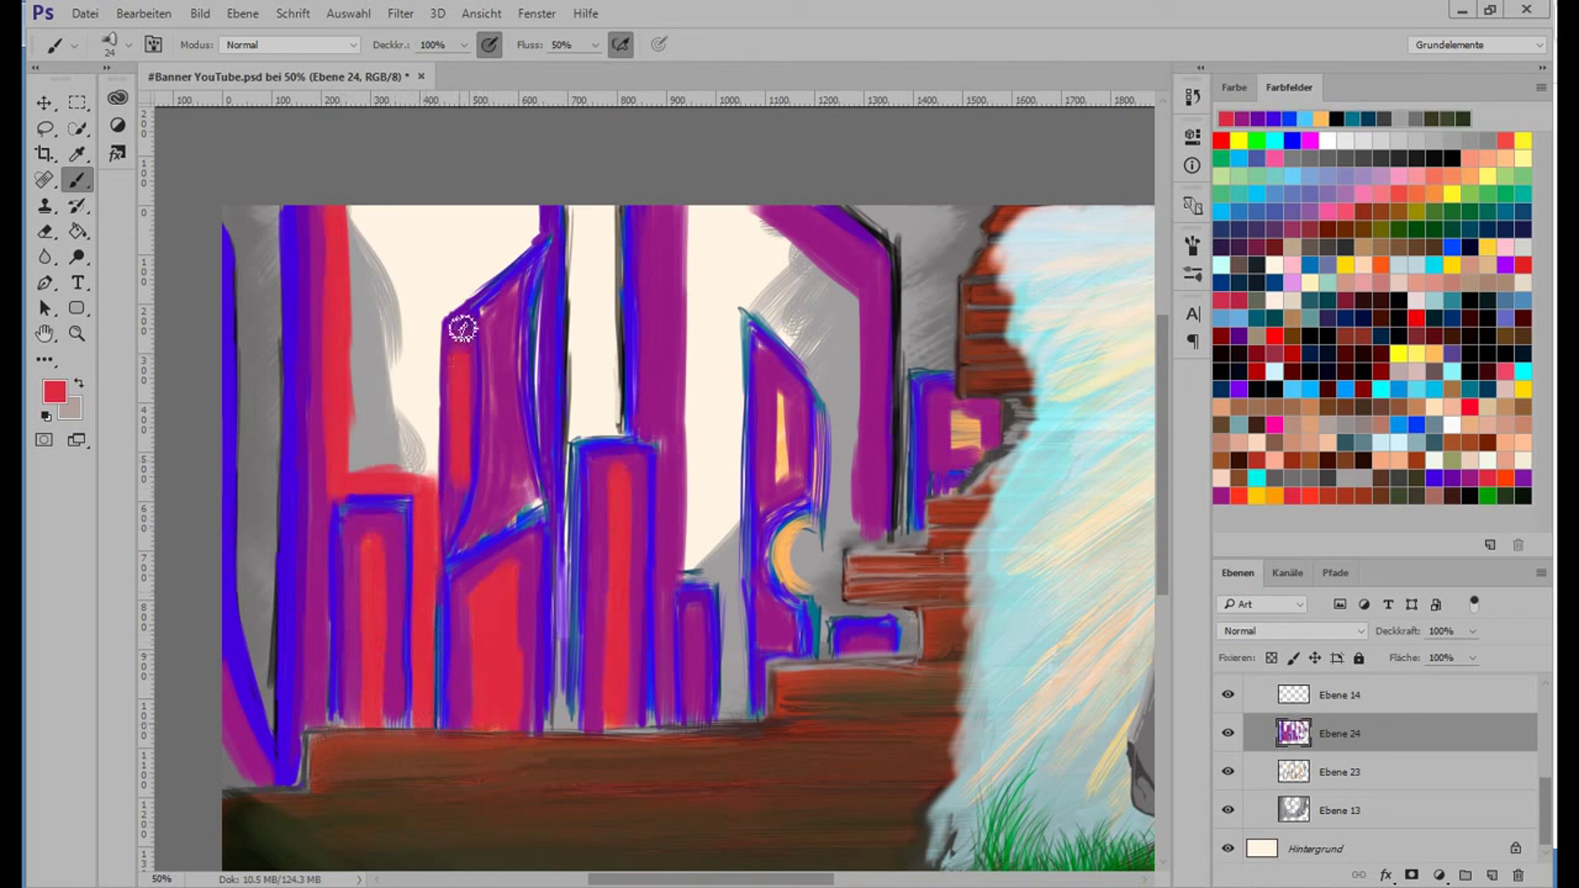
mouse_move(521, 201)
mouse_down()
mouse_move(494, 212)
mouse_move(553, 342)
mouse_up()
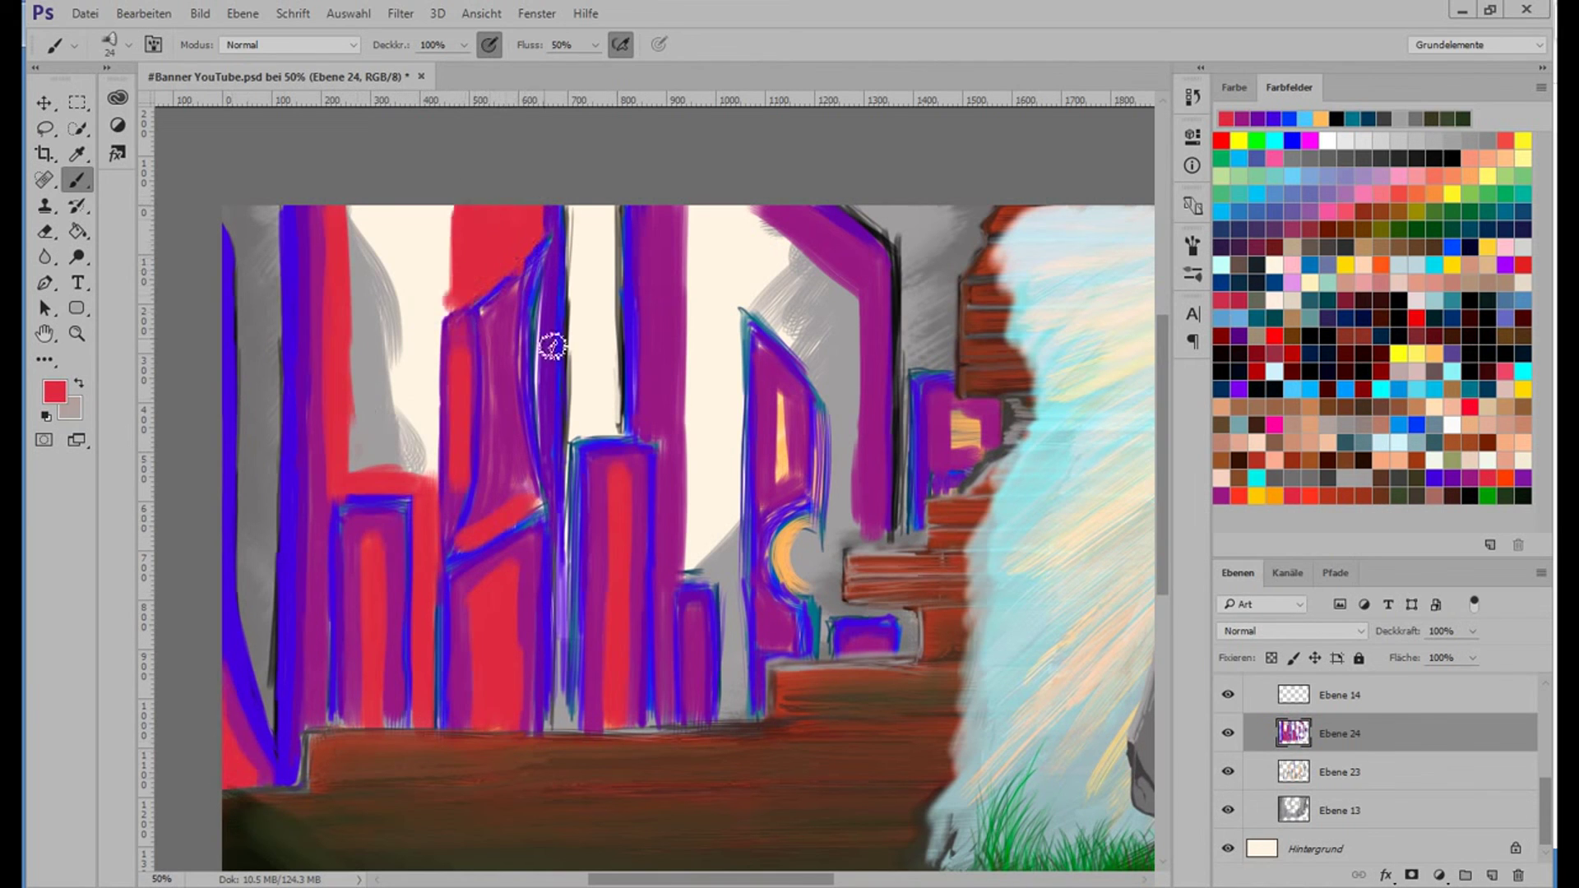
mouse_move(681, 503)
mouse_down()
mouse_move(694, 529)
mouse_move(723, 208)
mouse_move(712, 465)
mouse_move(846, 493)
mouse_move(768, 240)
mouse_move(831, 247)
mouse_up()
drag(882, 562, 843, 609)
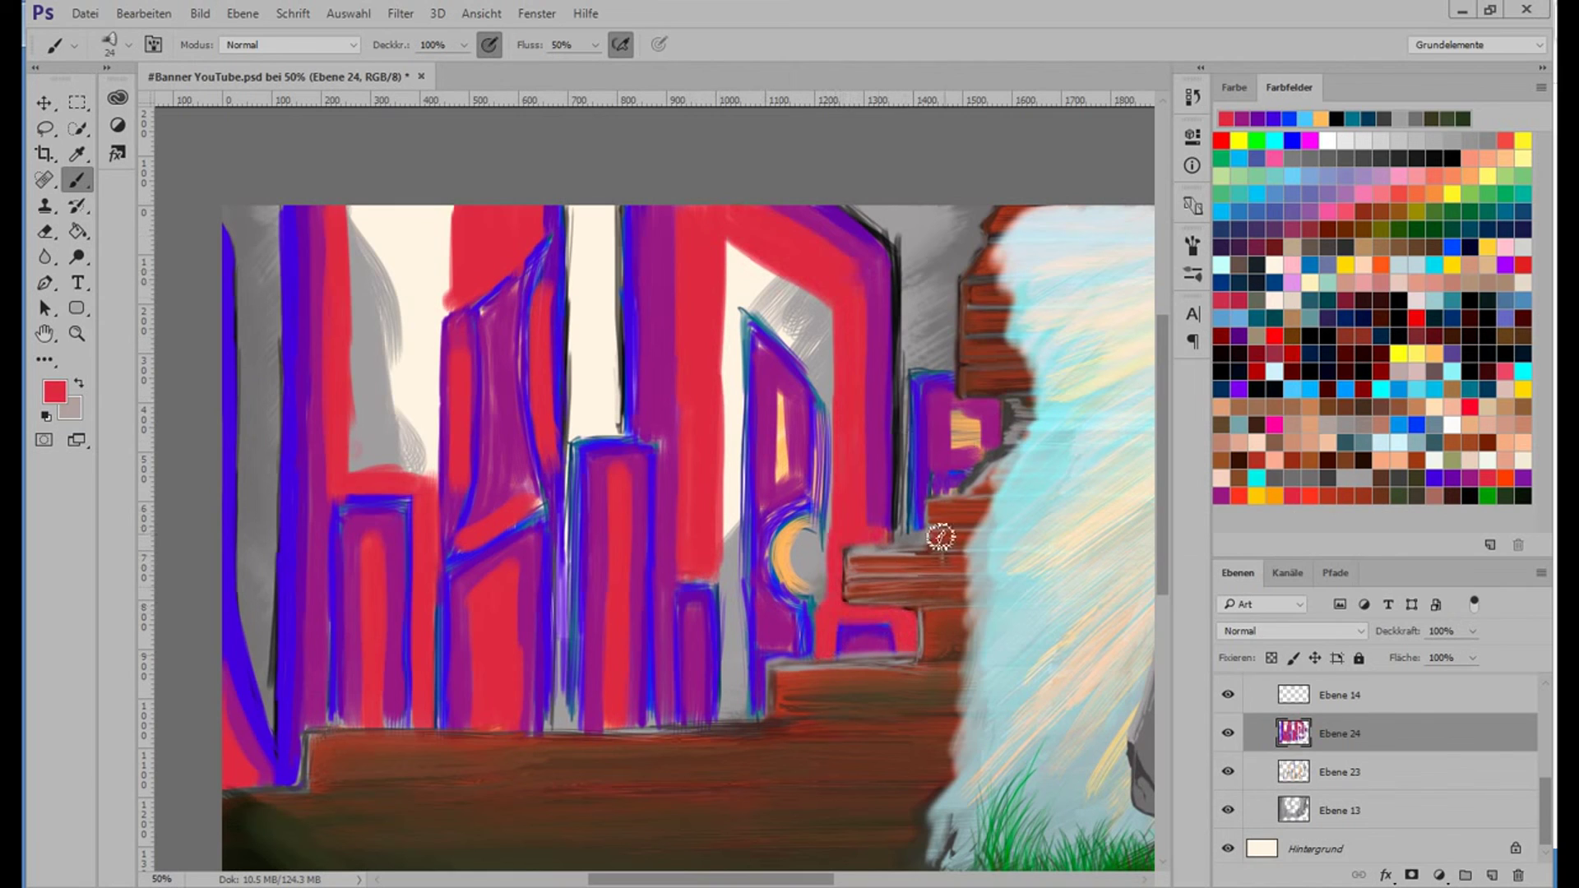
Fill the left building column orange and add purple horizontal bands across it.
click(1474, 441)
mouse_move(361, 375)
mouse_down()
mouse_move(362, 458)
mouse_move(416, 457)
mouse_move(448, 205)
mouse_move(382, 439)
mouse_move(370, 669)
mouse_move(482, 694)
mouse_move(539, 324)
mouse_move(724, 356)
mouse_move(740, 616)
mouse_move(792, 292)
mouse_move(825, 293)
mouse_move(776, 684)
mouse_move(512, 747)
mouse_move(806, 664)
mouse_move(979, 427)
mouse_up()
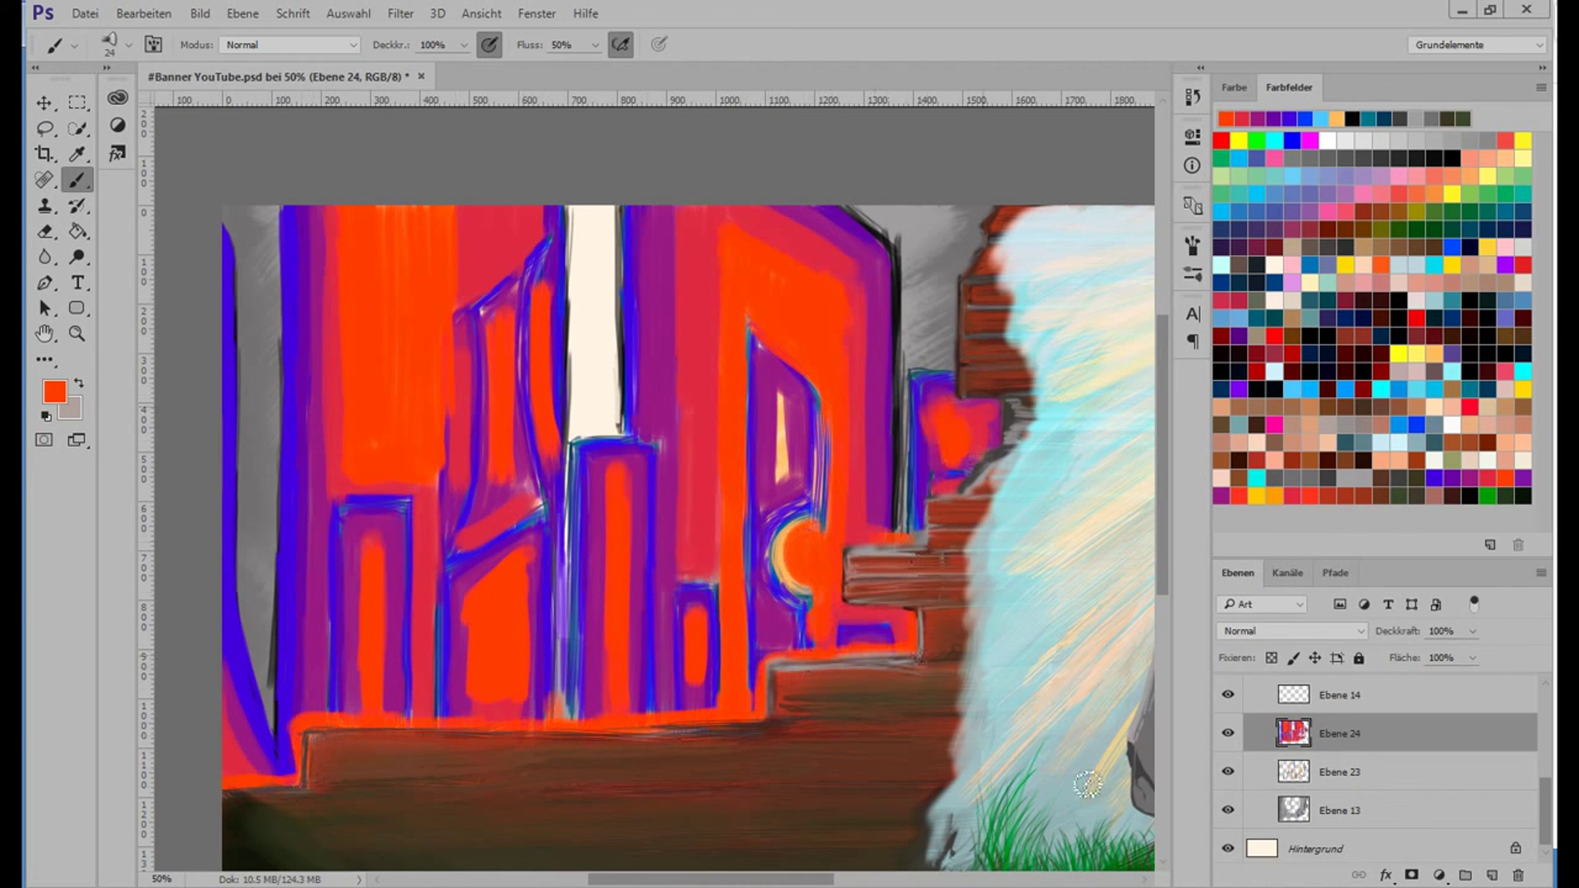
alt+click(784, 402)
mouse_move(777, 750)
mouse_down()
mouse_move(502, 460)
mouse_move(430, 440)
mouse_move(387, 246)
mouse_move(431, 277)
mouse_up()
alt+click(735, 339)
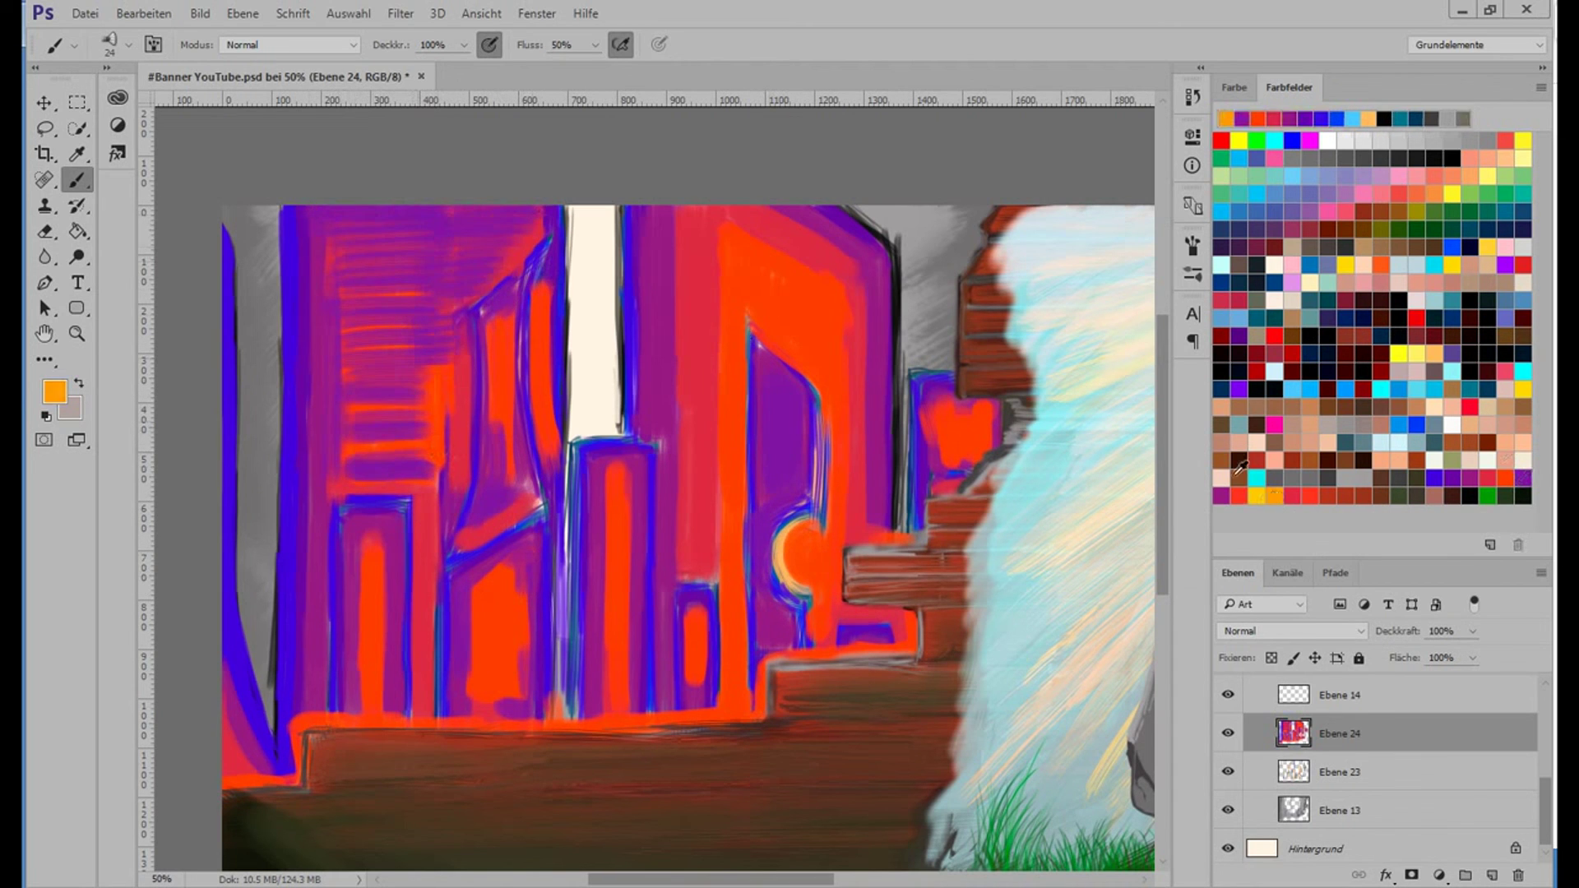
alt+click(352, 247)
With a much larger brush, paint red-orange over the buildings and turn the white tower solid orange.
right_click(402, 318)
drag(526, 360, 560, 375)
key(Return)
mouse_move(333, 226)
mouse_down()
mouse_move(522, 230)
mouse_move(429, 264)
mouse_move(500, 224)
mouse_move(412, 255)
mouse_move(386, 370)
mouse_move(378, 477)
mouse_move(488, 668)
mouse_move(518, 428)
mouse_up()
drag(493, 296, 625, 493)
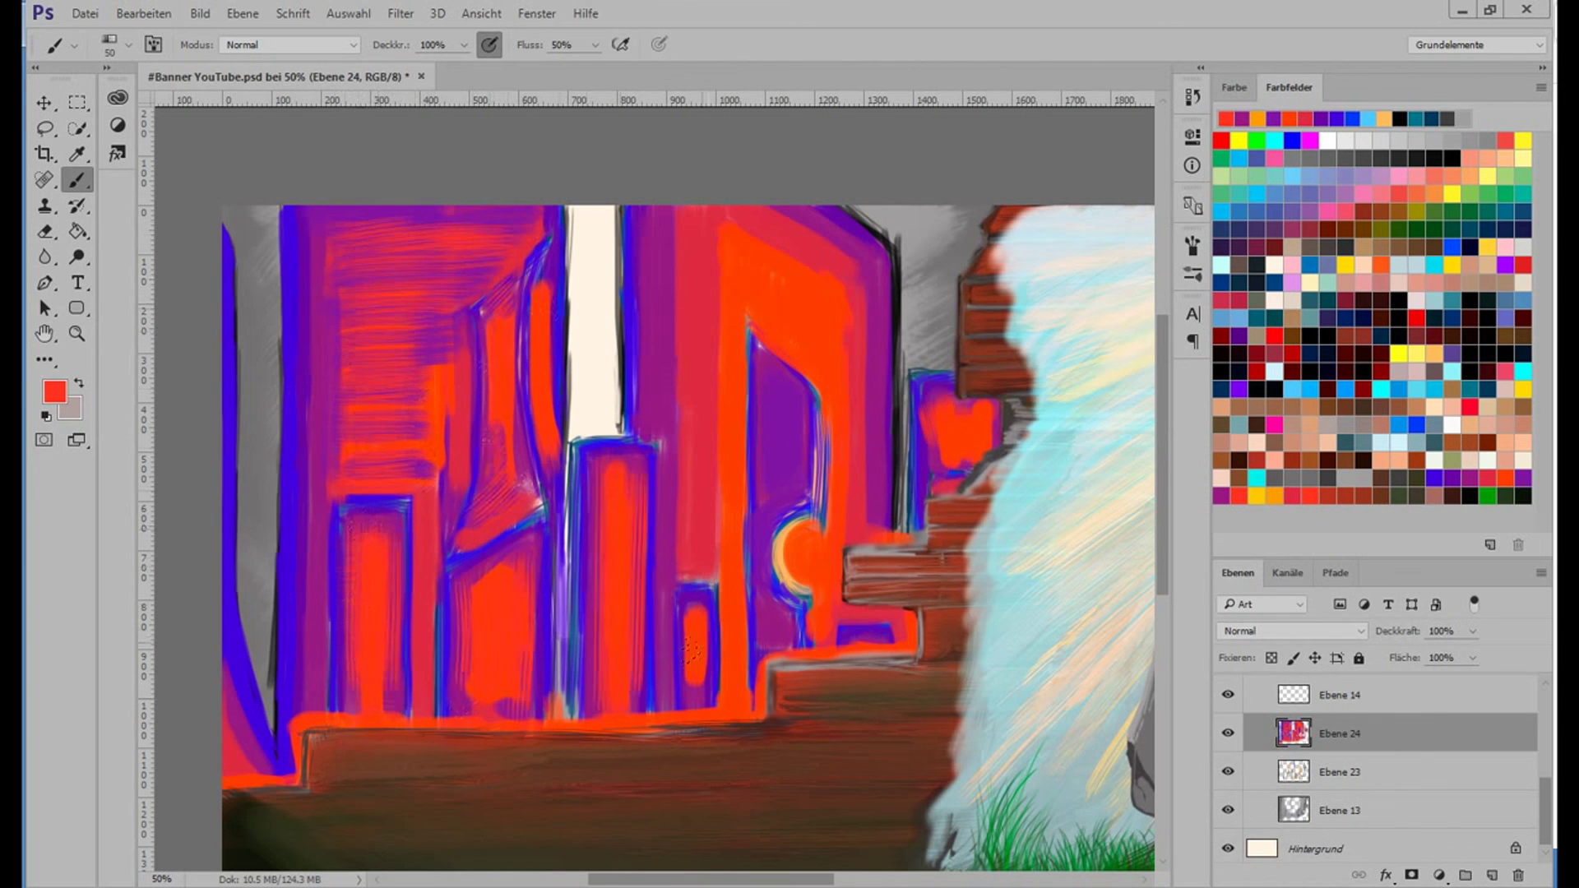
drag(773, 370, 863, 641)
drag(645, 273, 727, 497)
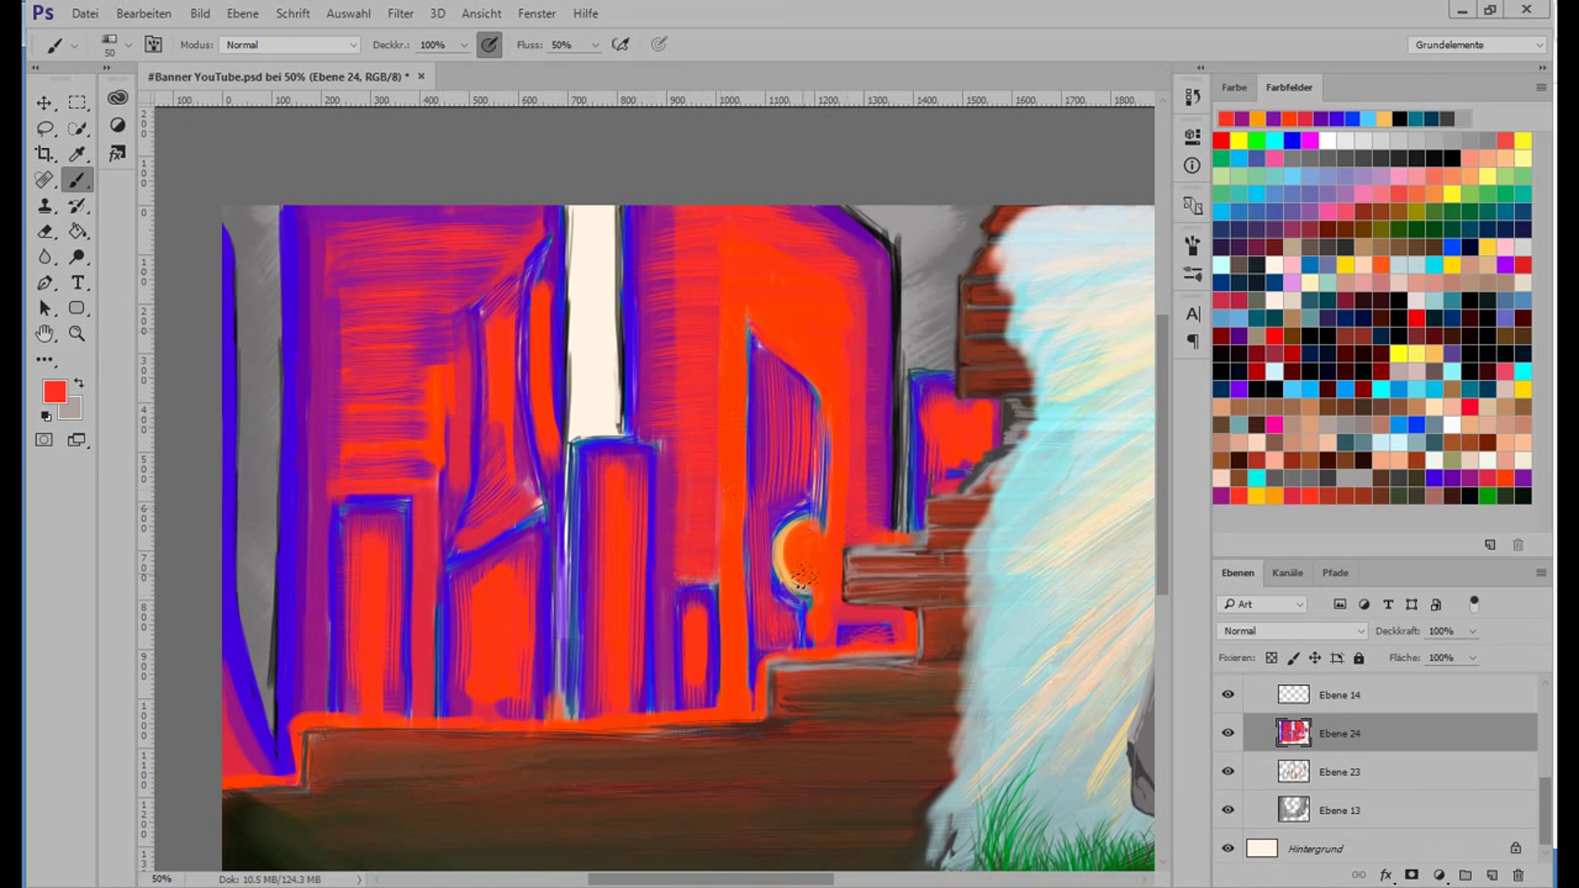
mouse_move(592, 378)
mouse_down()
mouse_move(596, 218)
mouse_move(609, 329)
mouse_up()
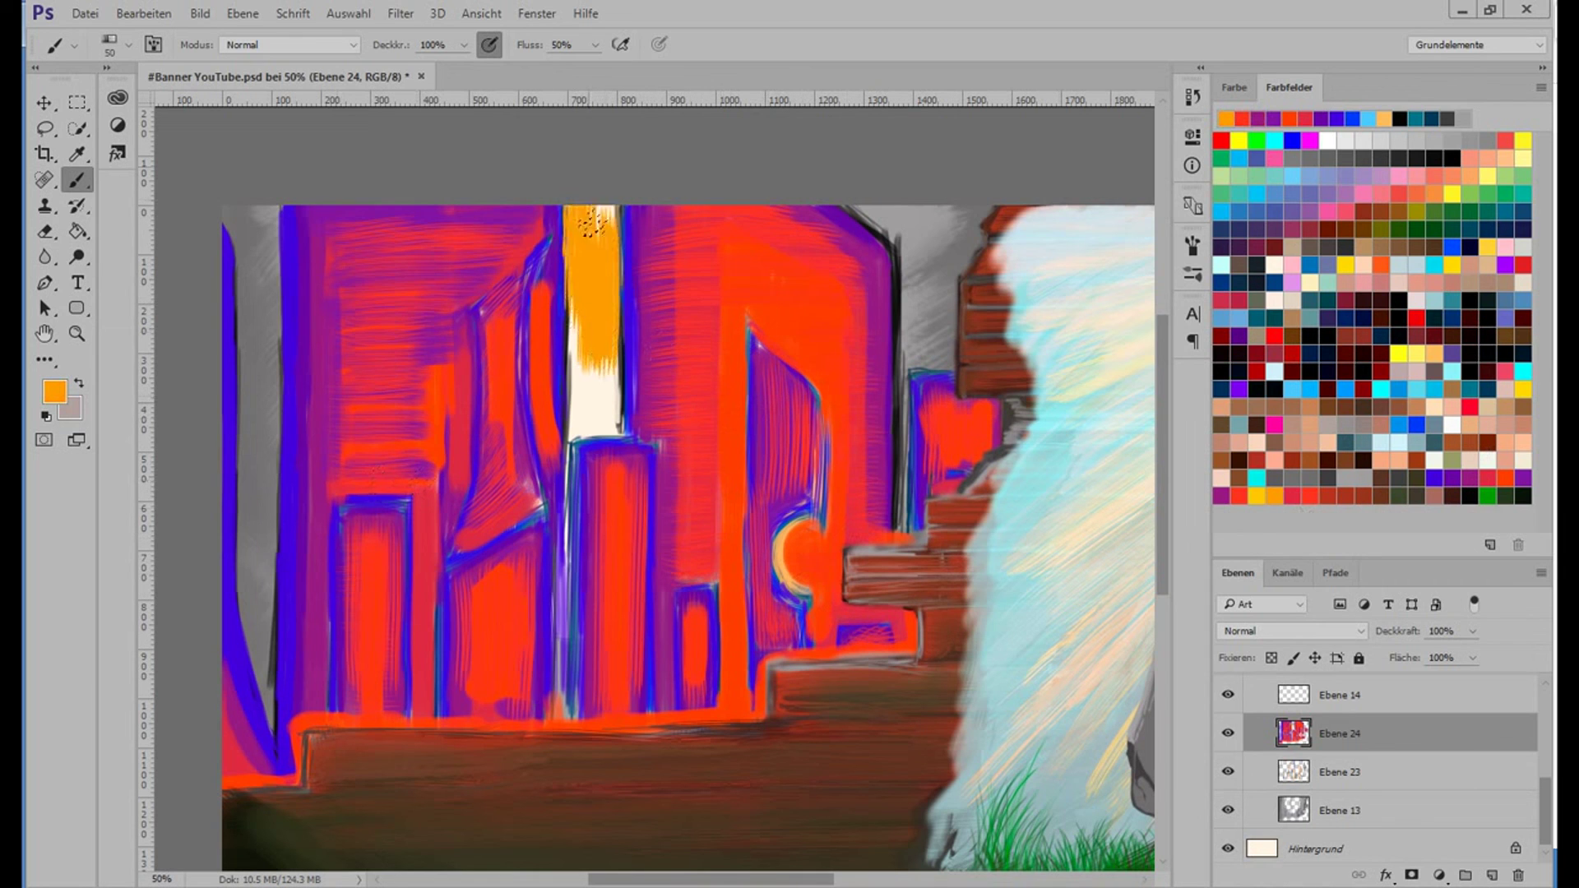
mouse_move(604, 222)
mouse_down()
mouse_move(580, 436)
mouse_move(590, 421)
mouse_up()
Add purple streaks along the orange tower's edges with a finer brush.
right_click(590, 421)
key(Escape)
drag(572, 514, 571, 732)
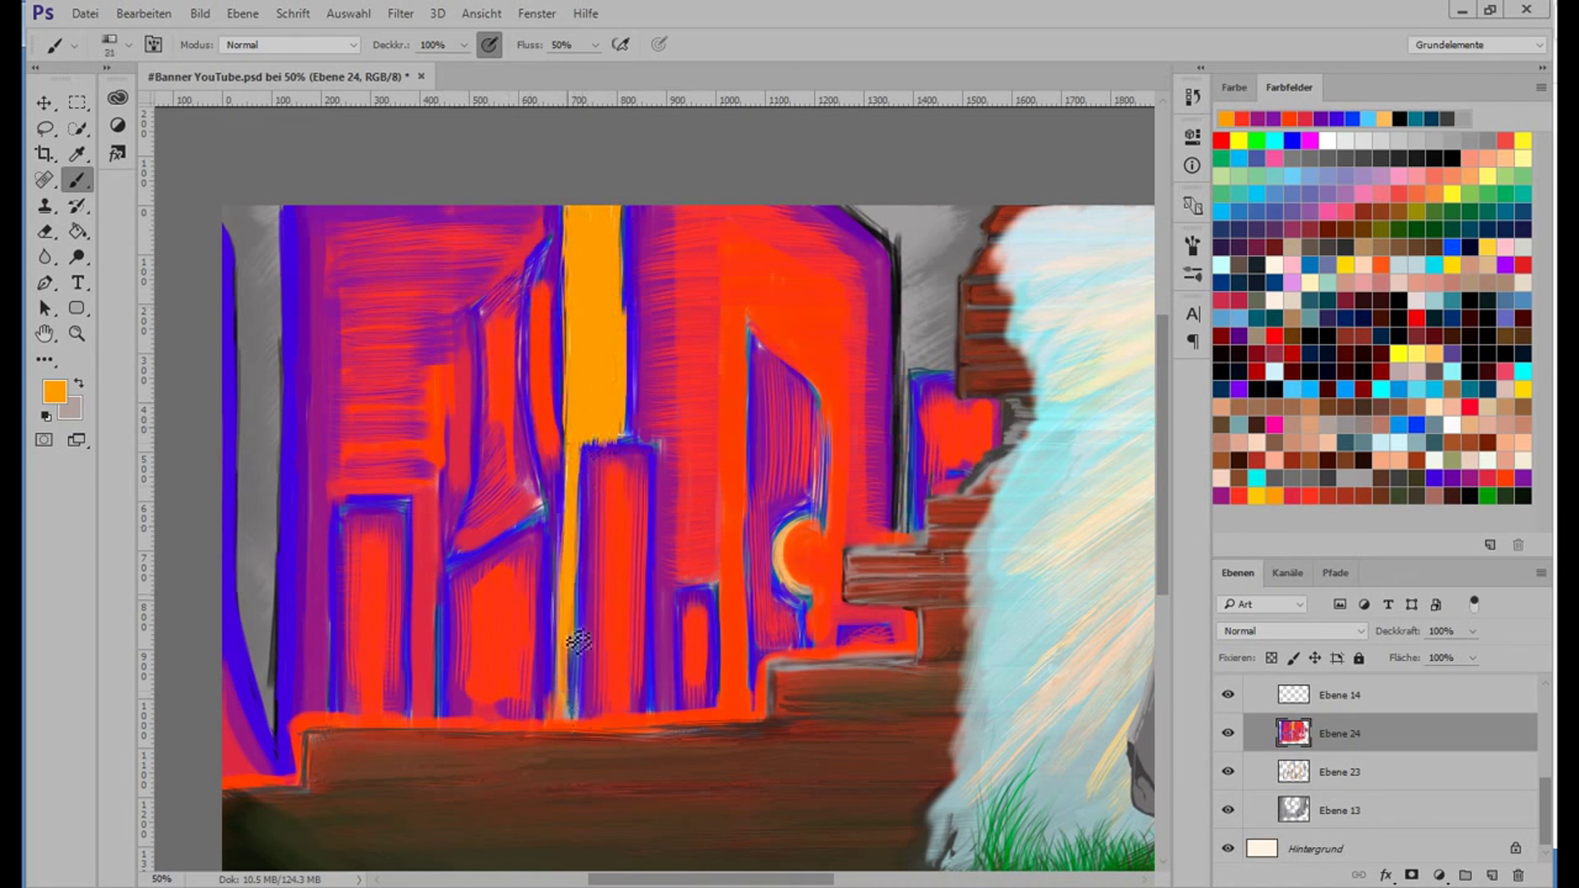
alt+click(625, 370)
drag(625, 205, 625, 460)
drag(567, 206, 567, 675)
drag(619, 214, 619, 412)
mouse_move(582, 460)
mouse_down()
mouse_move(582, 210)
mouse_move(624, 436)
mouse_up()
alt+click(609, 572)
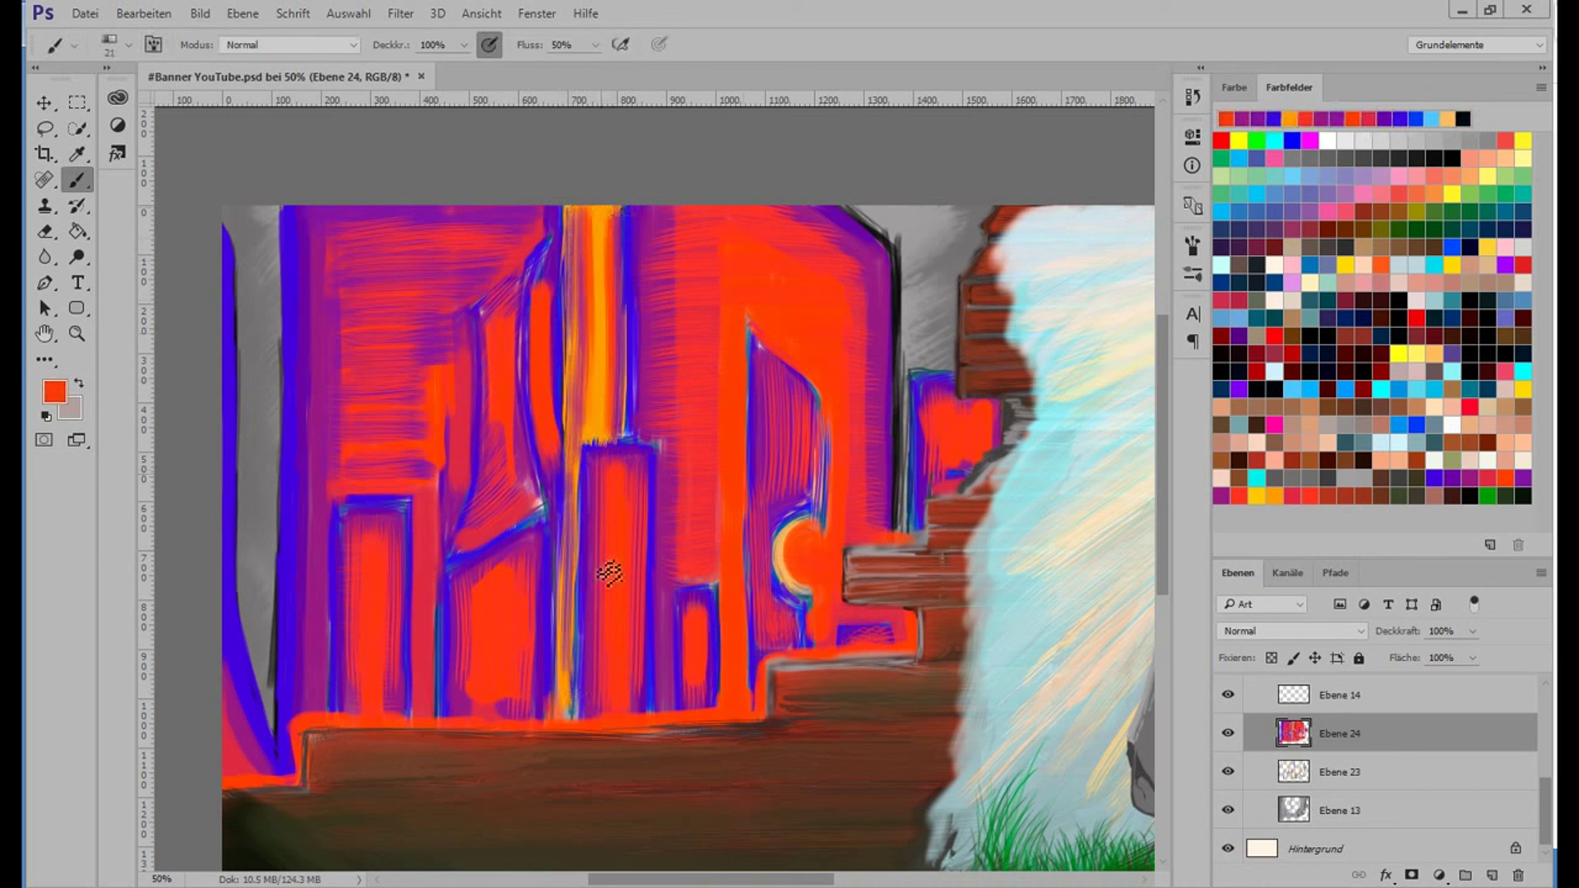
key(ctrl+0)
key(ctrl+shift+alt+n)
Fill the new layer with grey, set to Normal blending at 15% opacity.
key(alt+BackSpace)
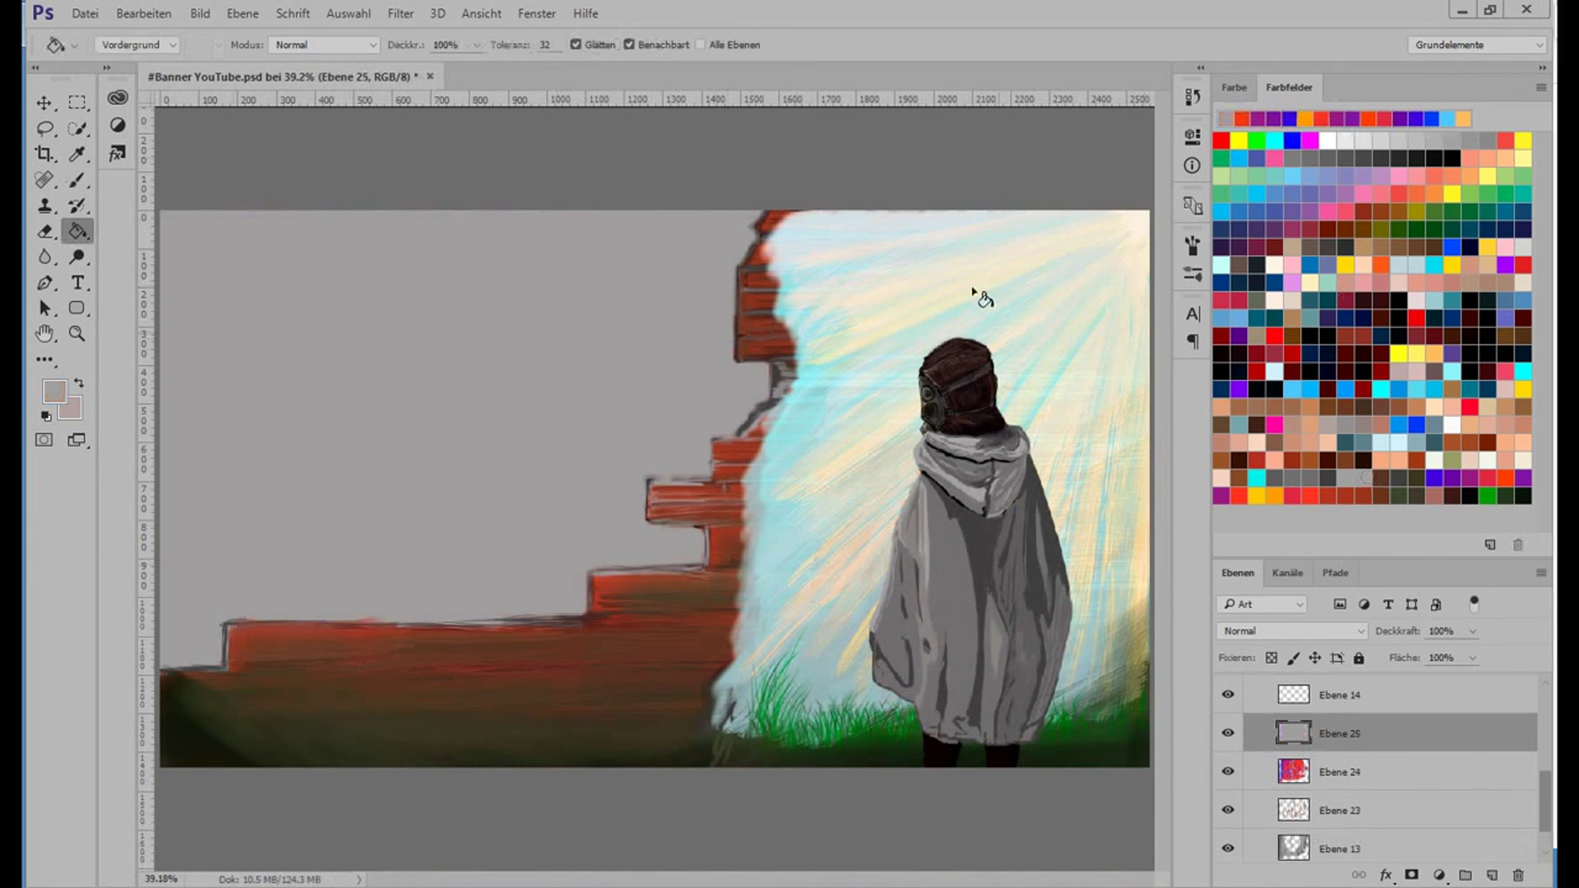
click(1291, 631)
scroll(1271, 639, down, 3)
click(1271, 640)
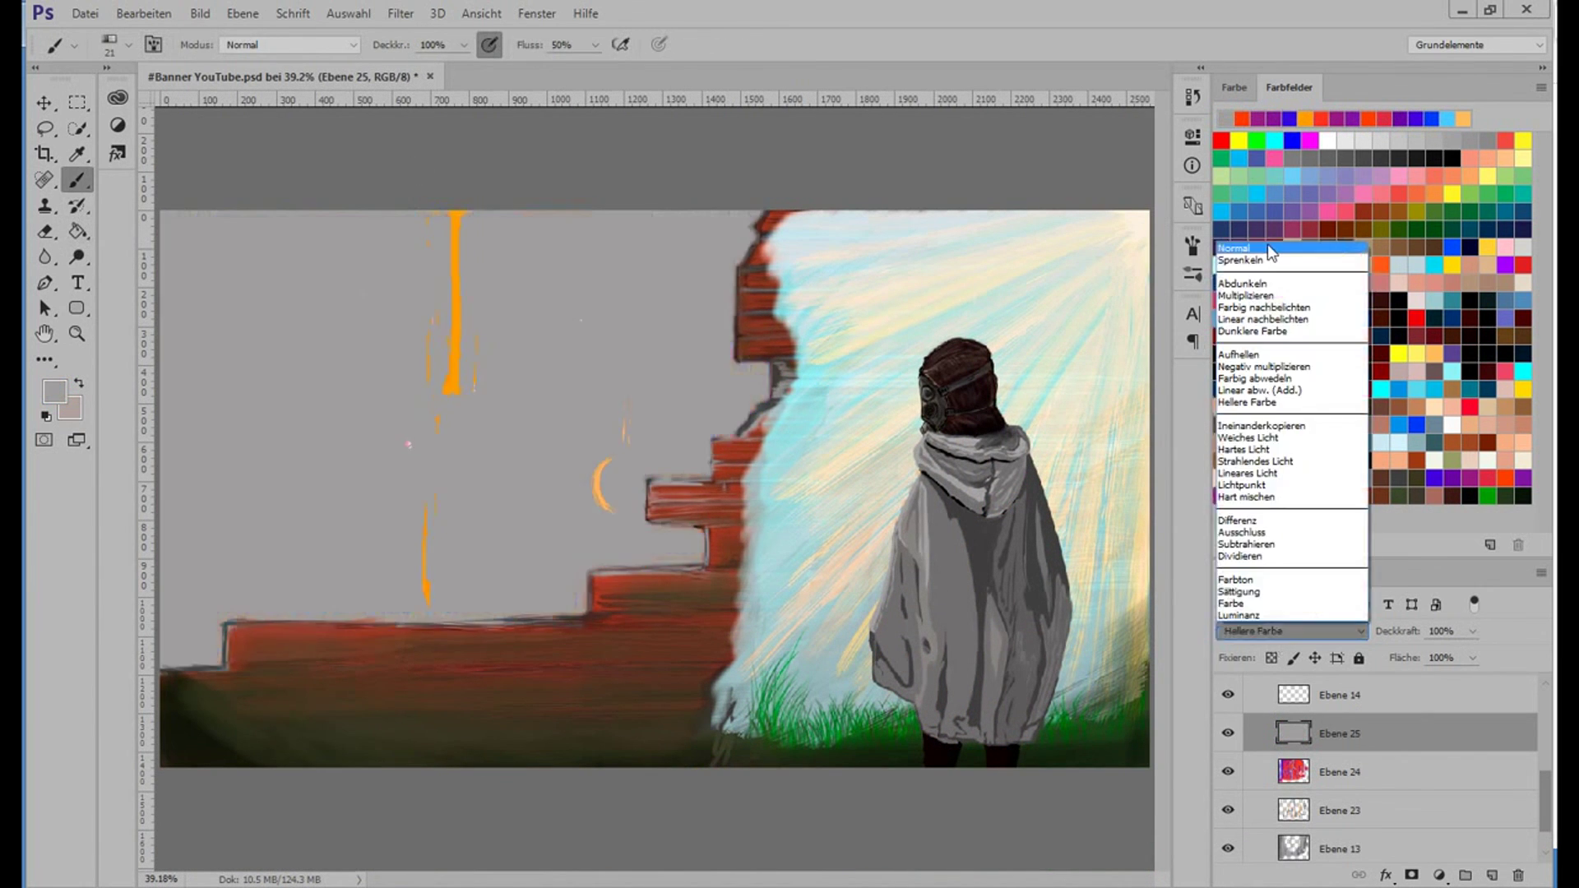
click(1266, 247)
click(1445, 631)
text(2515)
key(Return)
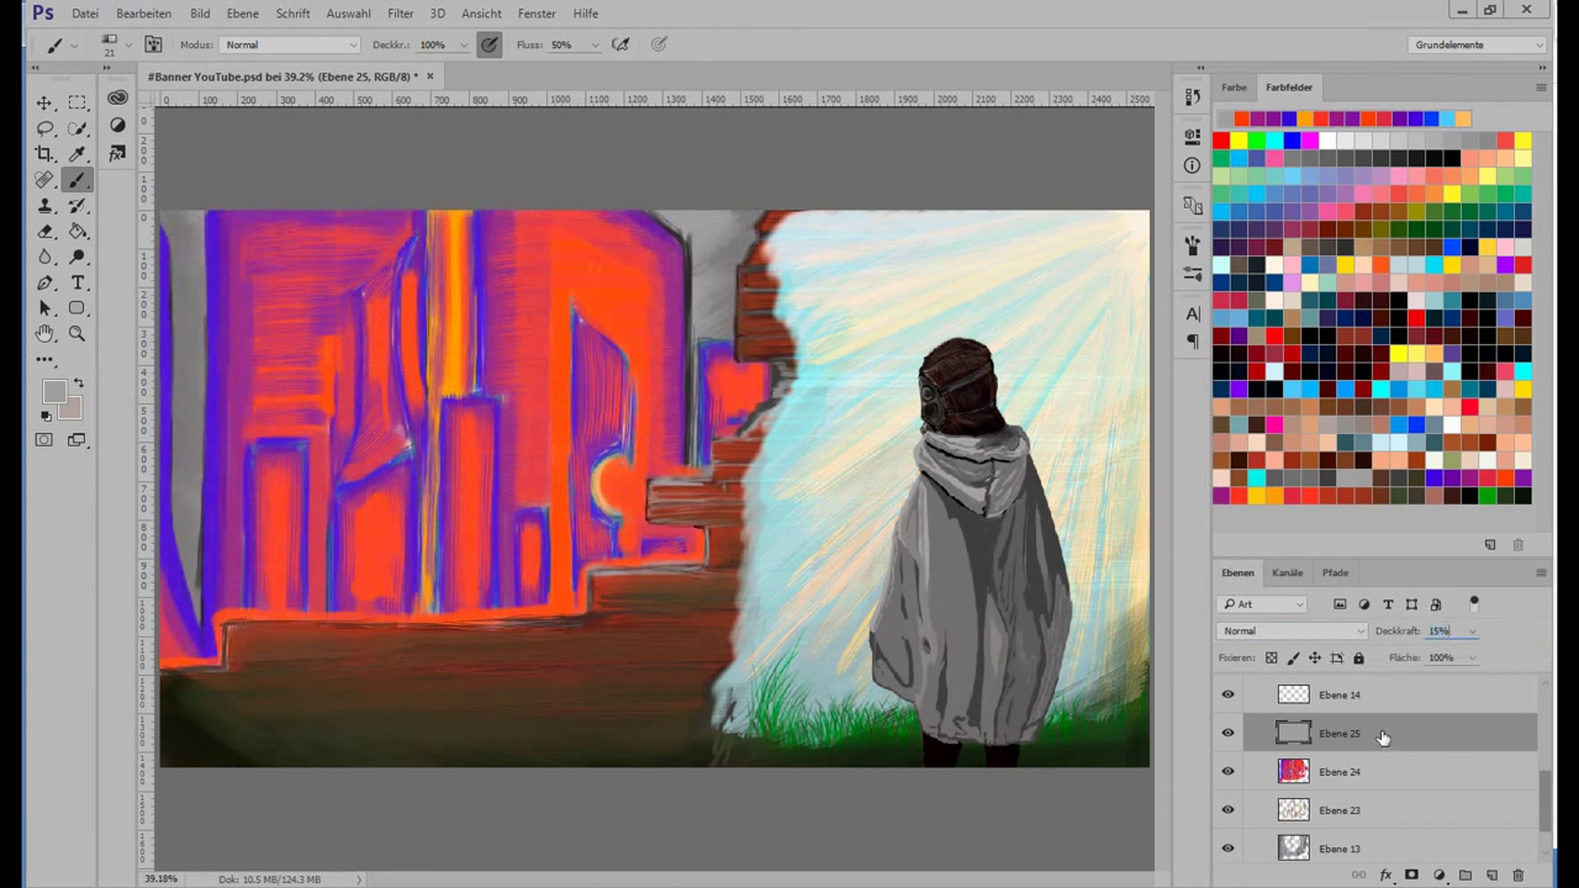
Add another layer filled with light cyan at Normal blending and reduced opacity.
key(ctrl+shift+alt+n)
click(1277, 487)
key(alt+BackSpace)
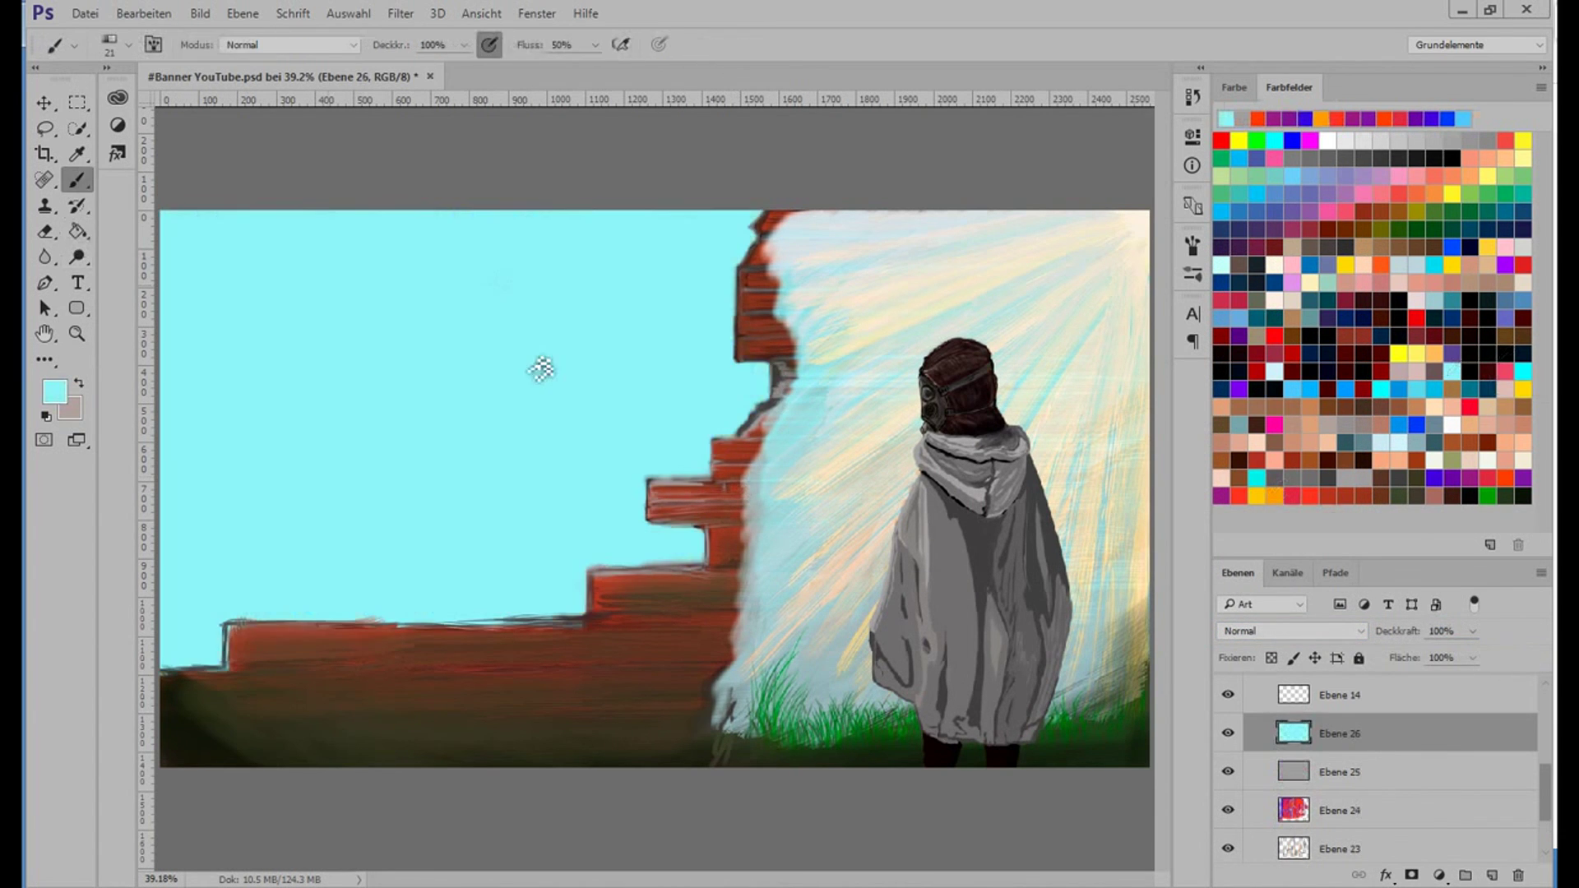
click(1271, 631)
click(1266, 483)
click(1271, 631)
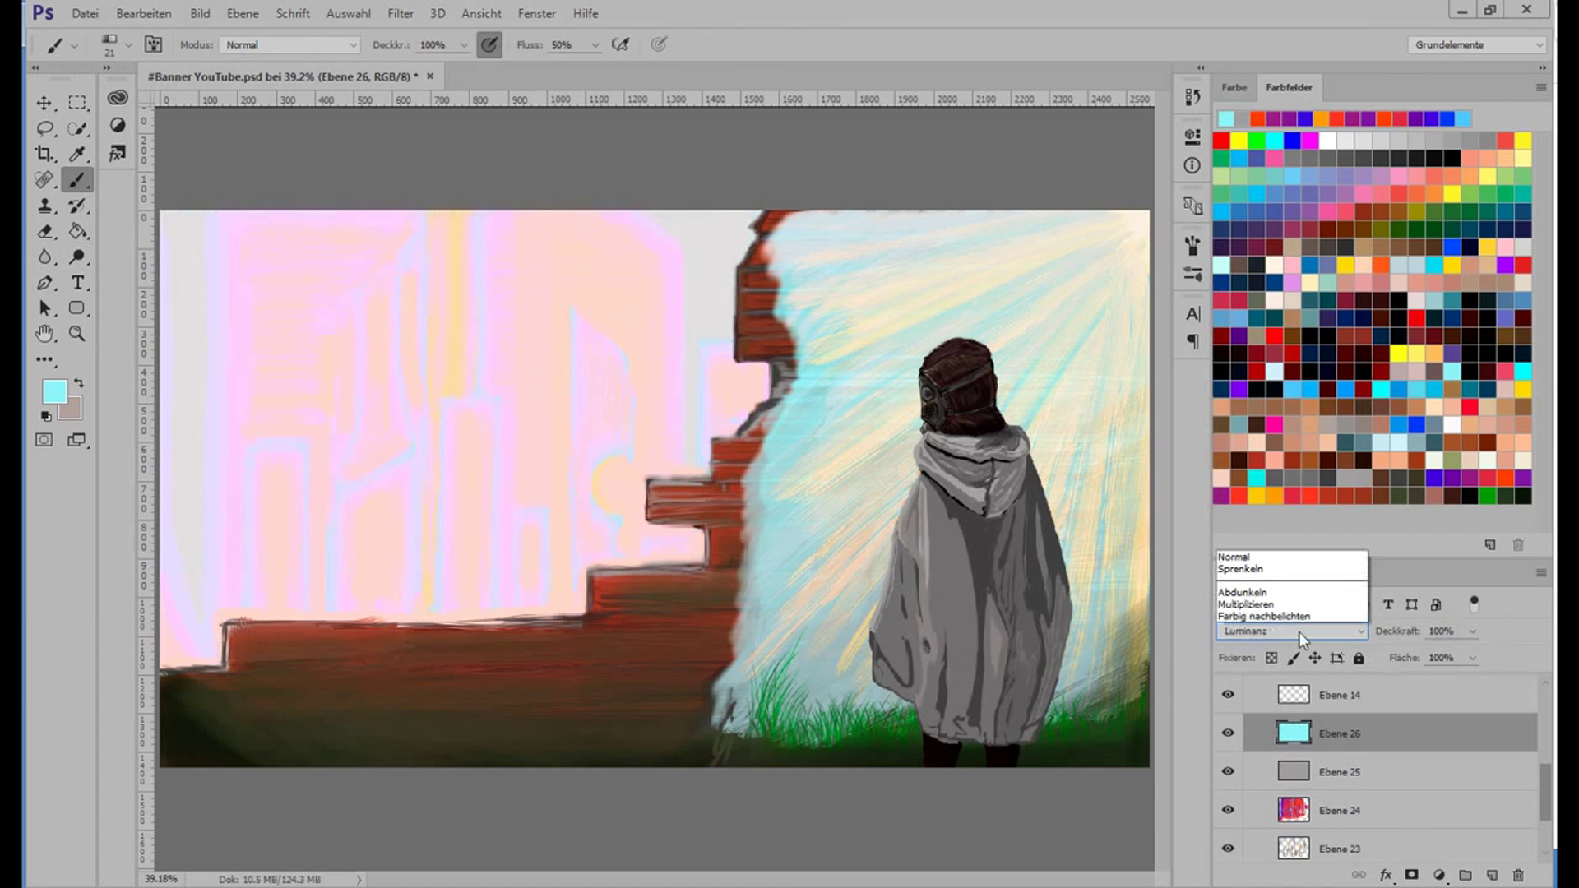
click(1345, 641)
text(10)
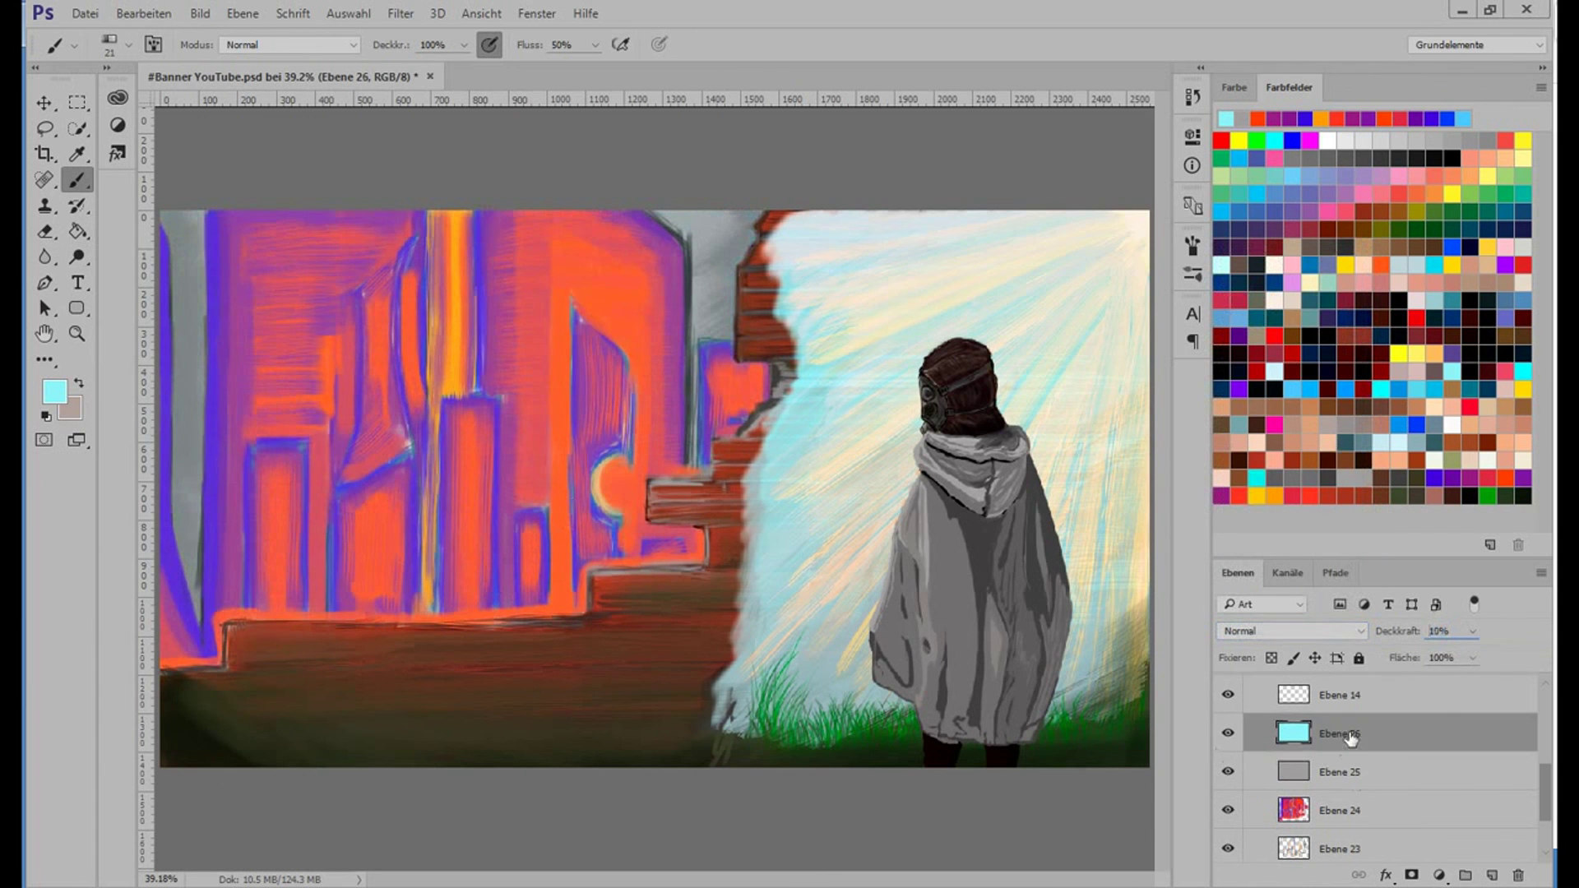
text(e)
Erase some of the cyan tint along the left buildings.
right_click(553, 419)
key(Escape)
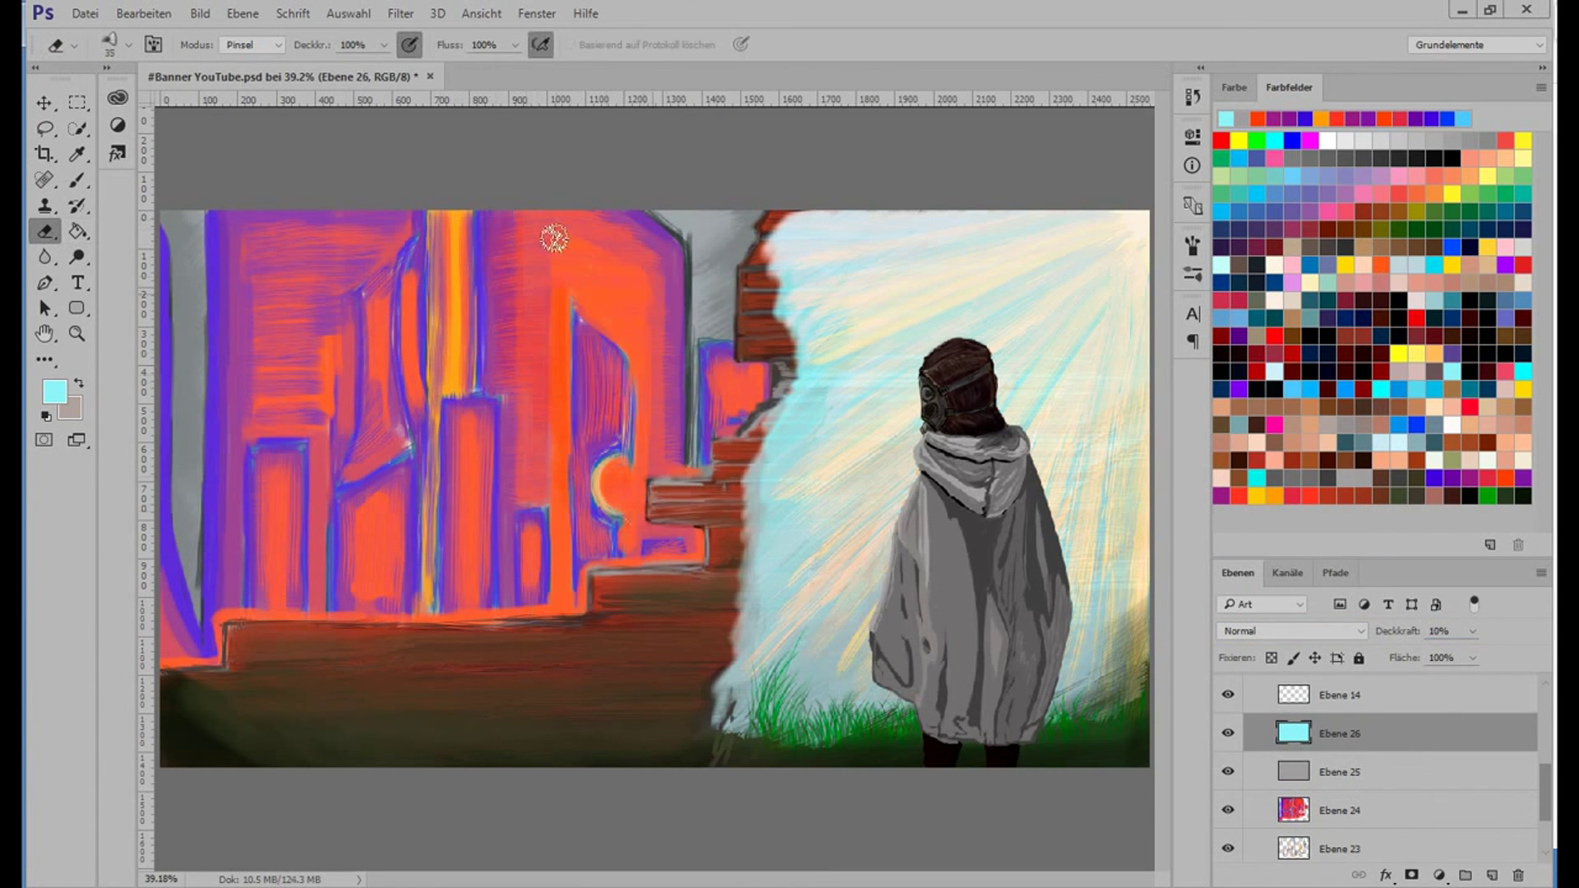
mouse_move(300, 487)
mouse_down()
mouse_move(194, 646)
mouse_move(370, 500)
mouse_move(444, 263)
mouse_move(663, 479)
mouse_move(684, 531)
mouse_up()
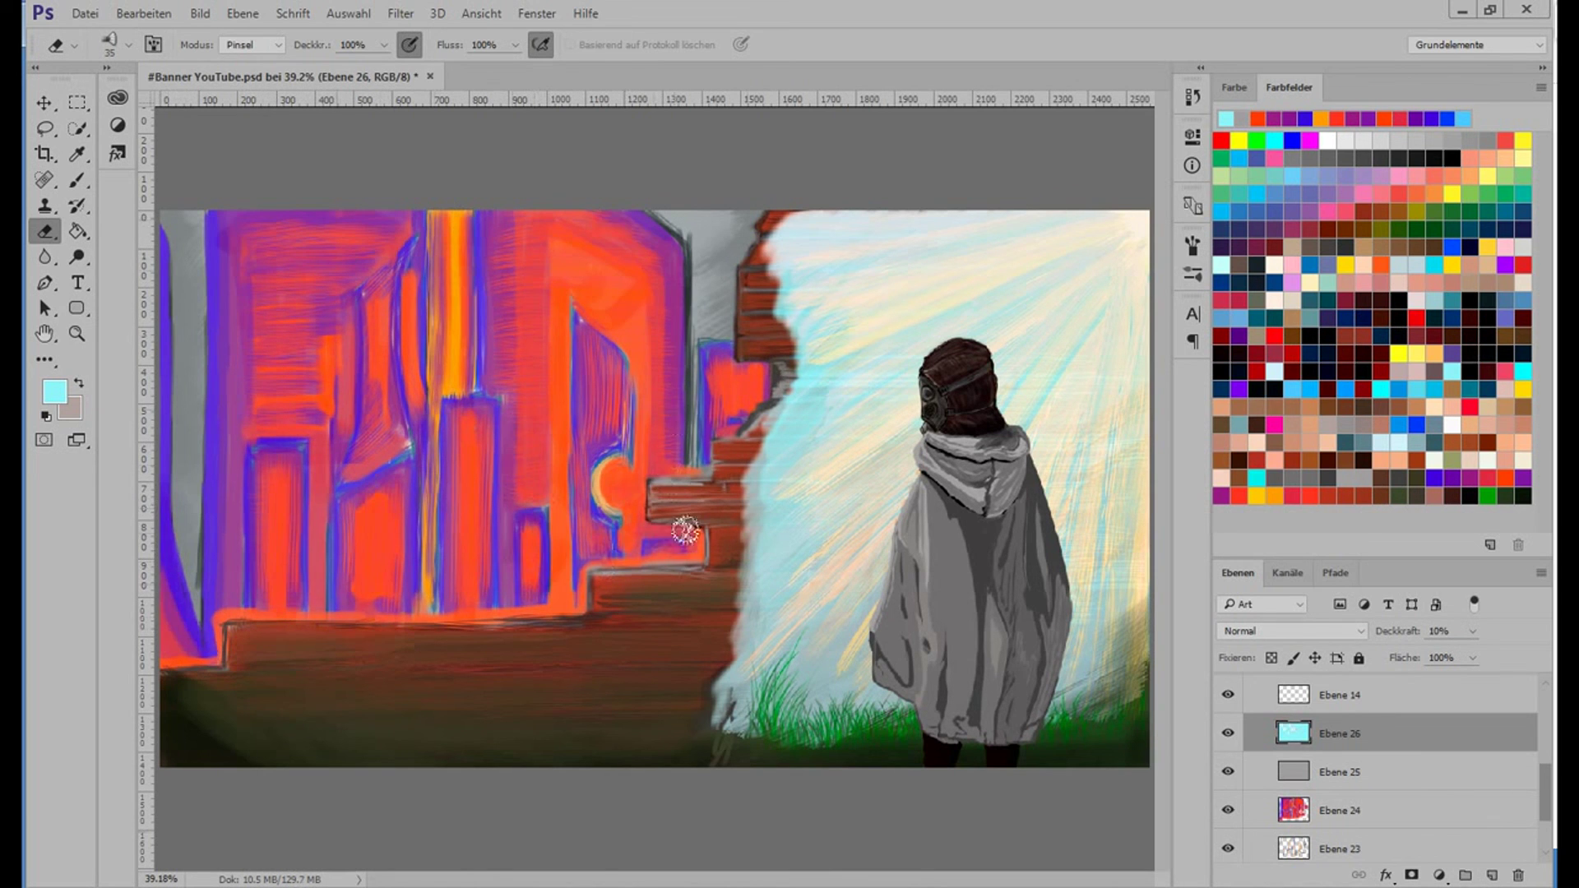
key(b)
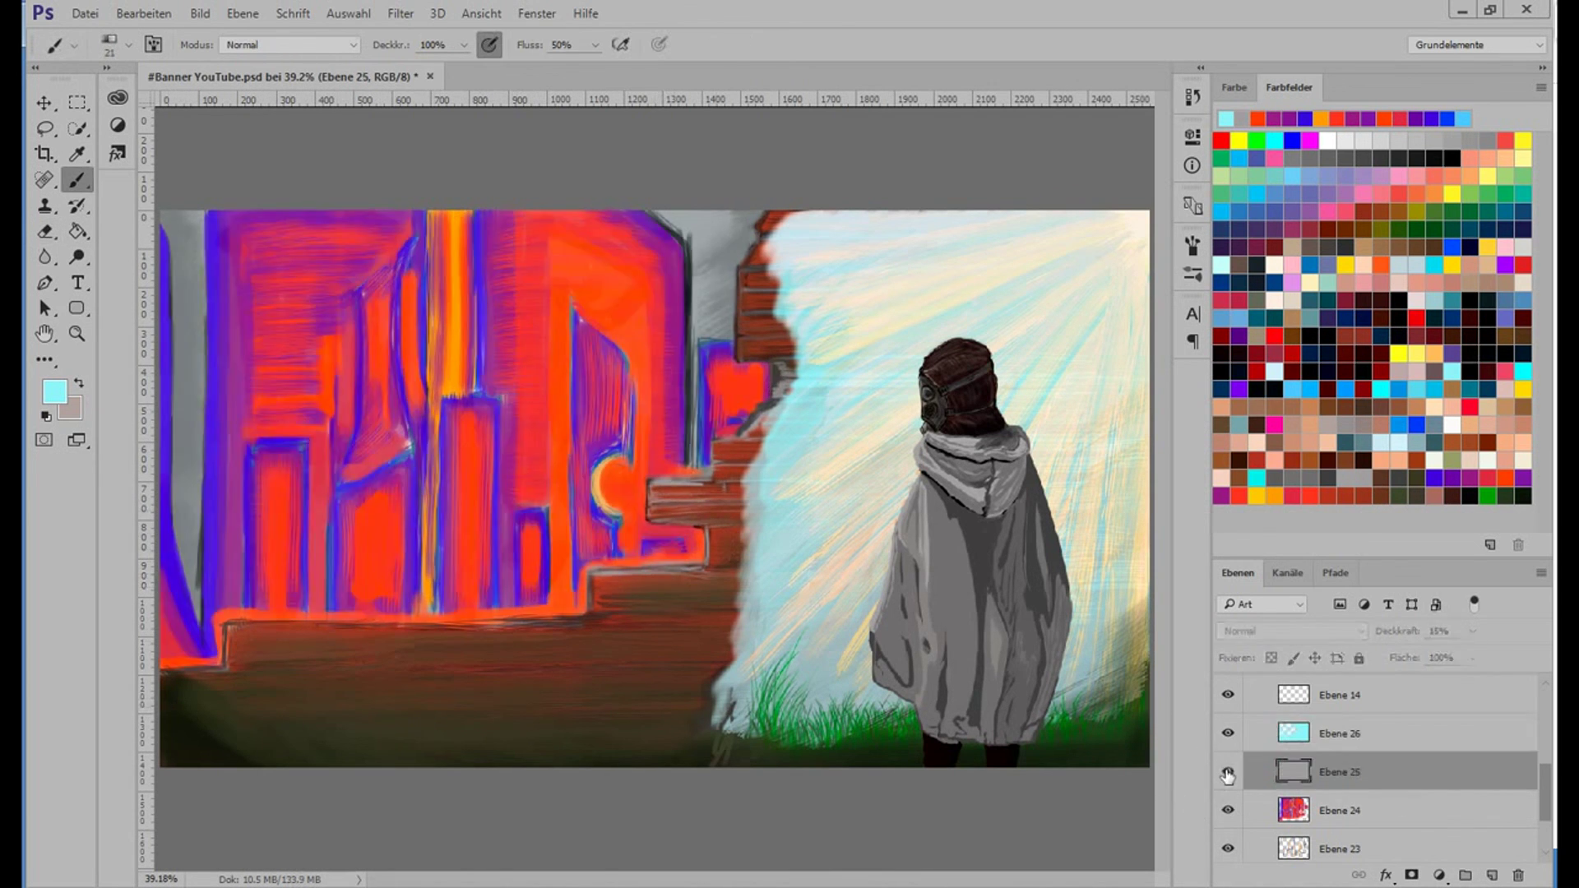
Merge the lower light layer into Ebene 26 with Ctrl+E, then add a new empty layer.
shift+click(1293, 810)
key(ctrl+e)
key(r)
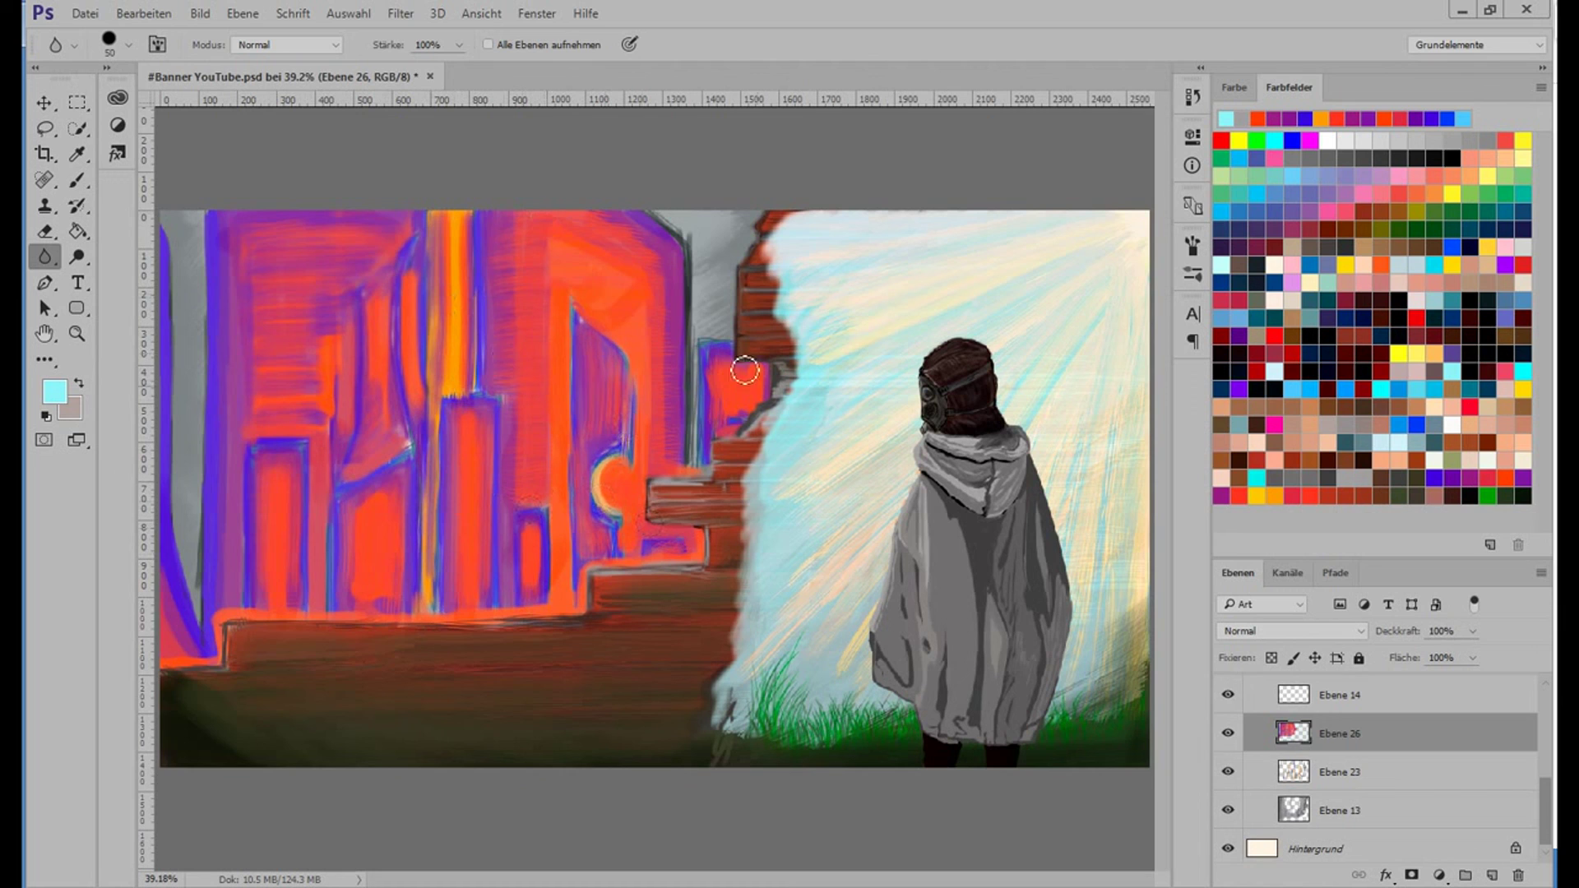
key(b)
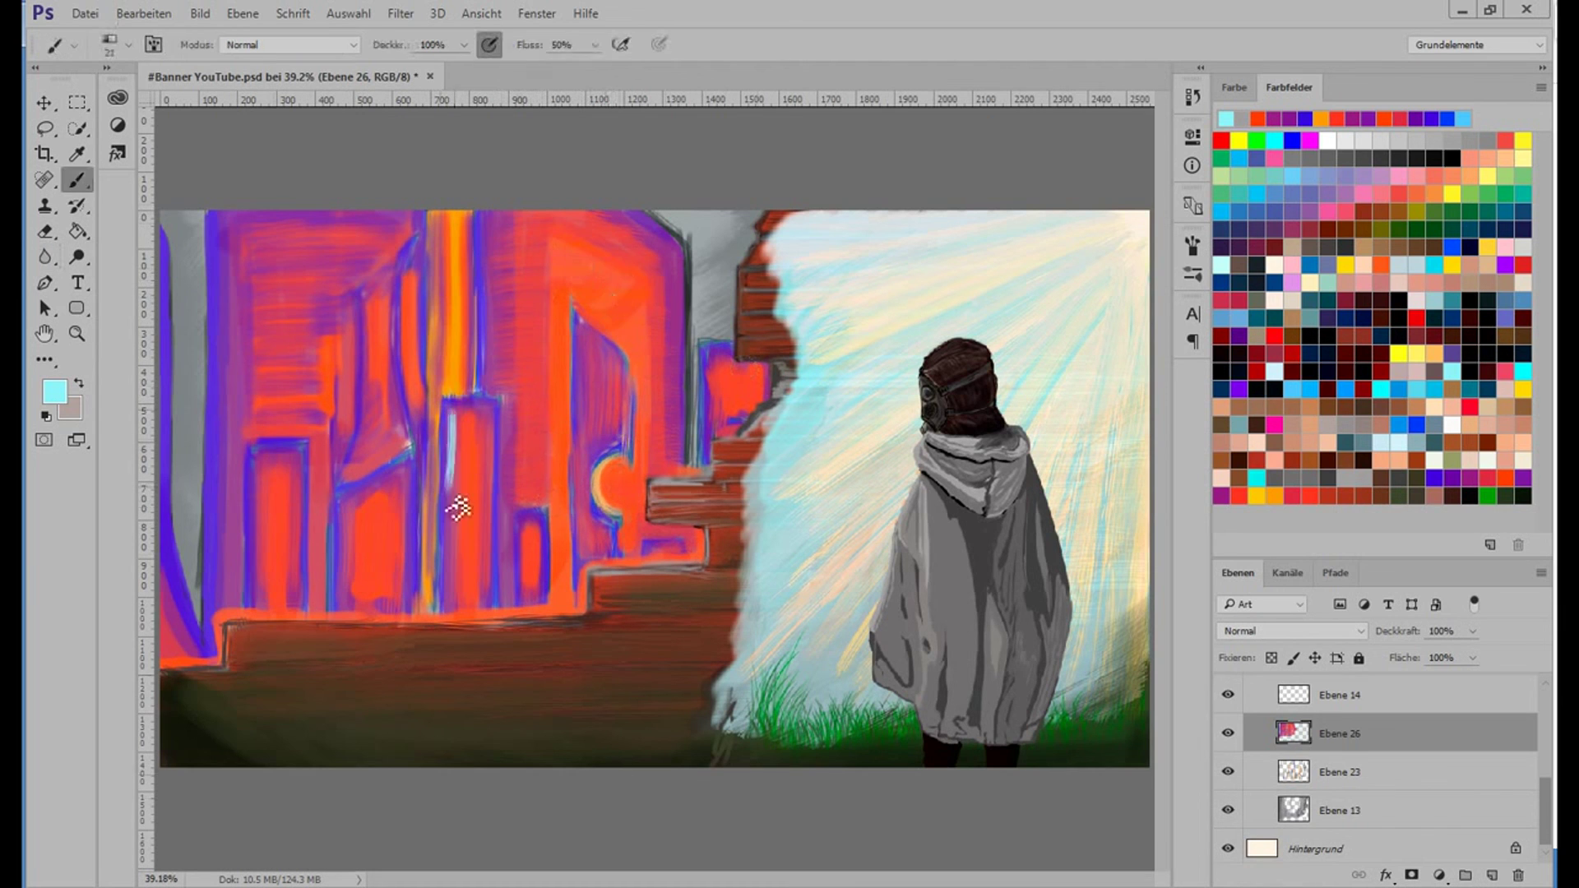
drag(643, 312, 631, 403)
key(ctrl+z)
key(ctrl+shift+alt+n)
With a 12 px dark grey brush, trace the left, central, curved and right building edges.
right_click(318, 398)
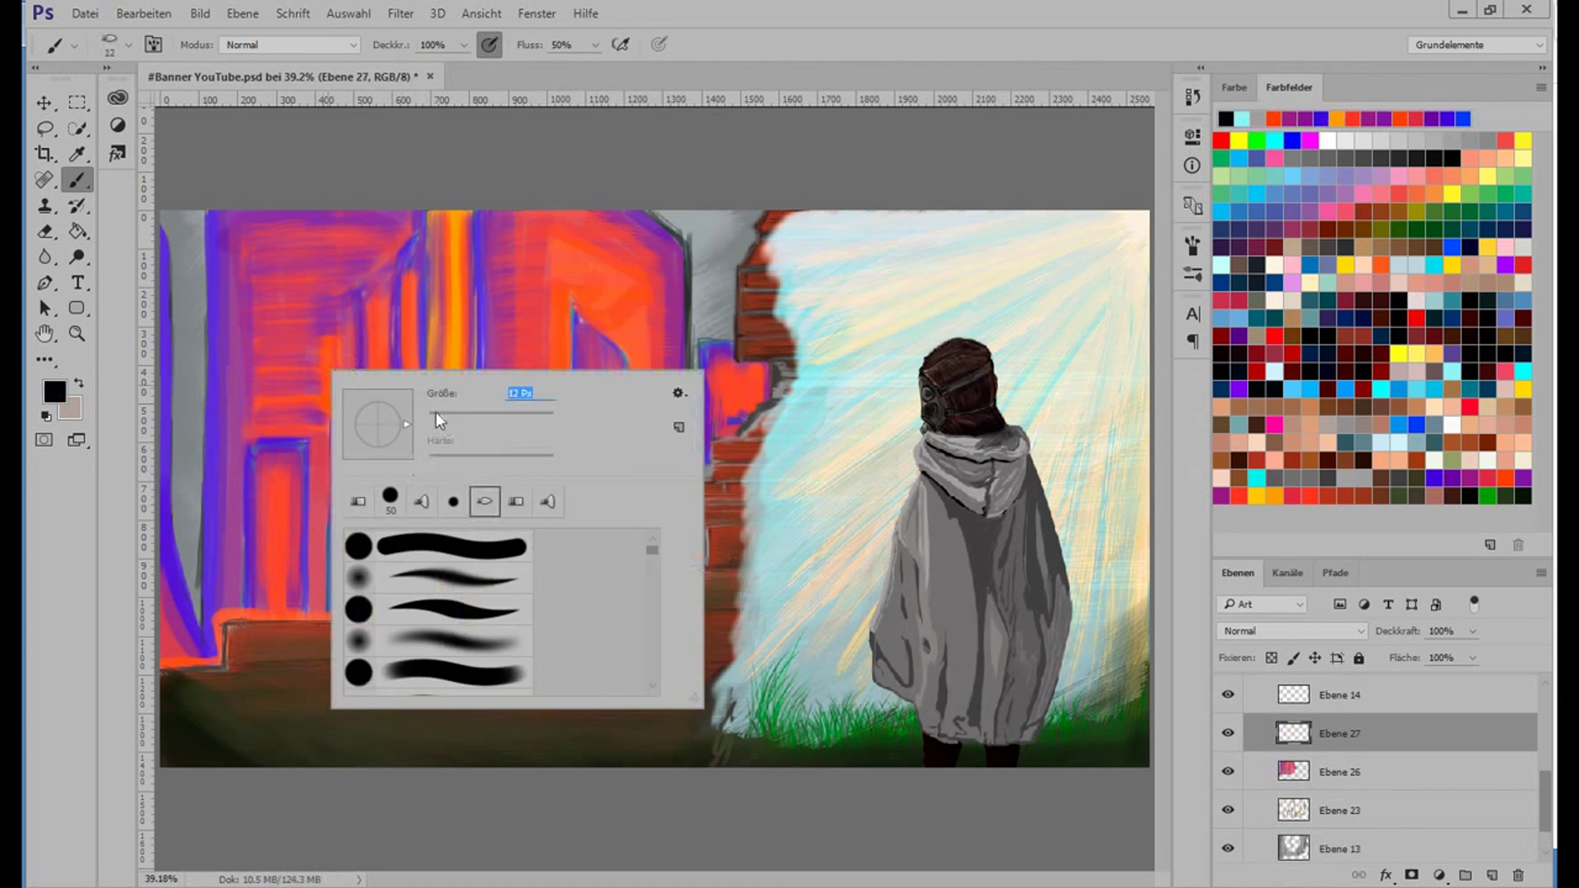
key(Return)
drag(219, 649, 212, 629)
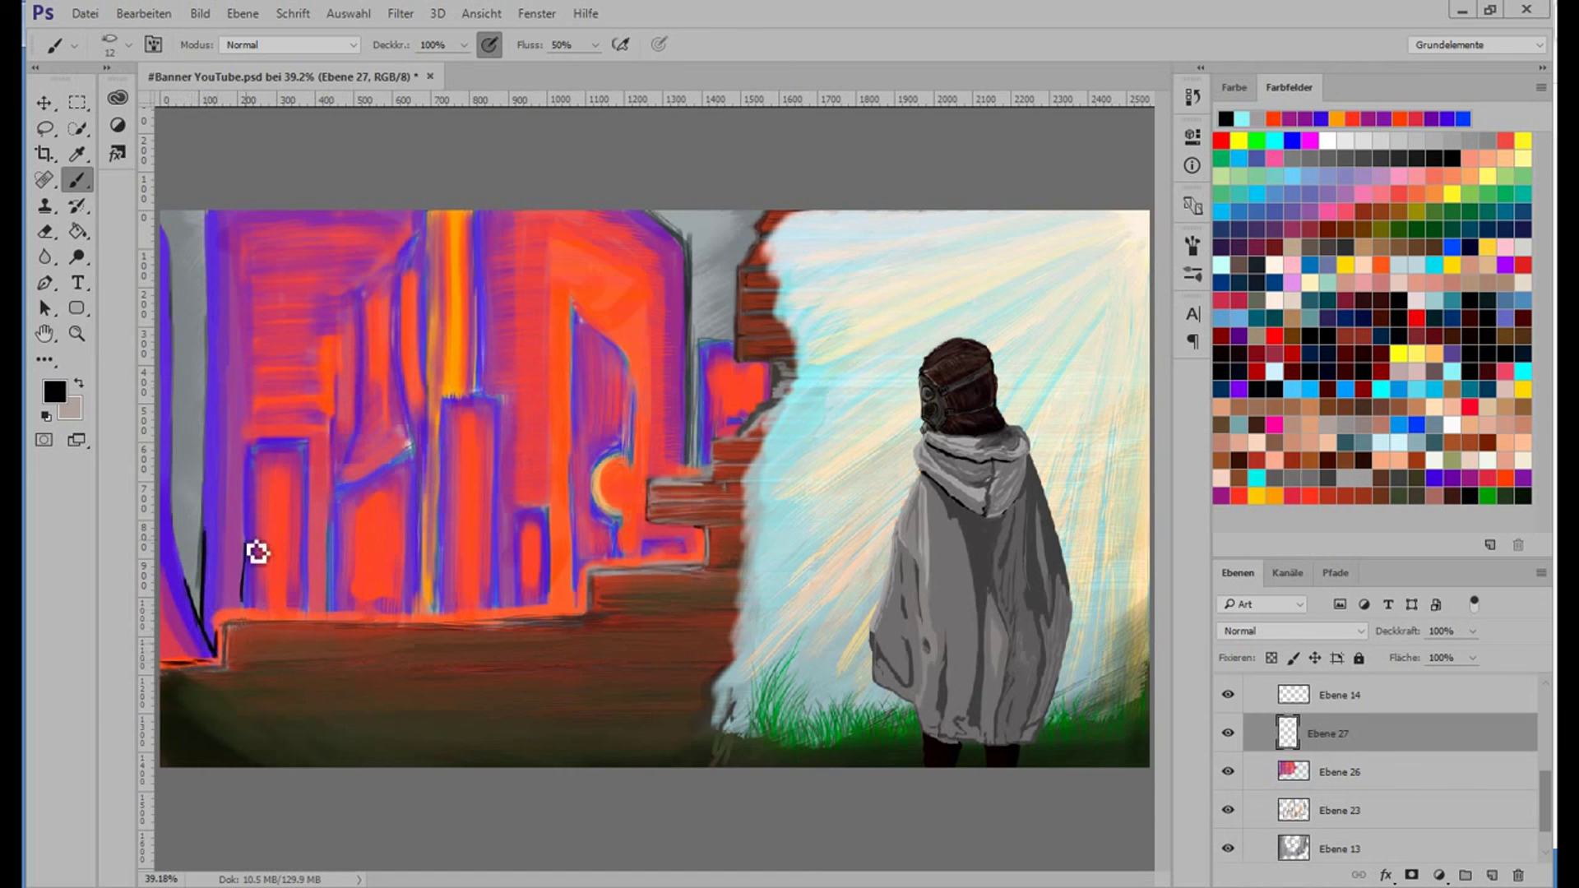
alt+click(205, 522)
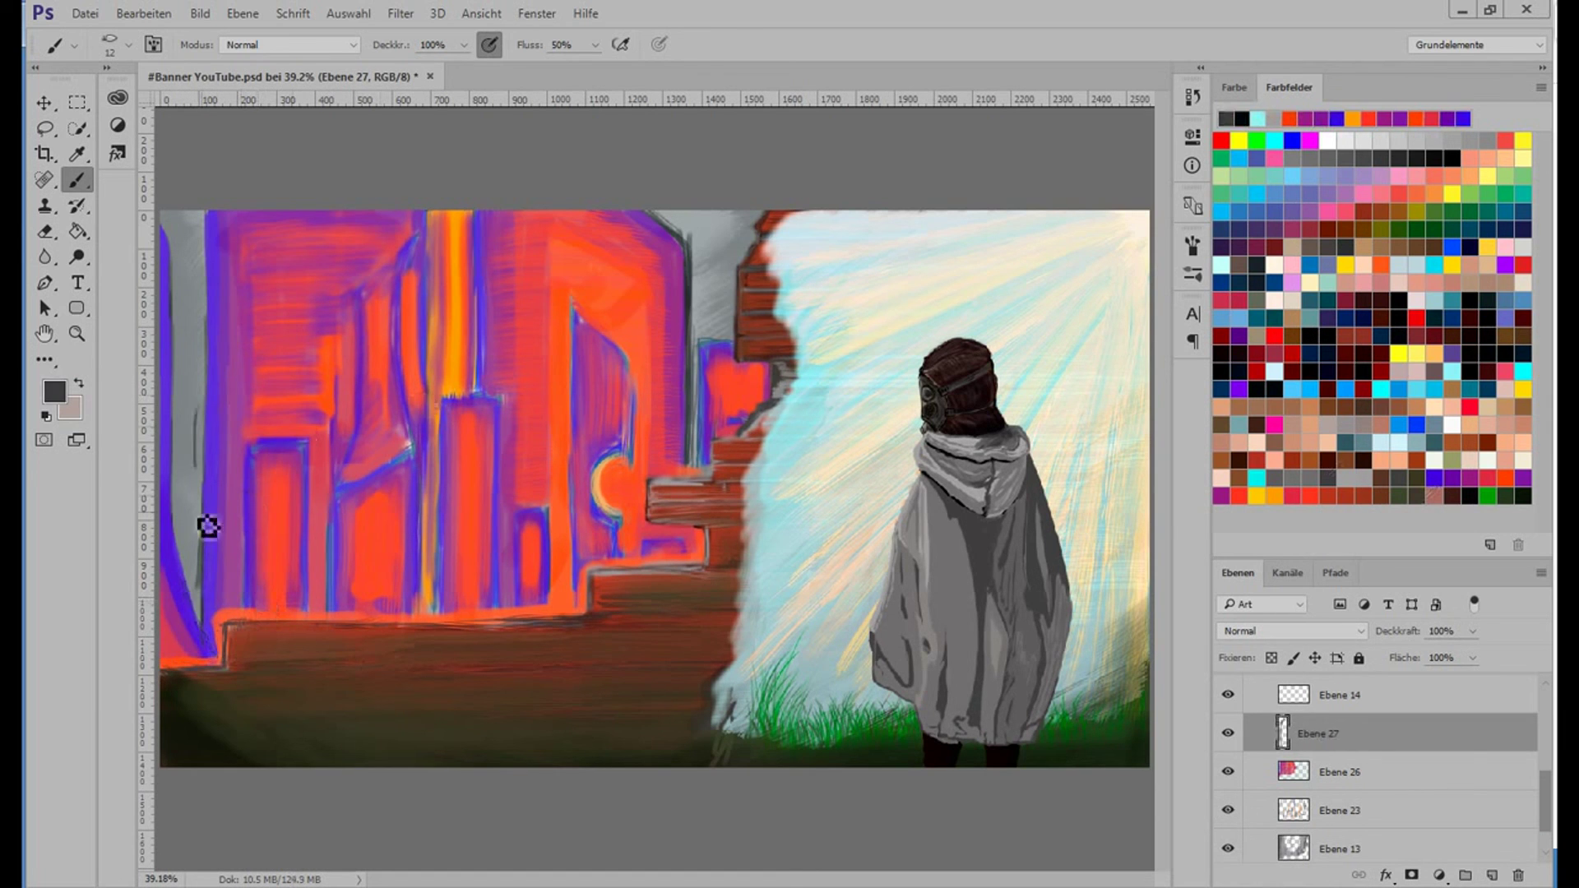
drag(206, 588, 221, 666)
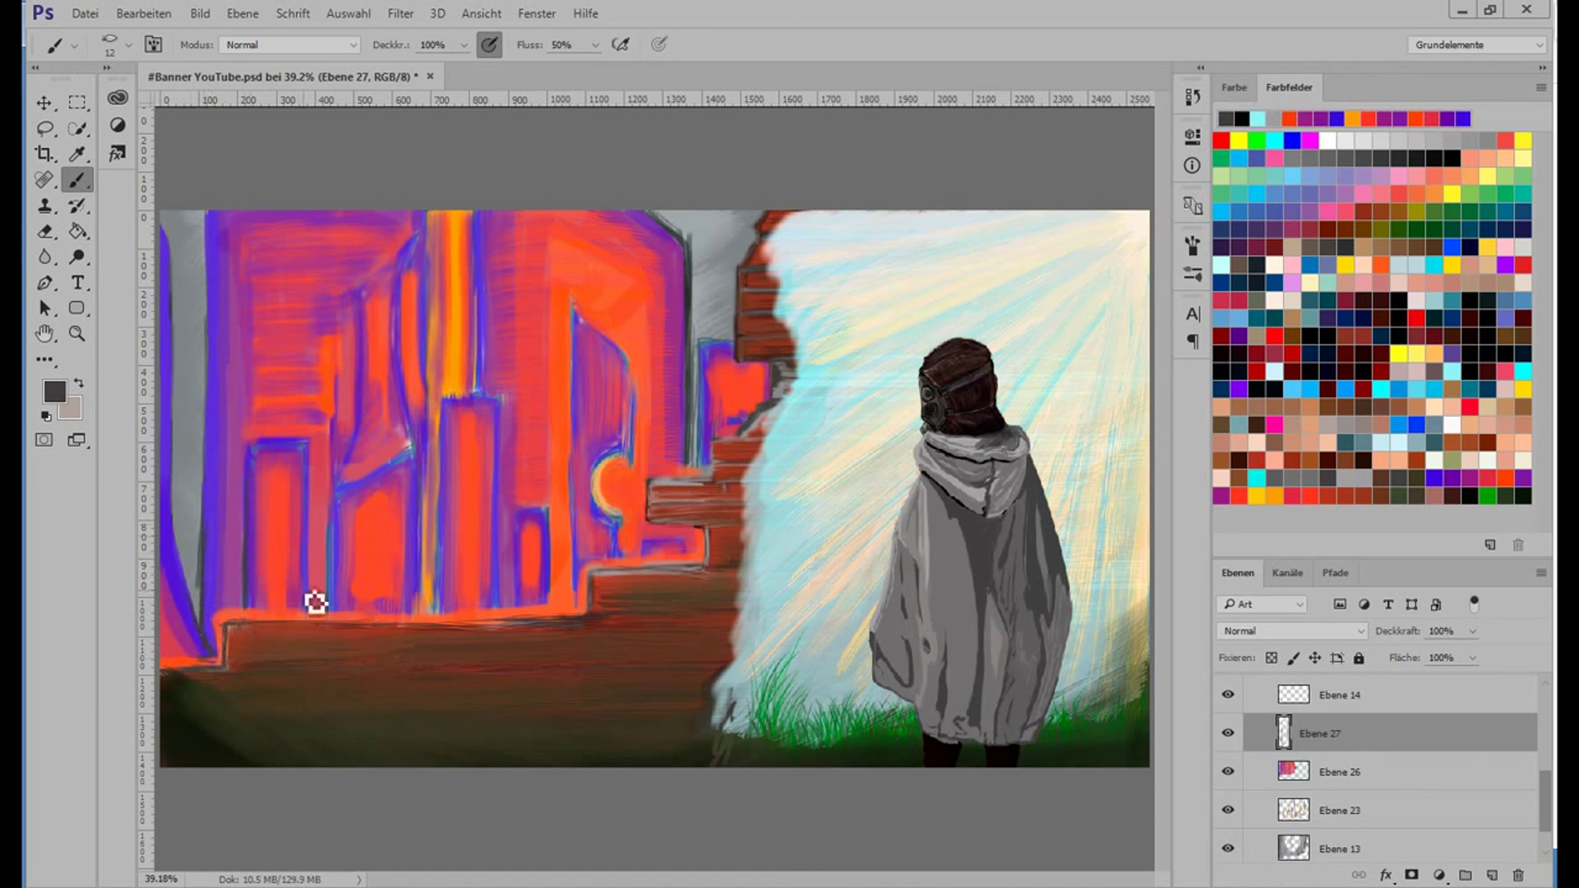
drag(329, 612, 330, 489)
drag(410, 444, 344, 496)
mouse_move(432, 403)
mouse_down()
mouse_move(422, 571)
mouse_move(511, 416)
mouse_move(546, 521)
mouse_up()
drag(575, 423, 613, 545)
drag(629, 451, 620, 359)
drag(572, 305, 703, 489)
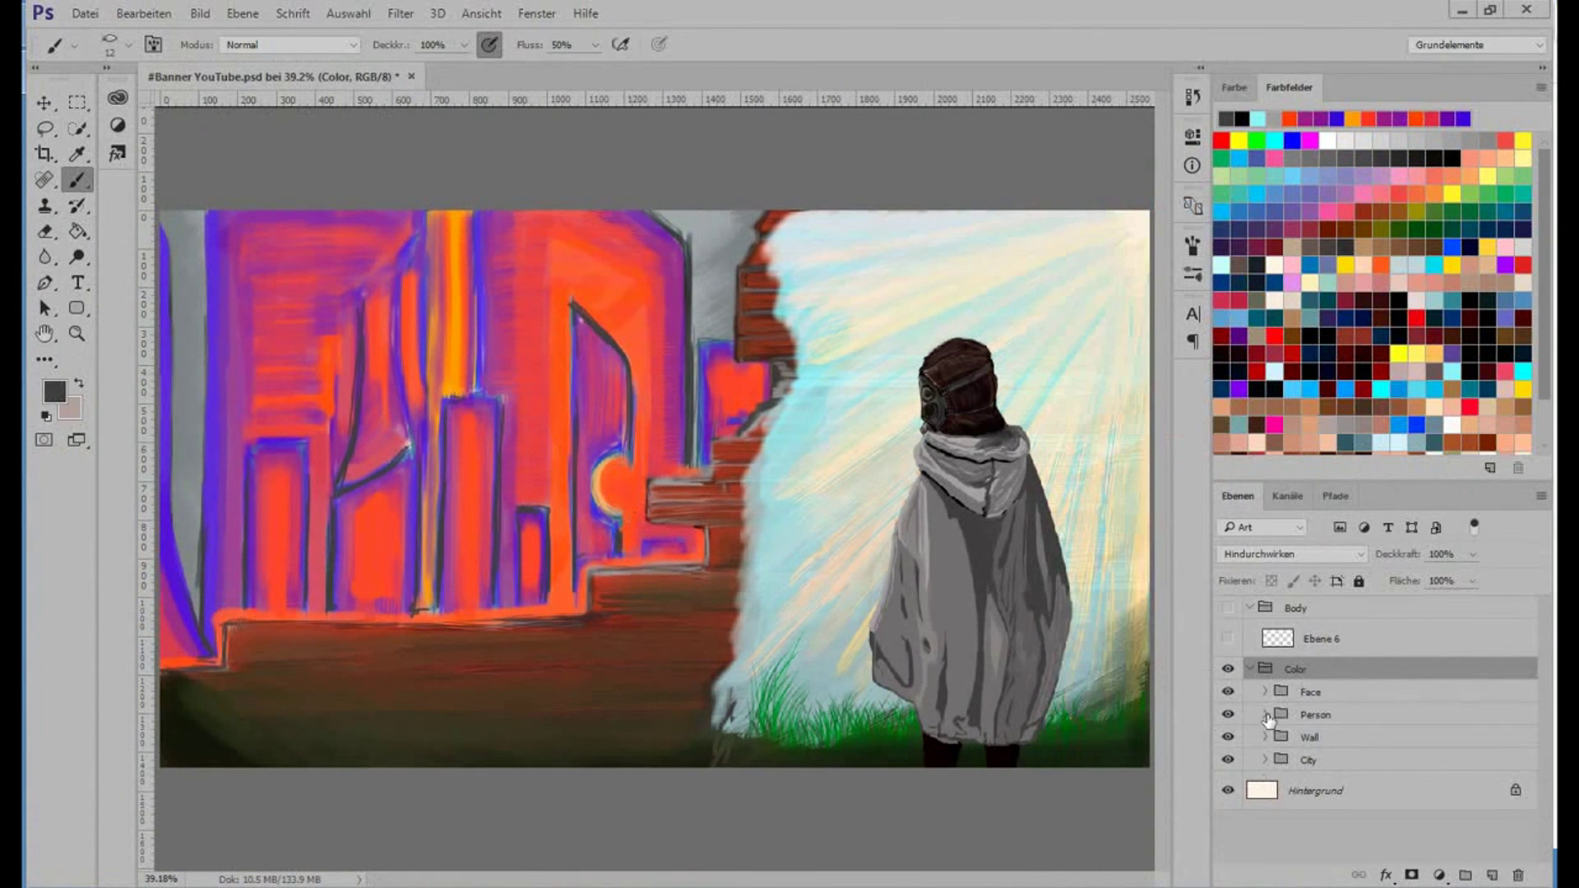
Expand the Wall group and select the Ebene 24 Kopie 3 layer.
click(1264, 736)
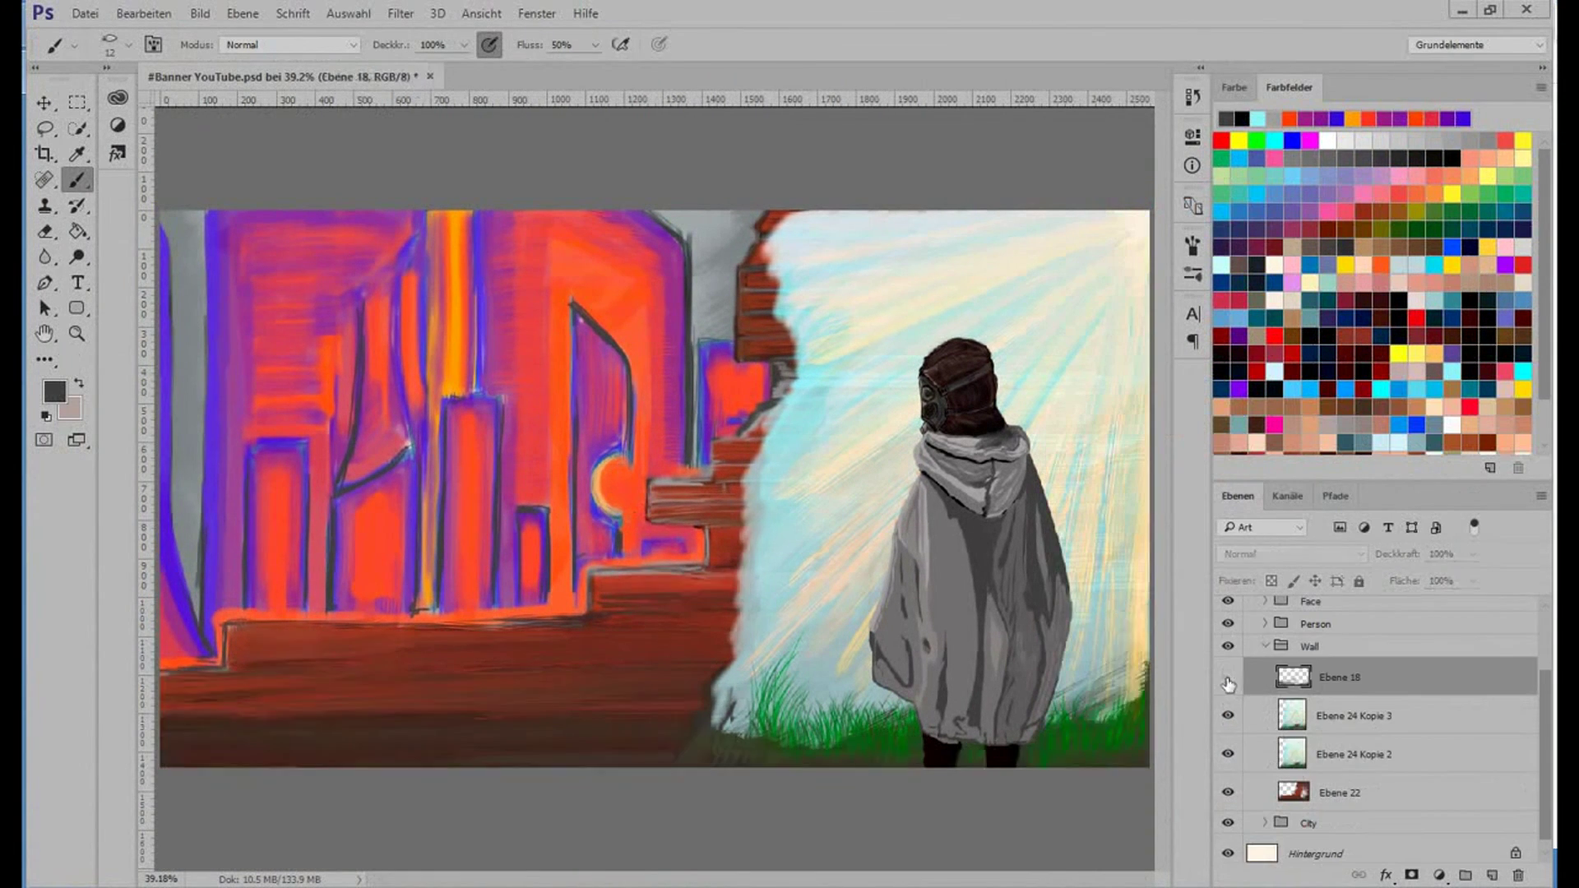
click(1353, 715)
click(1226, 754)
click(1226, 753)
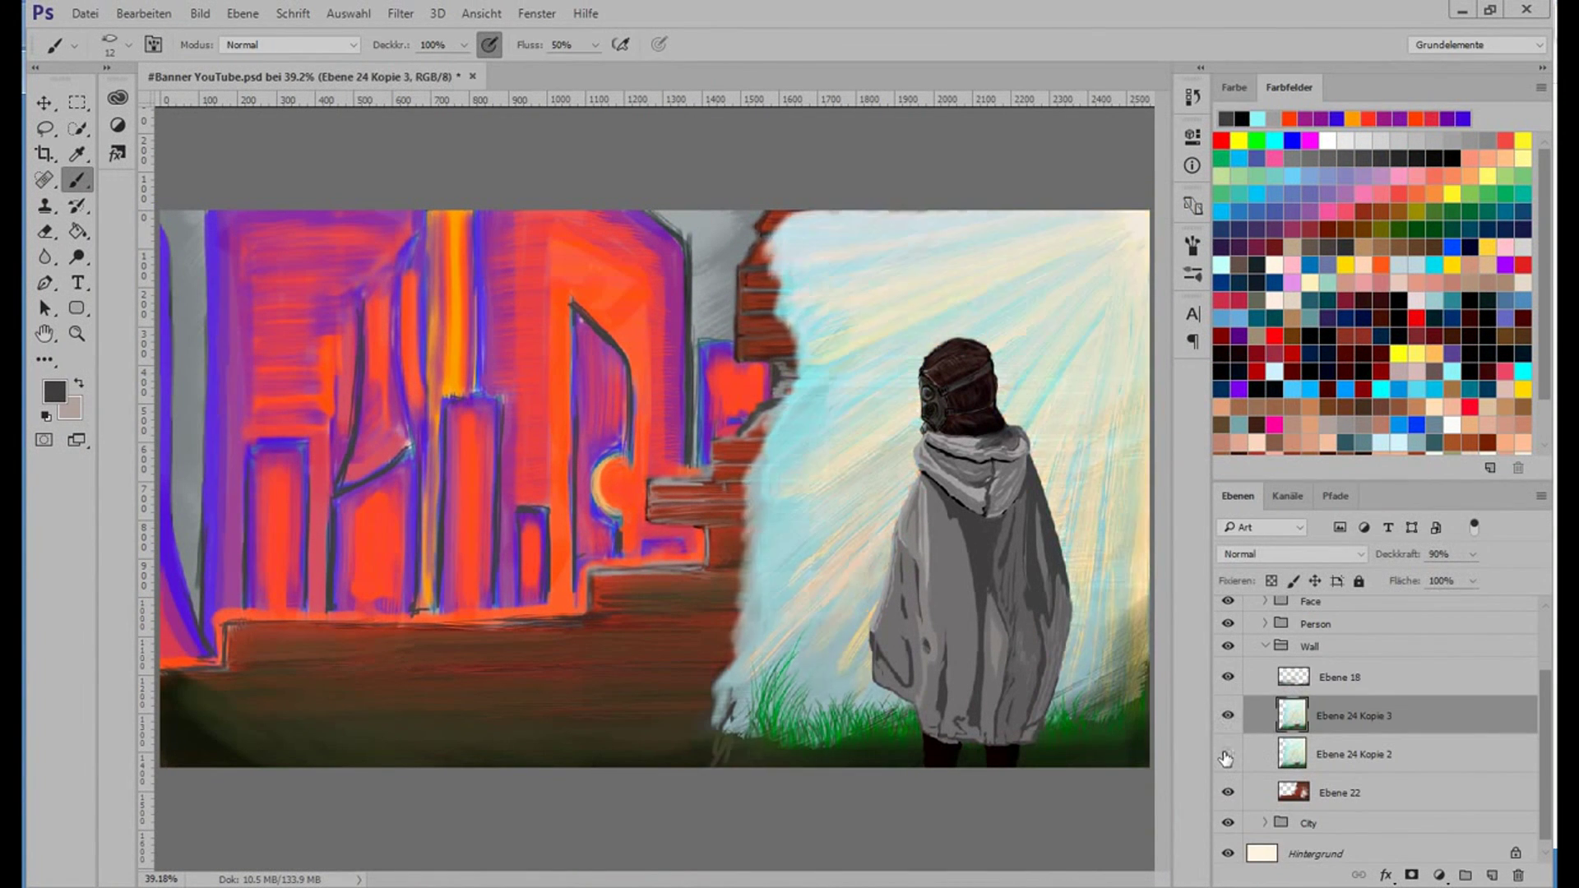
scroll(564, 399, up, 2)
scroll(705, 289, down, 1)
Smudge the upper and lower brick wall edges into the light rays at size 24.
click(51, 263)
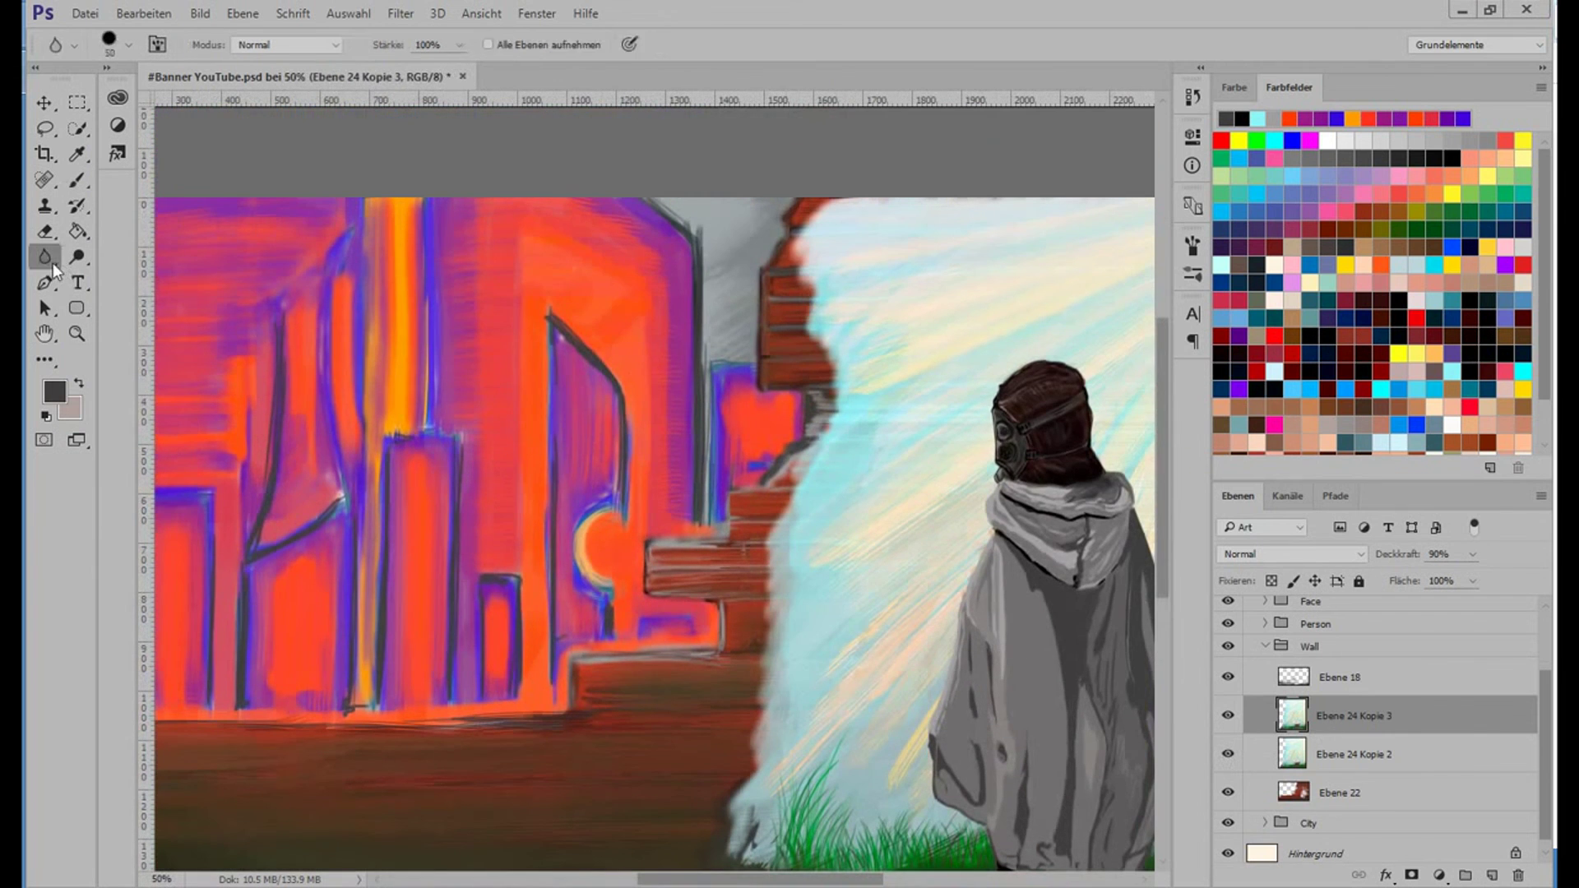
key(shift+r)
right_click(777, 362)
drag(923, 418, 896, 414)
key(Return)
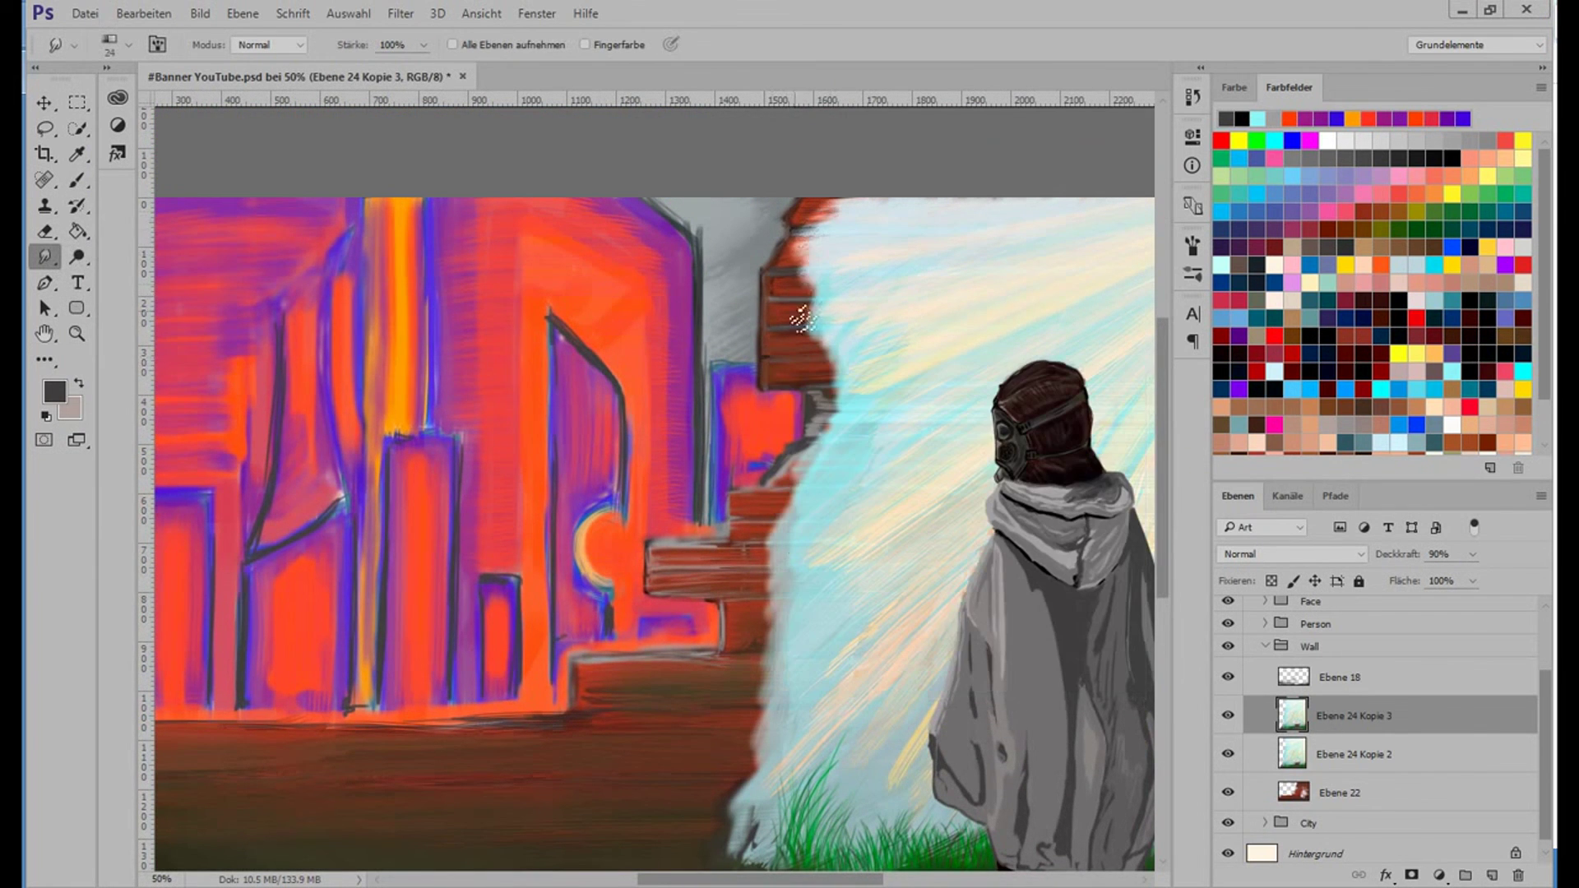
drag(802, 319, 839, 394)
drag(810, 457, 732, 852)
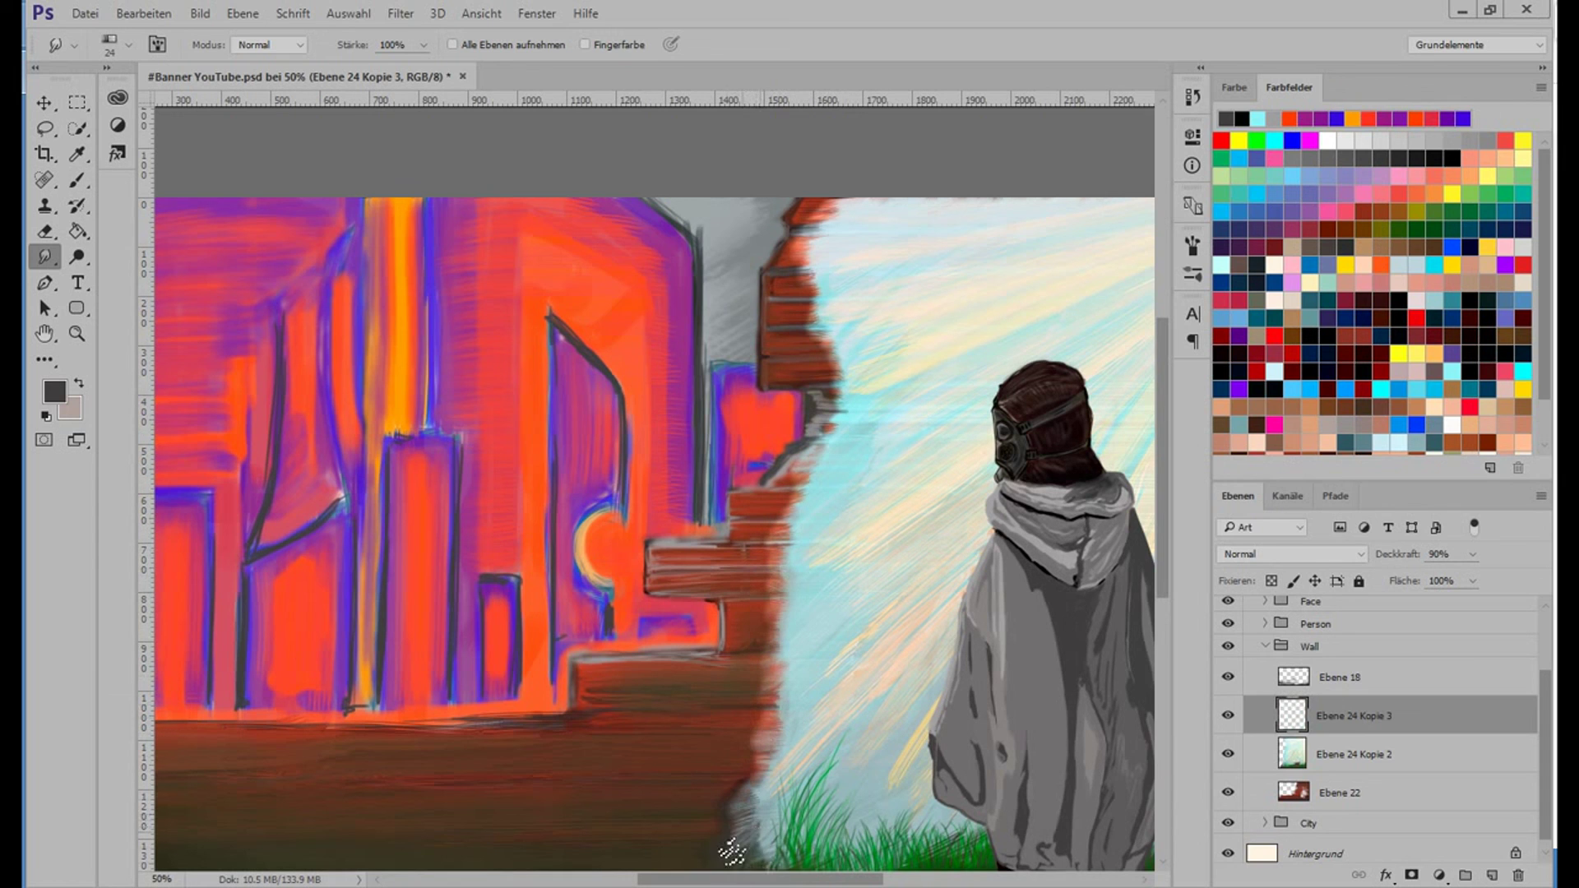
key(alt+bracketleft)
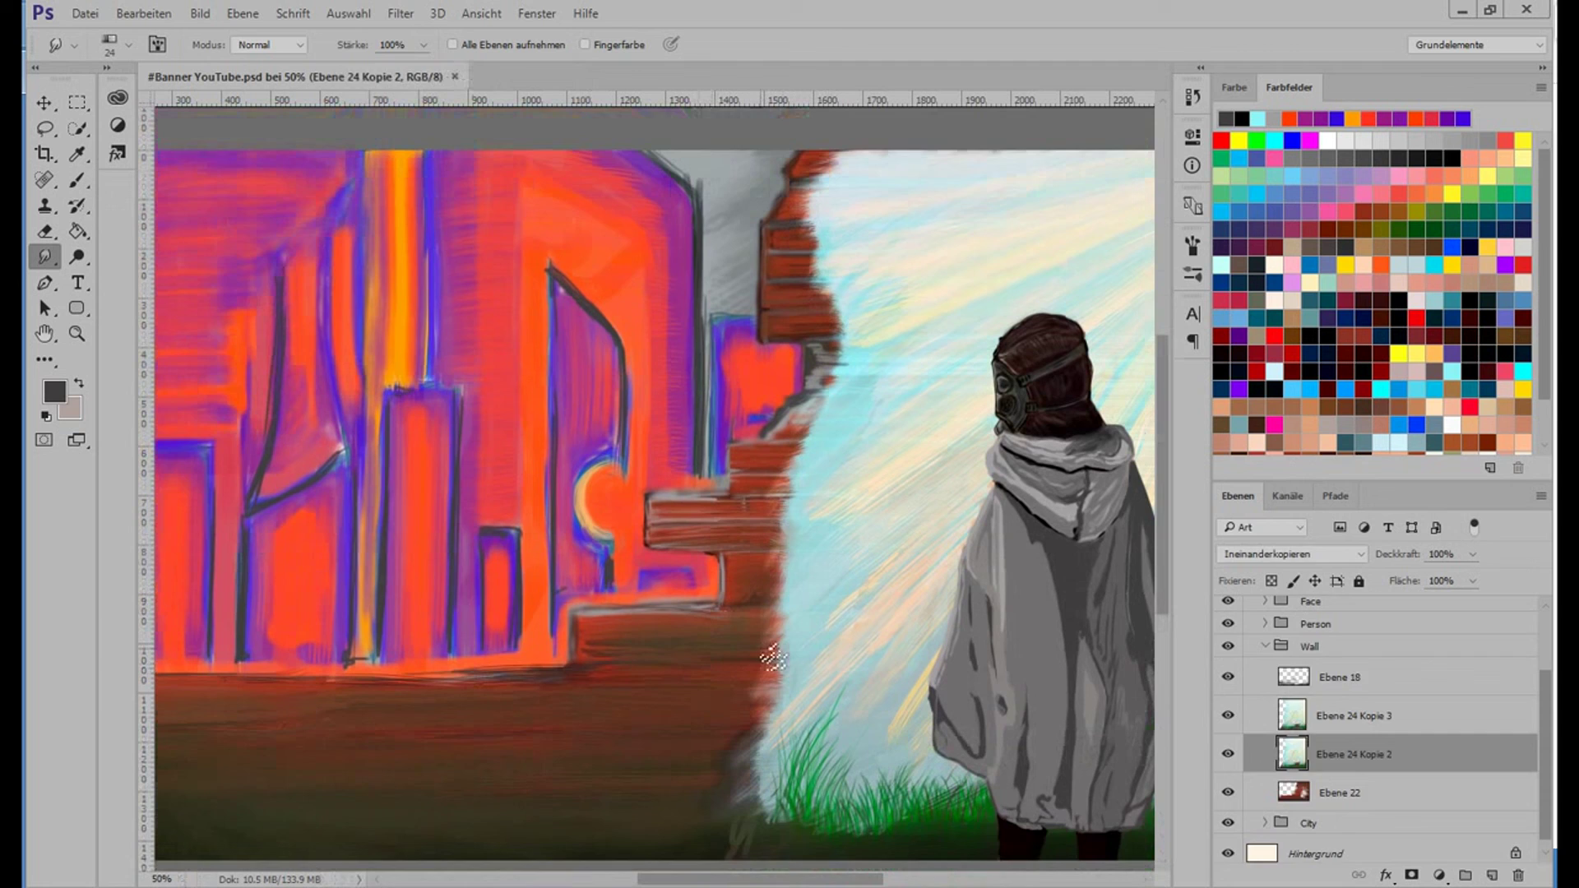
Add a new layer above the Face group and set a 3 px black brush.
click(1264, 646)
click(1318, 694)
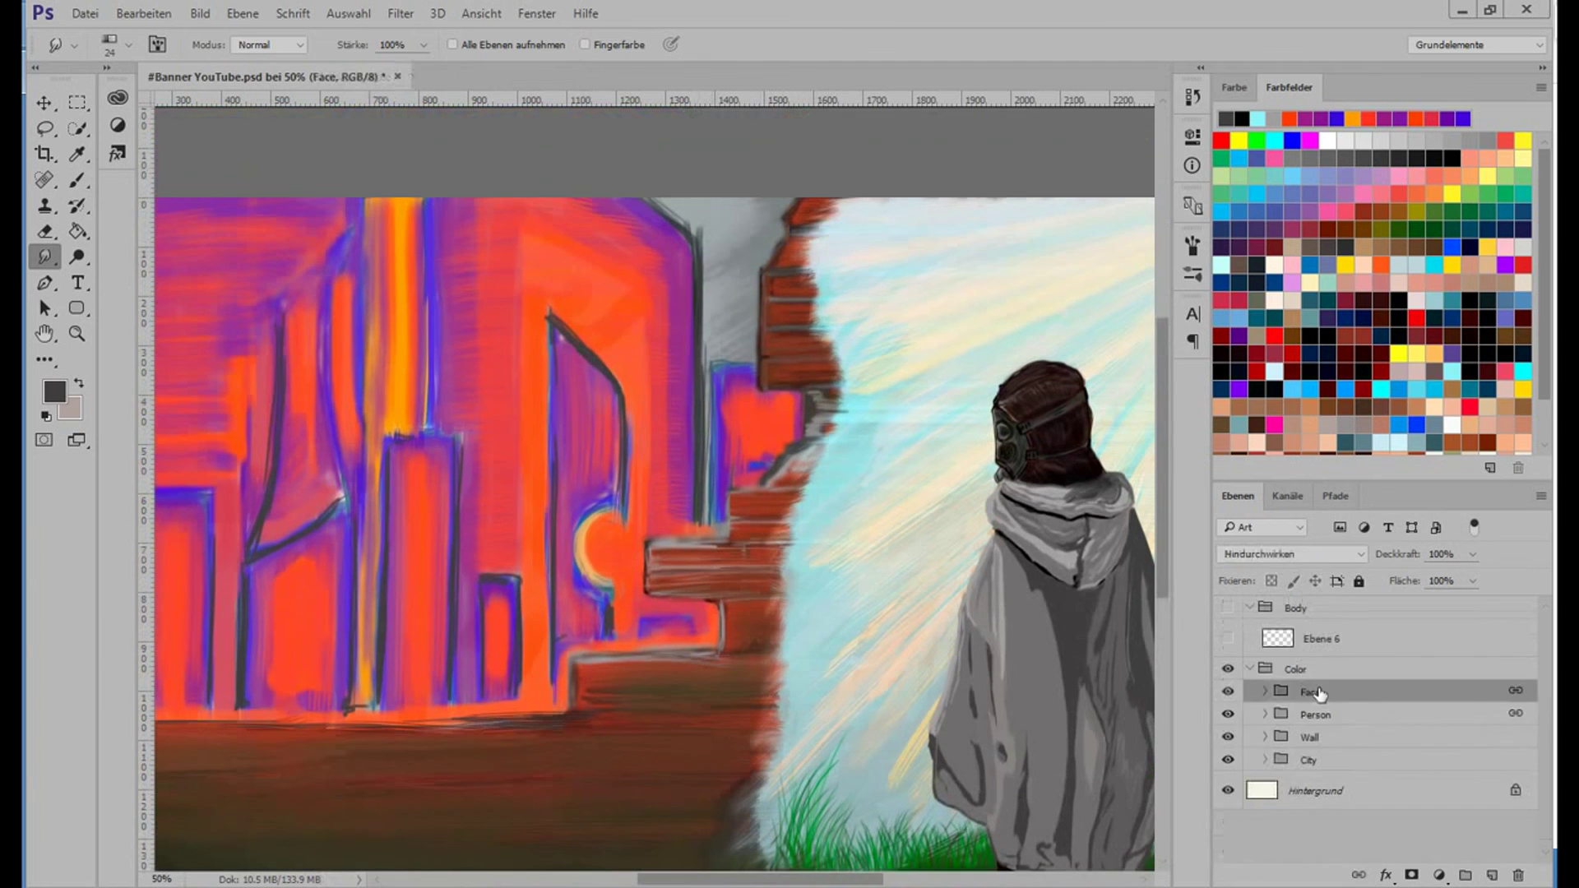
click(1491, 875)
scroll(658, 494, left, 5)
click(1242, 120)
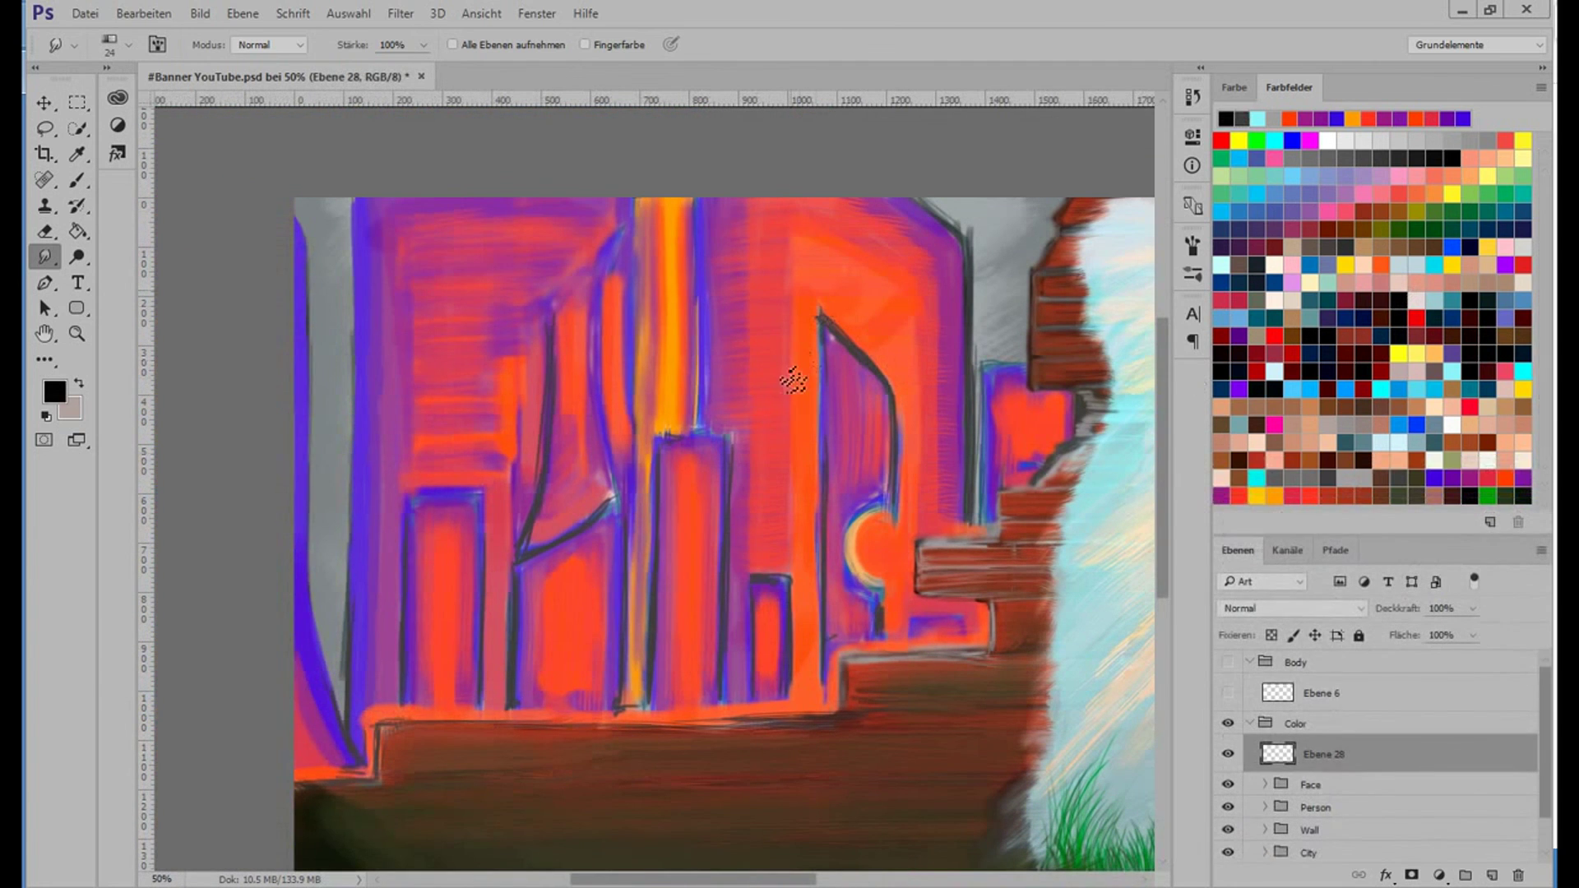
key(b)
right_click(777, 391)
text(3)
key(Return)
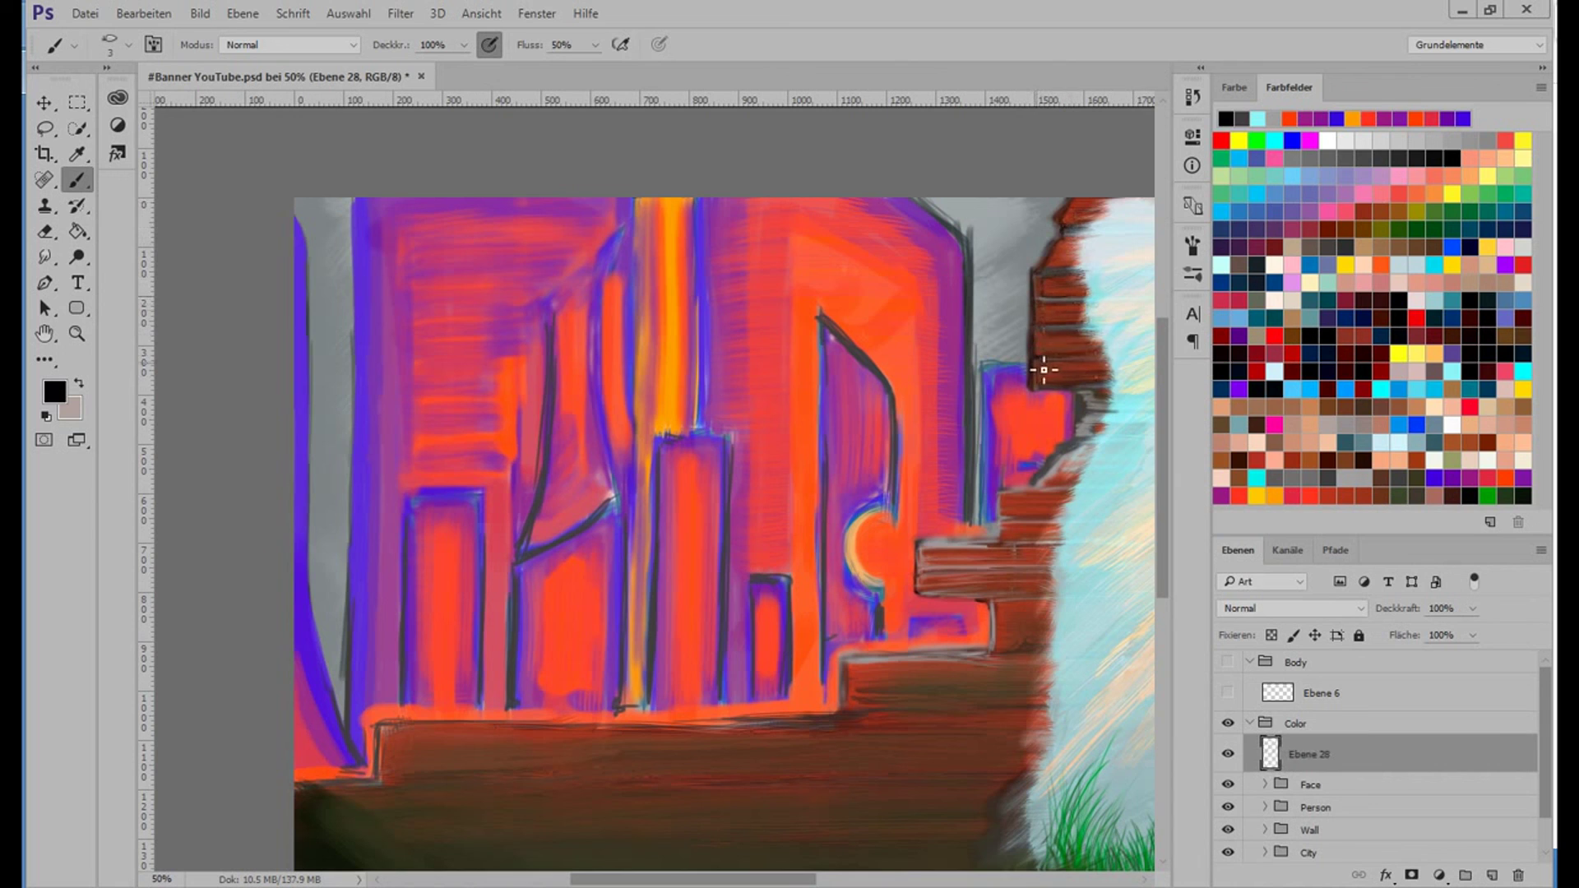
Trace a thin dark outline along the brick wall ledge.
drag(925, 547, 980, 546)
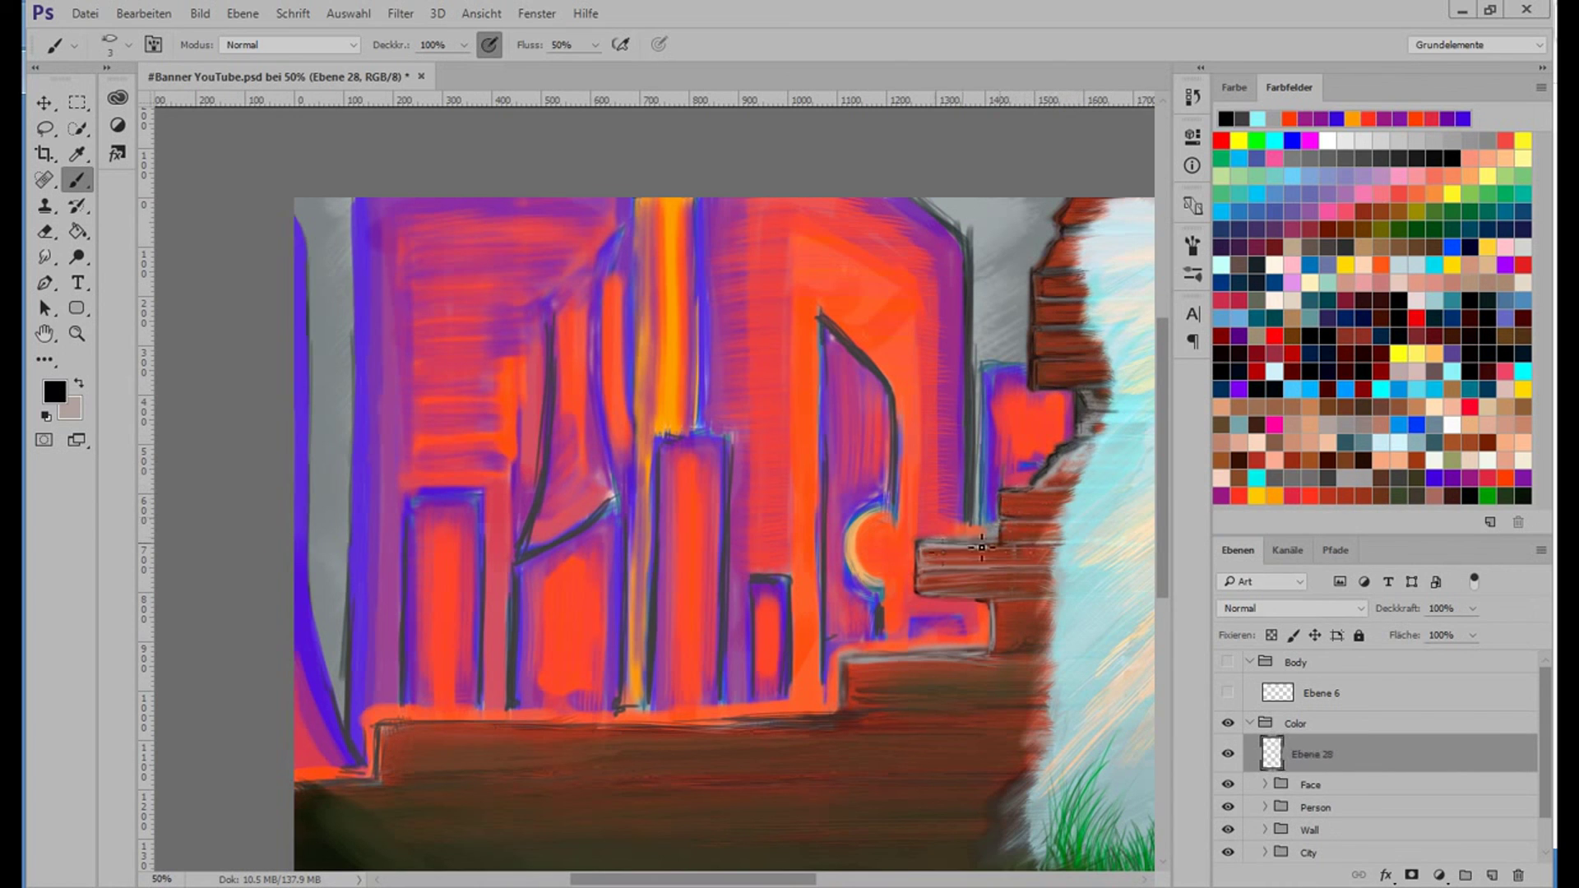
scroll(944, 715, down, 2)
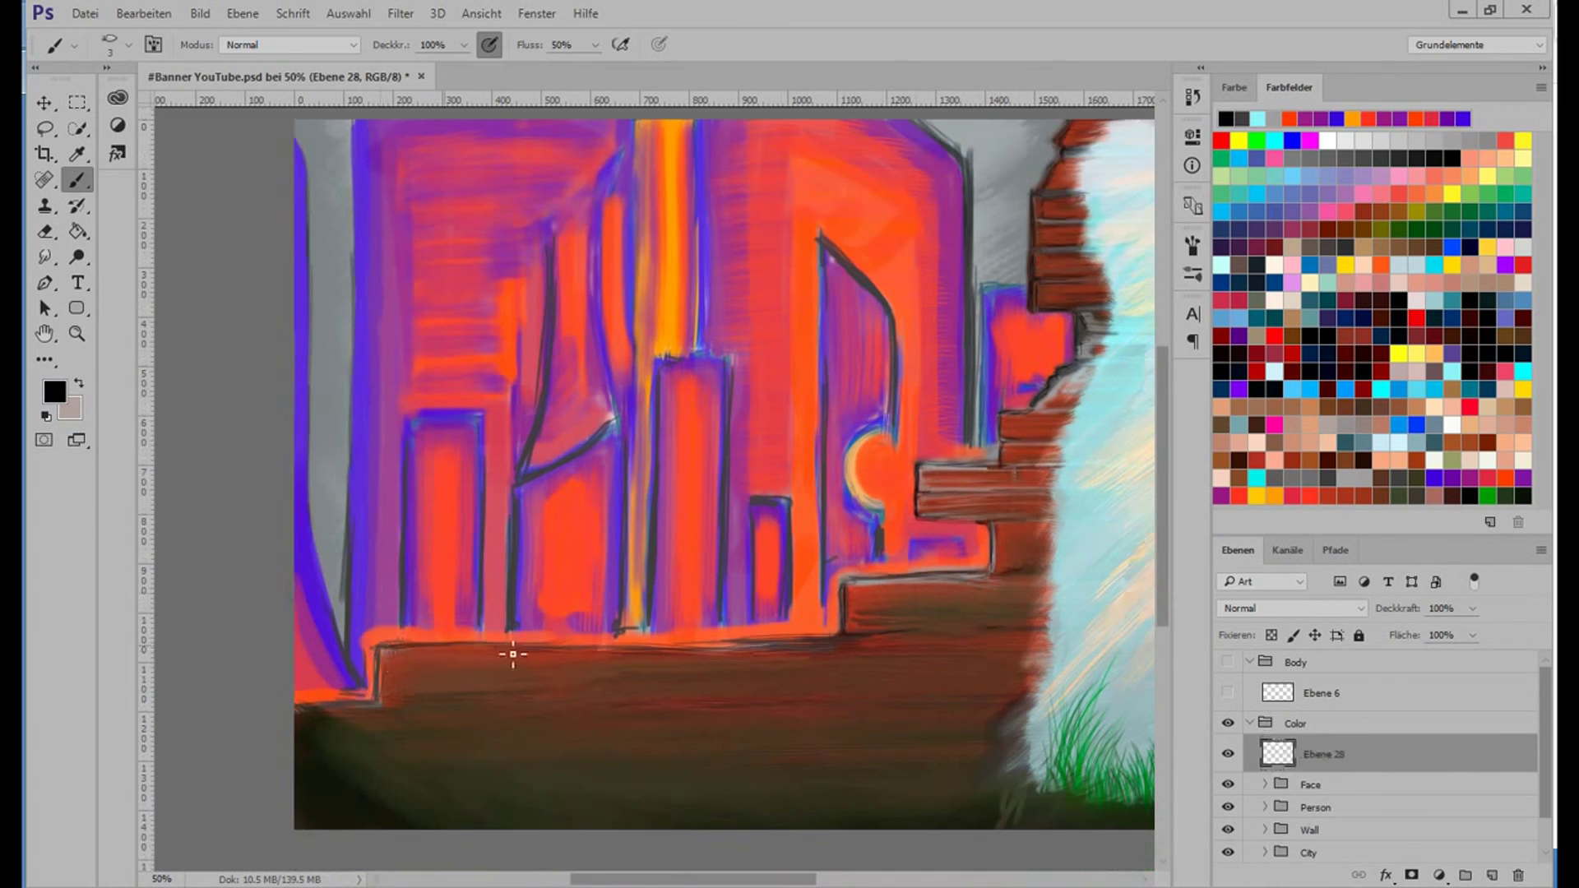
mouse_move(510, 652)
mouse_down()
mouse_move(783, 647)
mouse_move(841, 718)
mouse_up()
scroll(847, 627, right, 5)
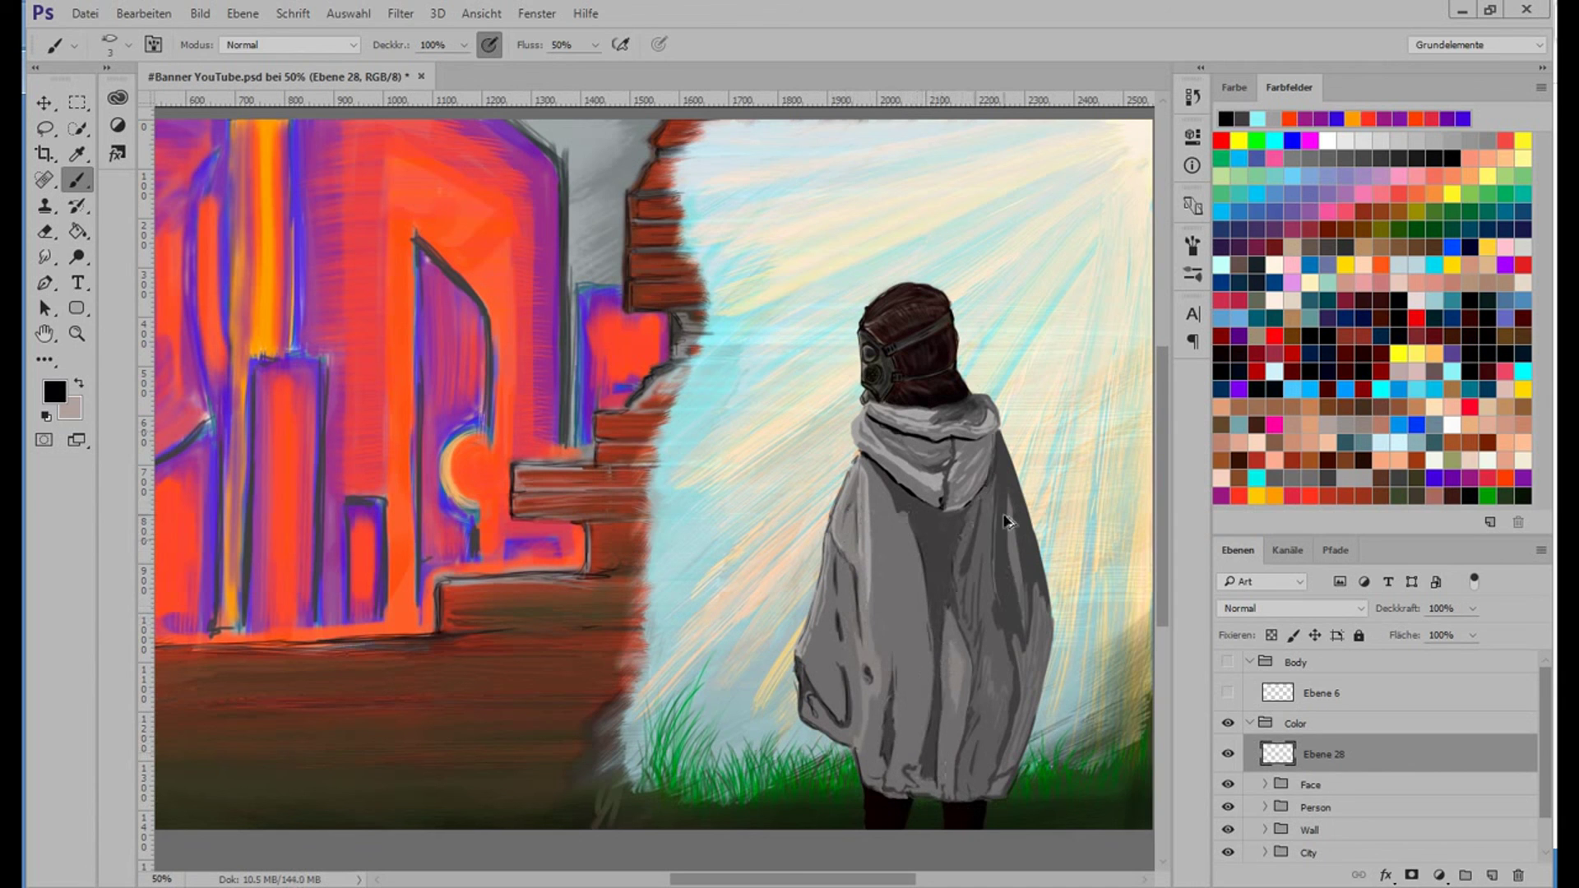
right_click(1061, 649)
key(Escape)
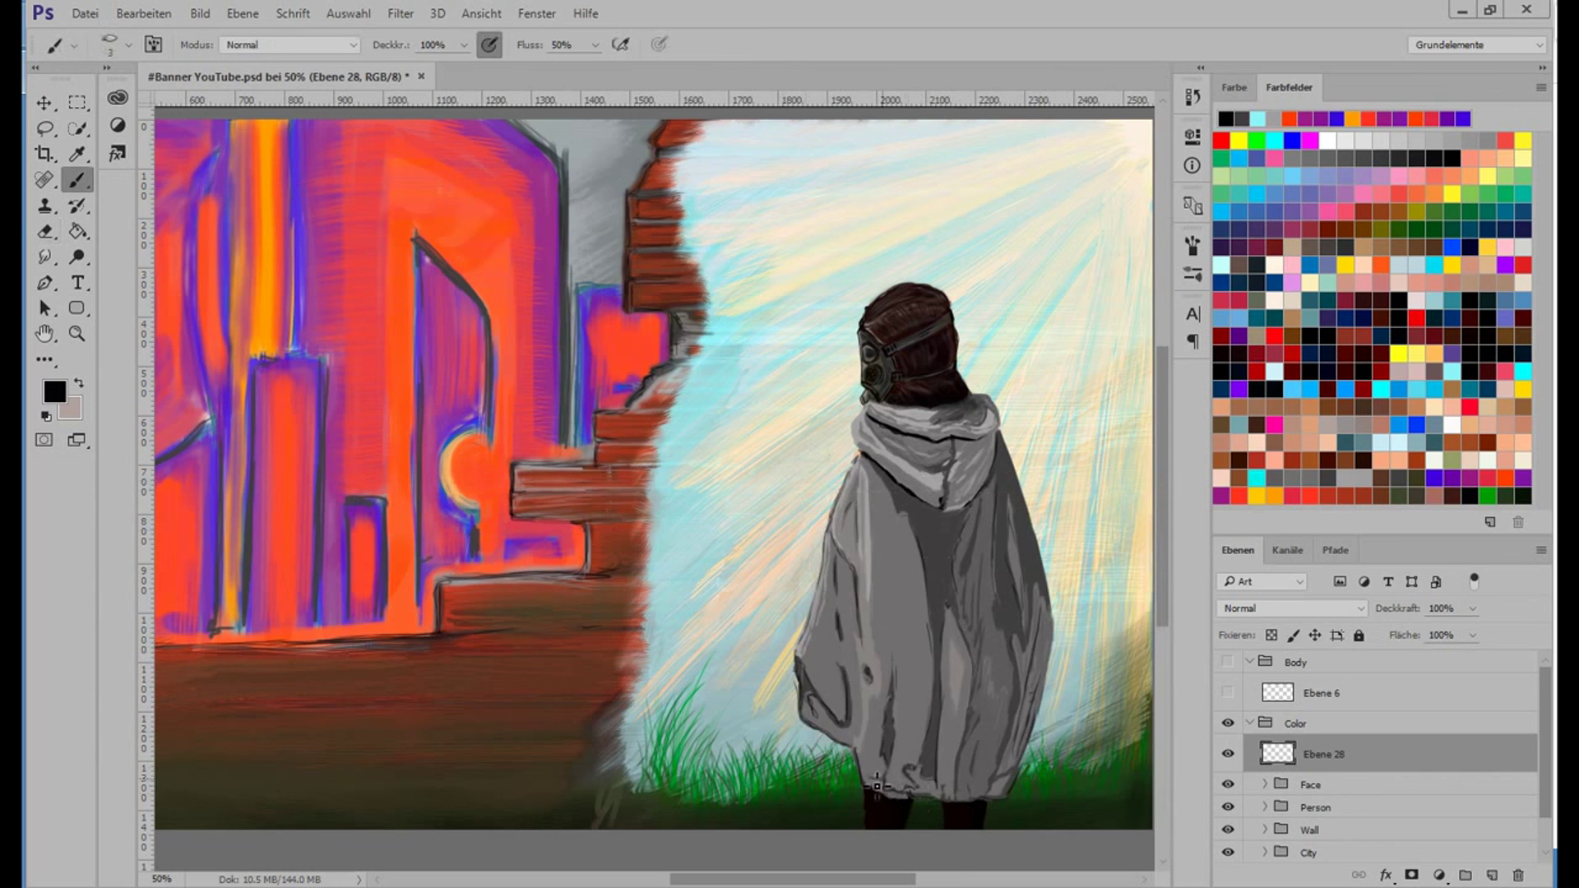
scroll(983, 401, down, 2)
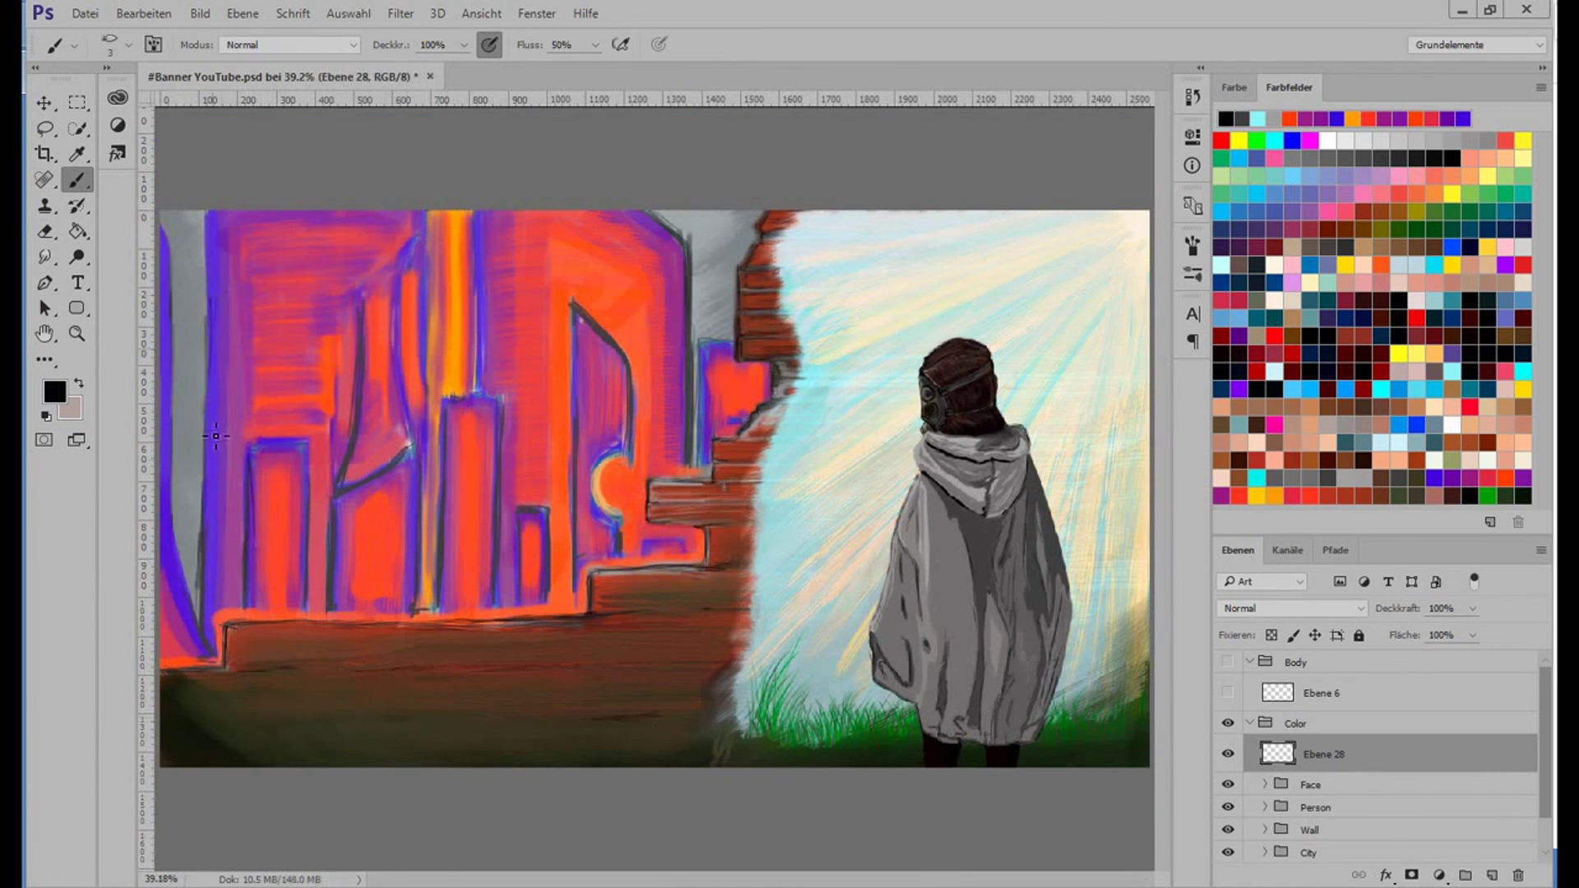
Outline the left edge, tilted building, tower and lower buildings in thin black strokes.
drag(174, 235, 180, 537)
drag(372, 304, 384, 483)
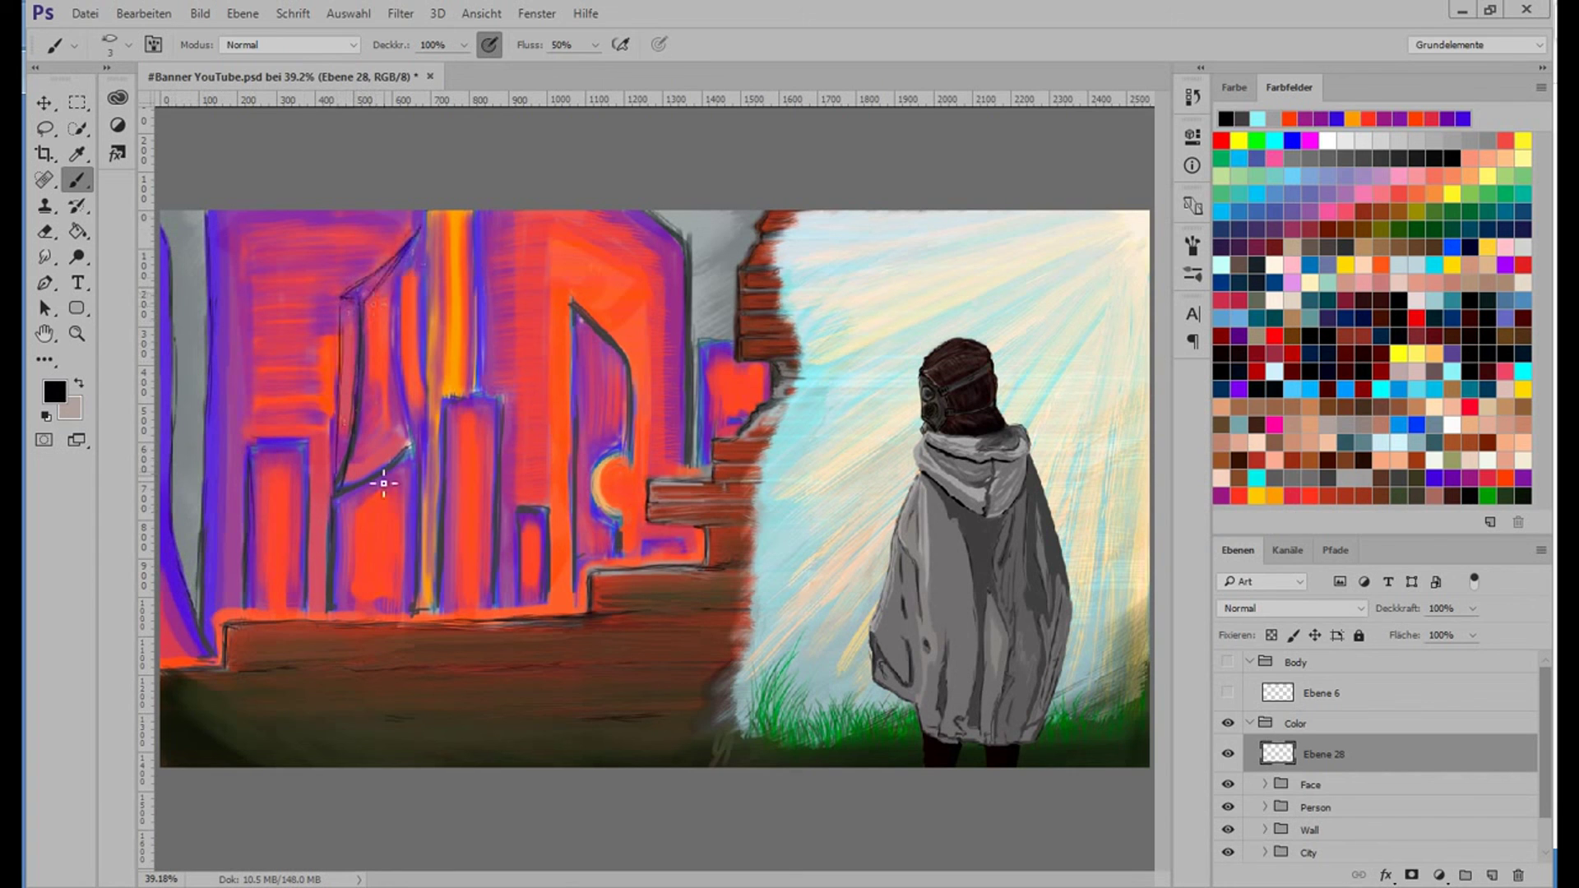
drag(492, 369, 488, 216)
drag(538, 515, 608, 588)
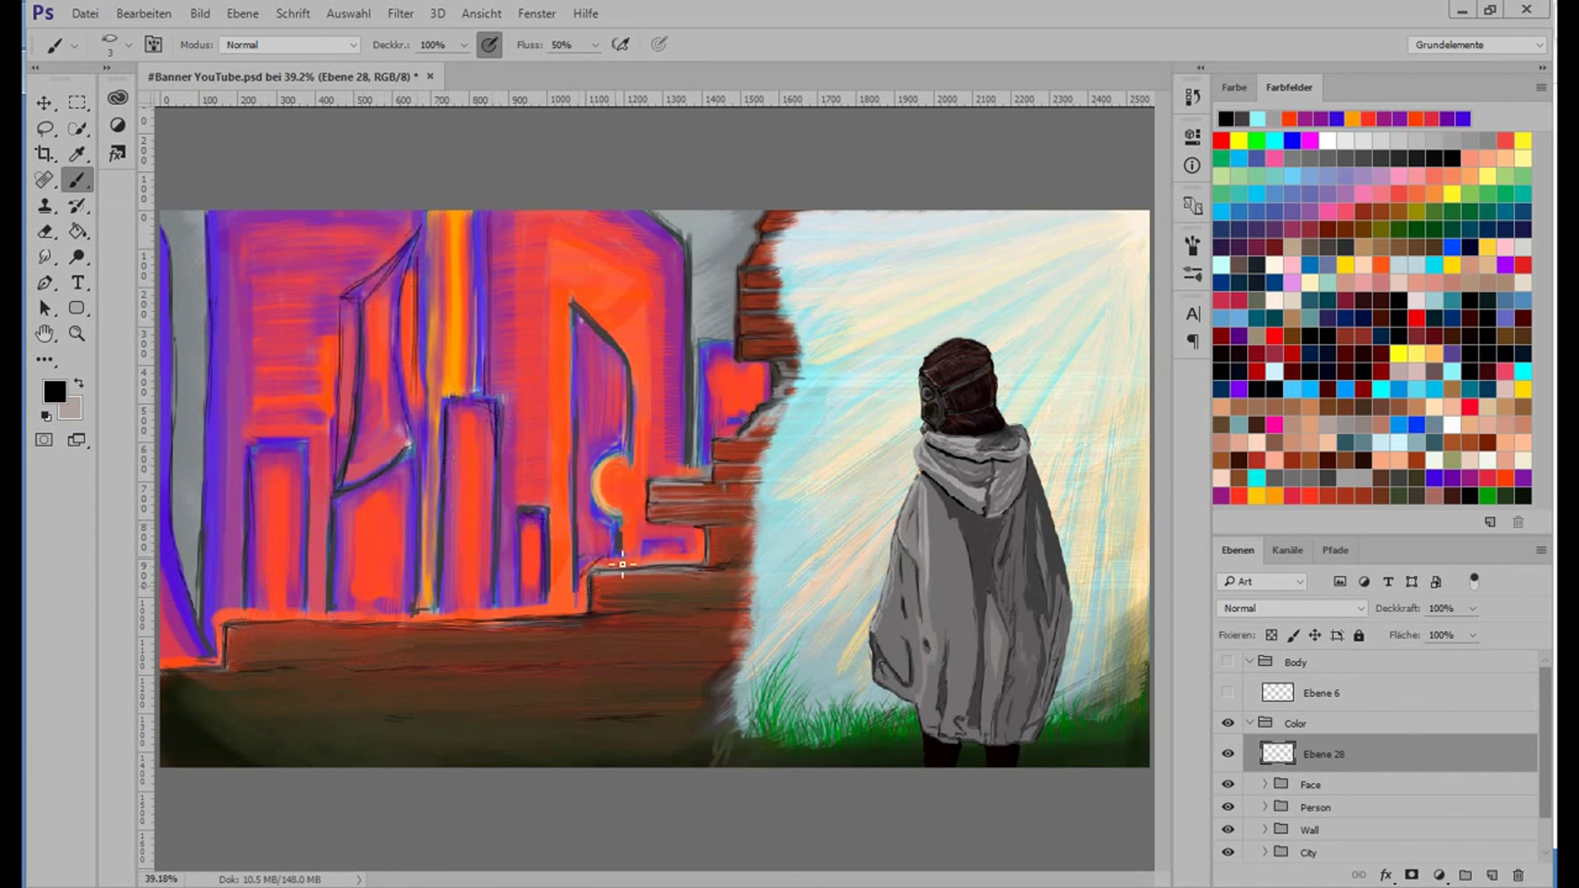
drag(592, 526, 600, 444)
Paint a beige underlined signature on Ebene 6, shrink it into the lower-right grass and save.
drag(1226, 662, 1226, 692)
click(1324, 692)
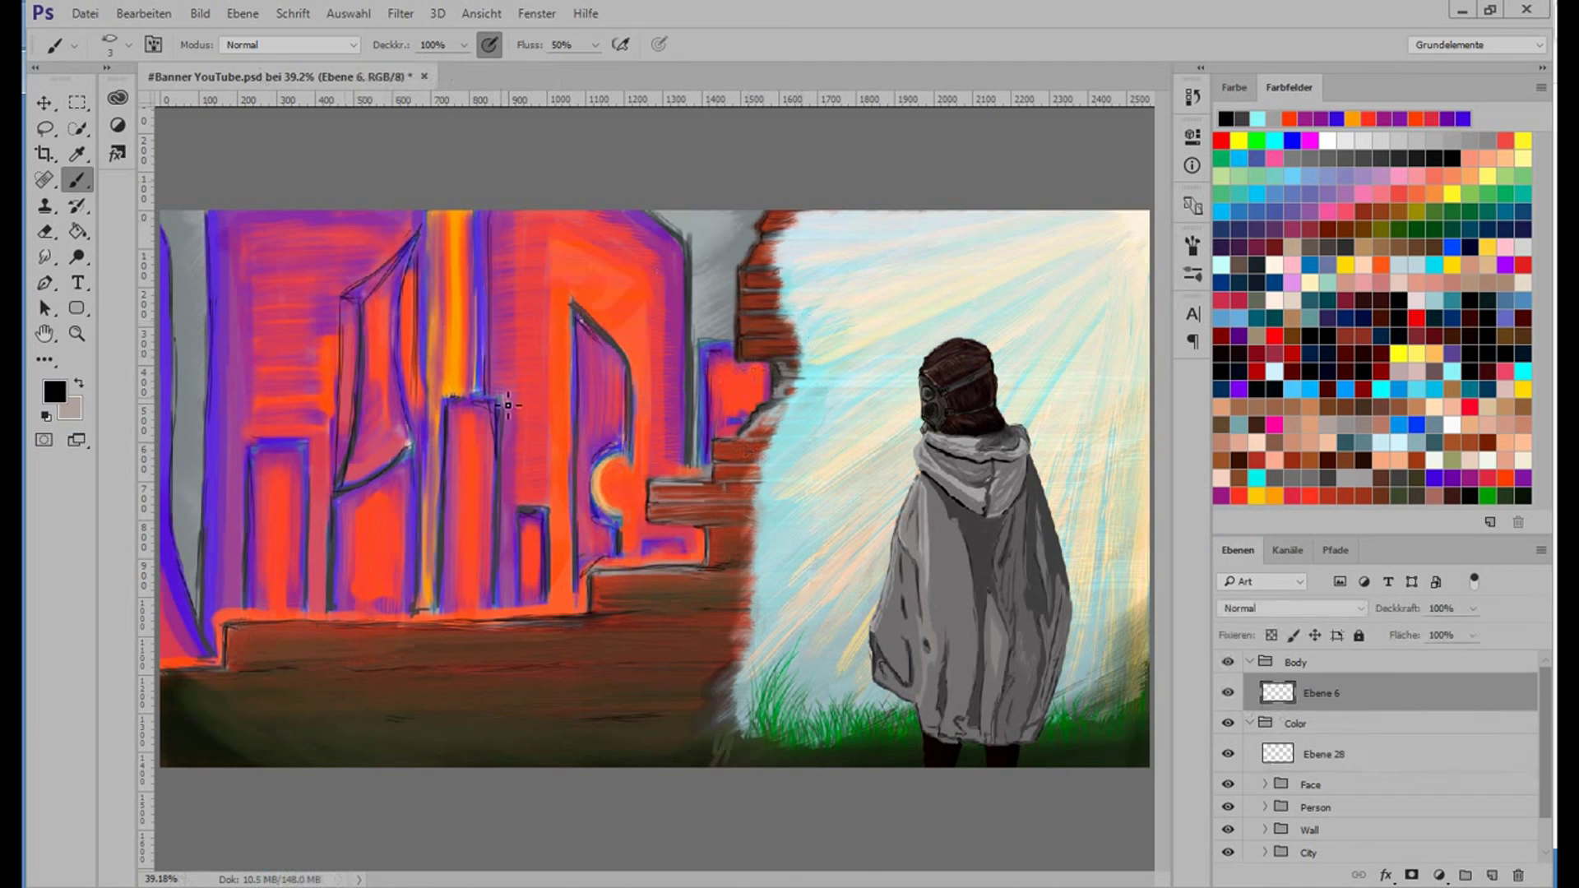
click(1317, 245)
mouse_move(499, 675)
mouse_down()
mouse_move(542, 707)
mouse_move(575, 674)
mouse_up()
drag(512, 740, 569, 722)
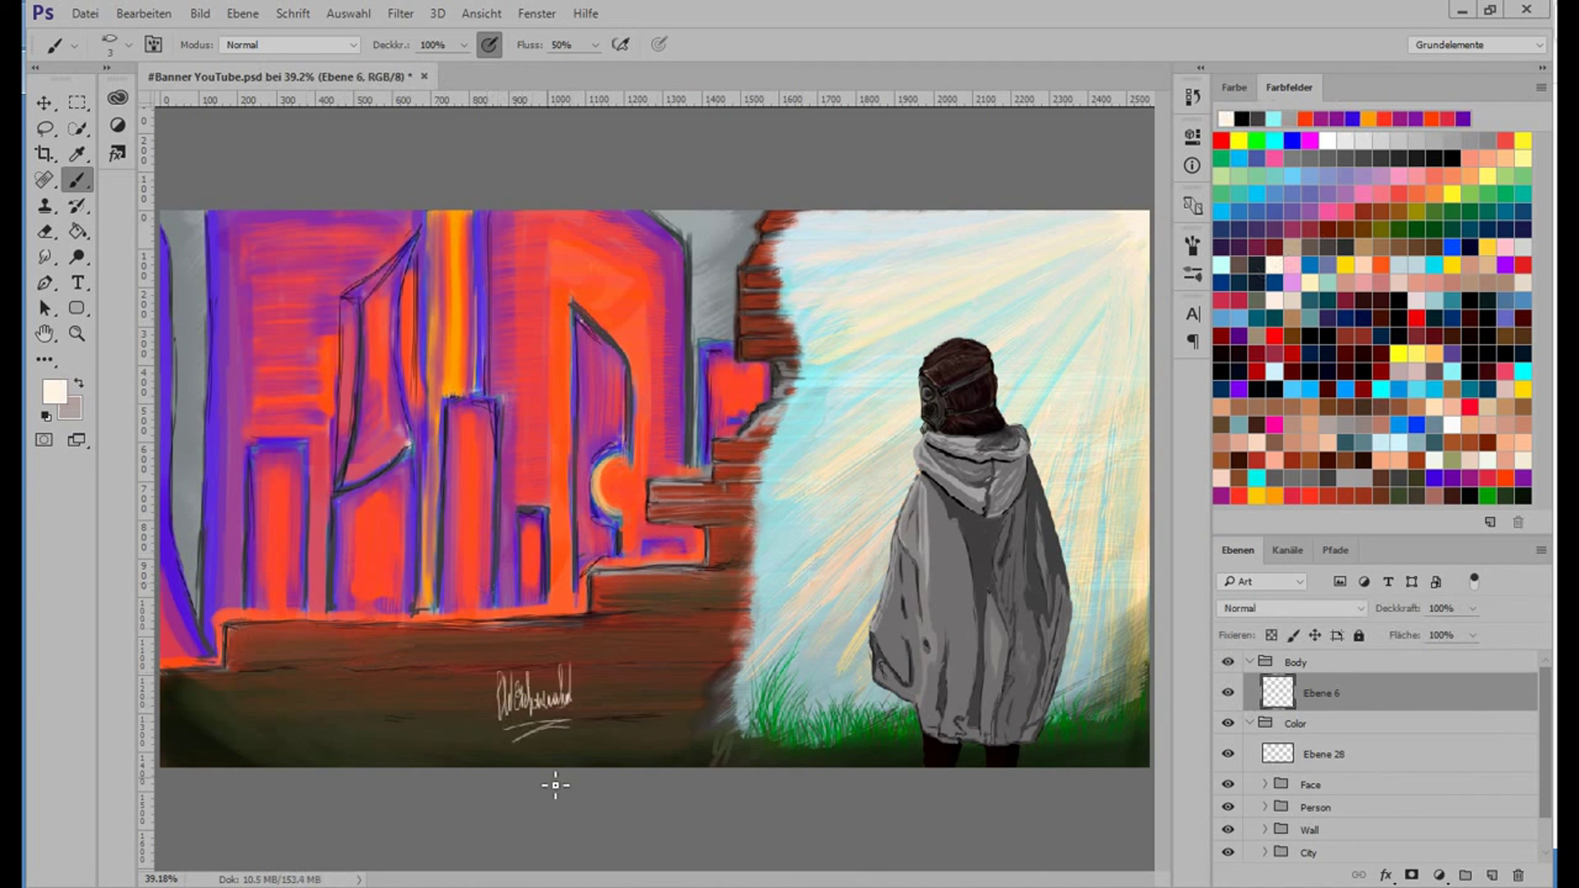
drag(487, 658, 1068, 691)
key(m)
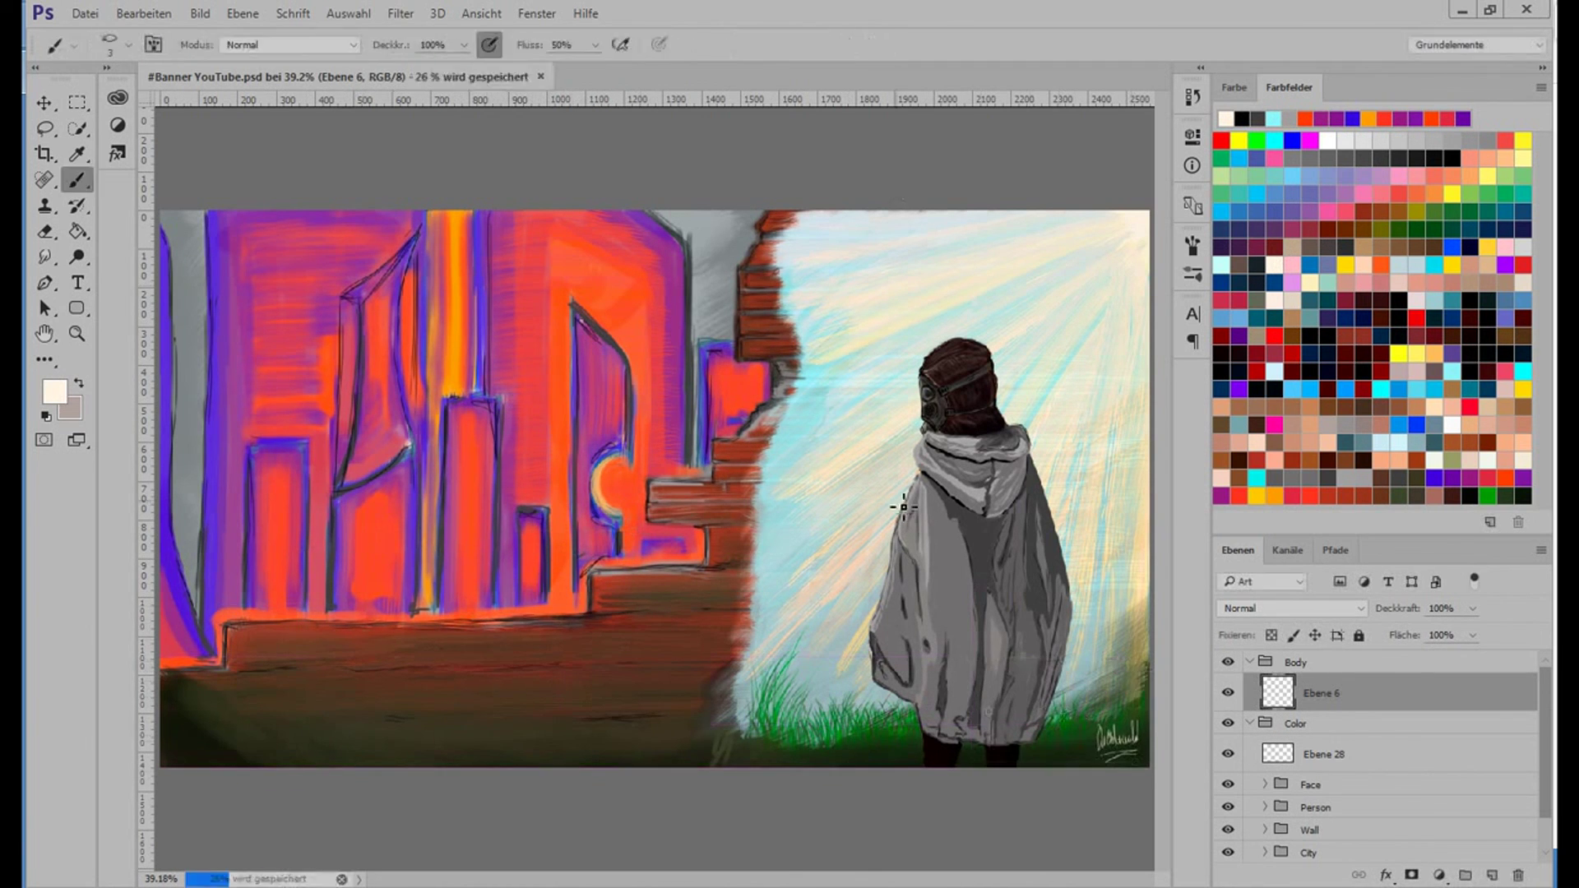